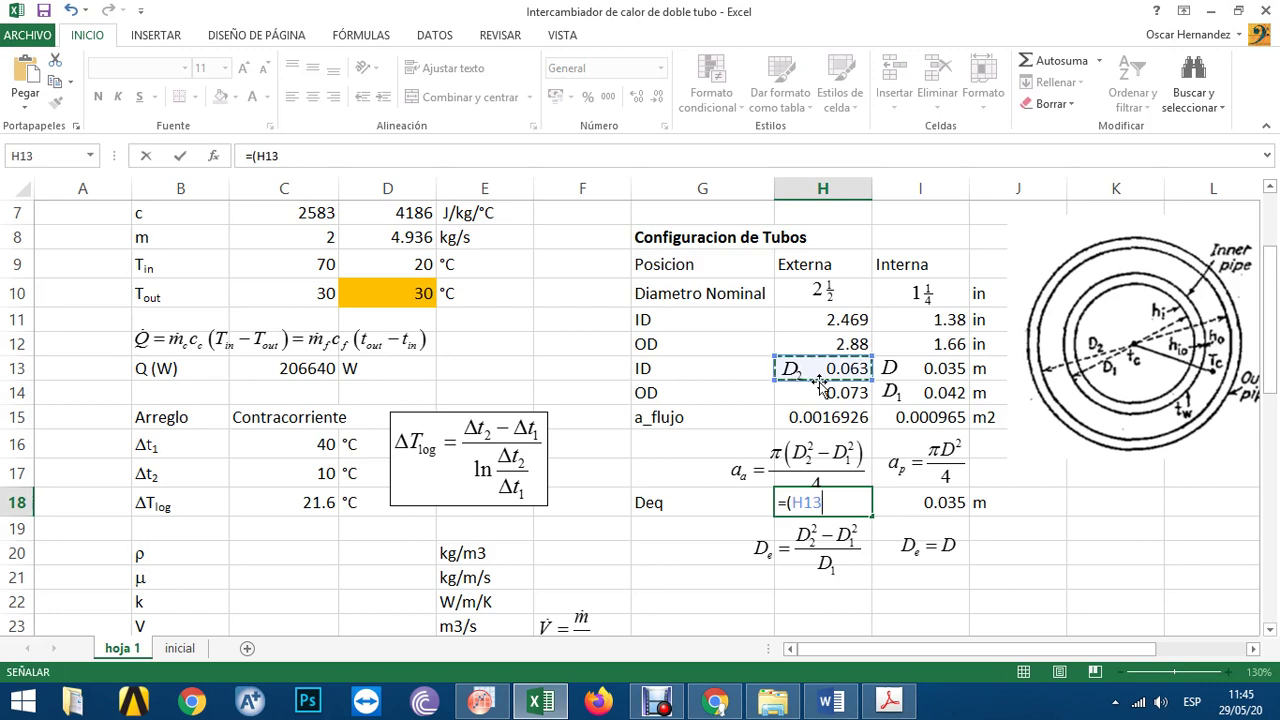
- Complete the external pipe's equivalent diameter formula in H18 as =(H13^2-I14^2)/I14
type("^2")
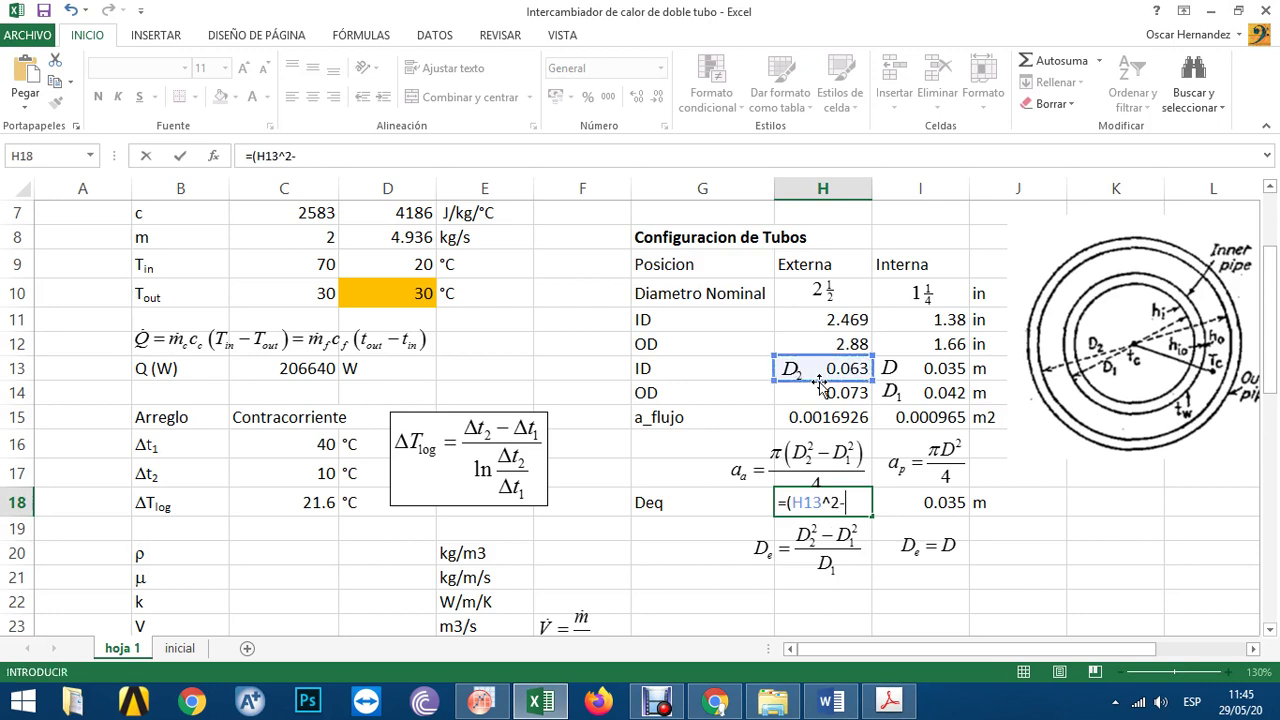
type("-")
left_click(948, 395)
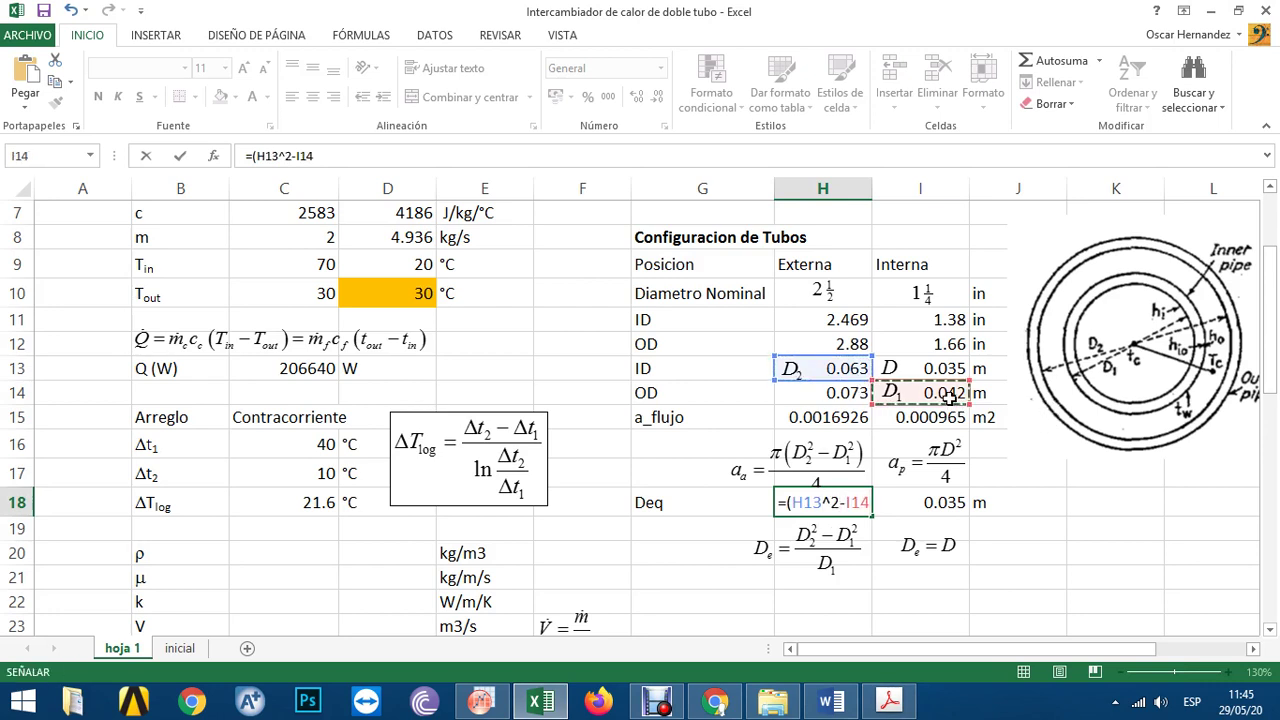
type("^2)/")
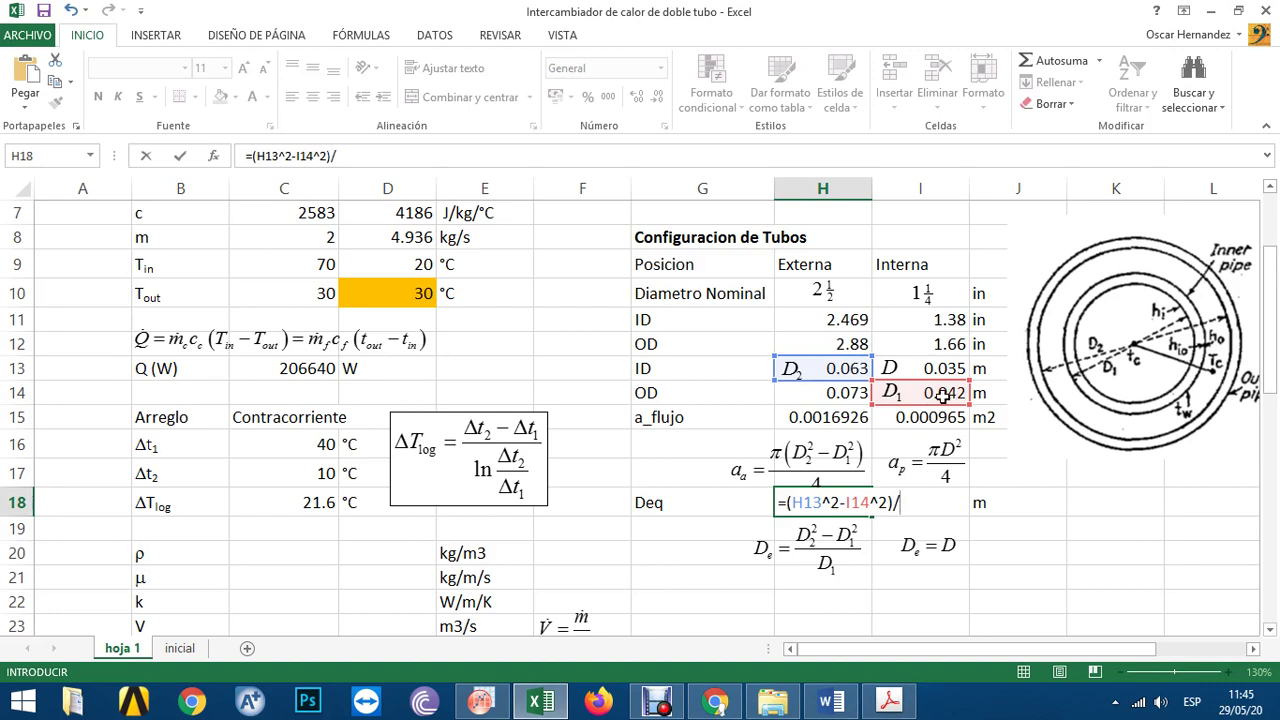
left_click(922, 396)
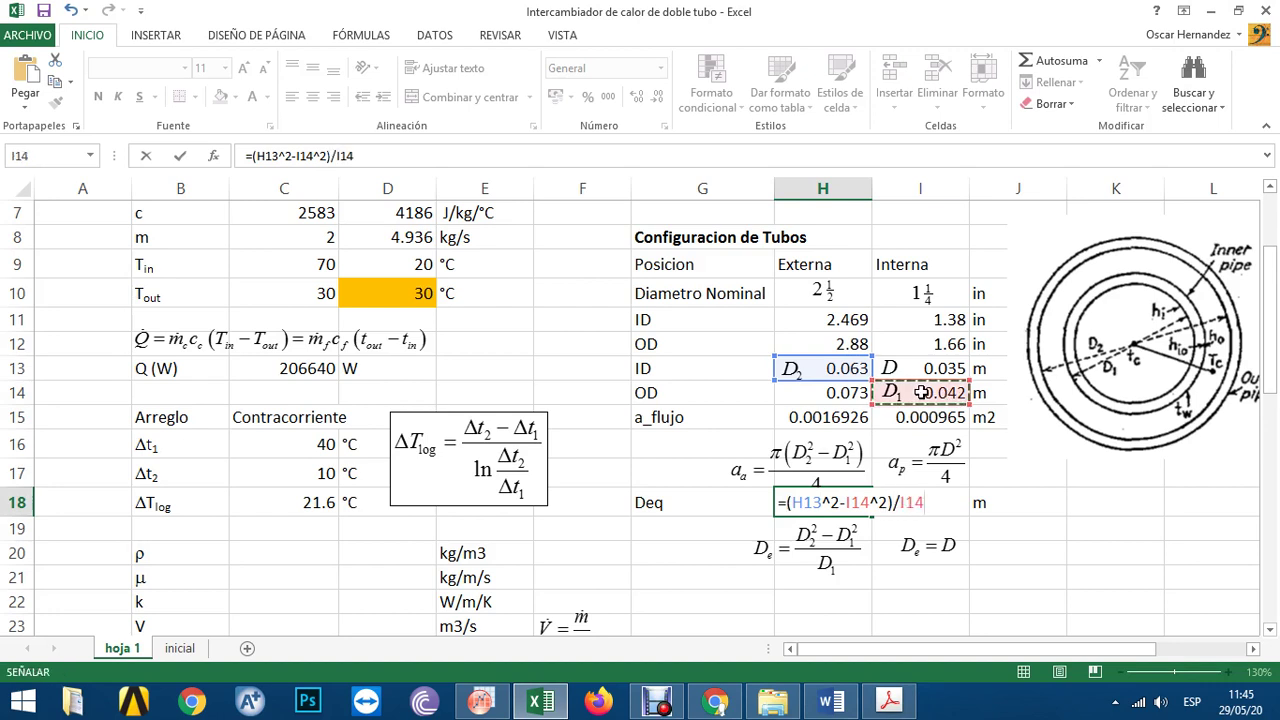
key("ctrl+Return")
key("Right")
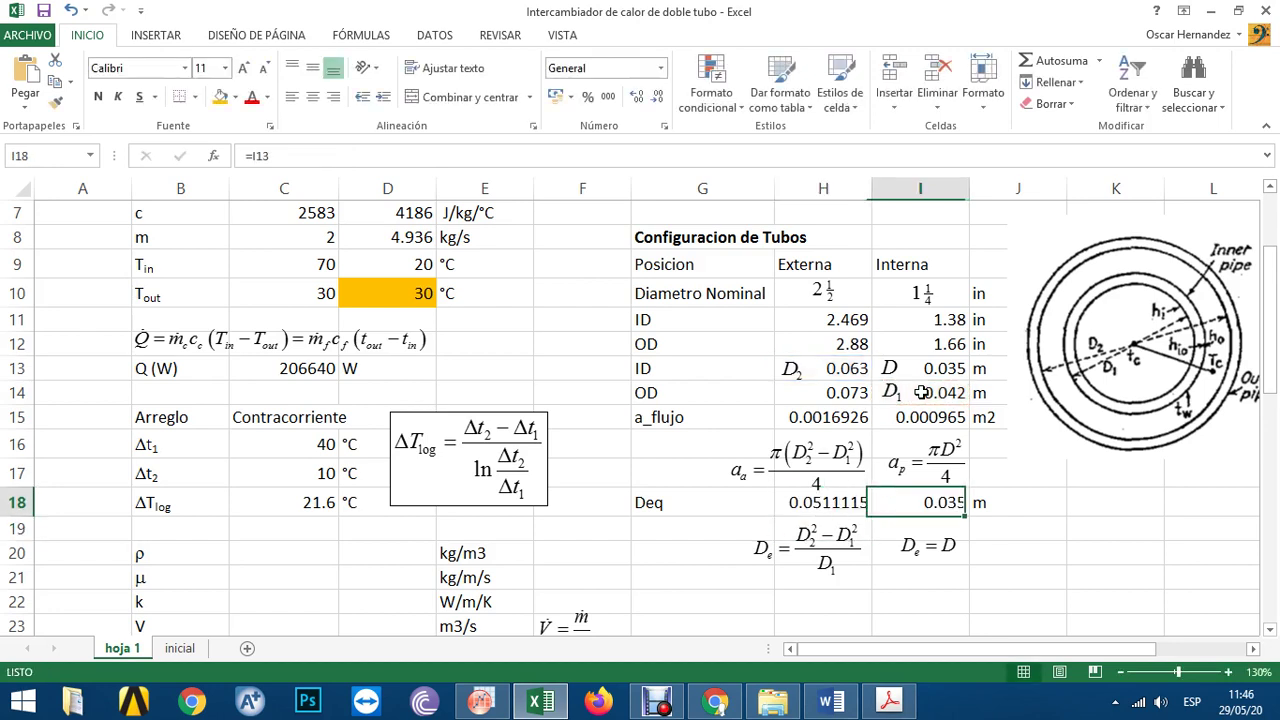
key("Left")
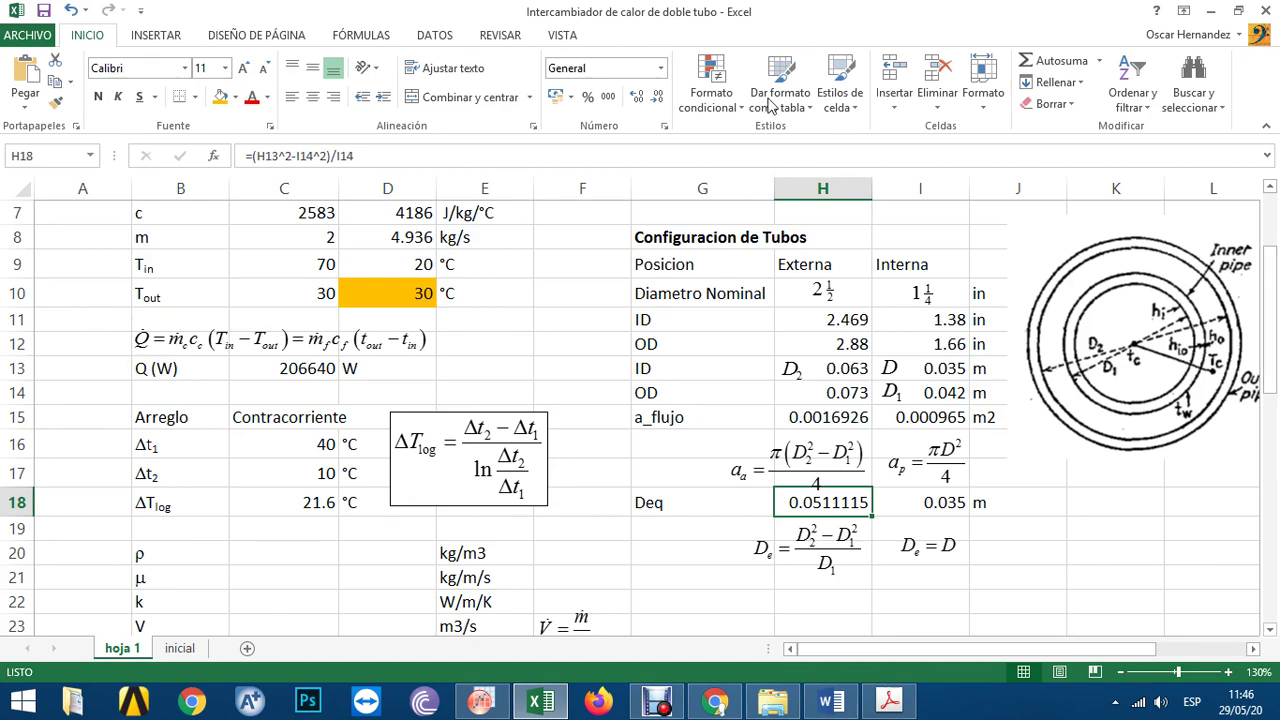
- Look up the density of glycerin in Table A.1 of the Manrique heat transfer PDF in Chrome
scroll(317, 444, "down", 2)
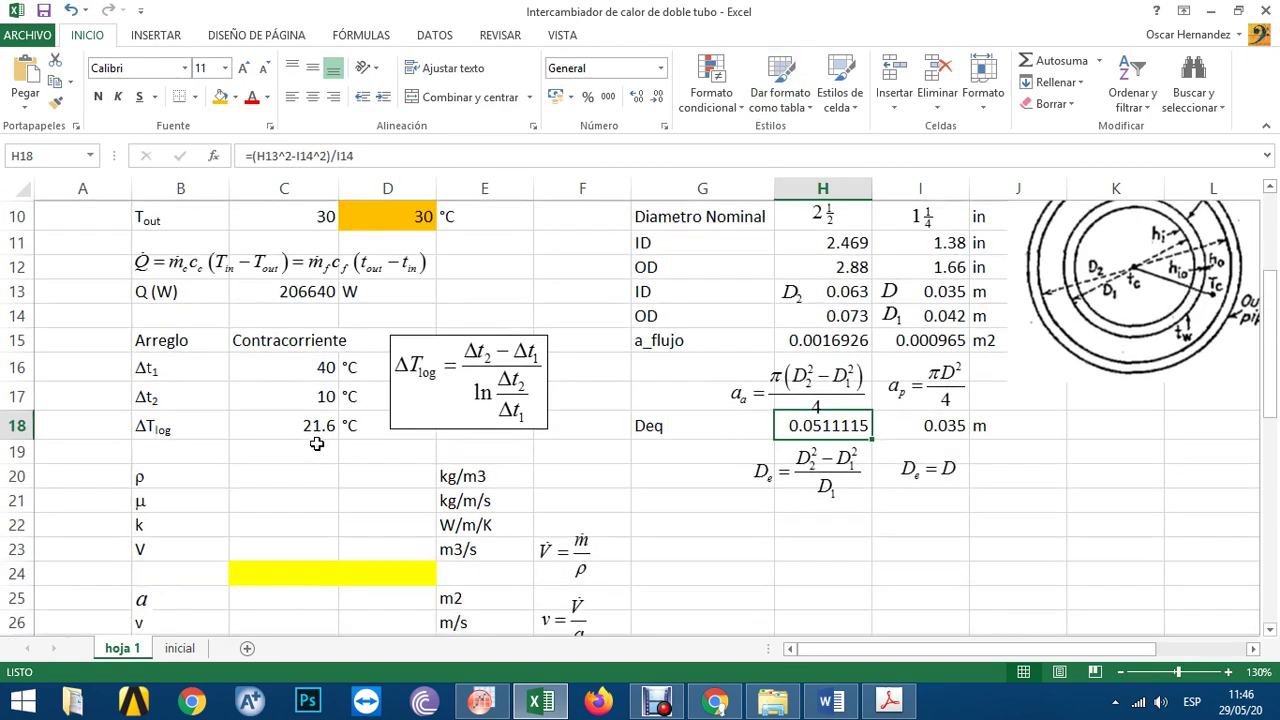
left_click(269, 397)
scroll(269, 397, "up", 3)
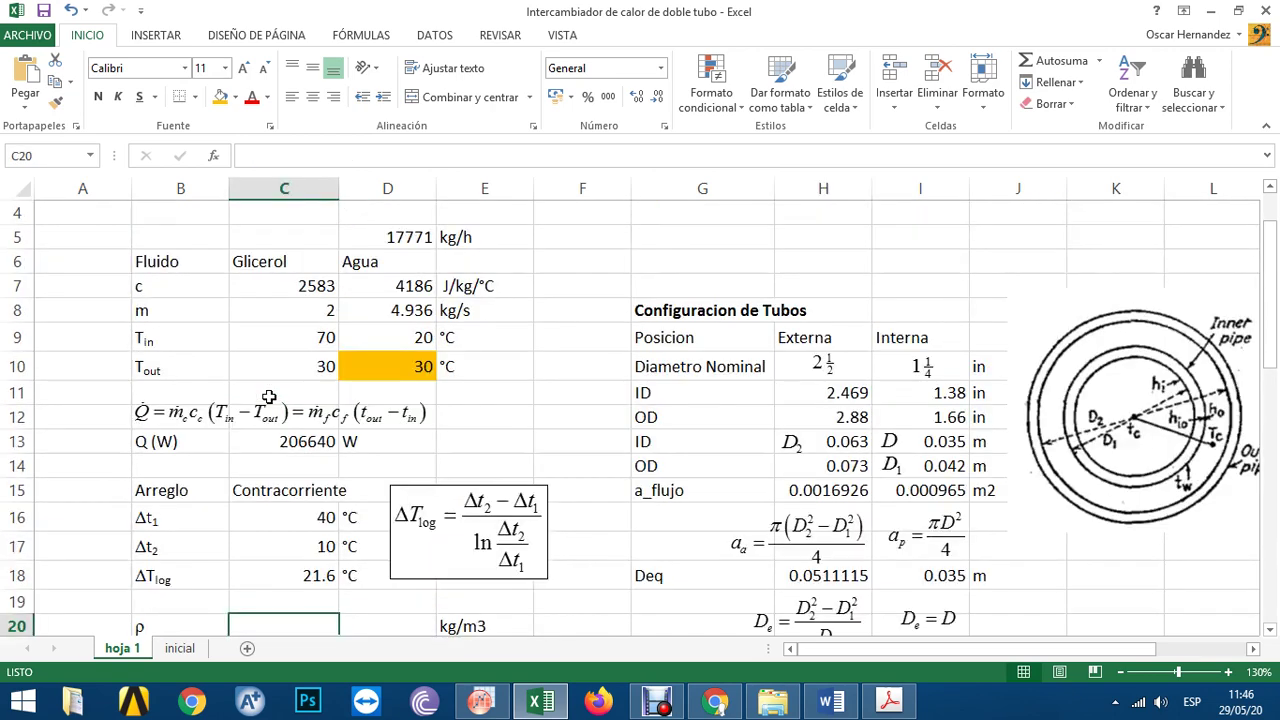
scroll(290, 420, "down", 2)
left_click(887, 700)
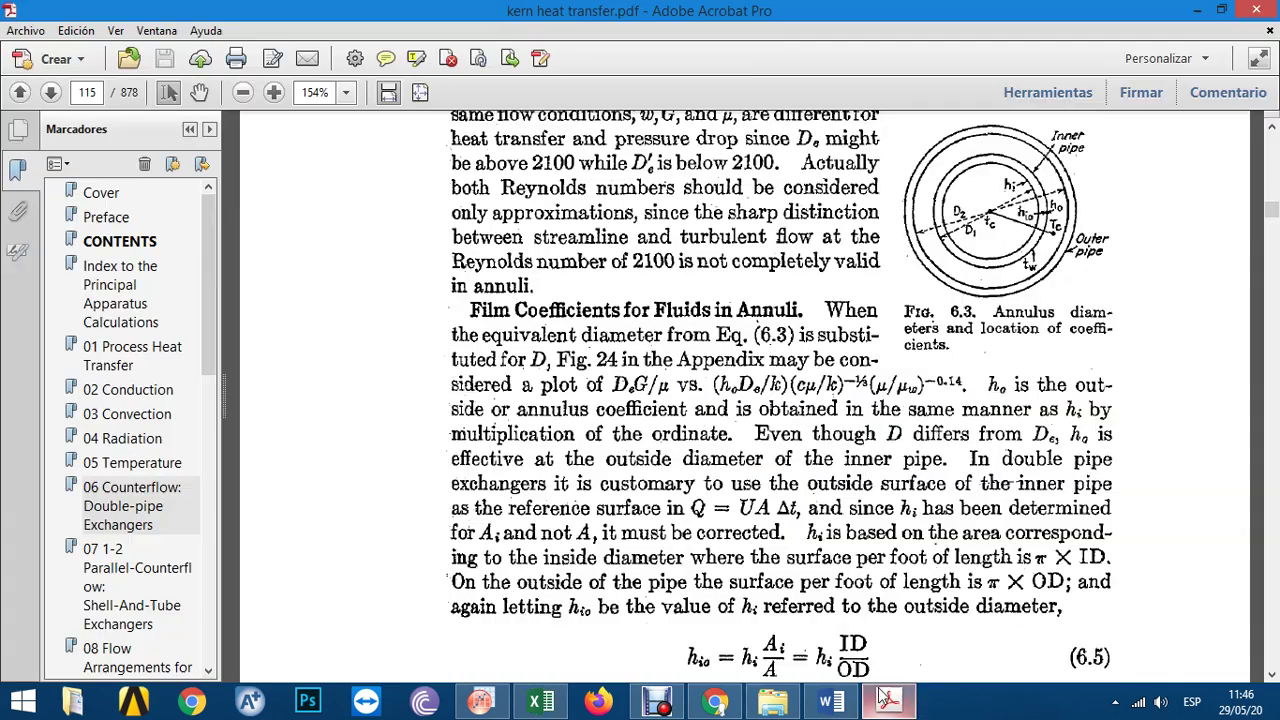
left_click(717, 703)
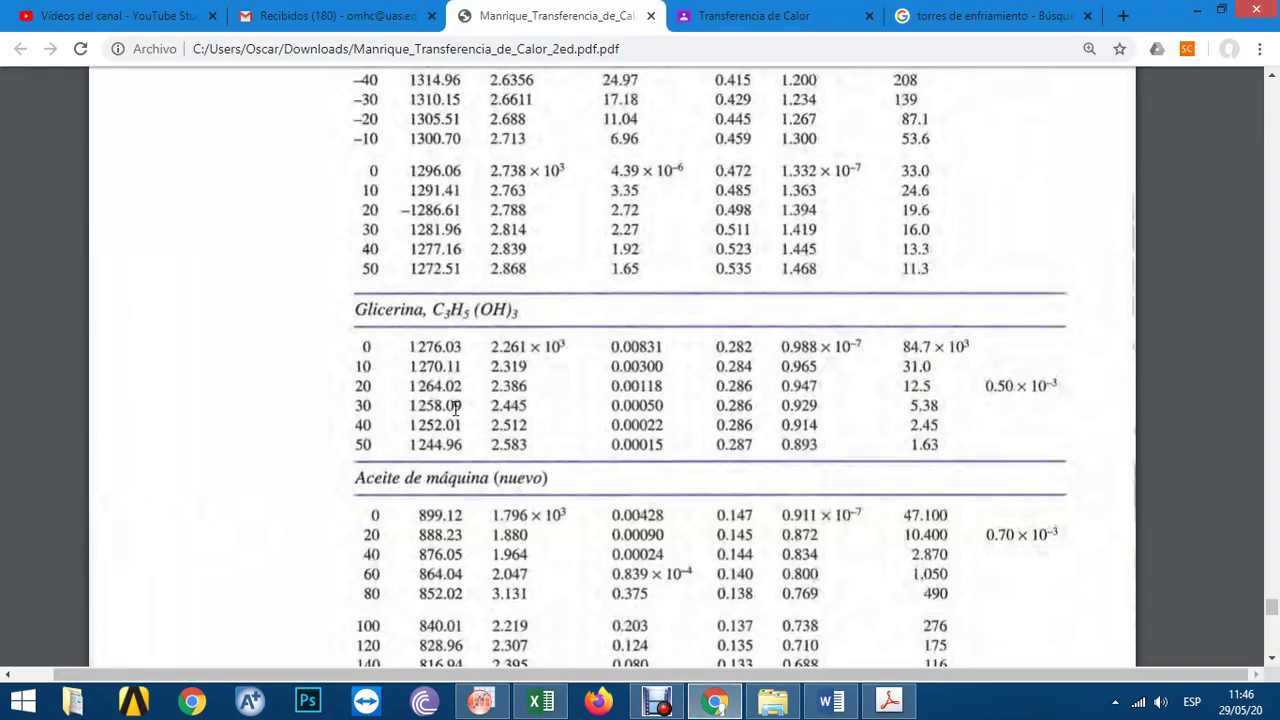
scroll(430, 455, "up", 3)
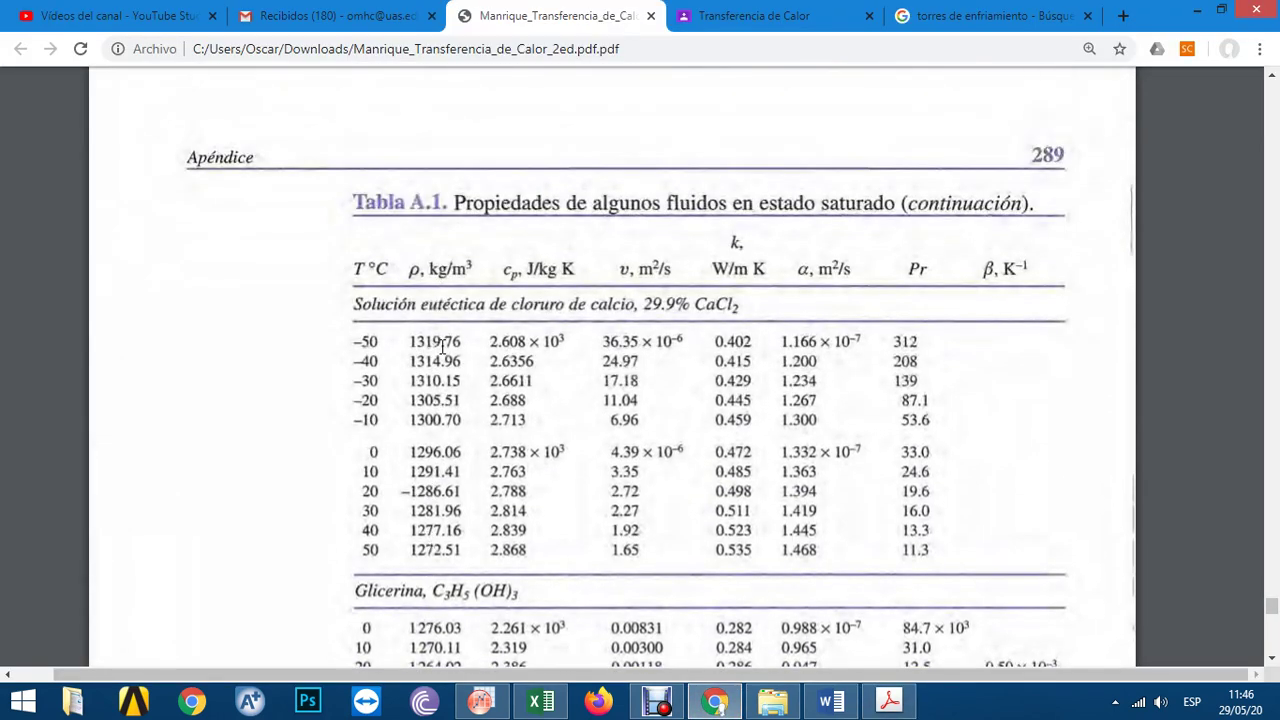
scroll(434, 538, "down", 3)
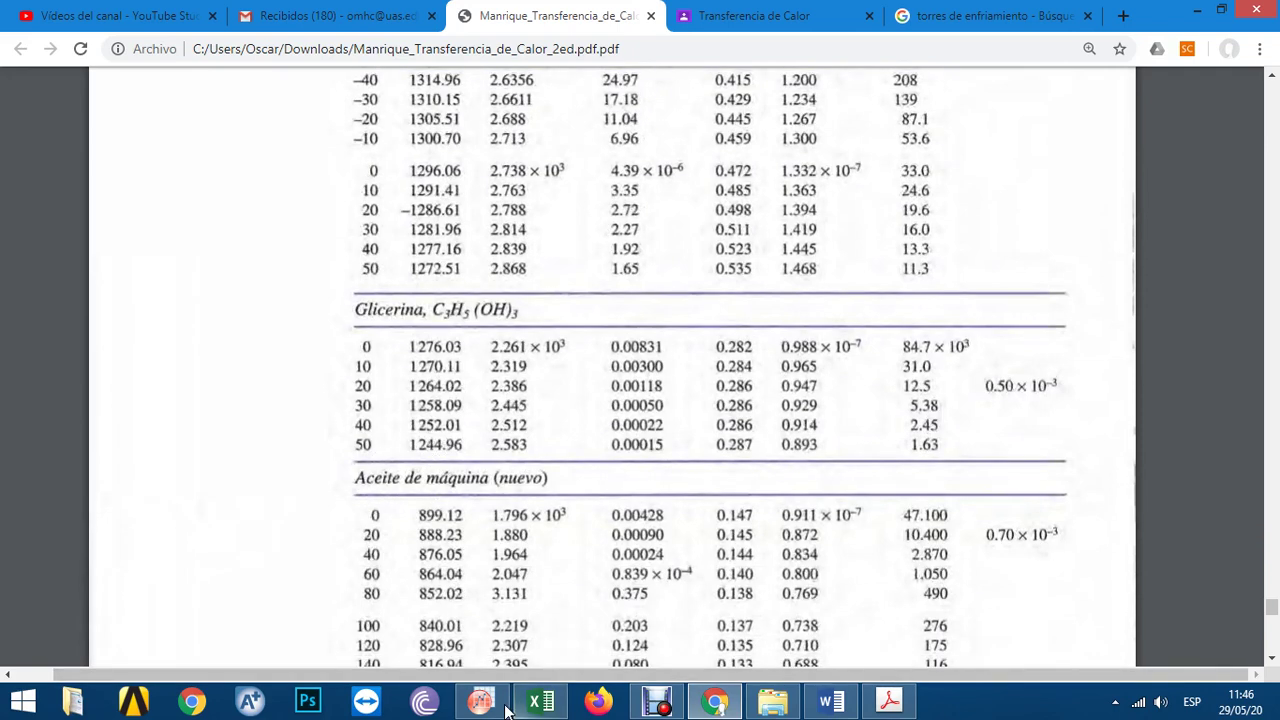
- Return to the Excel workbook and enter densities of 1245 kg/m3 for glycerol in C20 and 1000 kg/m3 for water in D20
left_click(540, 700)
type("1245")
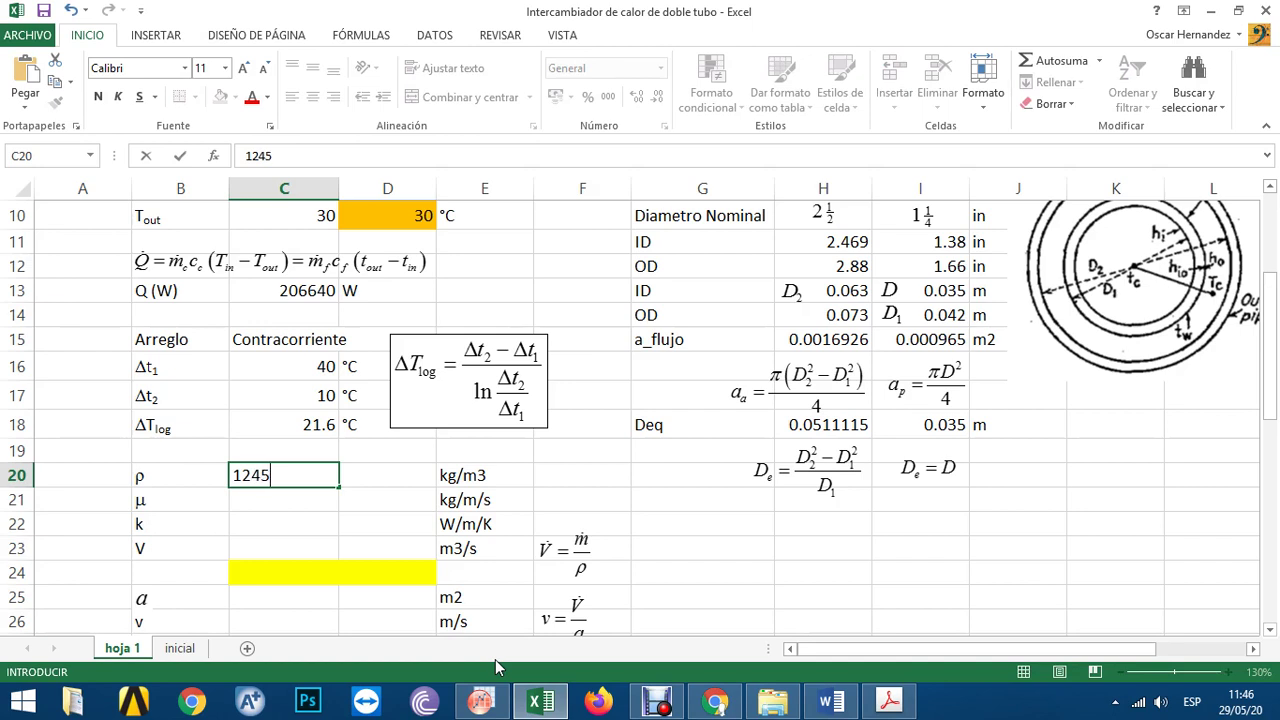
key("Tab")
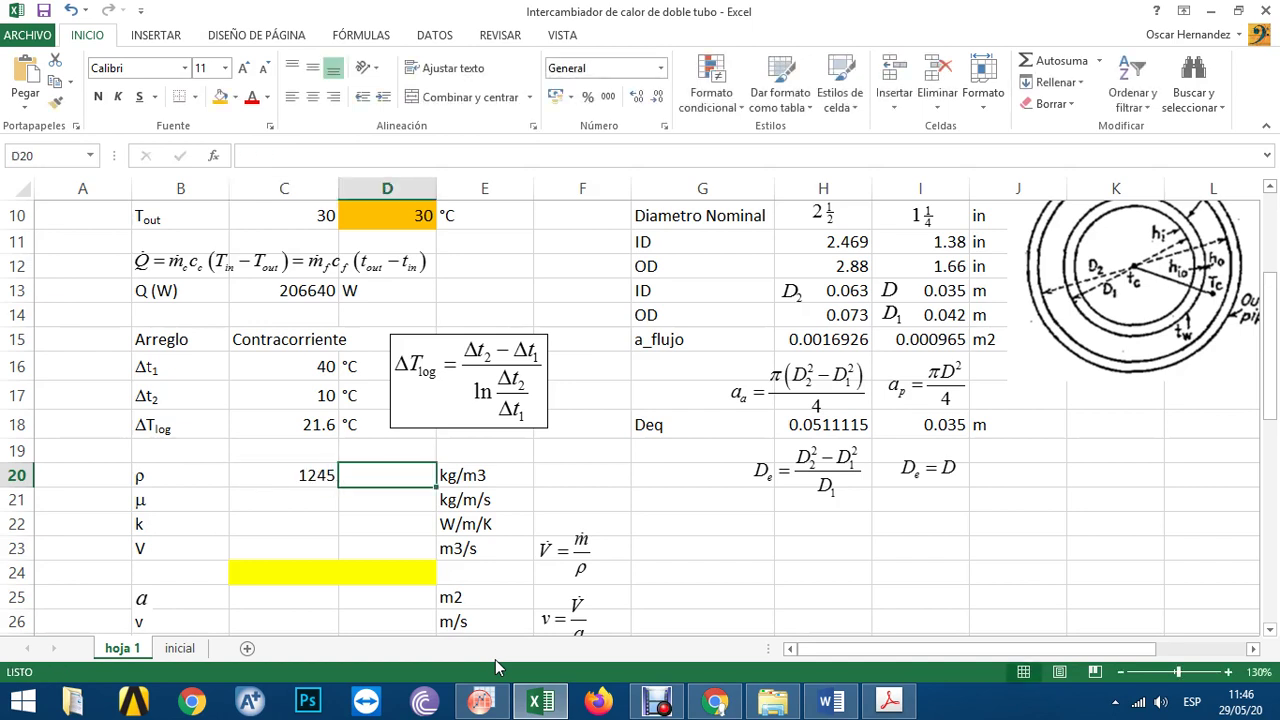
type("1000")
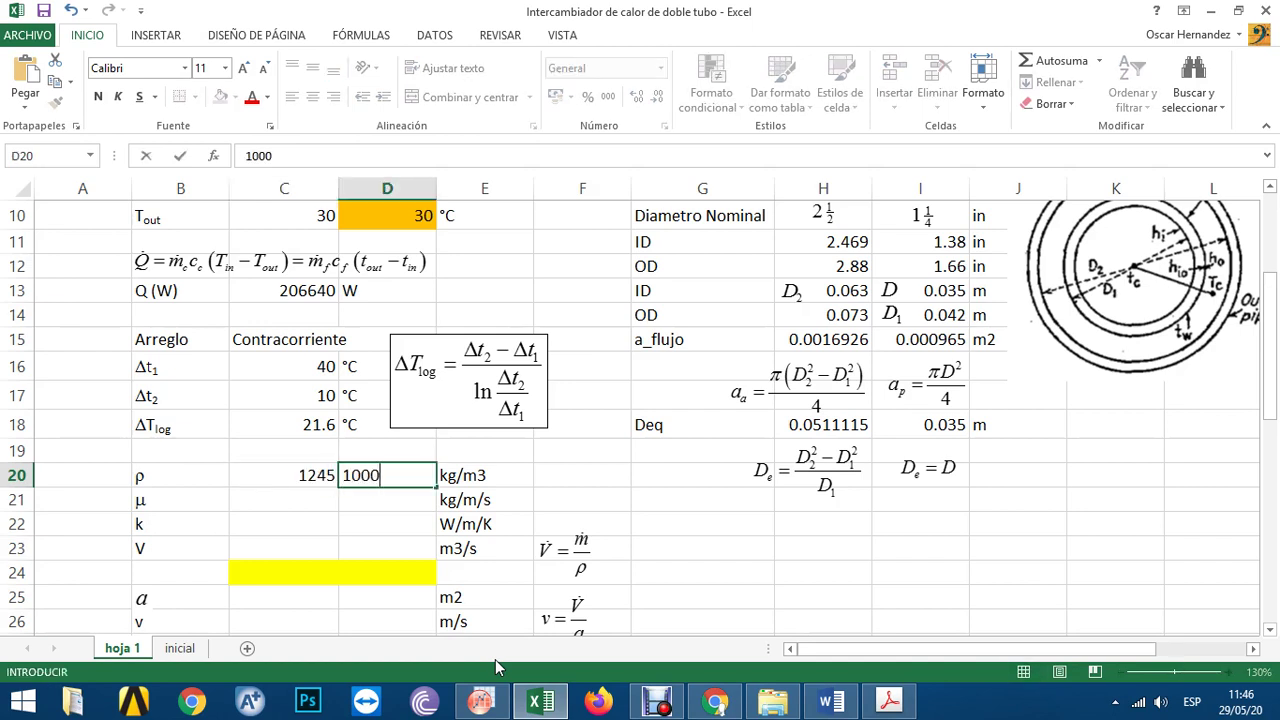
key("Return")
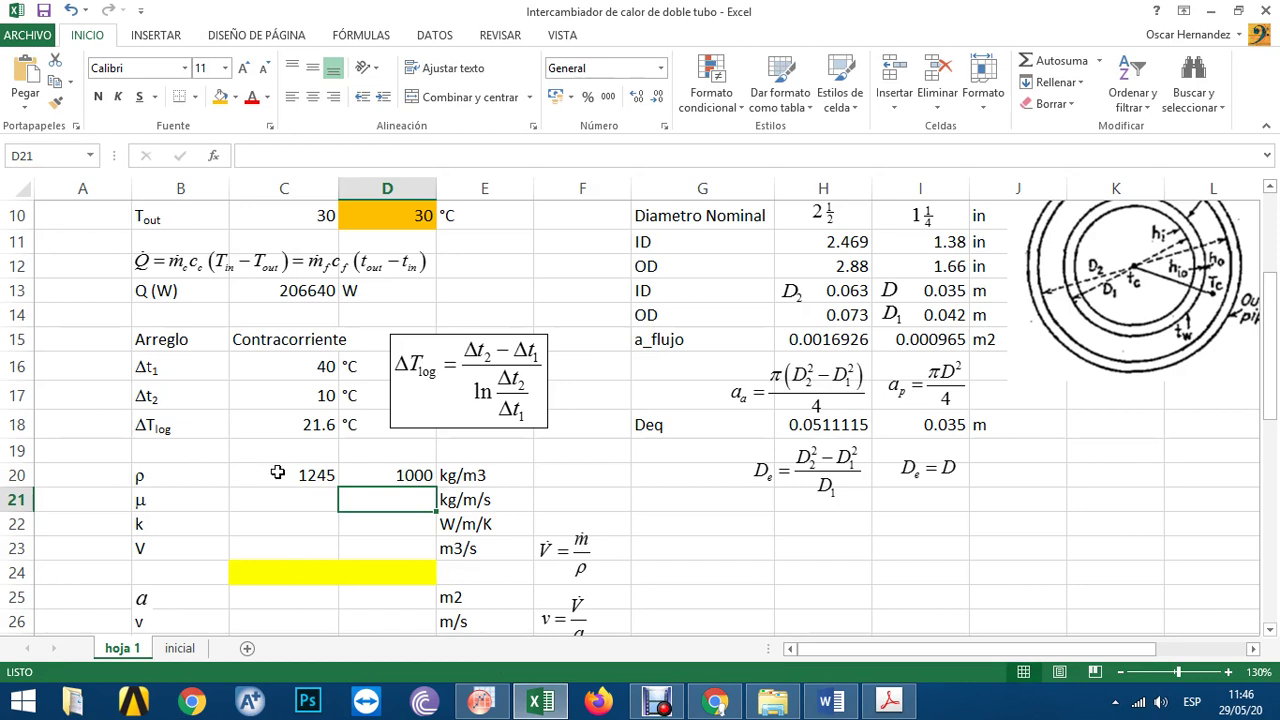
- Calculate glycerol's volumetric flow in C23 with =C8/C20 and copy the formula to D23 for water
left_click(287, 550)
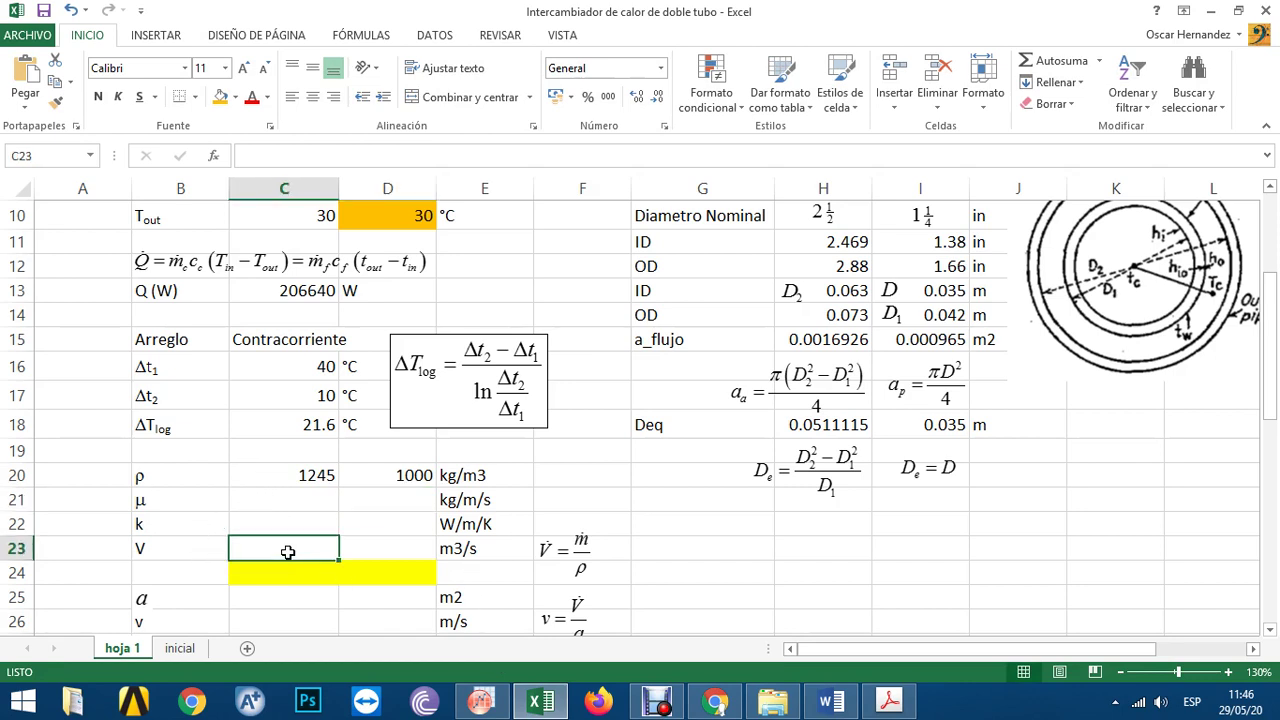
type("=")
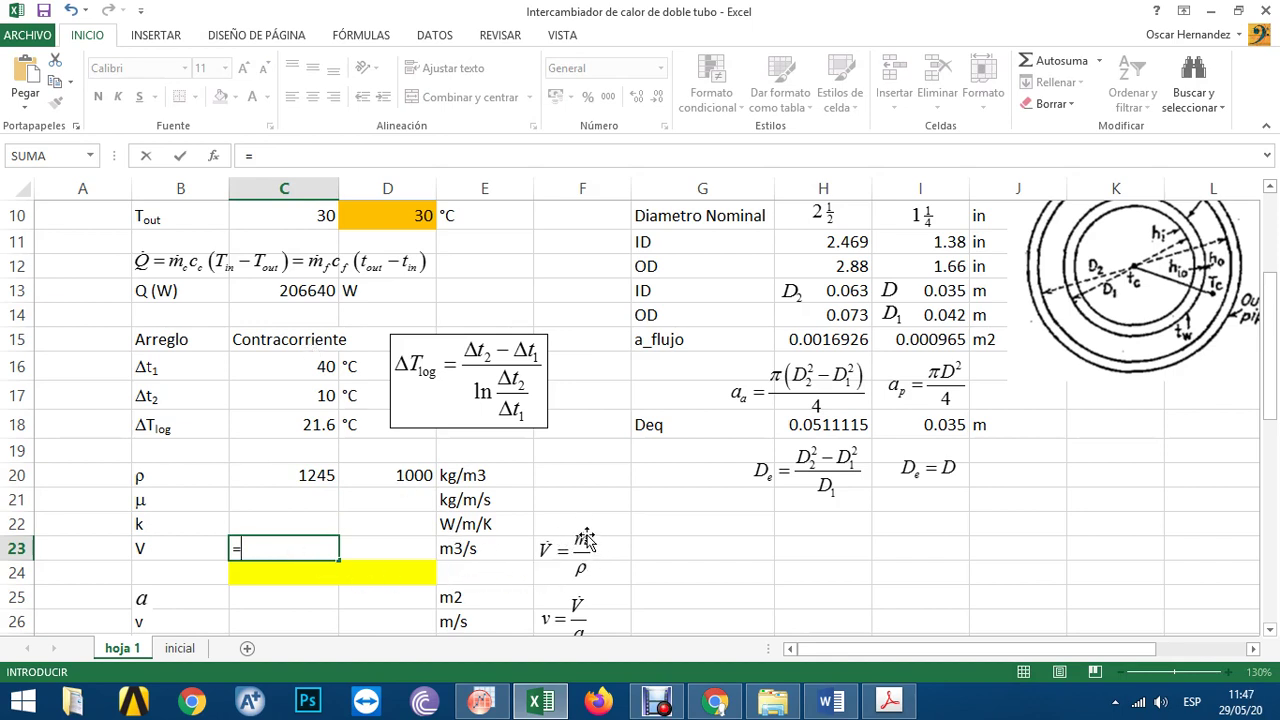
scroll(220, 400, "up", 2)
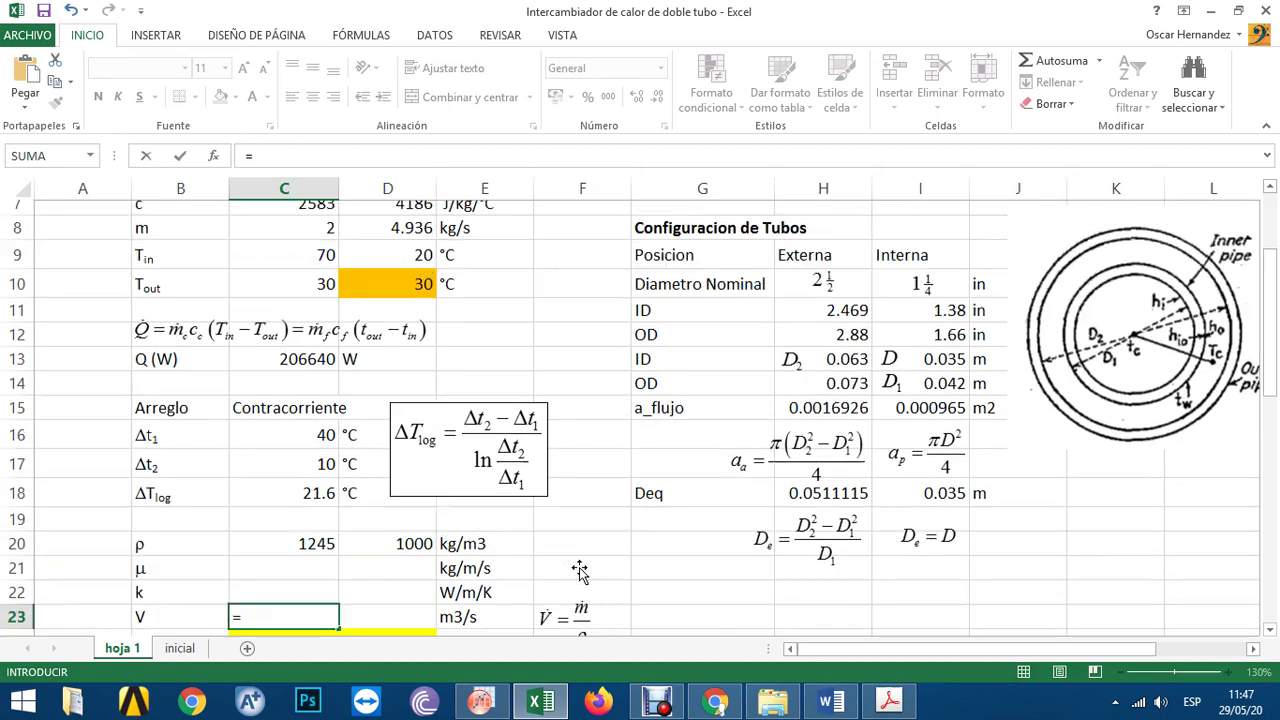
left_click(316, 311)
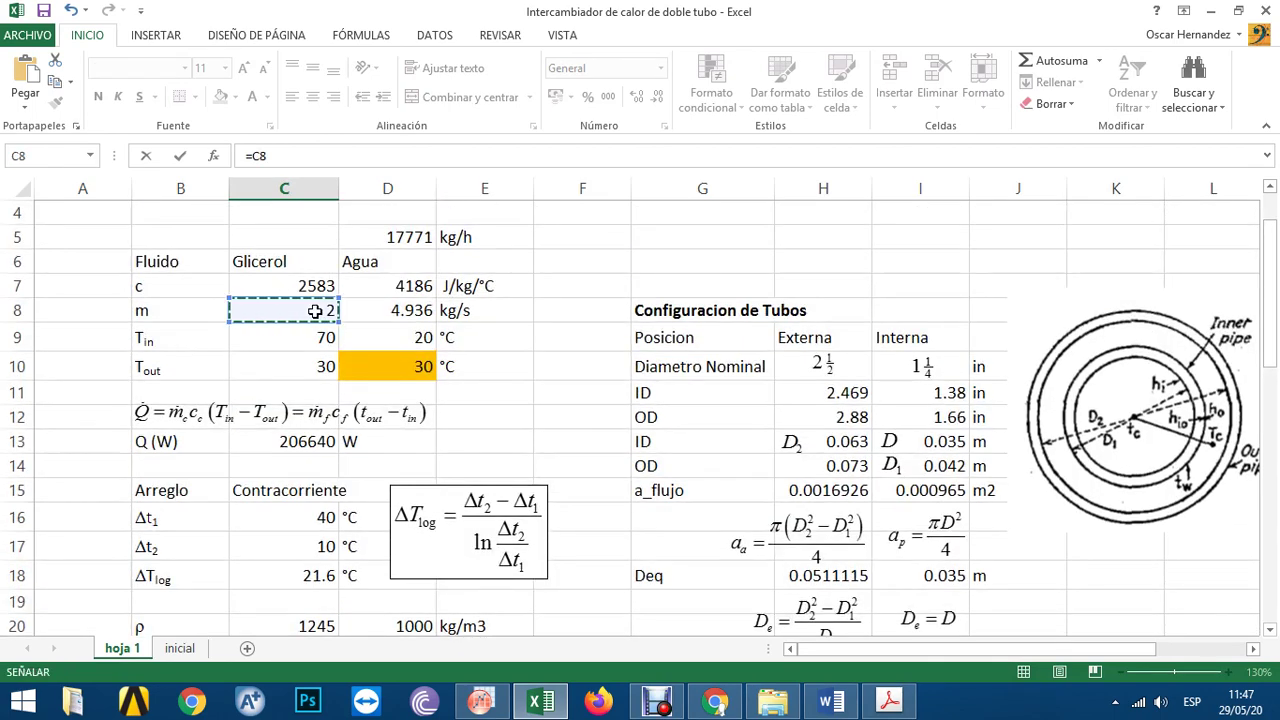
type("/")
scroll(316, 311, "down", 3)
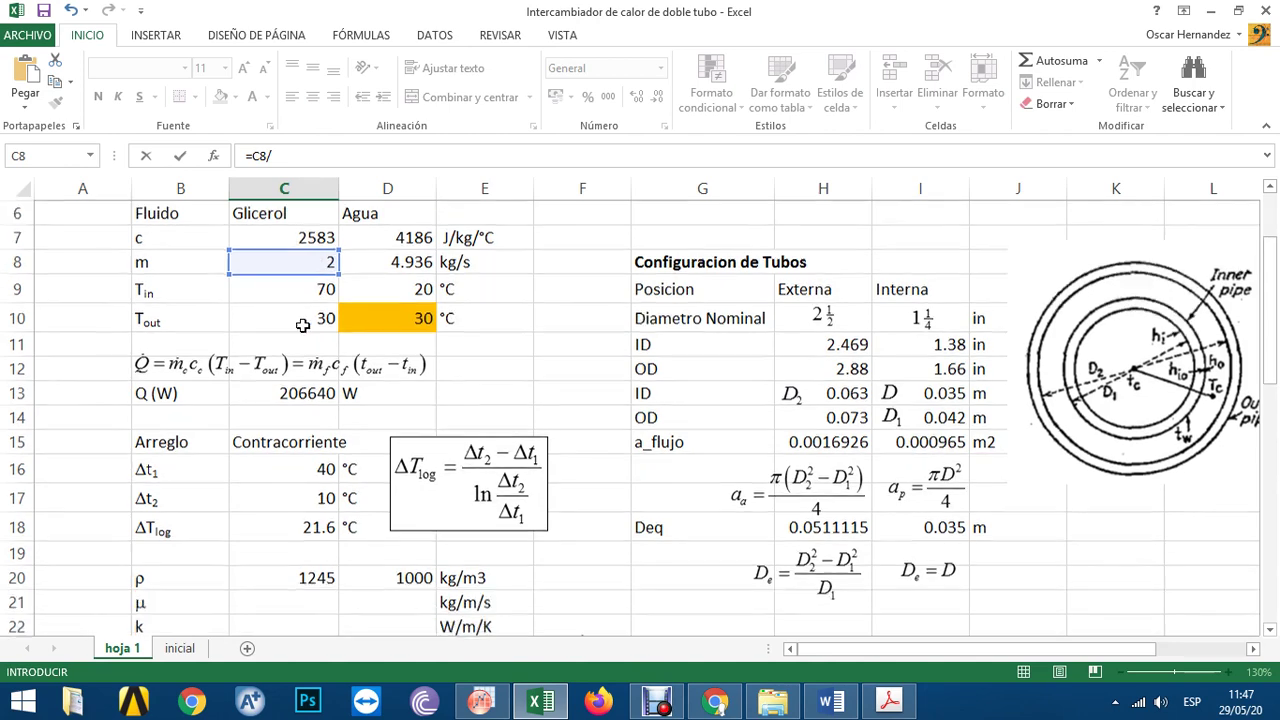
left_click(300, 396)
key("Return")
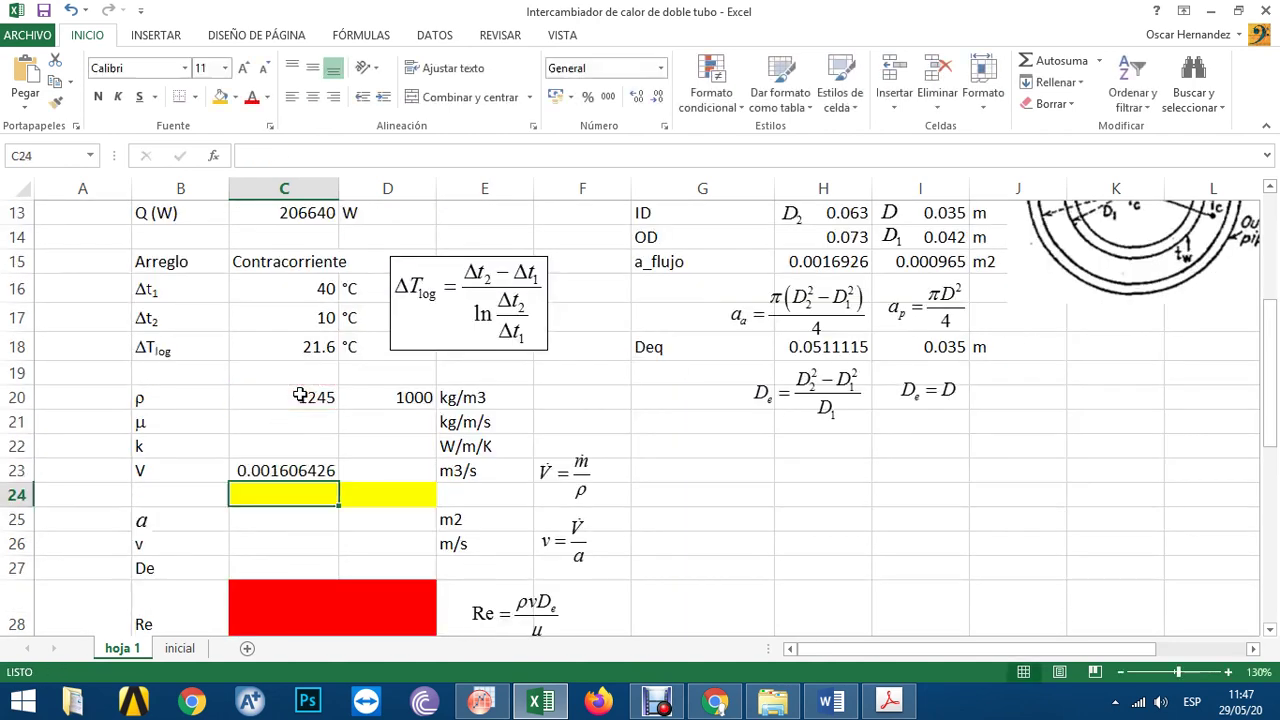
left_click(318, 475)
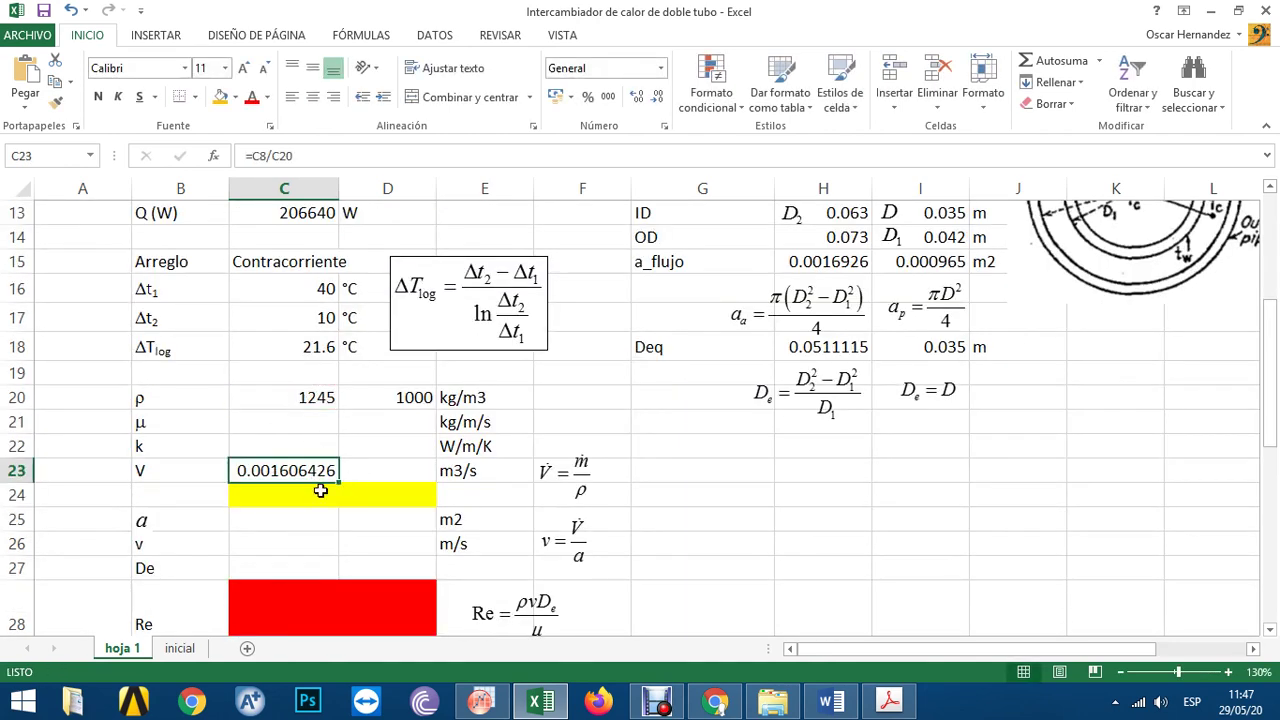
left_click_drag(337, 482, 385, 478)
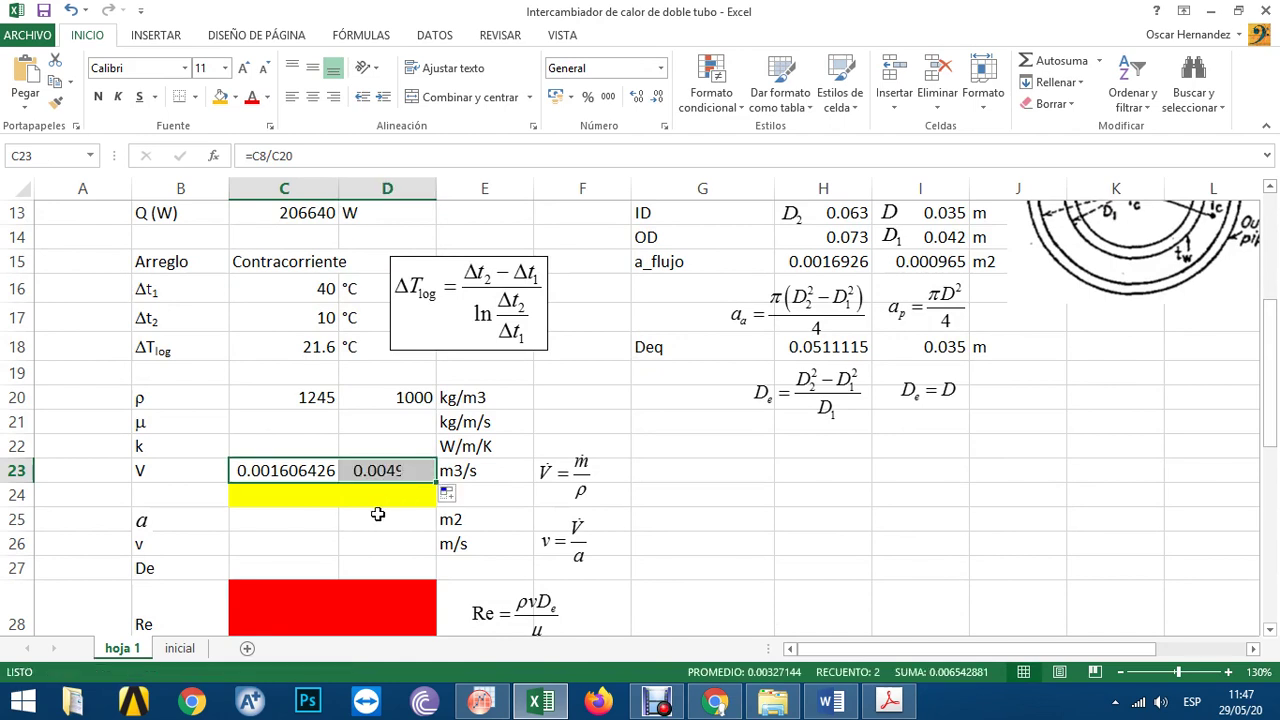
- Compare the volumetric flows of both fluids with the flow areas of the annulus and the inner pipe
left_click(298, 476)
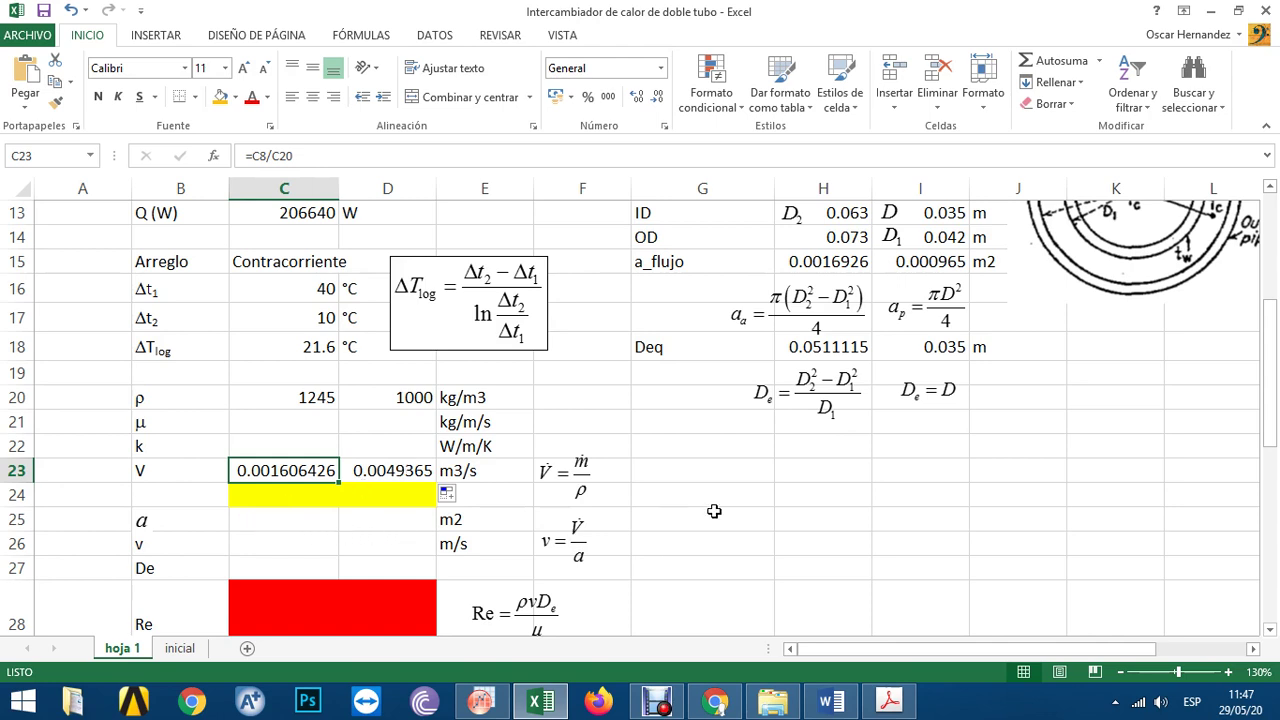
scroll(714, 511, "up", 1)
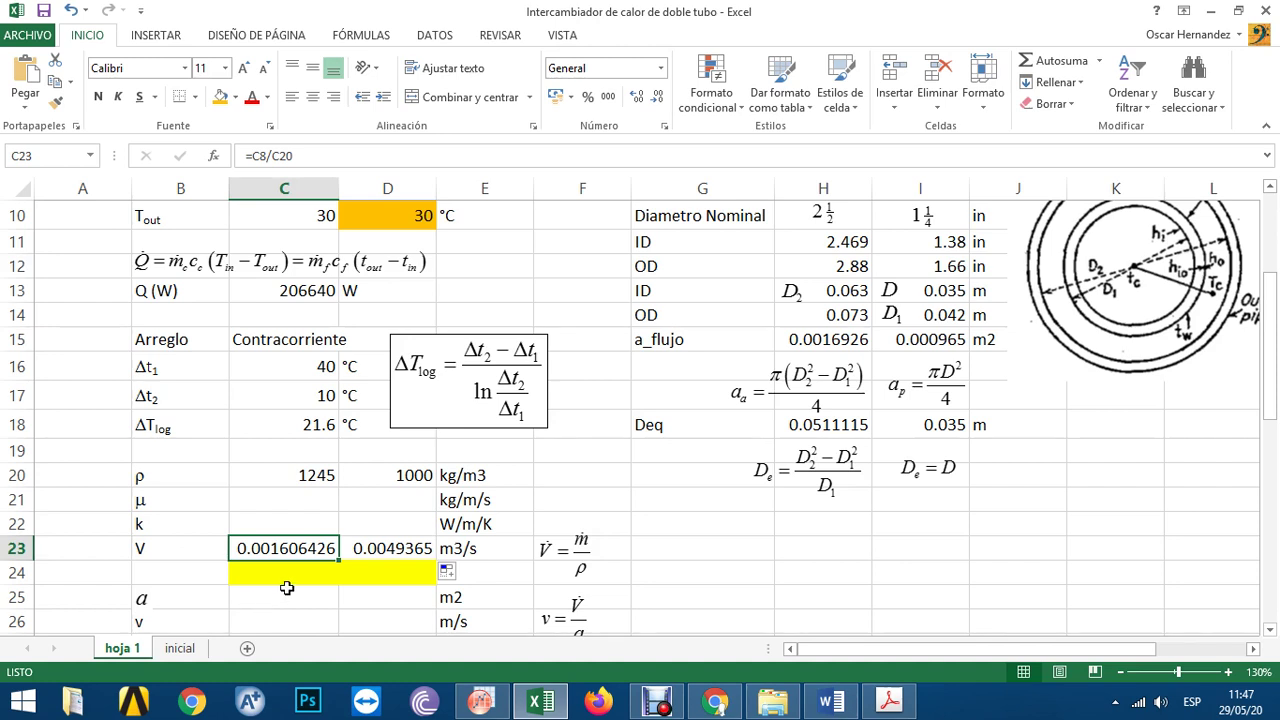
left_click(387, 549)
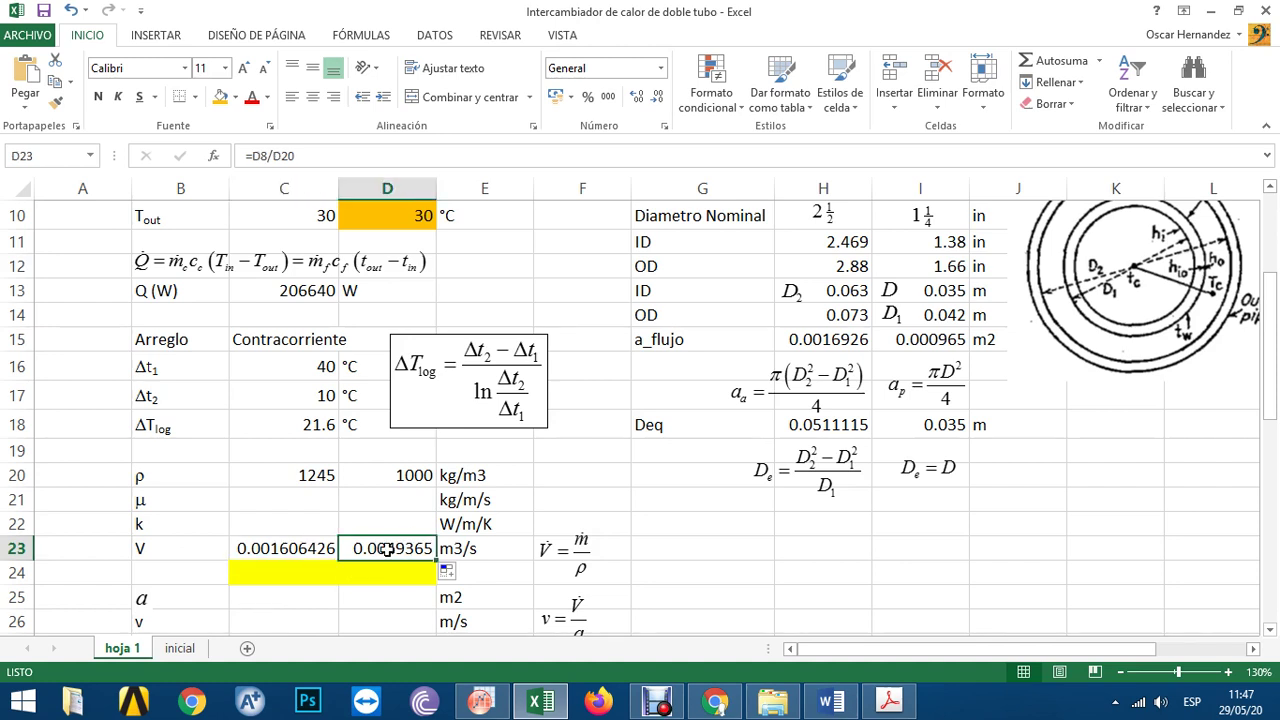
left_click(815, 340)
scroll(815, 340, "up", 1)
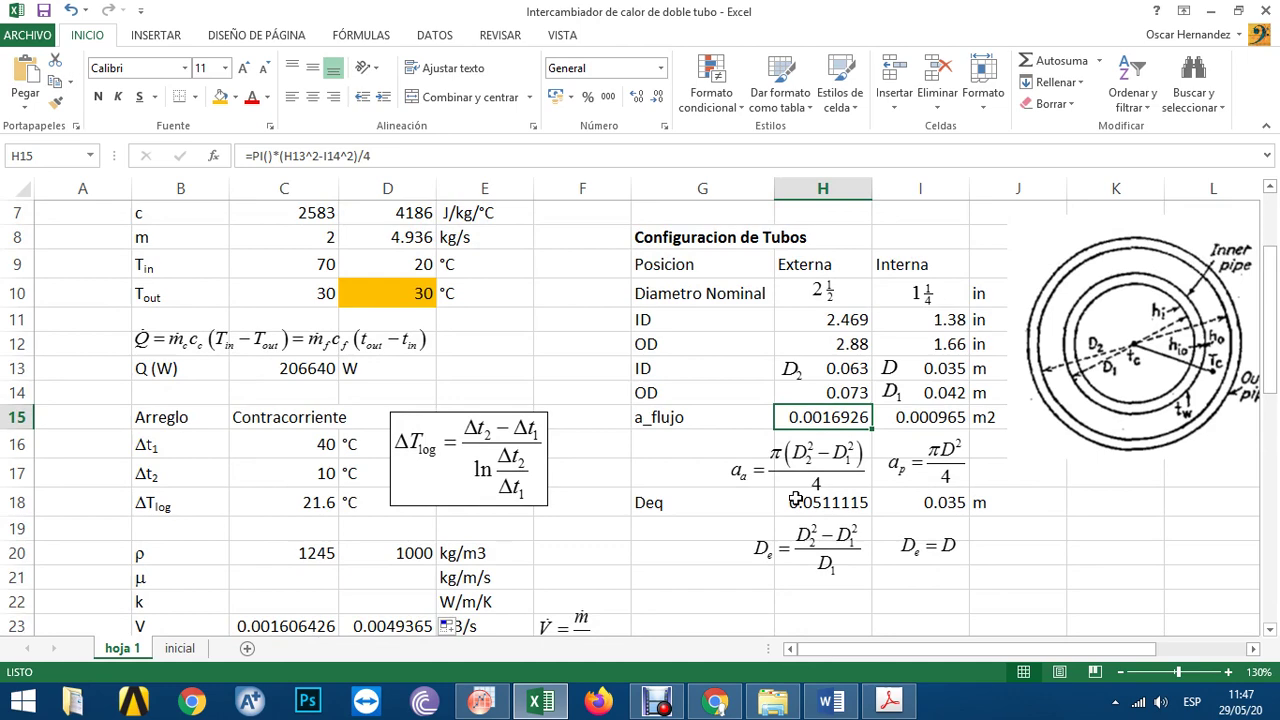
scroll(796, 500, "down", 1)
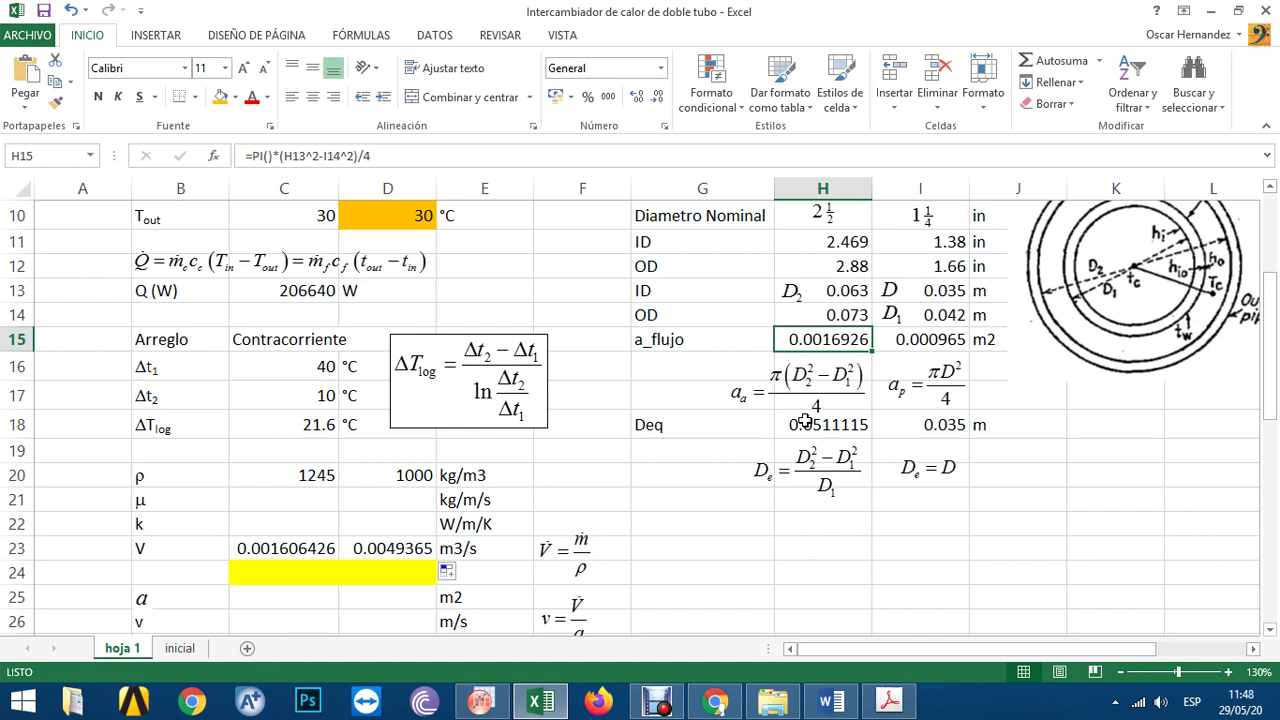
- Assign the fluids to their flow passages in the yellow row: anulo for glycerol in C24 and tubo for water in D24
left_click(298, 589)
scroll(295, 585, "up", 3)
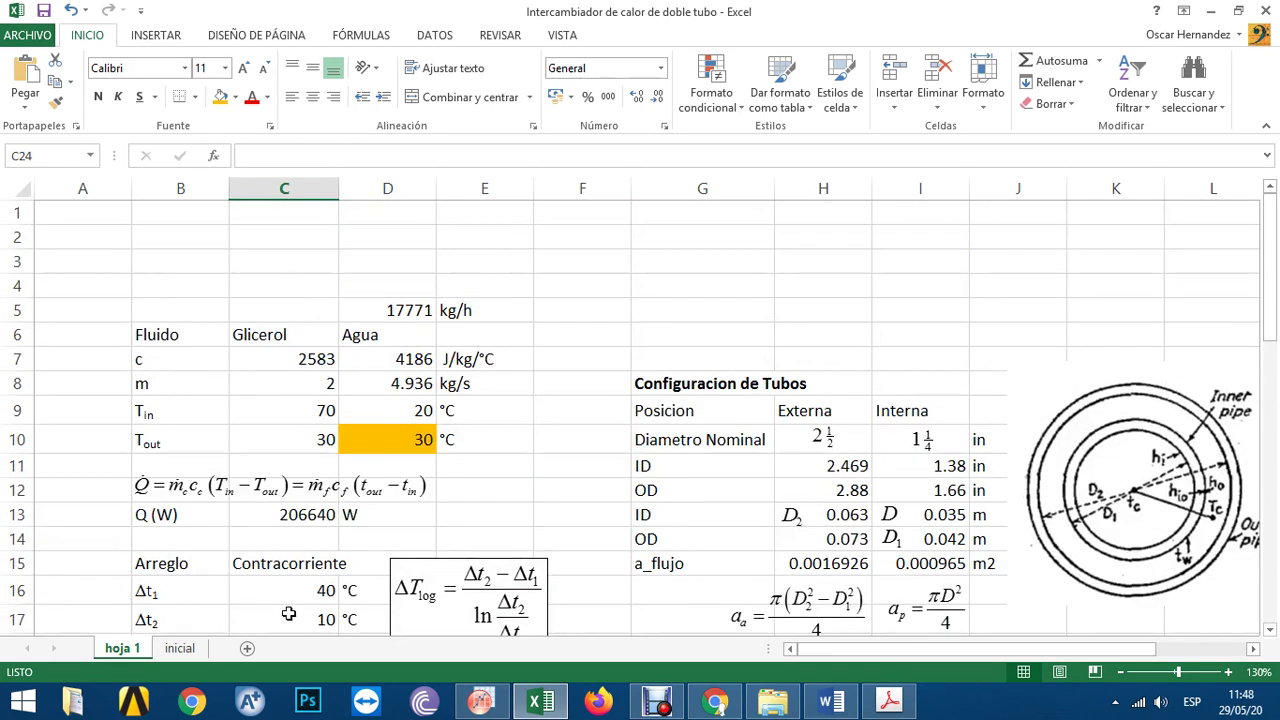
scroll(288, 613, "down", 4)
type("anulo")
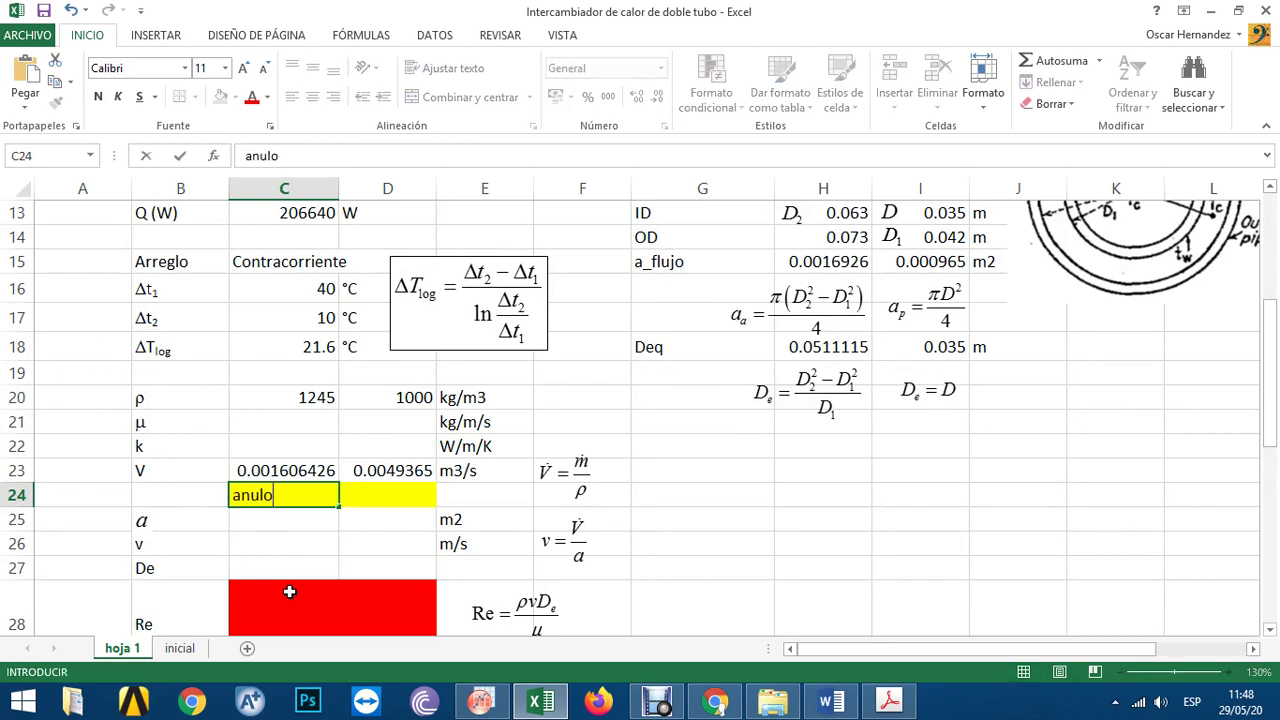
key("Return")
key("Up")
key("Right")
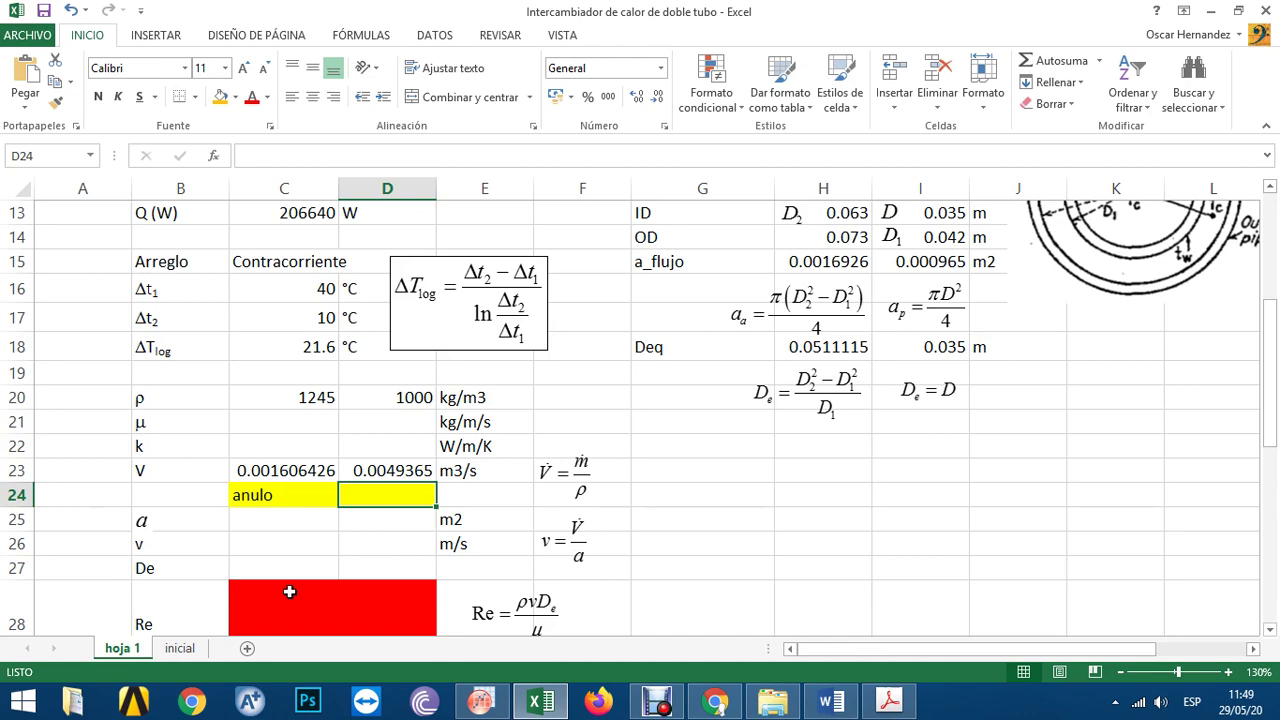
scroll(289, 592, "up", 1)
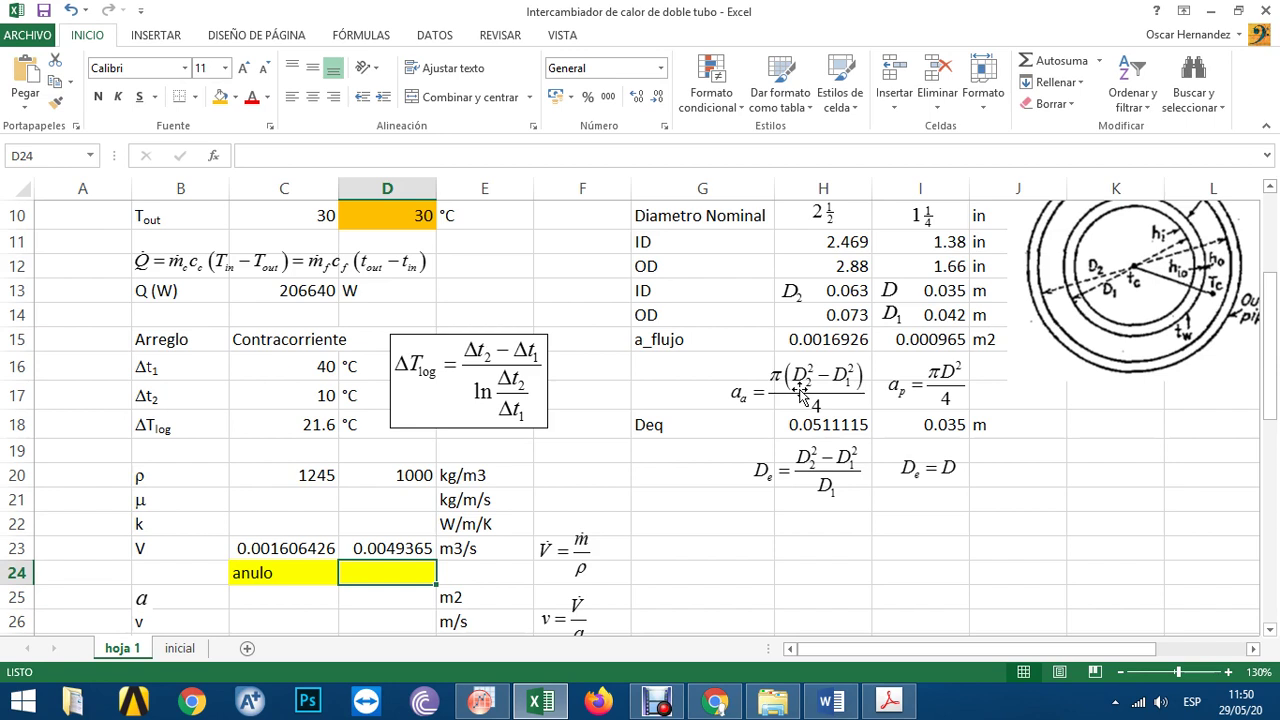
type("tubo")
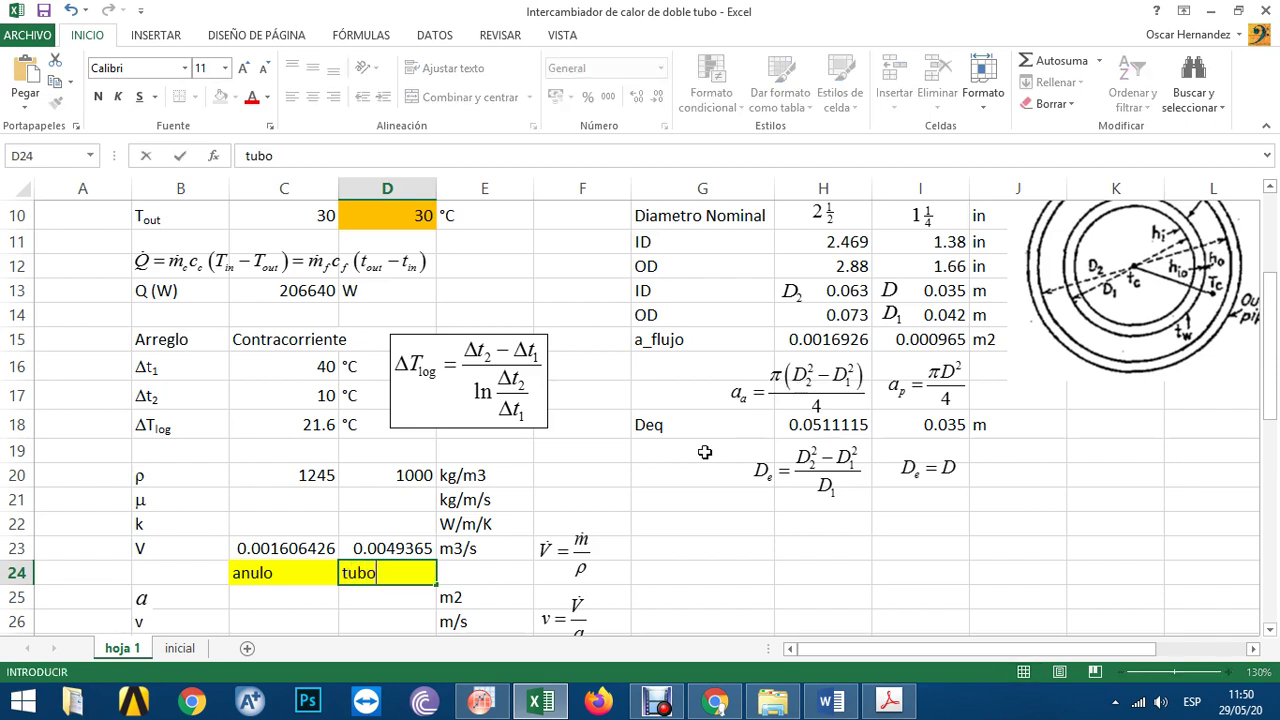
left_click(705, 452)
scroll(447, 530, "down", 1)
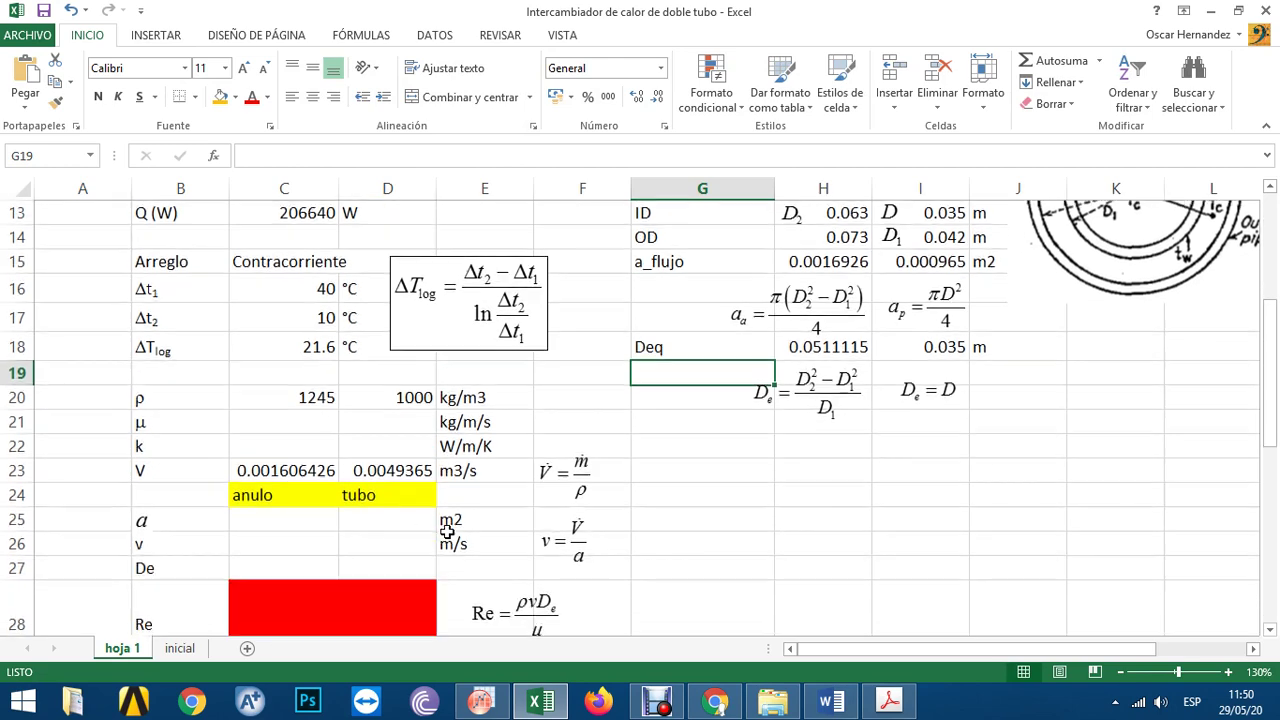
- Link the flow areas in row 25 to the tube configuration: =I15 in D25 for the tube and =H15 in C25 for the annulus
left_click(402, 518)
type("=")
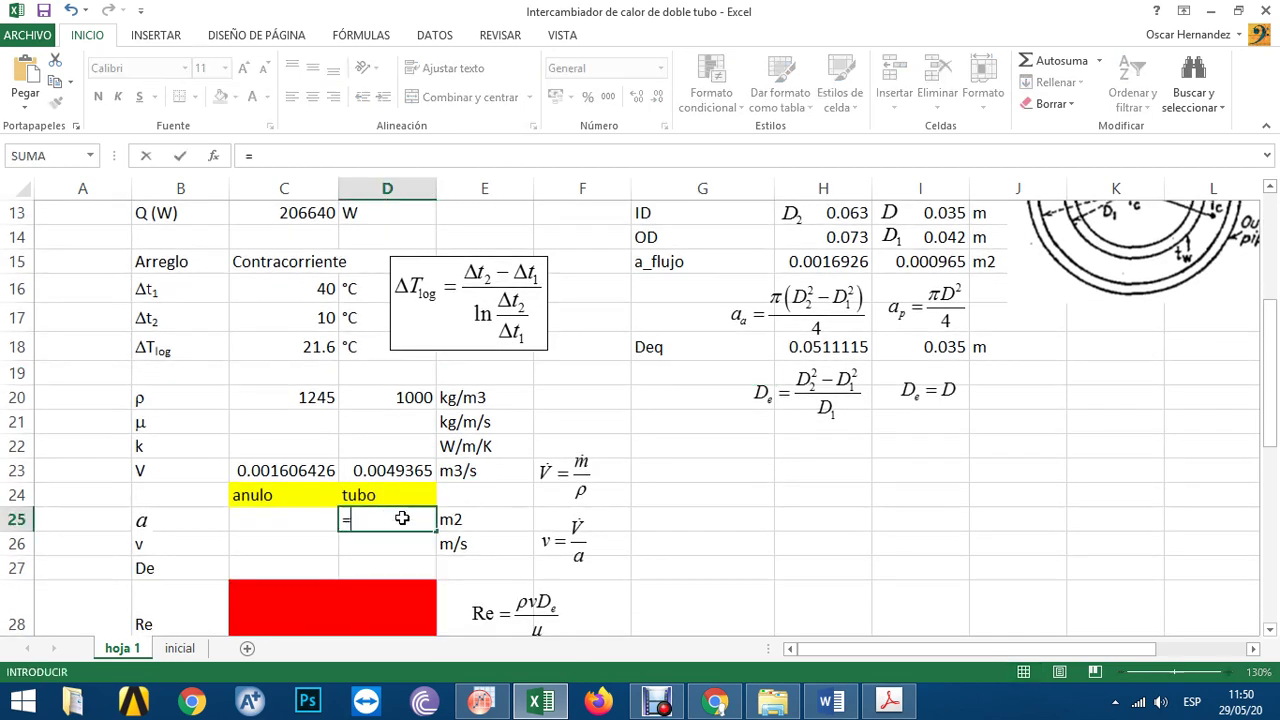
left_click(946, 255)
key("ctrl+Return")
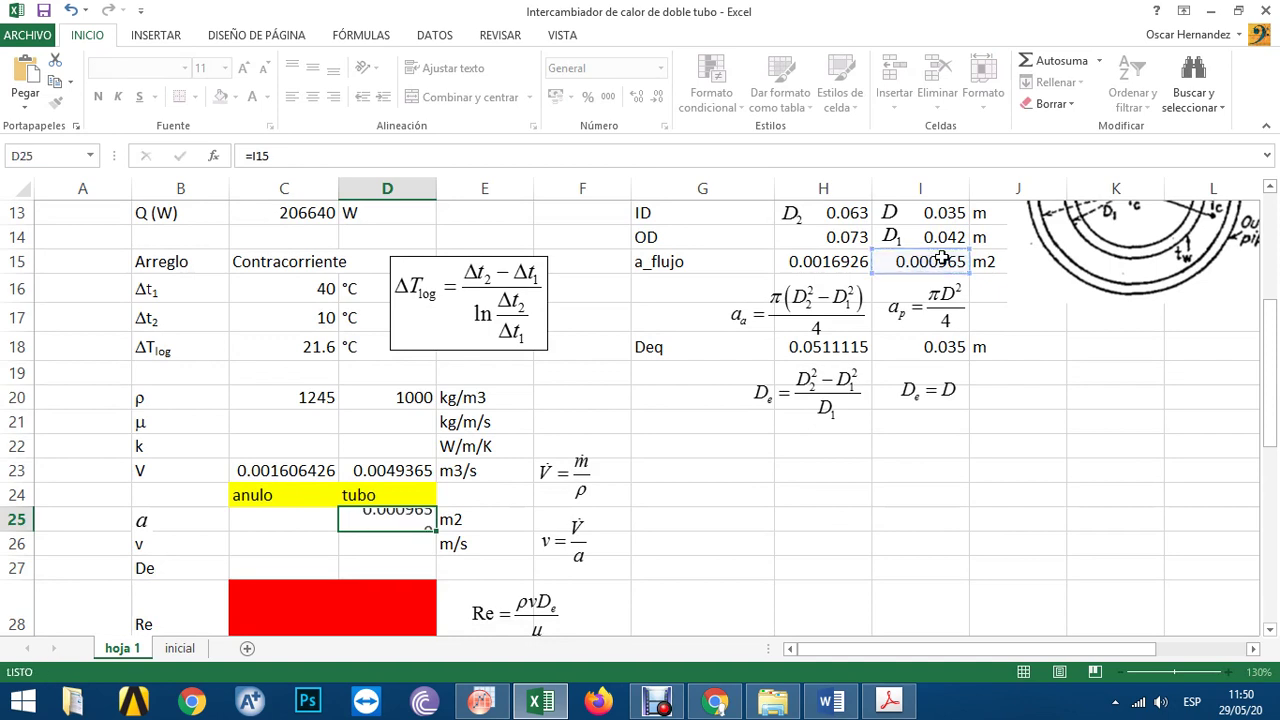
key("Left")
type("=")
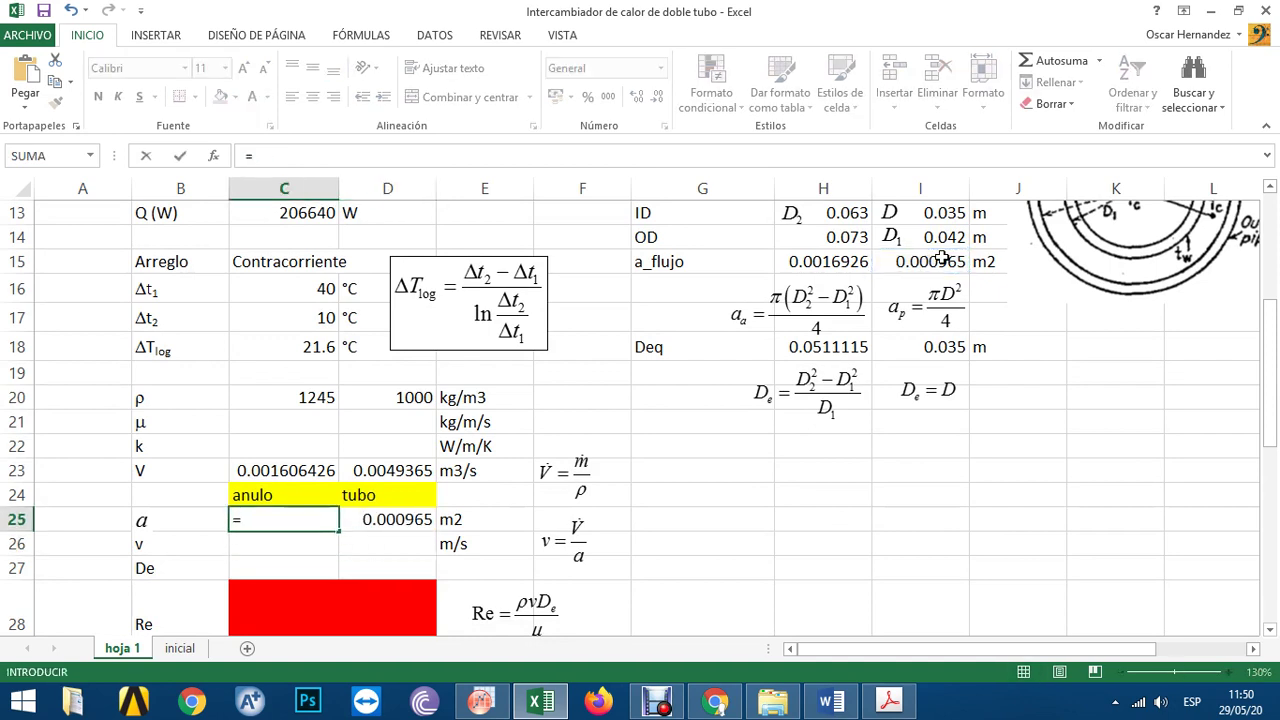
left_click(862, 262)
key("Return")
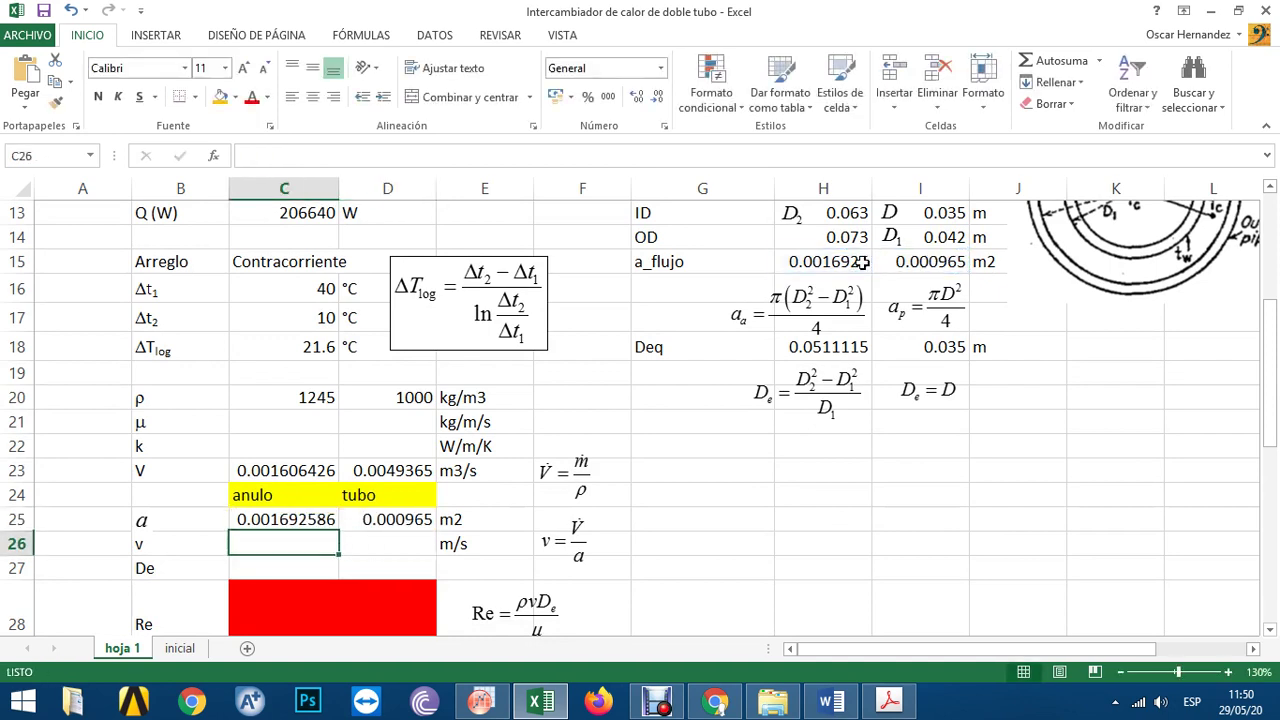
- Calculate the glycerol velocity in C26 with =C23/C25 and copy the formula to D26 for water
type("=")
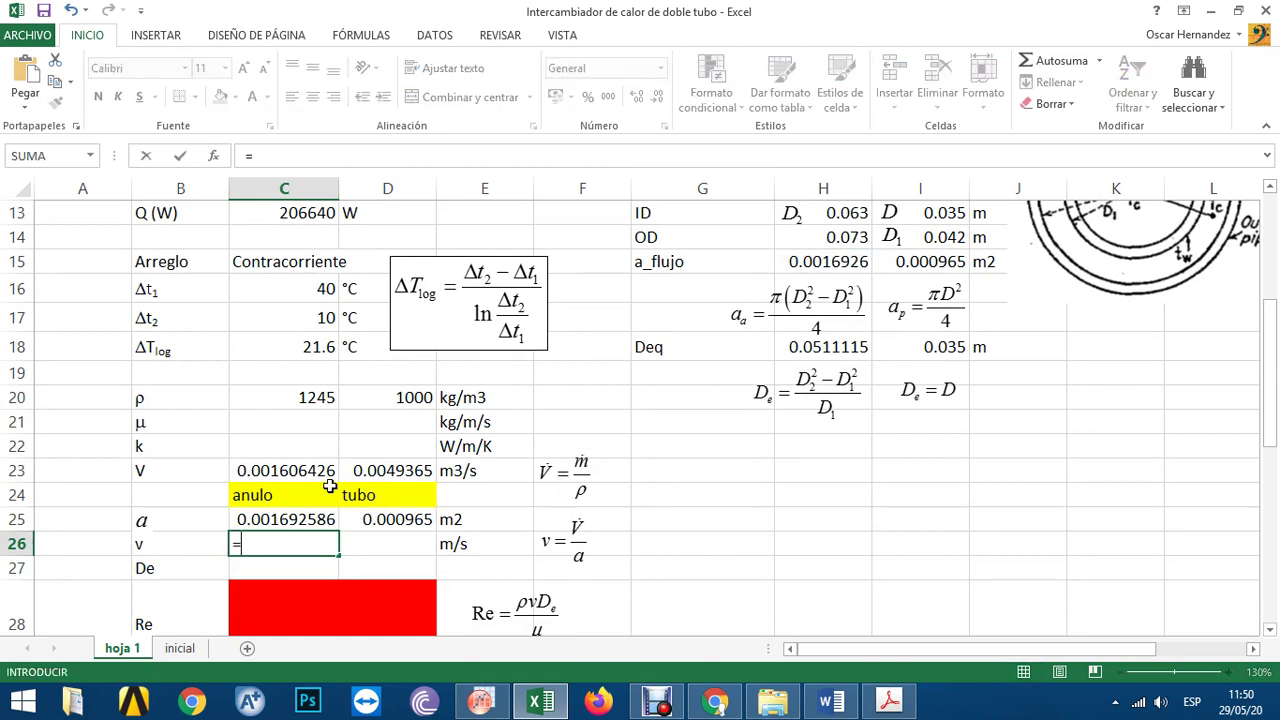
left_click(257, 471)
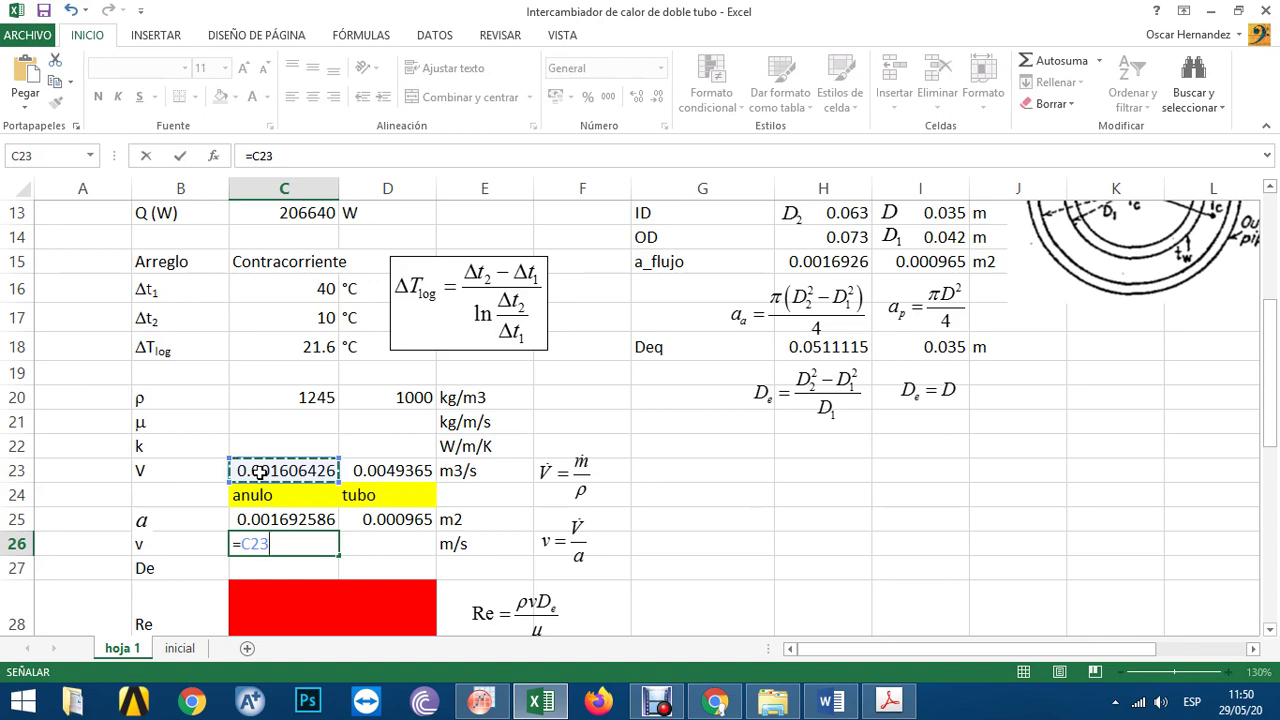
type("/")
left_click(284, 518)
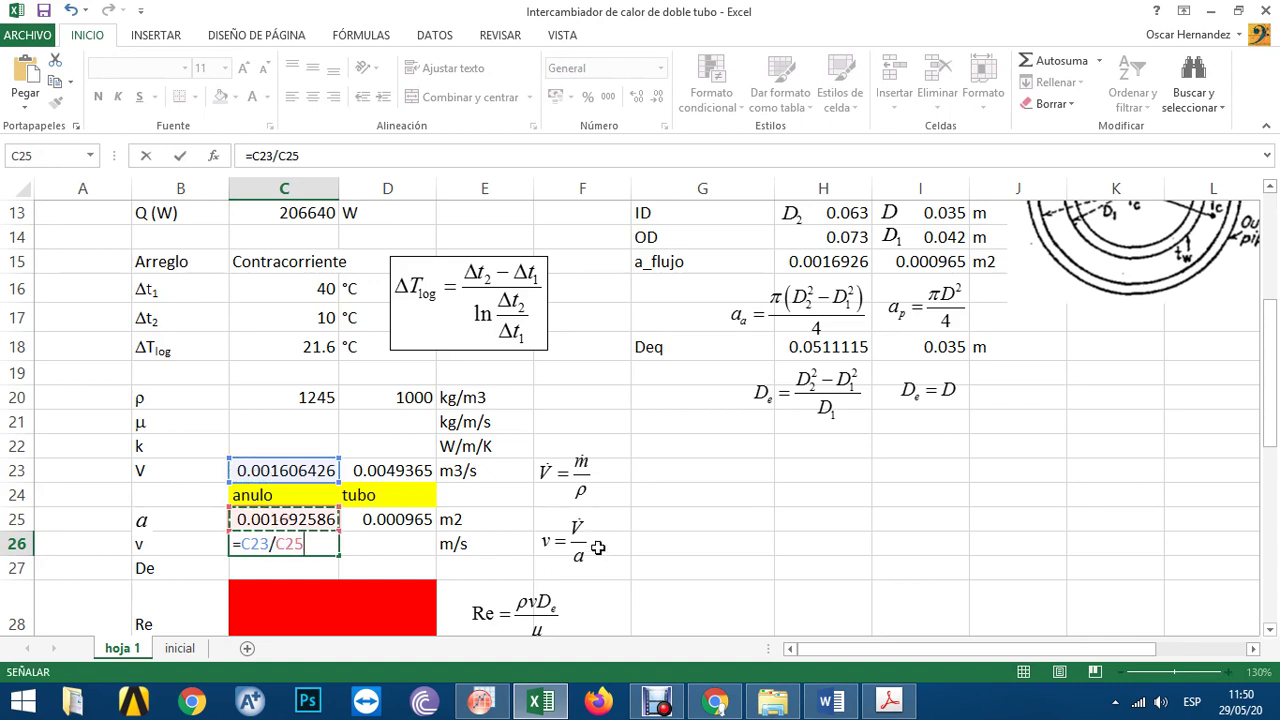
key("Return")
scroll(396, 528, "down", 1)
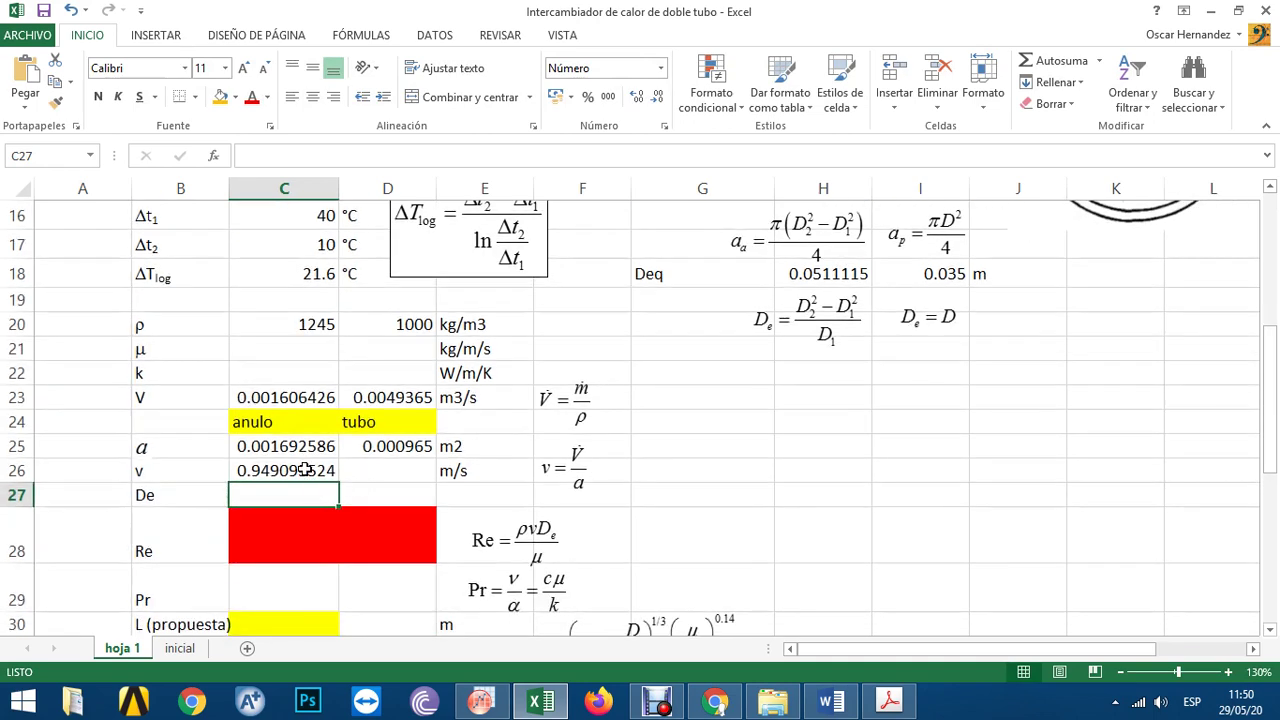
left_click(247, 474)
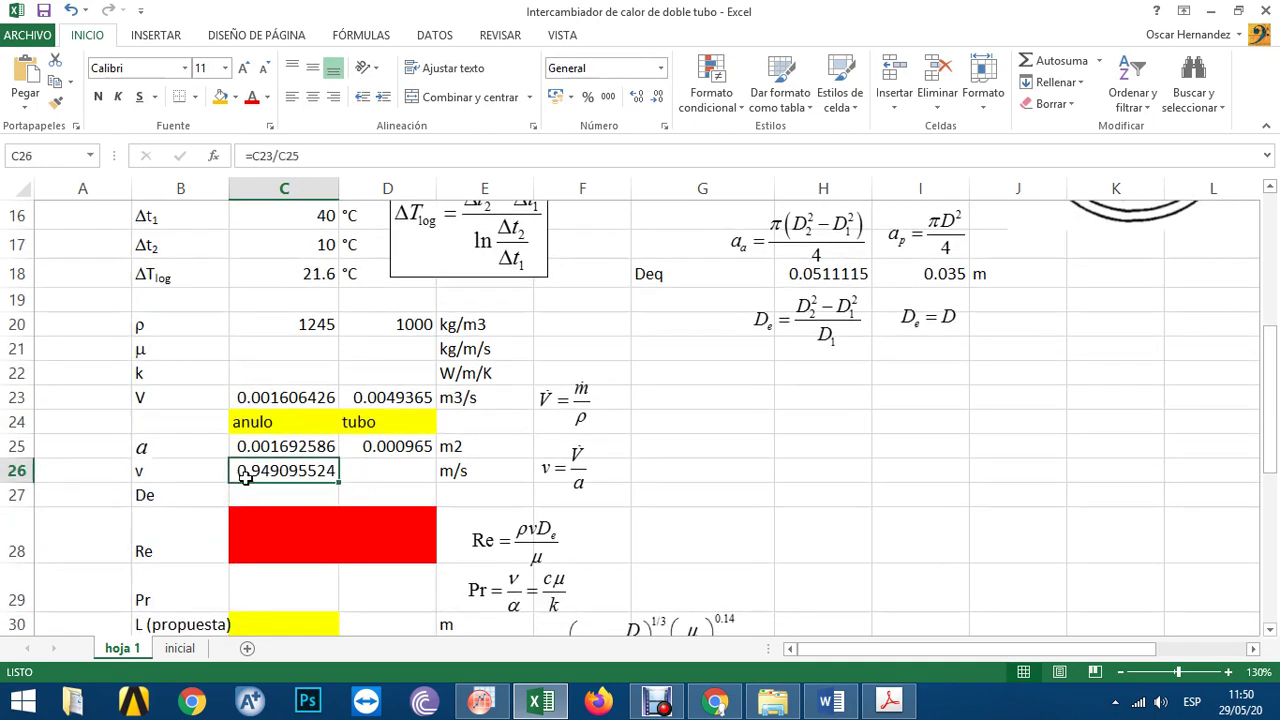
left_click_drag(338, 481, 394, 487)
left_click(394, 490)
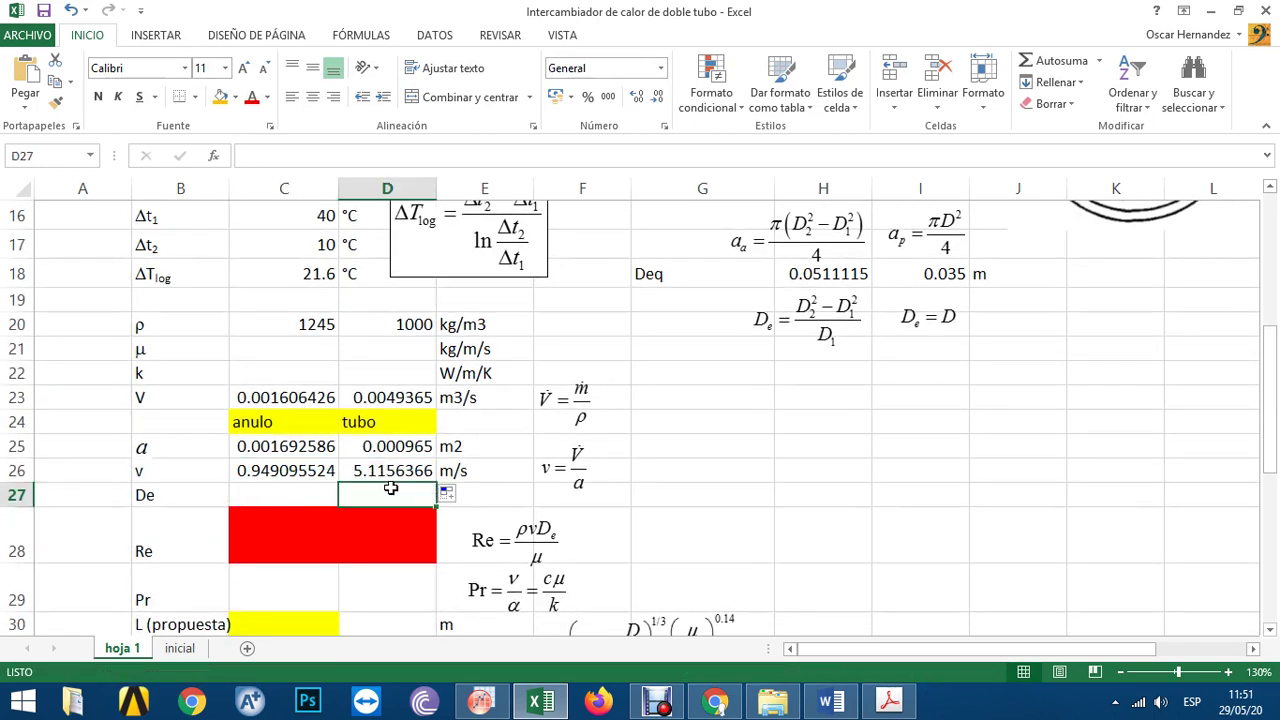
left_click(392, 472)
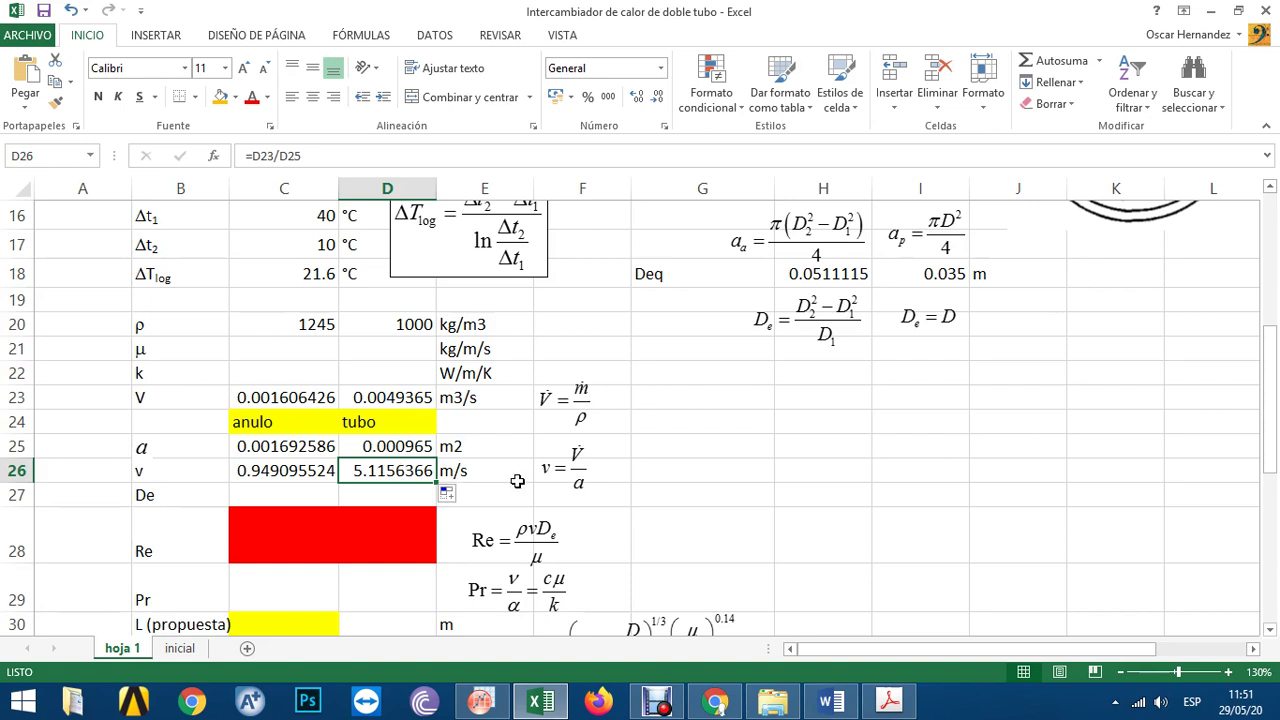
- Enter a water viscosity of 0.001 kg/m/s in D21
left_click(309, 362)
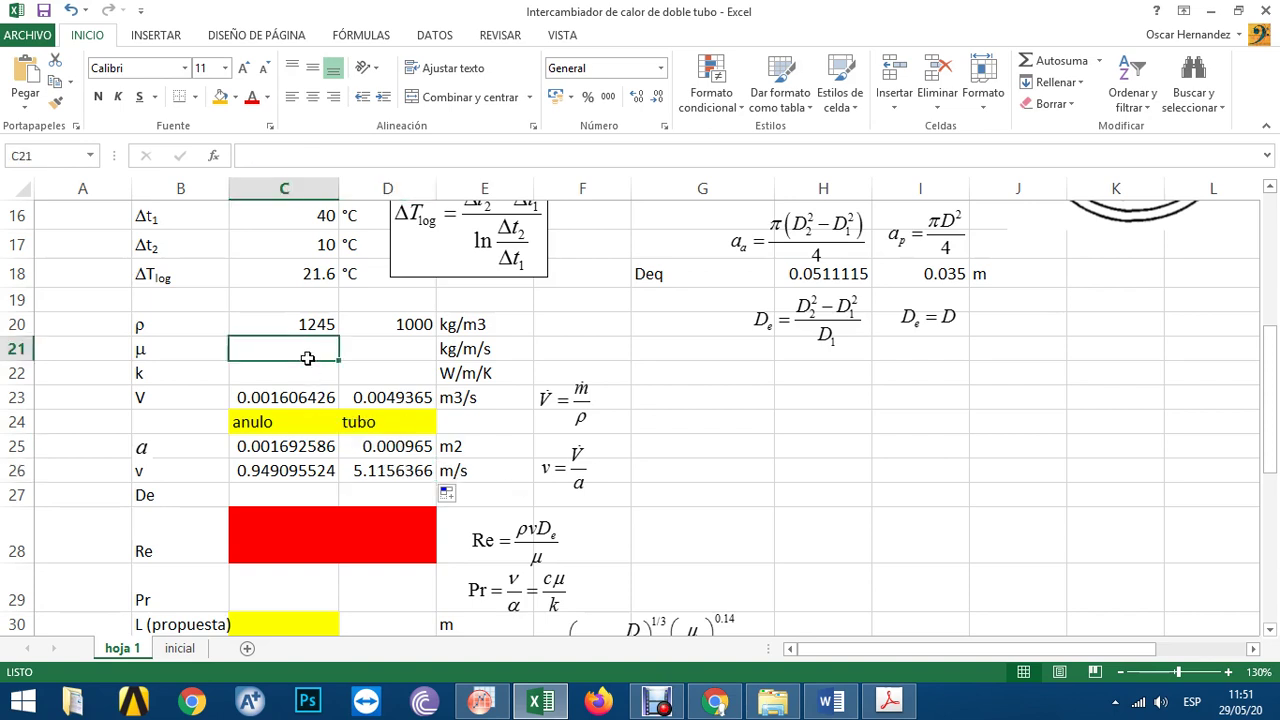
left_click(357, 352)
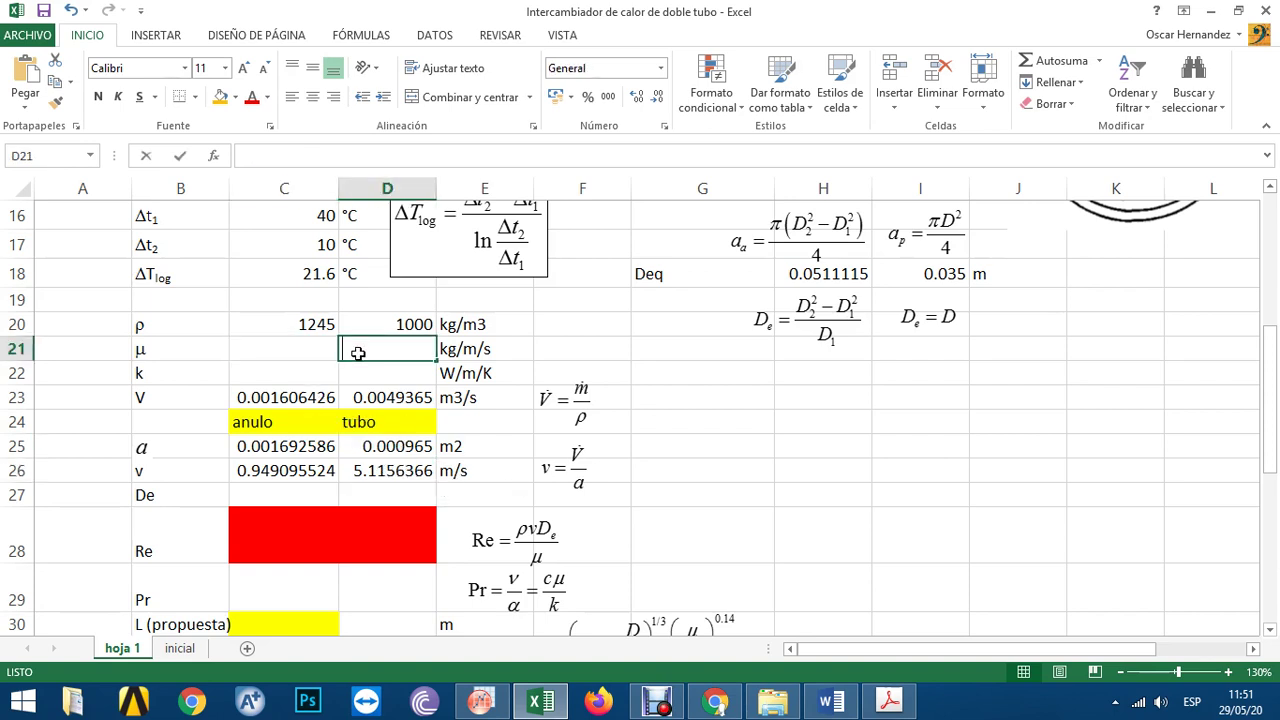
type(".001")
key("Return")
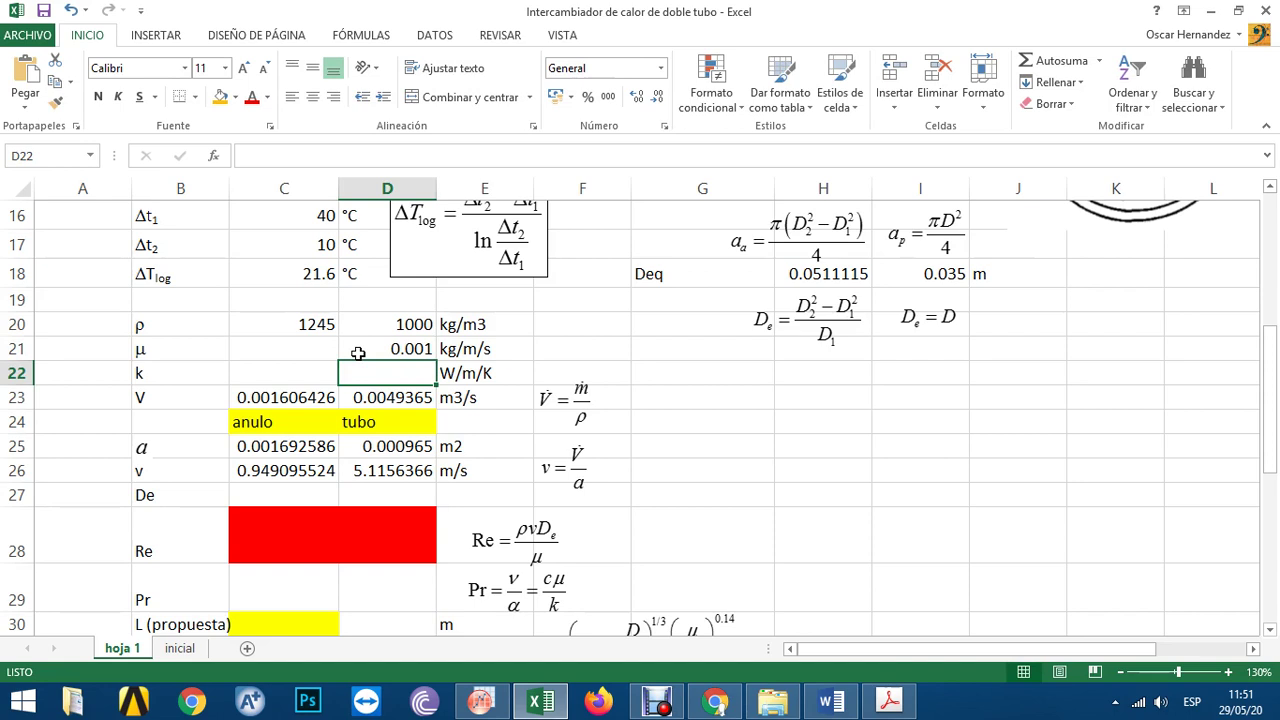
- Switch to the Manrique PDF in Chrome and copy glycerin's kinematic viscosity at 50 °C, 0.00015 m2/s, from Table A.1
left_click(314, 355)
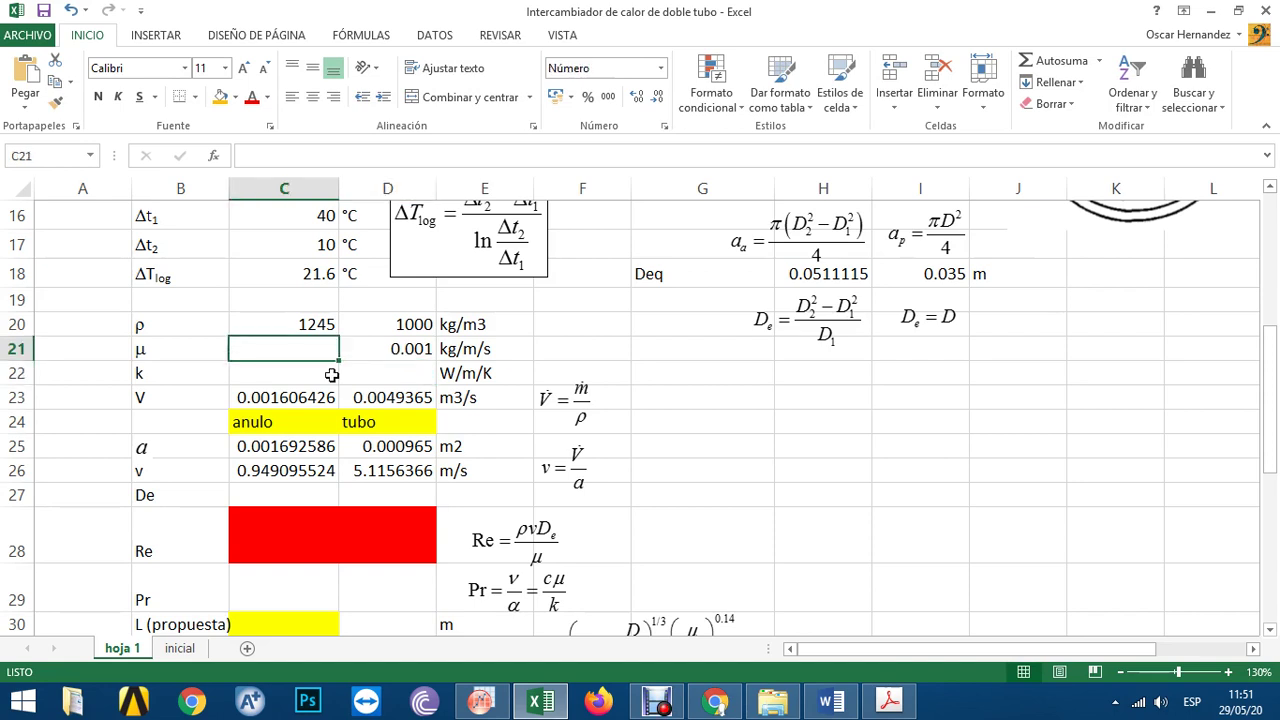
left_click(886, 704)
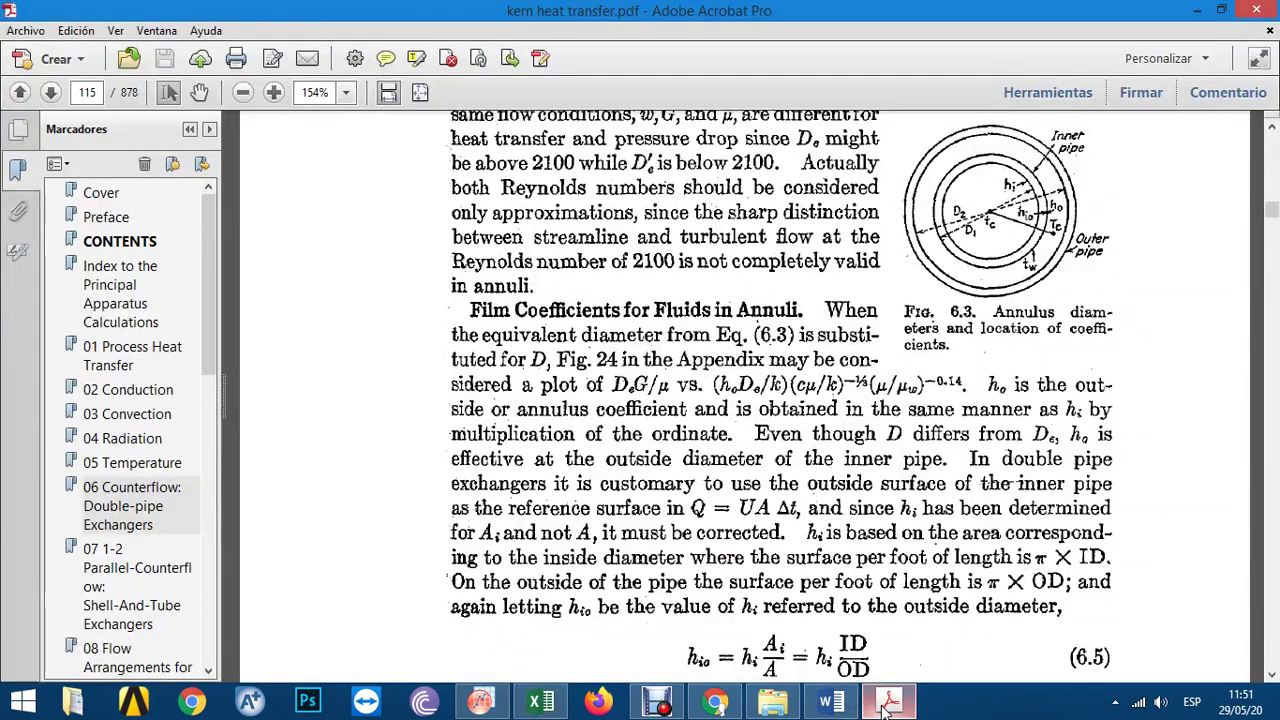
left_click(714, 702)
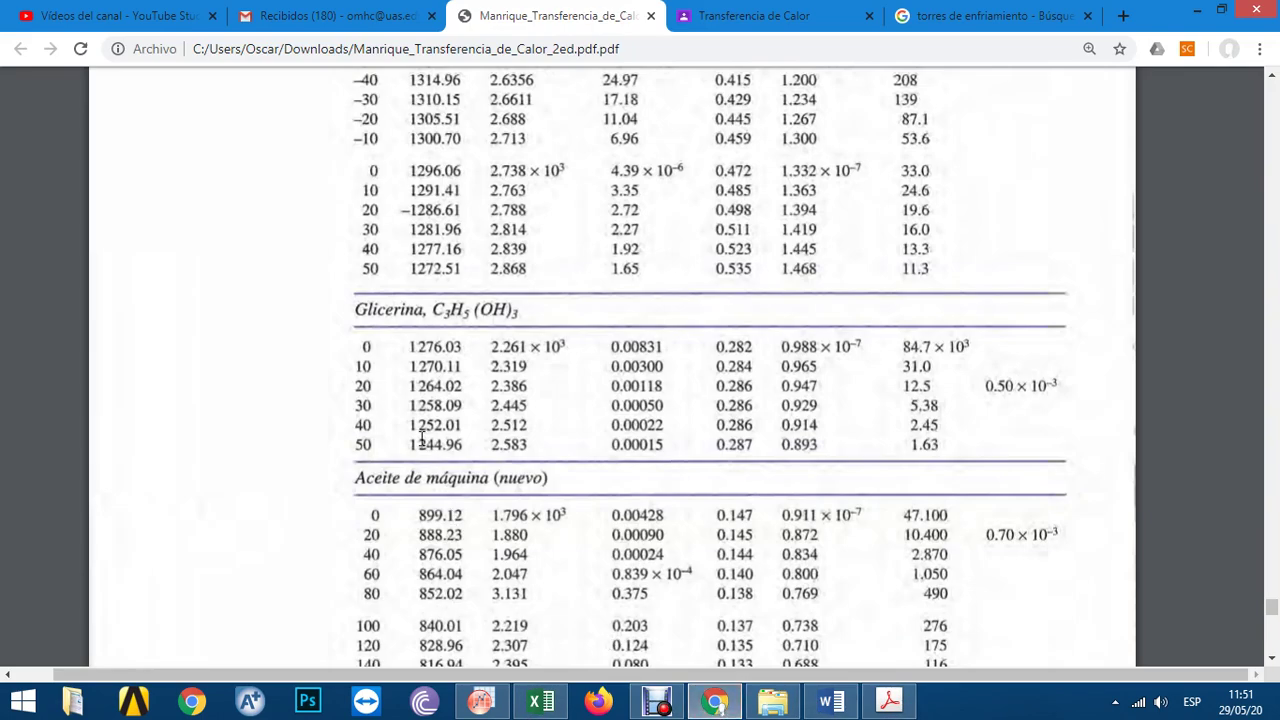
scroll(448, 438, "up", 3)
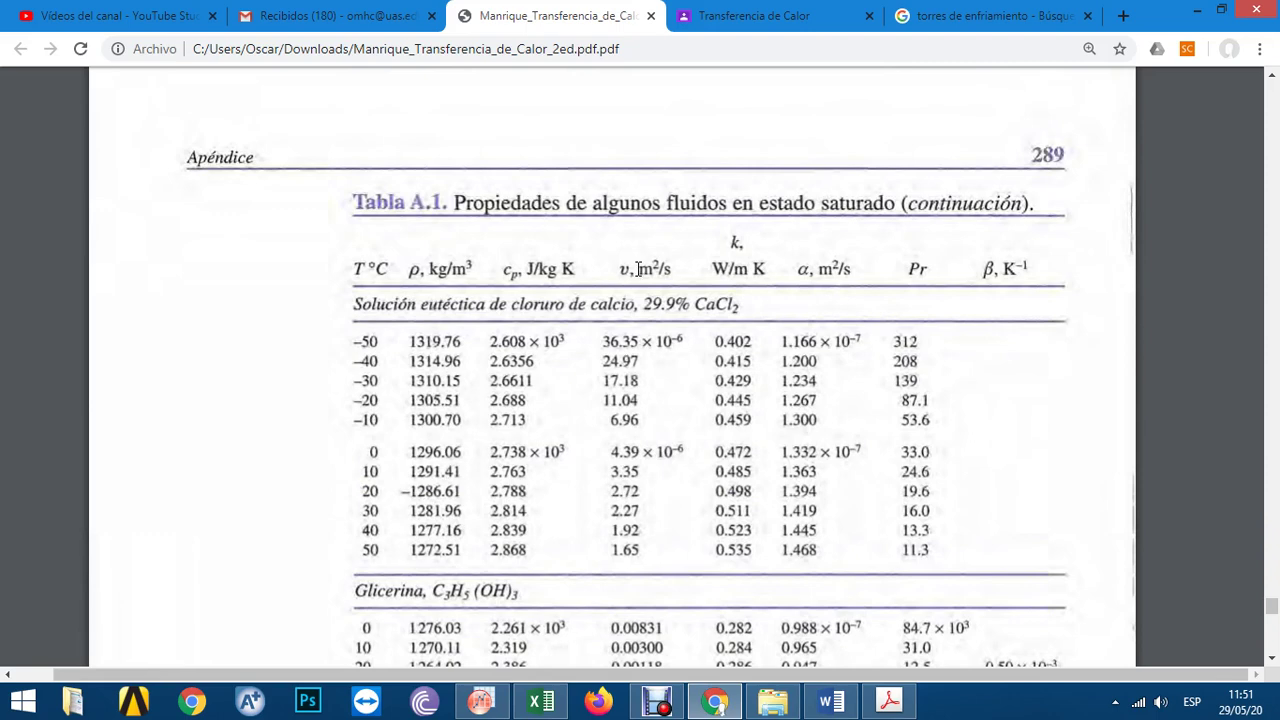
scroll(637, 269, "down", 3)
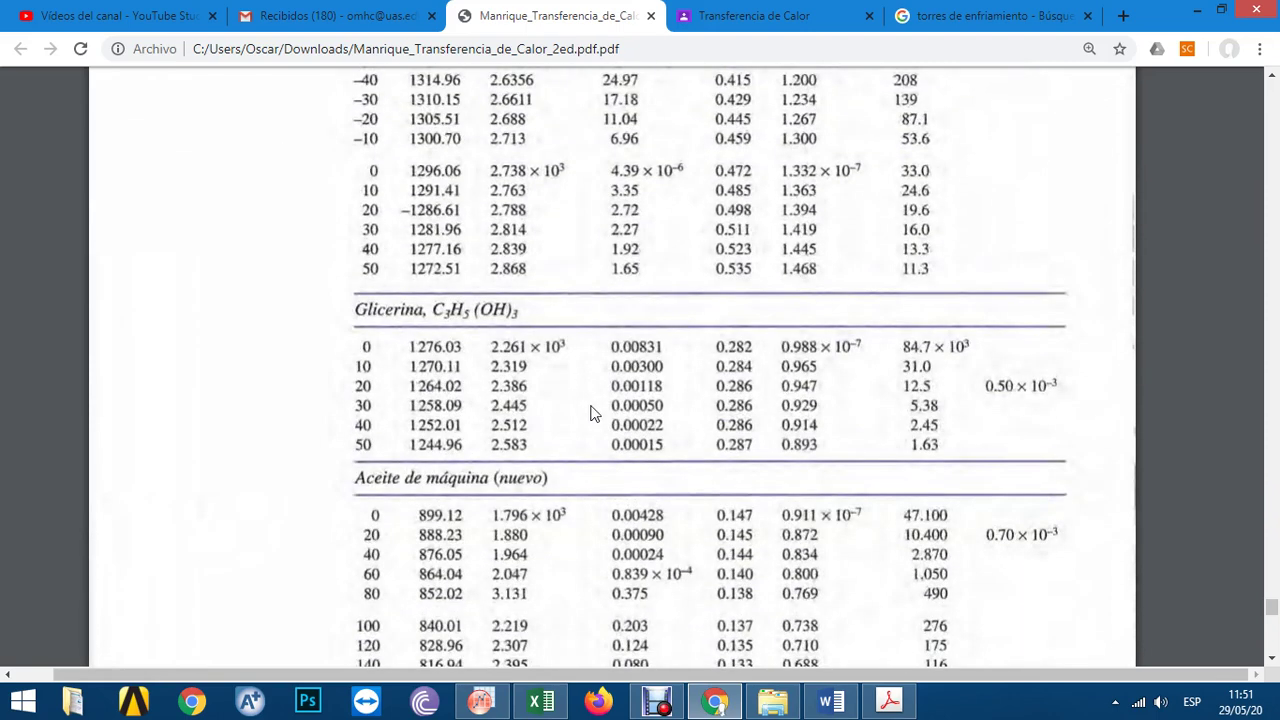
left_click_drag(666, 443, 612, 446)
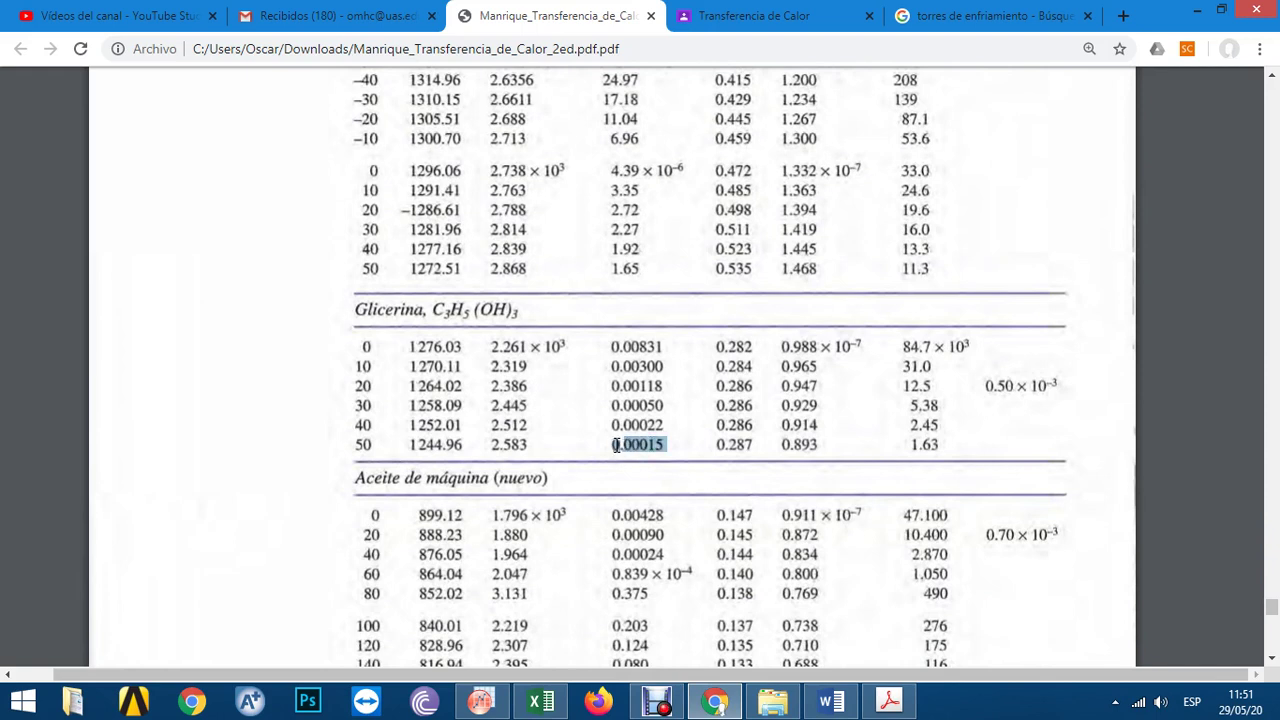
right_click(614, 446)
left_click(684, 453)
- Return to the Excel workbook and calculate glycerol's dynamic viscosity in C21 with =0.00015*C20
left_click(540, 702)
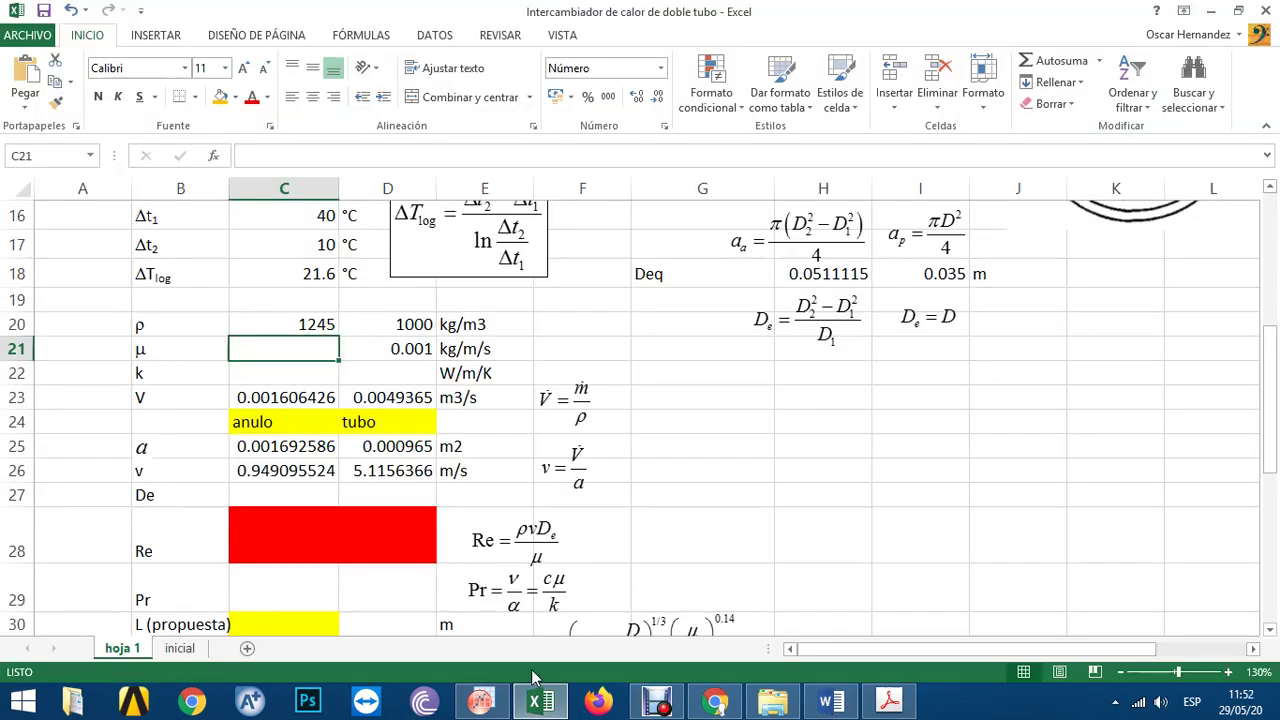
type("=0.00015 *")
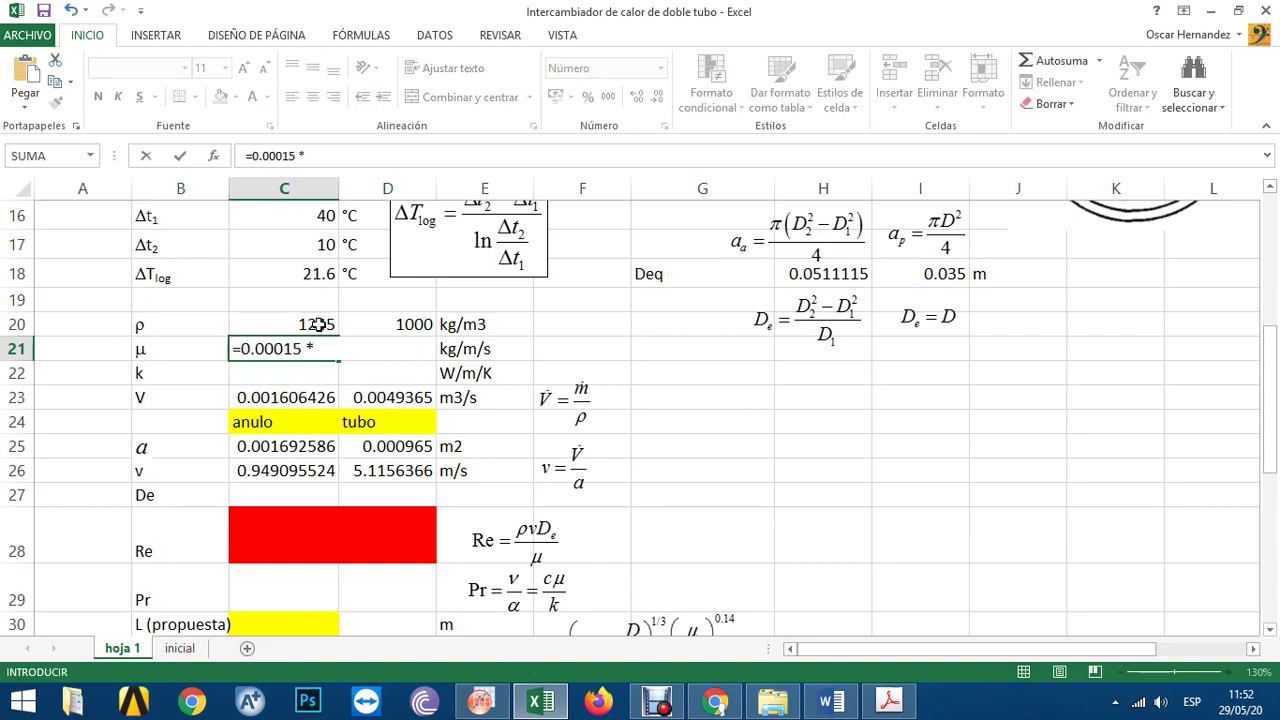
left_click(315, 325)
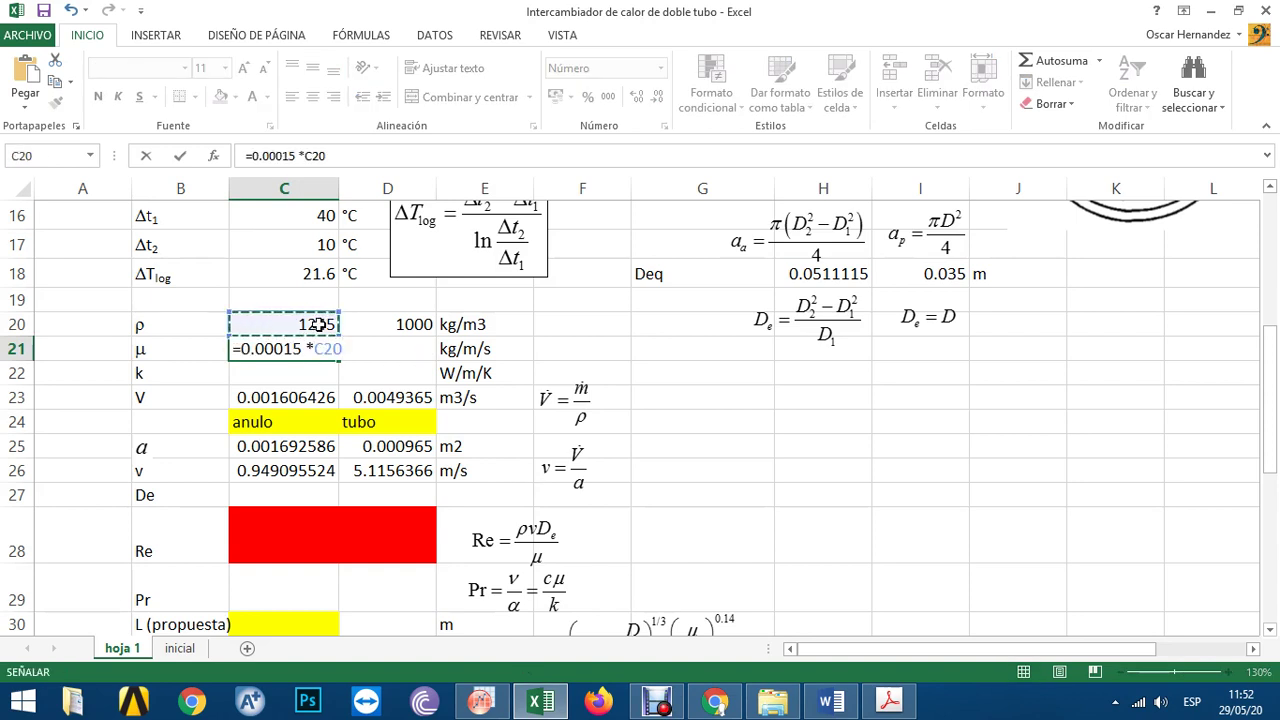
key("Return")
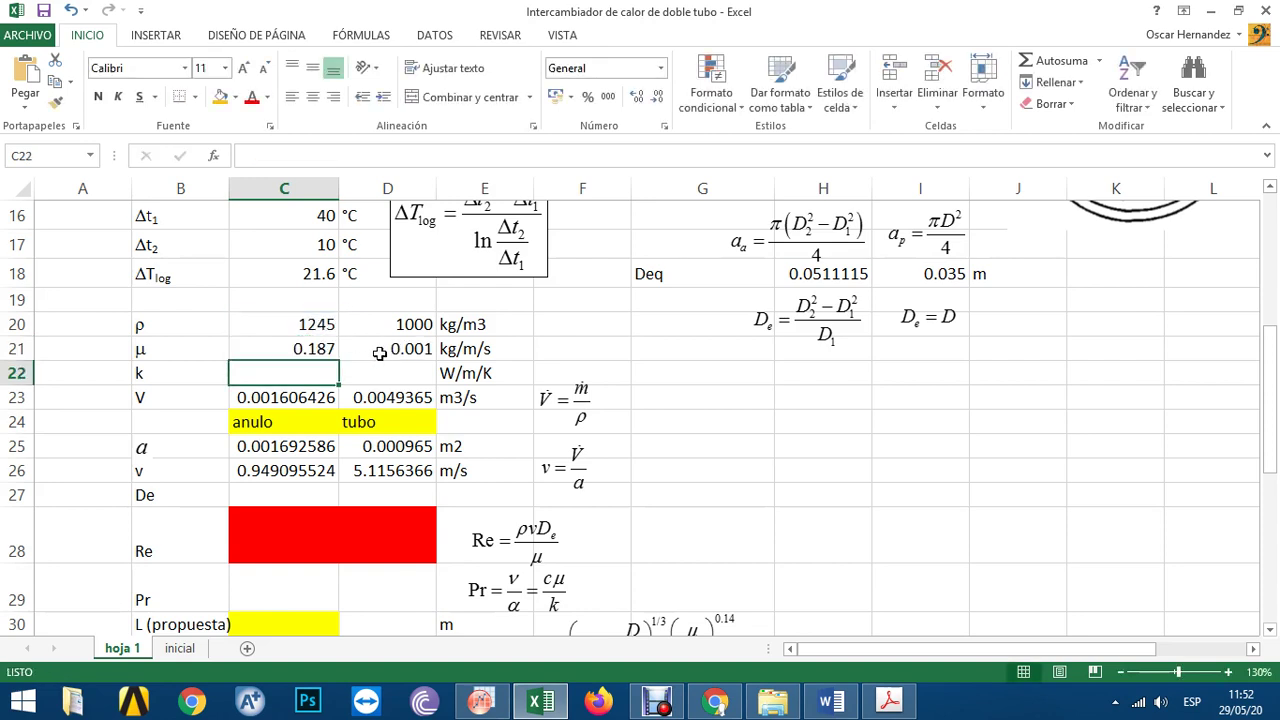
left_click(298, 345)
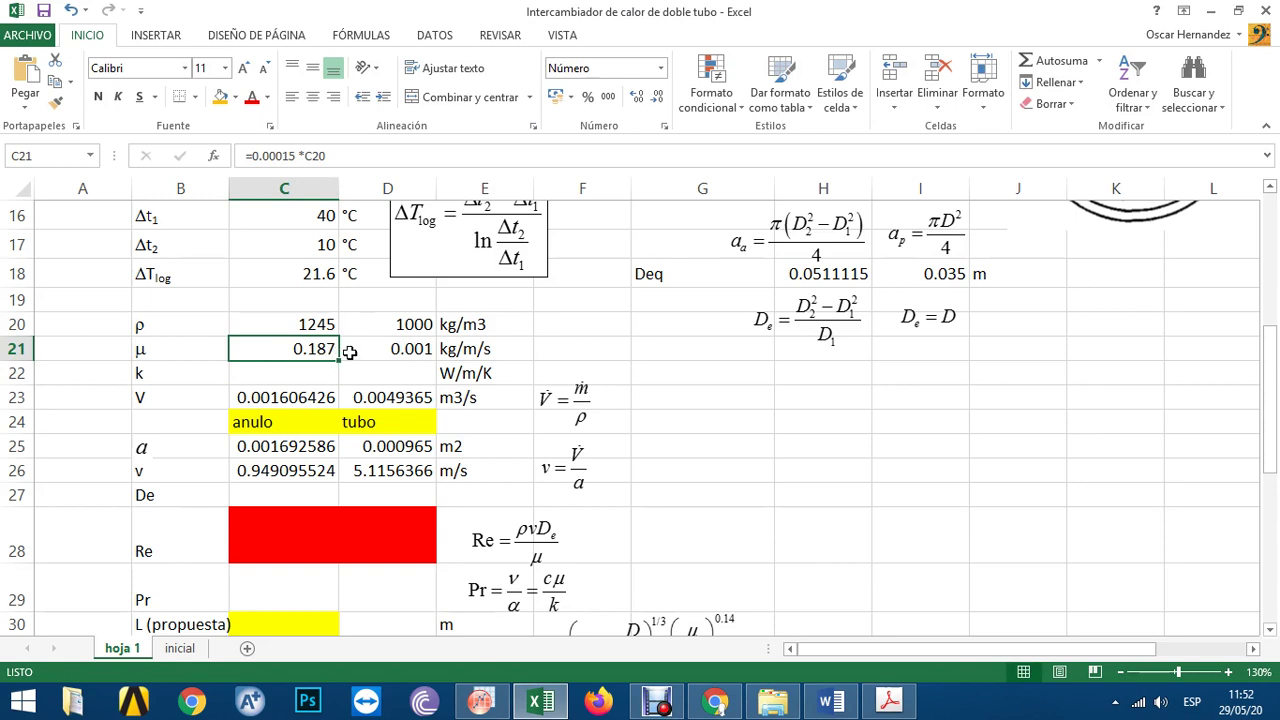
left_click(391, 350)
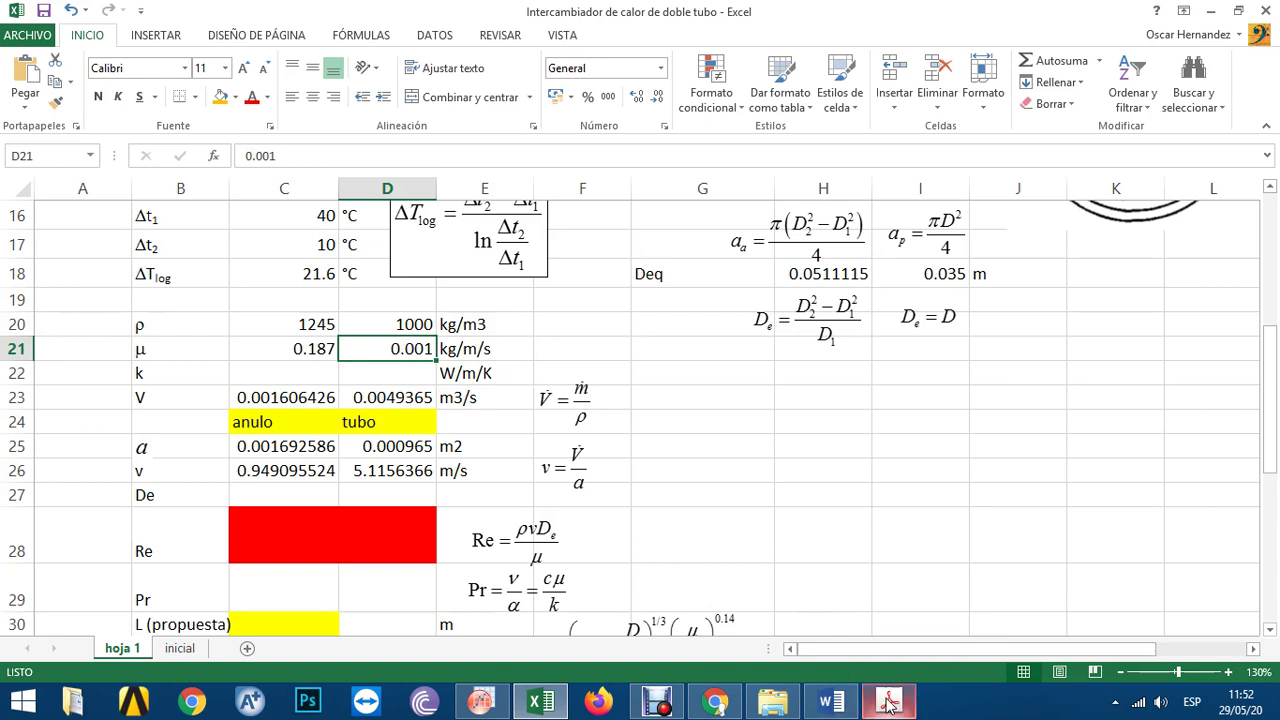
- Look up glycerin's thermal conductivity at 50 °C in the Chrome PDF's Table A.1 and enter 0.287 W/m/K in C22 of the Excel workbook
left_click(757, 712)
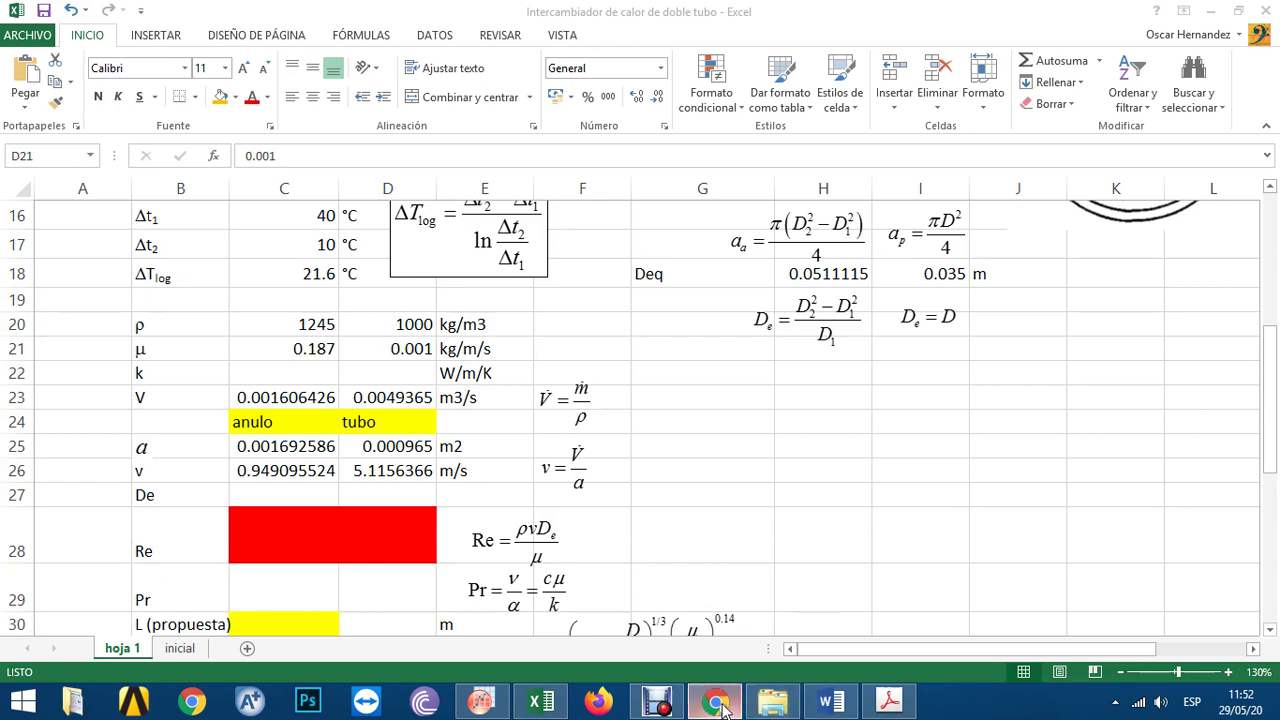
left_click(714, 702)
scroll(738, 492, "up", 3)
scroll(738, 492, "up", 3)
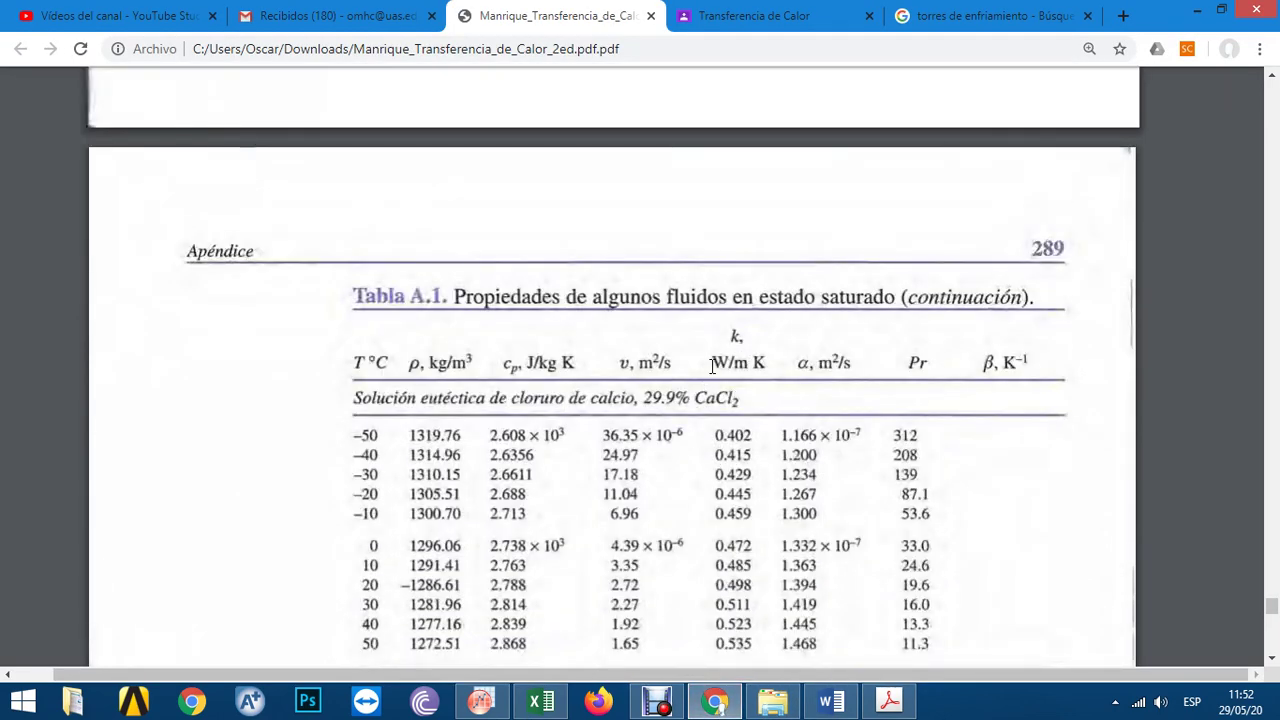
scroll(755, 351, "down", 4)
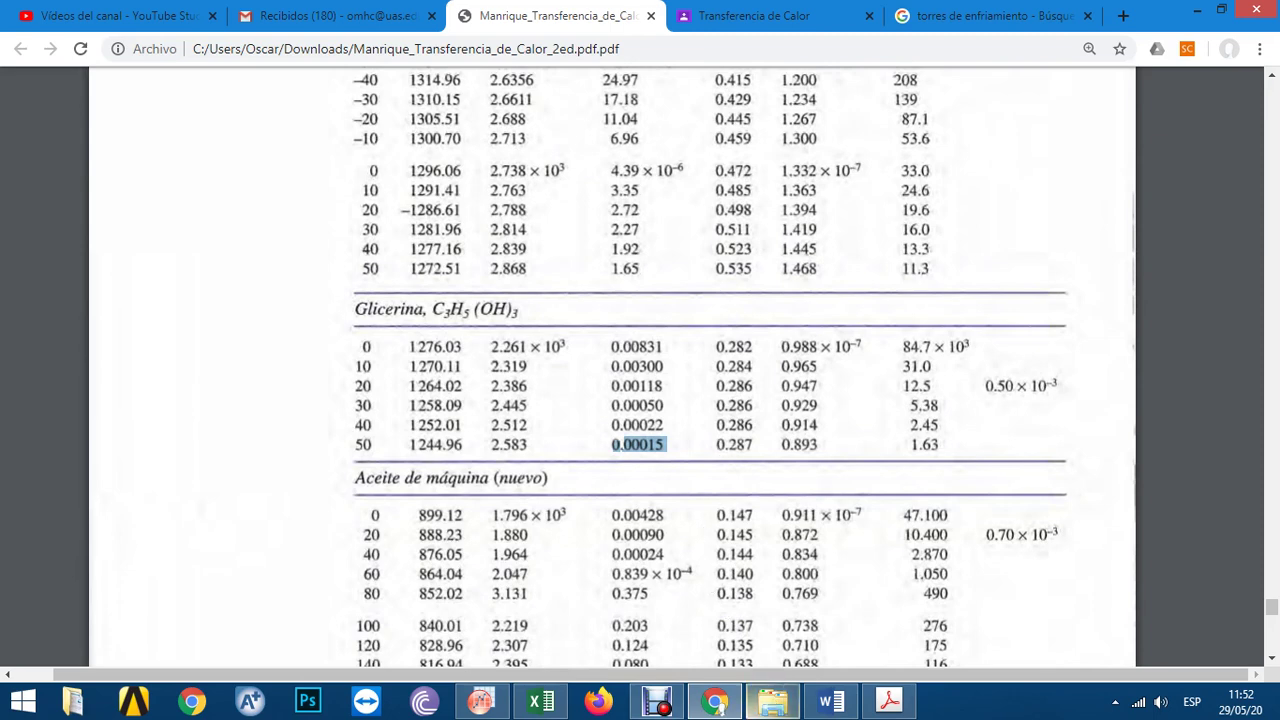
left_click(532, 706)
left_click(323, 510)
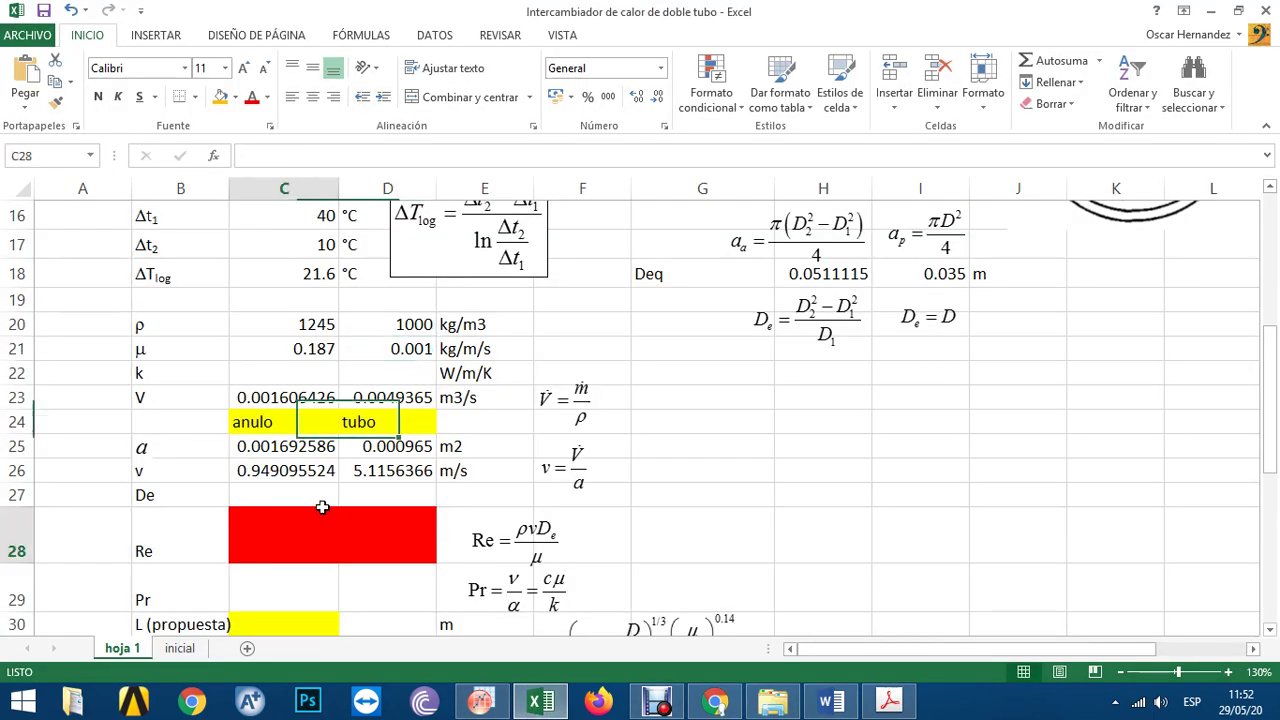
left_click(325, 372)
type(".")
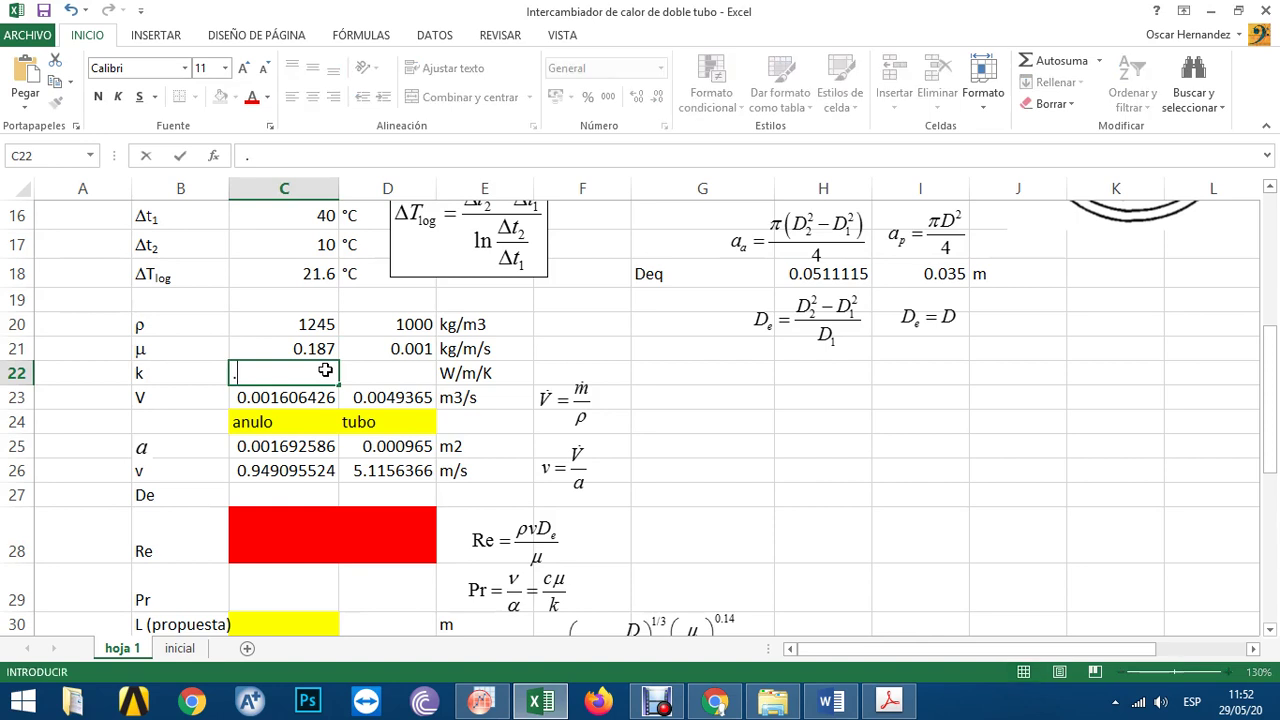
type("287")
key("Return")
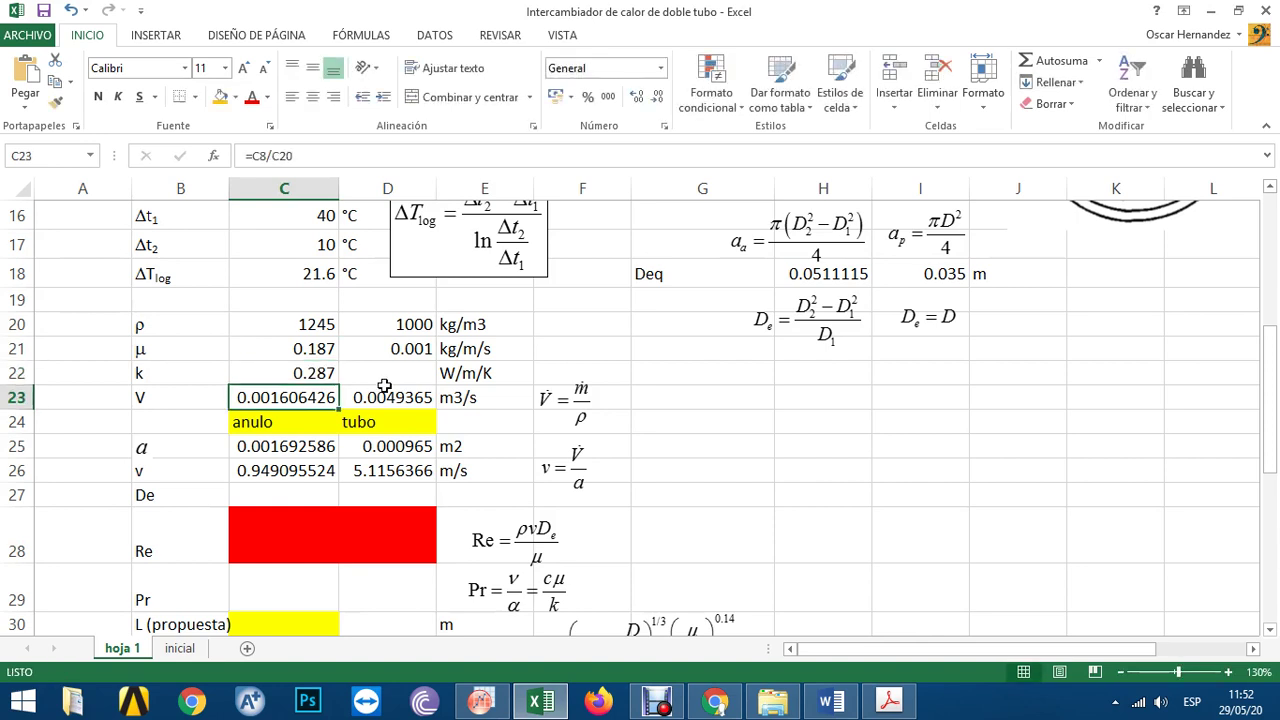
- Look up water's thermal conductivity in Table A.1 of the Chrome PDF and enter 0.604 W/m/K in D22 of the Excel workbook
left_click(380, 381)
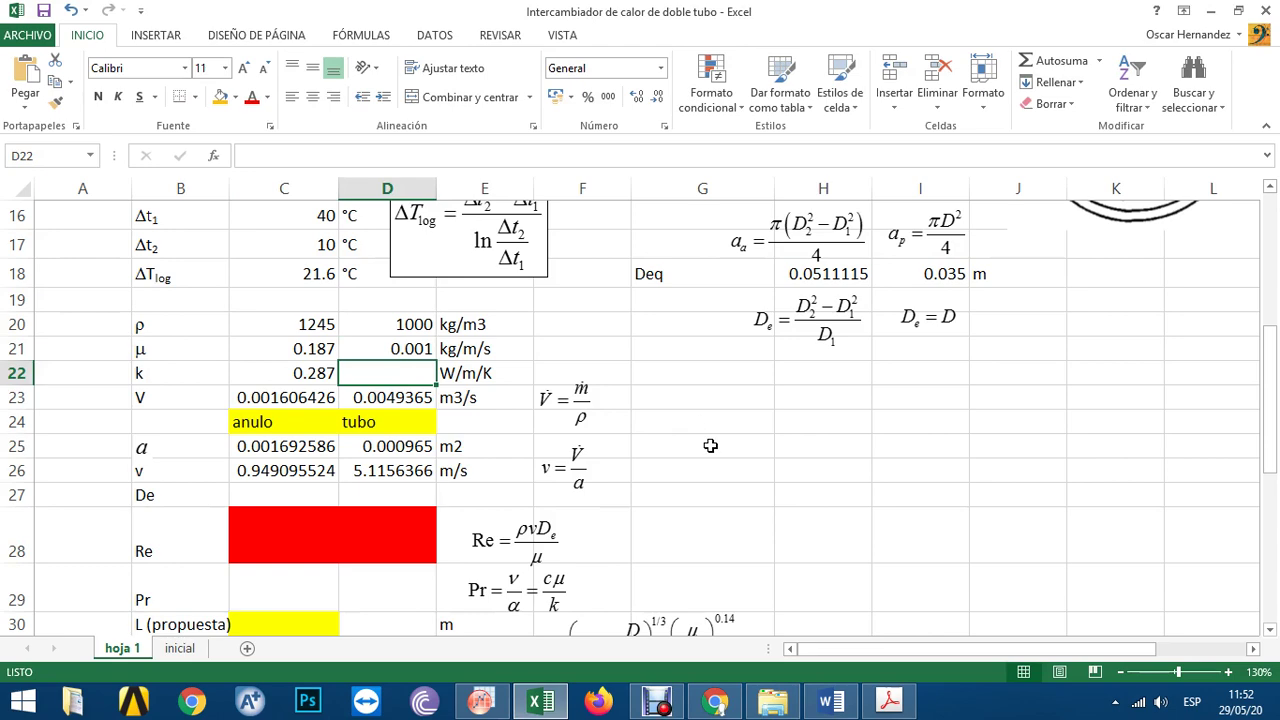
scroll(710, 445, "up", 3)
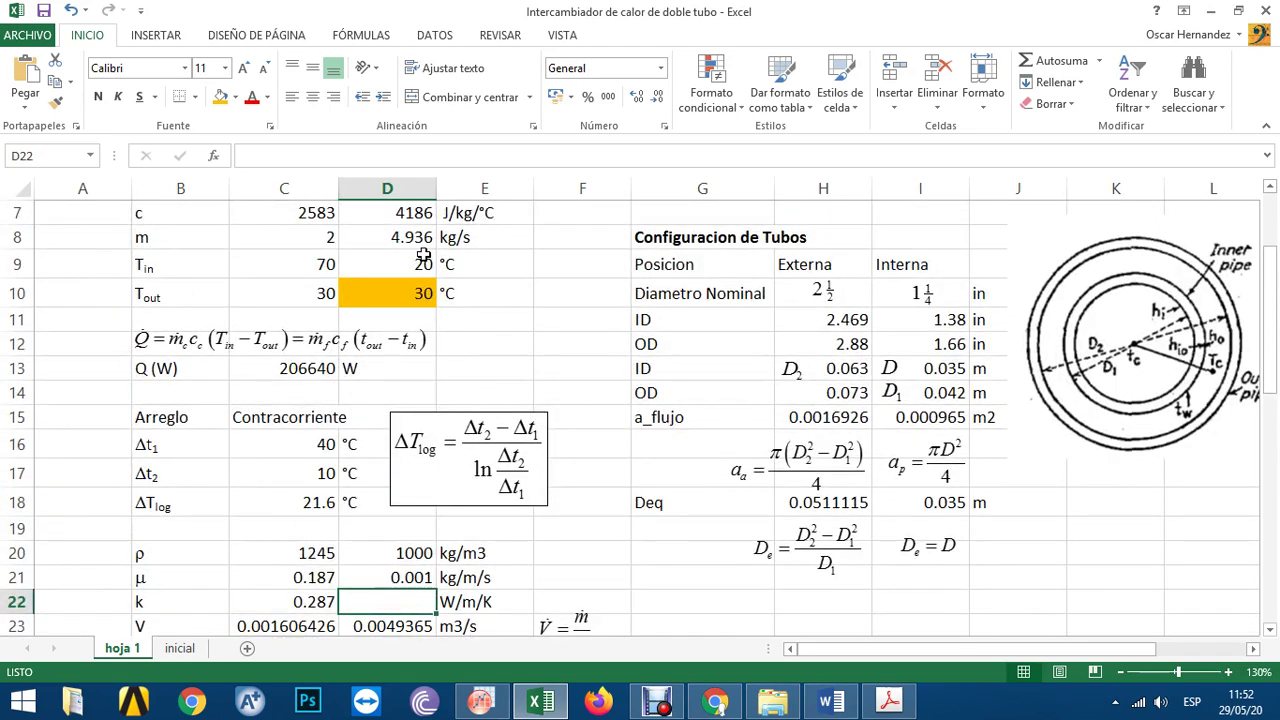
scroll(815, 447, "down", 2)
left_click(714, 702)
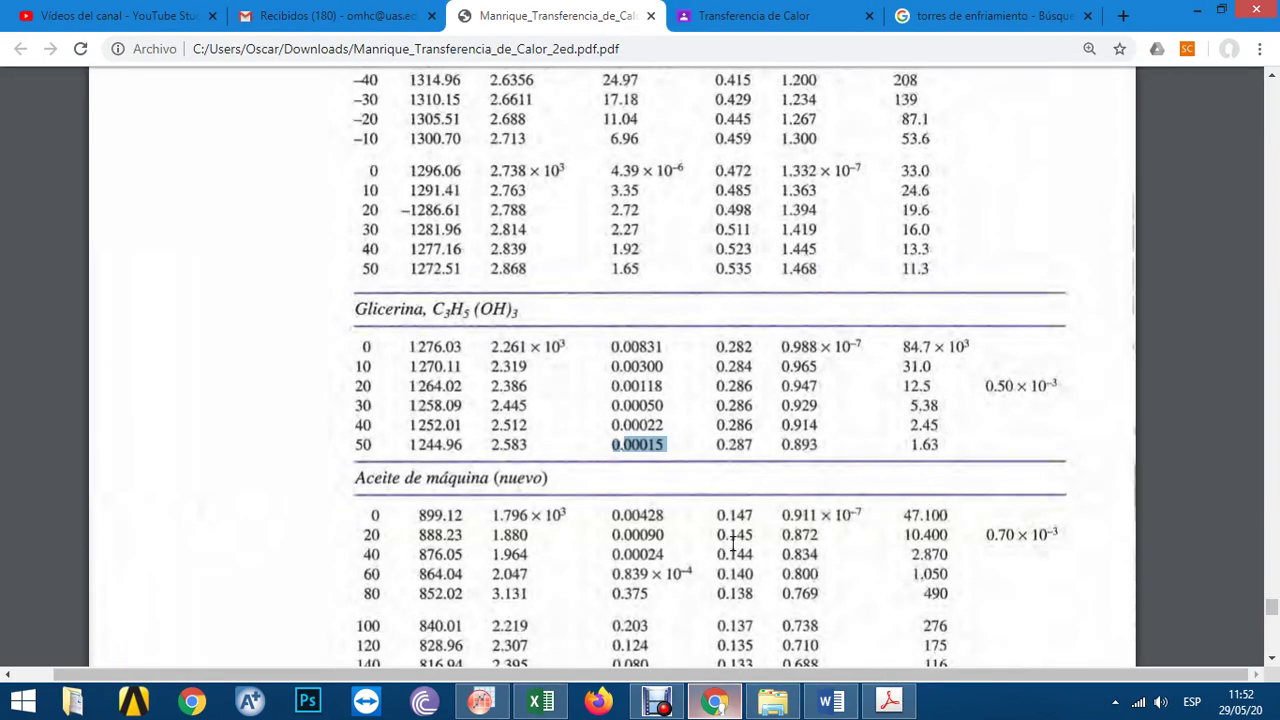
scroll(760, 465, "up", 1)
scroll(760, 465, "up", 15)
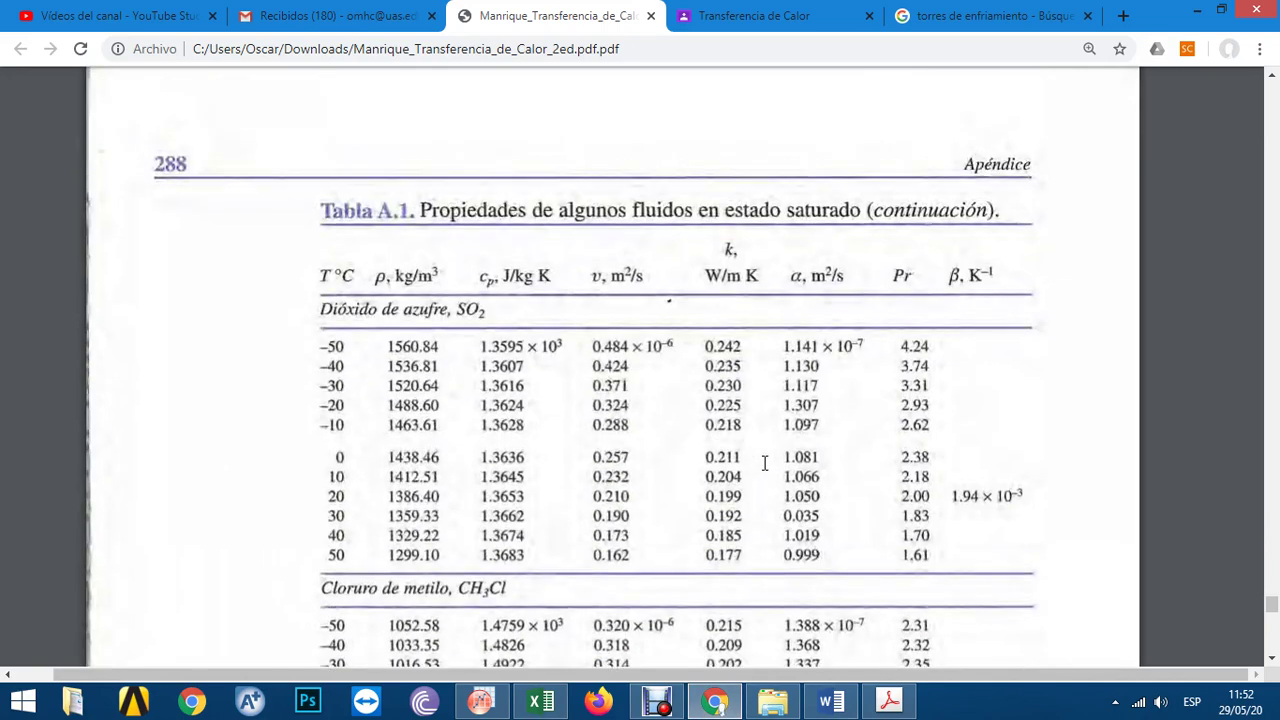
scroll(765, 462, "up", 10)
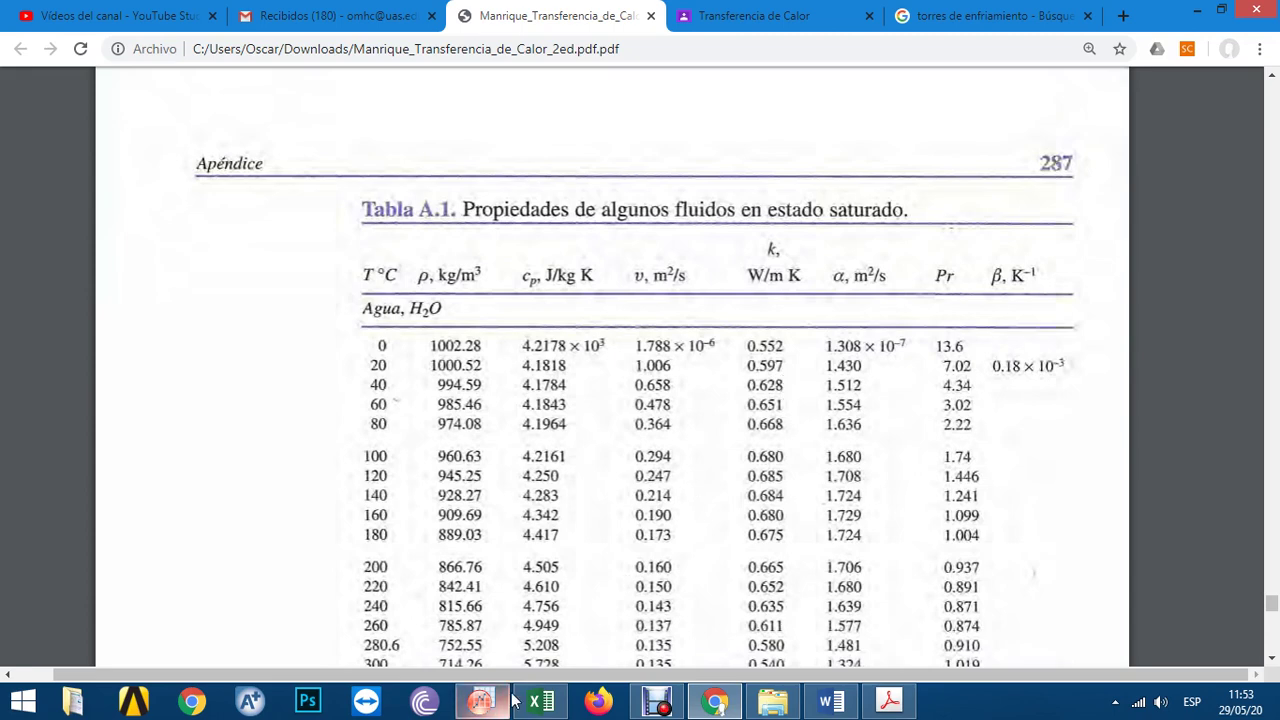
left_click(556, 703)
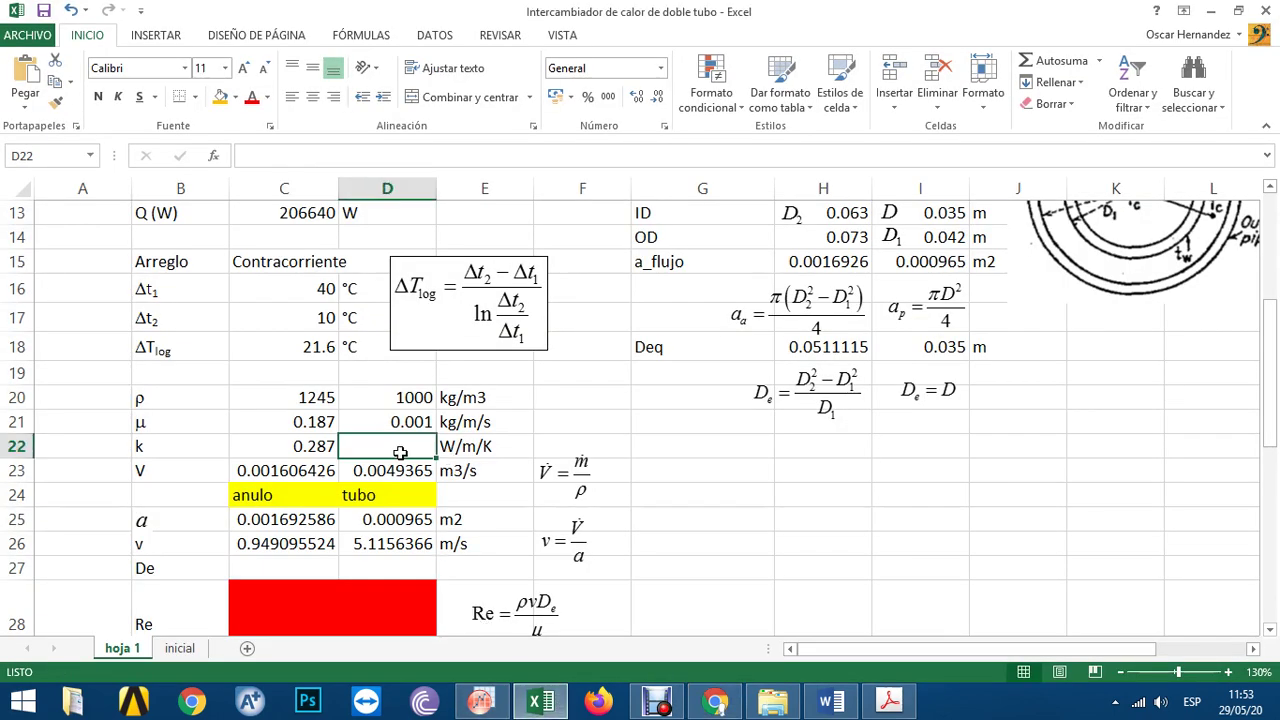
type("0.604")
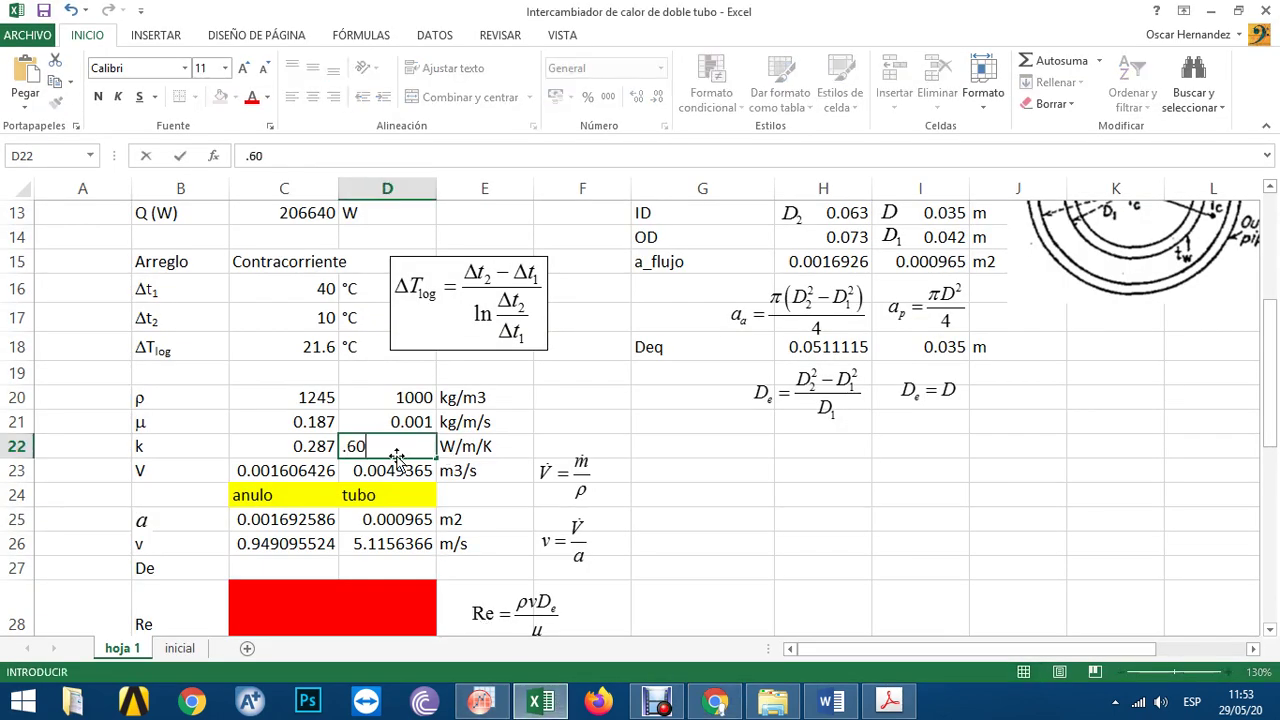
key("Return")
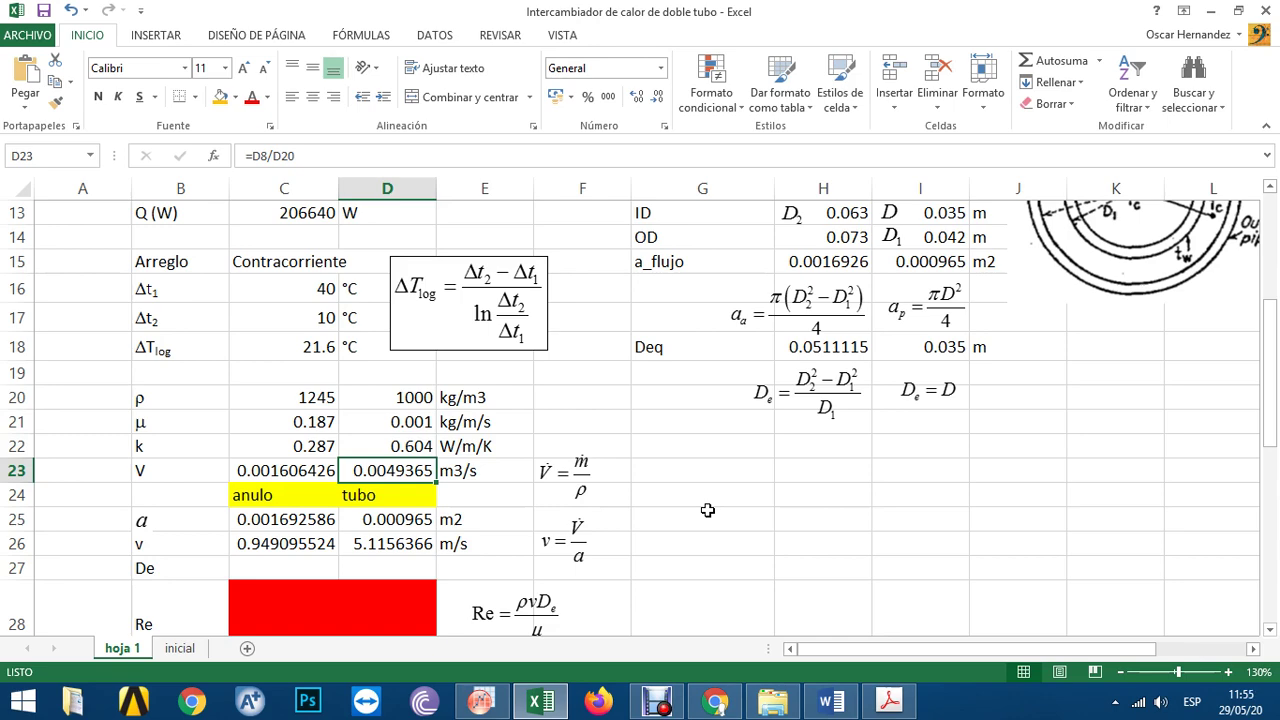
- Calculate the annulus Reynolds number in C28 with =C20*C26*C27/C21
scroll(707, 510, "down", 1)
left_click(344, 534)
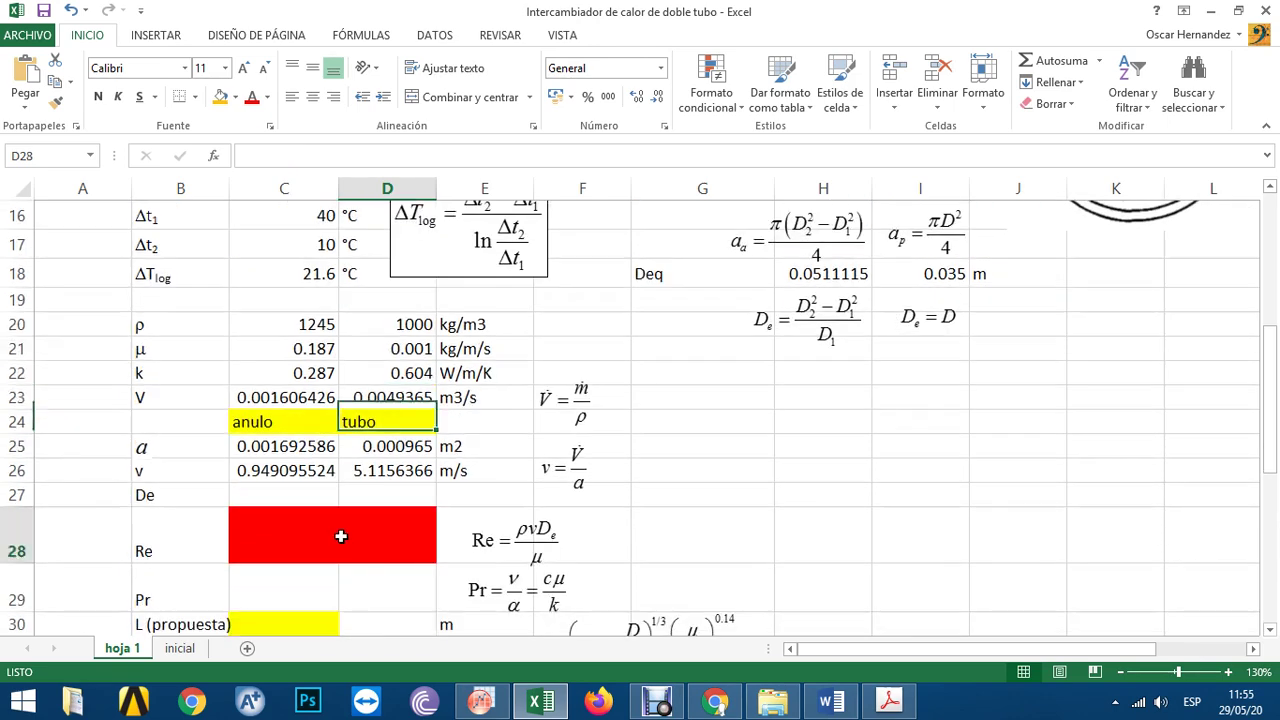
left_click(292, 521)
type("=")
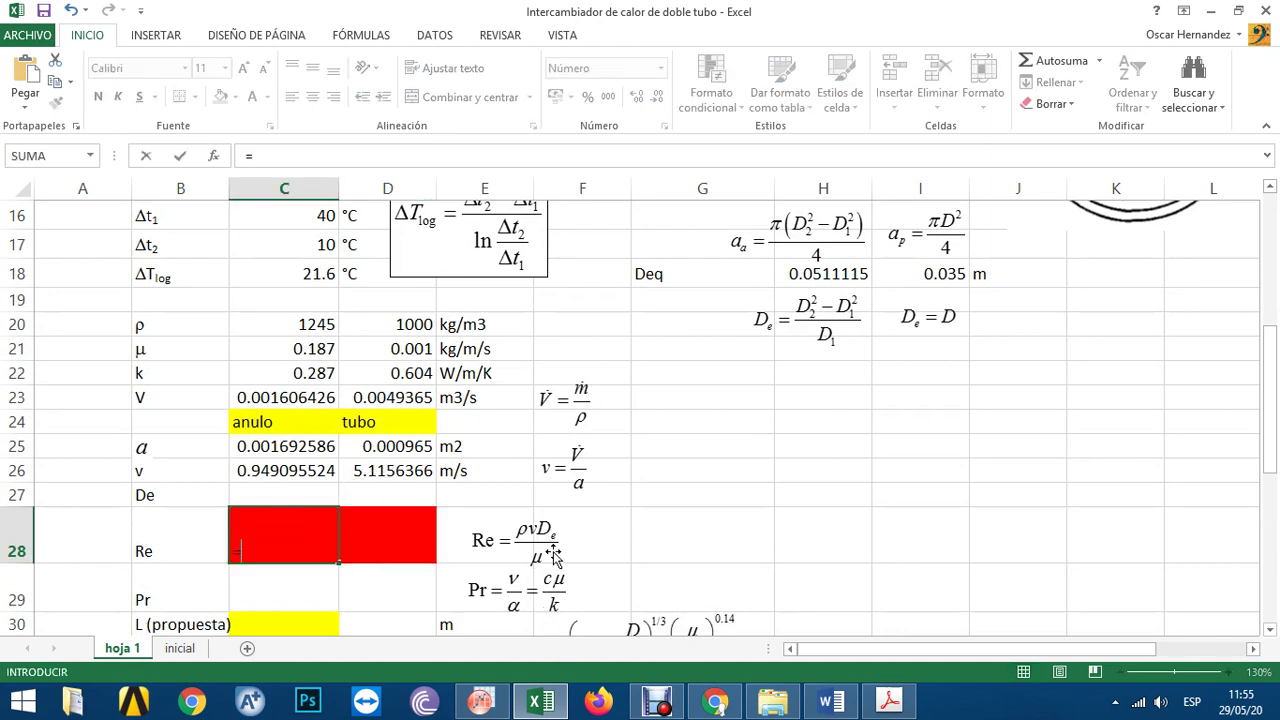
left_click(323, 324)
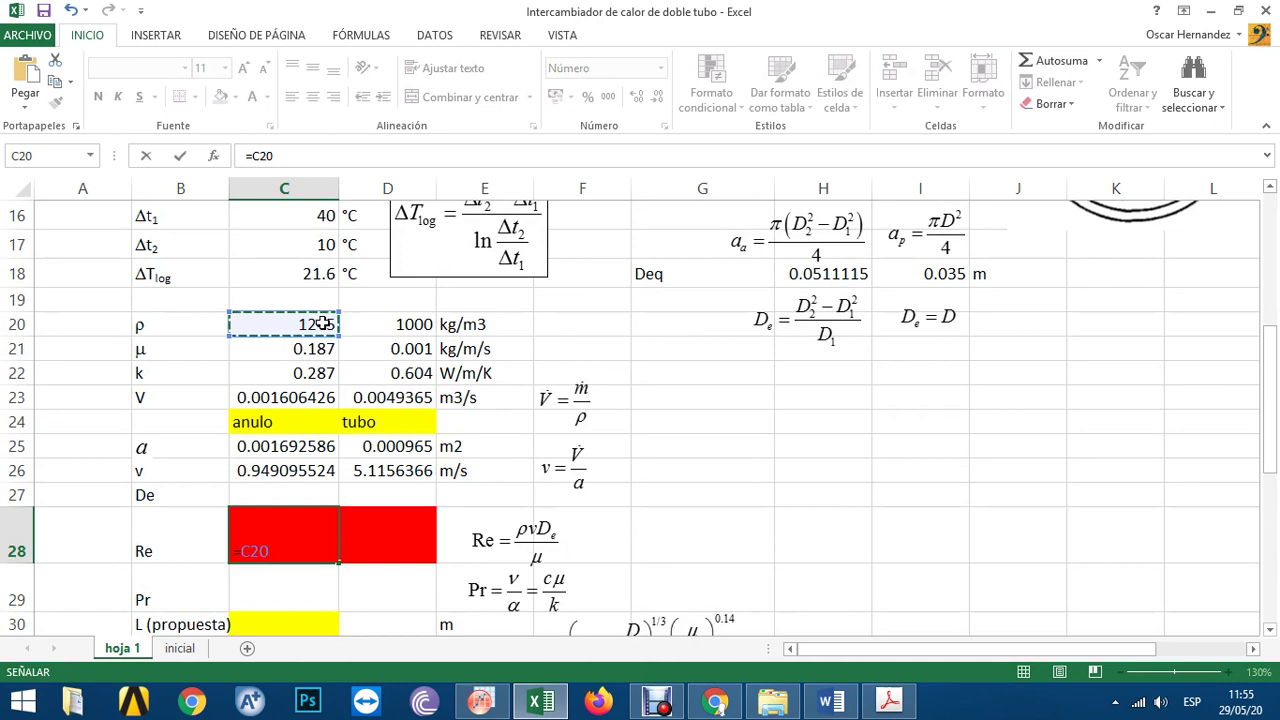
type("*")
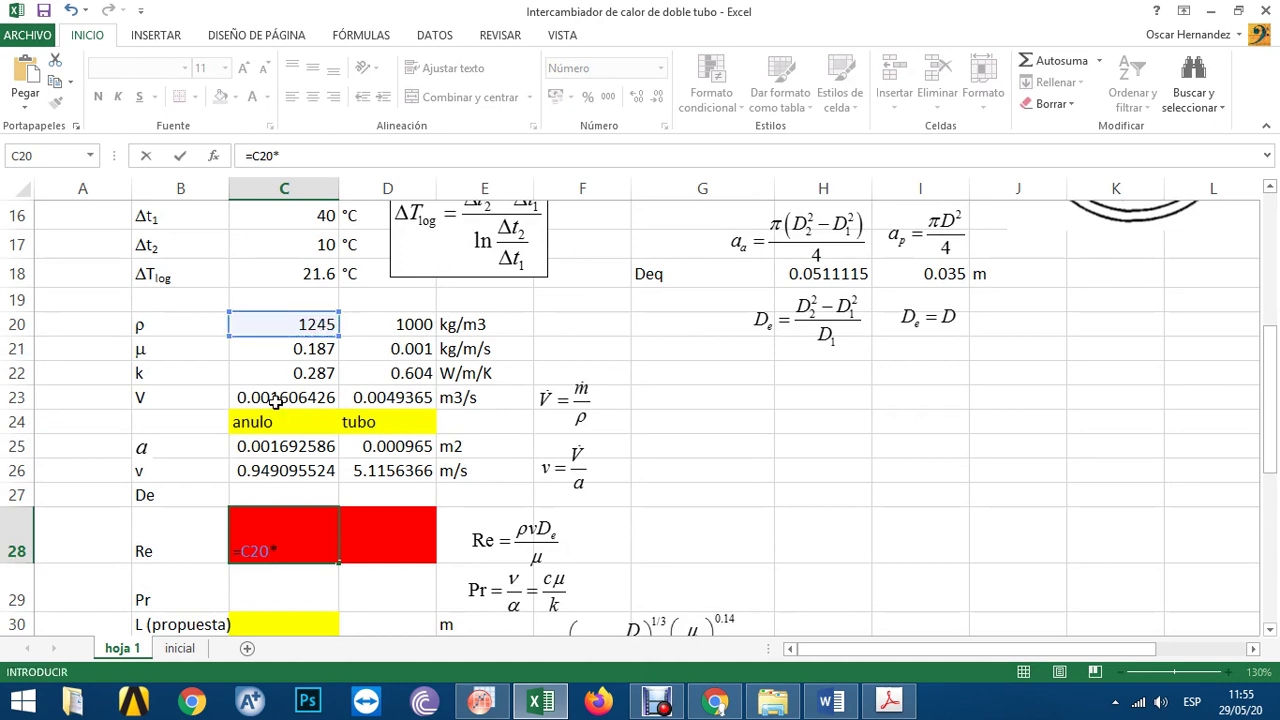
left_click(259, 466)
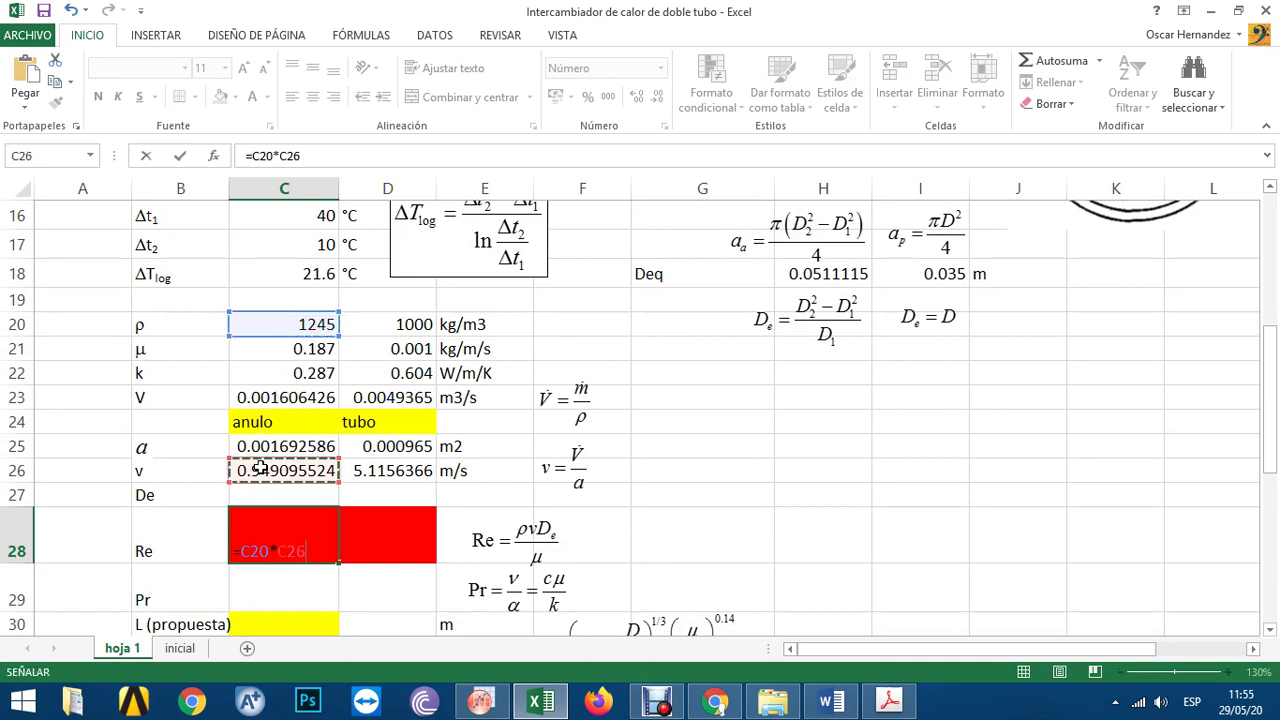
type("*")
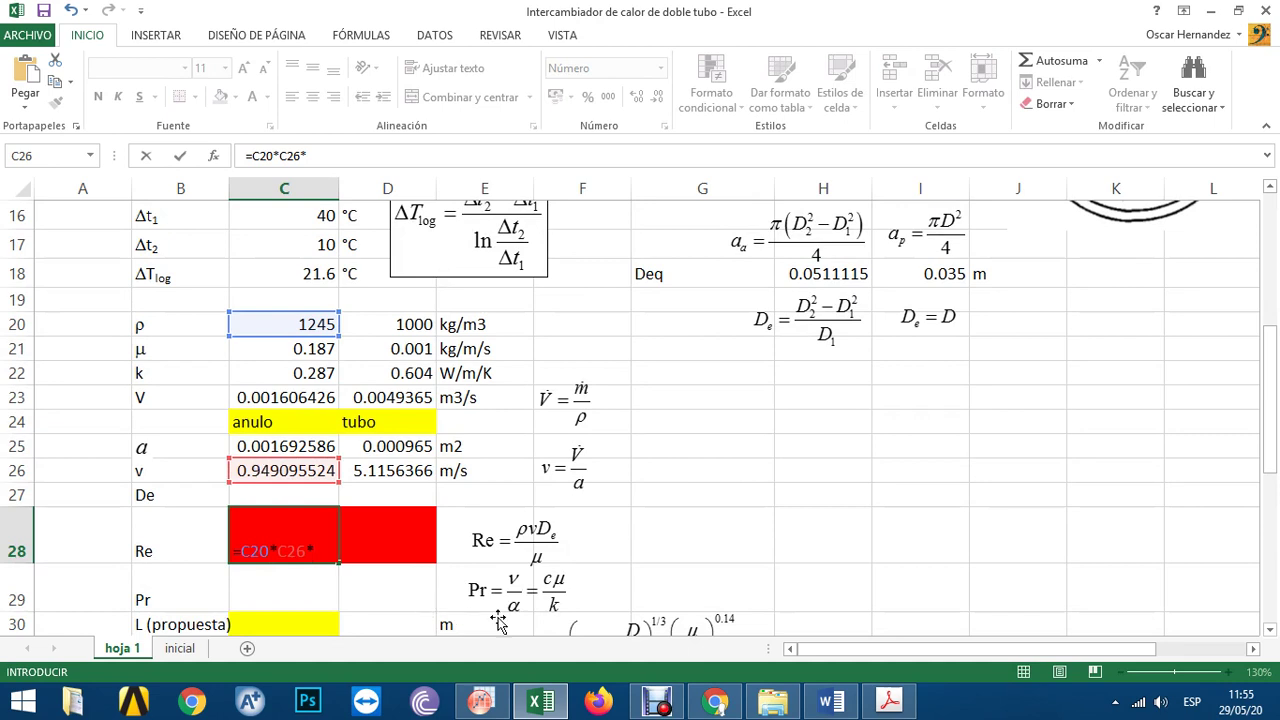
left_click(264, 495)
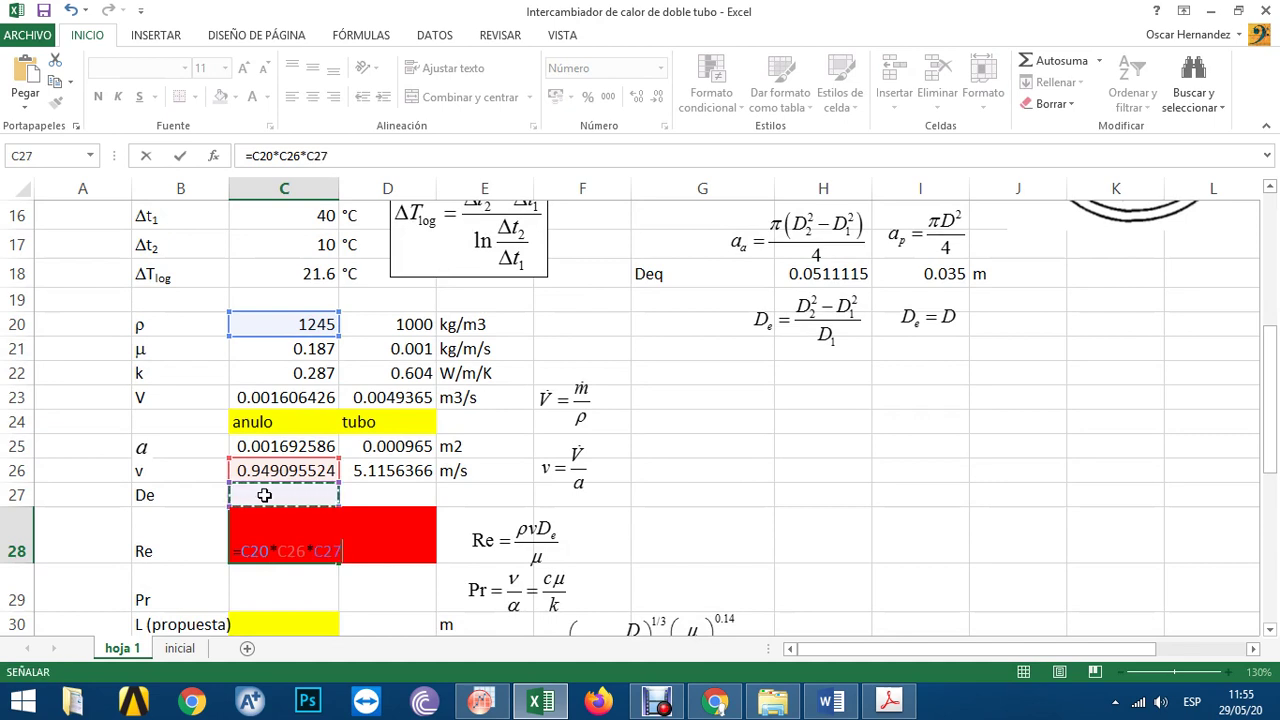
type("/")
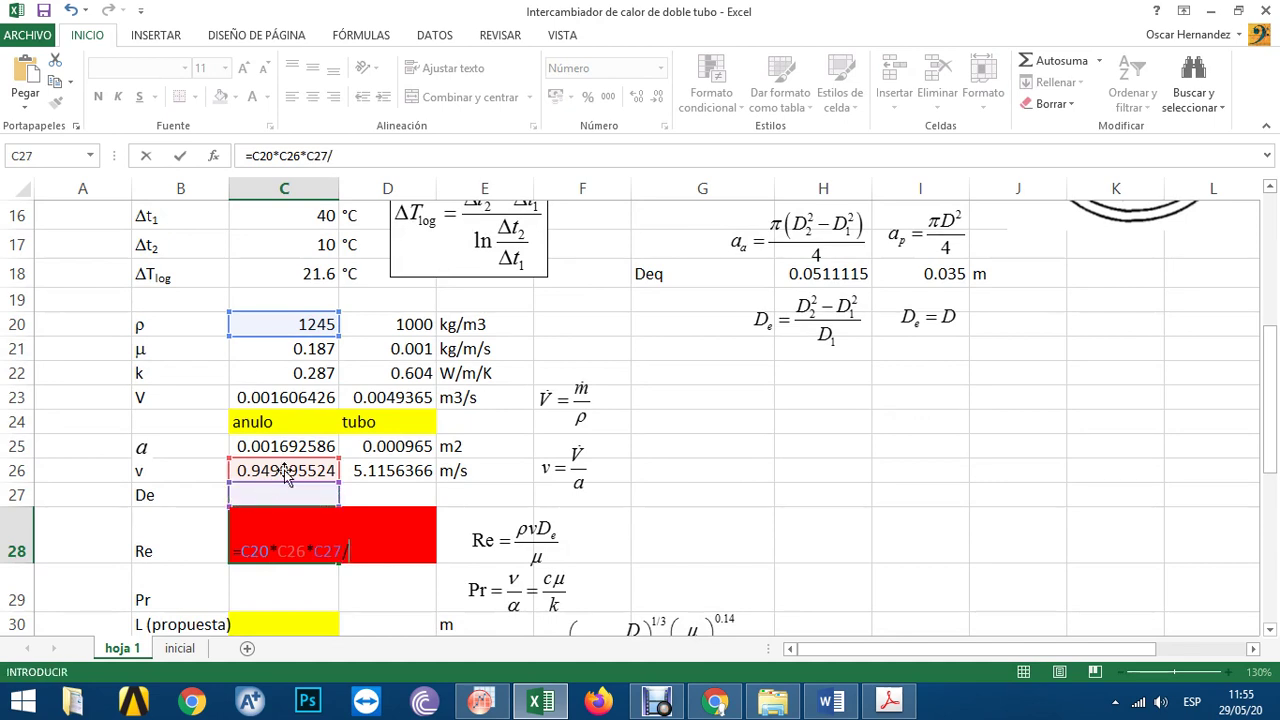
left_click(266, 354)
key("Return")
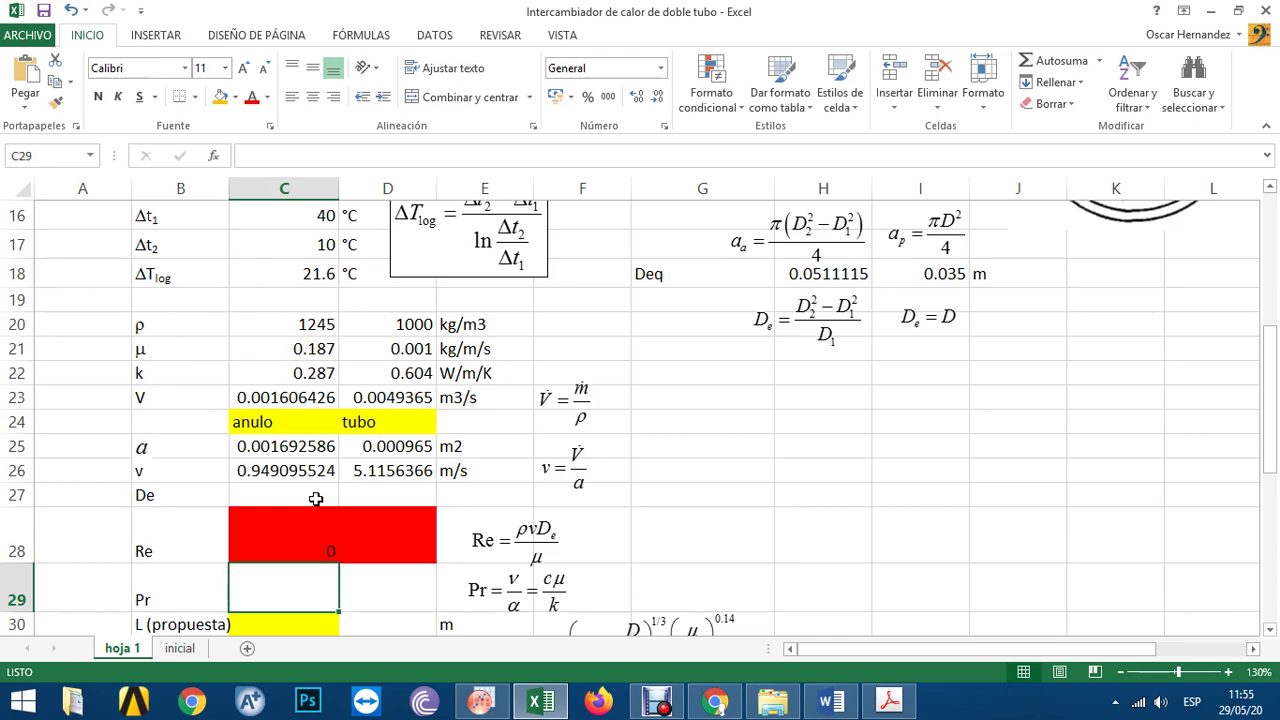
left_click(314, 495)
scroll(307, 422, "up", 1)
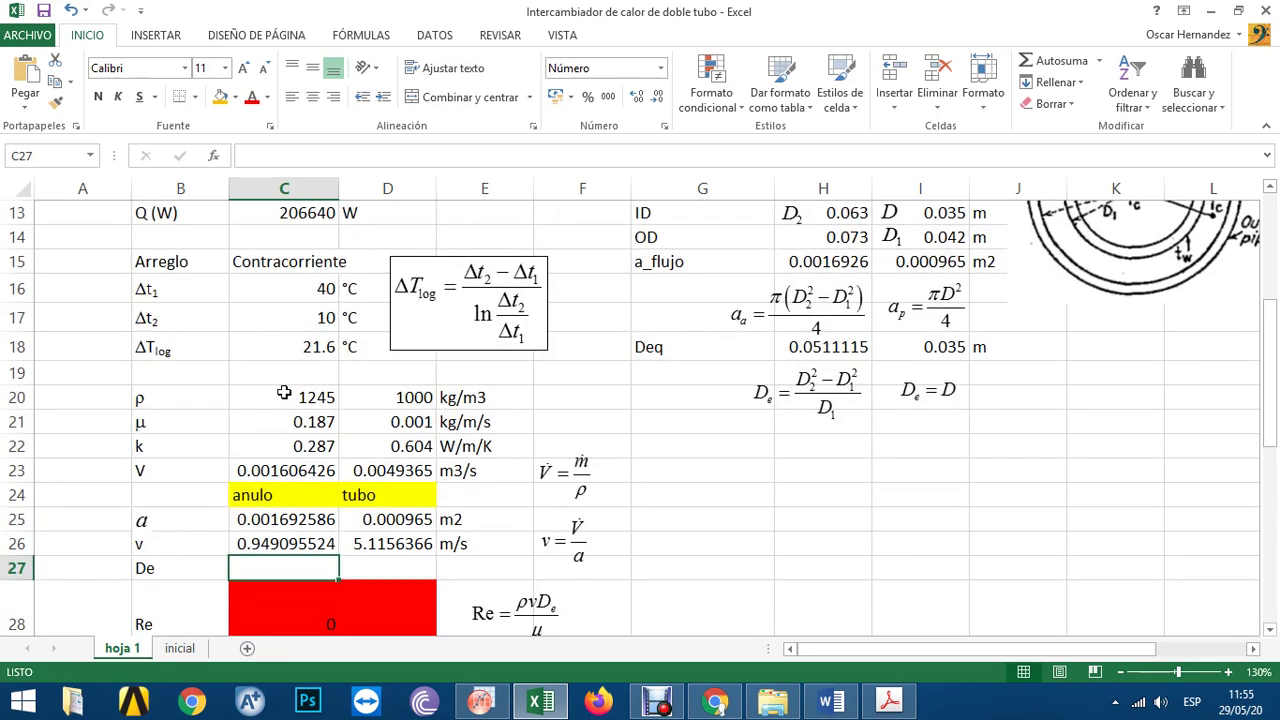
scroll(285, 555, "down", 1)
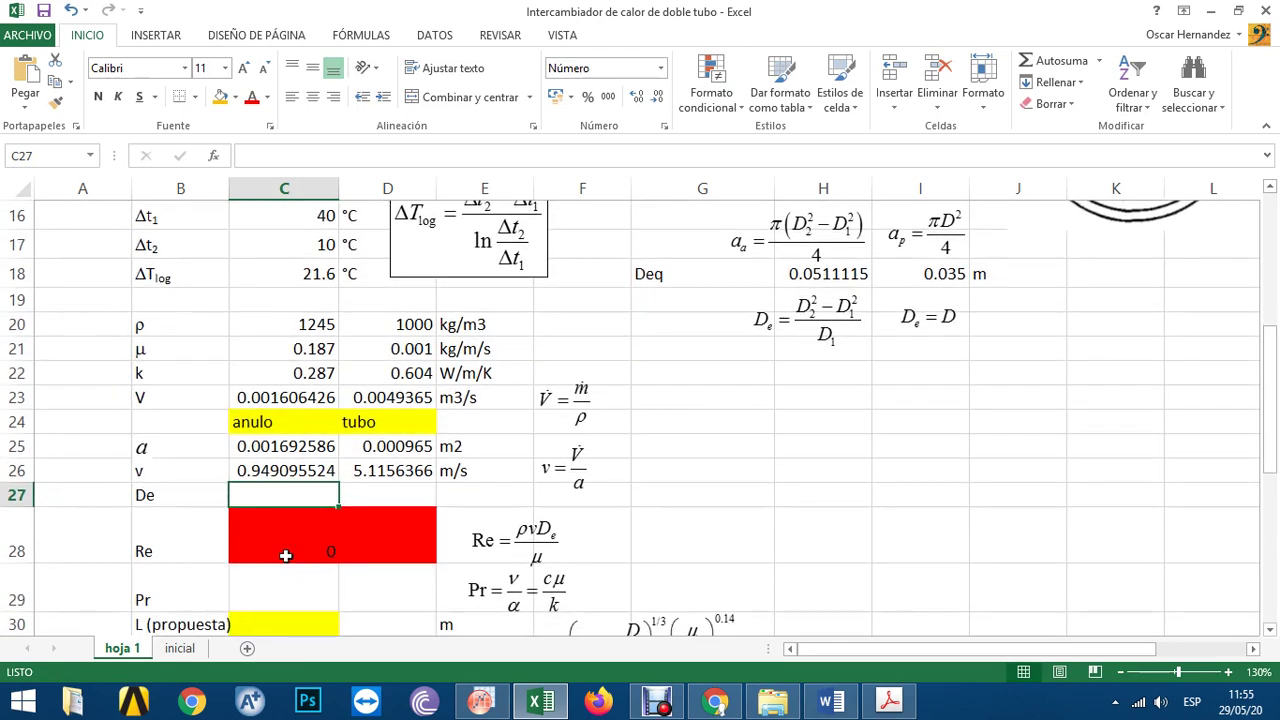
type("=")
scroll(666, 471, "up", 2)
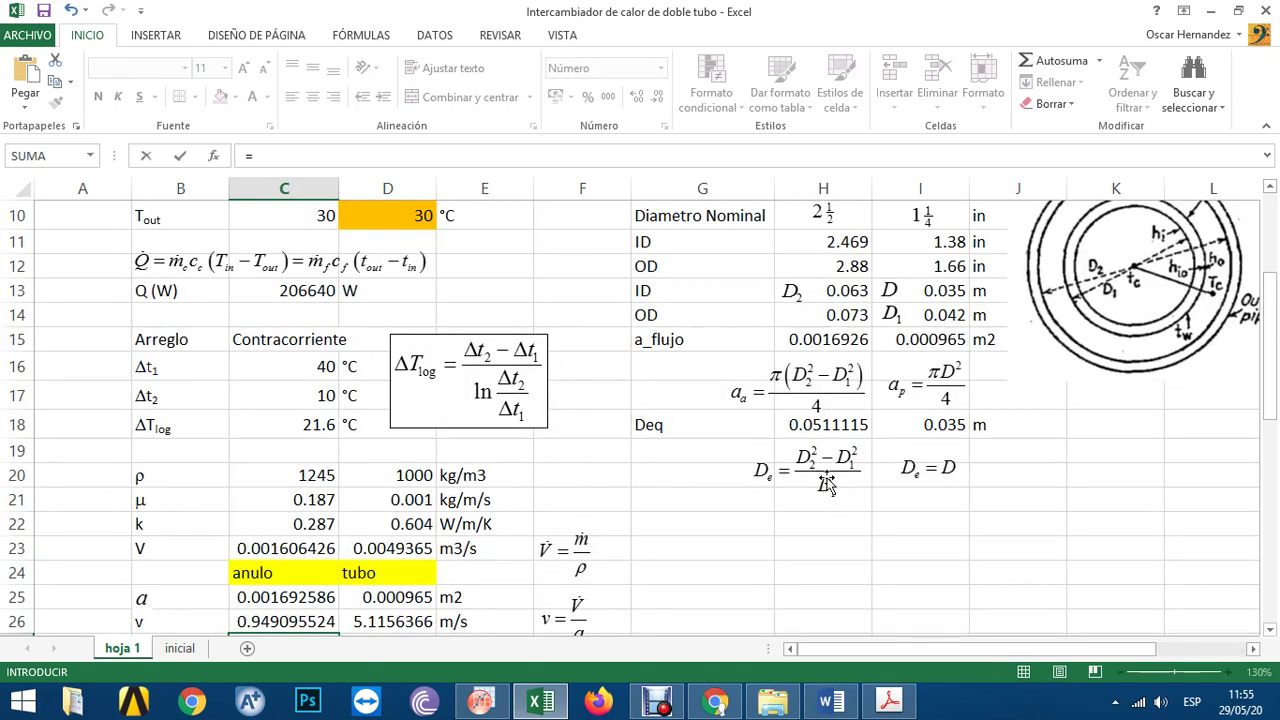
left_click(837, 418)
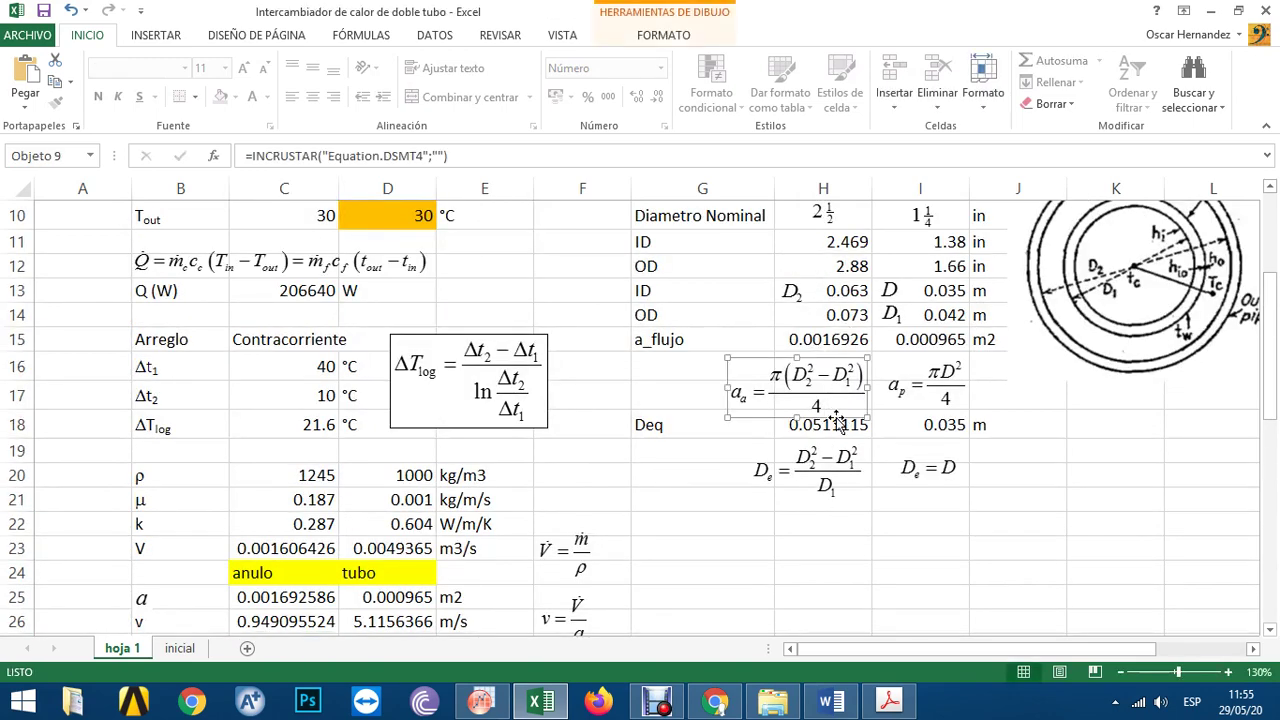
left_click(836, 426)
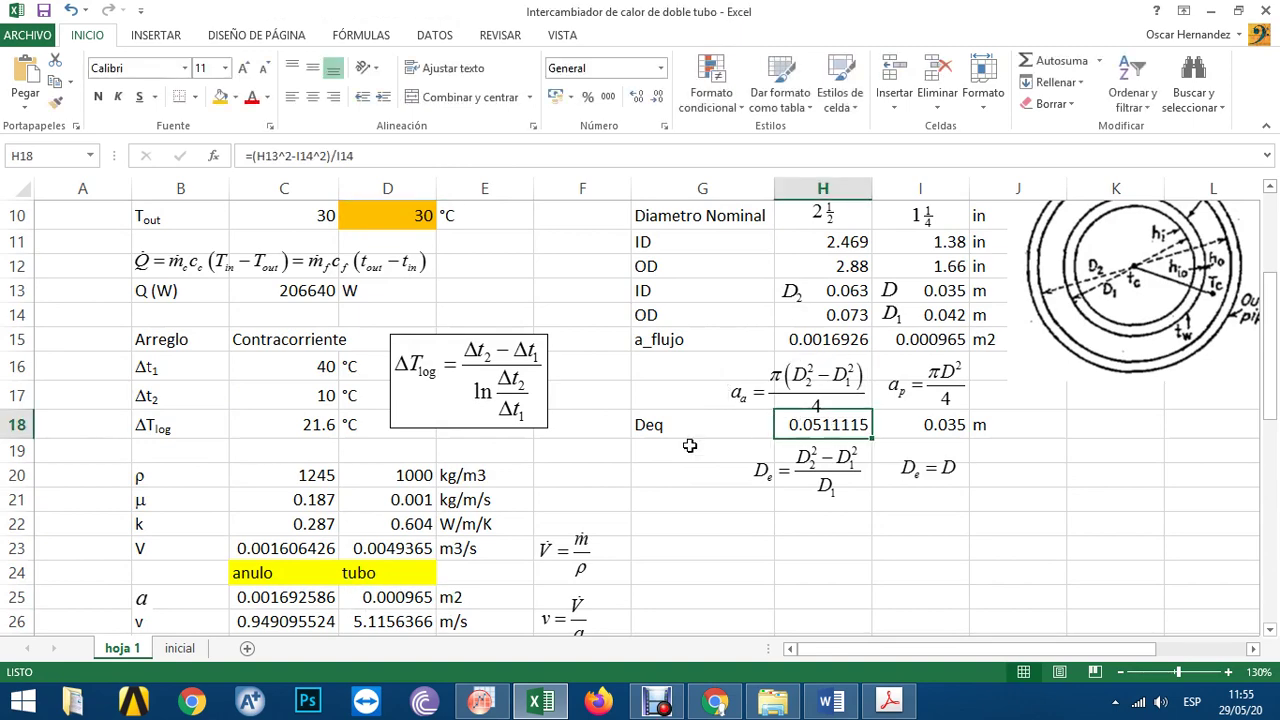
scroll(689, 446, "down", 2)
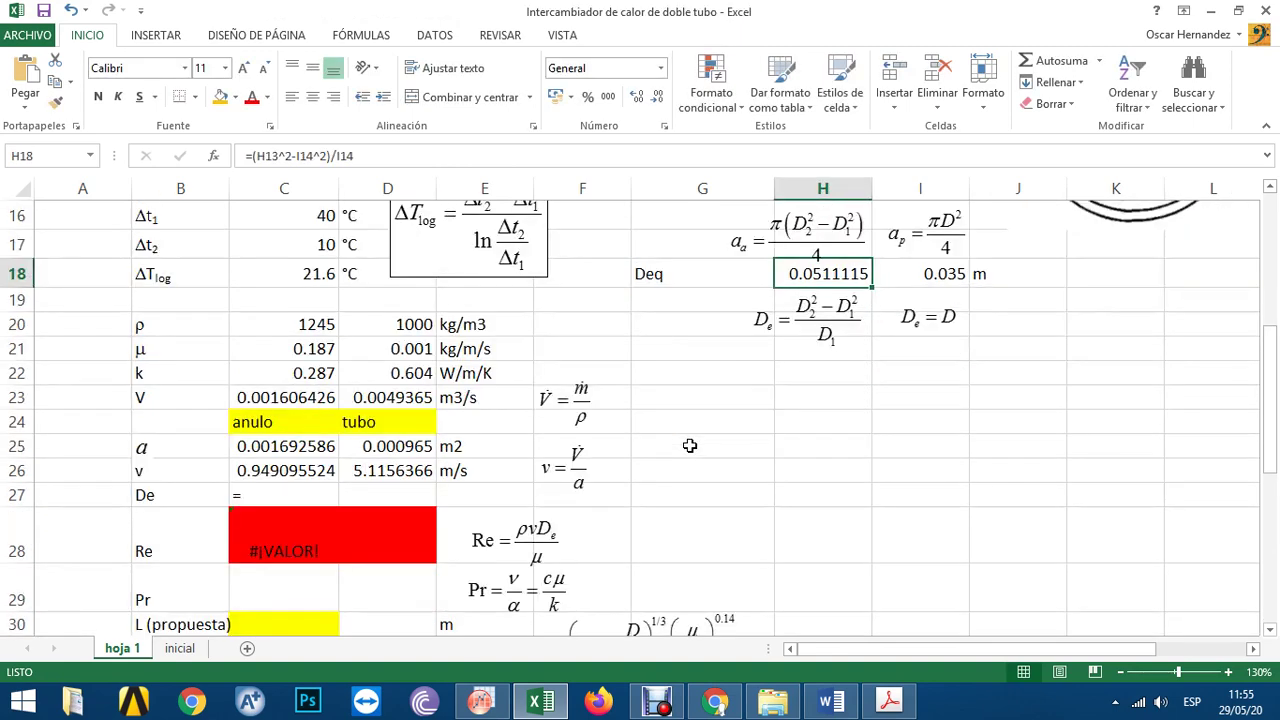
- Fill the De row with the equivalent diameters, using =H18 in C27 for the annulus and =I18 in D27 for the tube
left_click(310, 508)
left_click(312, 496)
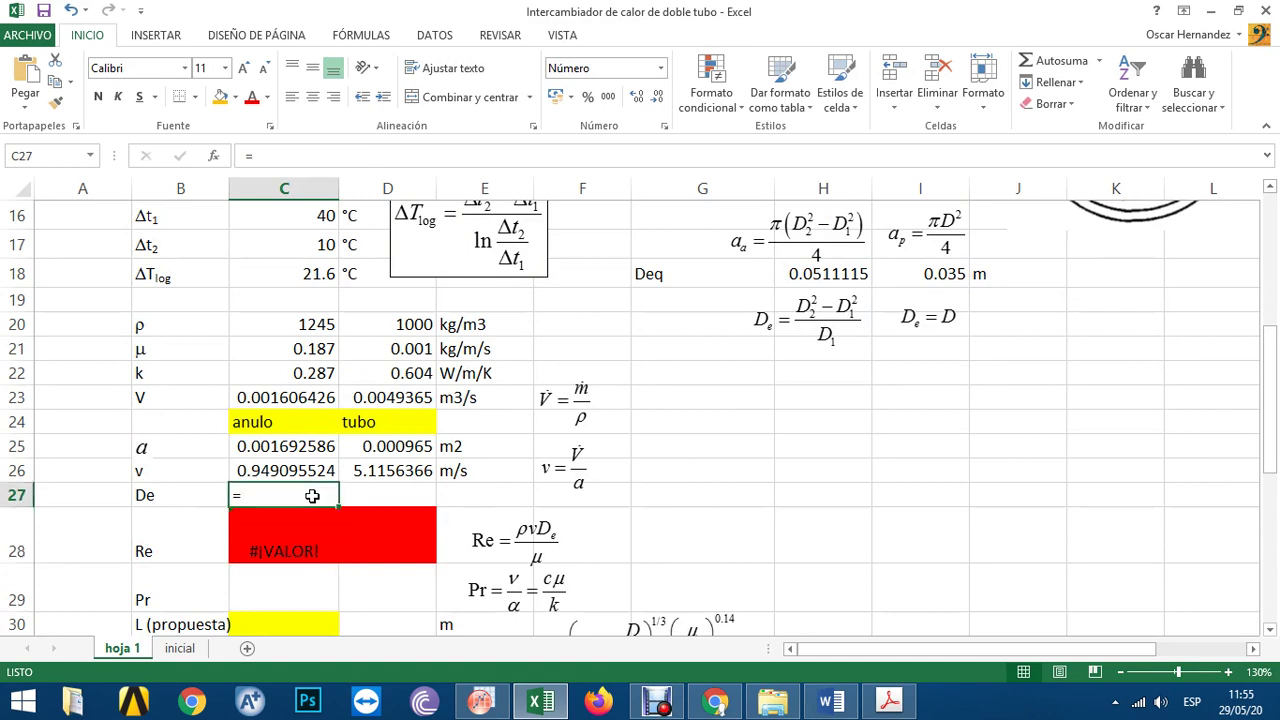
type("=")
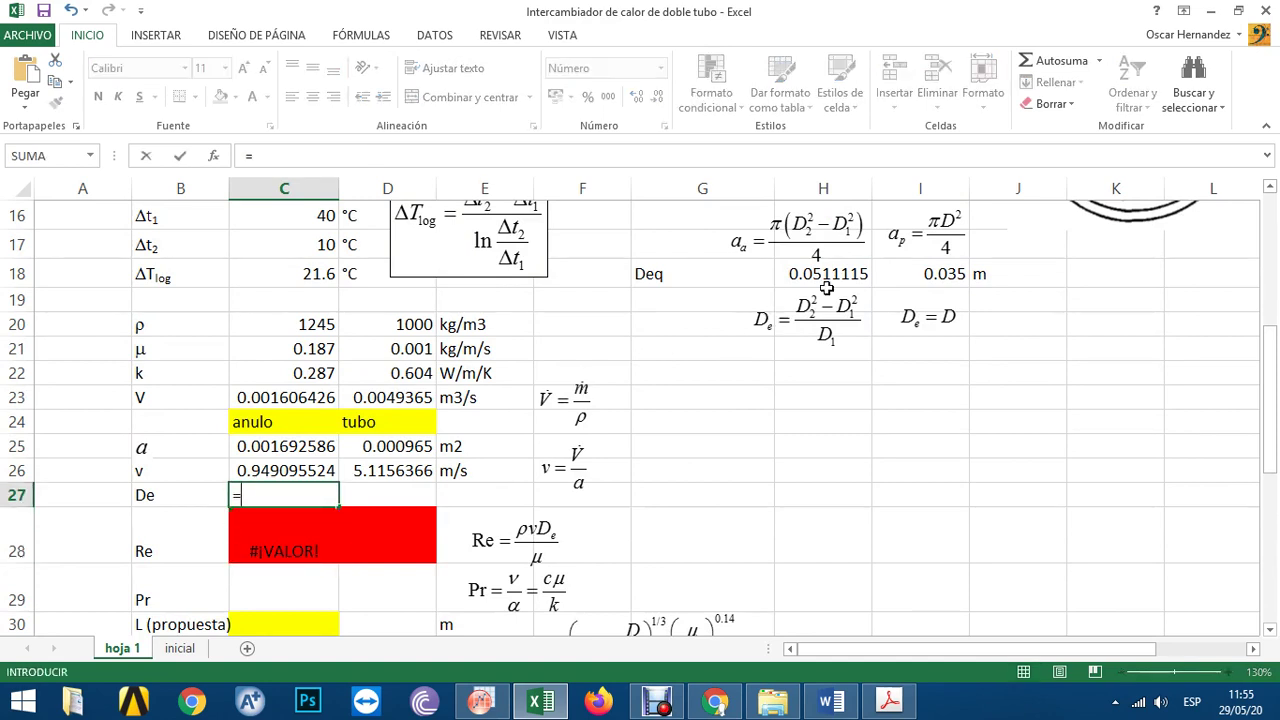
left_click(869, 273)
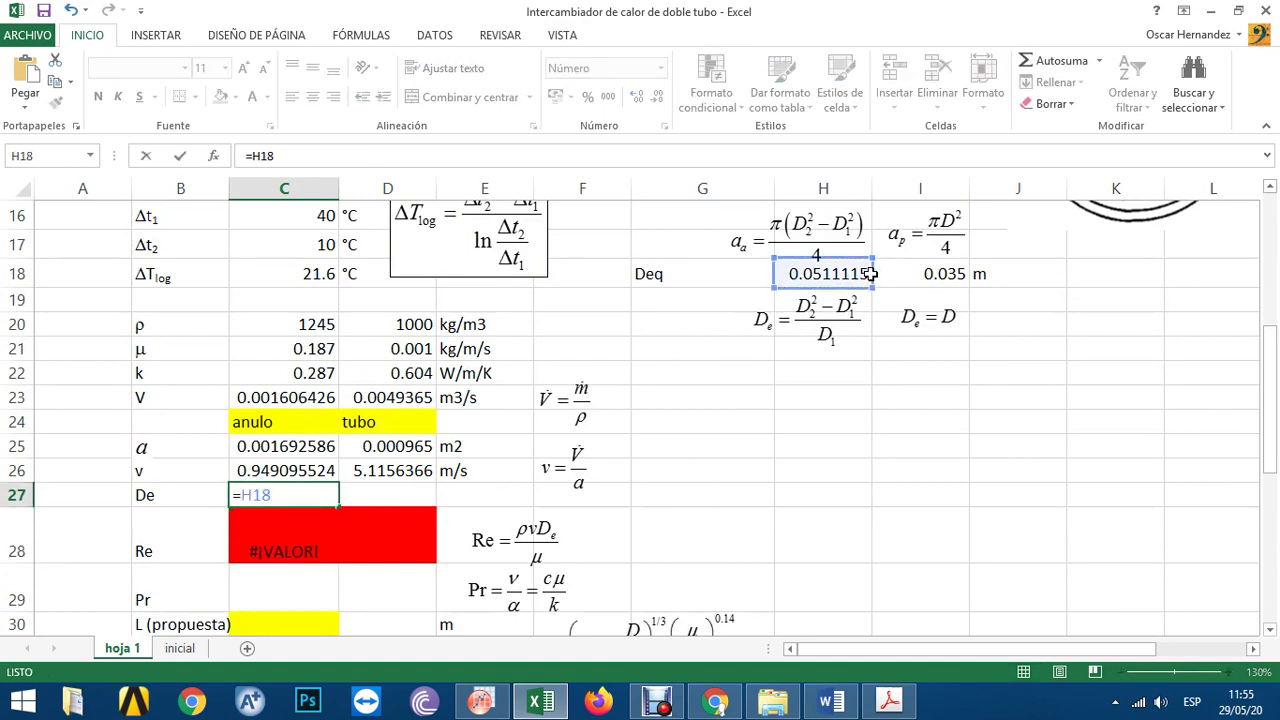
key("Tab")
type("=")
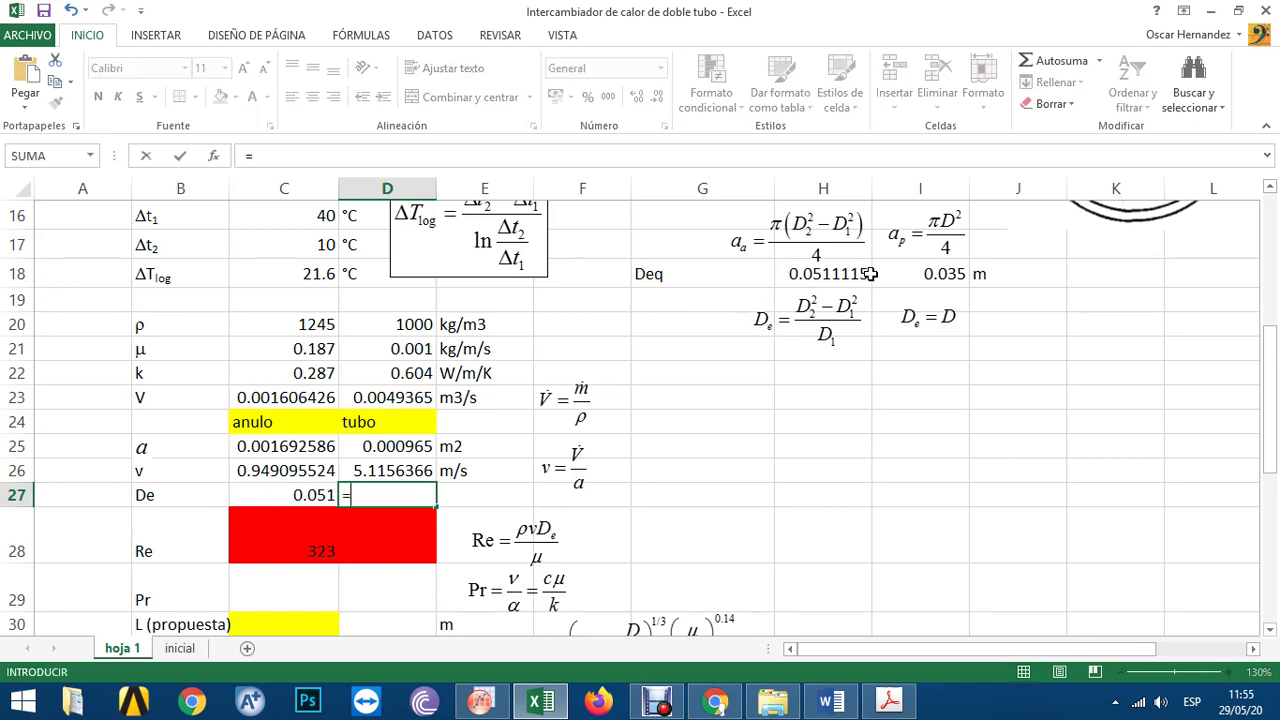
scroll(357, 410, "up", 2)
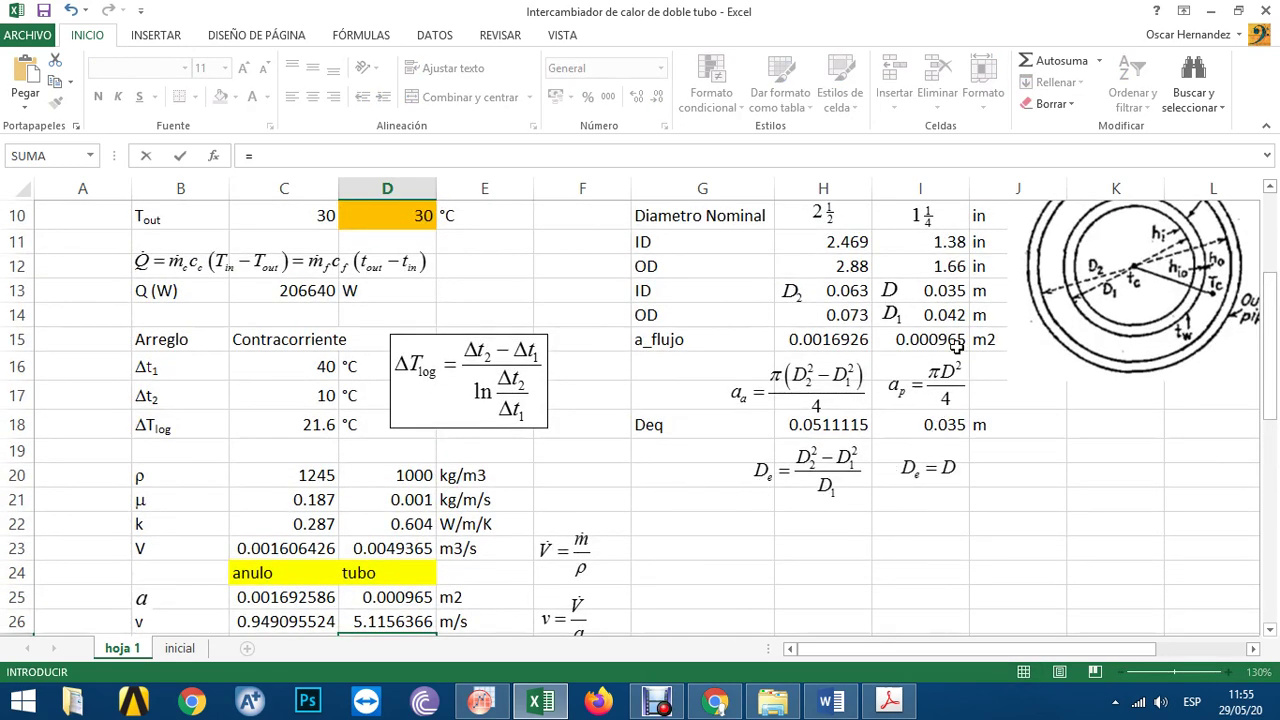
left_click(922, 420)
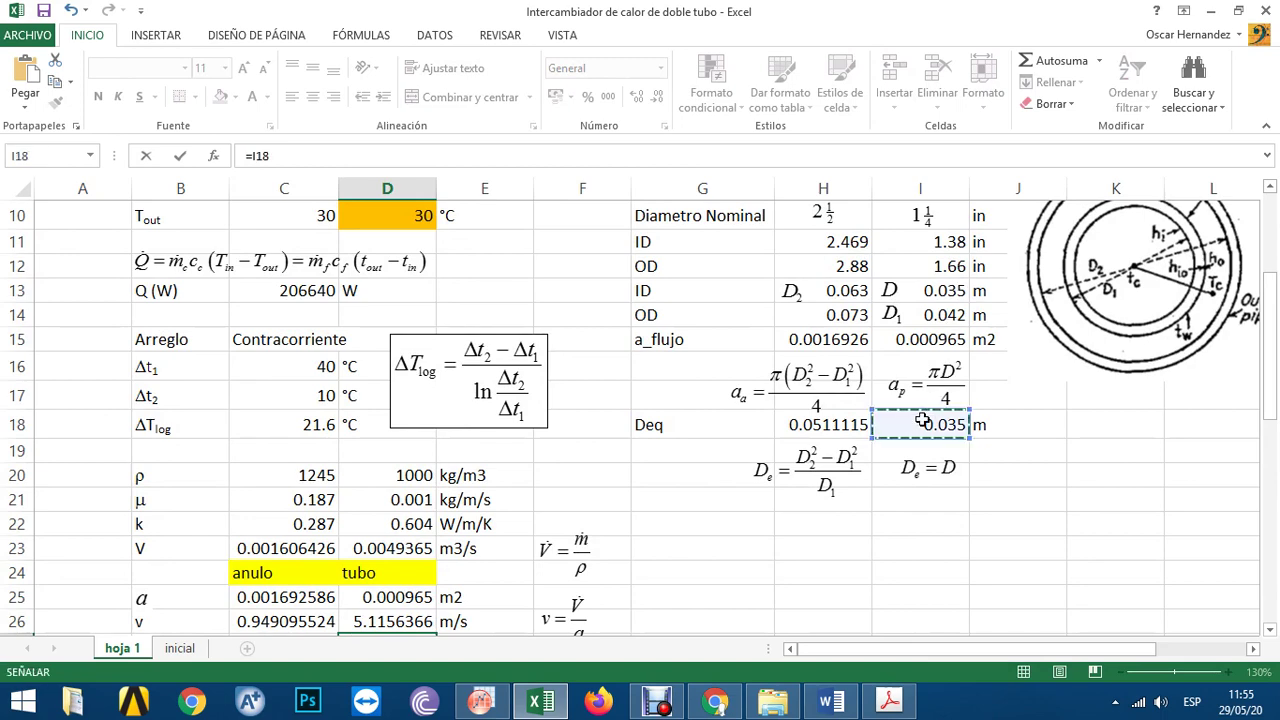
key("Return")
- Copy the Reynolds number formula from C28 across to D28 for the tube side
scroll(585, 488, "down", 2)
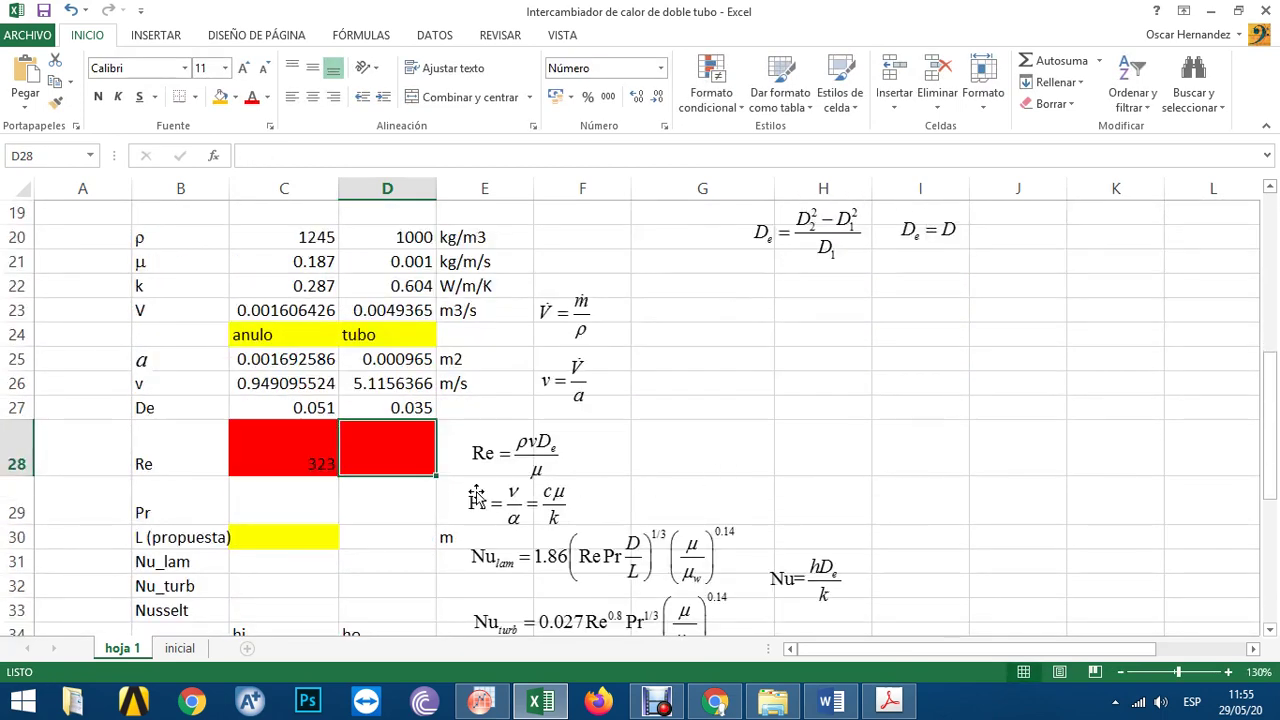
left_click(318, 450)
left_click_drag(332, 480, 408, 466)
left_click(351, 500)
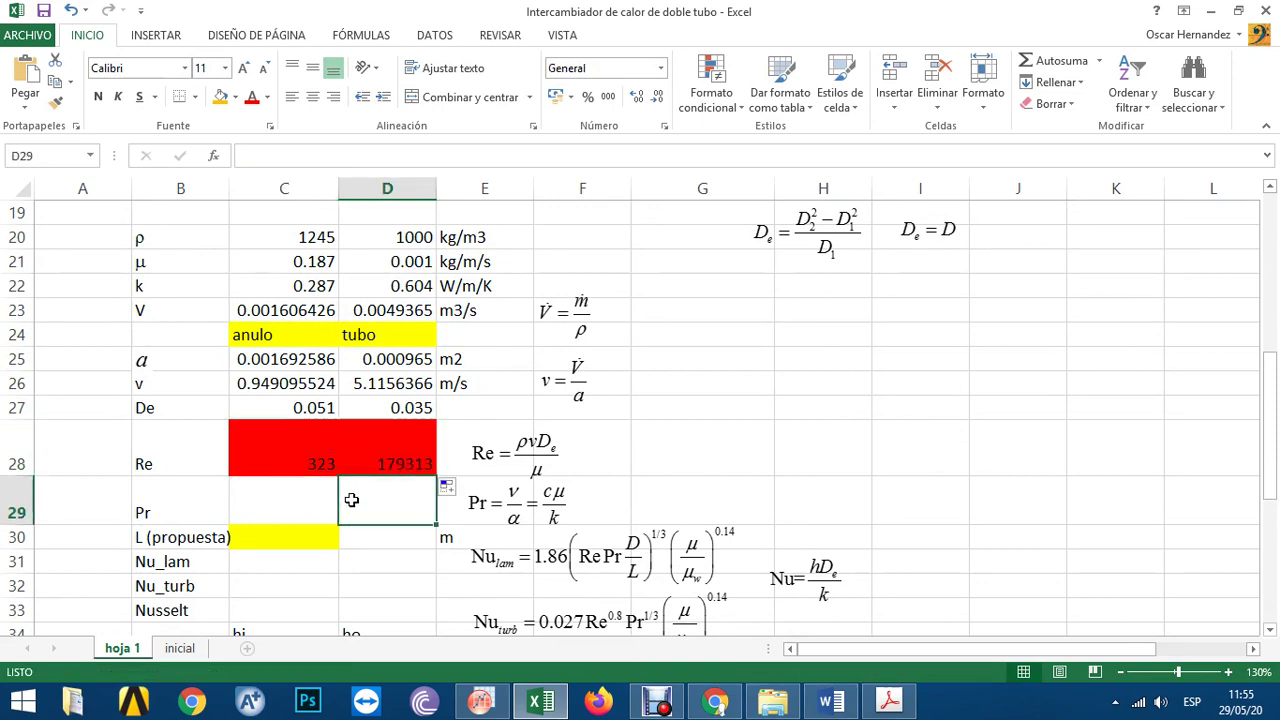
left_click(264, 469)
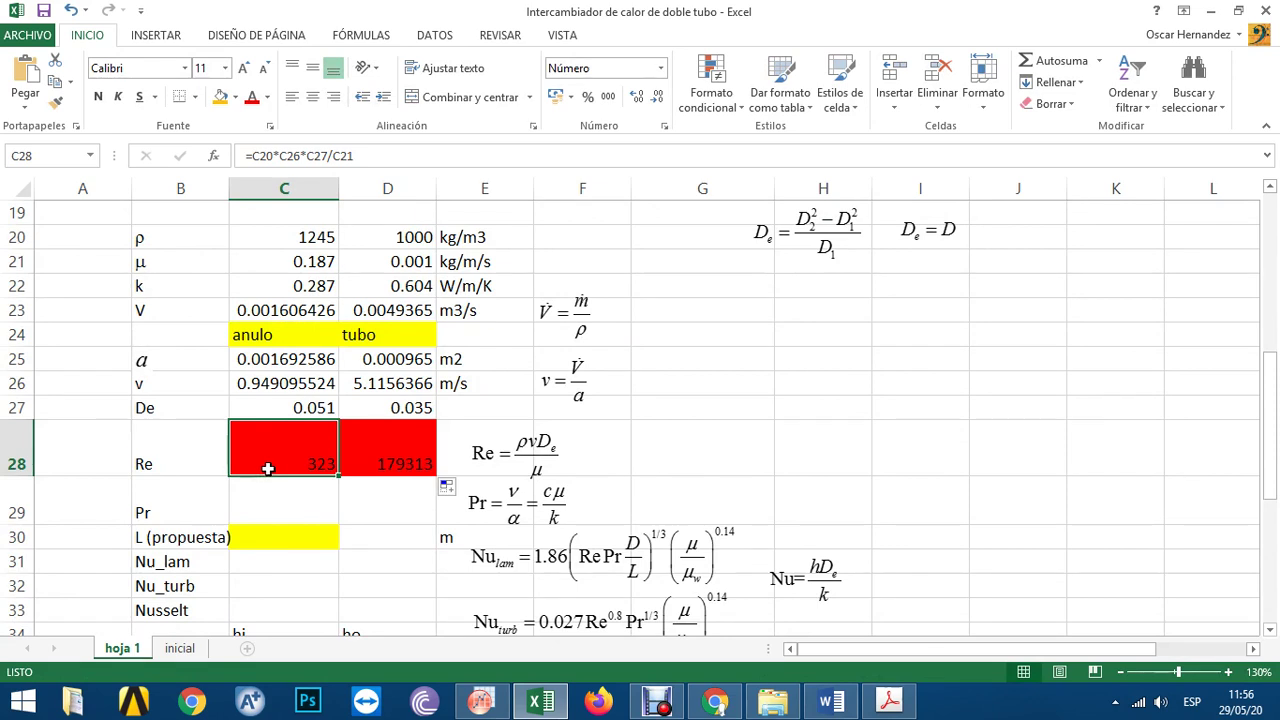
left_click(355, 463)
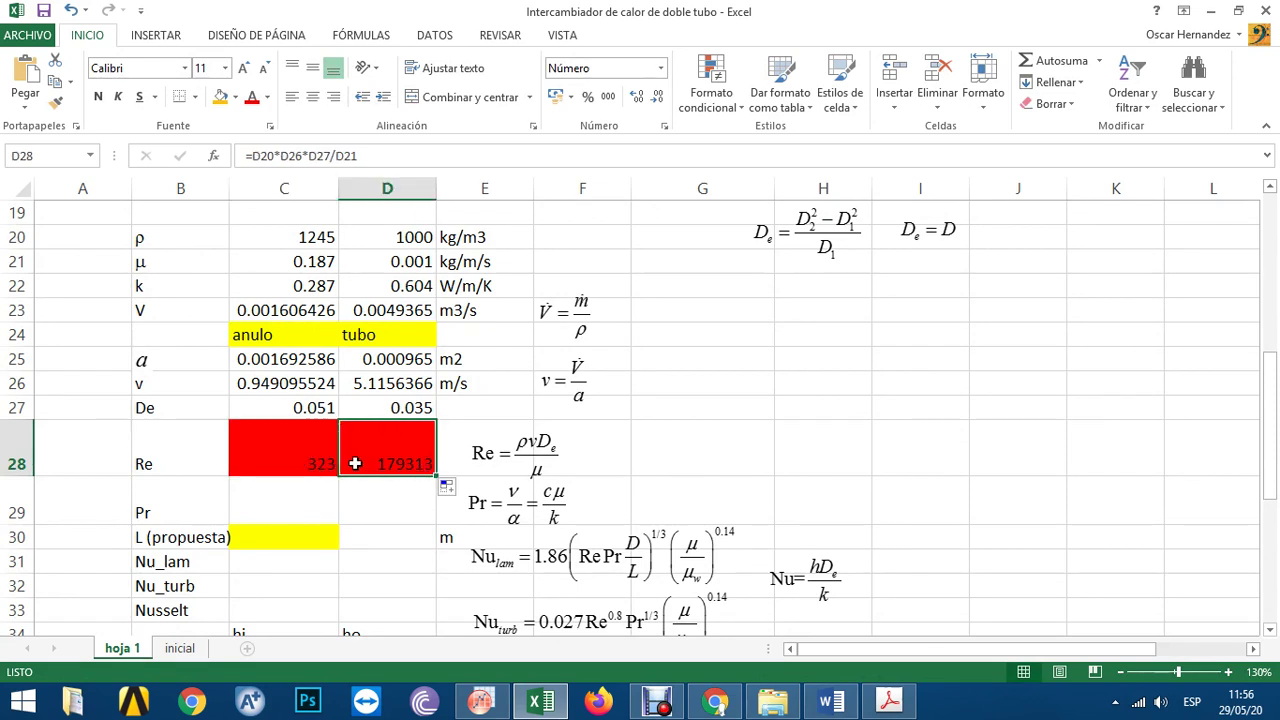
left_click(287, 465)
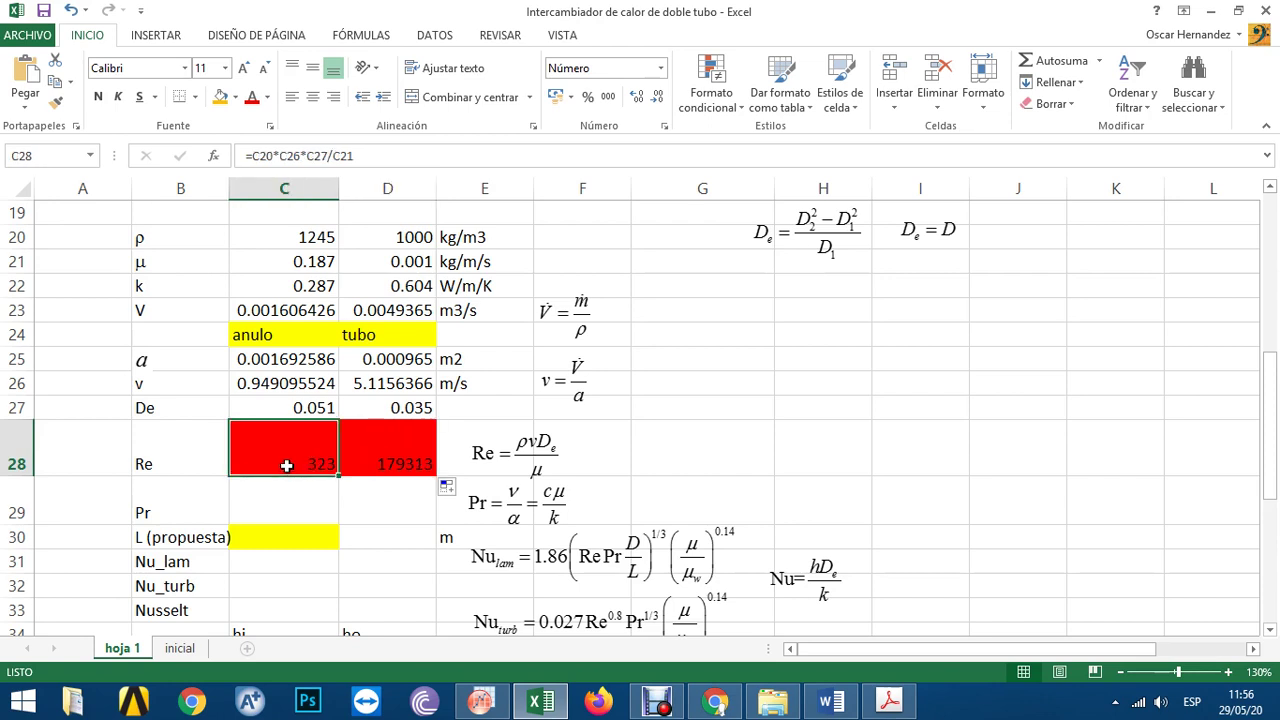
left_click(364, 466)
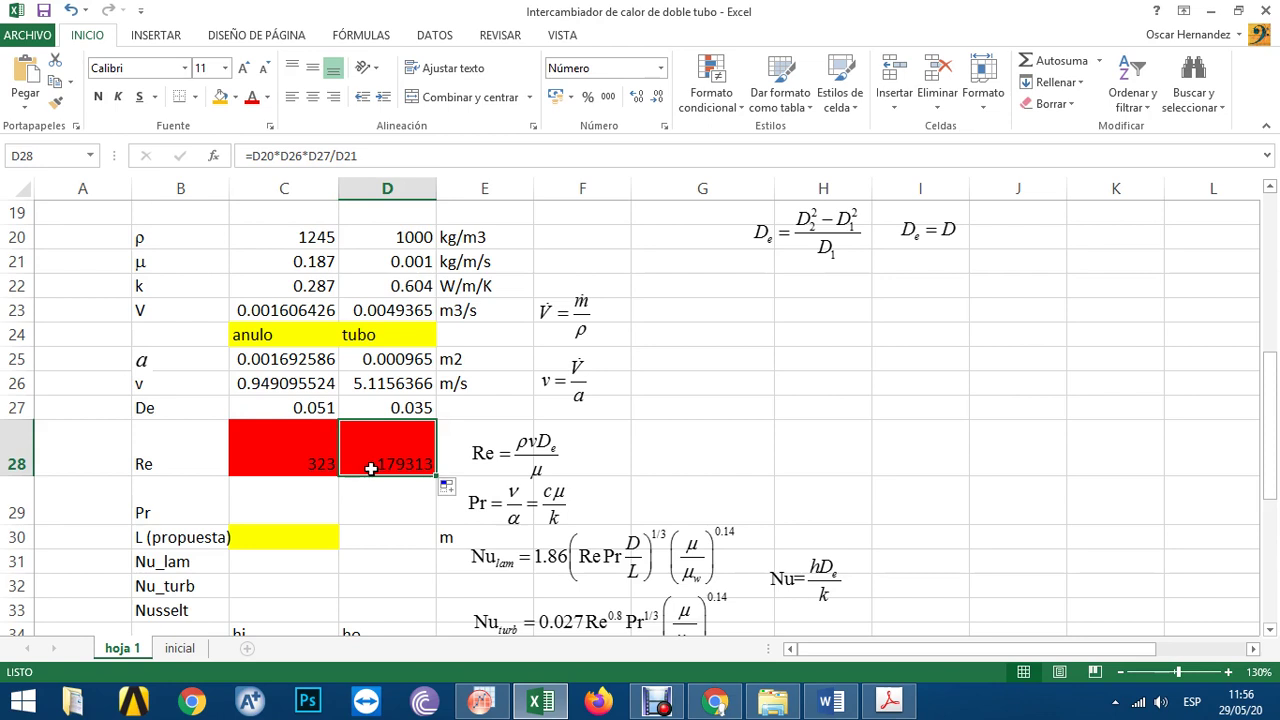
- Calculate the annulus Prandtl number in C29 with =C7*C21/C22
left_click(307, 458)
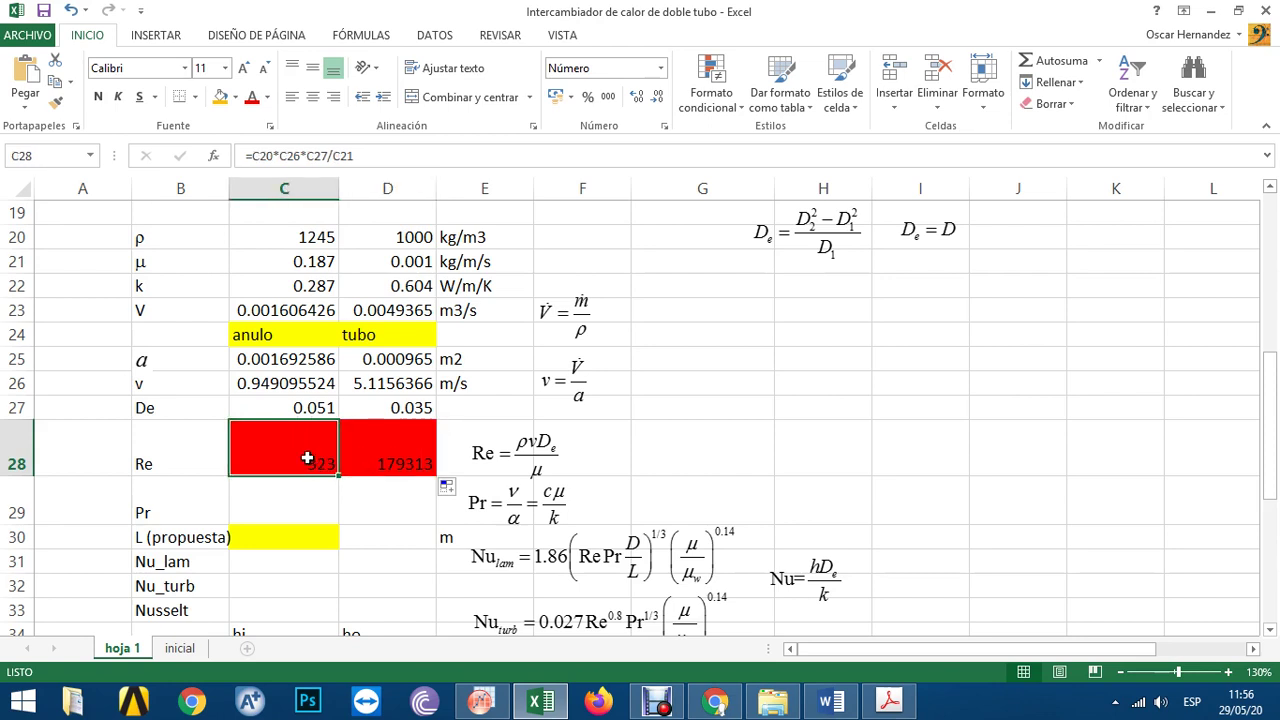
left_click(380, 455)
left_click(314, 509)
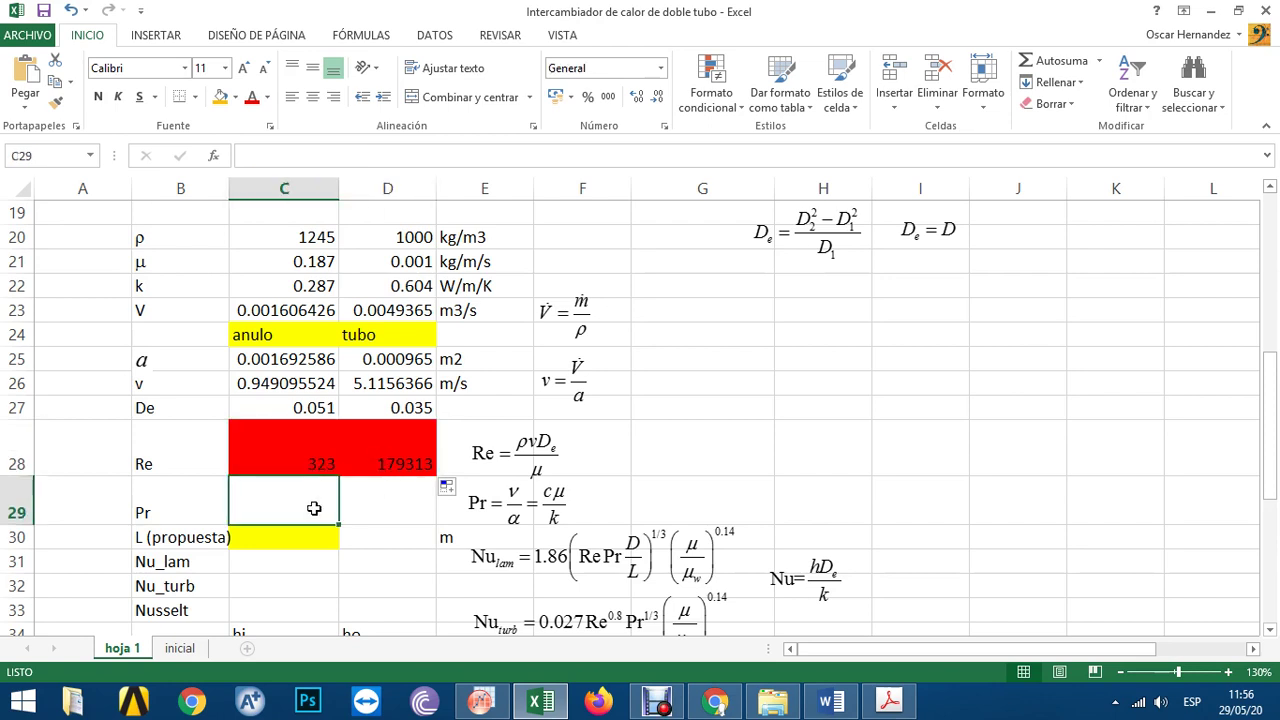
type("=")
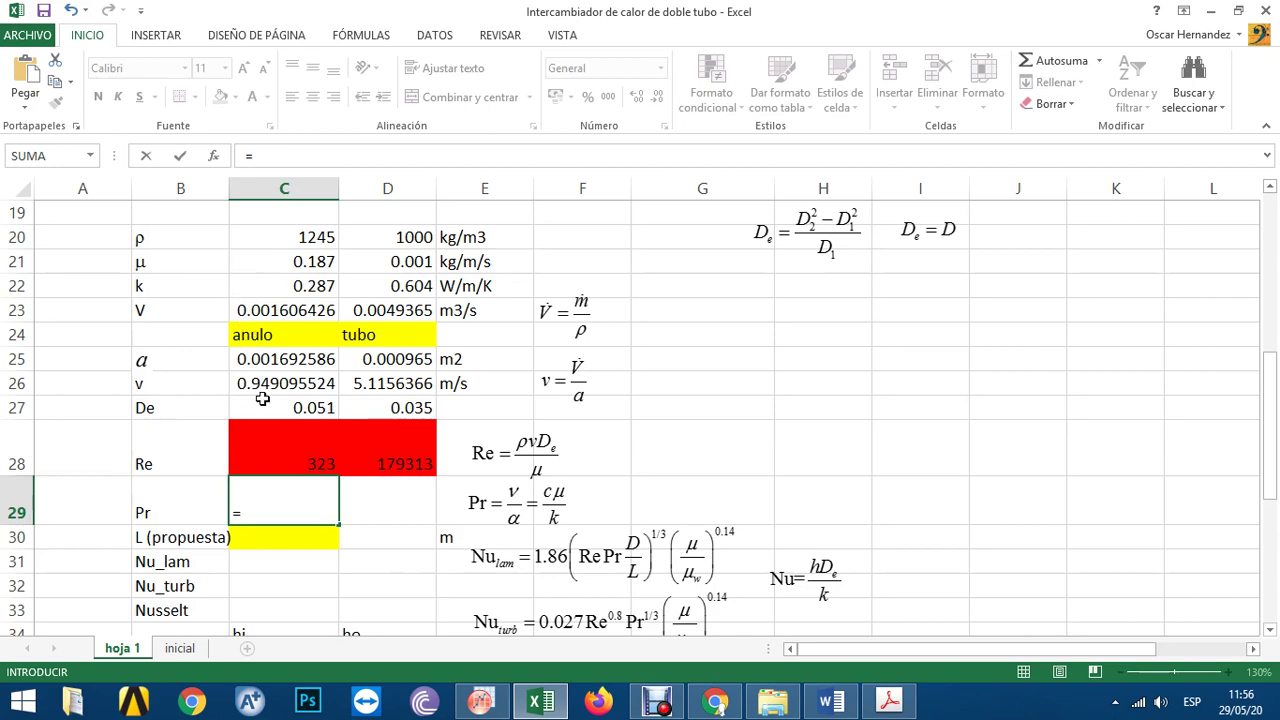
scroll(262, 355, "up", 2)
scroll(284, 348, "up", 1)
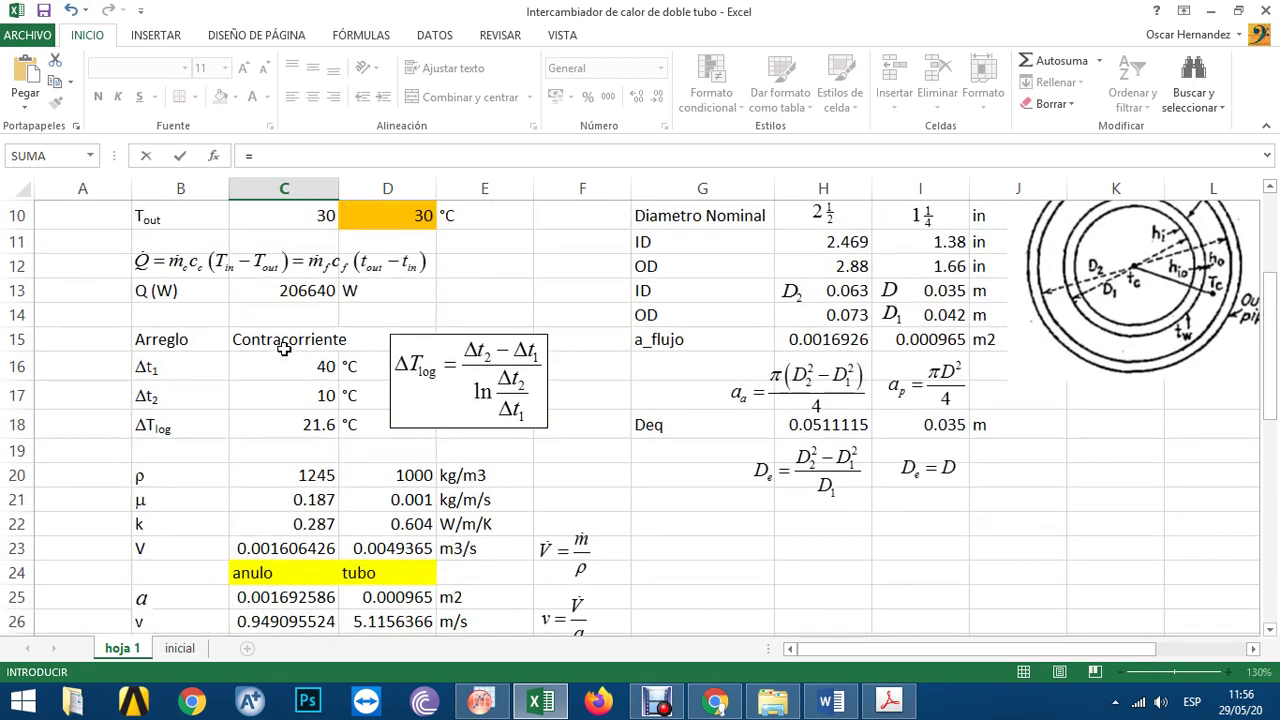
scroll(284, 350, "down", 2)
scroll(283, 320, "up", 3)
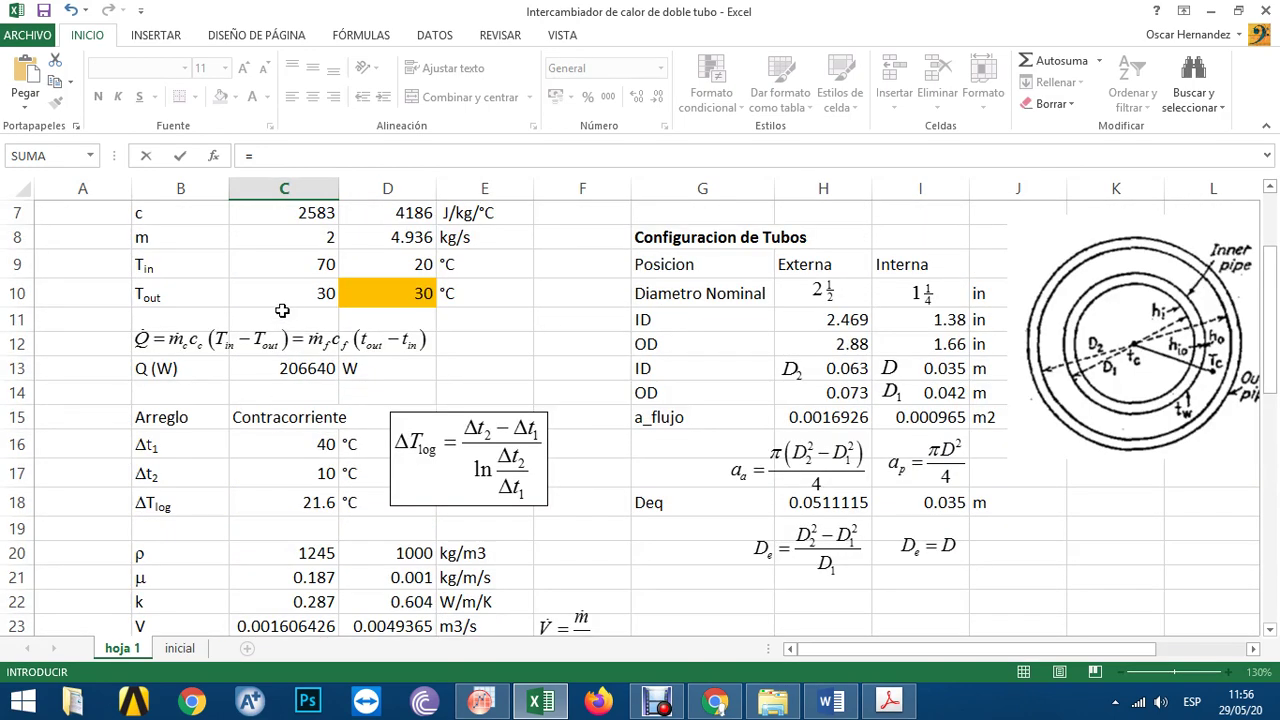
left_click(291, 213)
type("*")
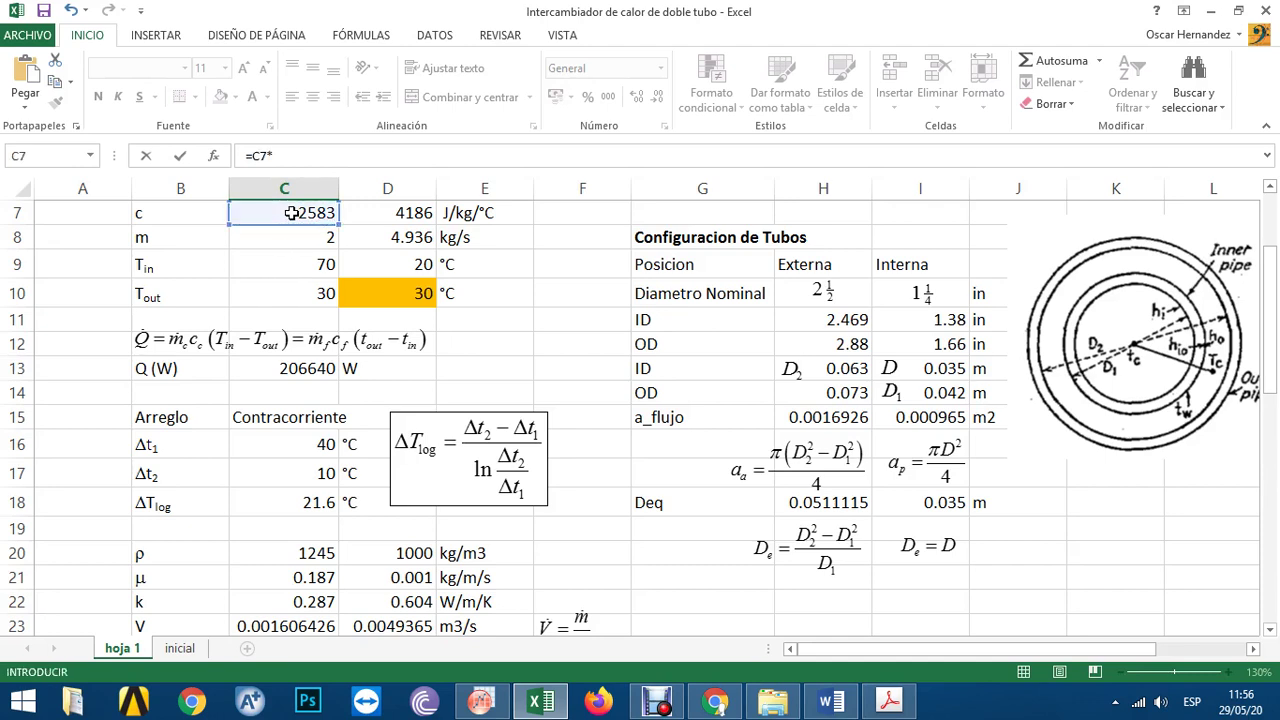
left_click(291, 581)
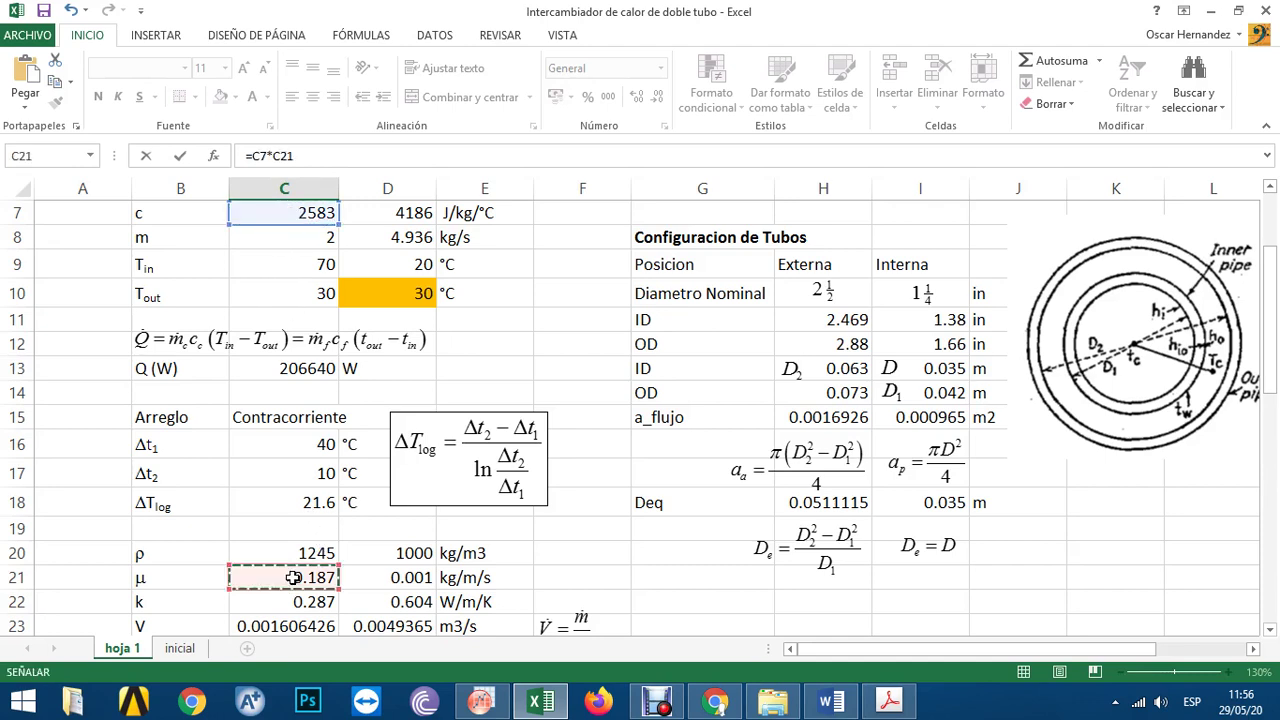
type("/")
scroll(293, 577, "down", 3)
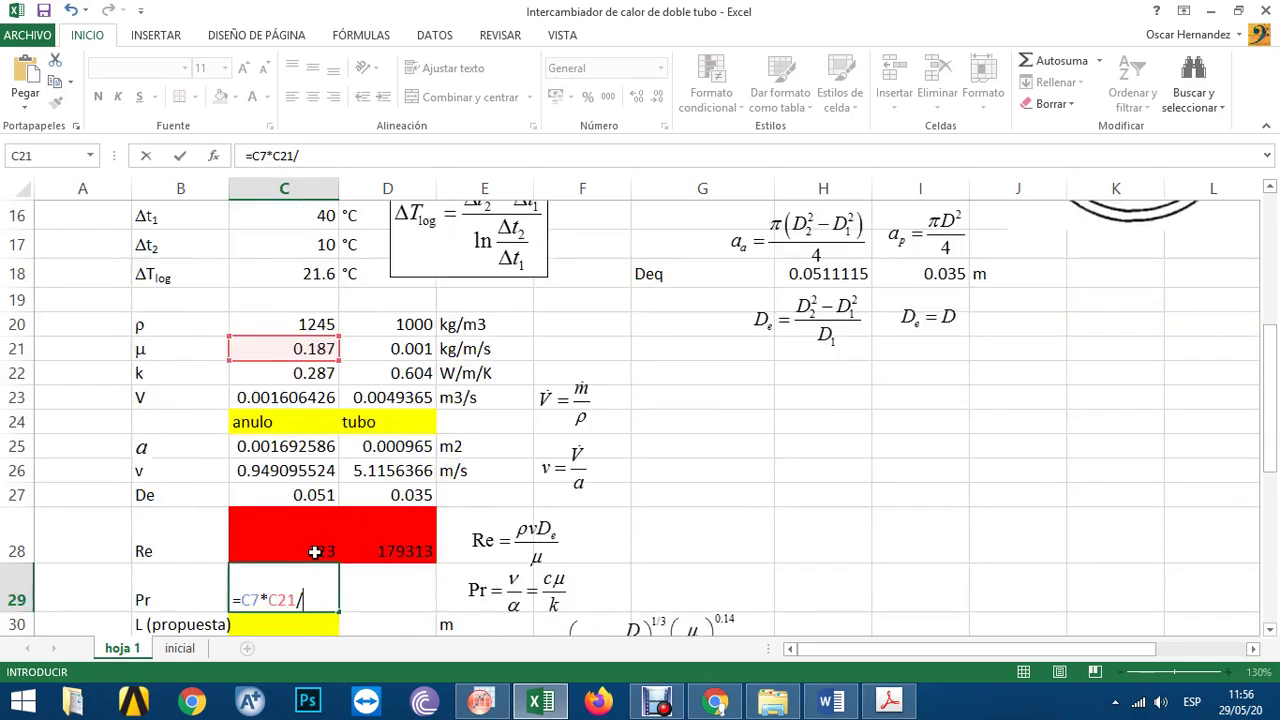
left_click(292, 372)
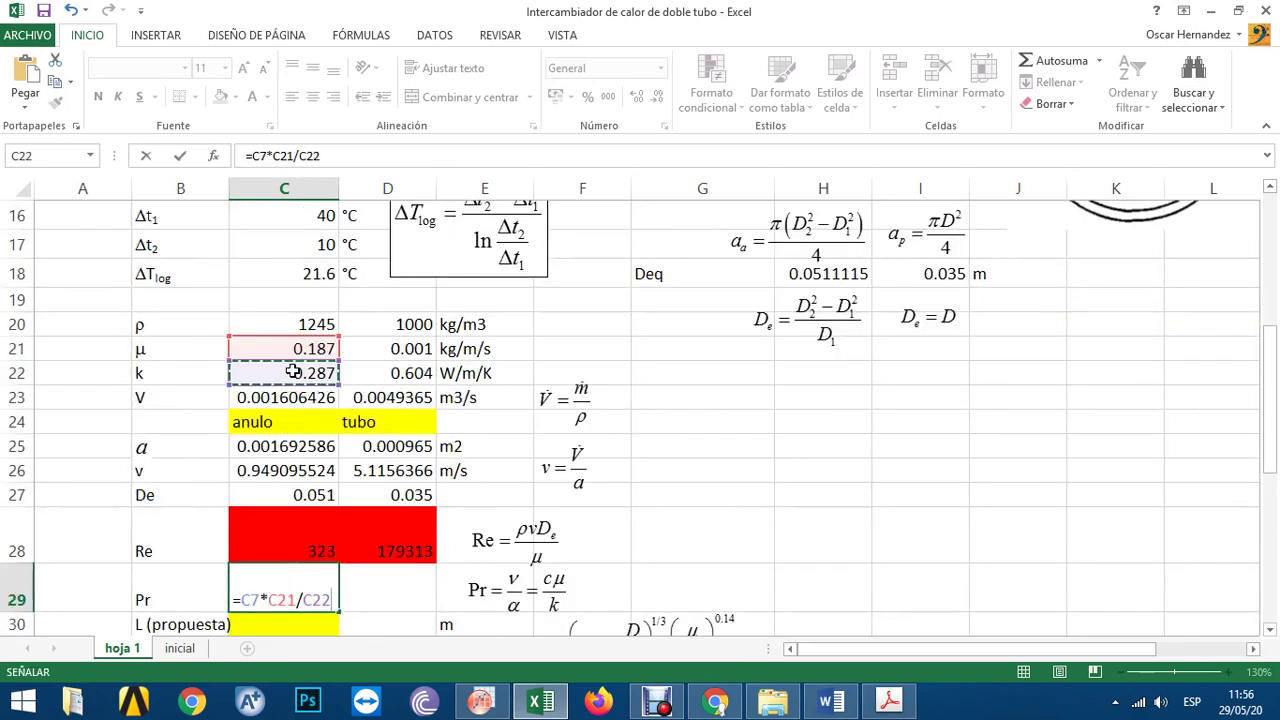
key("Return")
- Copy the Prandtl number formula from C29 across to D29 for the tube side
scroll(328, 519, "down", 2)
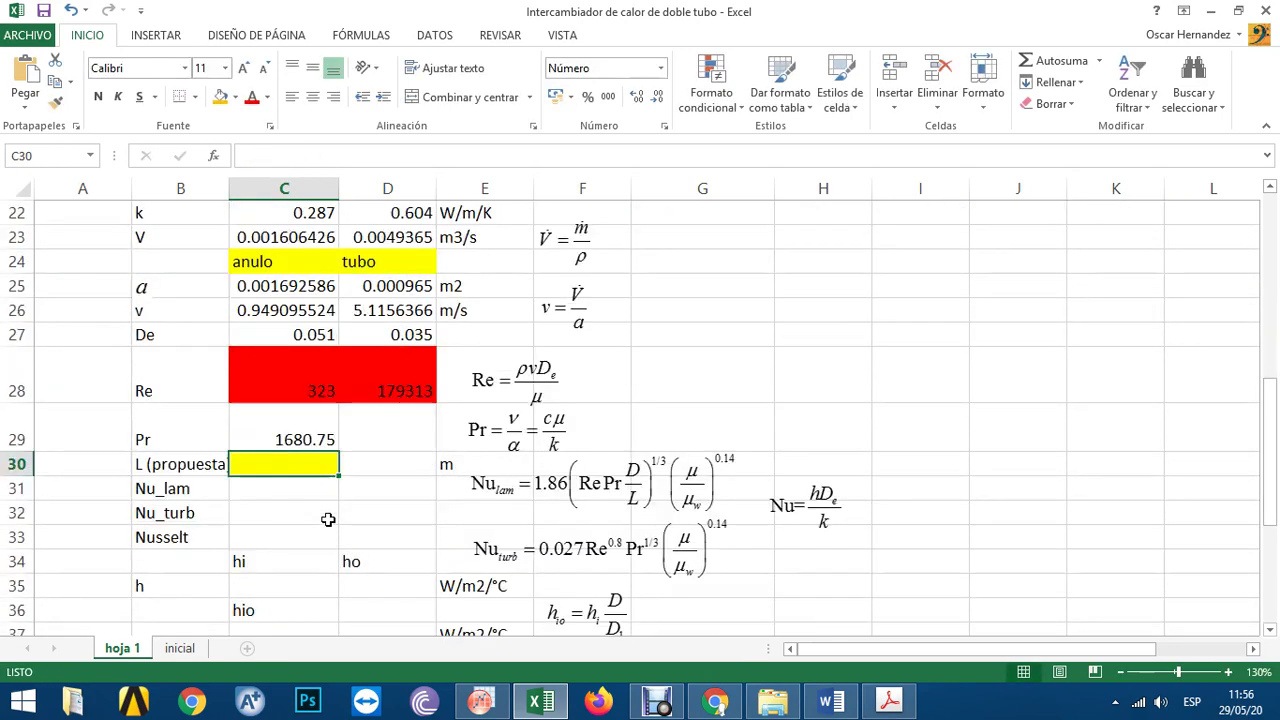
left_click(312, 430)
left_click_drag(339, 452, 414, 445)
left_click(378, 488)
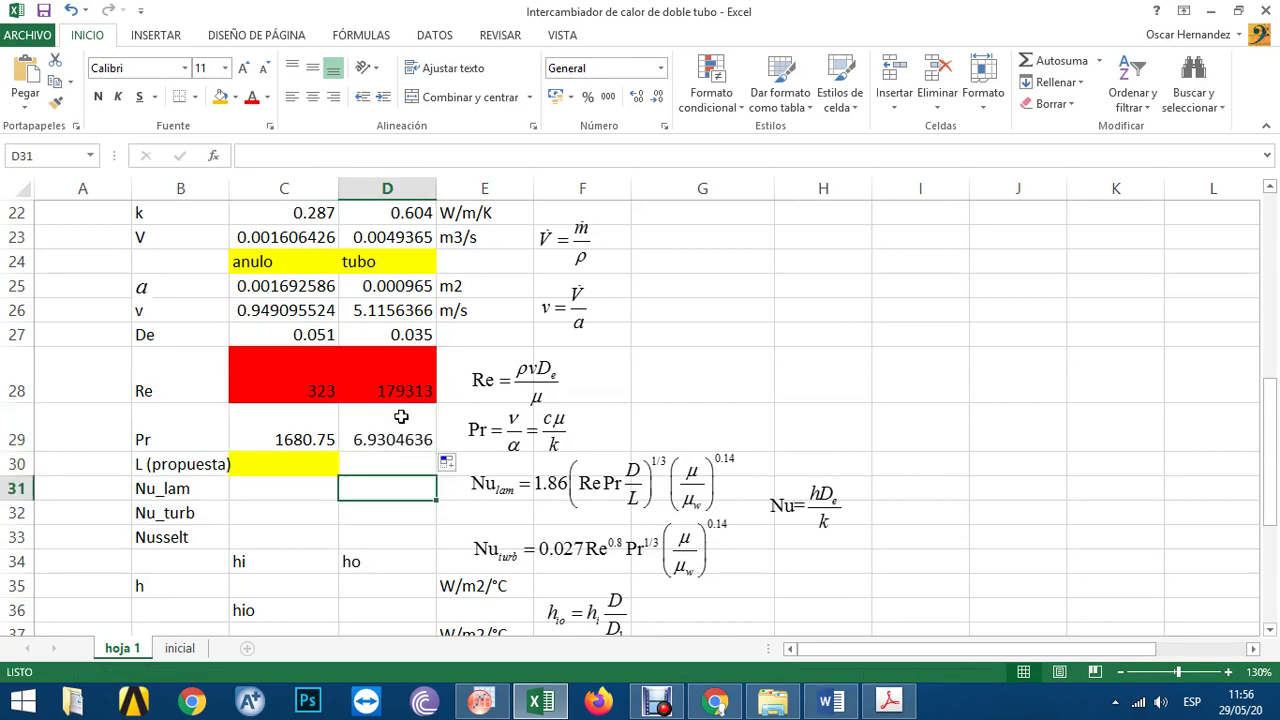
left_click(404, 415)
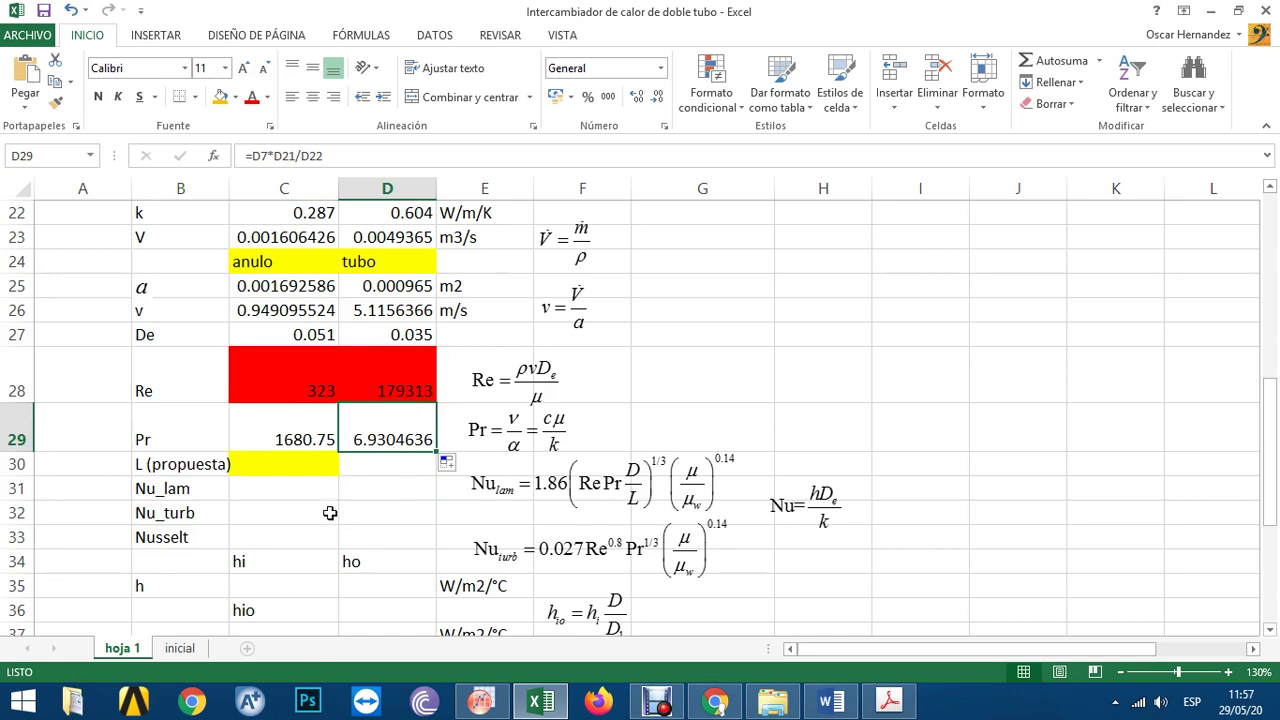
- Calculate the annulus laminar Nusselt number in C31 with =1.86*(C28*C29*C27/C30)^(1/3)
scroll(588, 449, "down", 1)
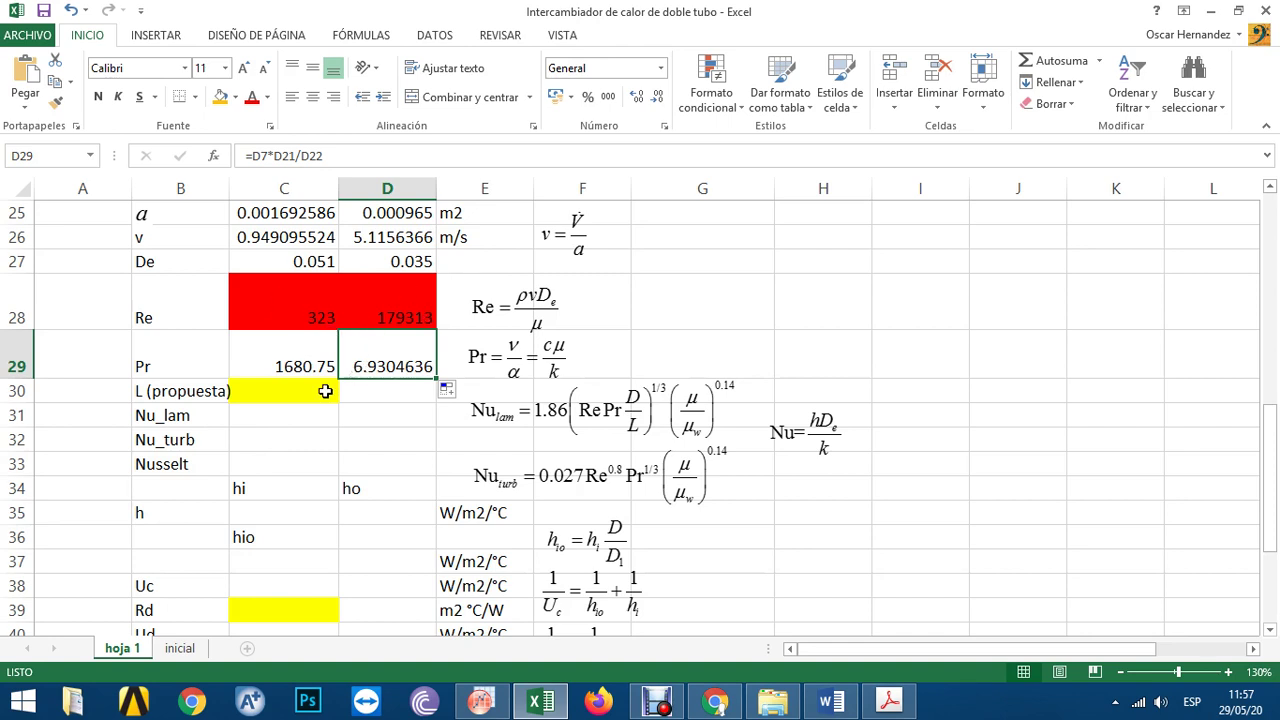
left_click(261, 415)
type("=")
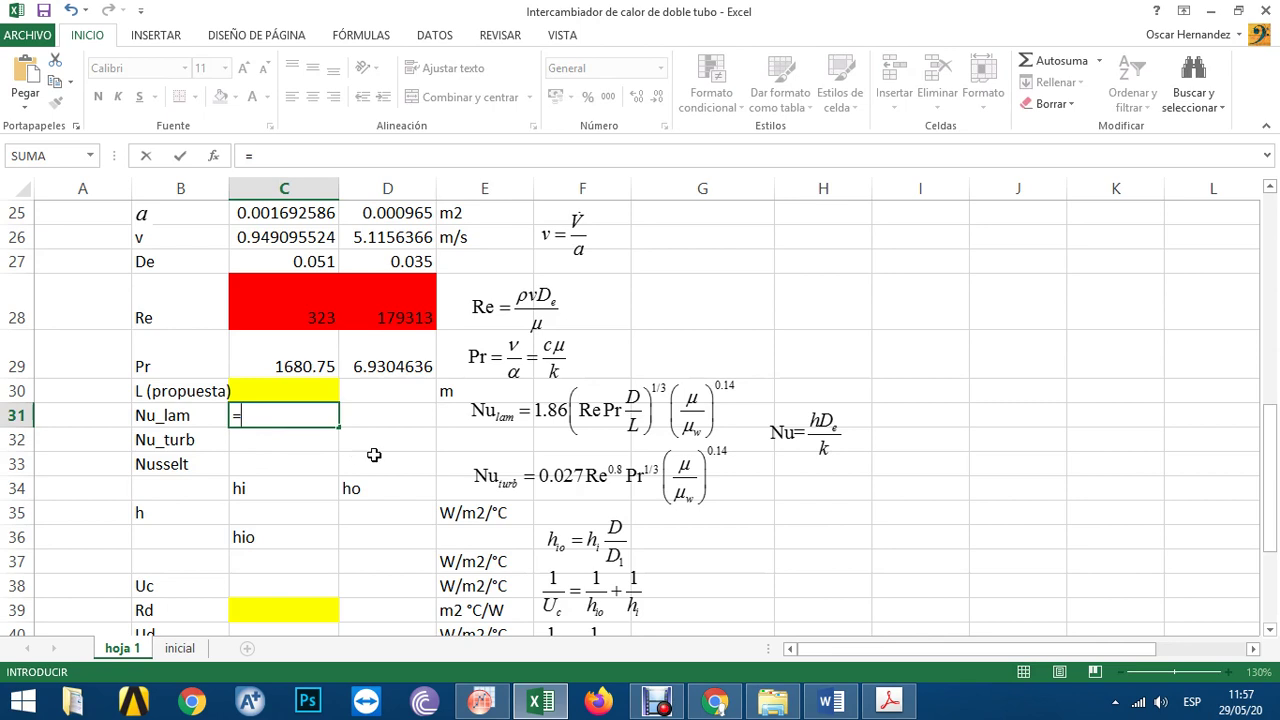
type("1.86*(")
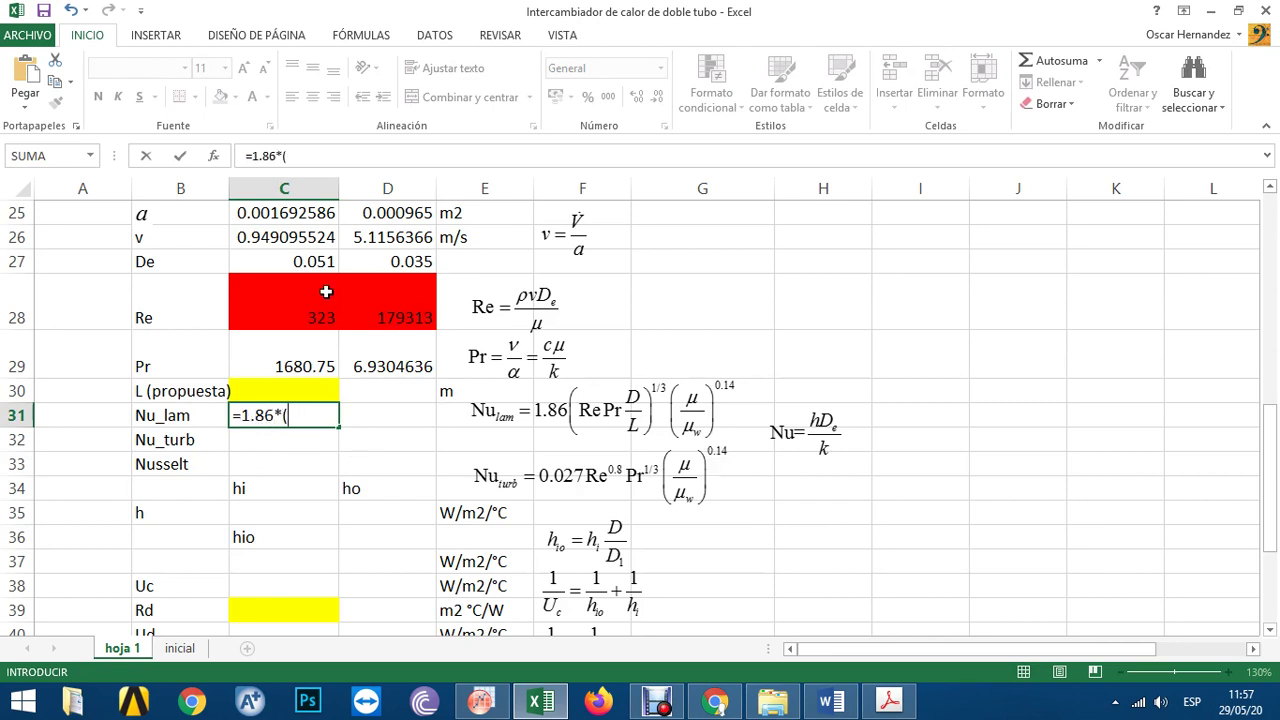
left_click(293, 313)
type("*")
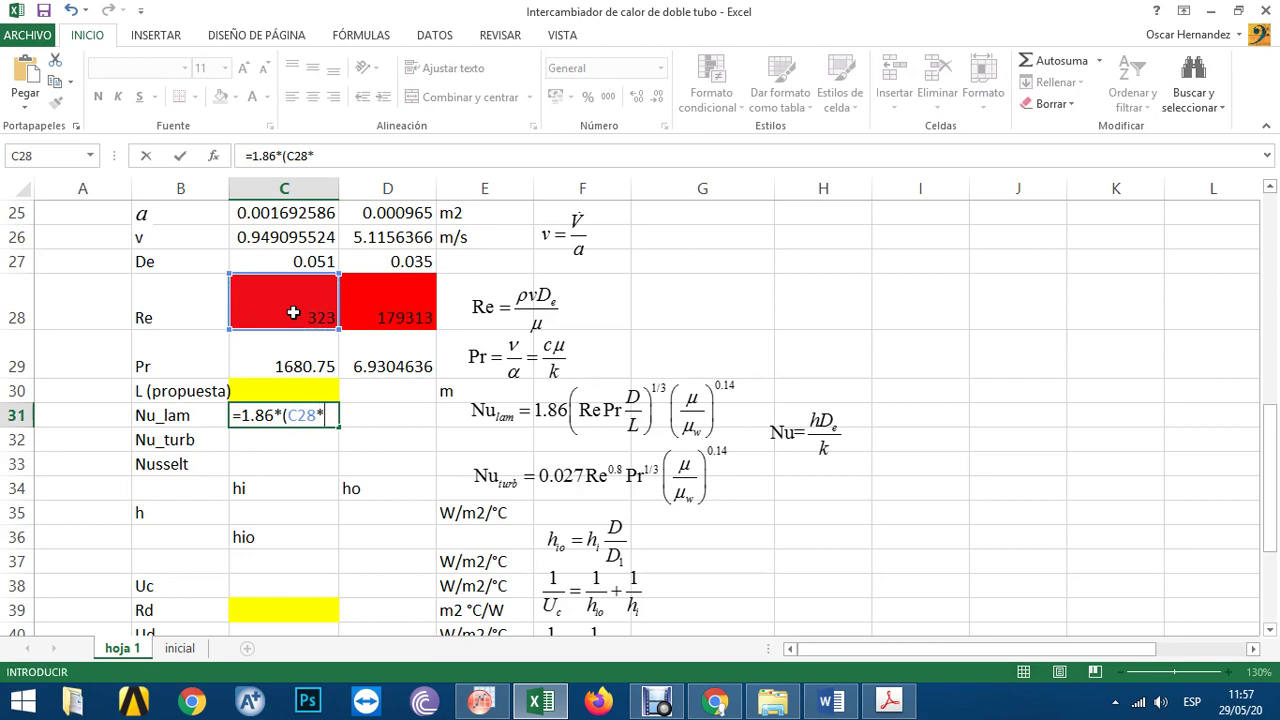
left_click(299, 360)
type("*")
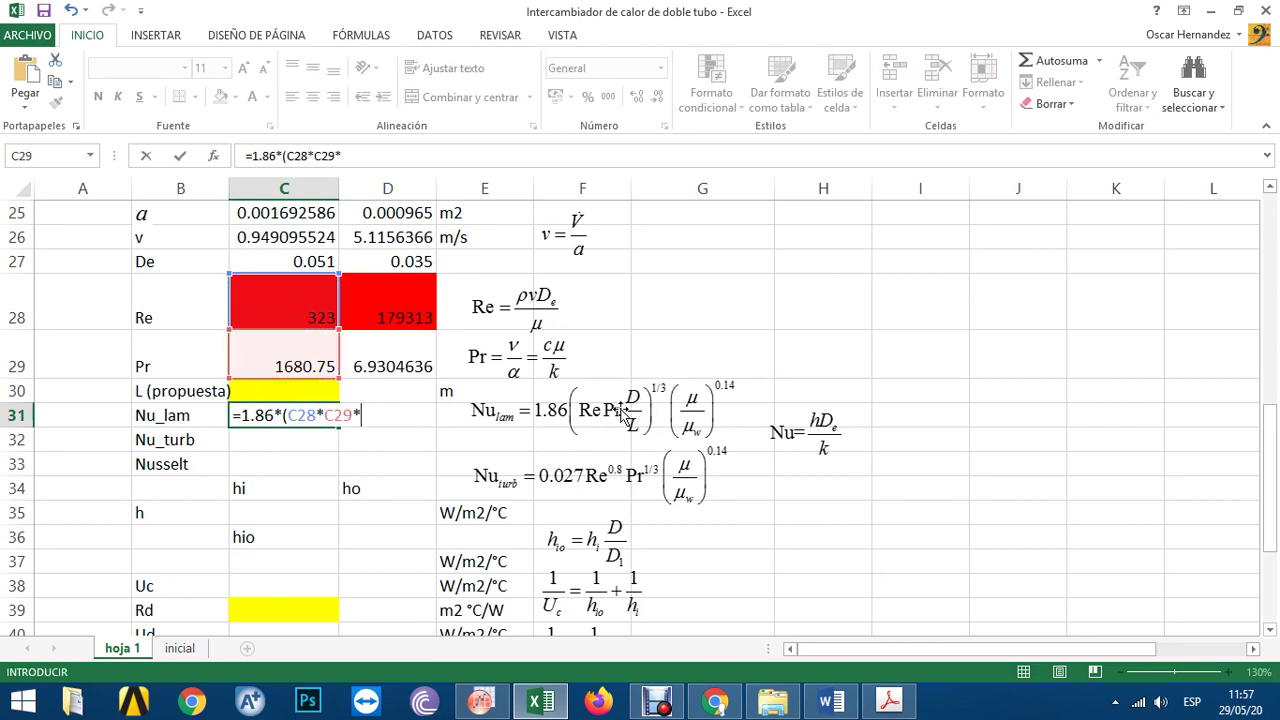
left_click(299, 262)
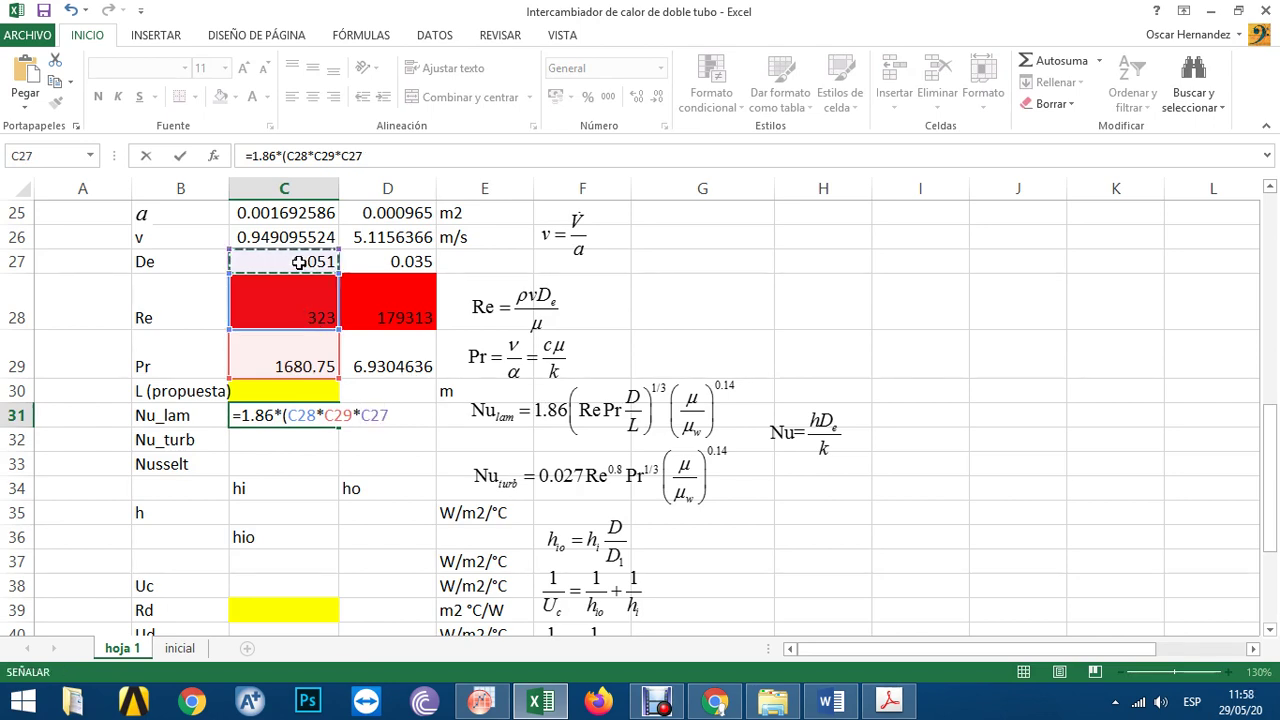
type("/")
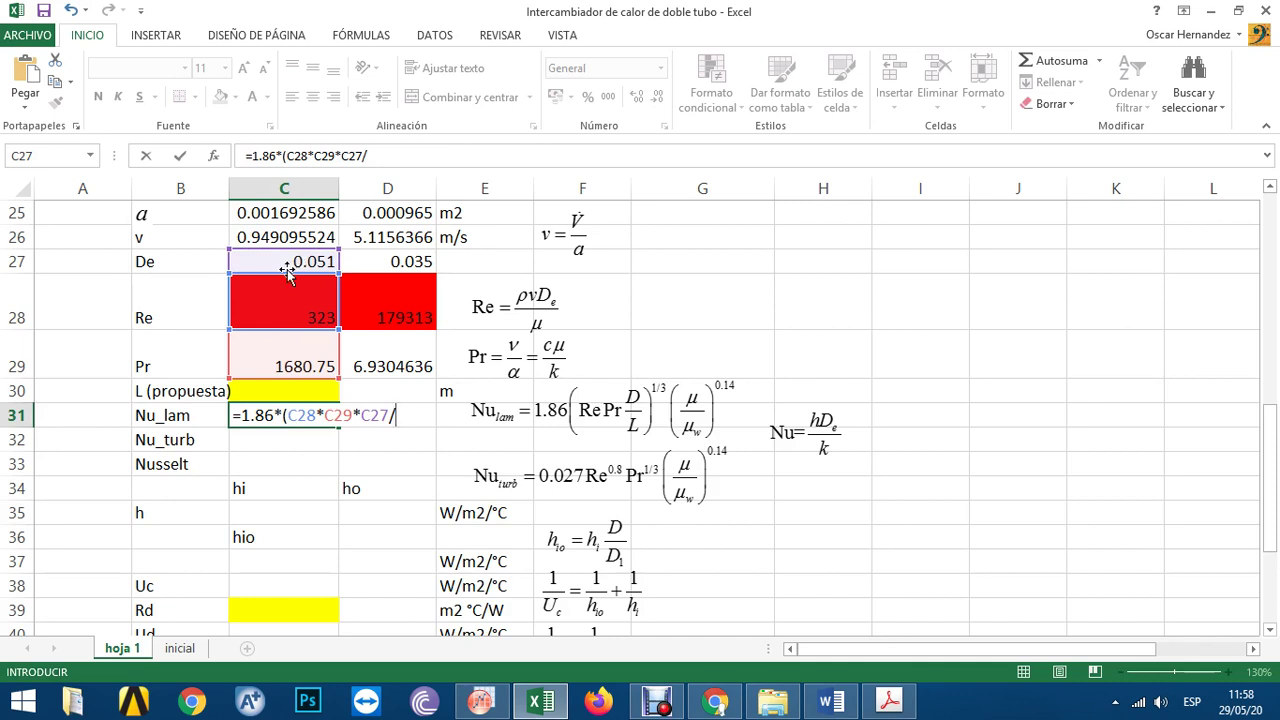
left_click(277, 392)
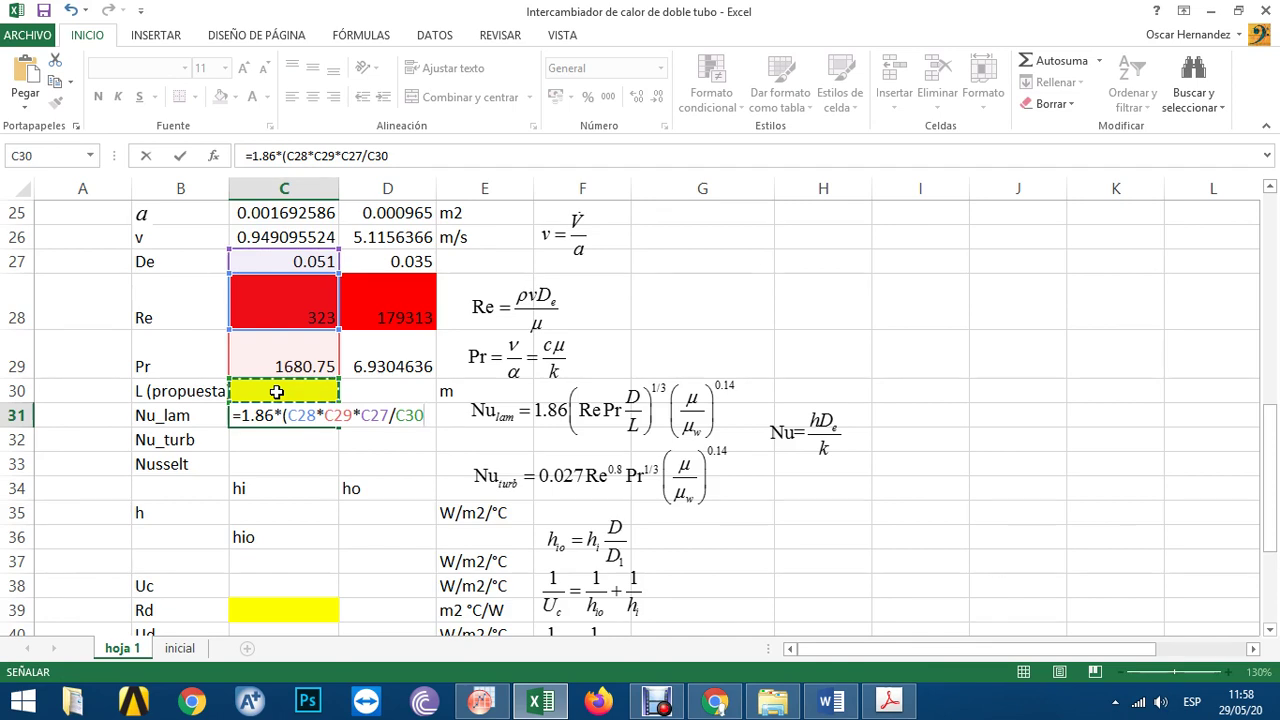
type(")")
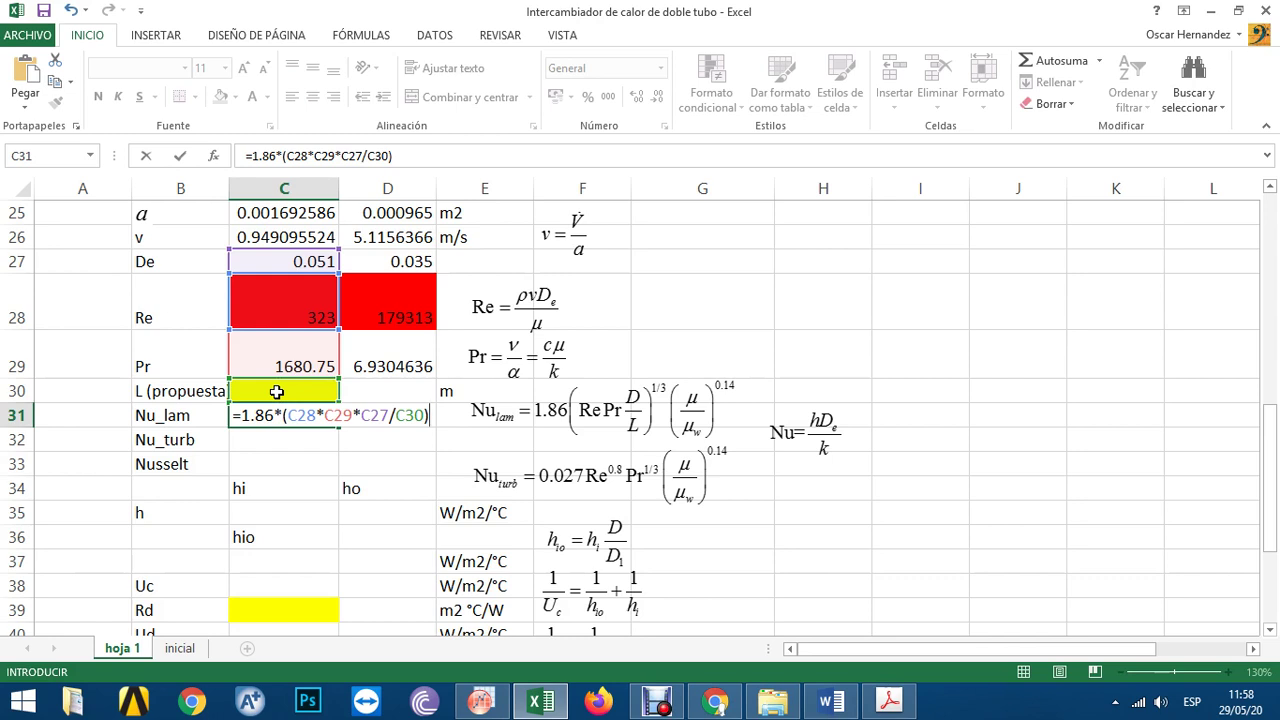
type("^(1(")
key("BackSpace")
type("/")
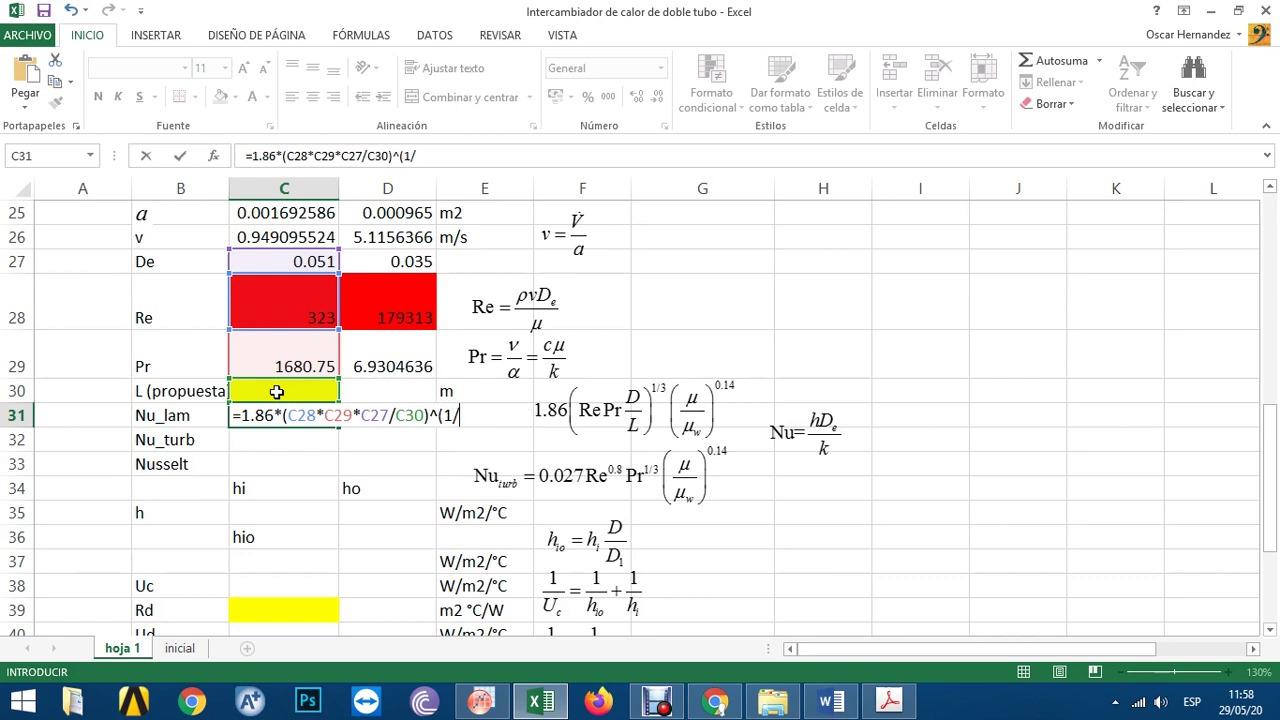
type("3)")
key("Return")
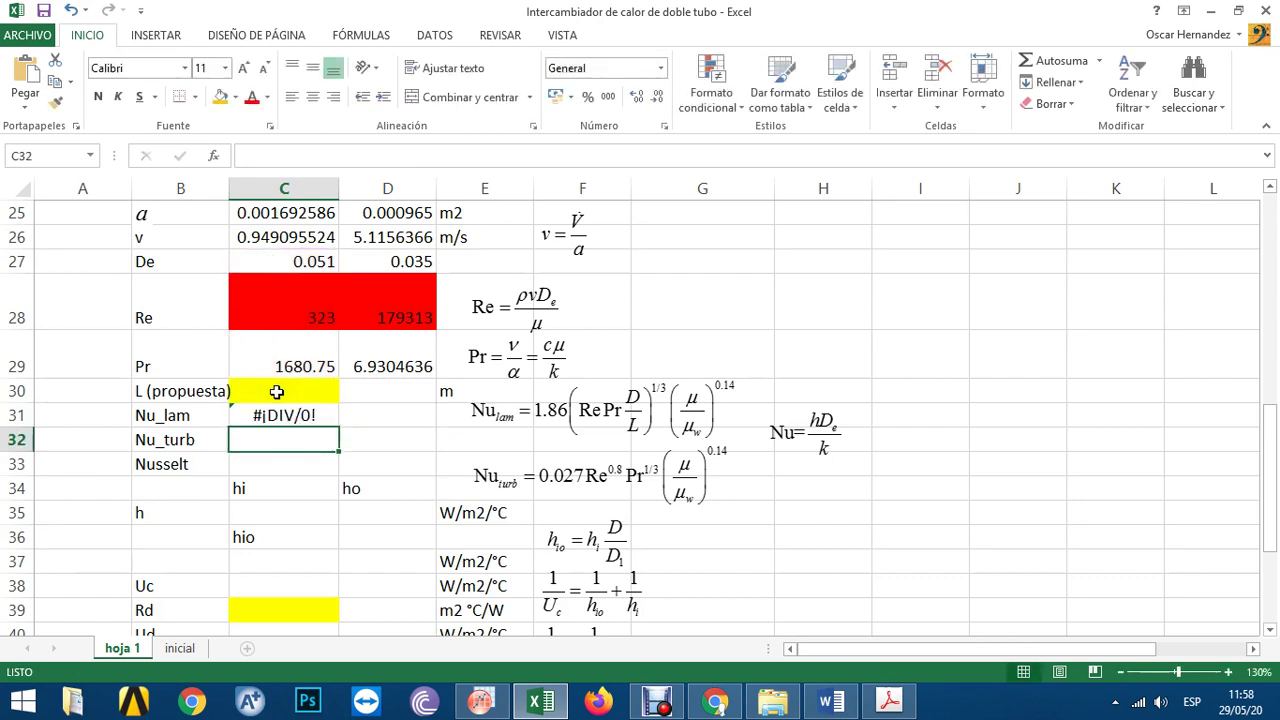
- Enter 600 m as the proposed length L in C30
left_click(286, 398)
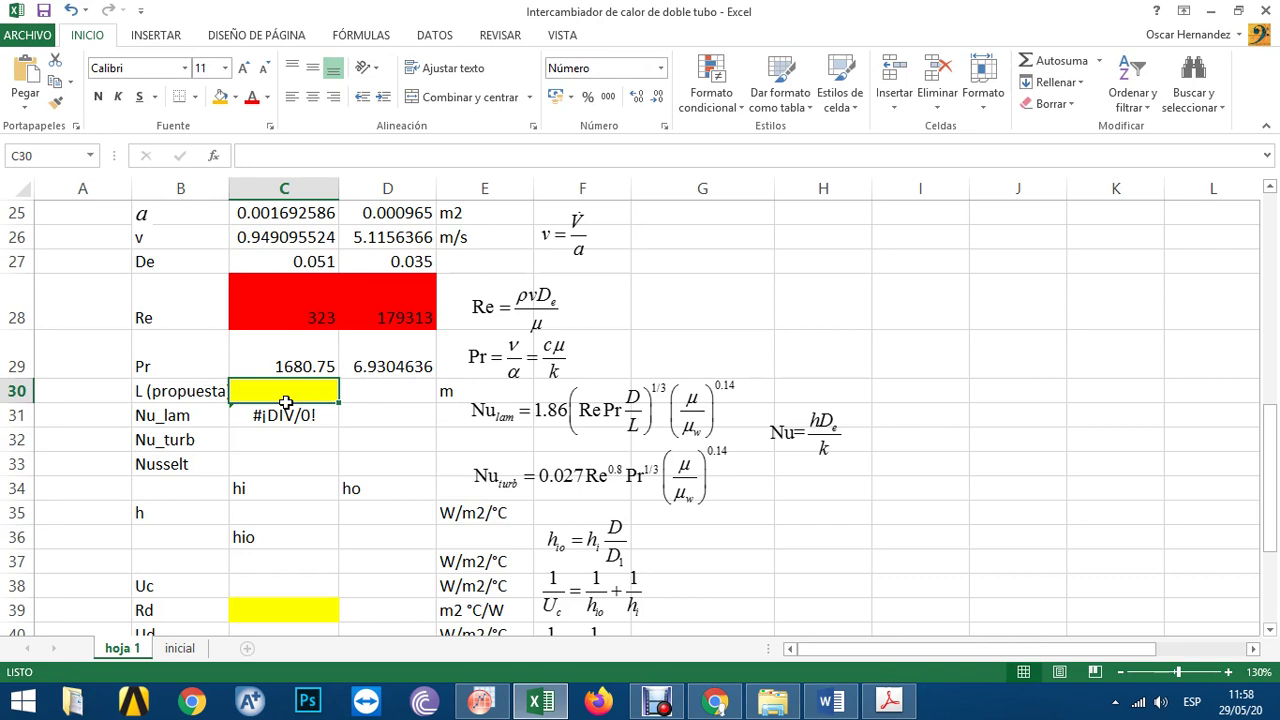
type("600")
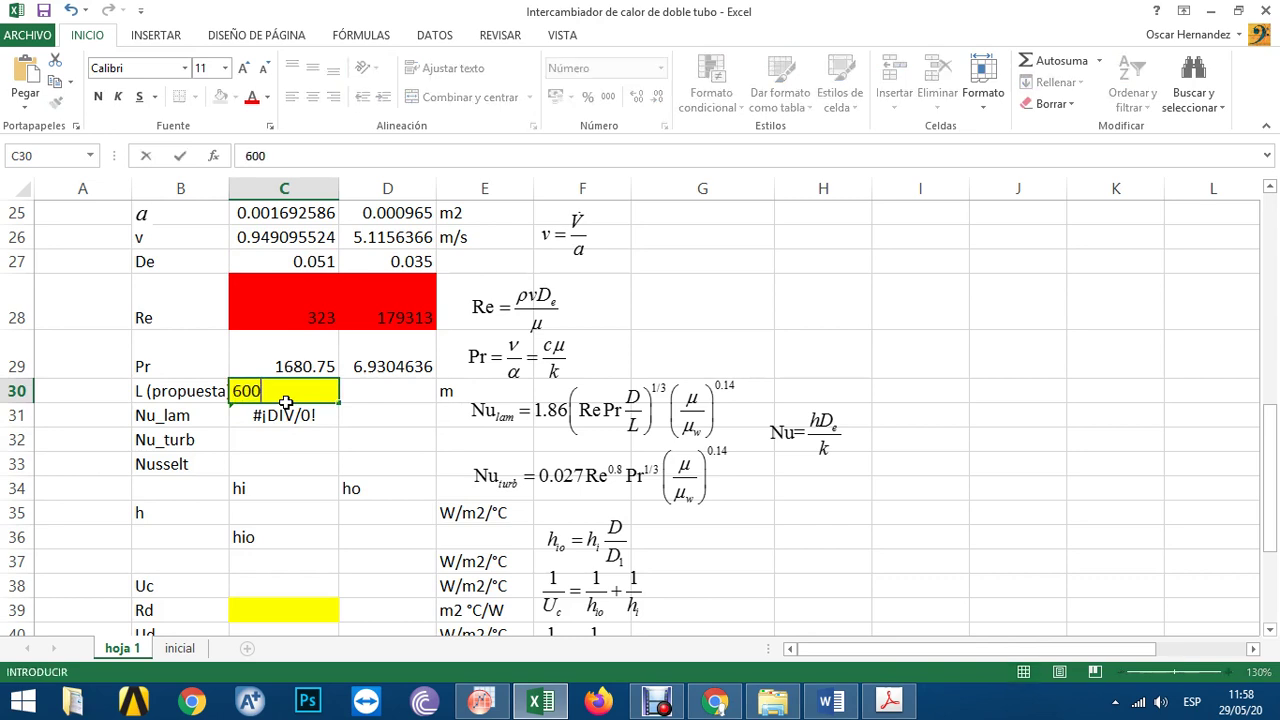
key("Return")
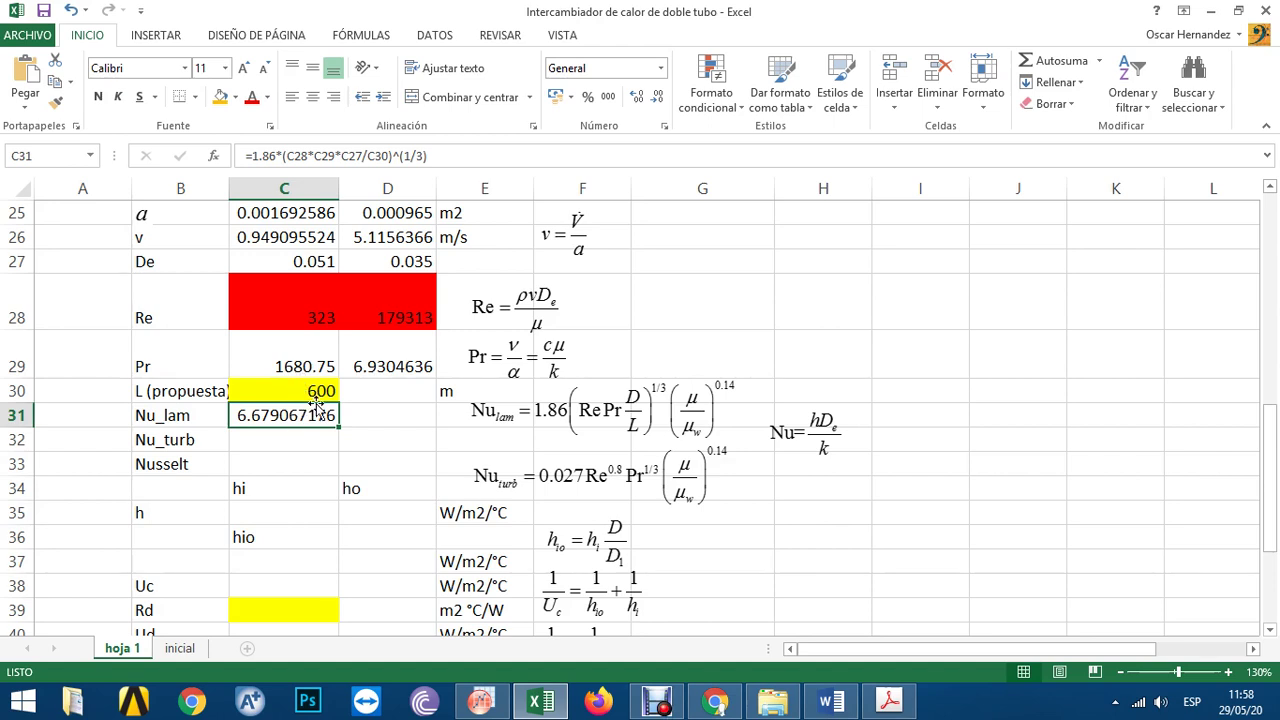
left_click(316, 396)
- Copy the laminar Nusselt formula from C31 to D31 and point its length reference to C30 instead of D30
left_click(292, 421)
left_click_drag(337, 427, 440, 430)
left_click(405, 420)
double_click(370, 415)
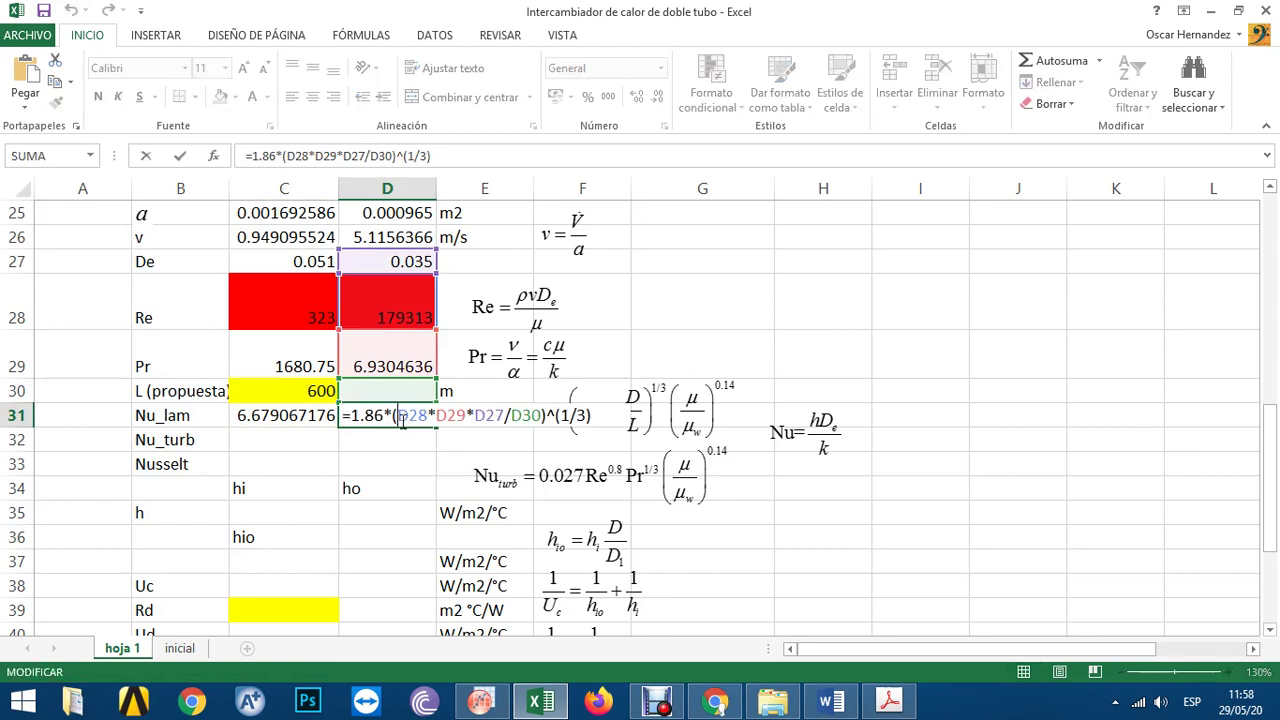
left_click_drag(427, 386, 316, 390)
key("Return")
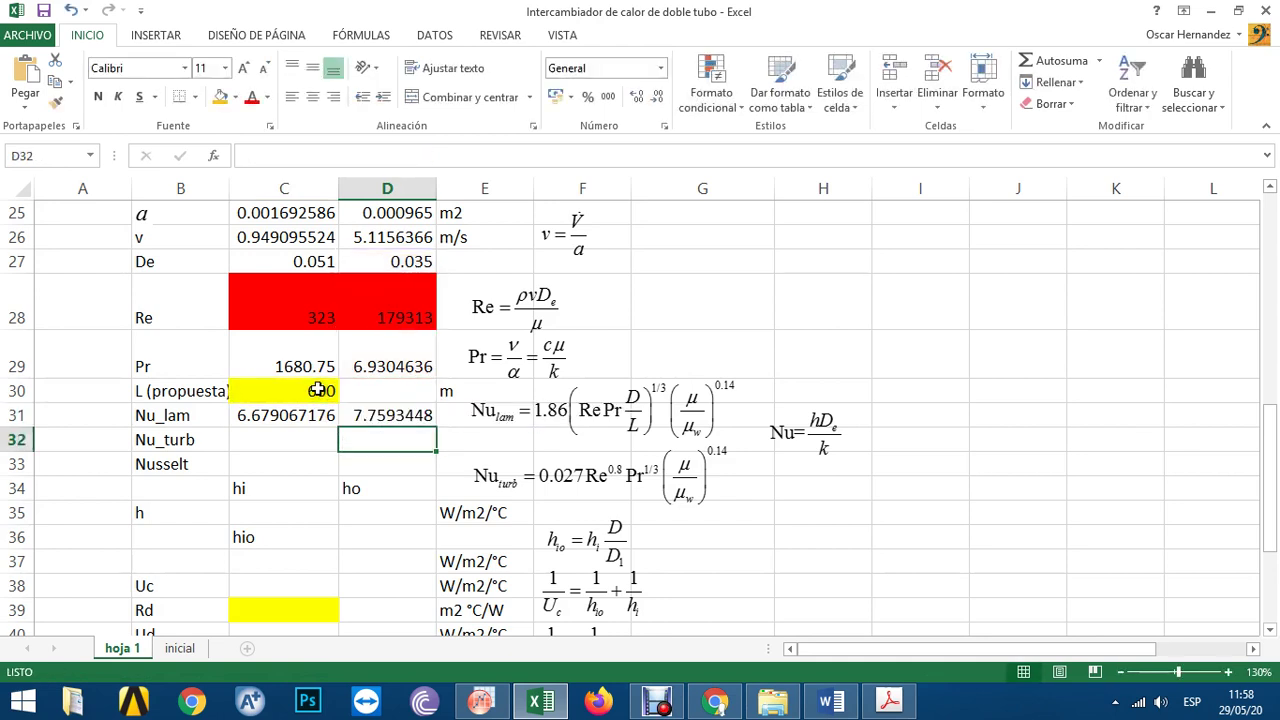
- Calculate the turbulent Nusselt number in C32 with =0.027*C28^0.8*C29^(1/3)
left_click(326, 420)
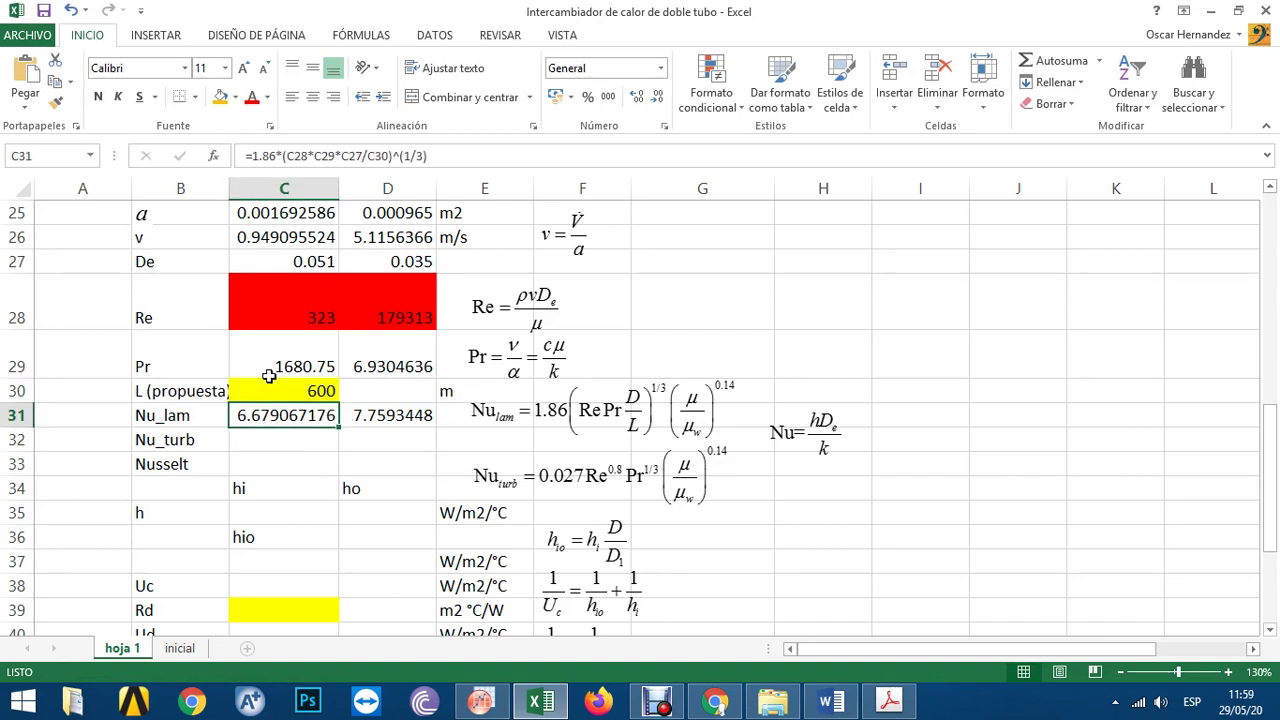
left_click(292, 441)
left_click(185, 472)
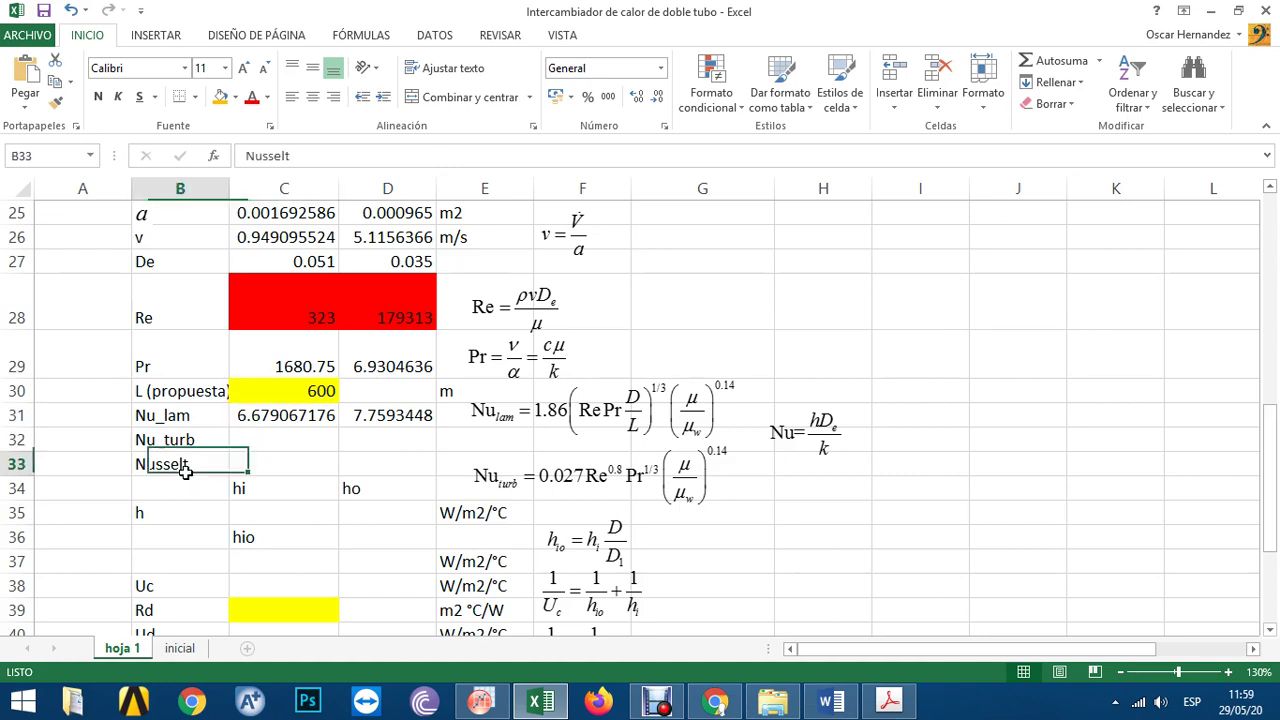
left_click_drag(240, 475, 379, 476)
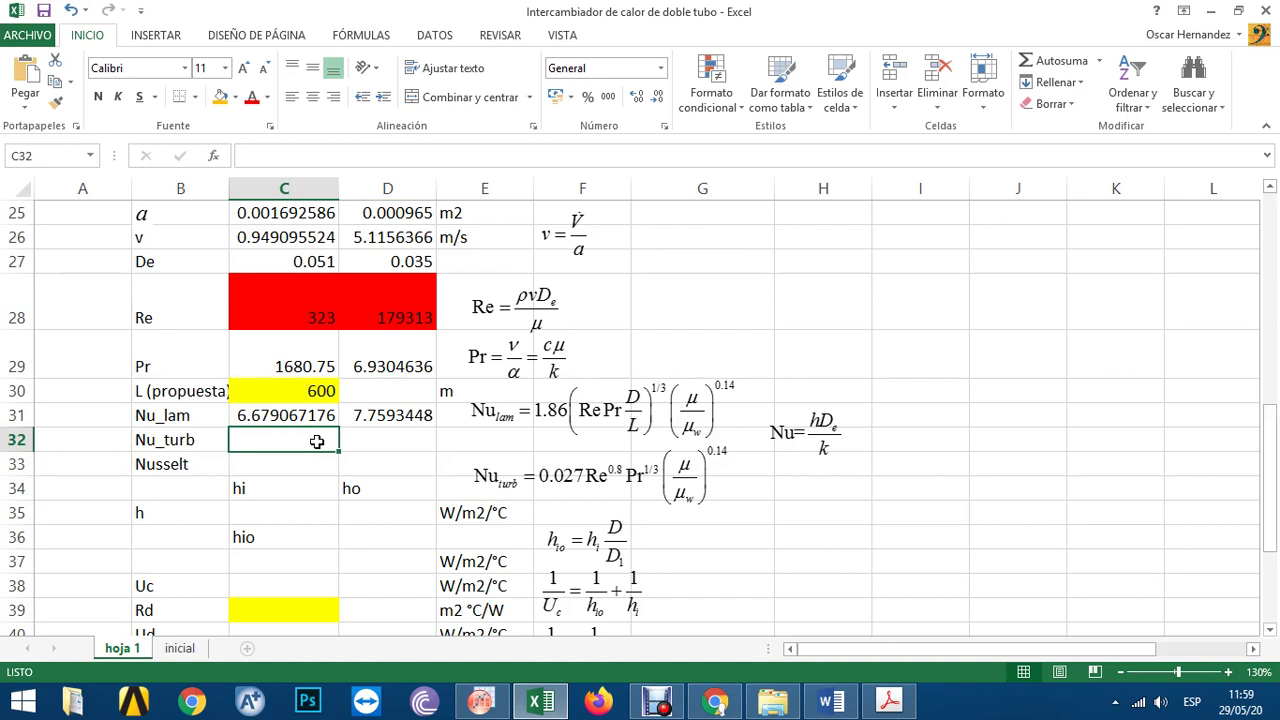
type("=")
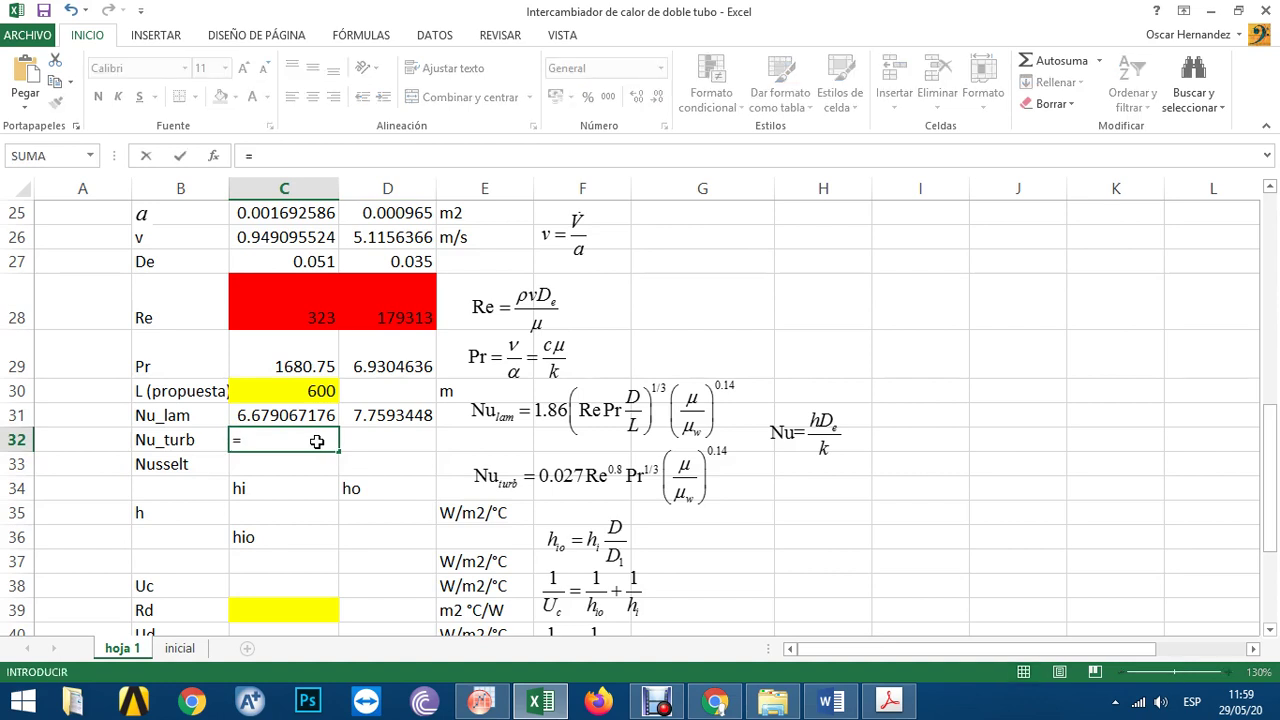
type(".027*")
left_click(307, 303)
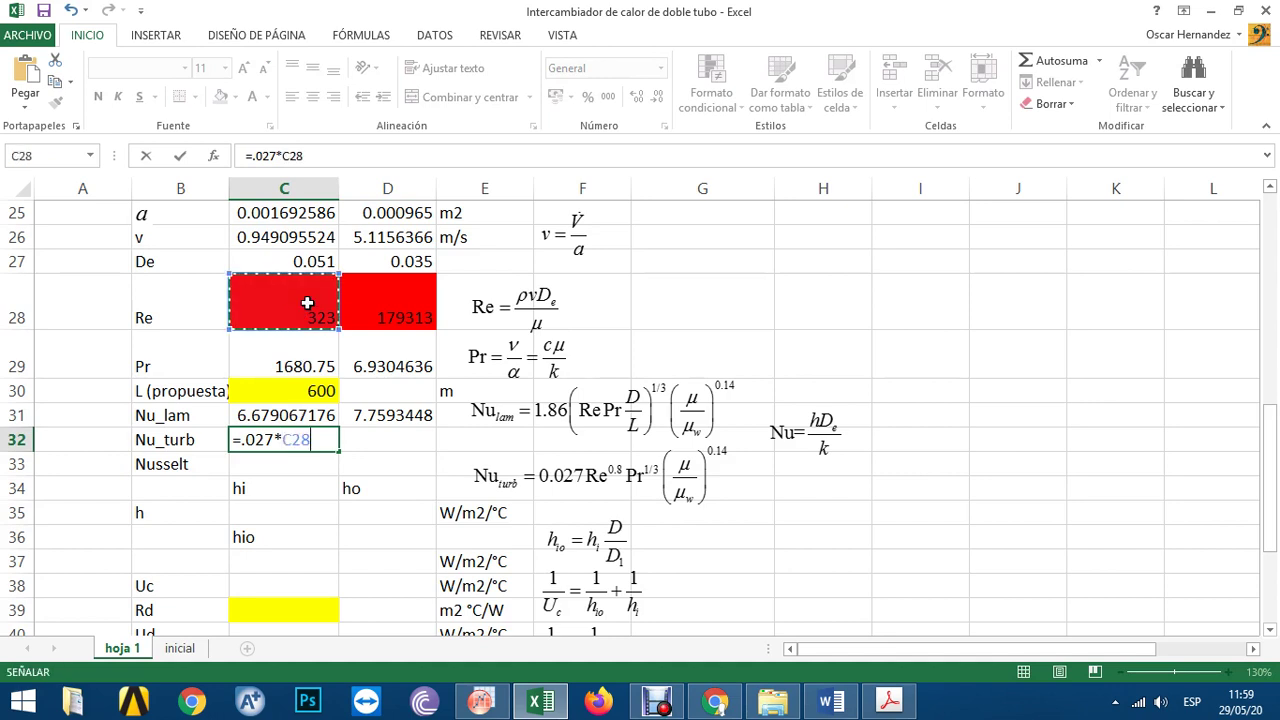
type("^")
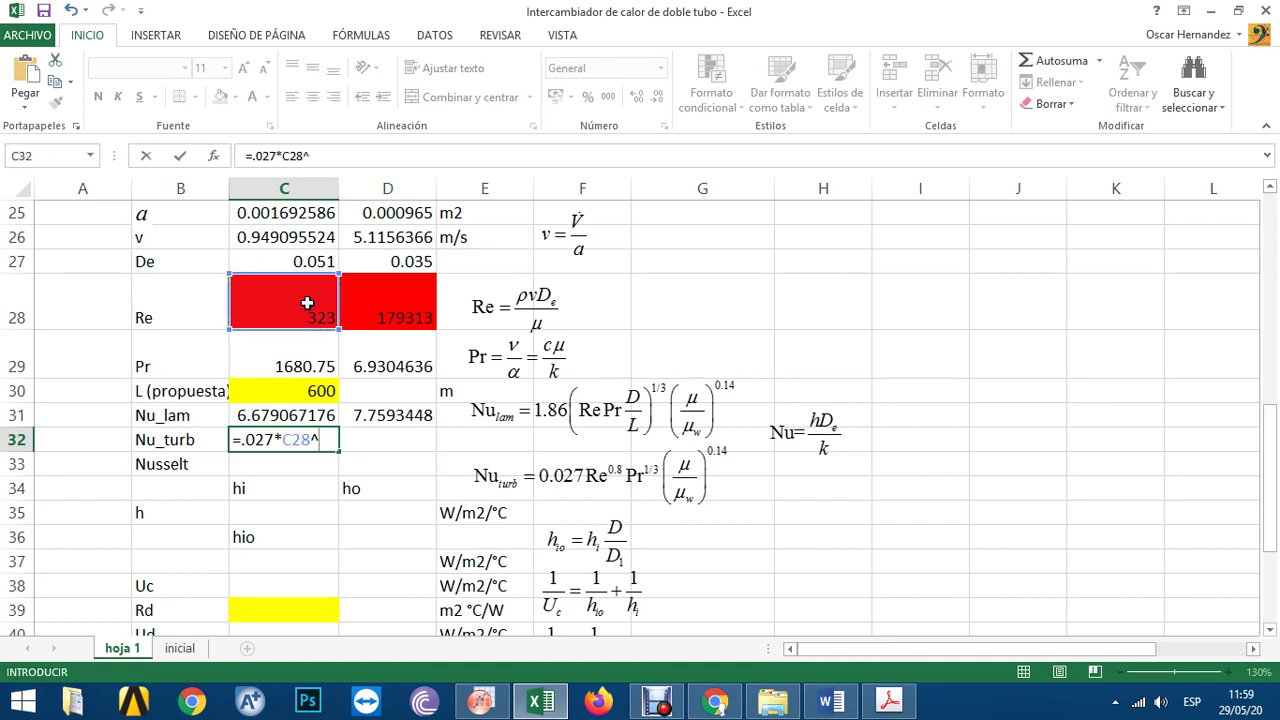
type(".8*")
left_click(284, 360)
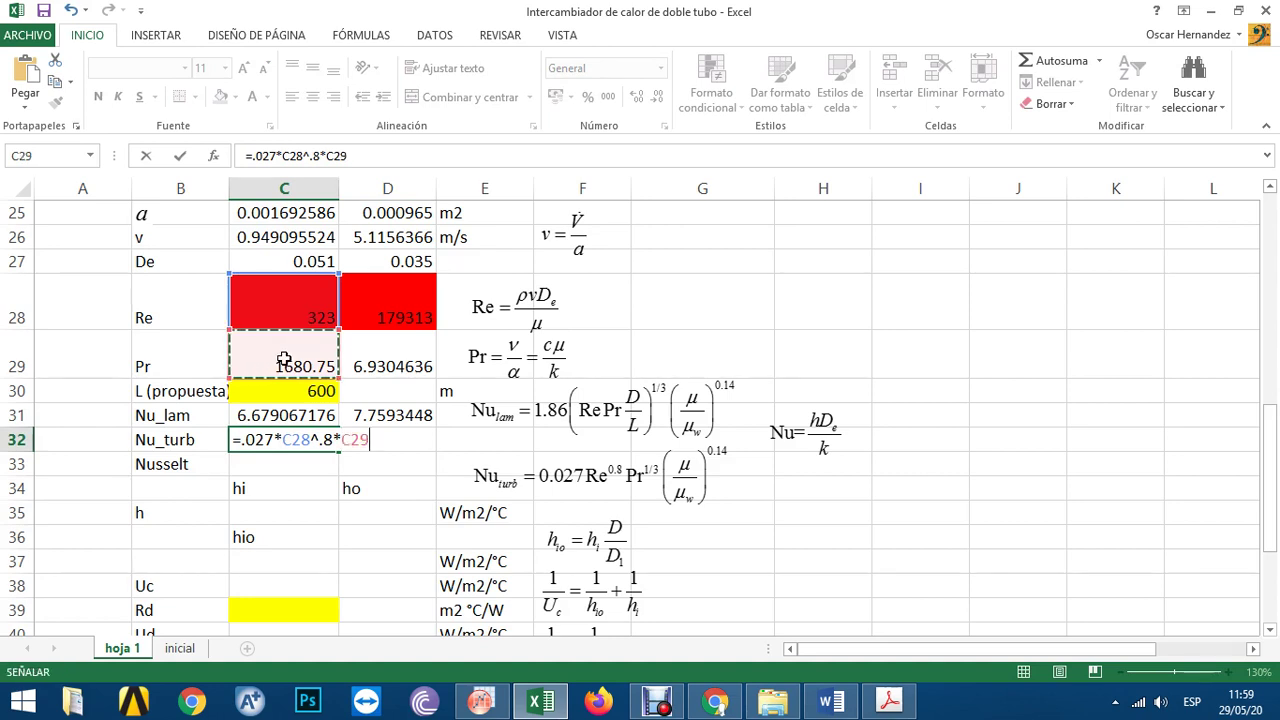
type("^(1/3)")
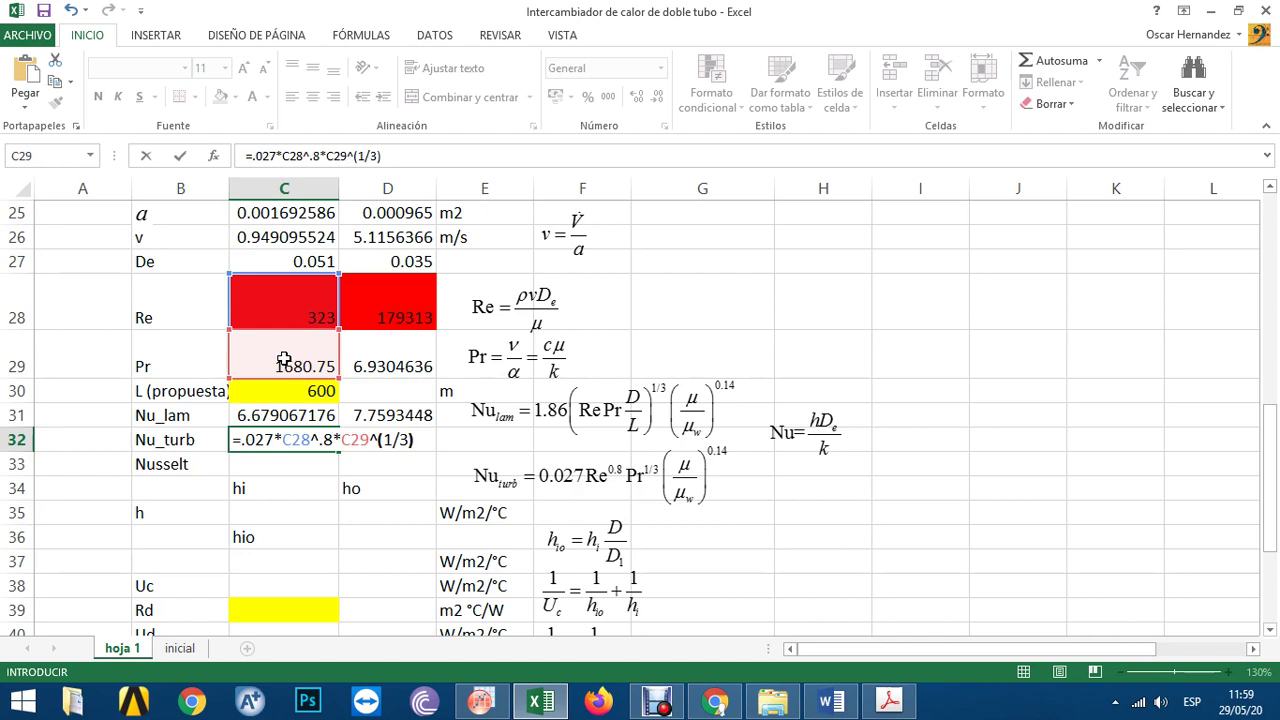
key("Return")
- Copy the turbulent Nusselt formula from C32 to D32 and check the cell references in D32 and D31
left_click(315, 447)
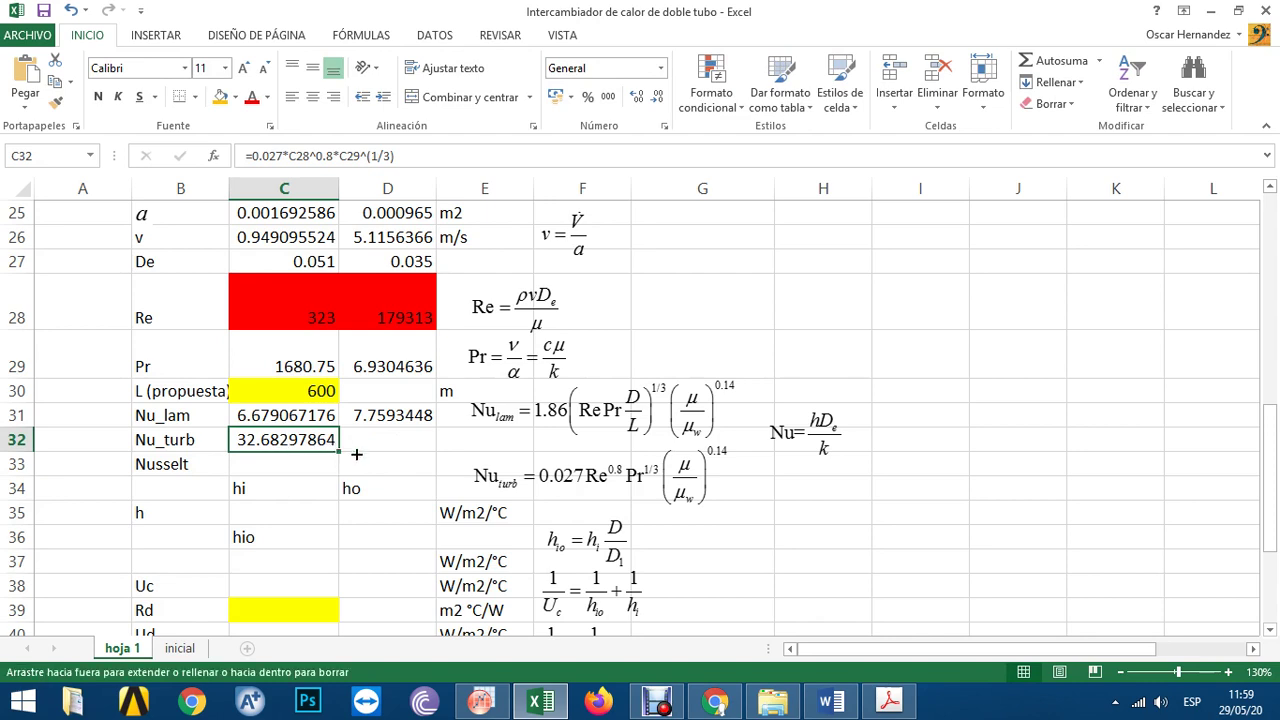
left_click_drag(356, 454, 397, 450)
double_click(397, 447)
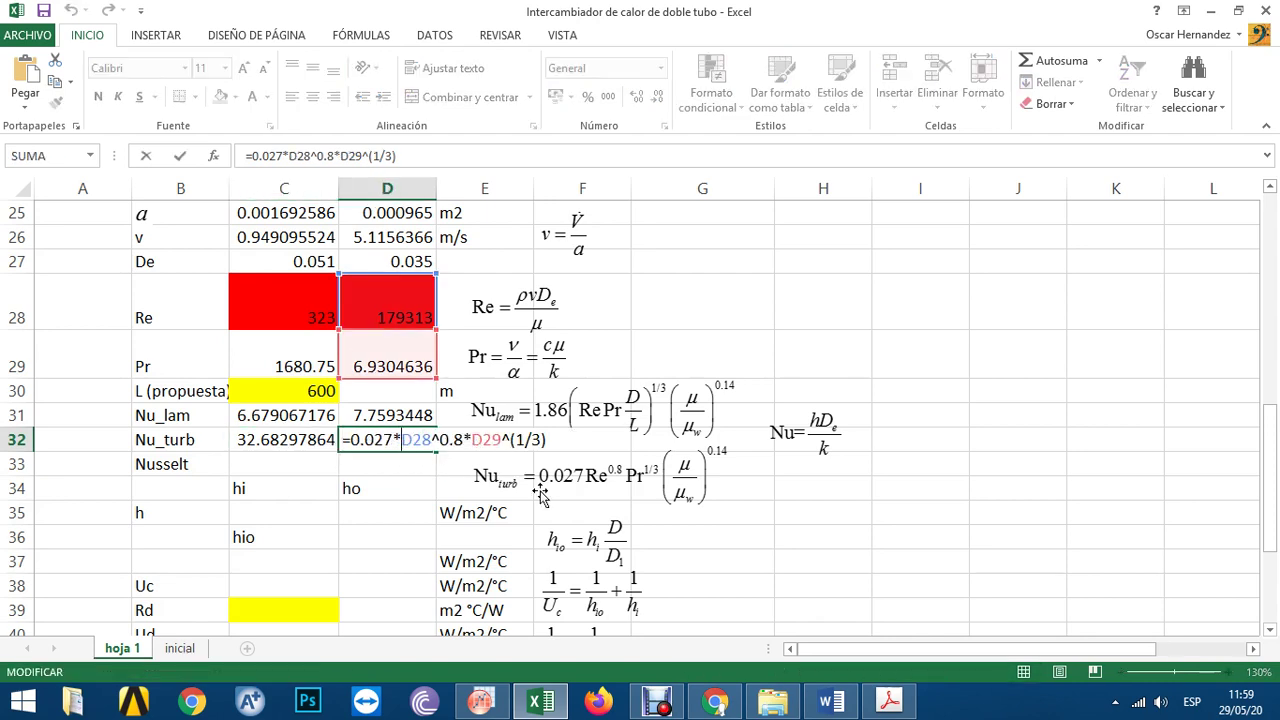
key("Return")
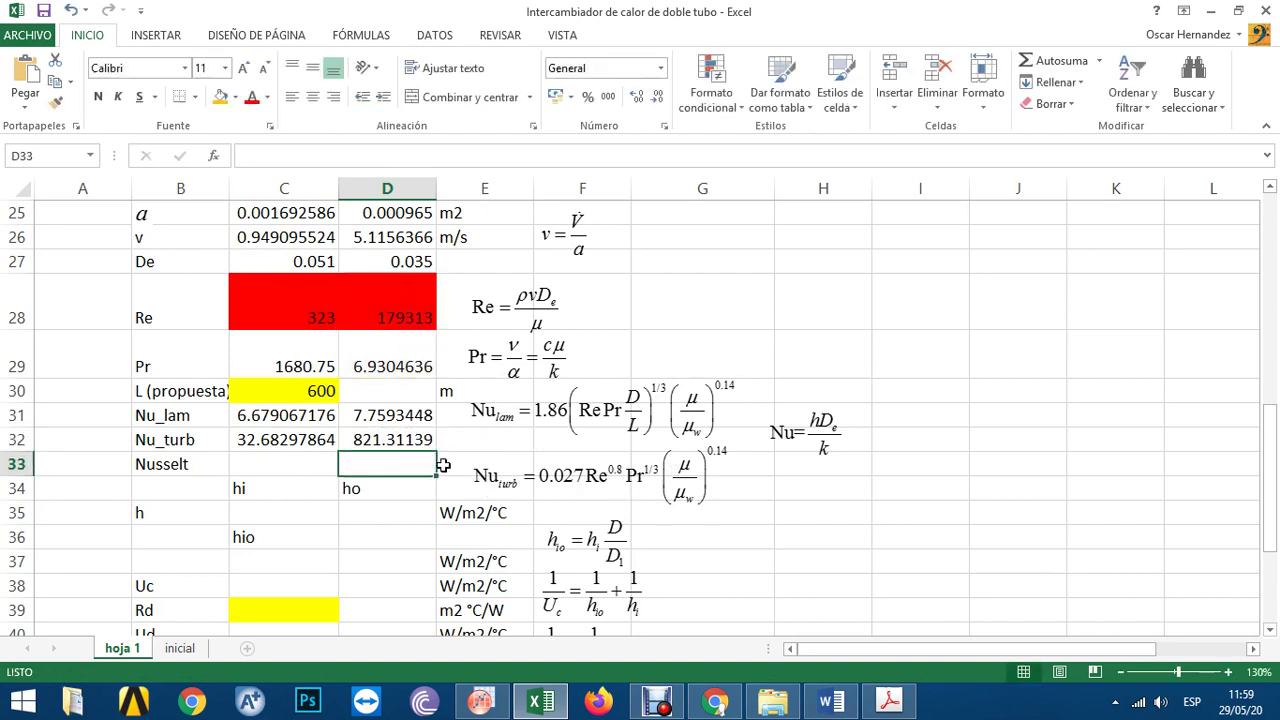
double_click(408, 416)
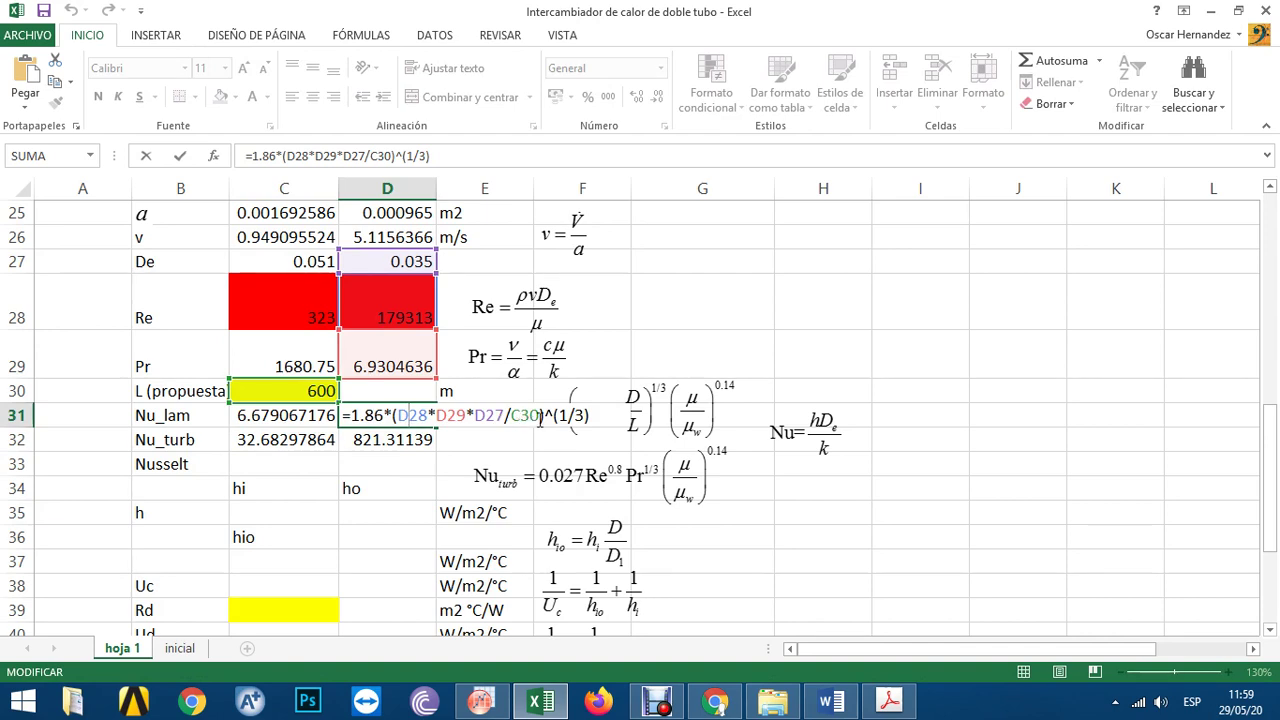
key("Return")
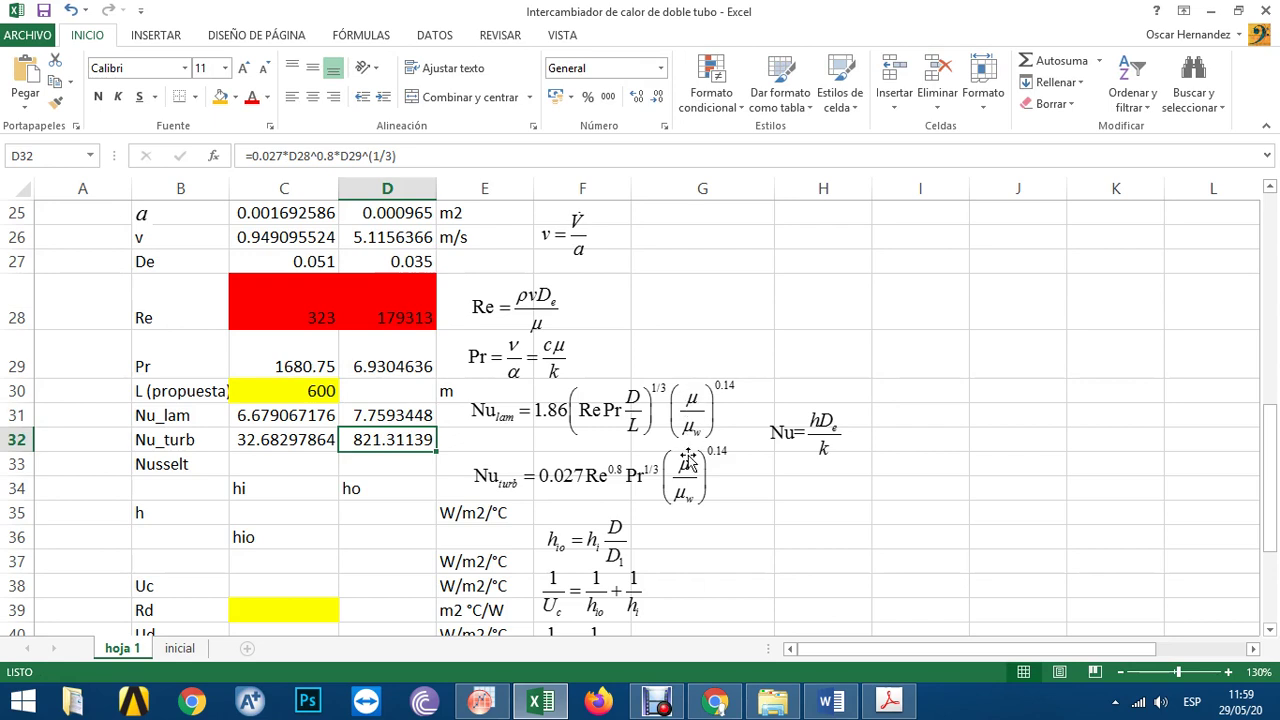
left_click(744, 511)
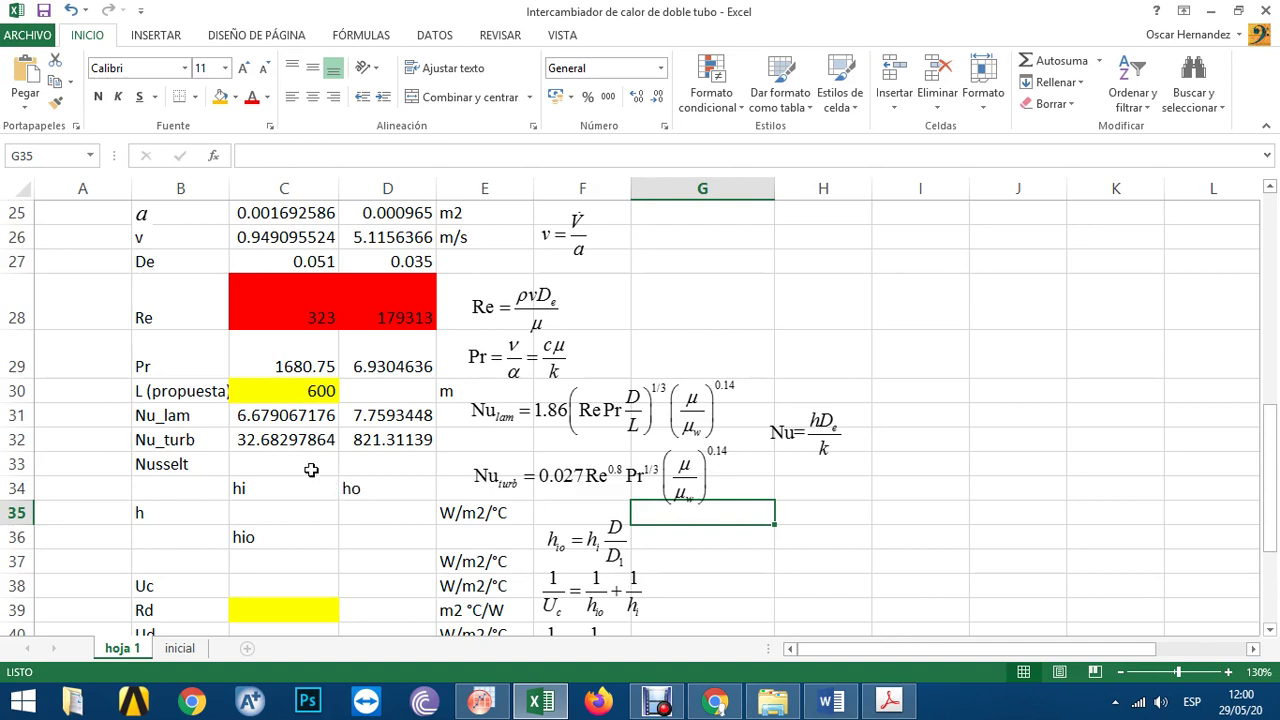
- Choose the applicable Nusselt number in C33 by Reynolds number with =SI(C28<2100;C31;C32)
left_click(311, 469)
type("=")
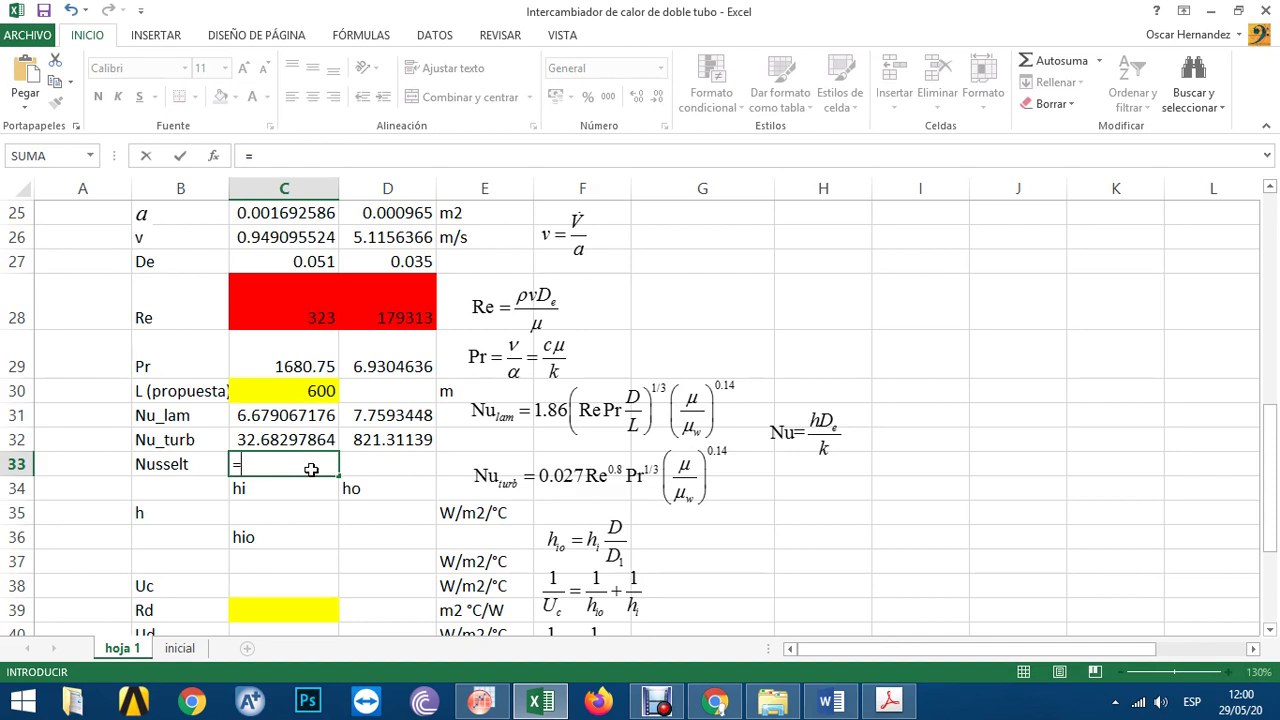
type("si")
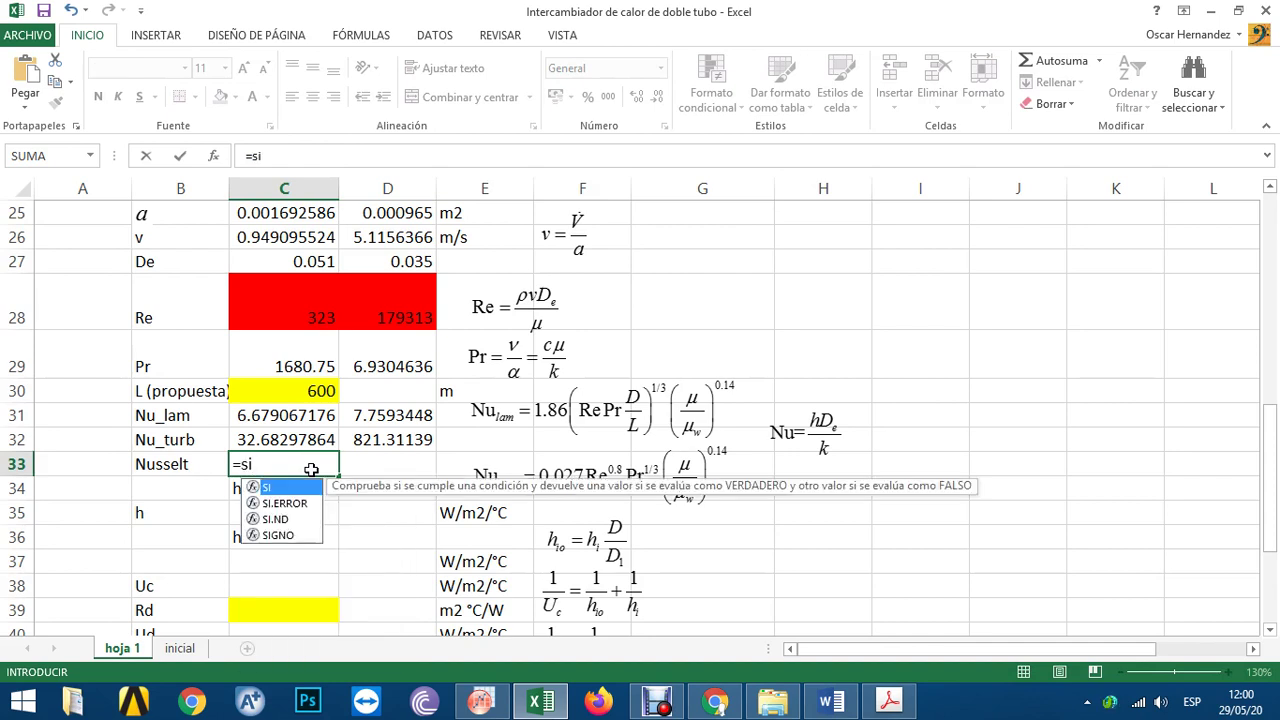
type("(")
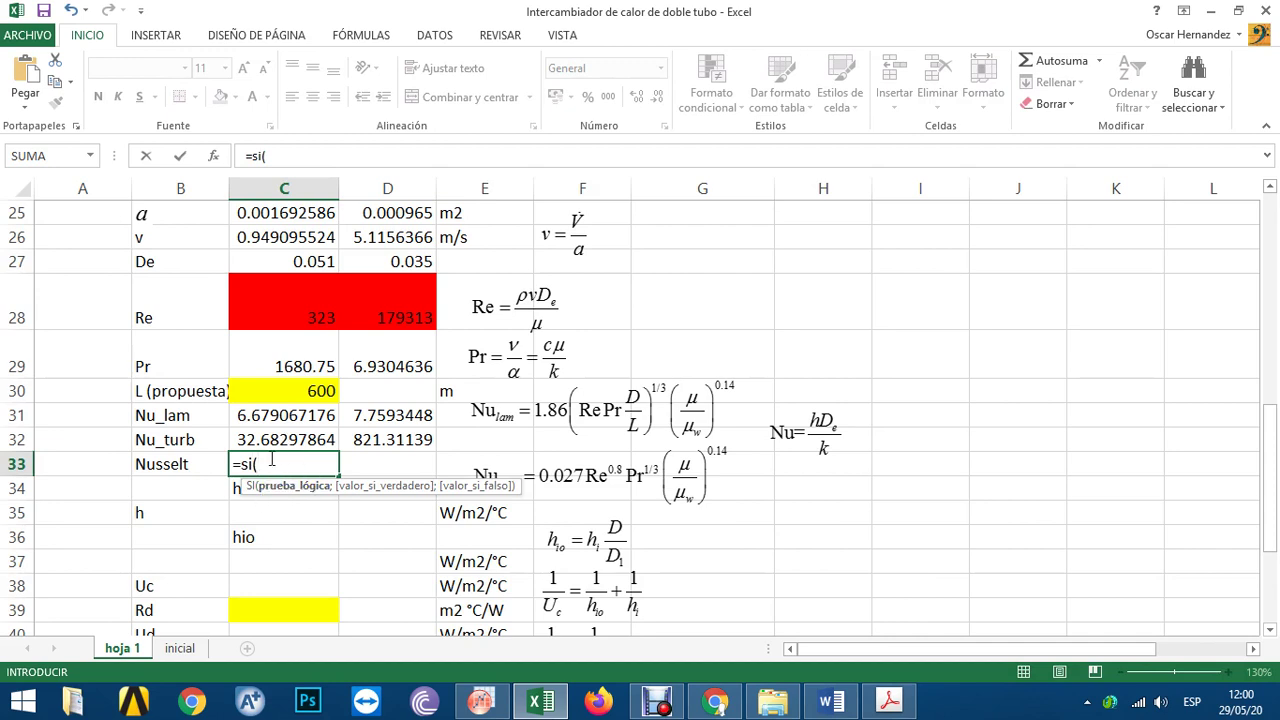
left_click(294, 320)
left_click(294, 320)
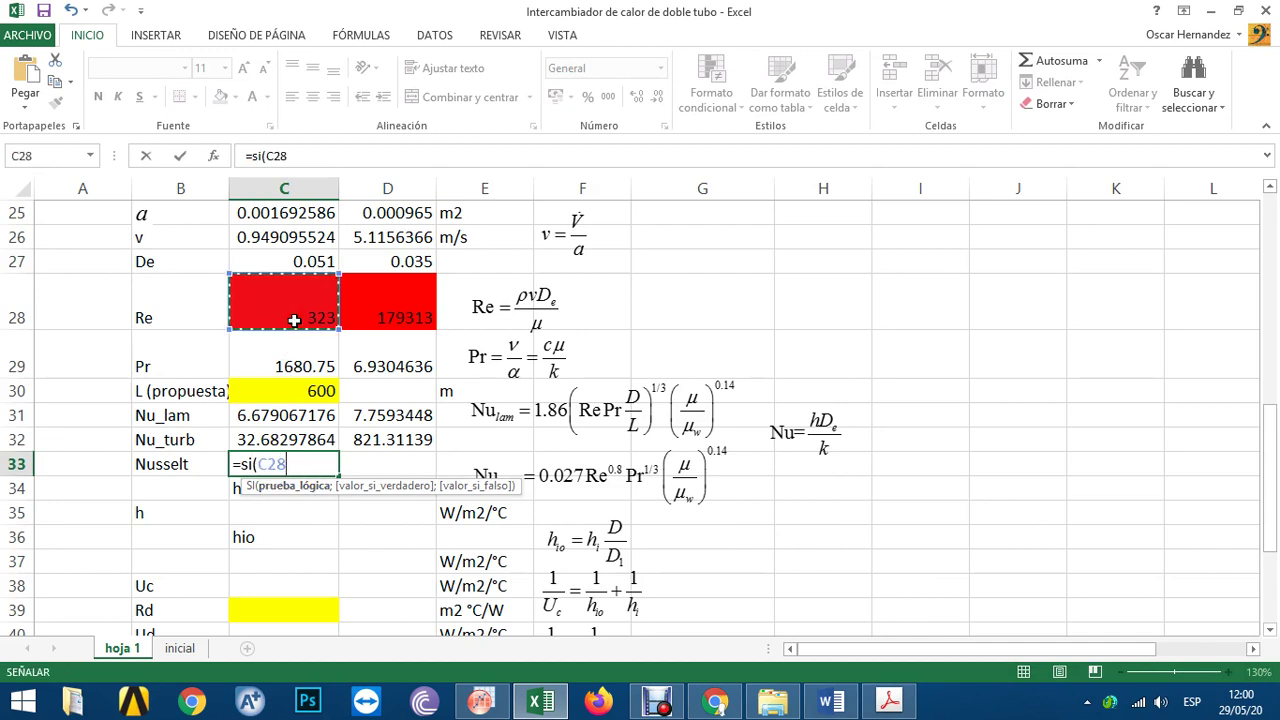
type("<")
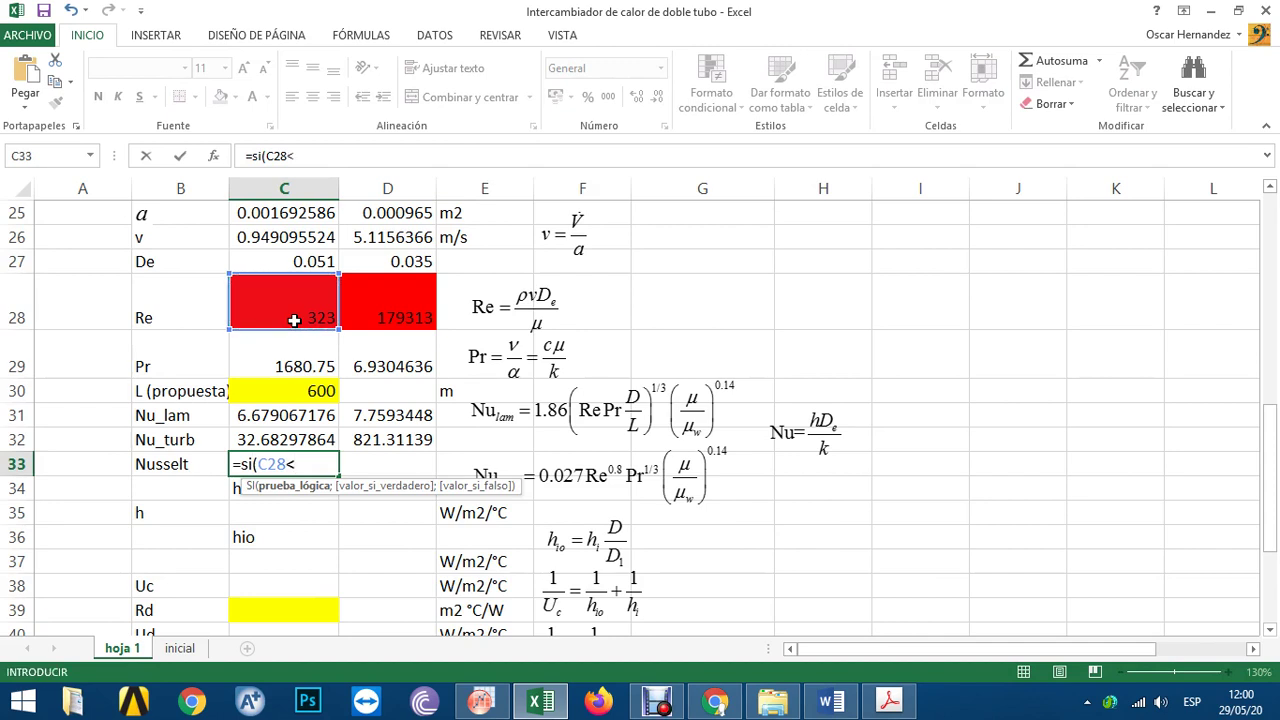
type("2100;")
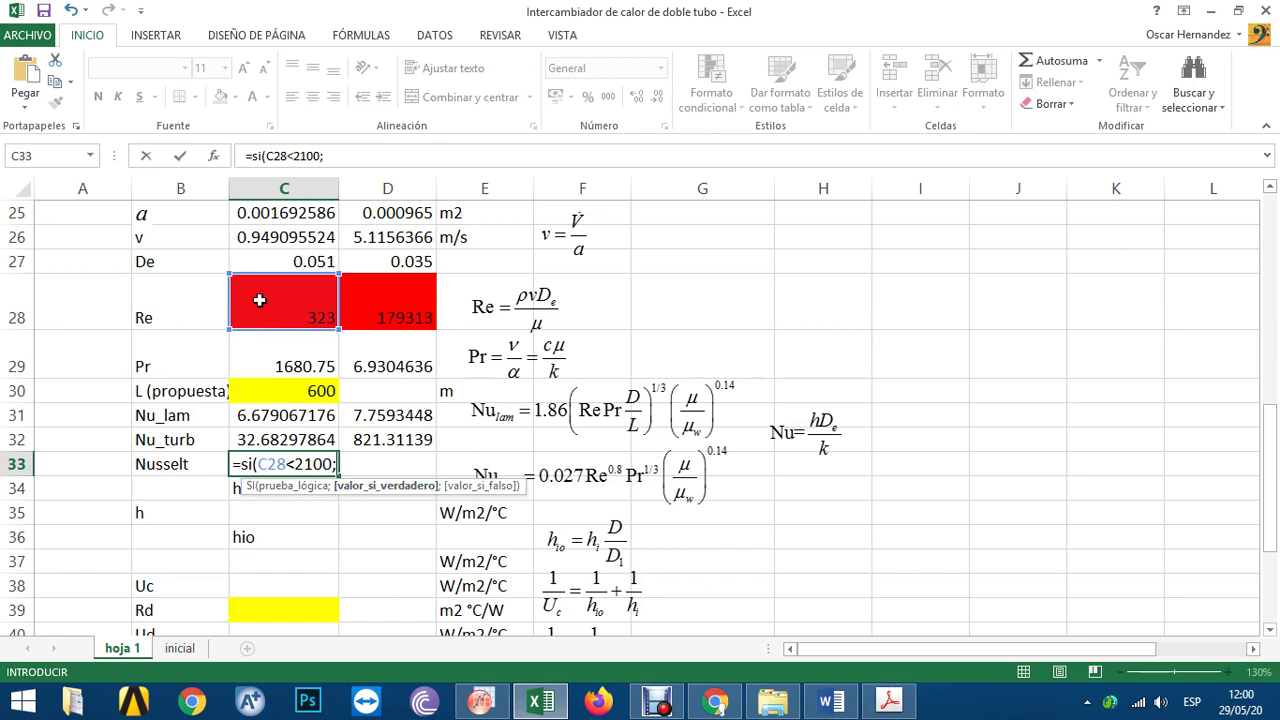
left_click(270, 415)
type(";")
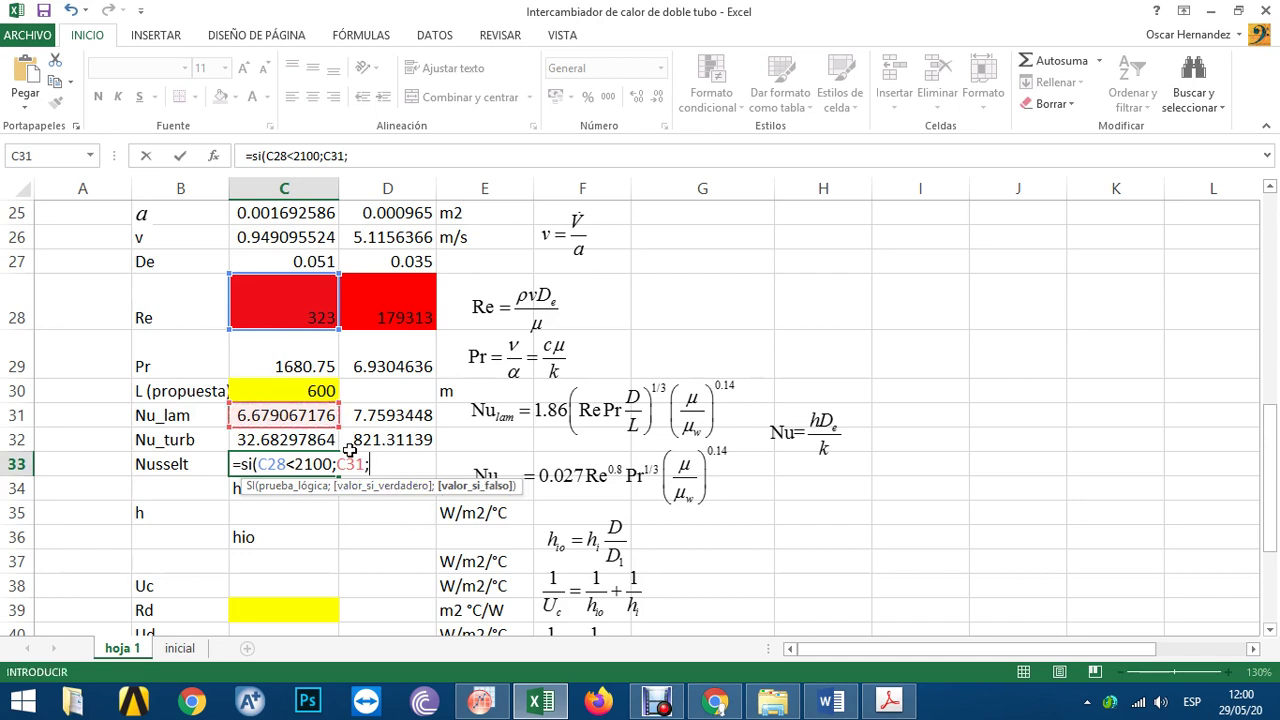
left_click(258, 441)
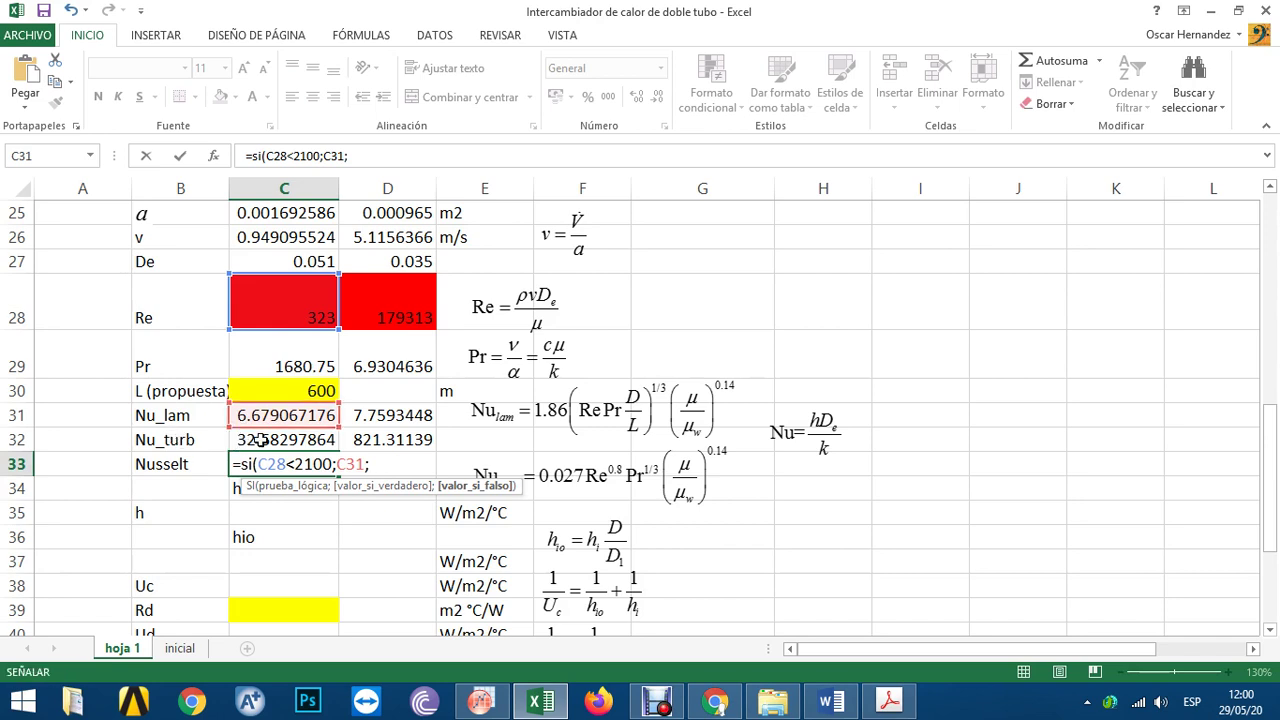
key("Return")
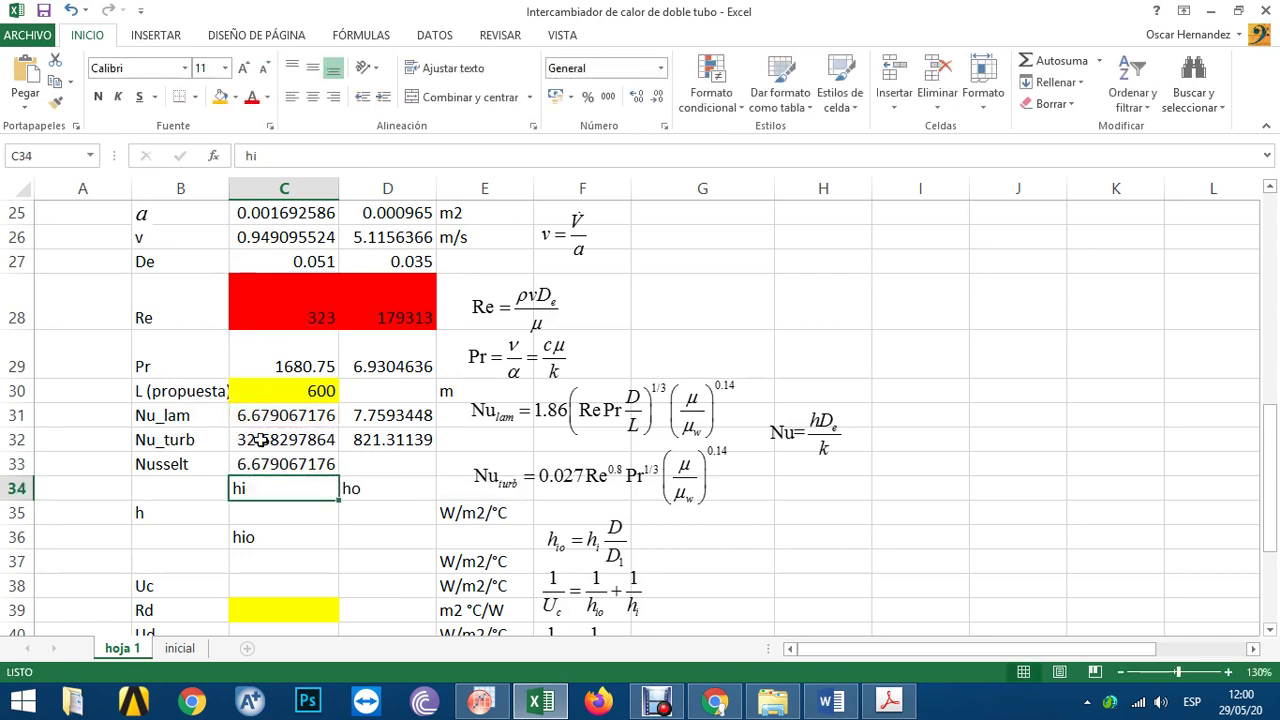
- Copy the conditional Nusselt formula from C33 to D33 and check the choice against the Reynolds numbers in row 28
key("Up")
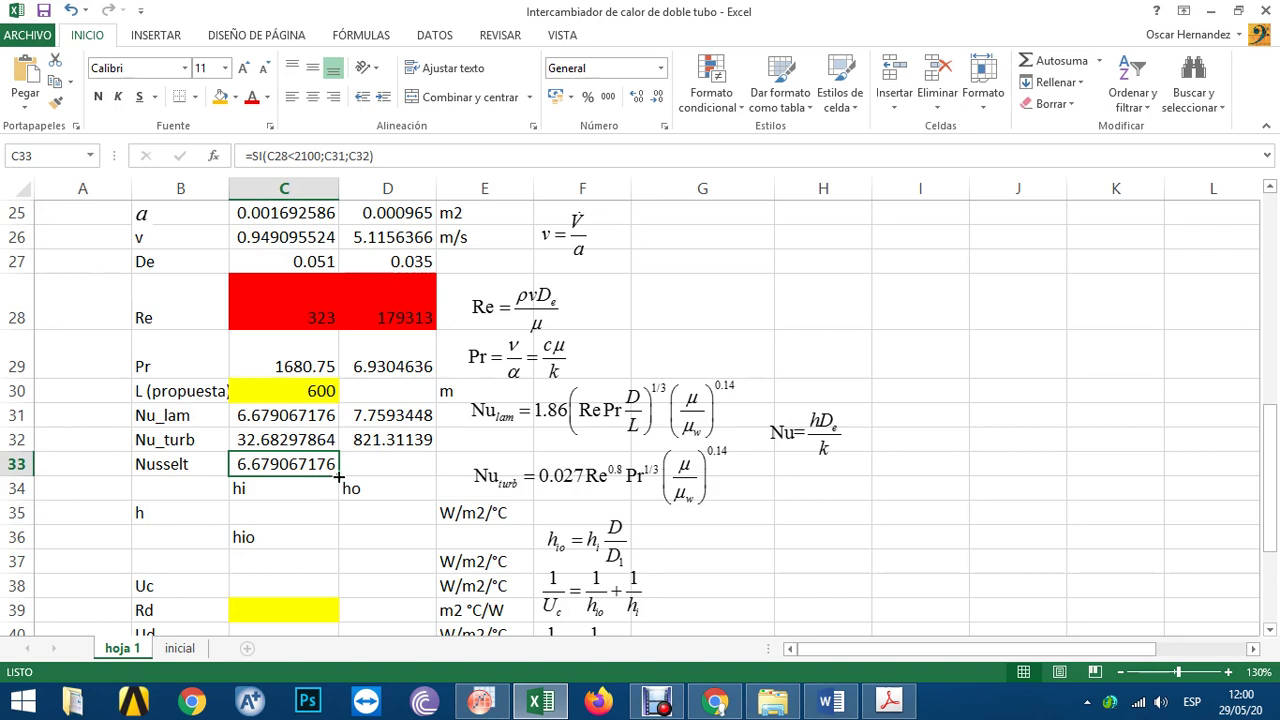
left_click_drag(337, 476, 388, 496)
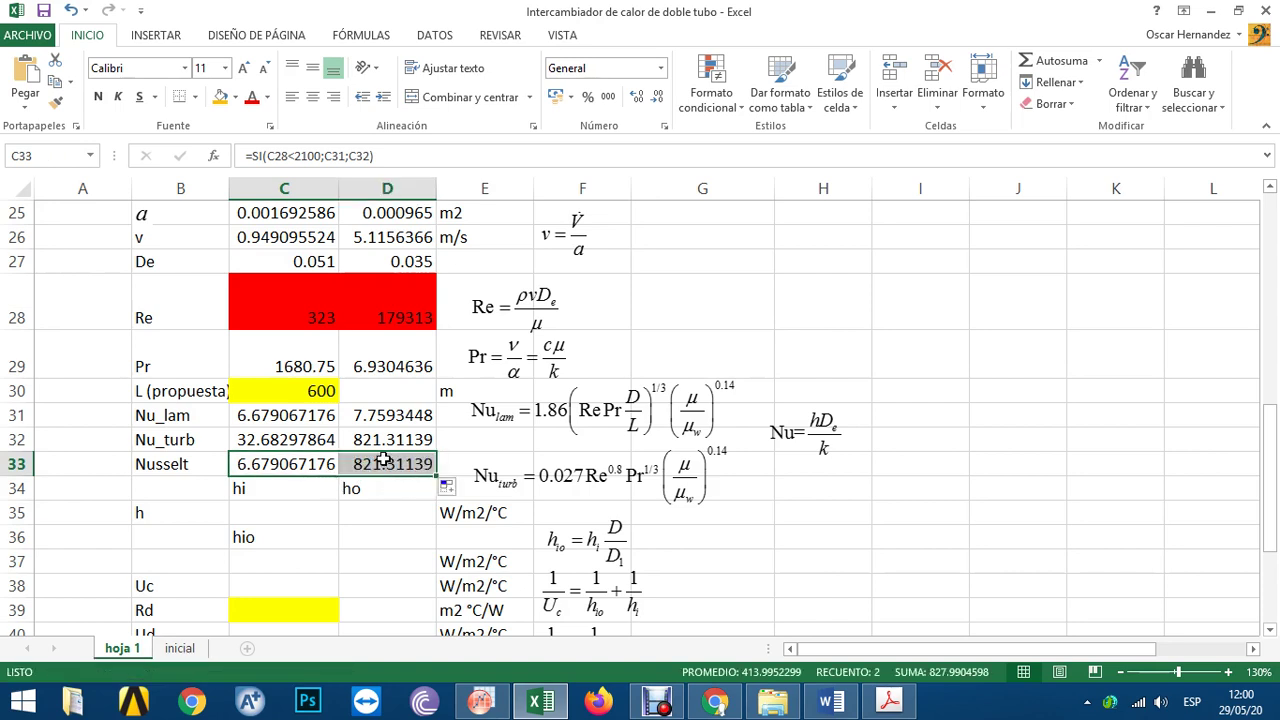
left_click(385, 462)
left_click(372, 438)
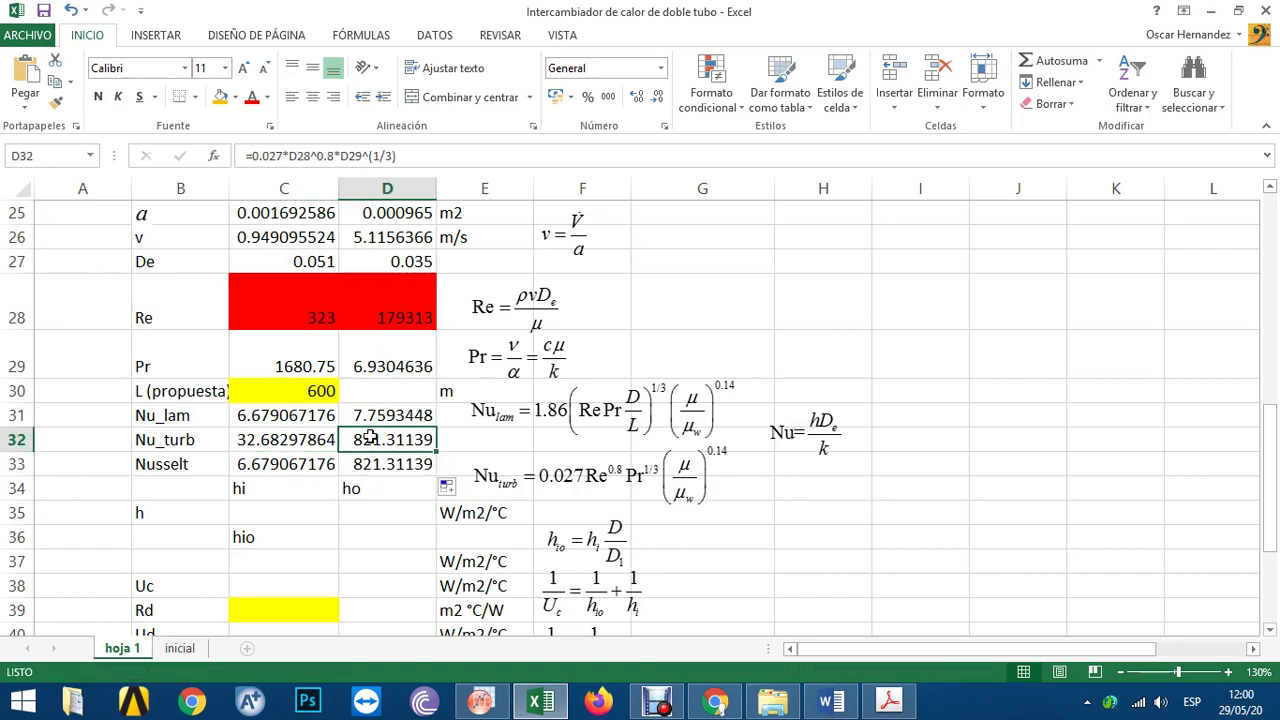
left_click(292, 465)
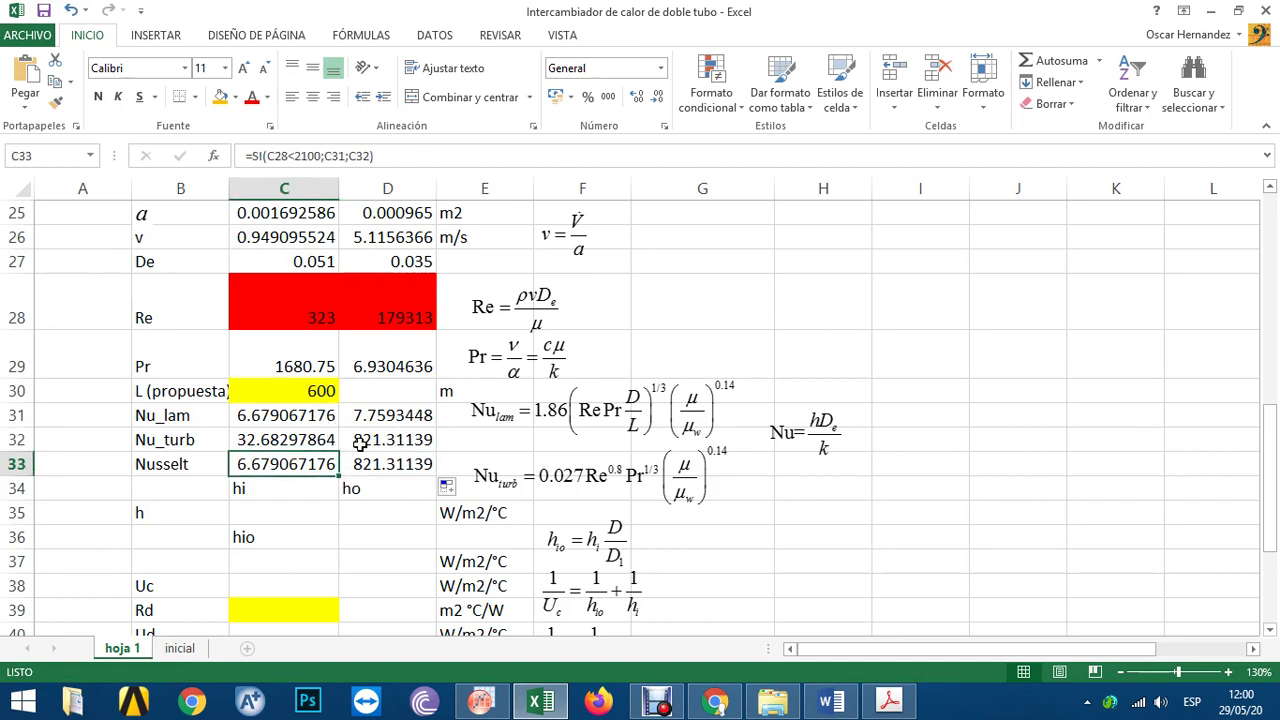
left_click_drag(337, 466, 418, 464)
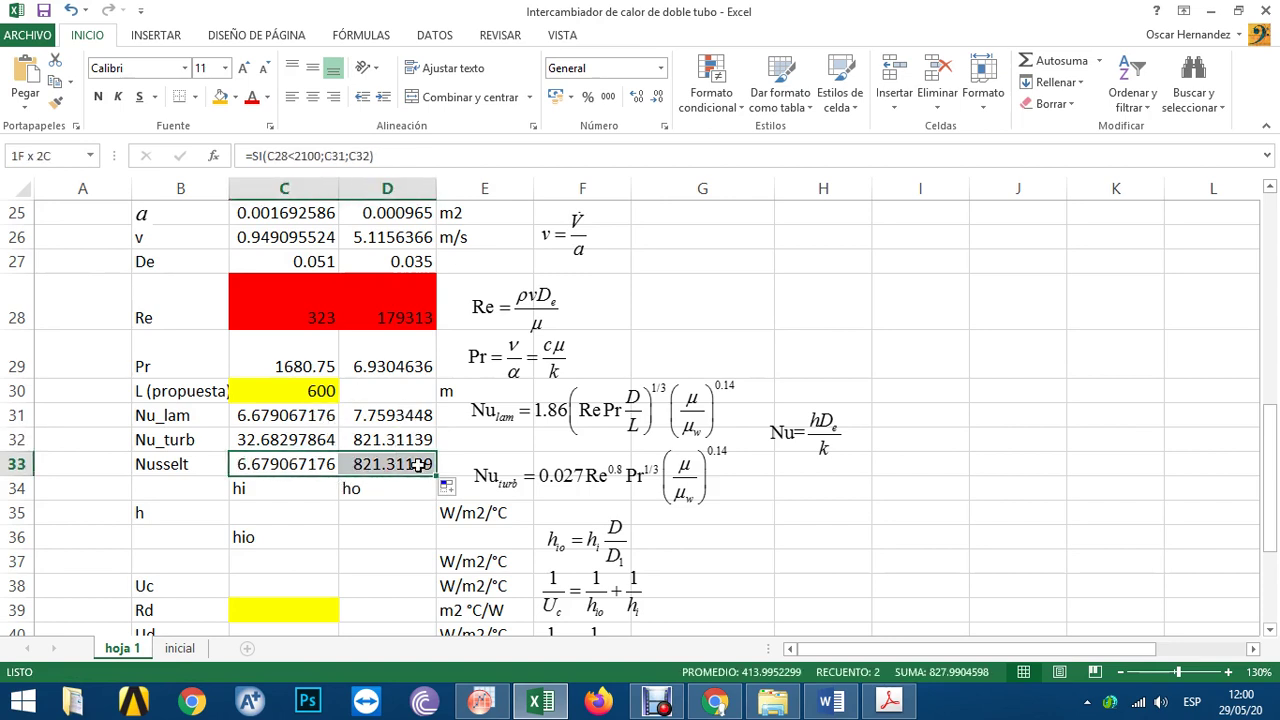
left_click(283, 300)
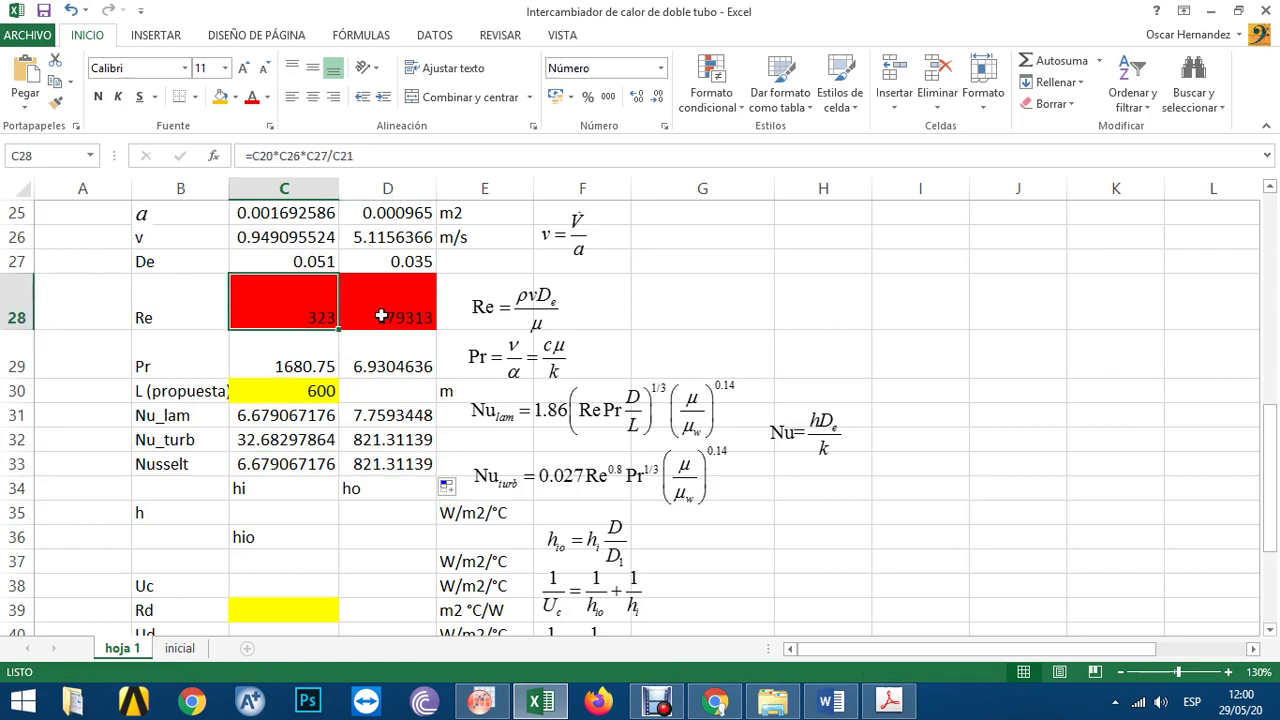
left_click(946, 419)
- Calculate the annulus heat transfer coefficient h in C35 from the Nusselt definition with =C33*C22/C27
scroll(944, 421, "down", 1)
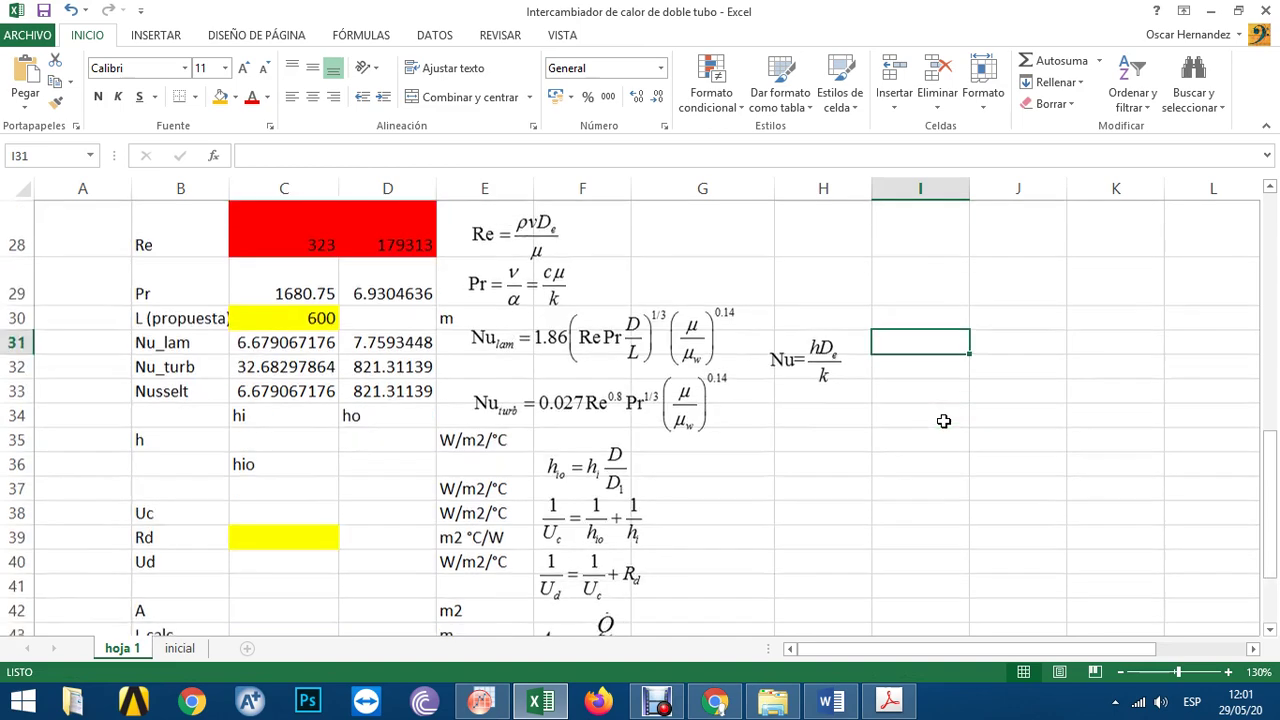
scroll(944, 421, "down", 1)
scroll(944, 421, "up", 1)
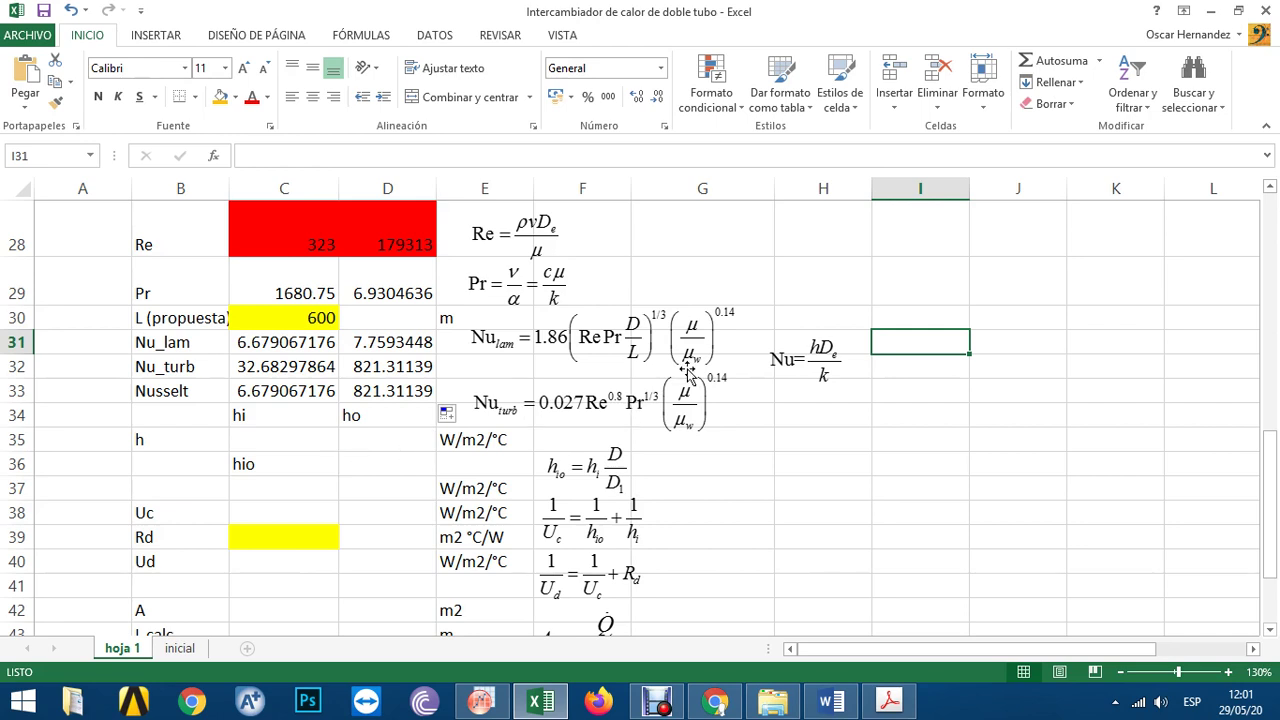
left_click(788, 358)
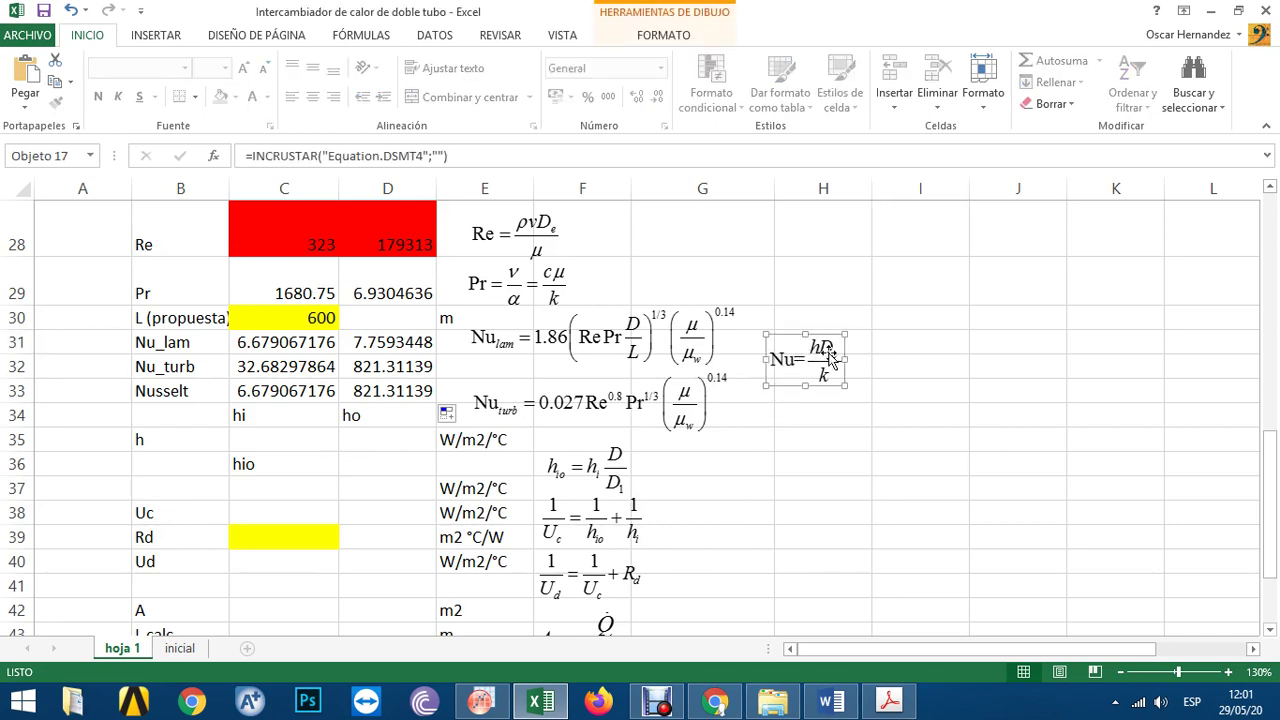
left_click(280, 442)
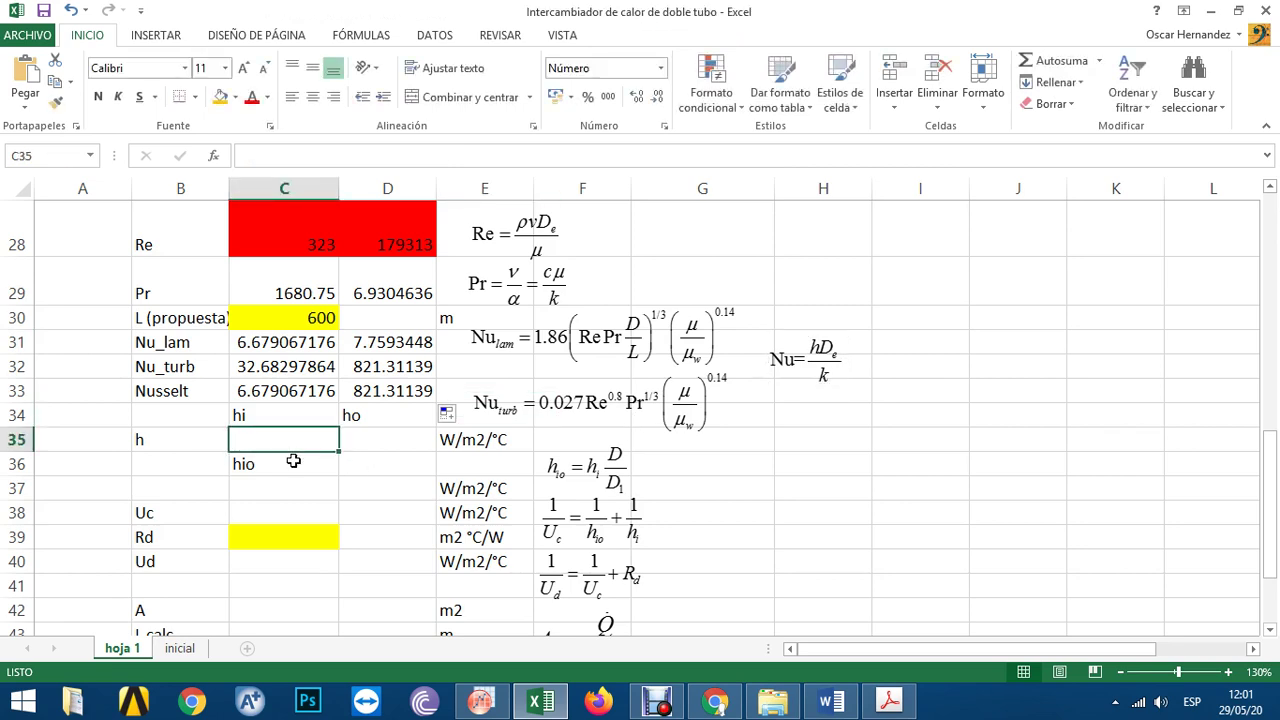
type("=")
left_click(310, 391)
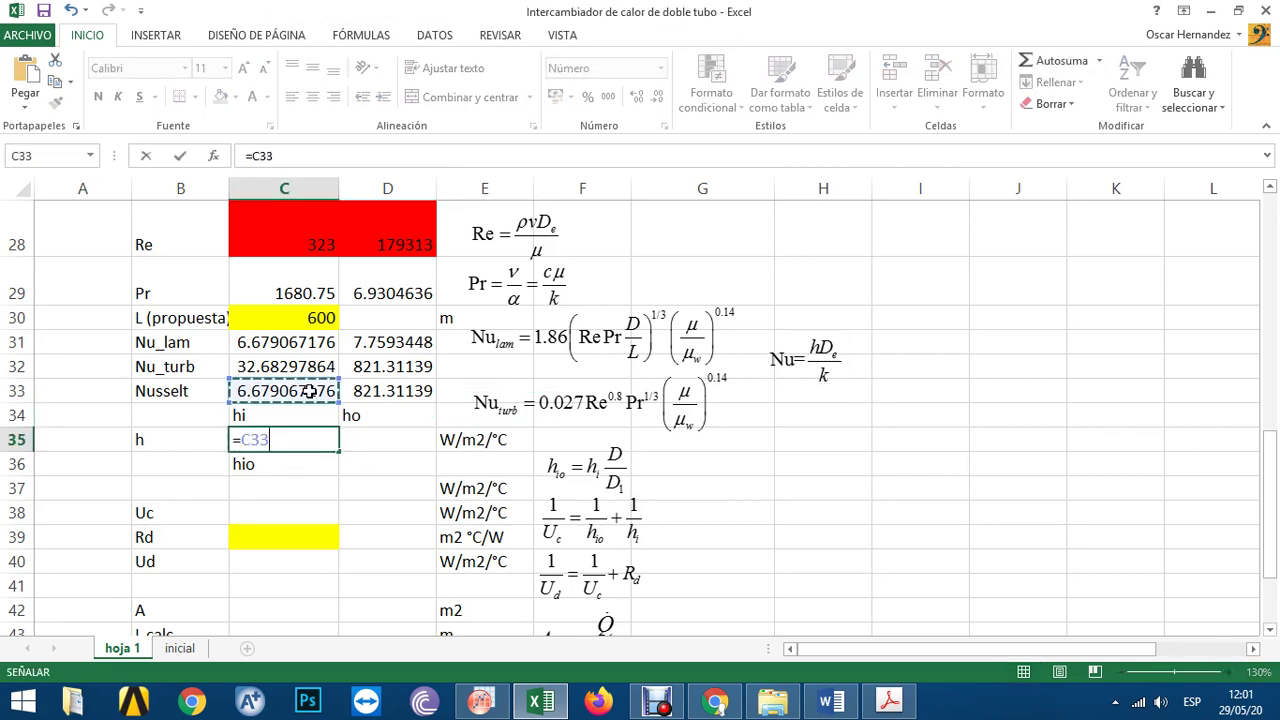
type("*")
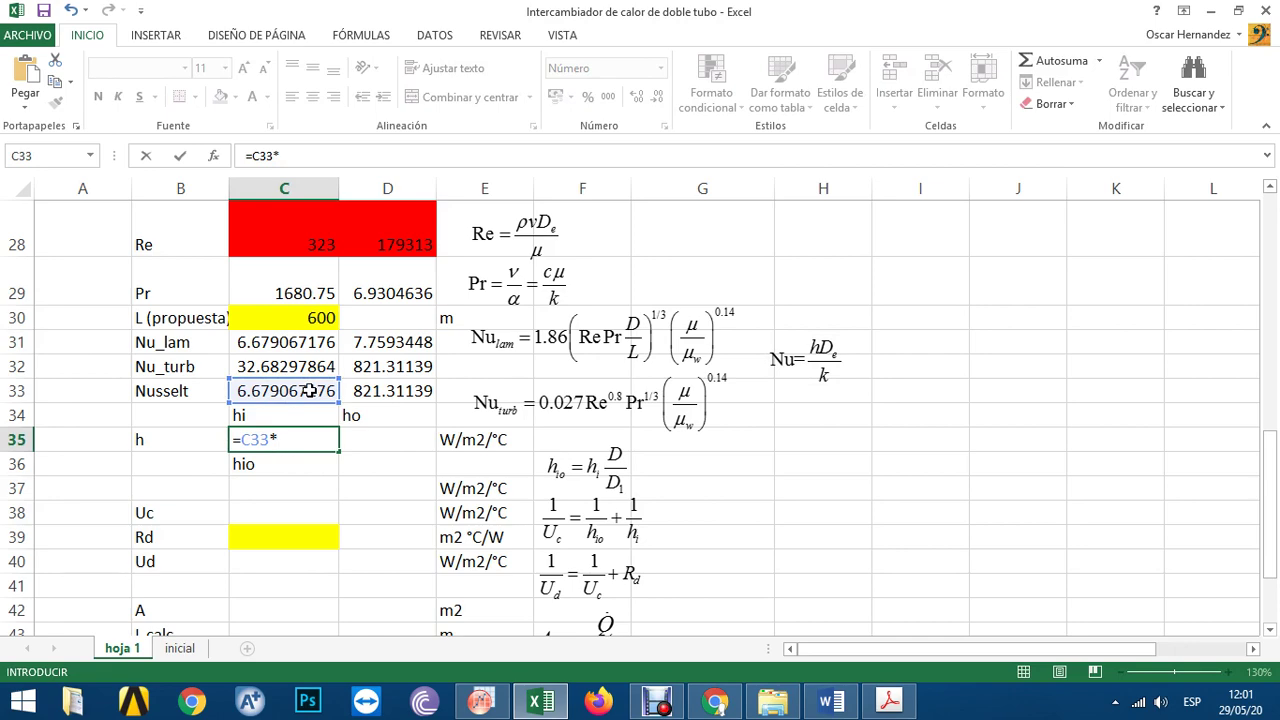
scroll(309, 389, "up", 3)
left_click(295, 284)
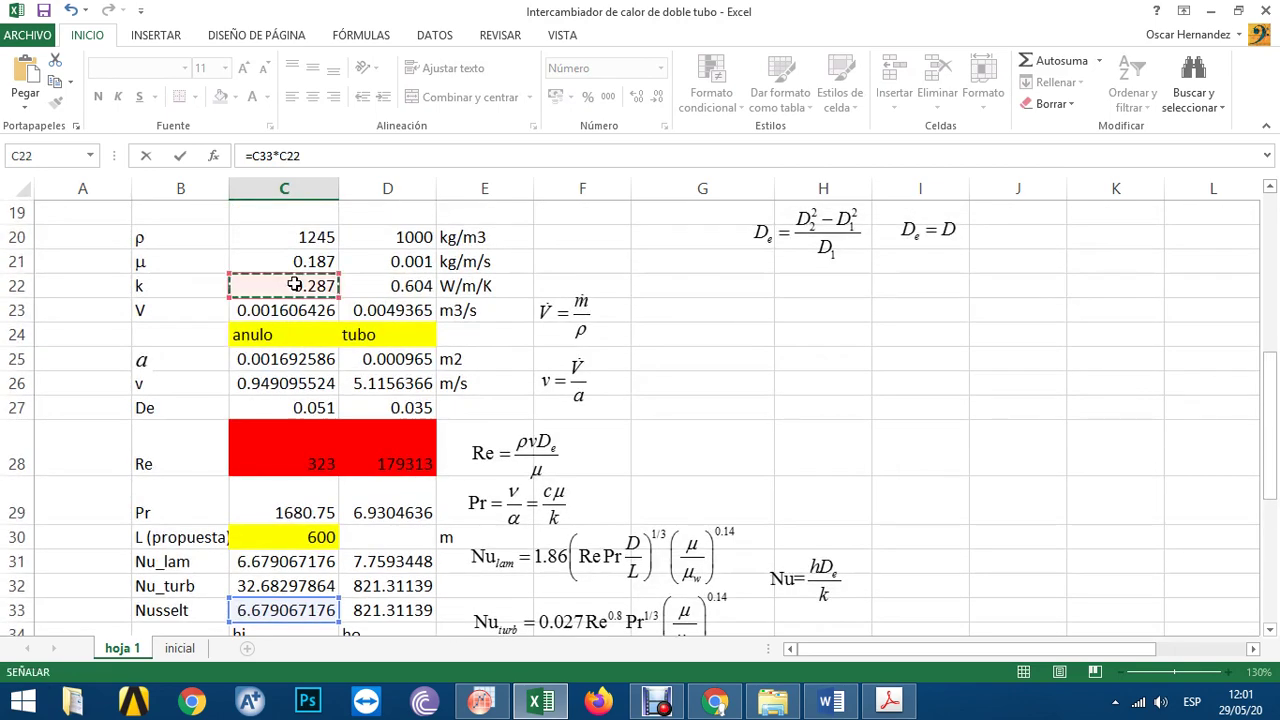
type("/")
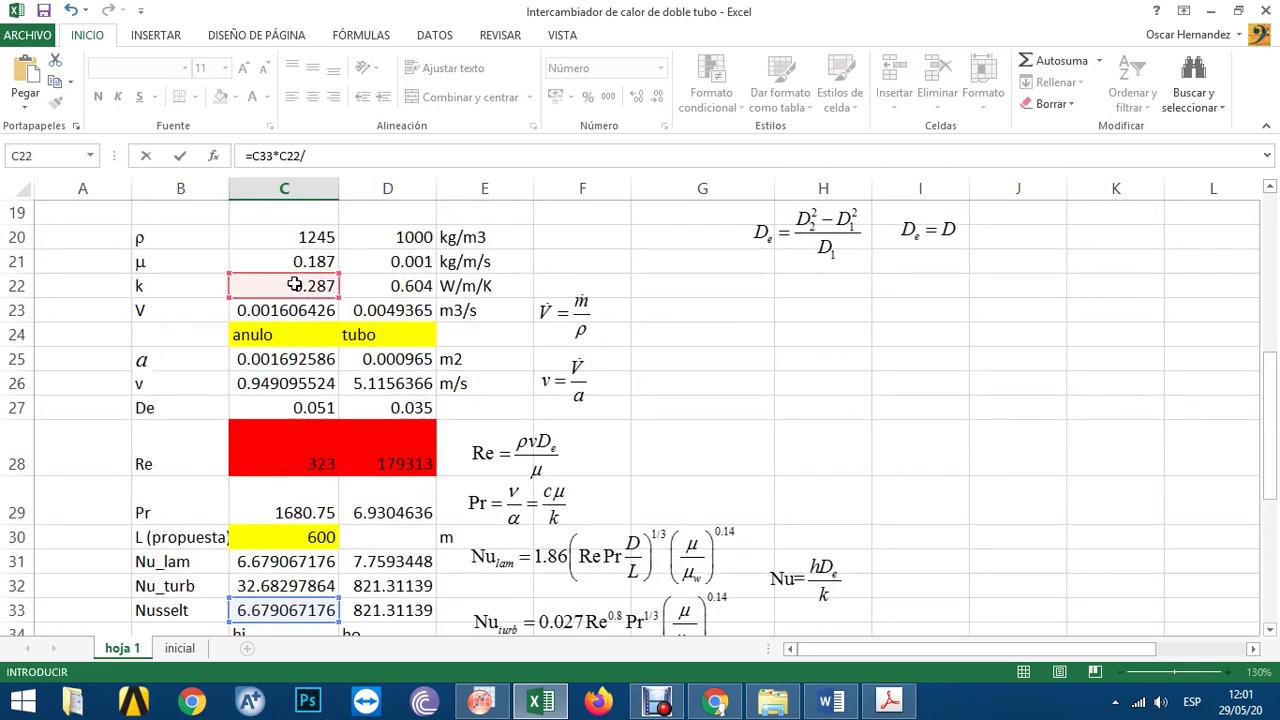
left_click(291, 408)
key("Return")
- Copy the heat transfer coefficient formula from C35 to D35 and compare the formulas in both cells
scroll(298, 520, "down", 2)
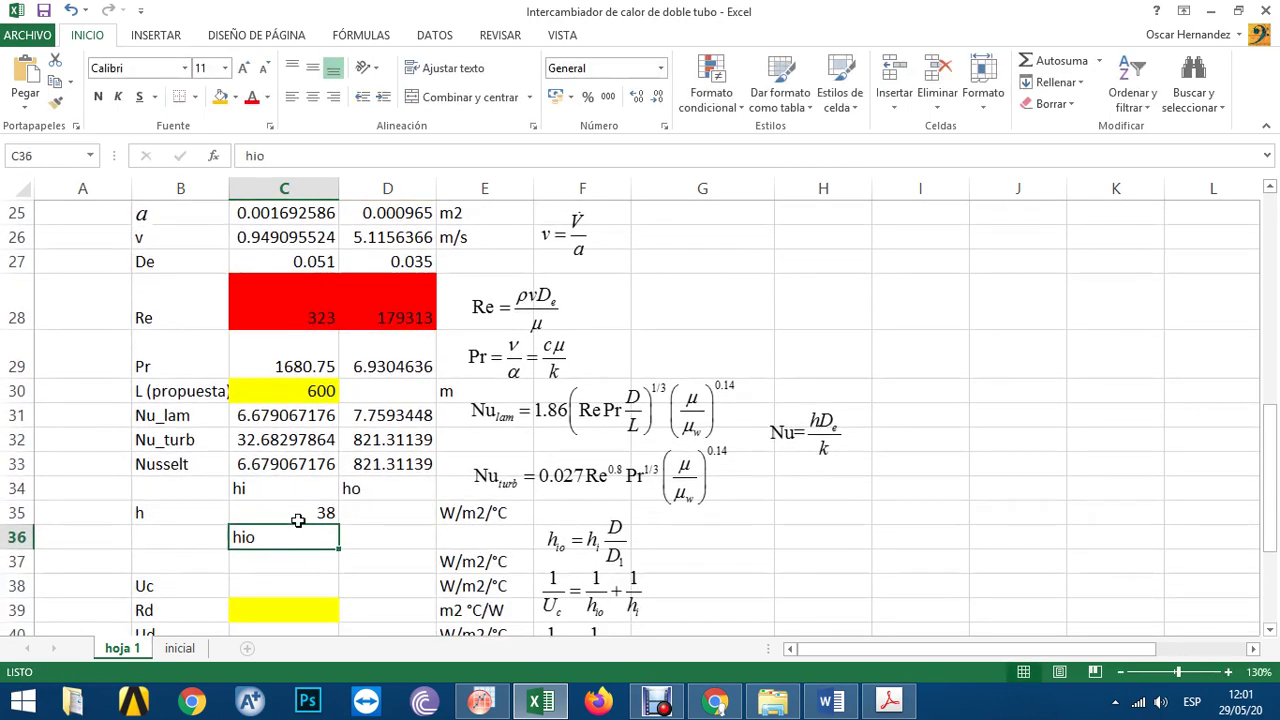
left_click(312, 514)
left_click_drag(339, 525, 393, 518)
left_click(360, 532)
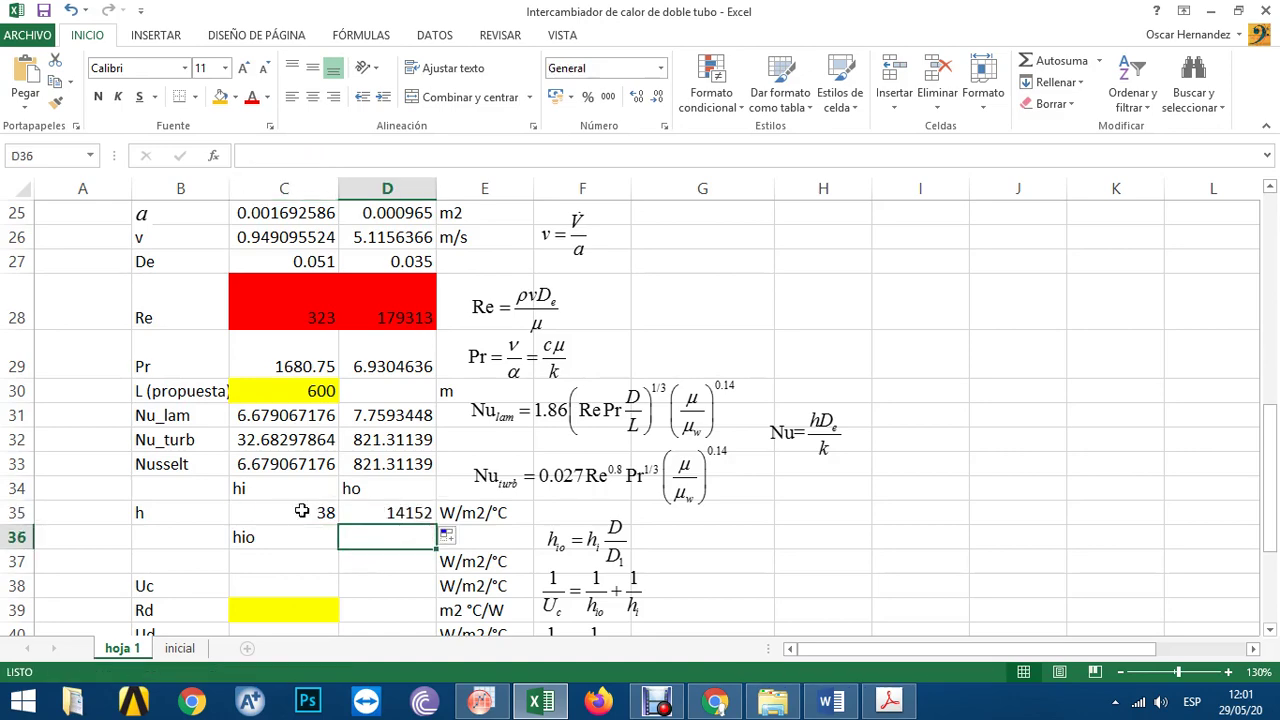
left_click(301, 511)
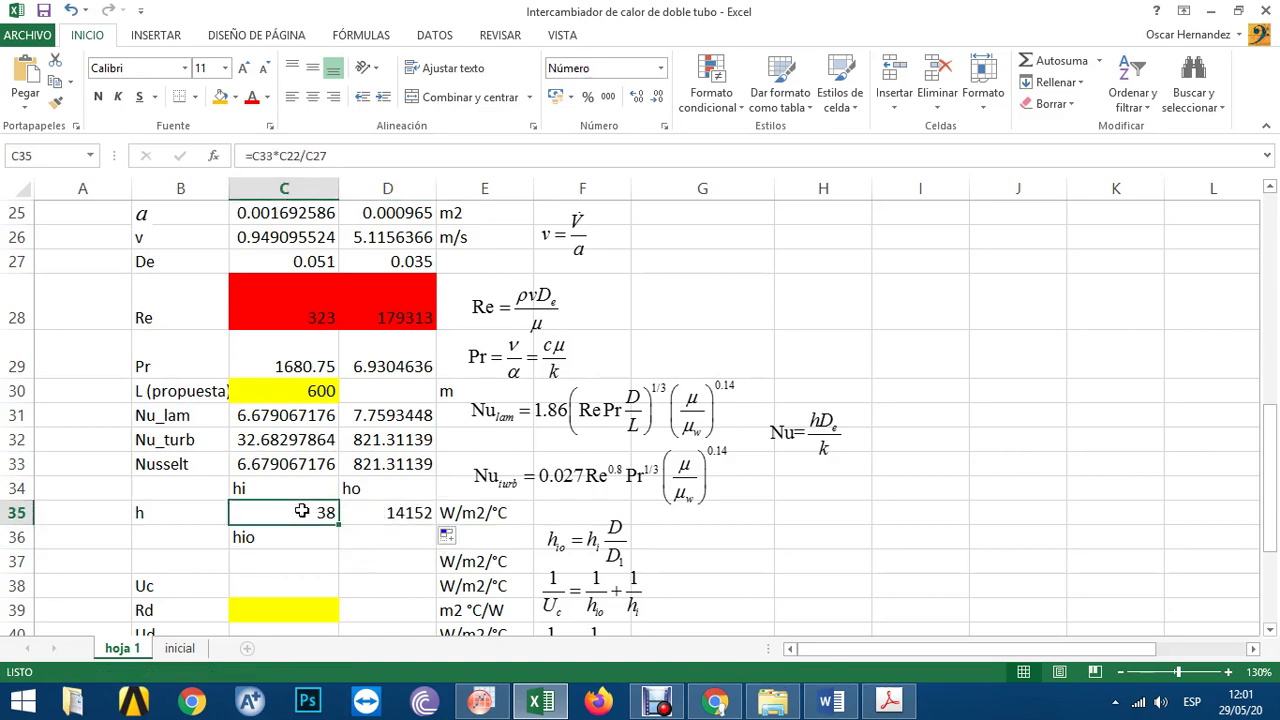
scroll(301, 511, "down", 3)
scroll(286, 503, "up", 1)
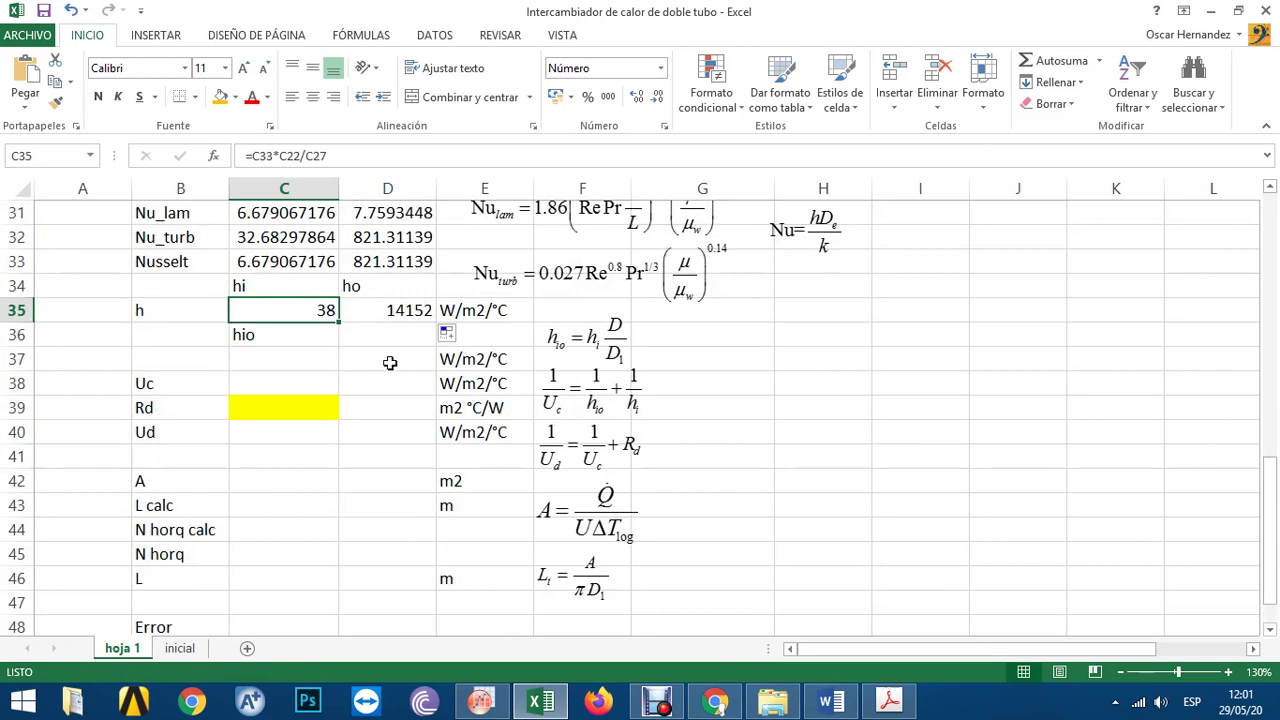
left_click(398, 314)
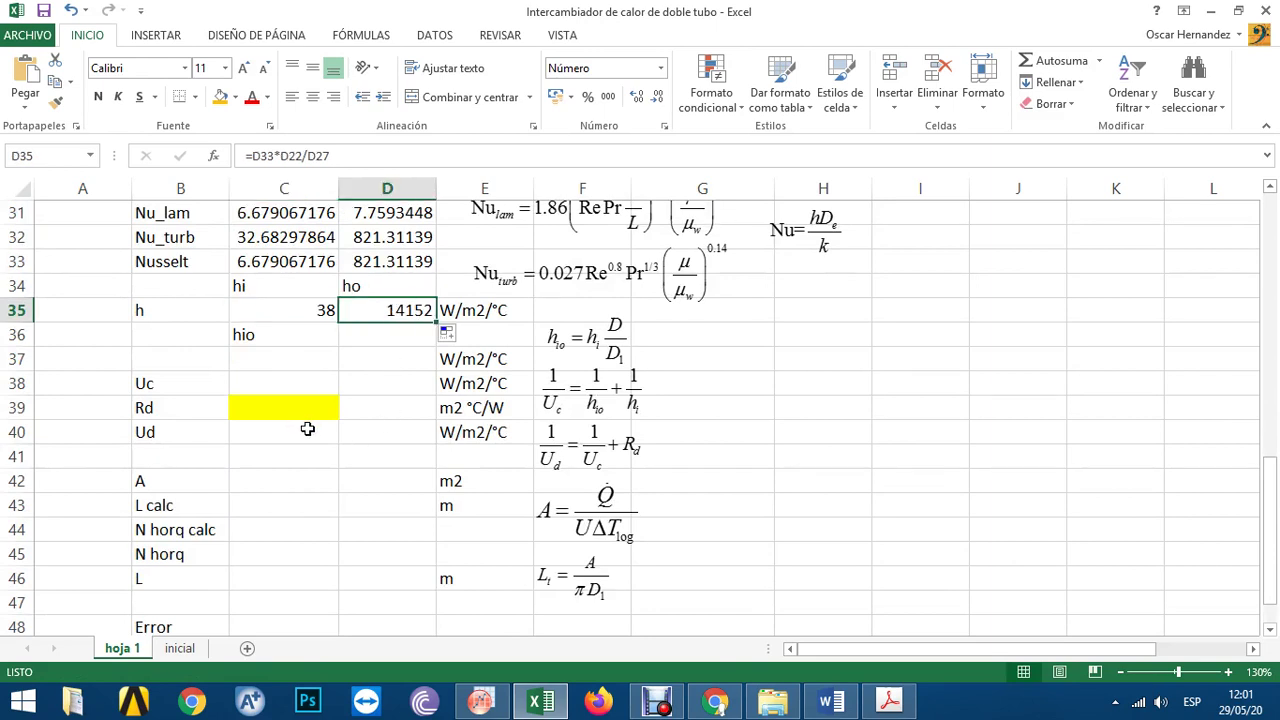
left_click(289, 307)
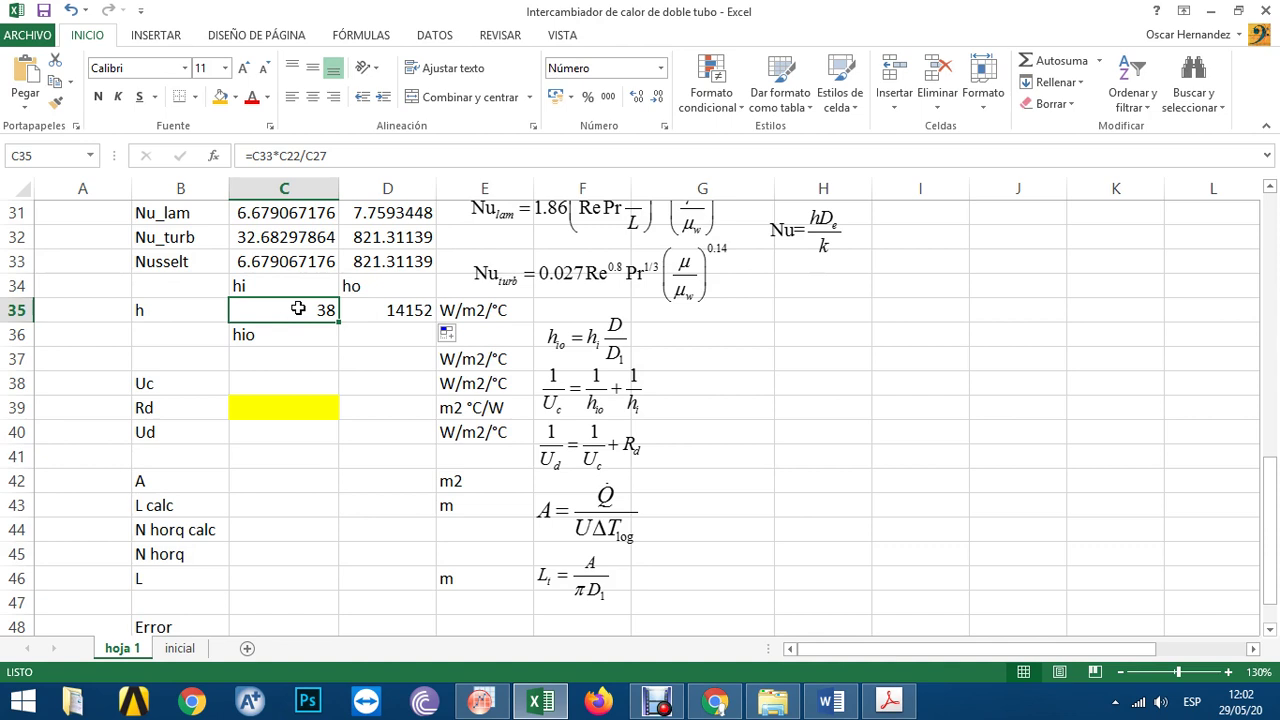
left_click(386, 312)
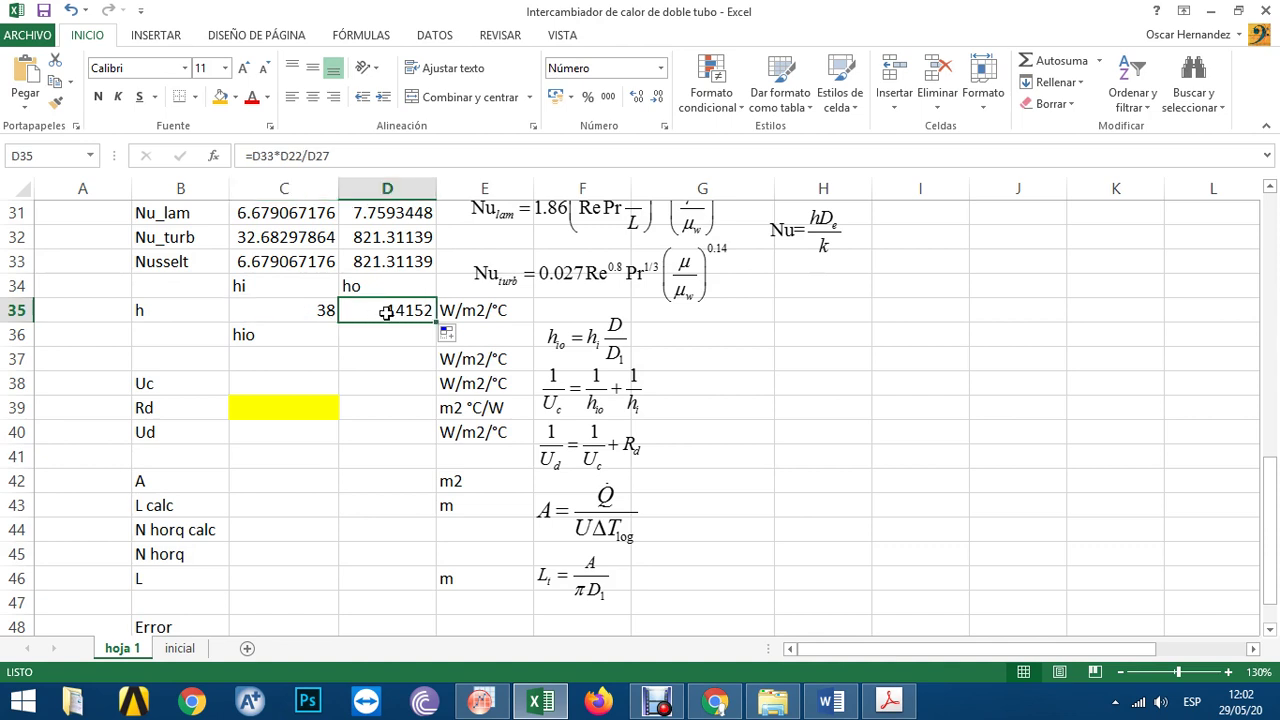
- Calculate the corrected coefficient hio in C37 from the inner pipe's diameters with =C35*I13/I14
left_click(284, 353)
type("=")
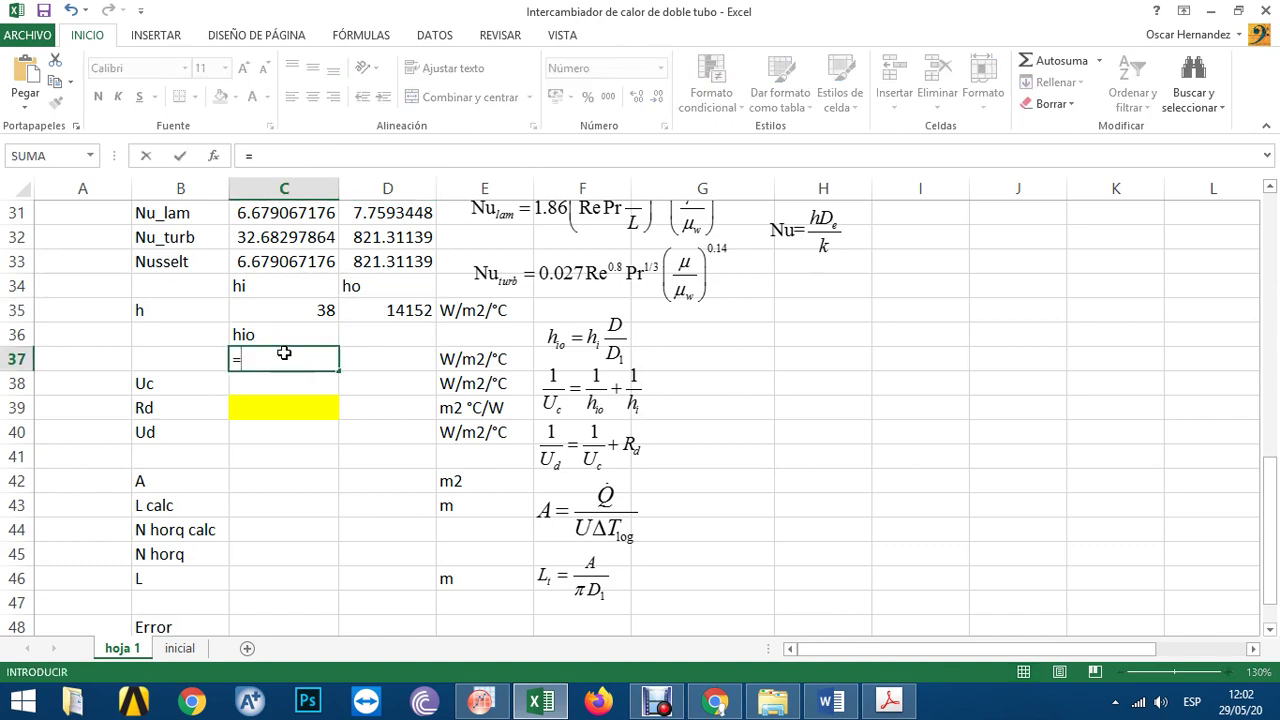
left_click(306, 309)
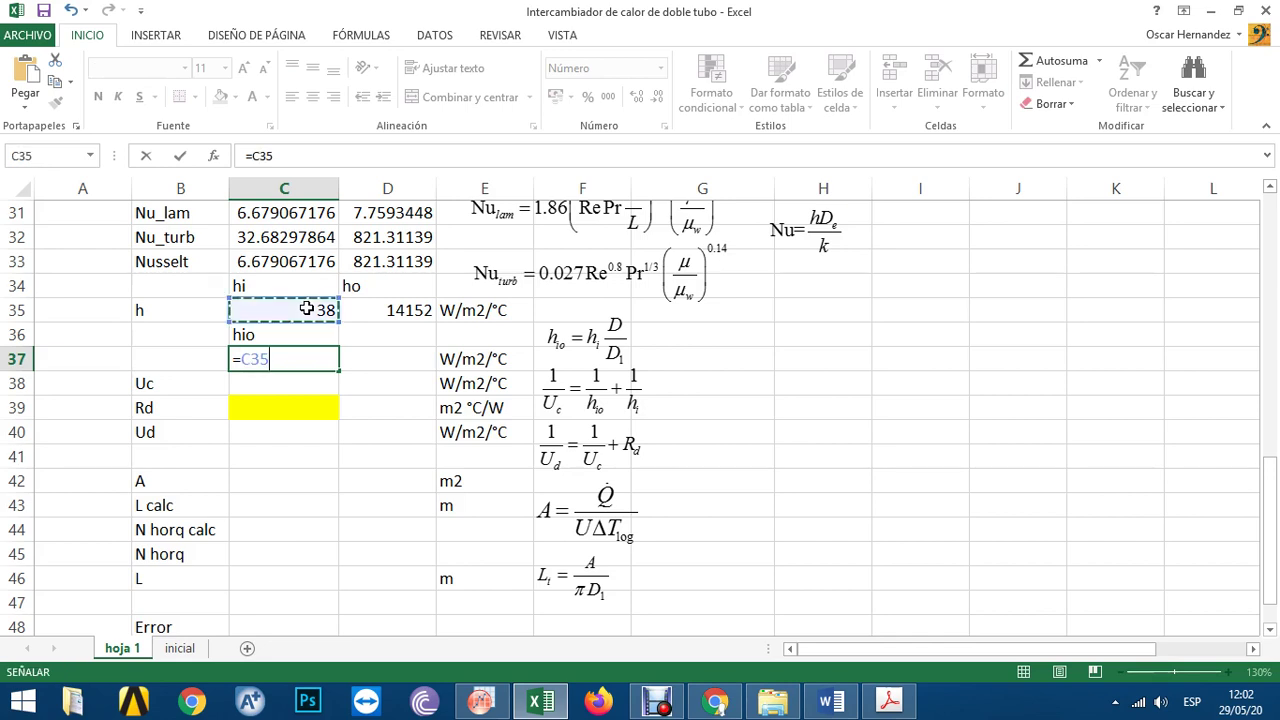
type("*")
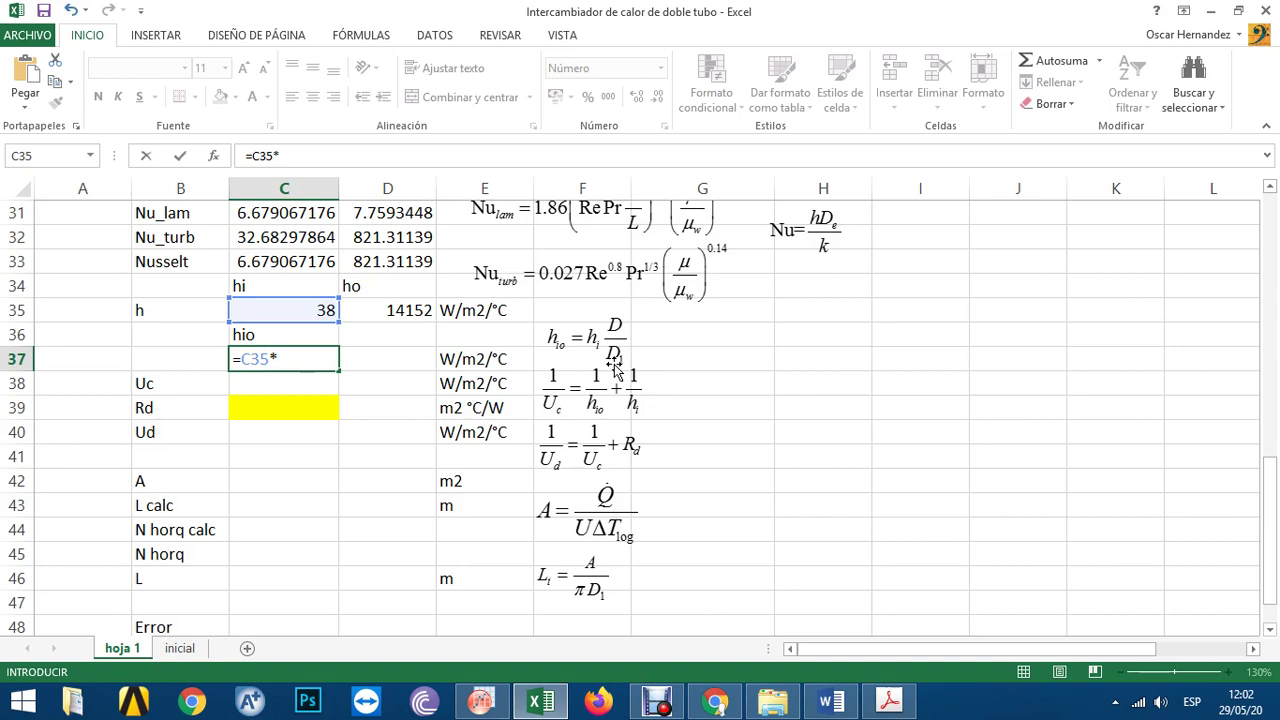
scroll(616, 370, "up", 6)
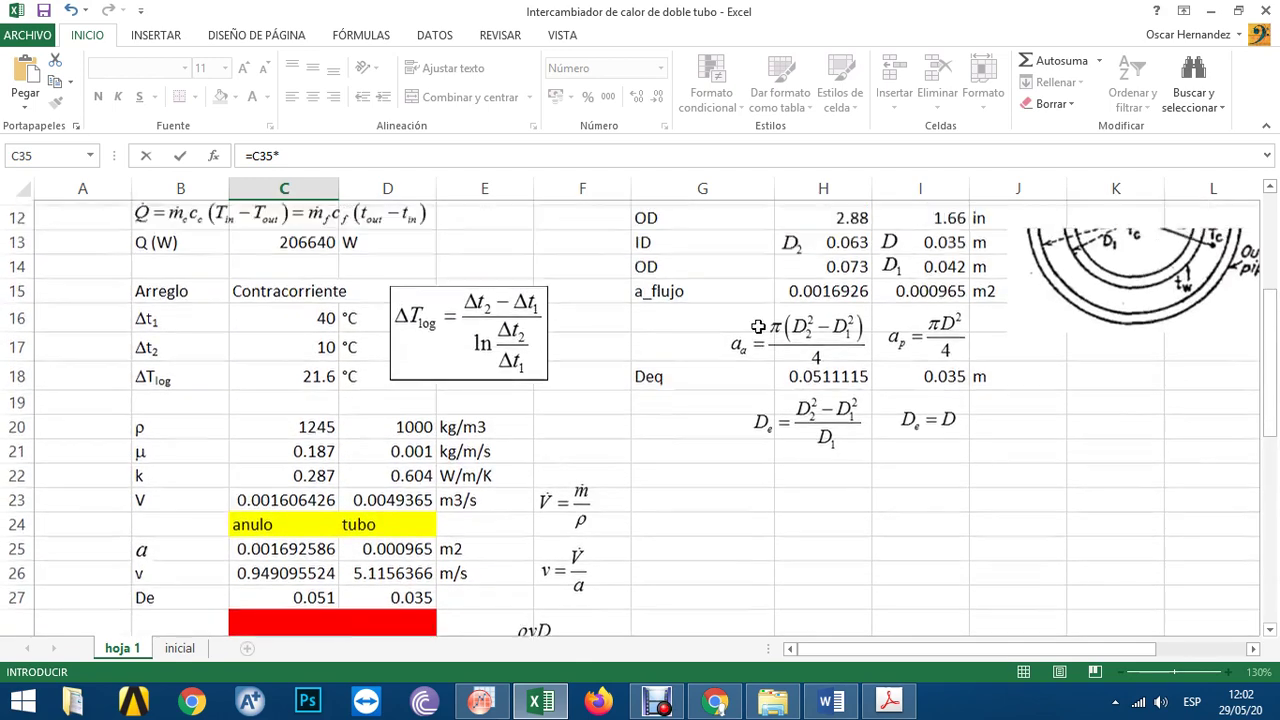
scroll(758, 327, "up", 1)
left_click(950, 290)
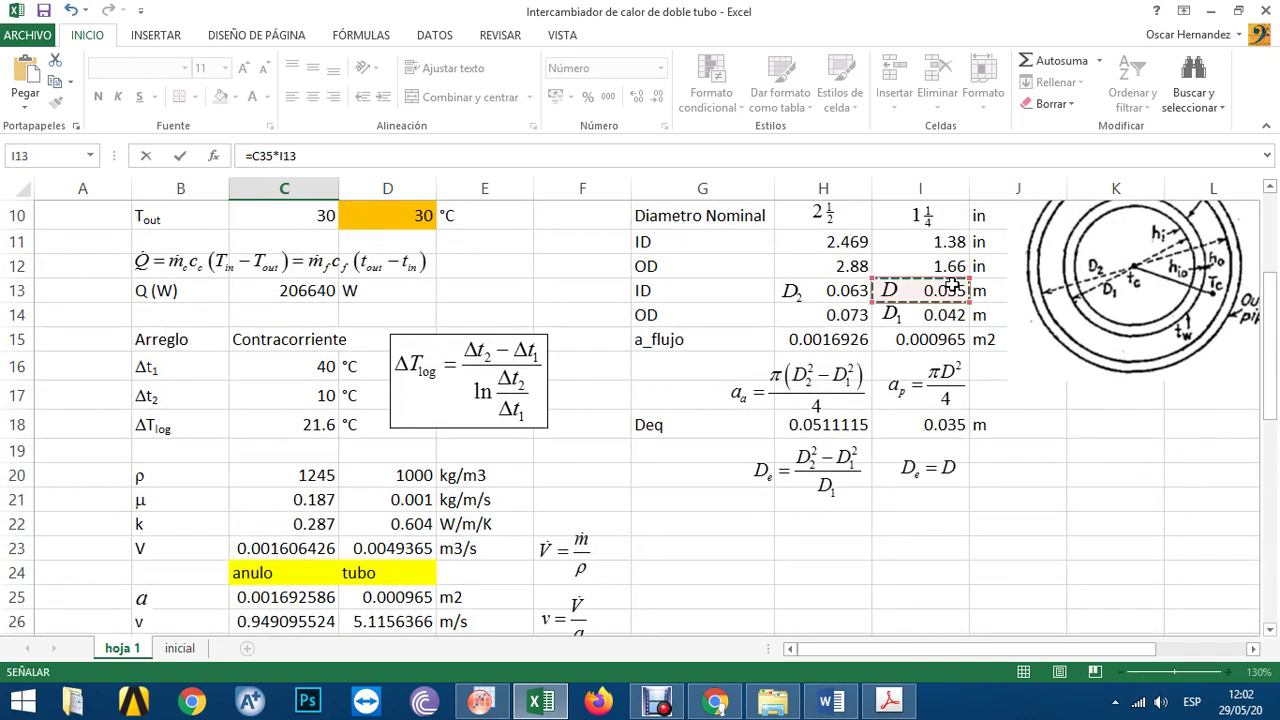
type("/")
left_click(944, 314)
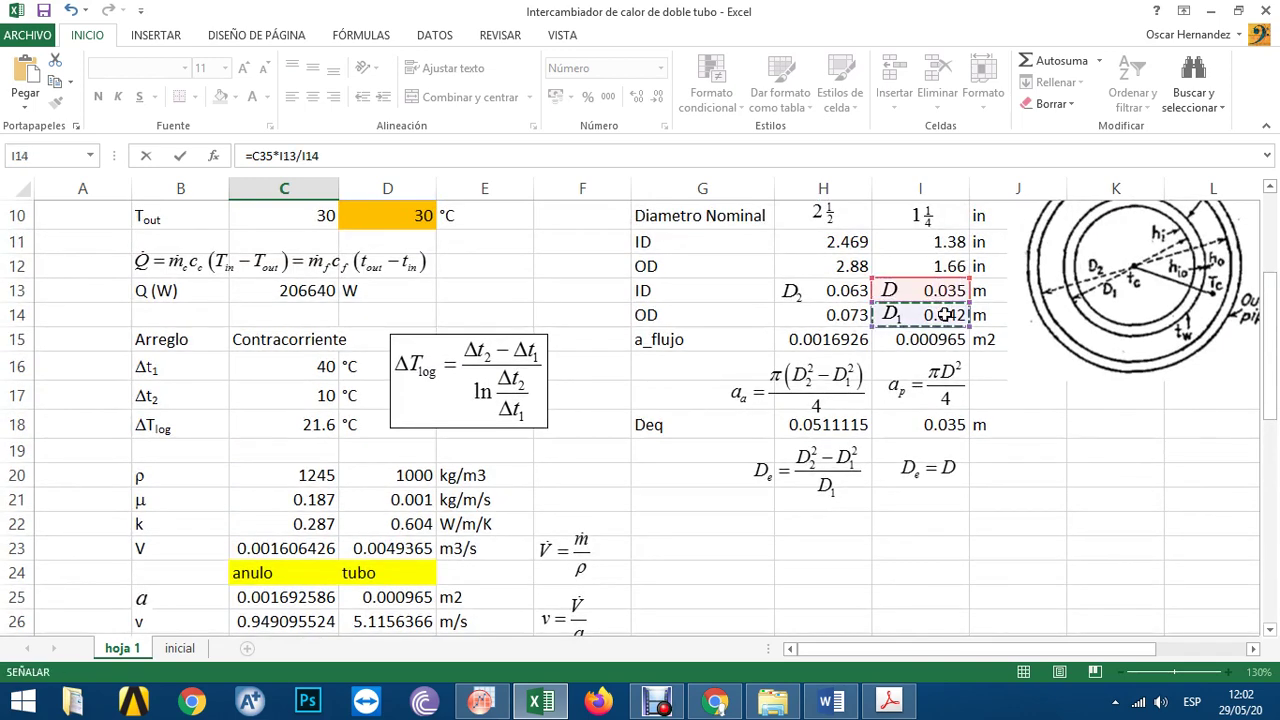
key("Return")
scroll(944, 300, "down", 8)
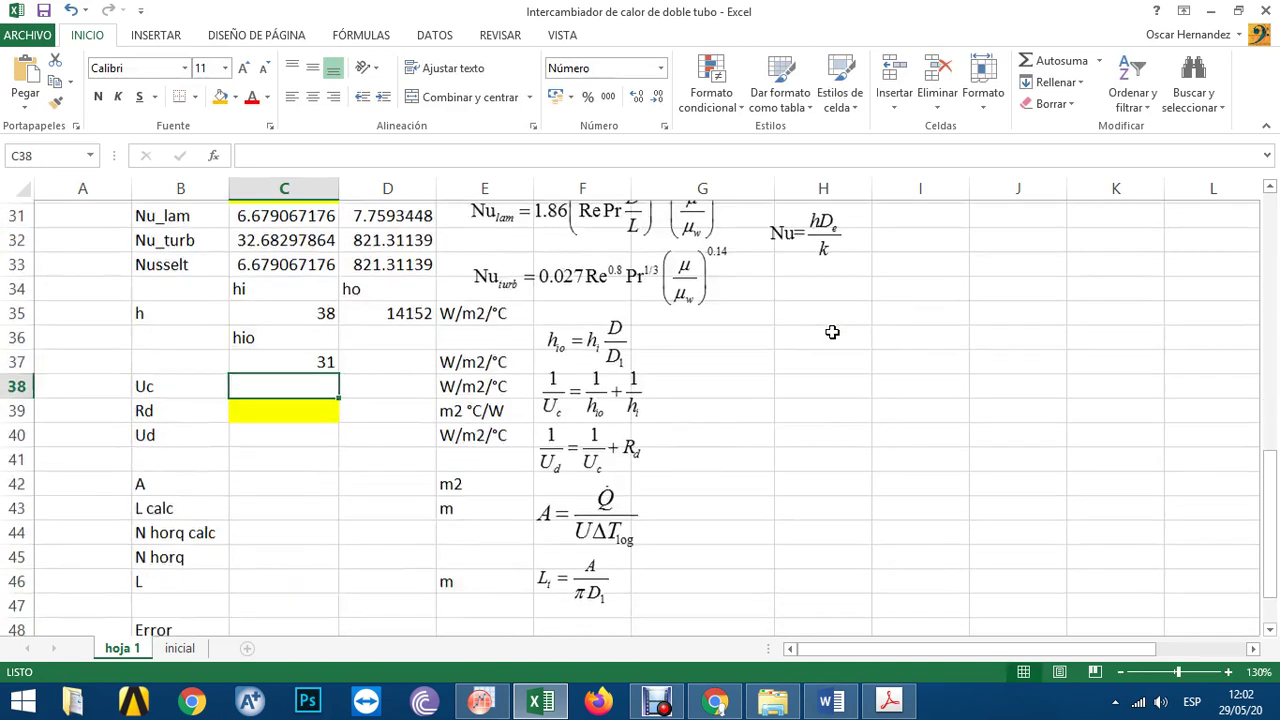
left_click(327, 312)
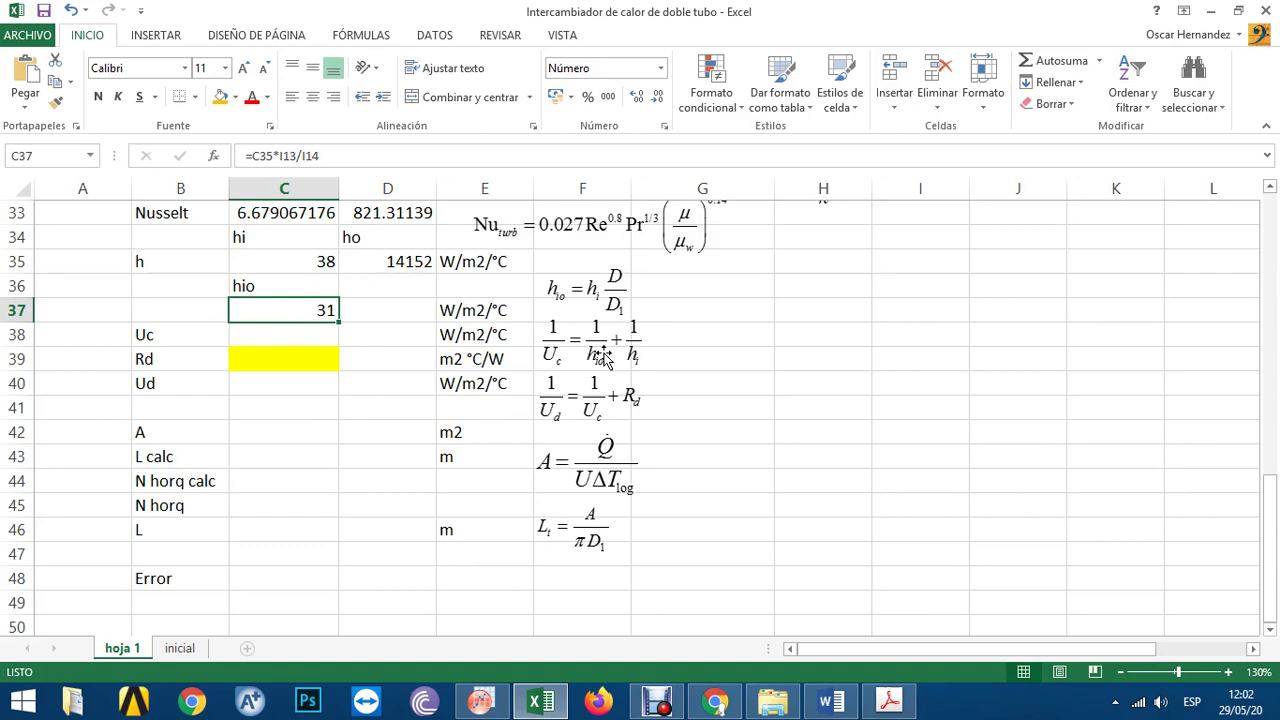
- Calculate the clean overall coefficient Uc in C38 with =1/(1/C37+1/D35)
left_click(286, 333)
type("=")
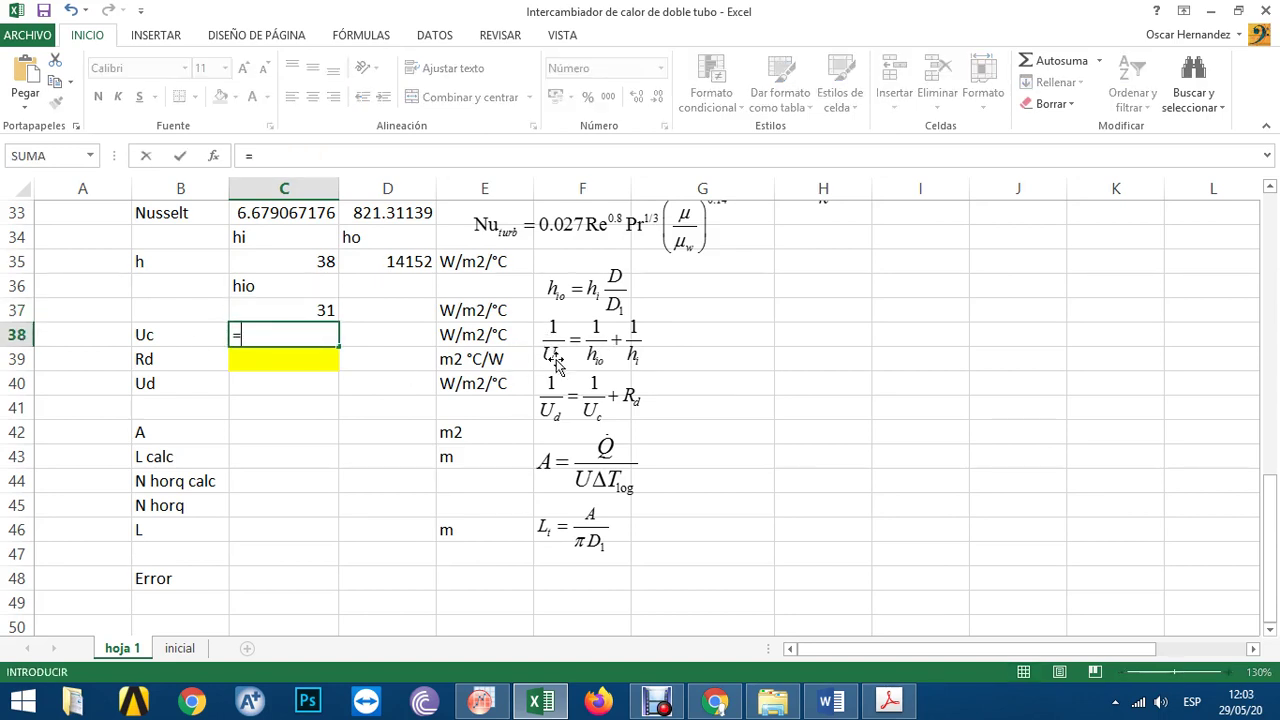
type("1/(1/")
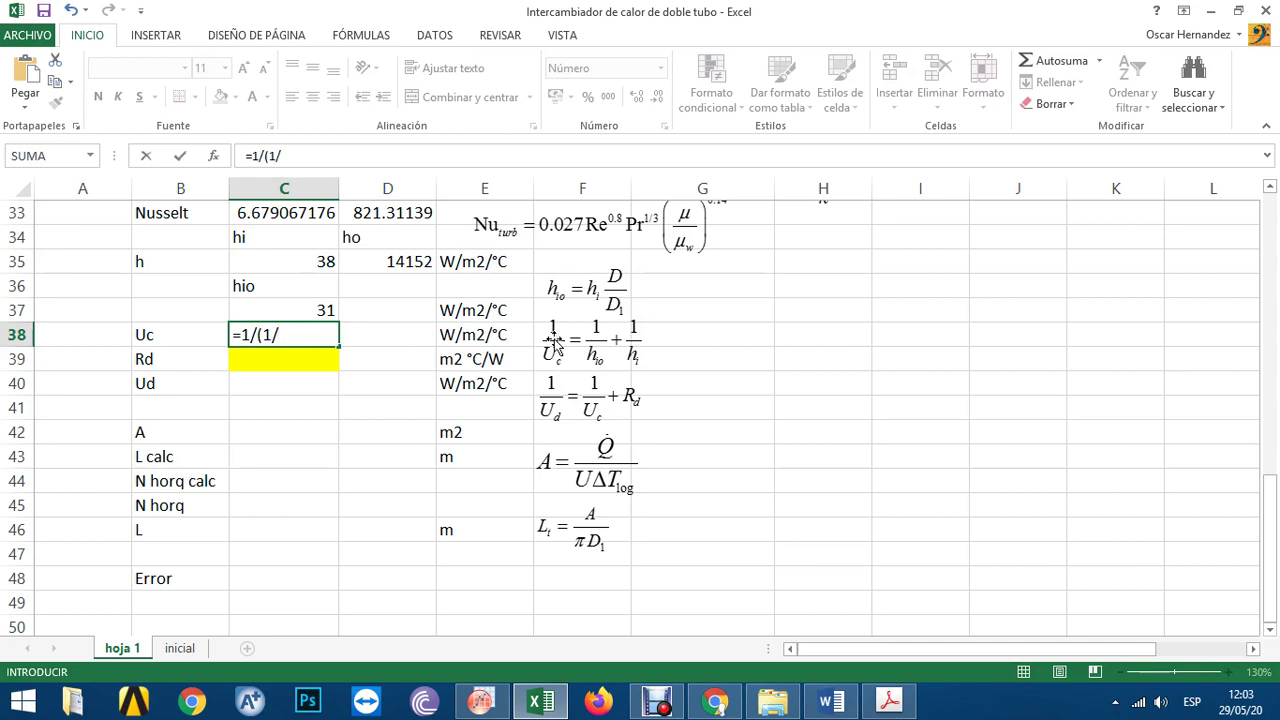
left_click(295, 301)
type("+")
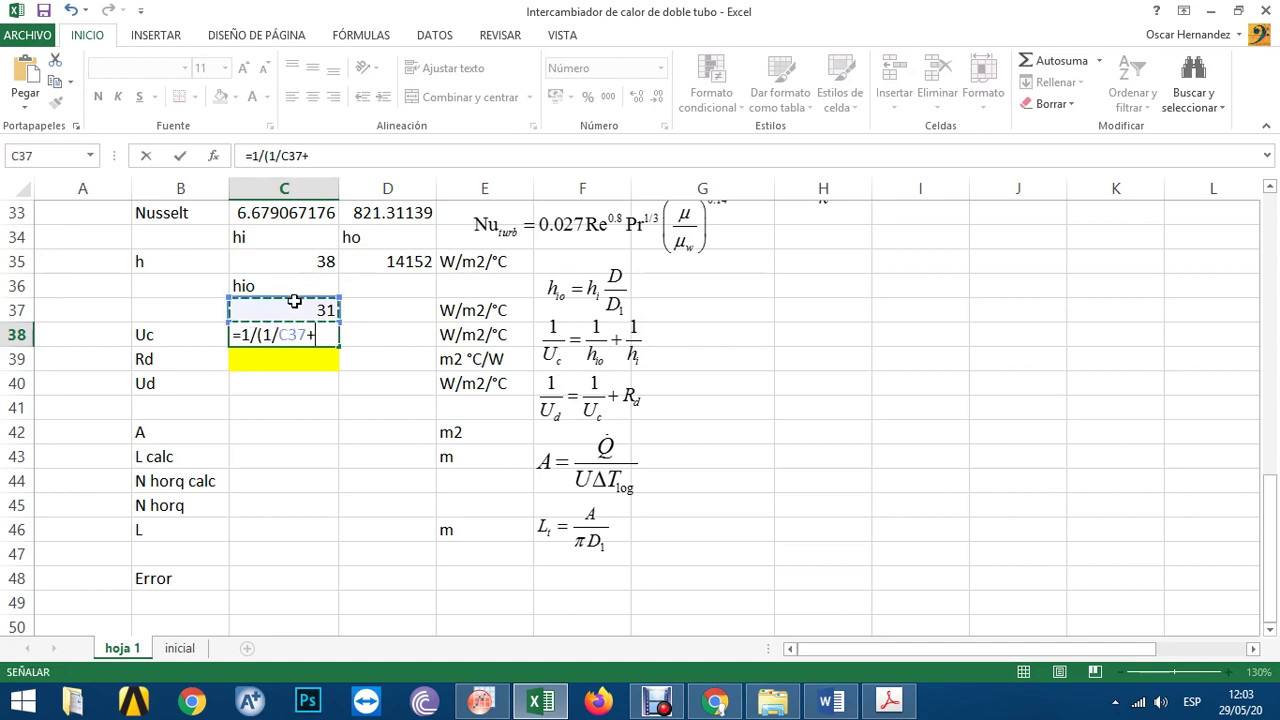
type("1/")
left_click(402, 259)
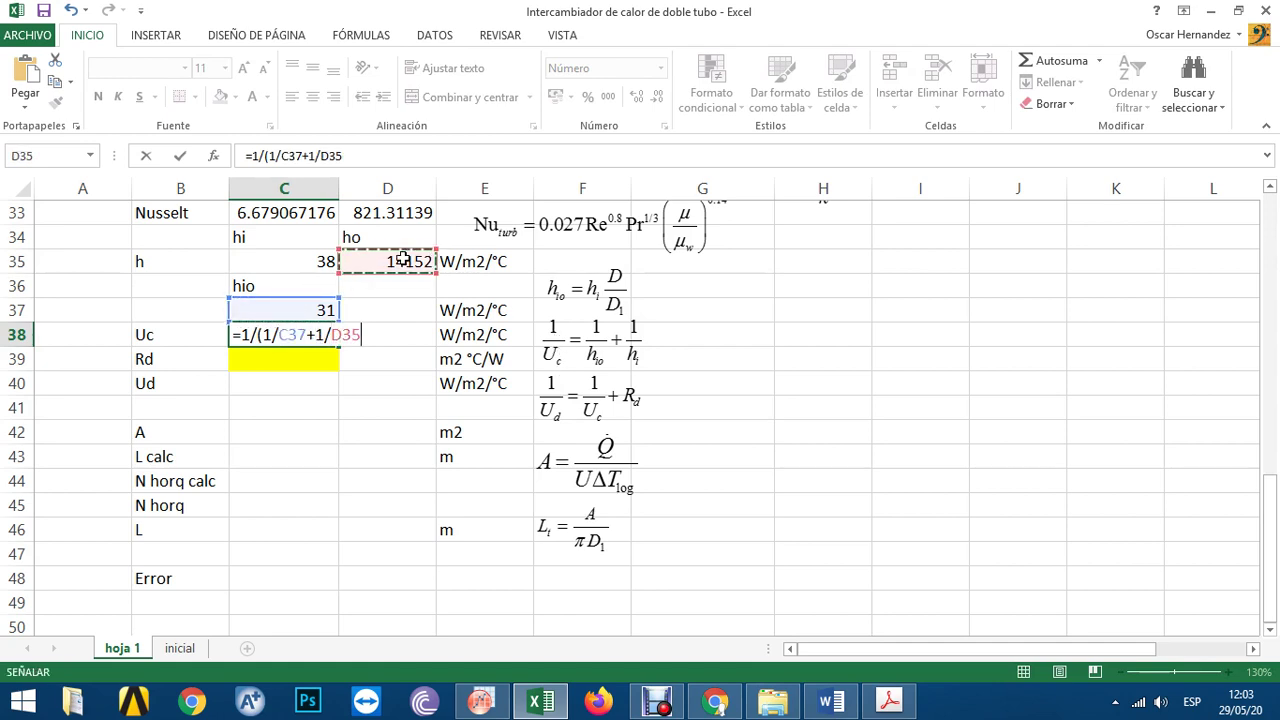
type(")")
key("Return")
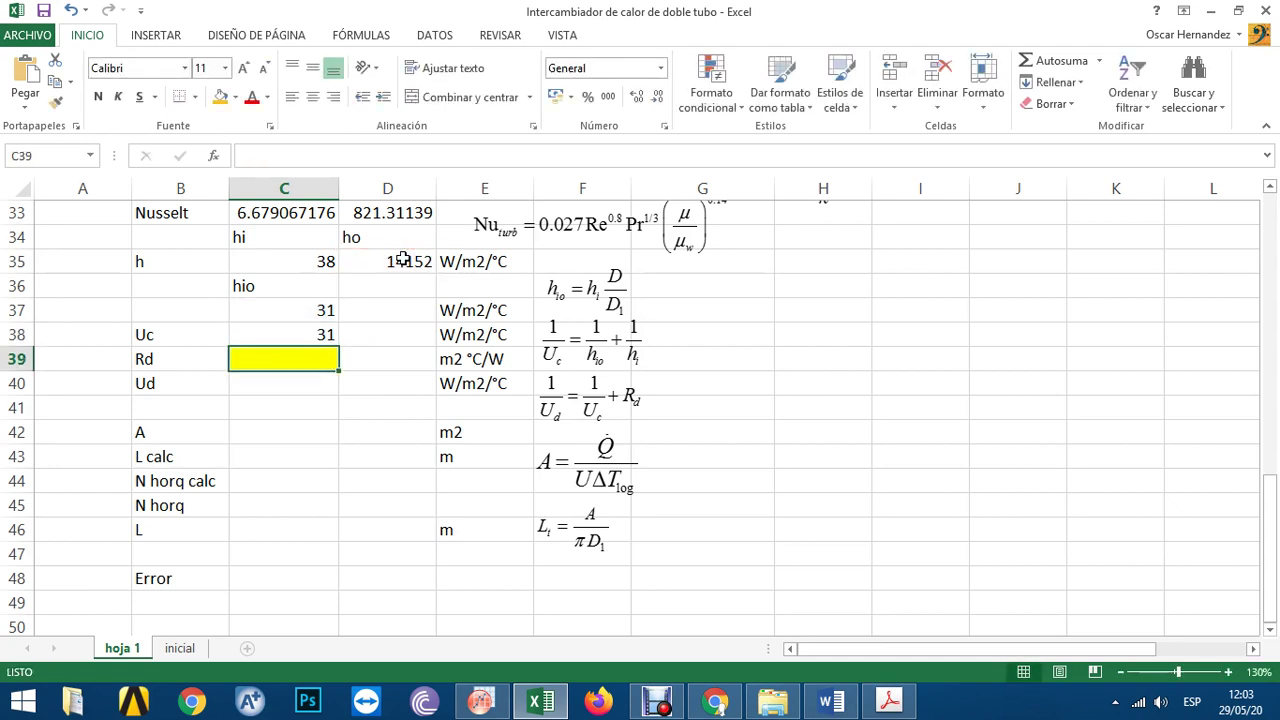
- Display the hio and Uc values in C37:C38 and the coefficient in C35 with one decimal place
key("Up")
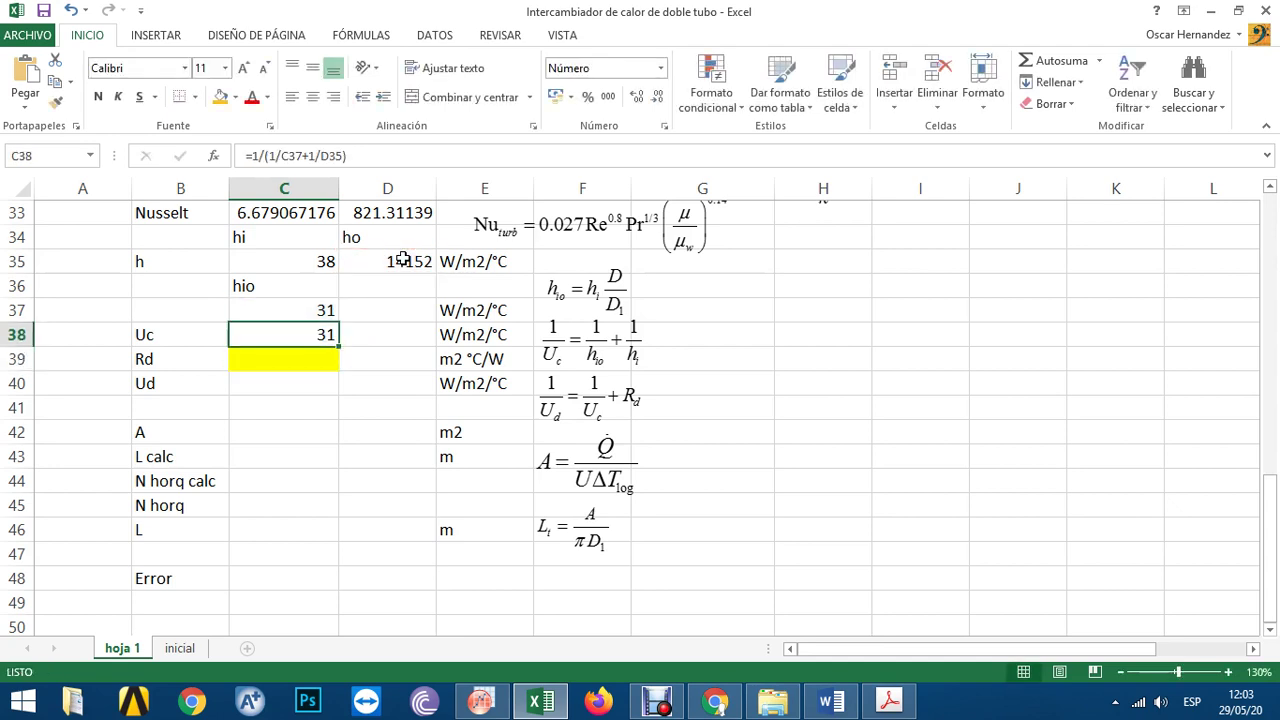
left_click(323, 314)
left_click_drag(323, 318, 326, 336)
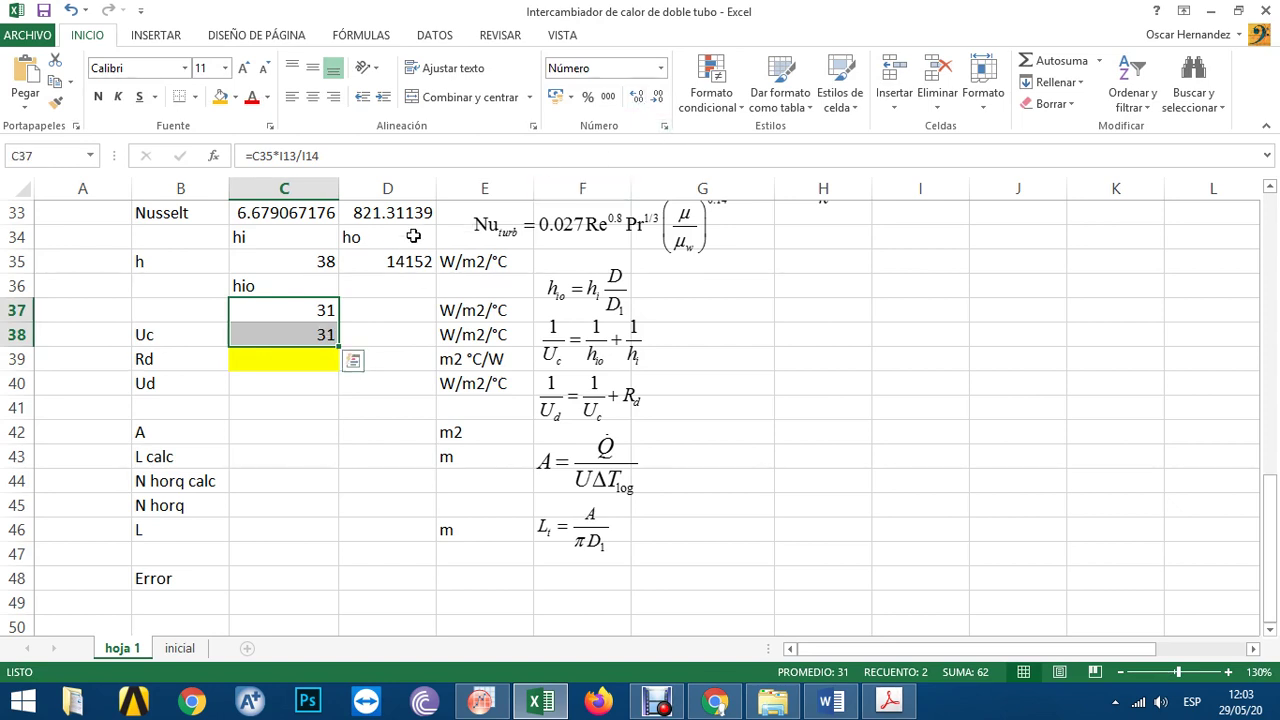
left_click(637, 96)
left_click(330, 405)
left_click(318, 313)
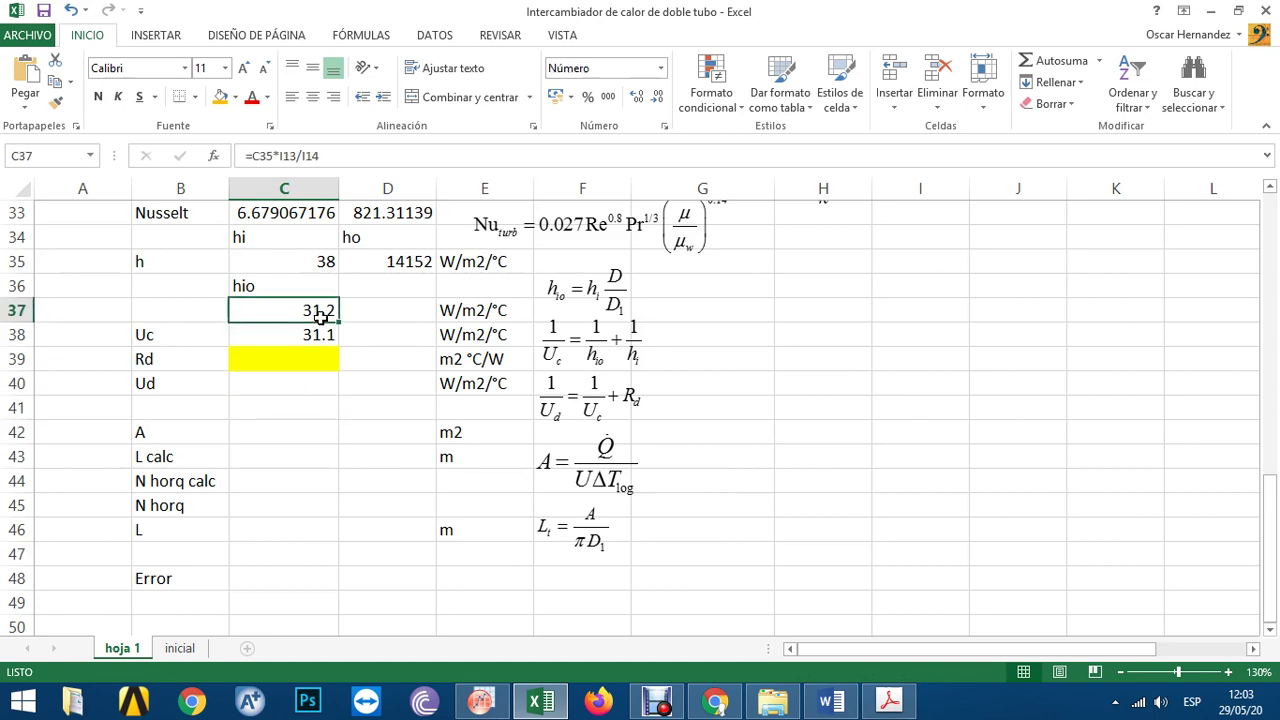
left_click(308, 263)
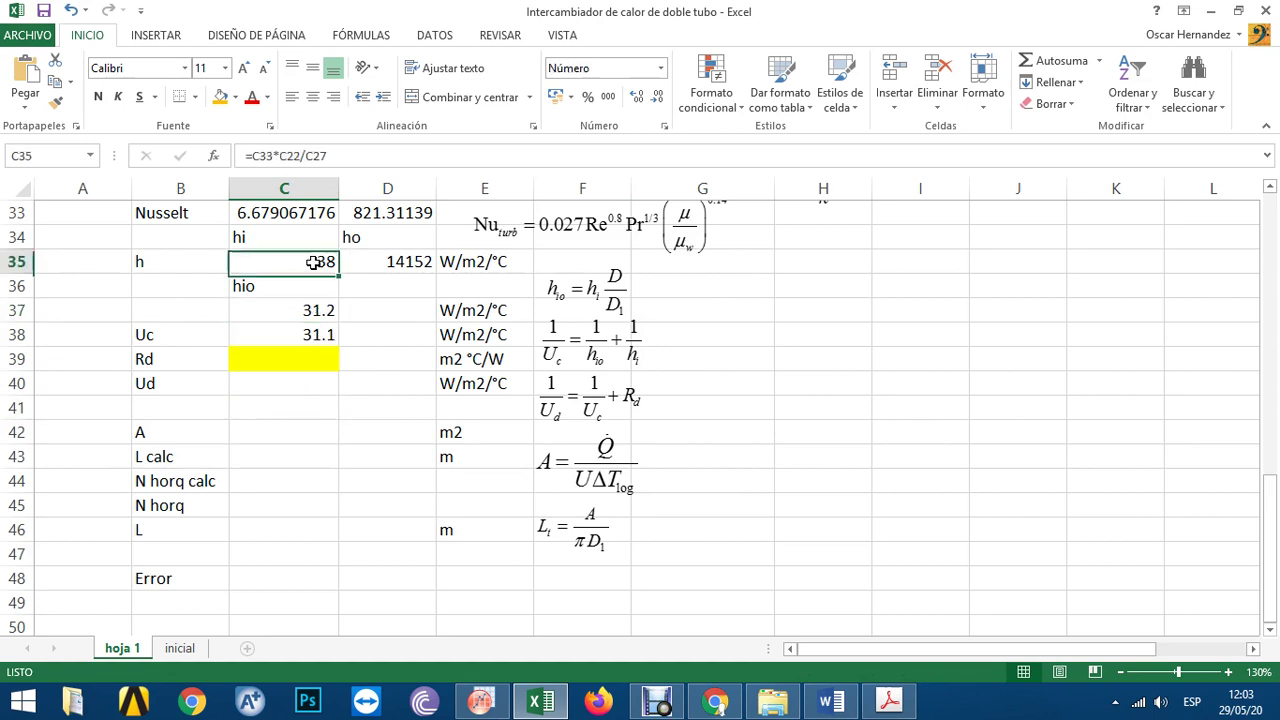
left_click(637, 96)
- Check which cells the Uc formula in C38 refers to
left_click(318, 334)
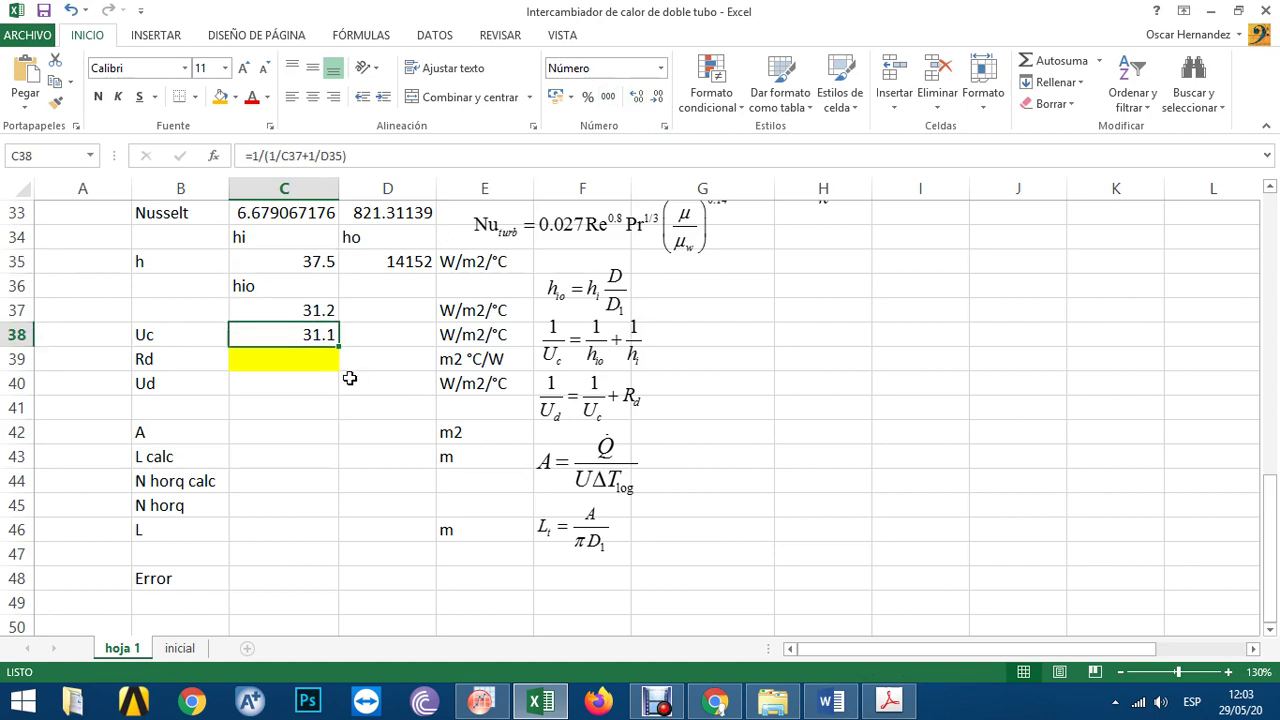
double_click(313, 336)
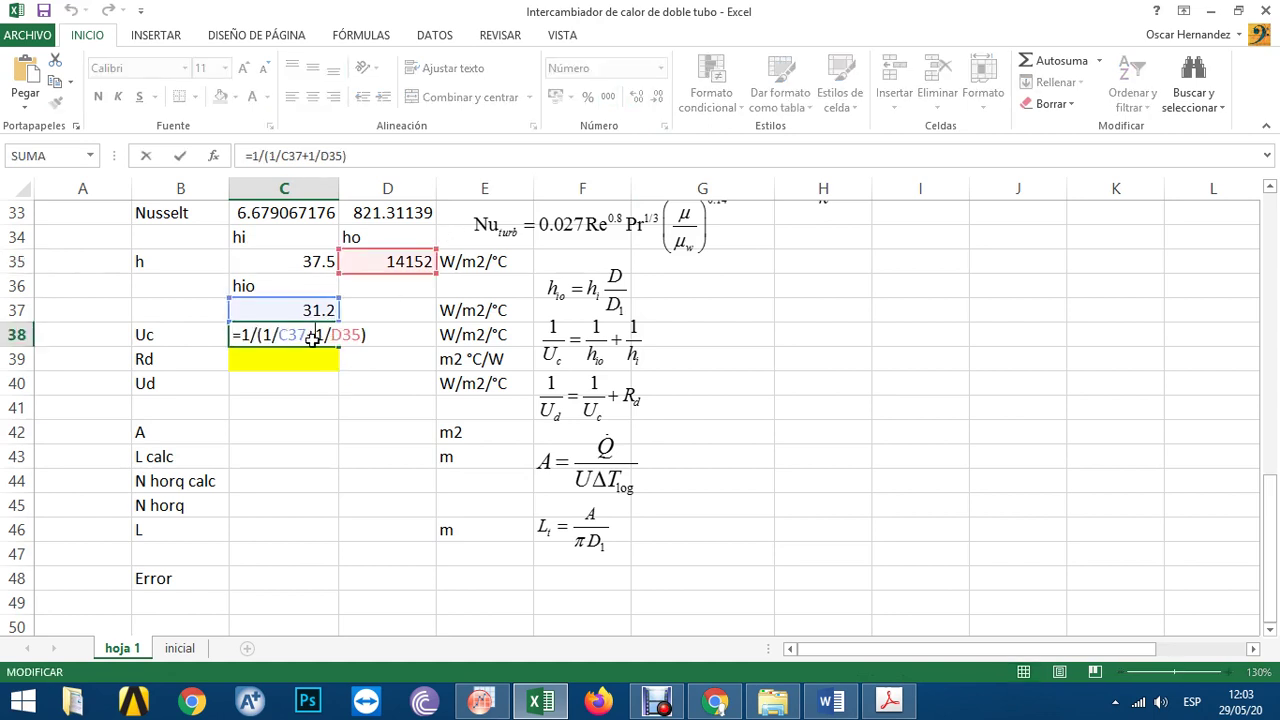
key("Return")
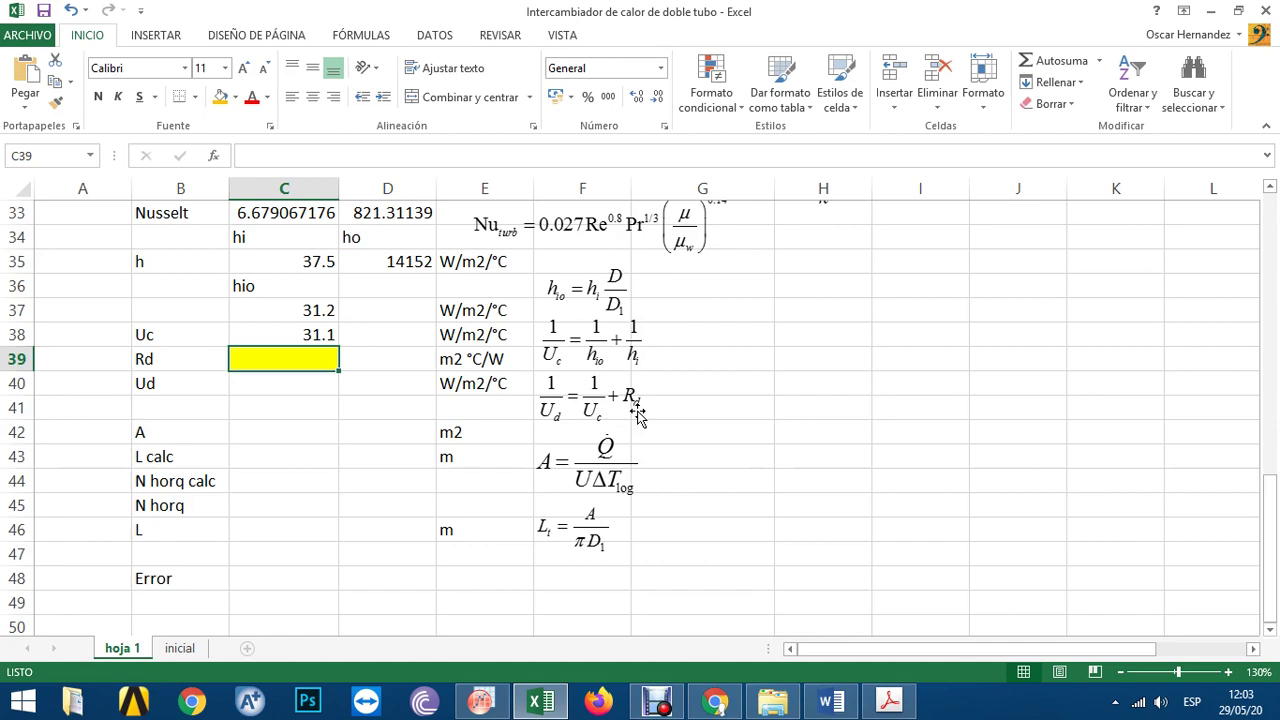
- Switch to the heat transfer textbook PDF in Chrome and examine the fouling factors in Tabla 8.1 on page 251
left_click(715, 701)
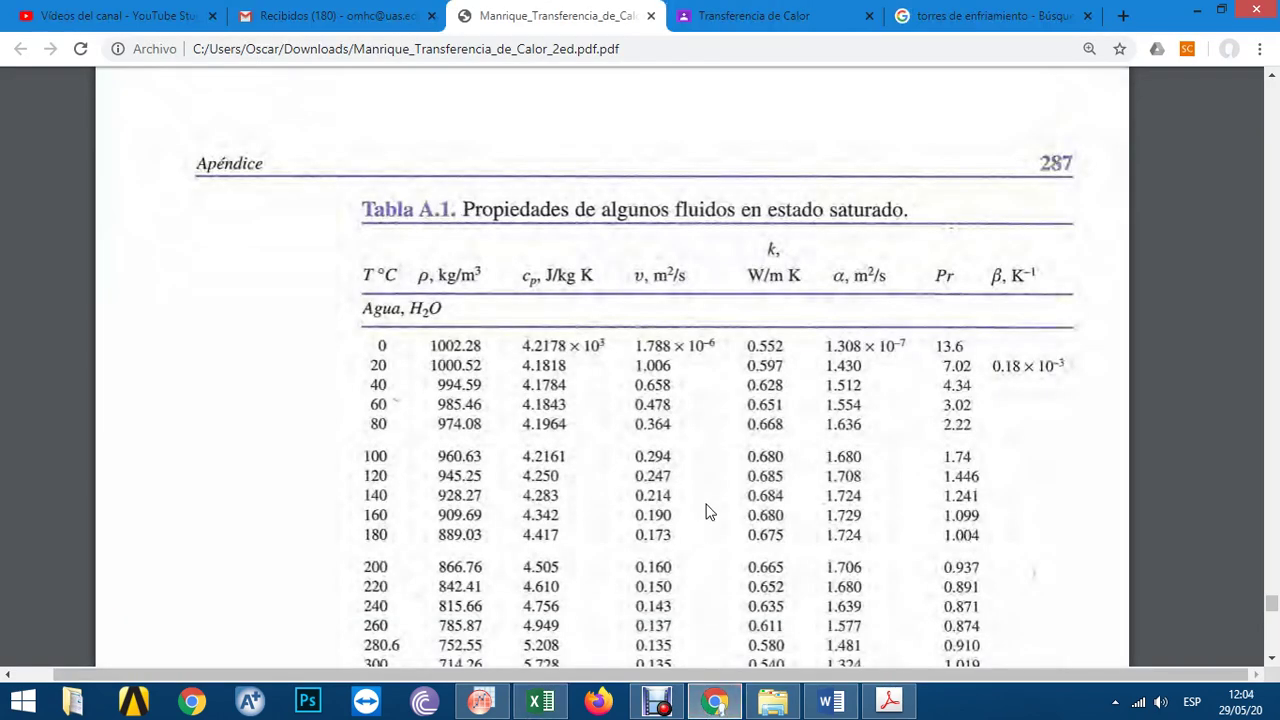
scroll(1145, 455, "up", 3)
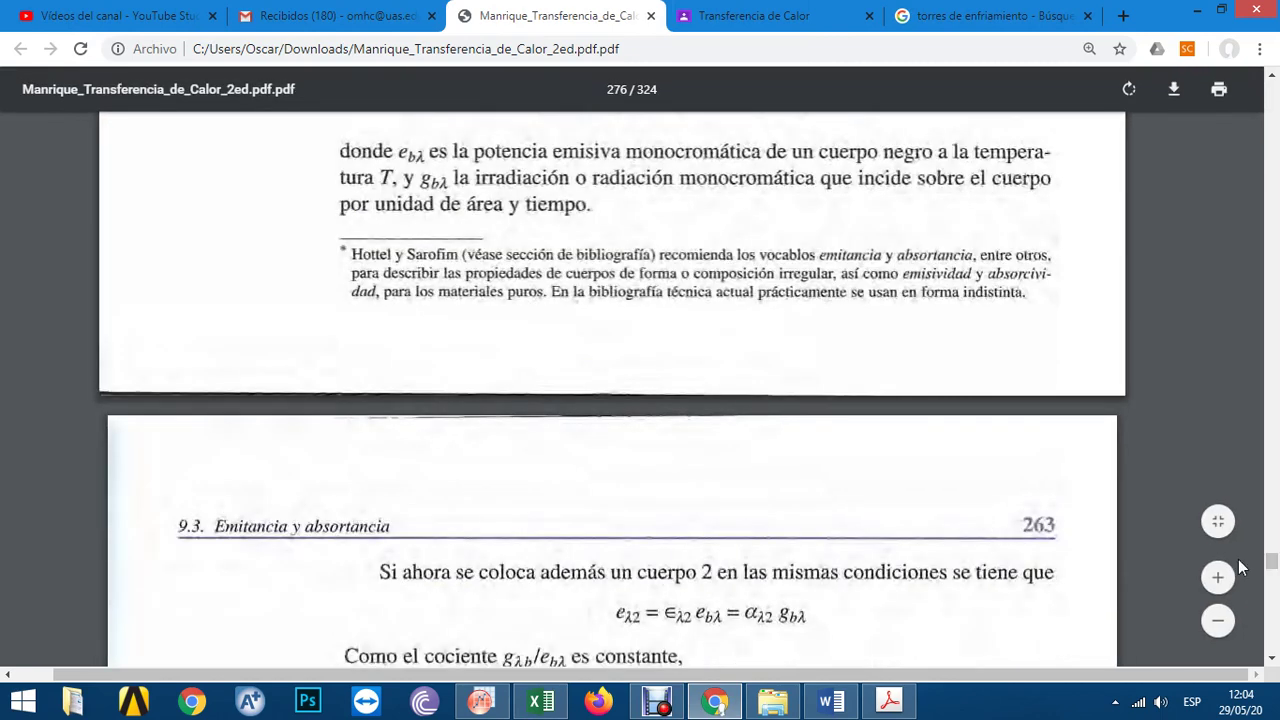
scroll(866, 420, "up", 15)
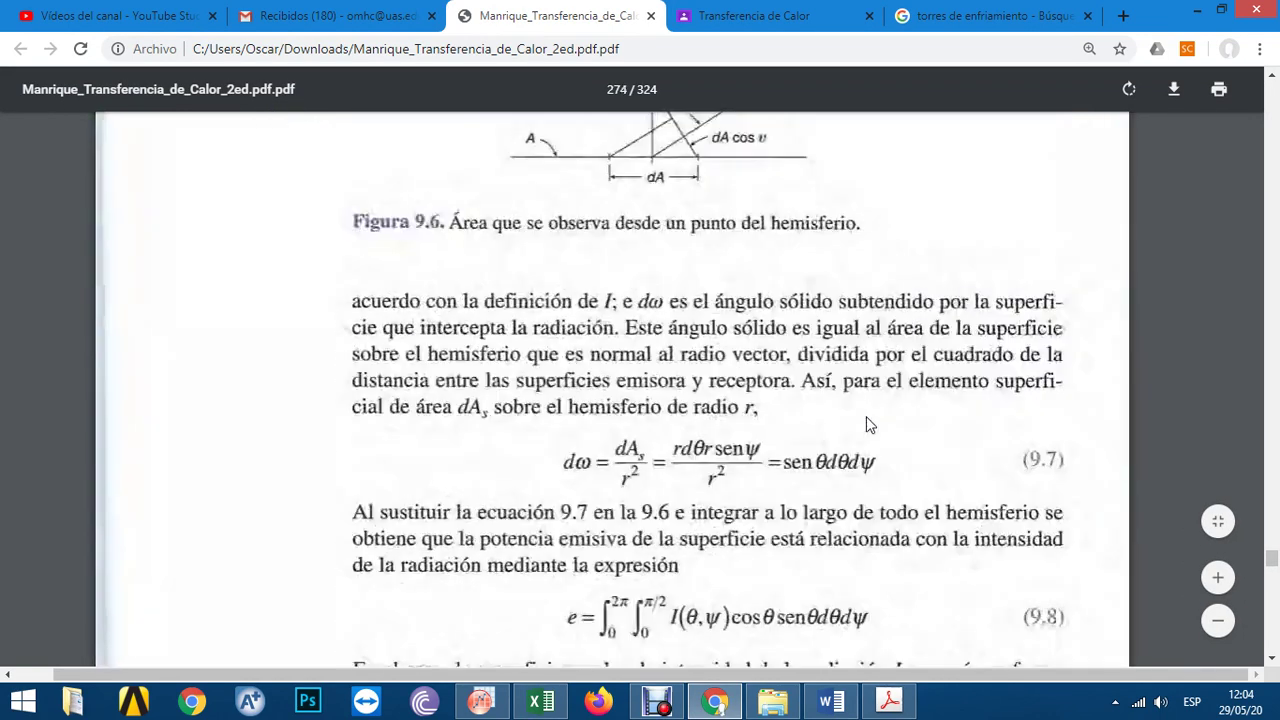
scroll(867, 420, "up", 20)
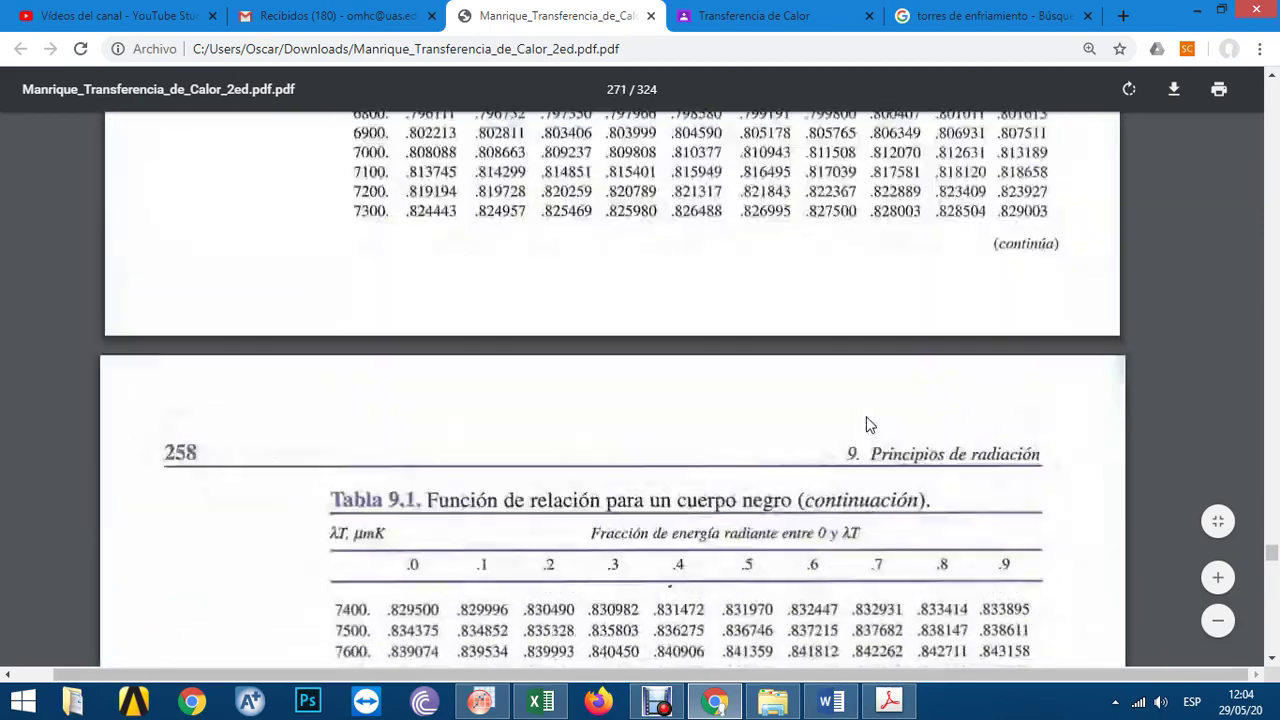
scroll(867, 424, "up", 20)
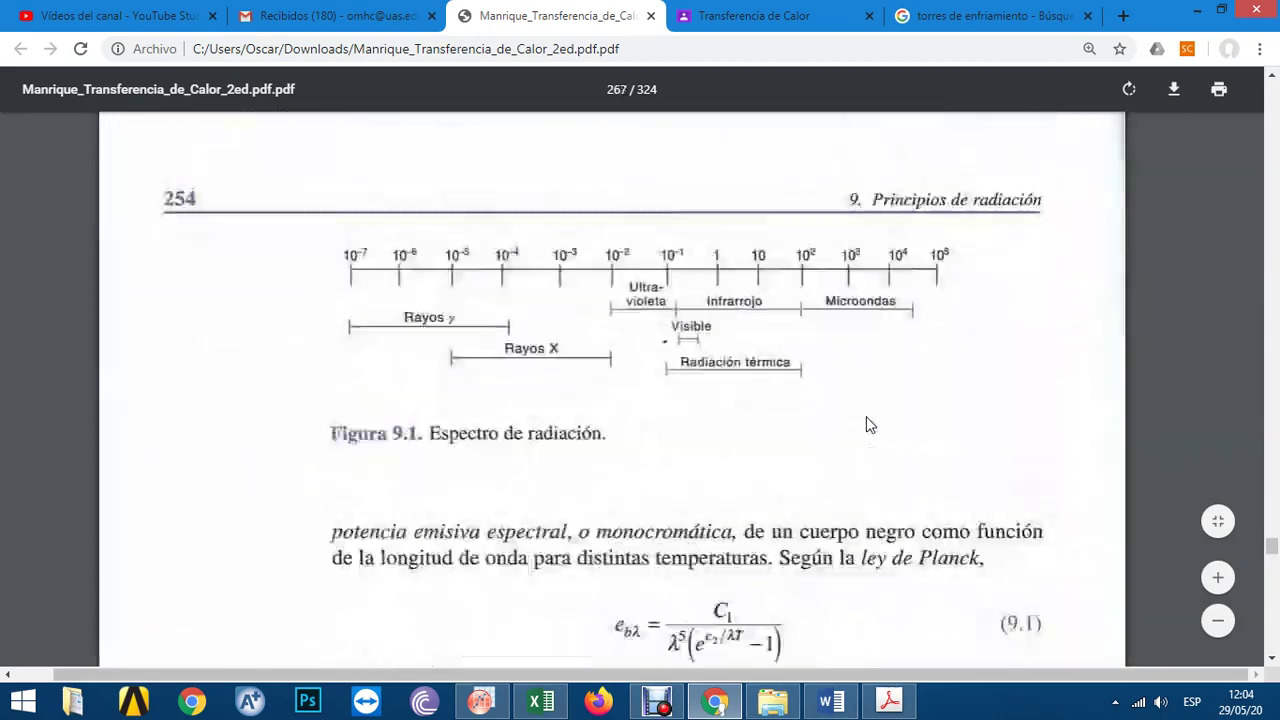
scroll(867, 425, "up", 20)
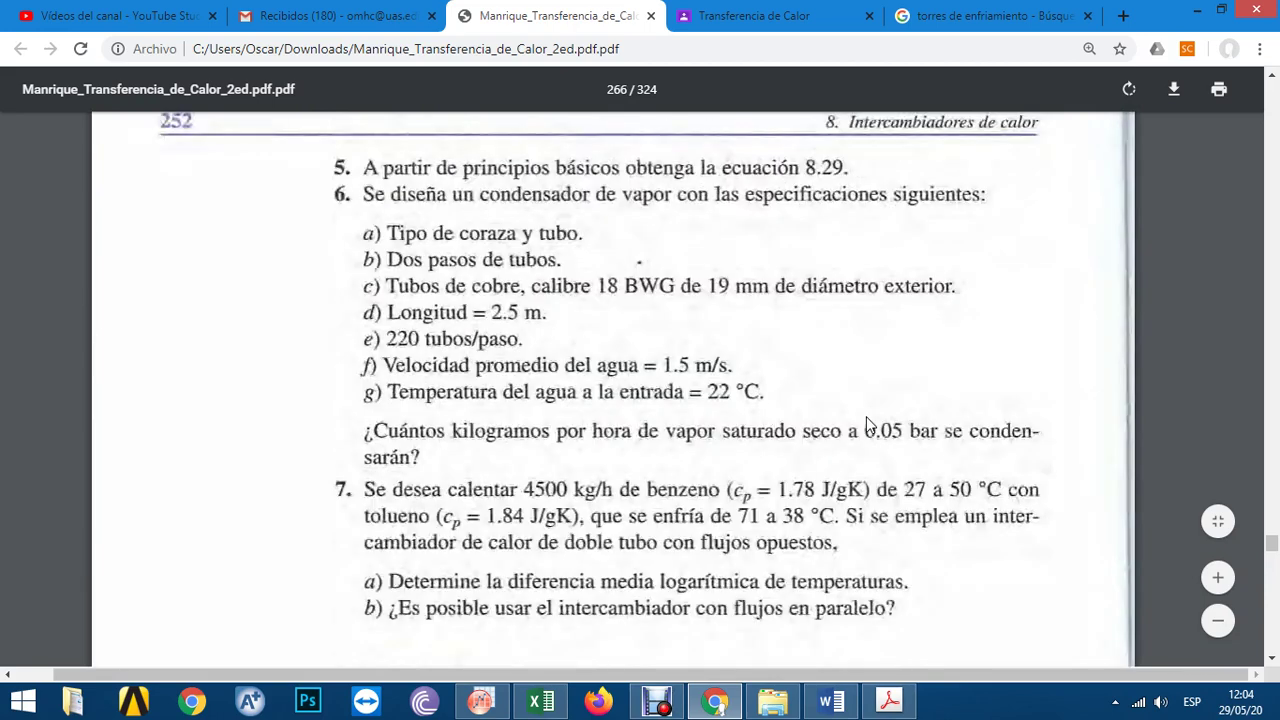
scroll(867, 425, "up", 20)
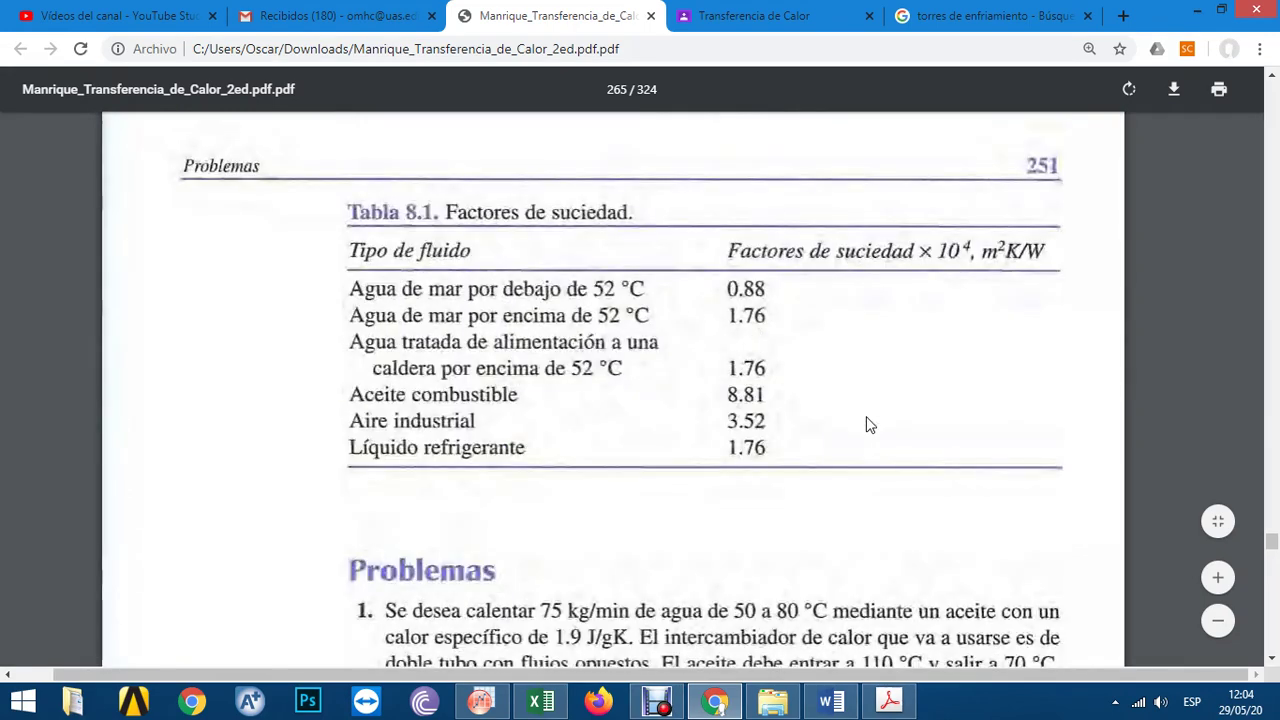
scroll(867, 424, "up", 3)
scroll(866, 423, "down", 3)
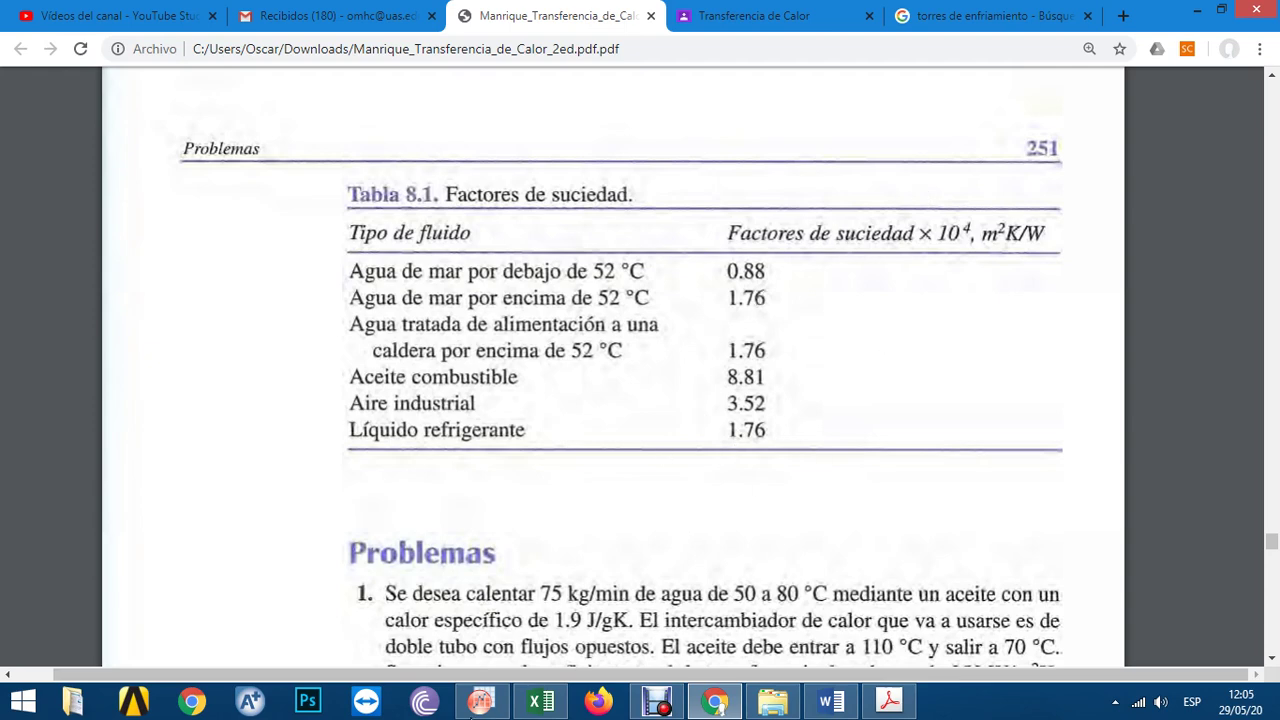
- Return to the Excel workbook and enter the fouling factor Rd in C39 as =8e-4
left_click(535, 700)
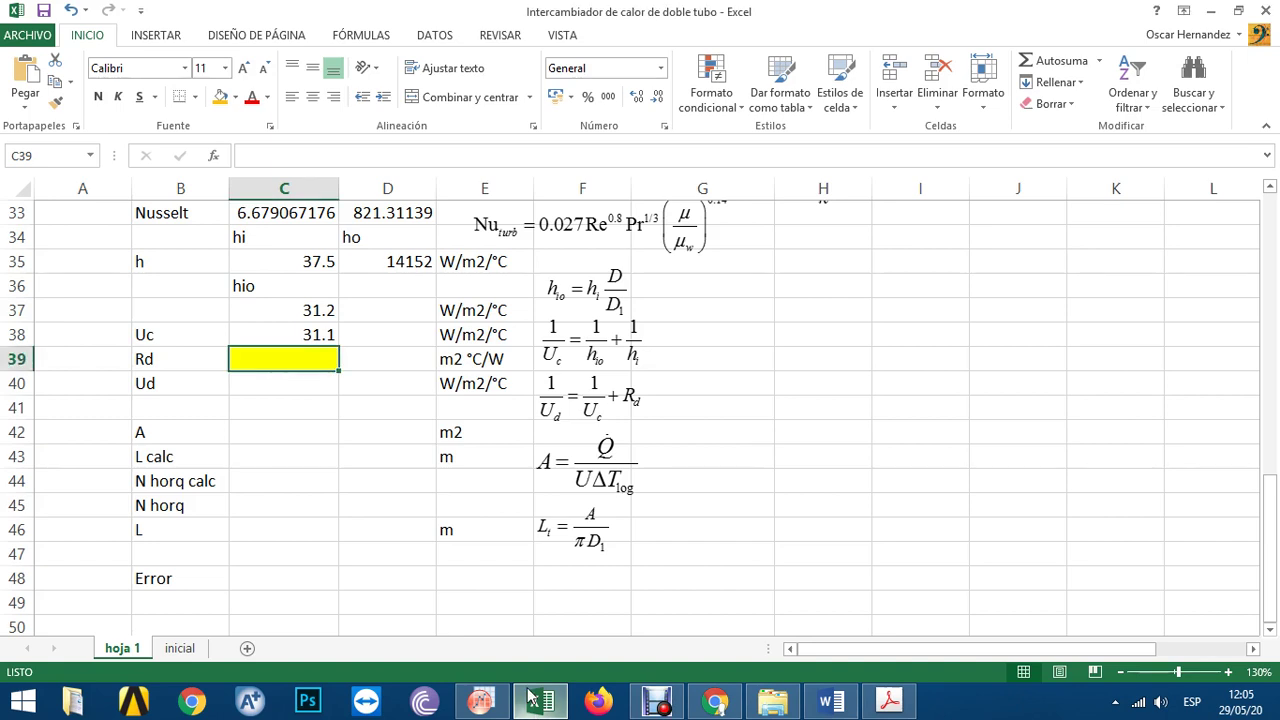
type("=8")
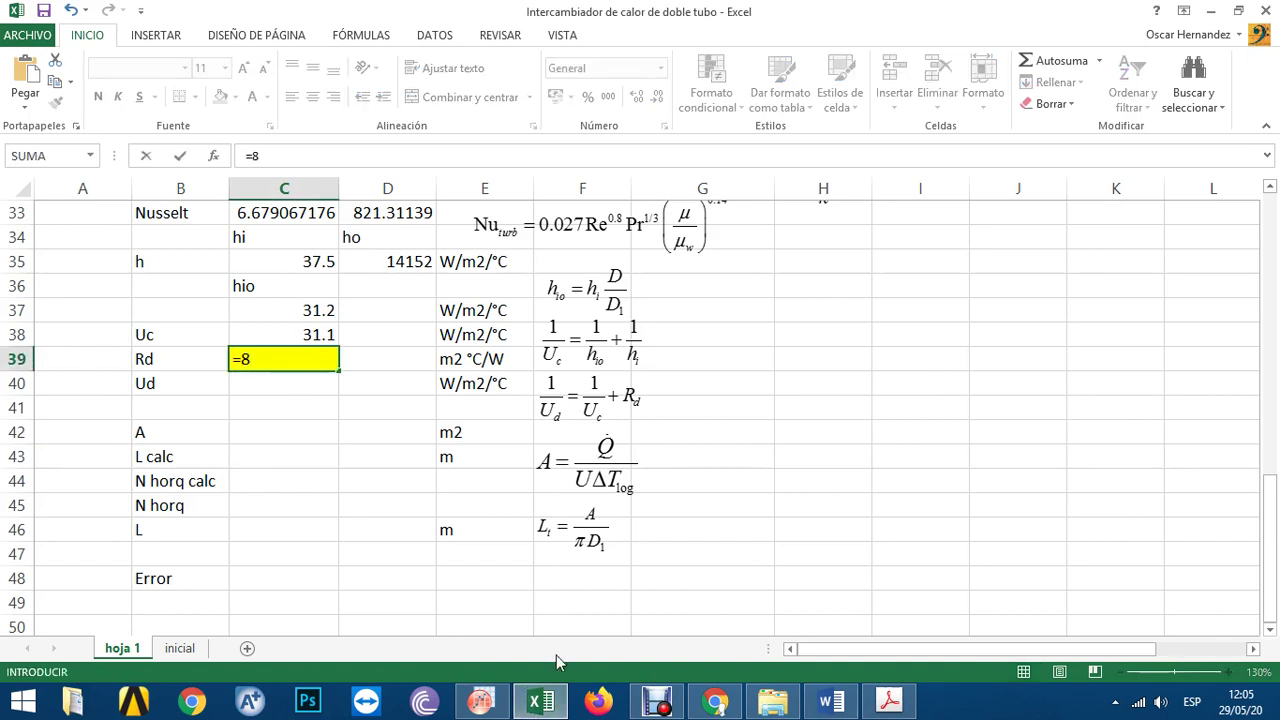
type("*")
key("BackSpace")
type("e-4")
key("Return")
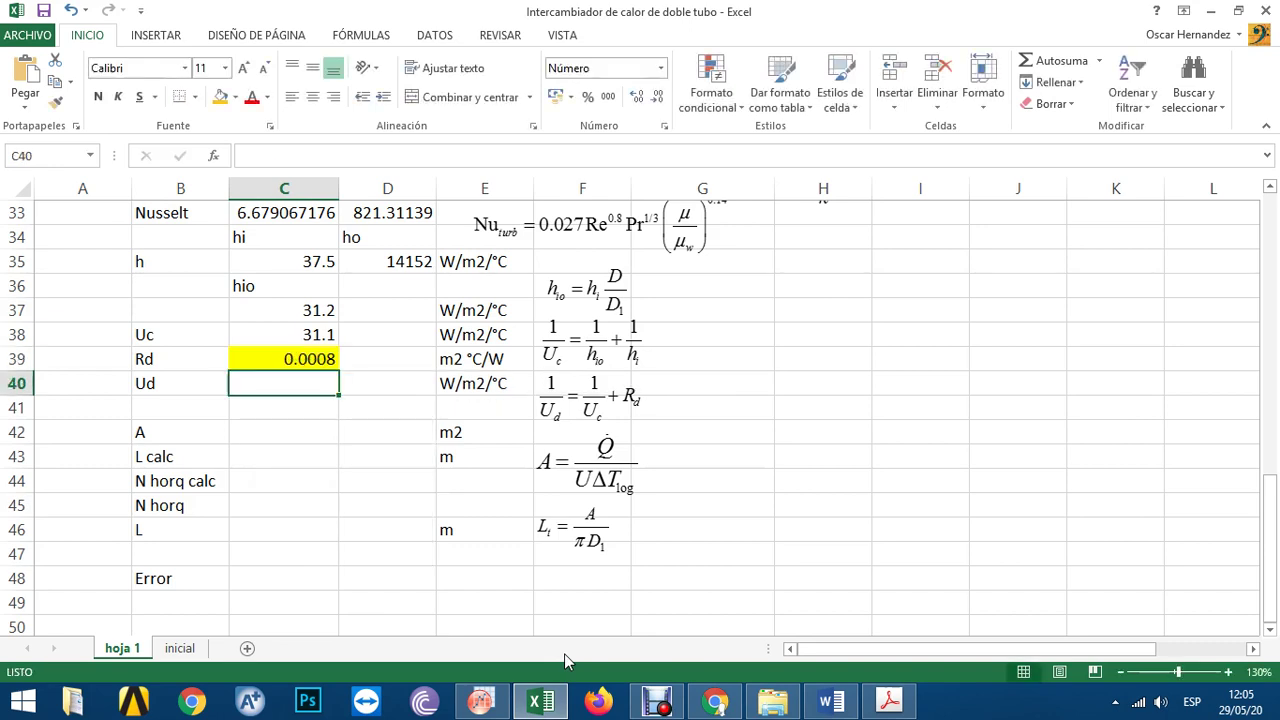
- Calculate the design overall coefficient Ud in C40 with =1/(1/C38+C39) and display it with one decimal place
type("=")
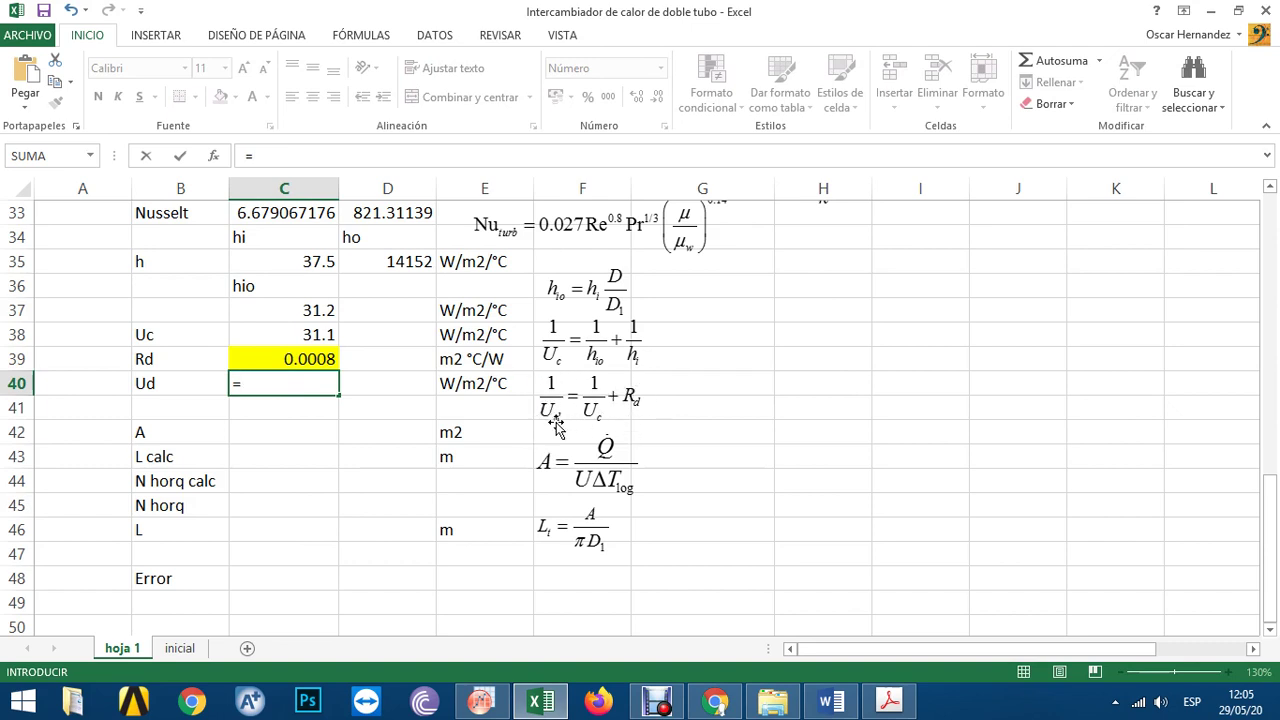
type("1/(1/")
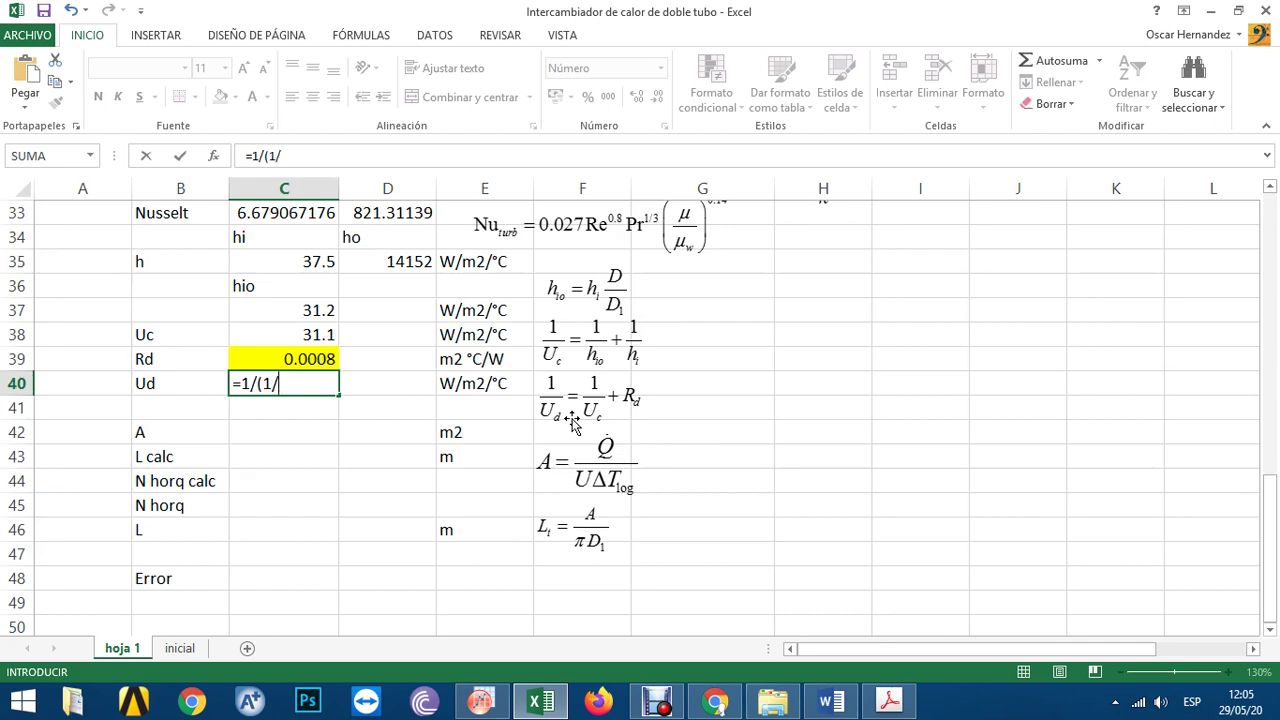
left_click(336, 334)
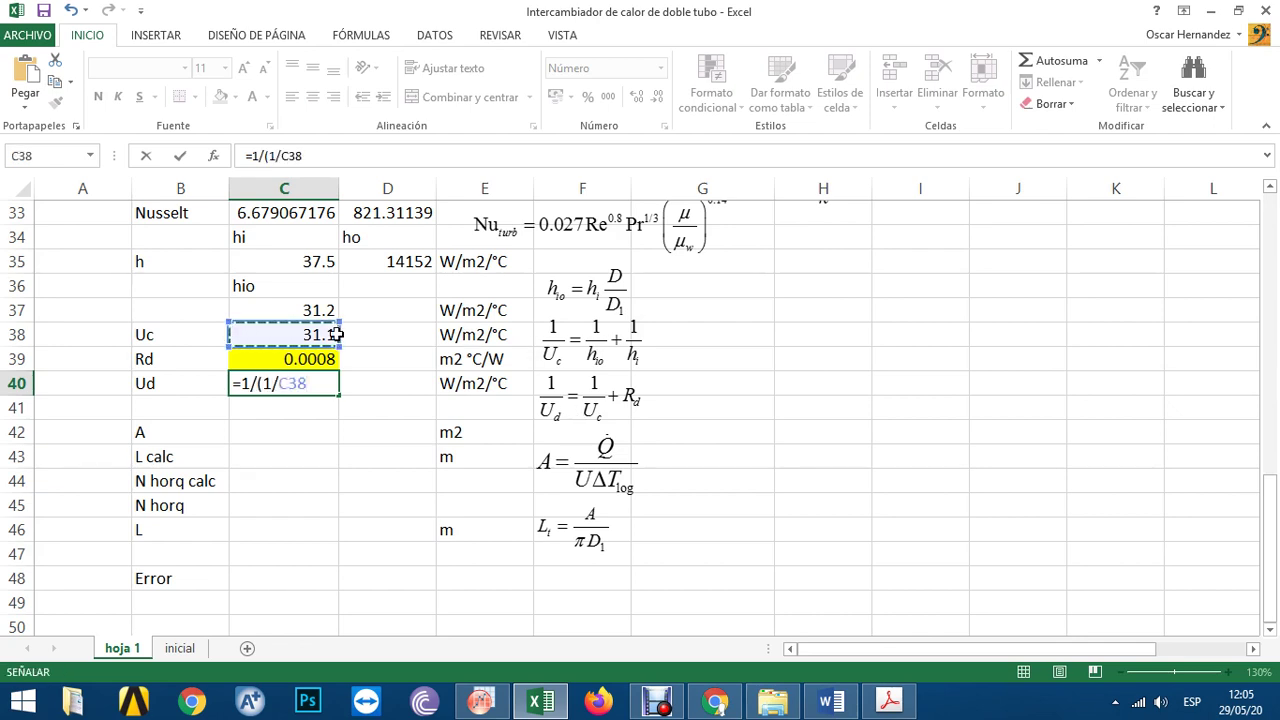
type("+")
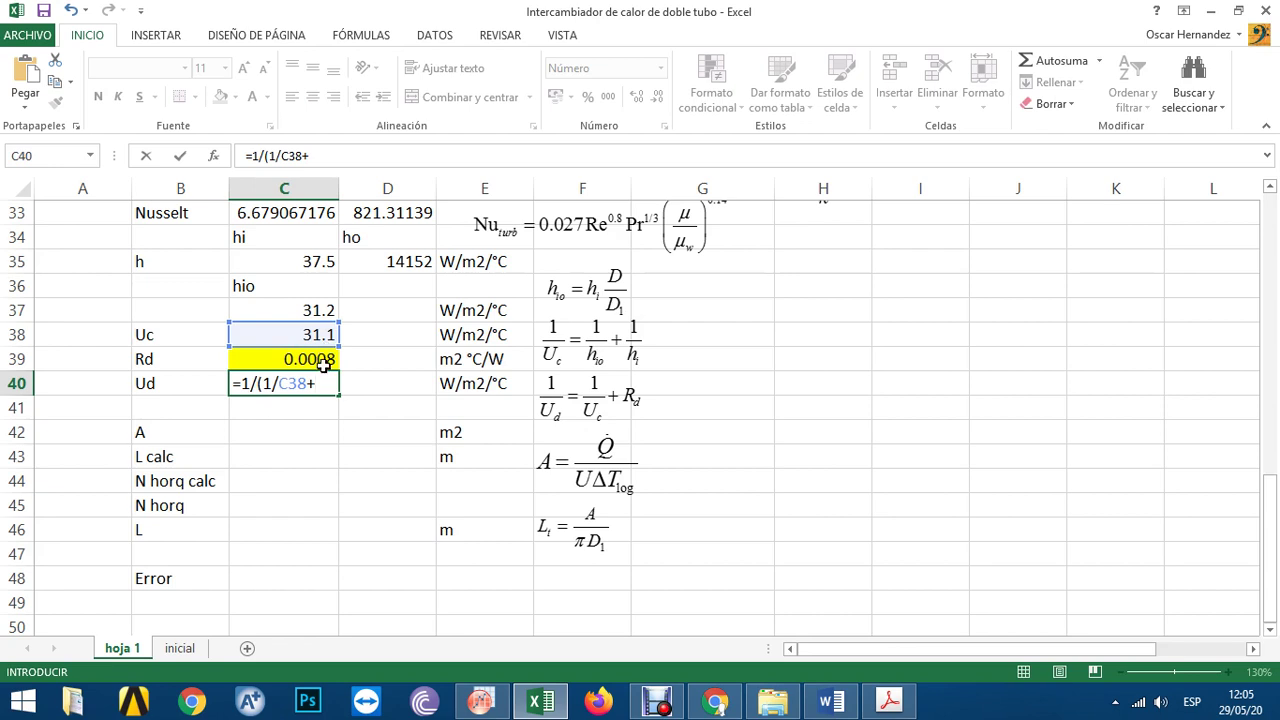
left_click(322, 362)
type(")")
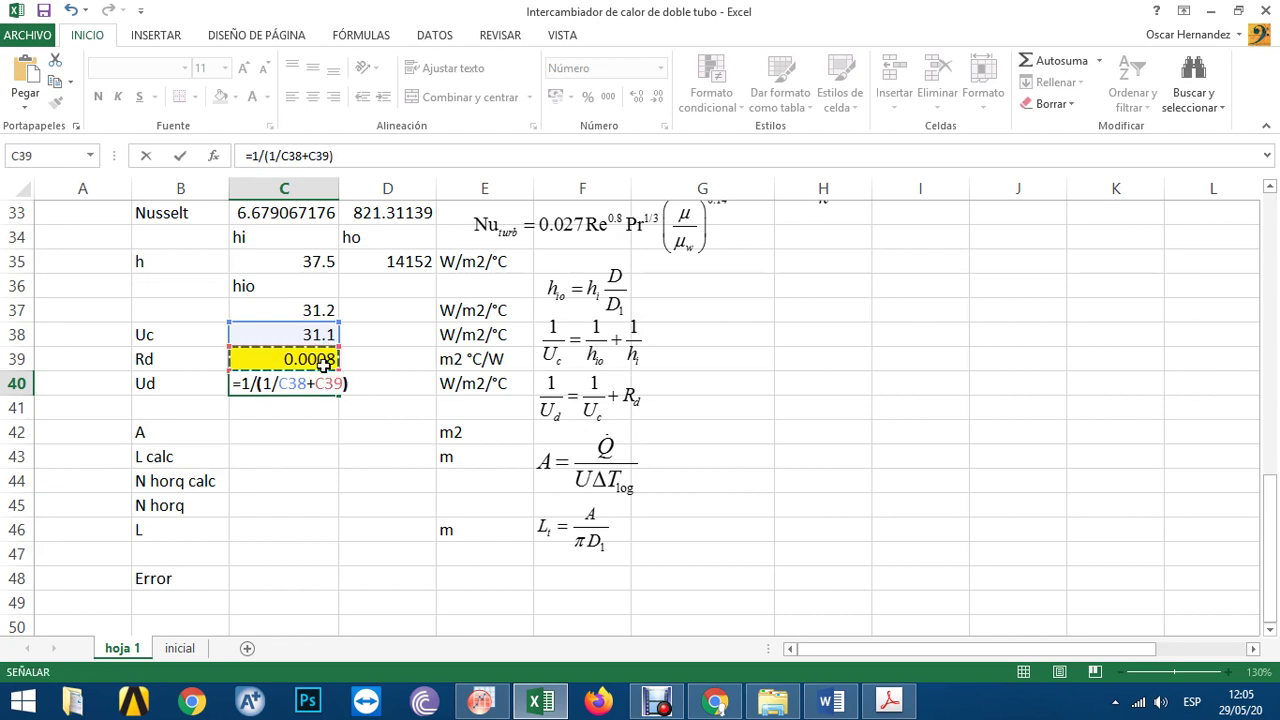
key("Return")
key("Up")
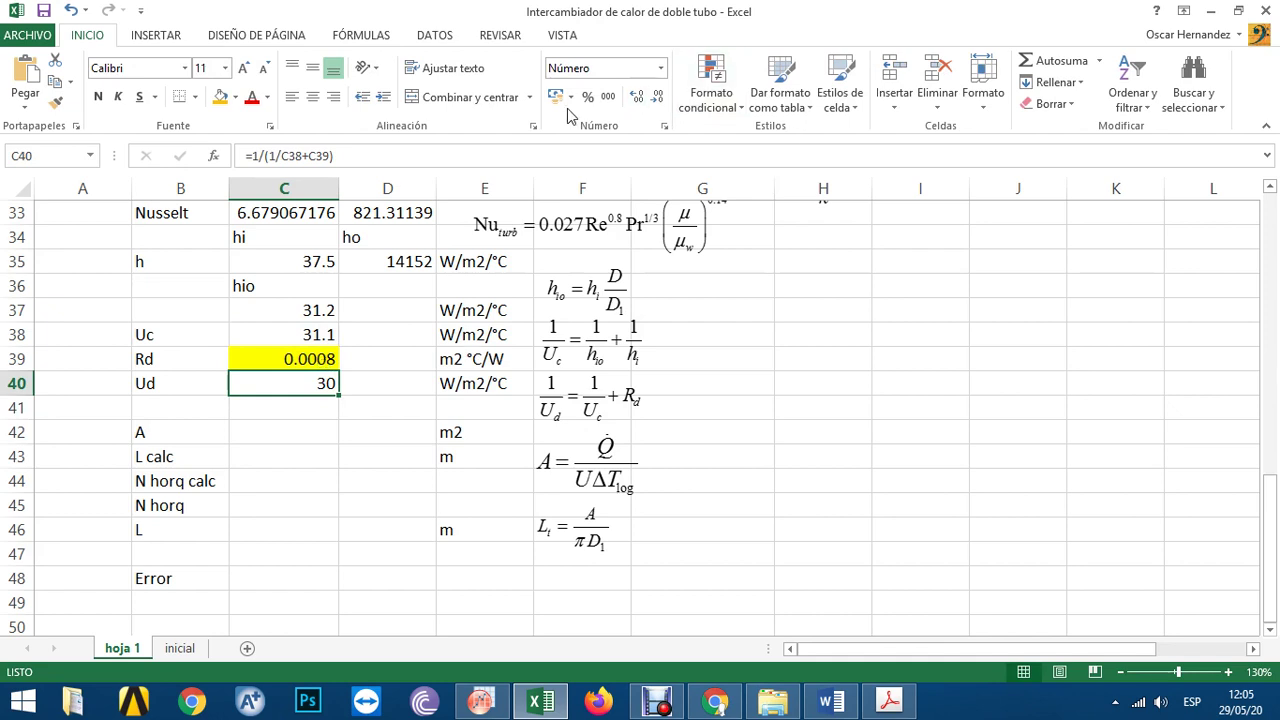
left_click(636, 98)
- Calculate the heat transfer area A in C42 from Q, the log mean temperature difference and Ud with =C13/C18/C40
left_click(249, 432)
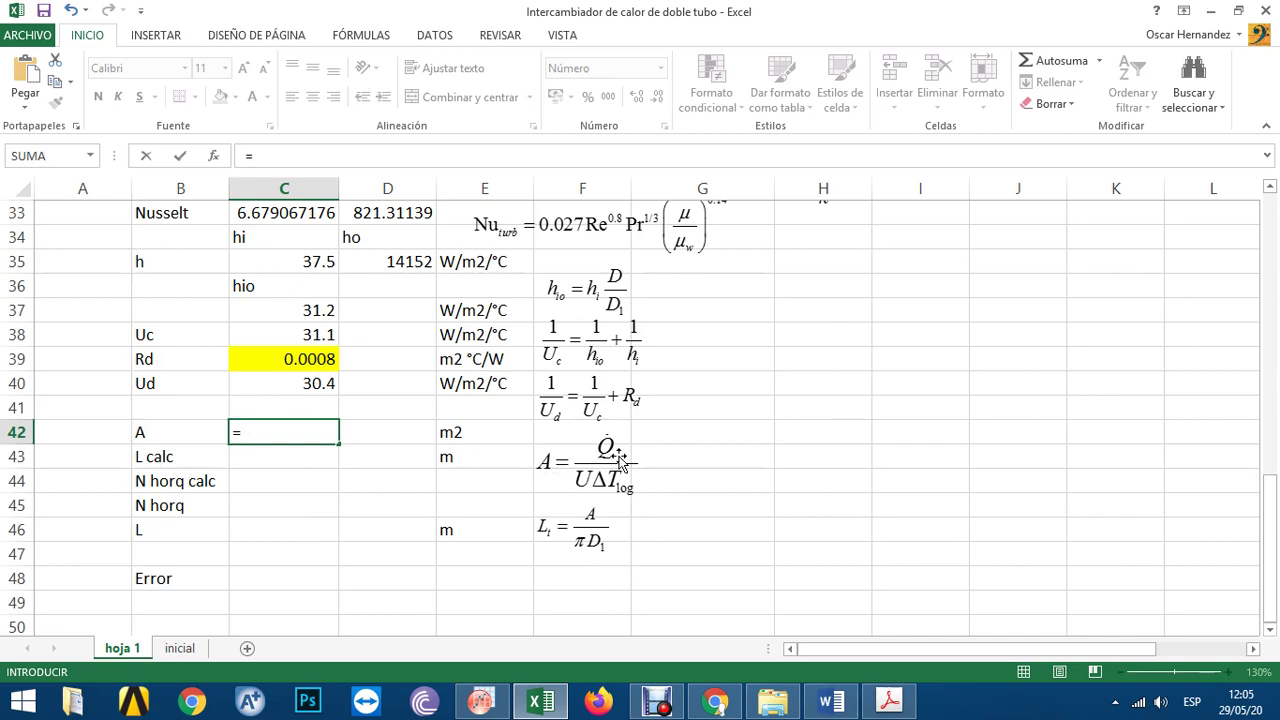
scroll(409, 484, "up", 4)
scroll(409, 484, "up", 5)
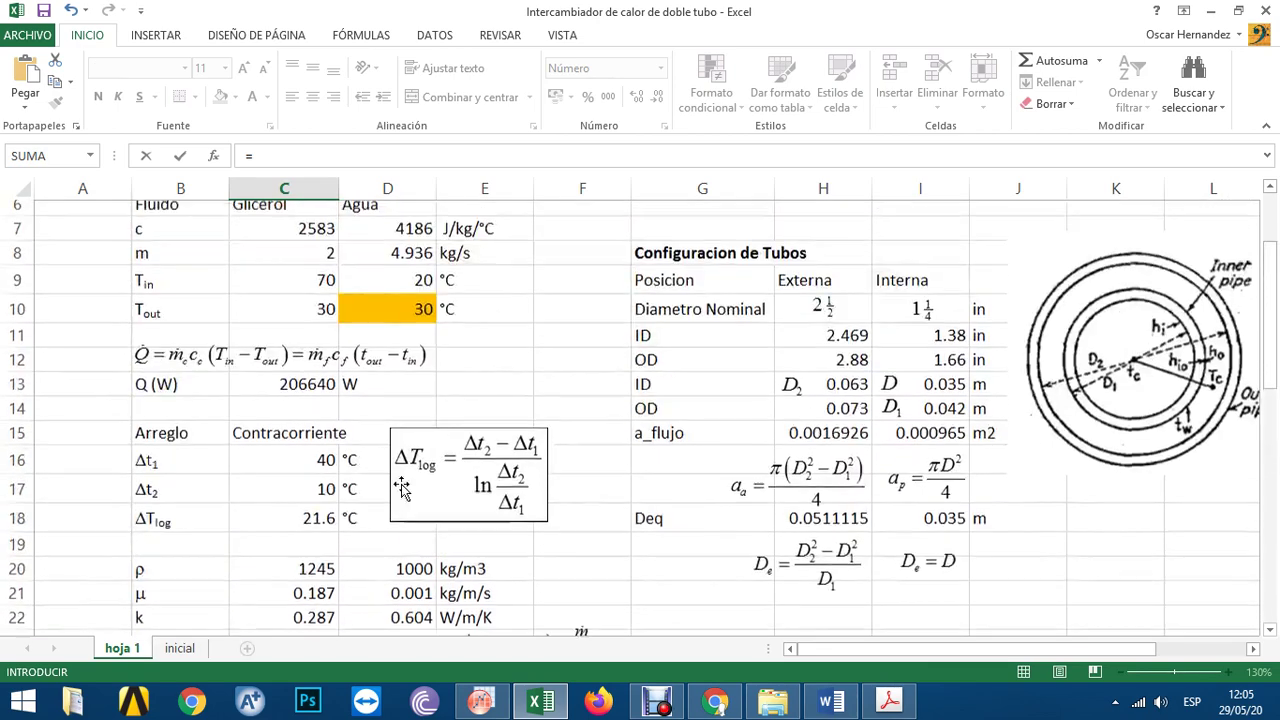
left_click(269, 395)
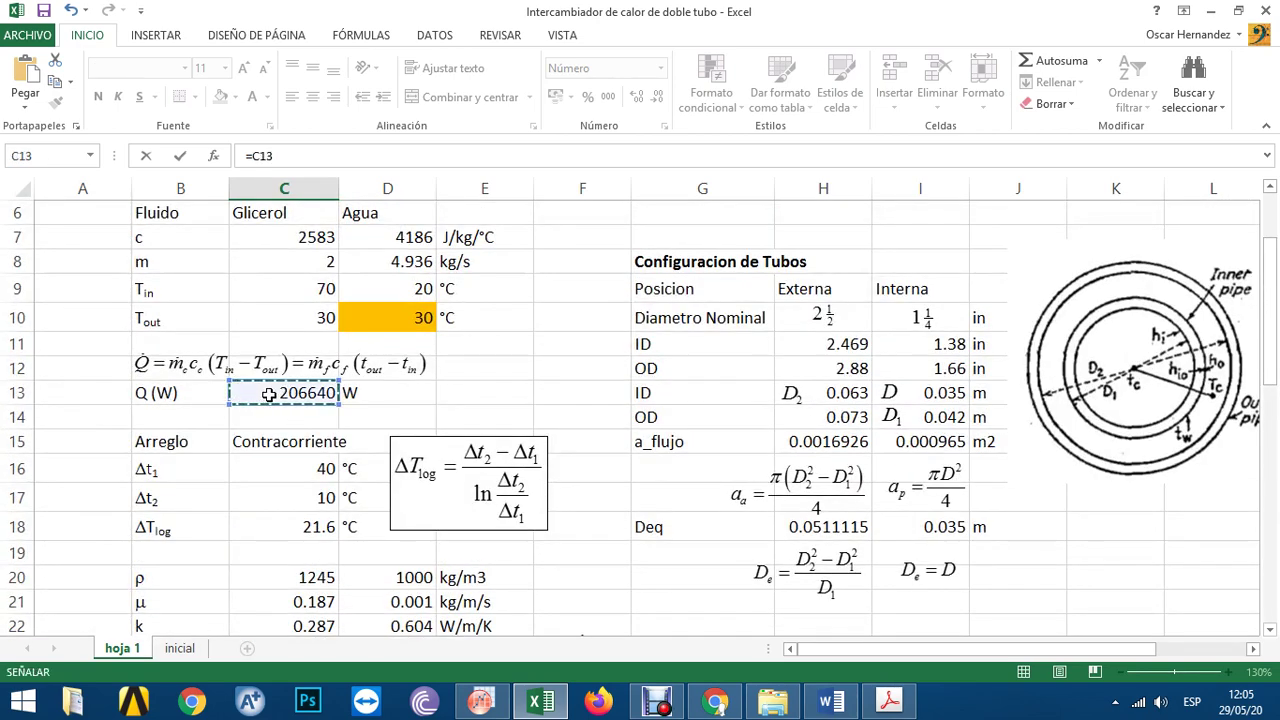
type("/")
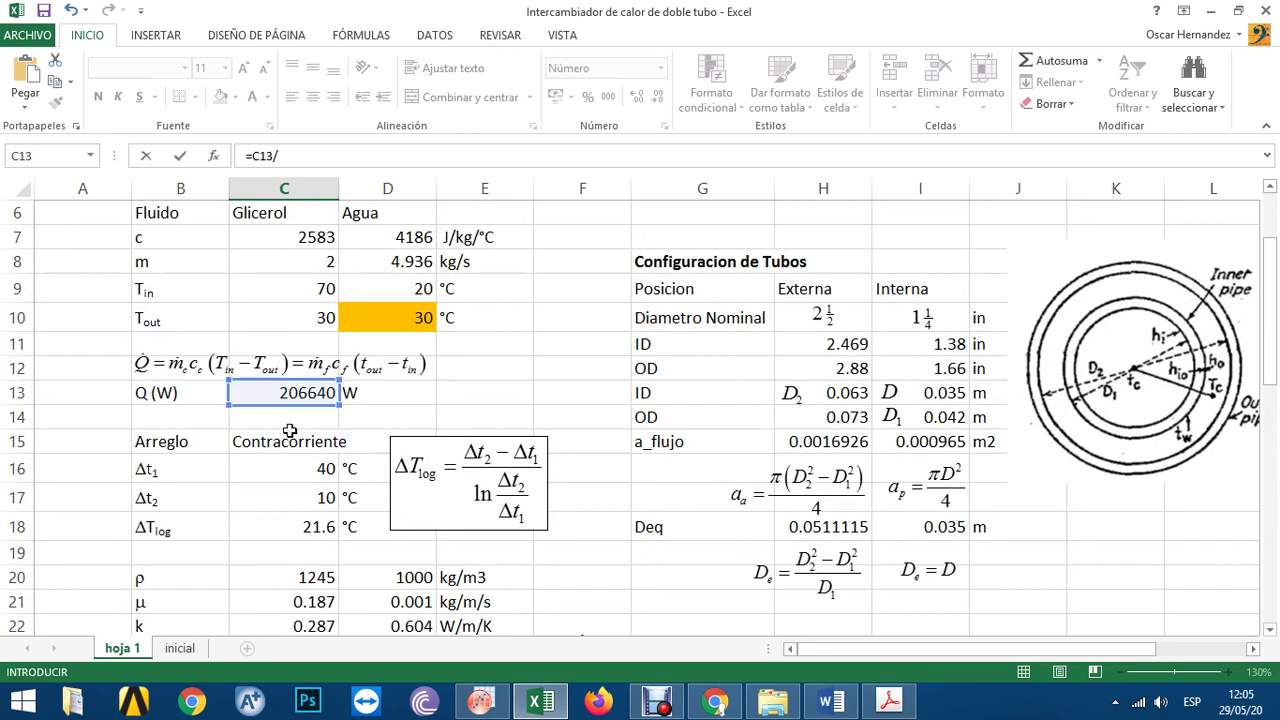
left_click(300, 521)
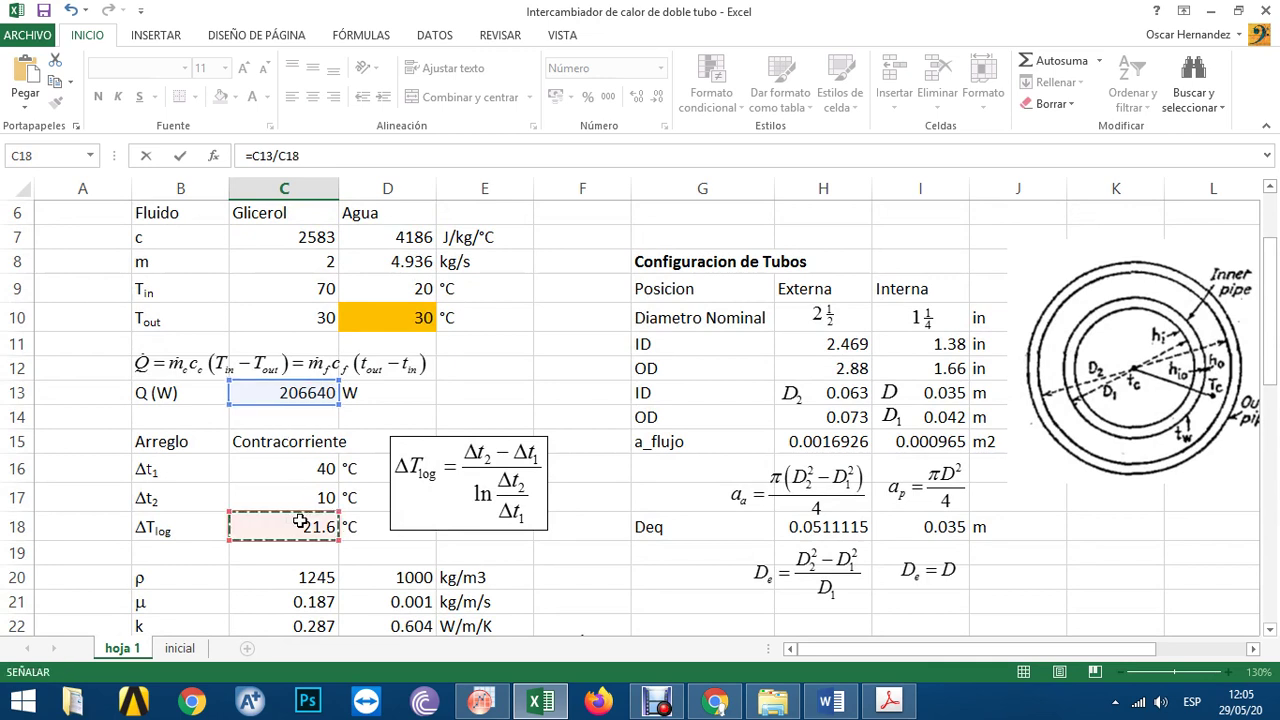
type("/")
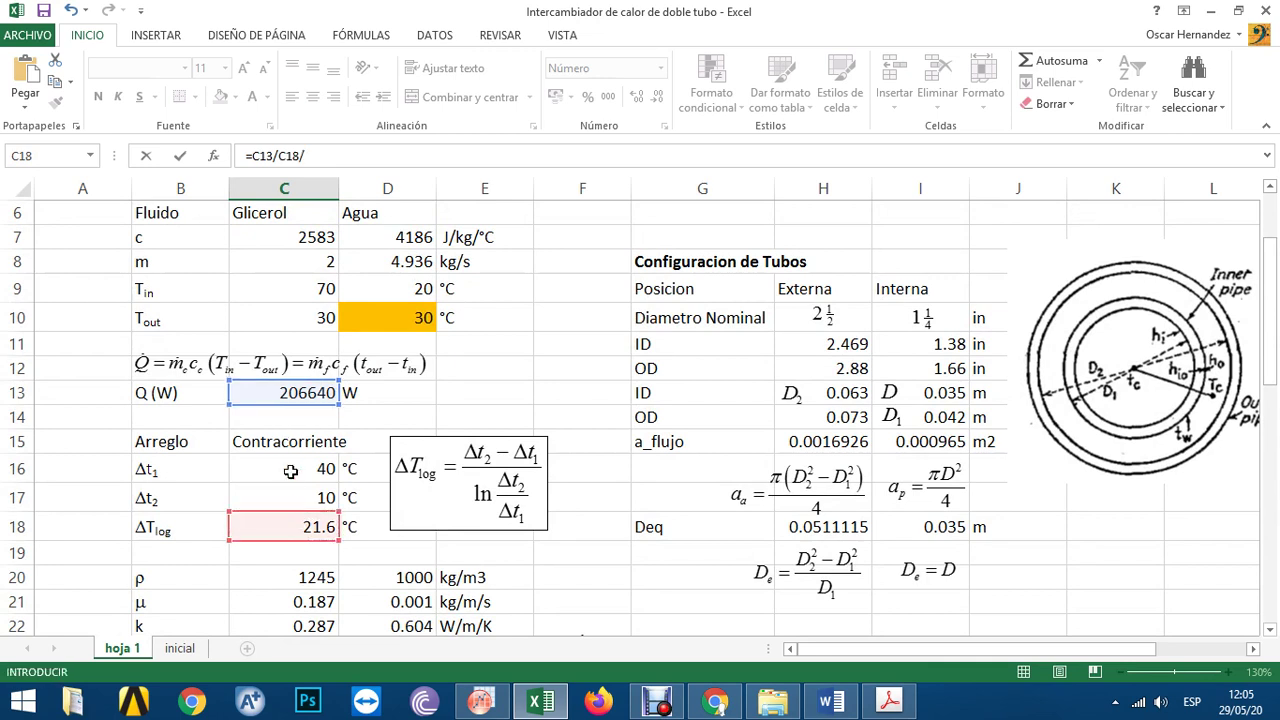
scroll(292, 471, "down", 8)
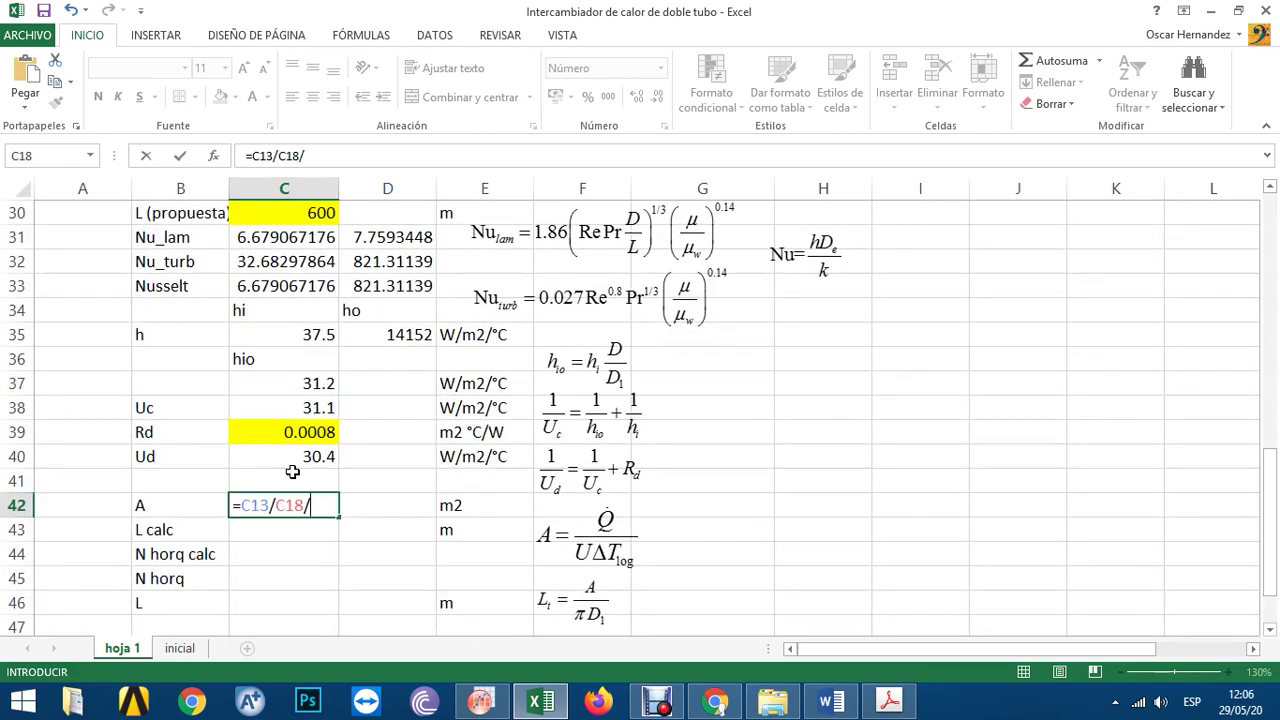
scroll(292, 471, "down", 1)
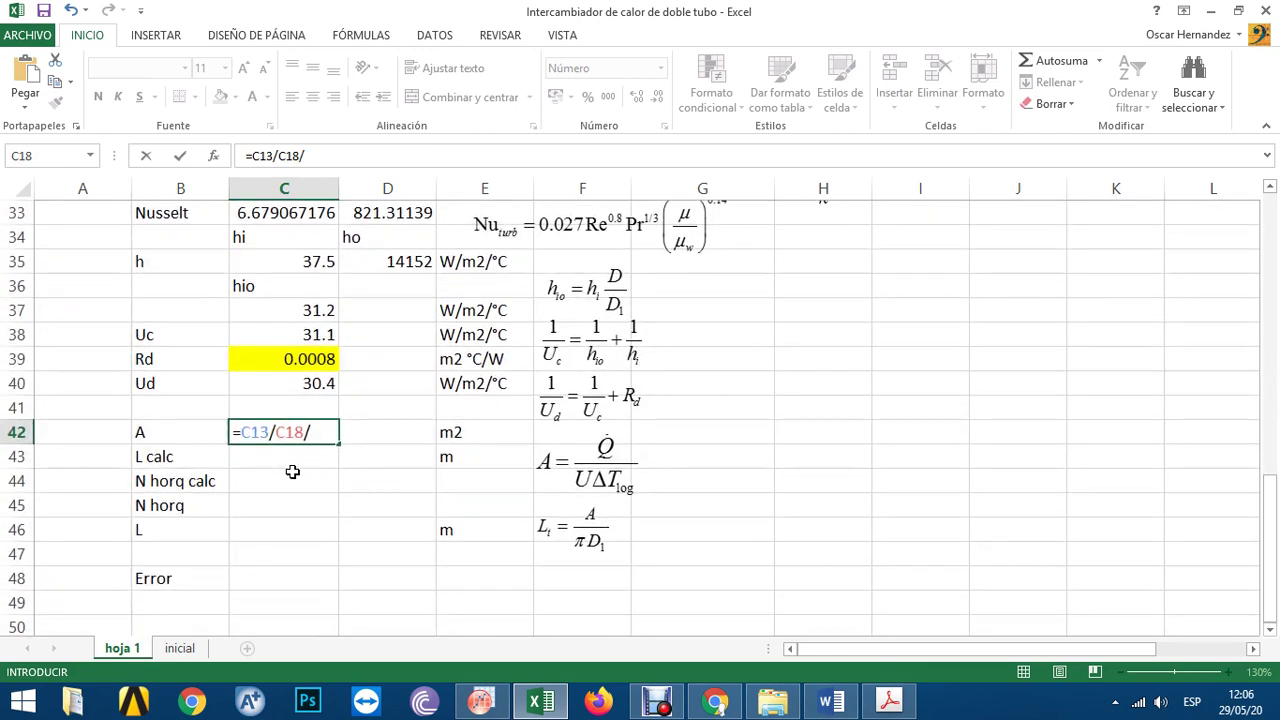
left_click(310, 387)
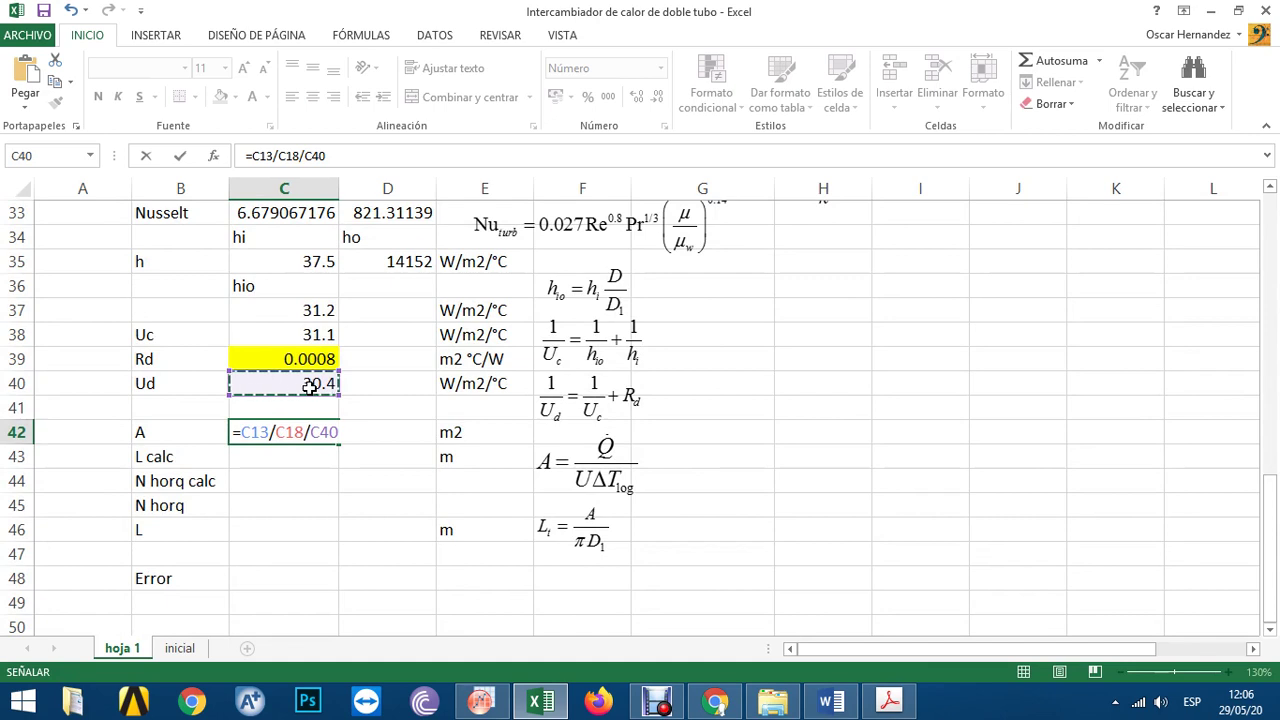
key("Return")
key("Up")
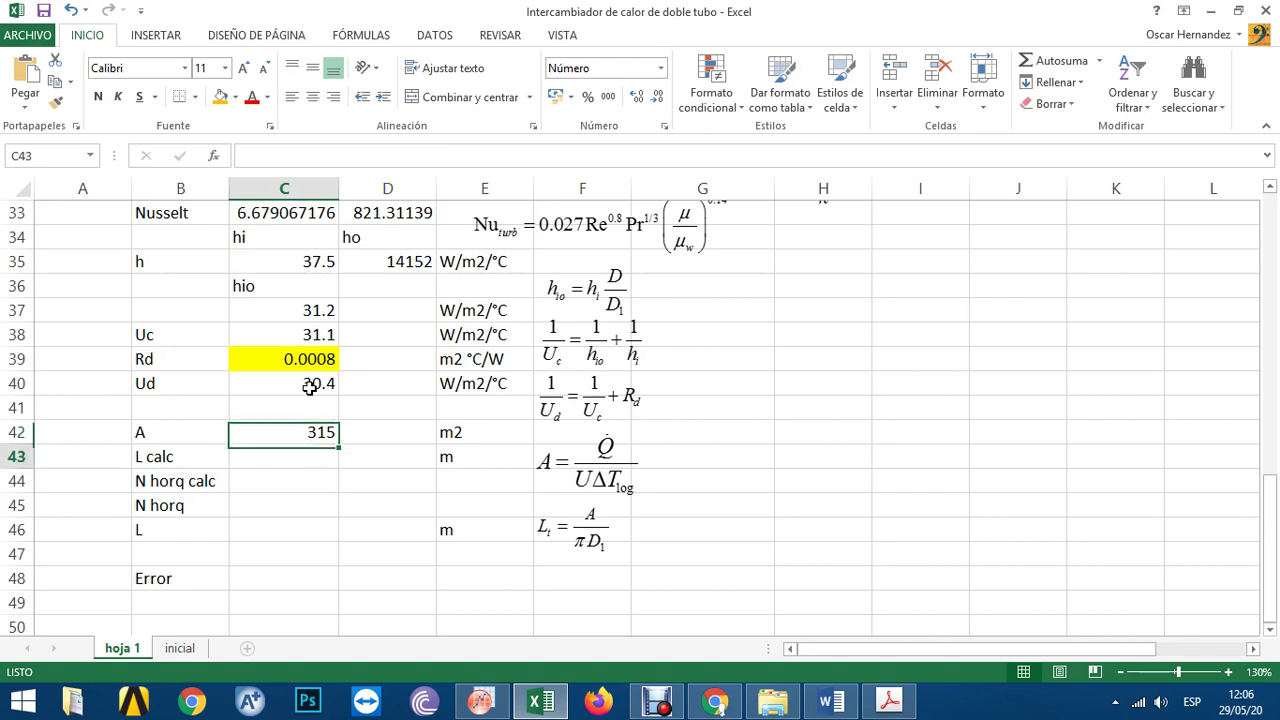
- Calculate the required length L calc in C43 from the area and the inner pipe's outer diameter with =C42/pi()/I14
key("Down")
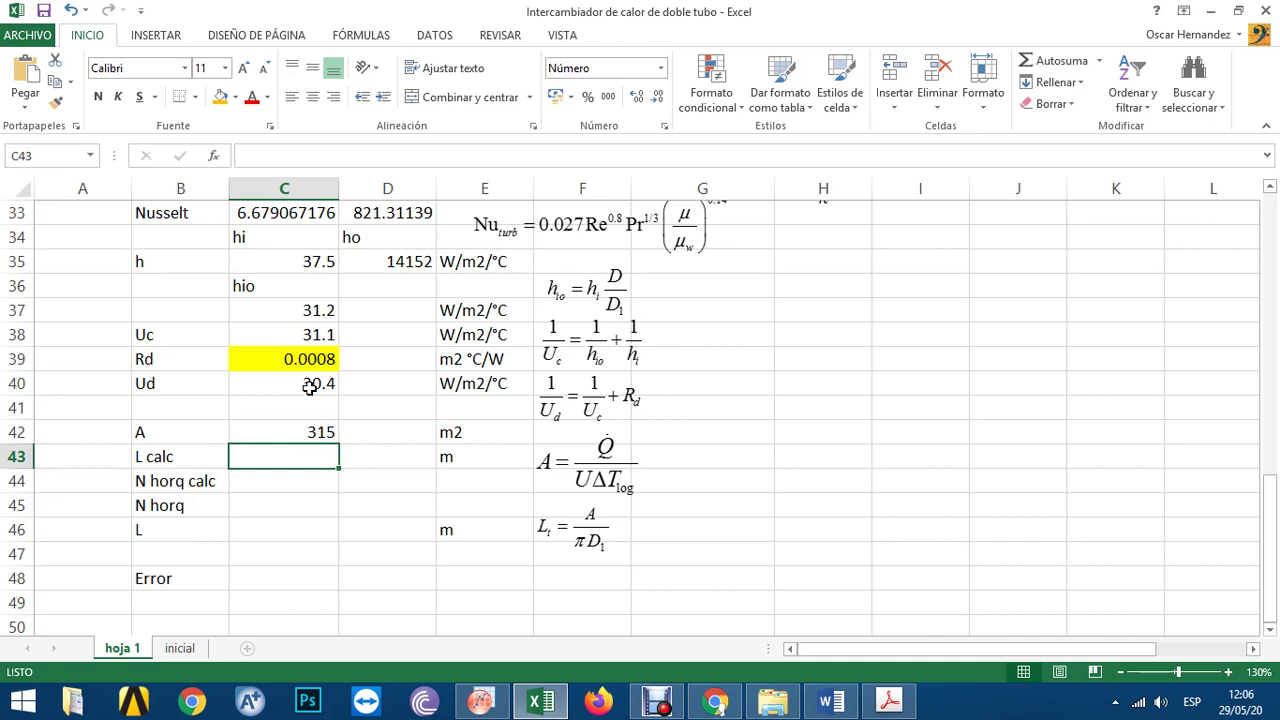
type("=")
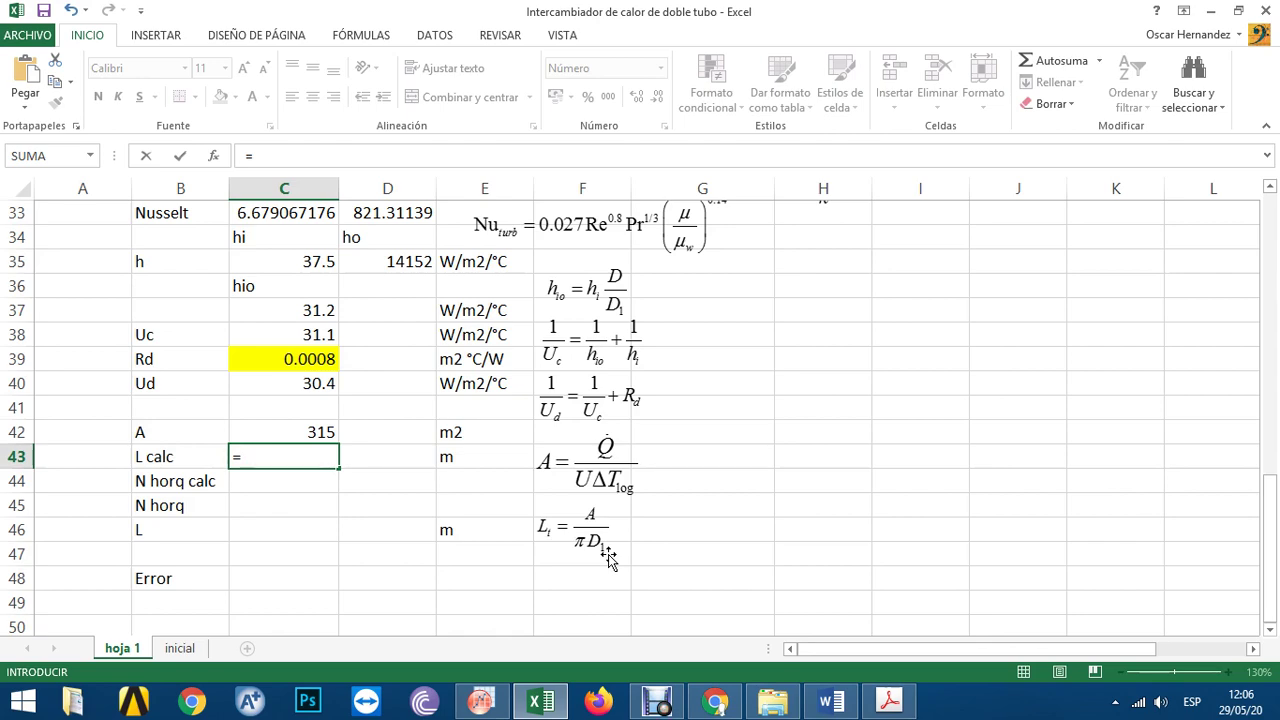
scroll(609, 558, "up", 8)
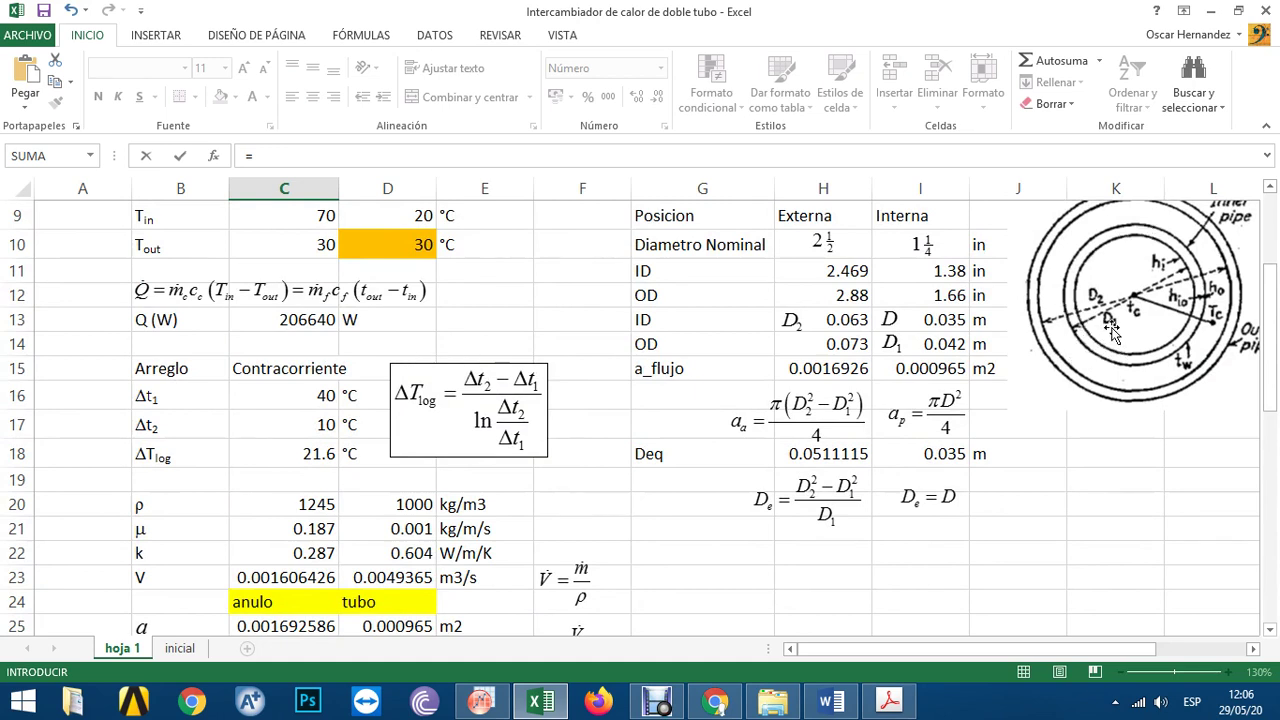
scroll(1024, 400, "down", 3)
scroll(1022, 400, "down", 5)
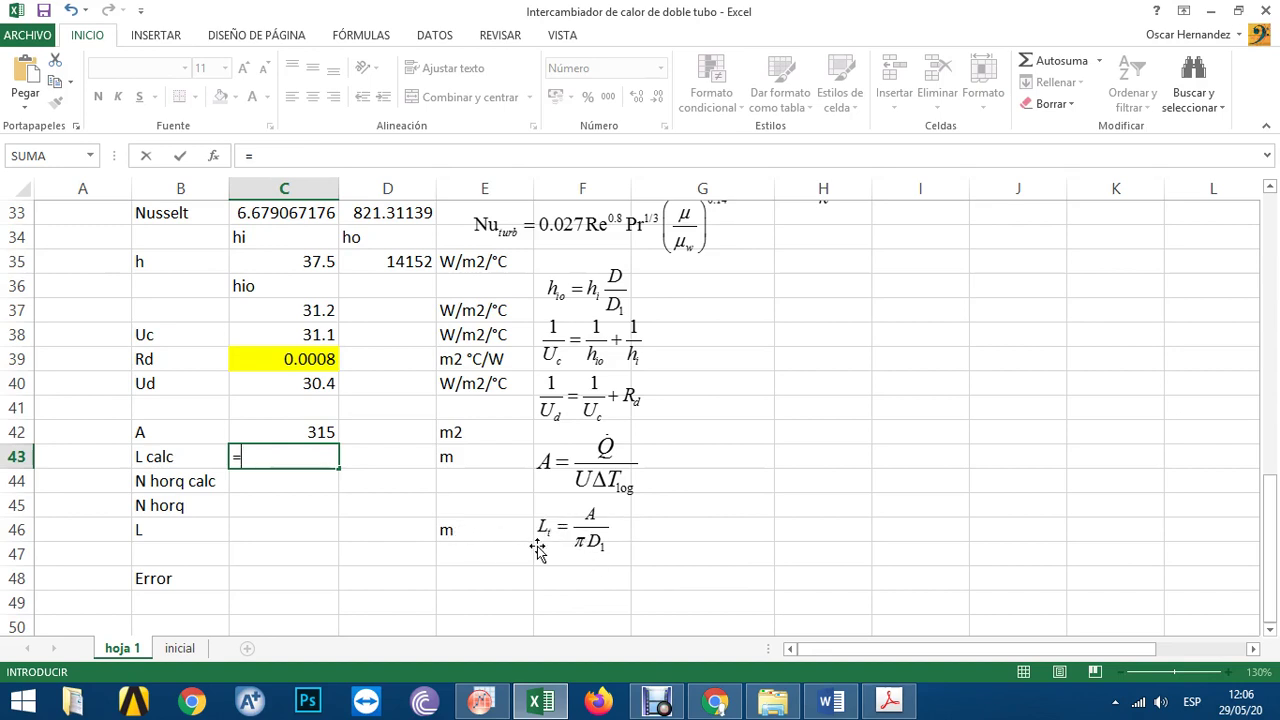
left_click(315, 432)
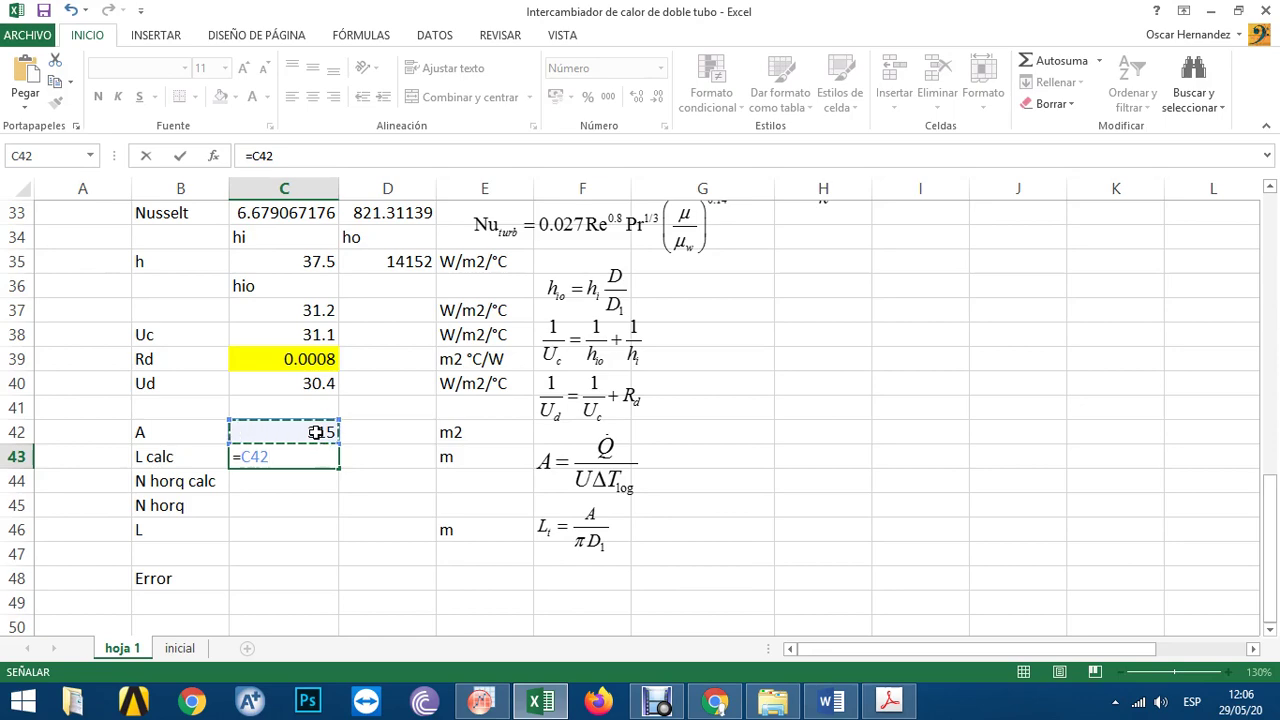
type("/pi()/")
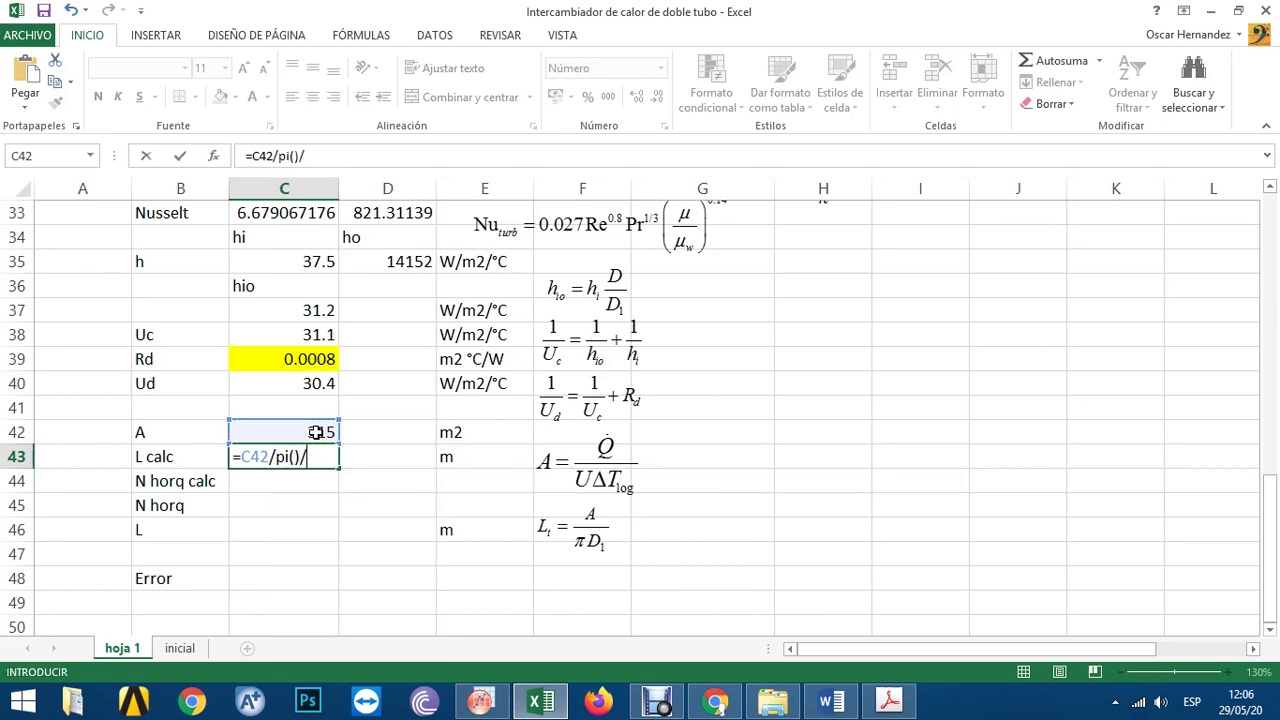
scroll(573, 480, "up", 9)
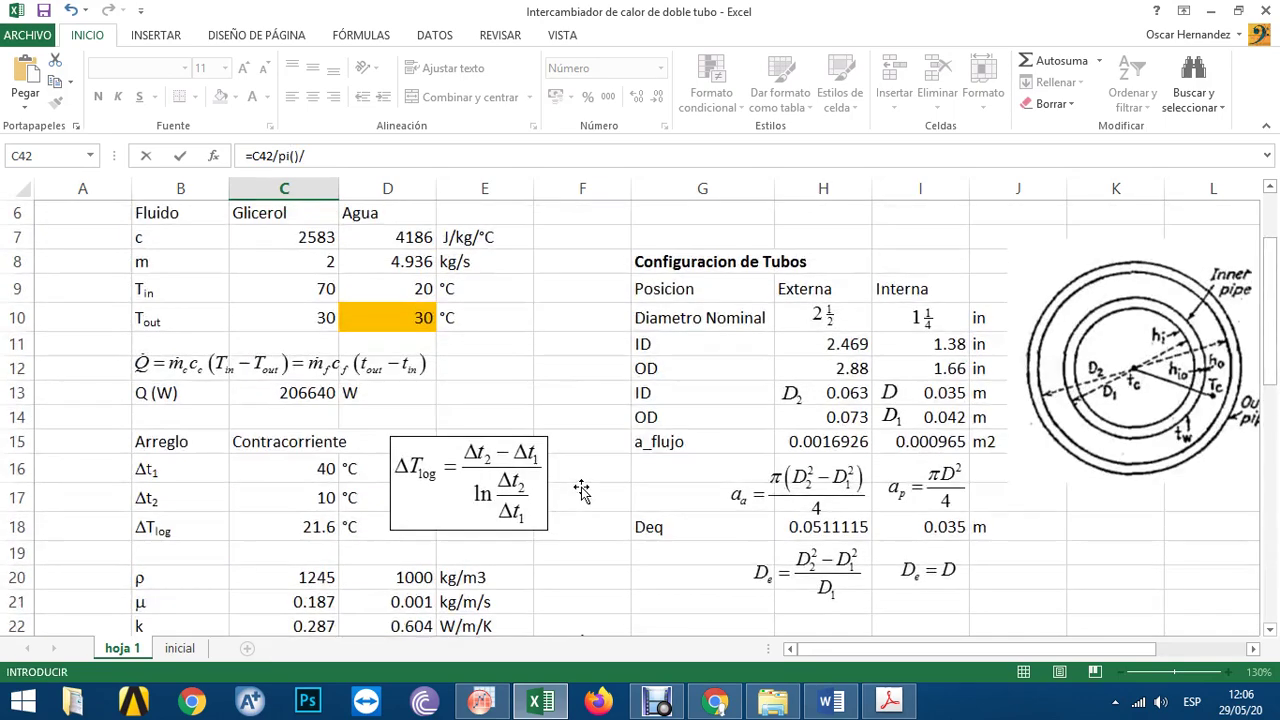
left_click(955, 422)
key("Return")
scroll(957, 423, "down", 11)
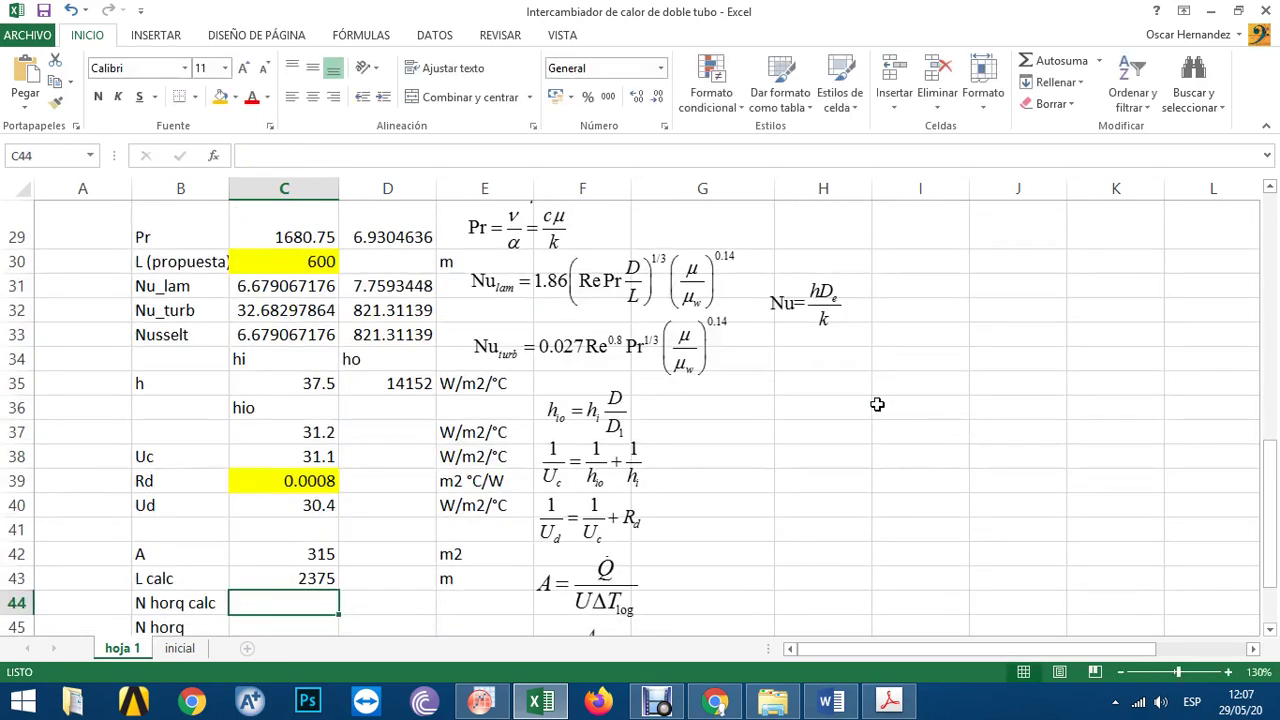
- Switch to the Kern heat transfer PDF in Adobe Acrobat and examine the double pipe exchanger figure on page 112
left_click(289, 336)
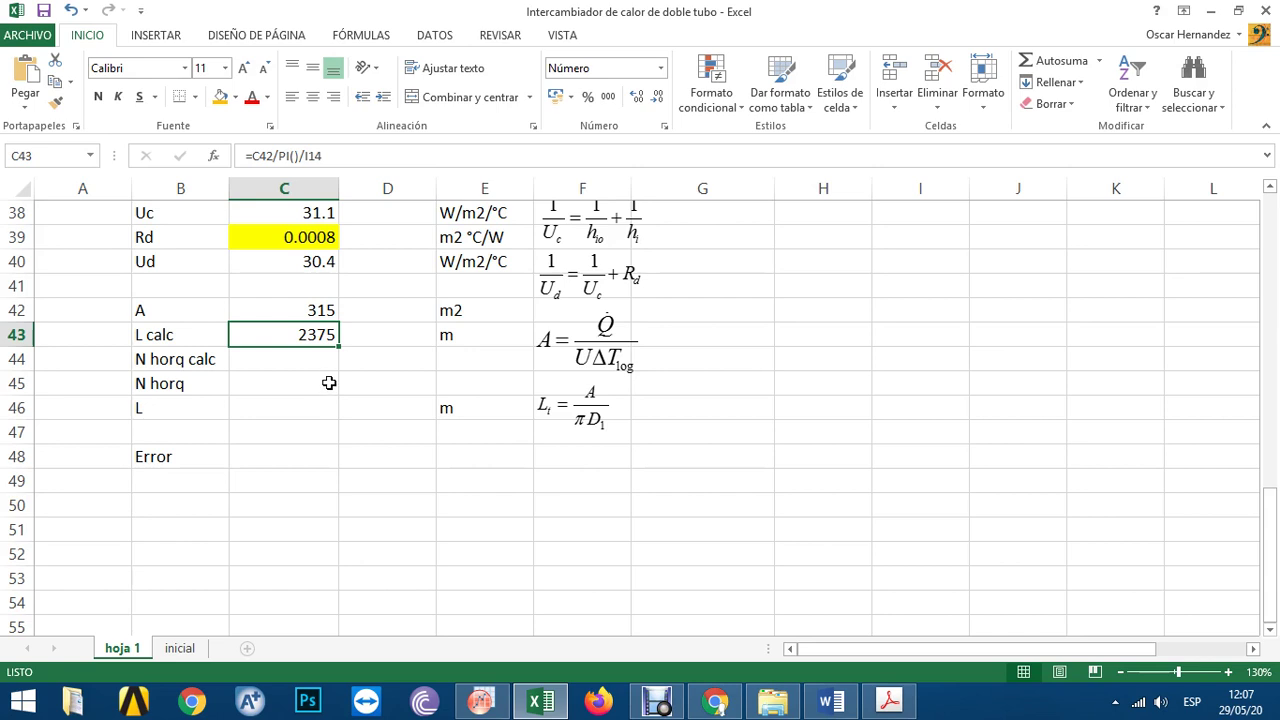
left_click(324, 365)
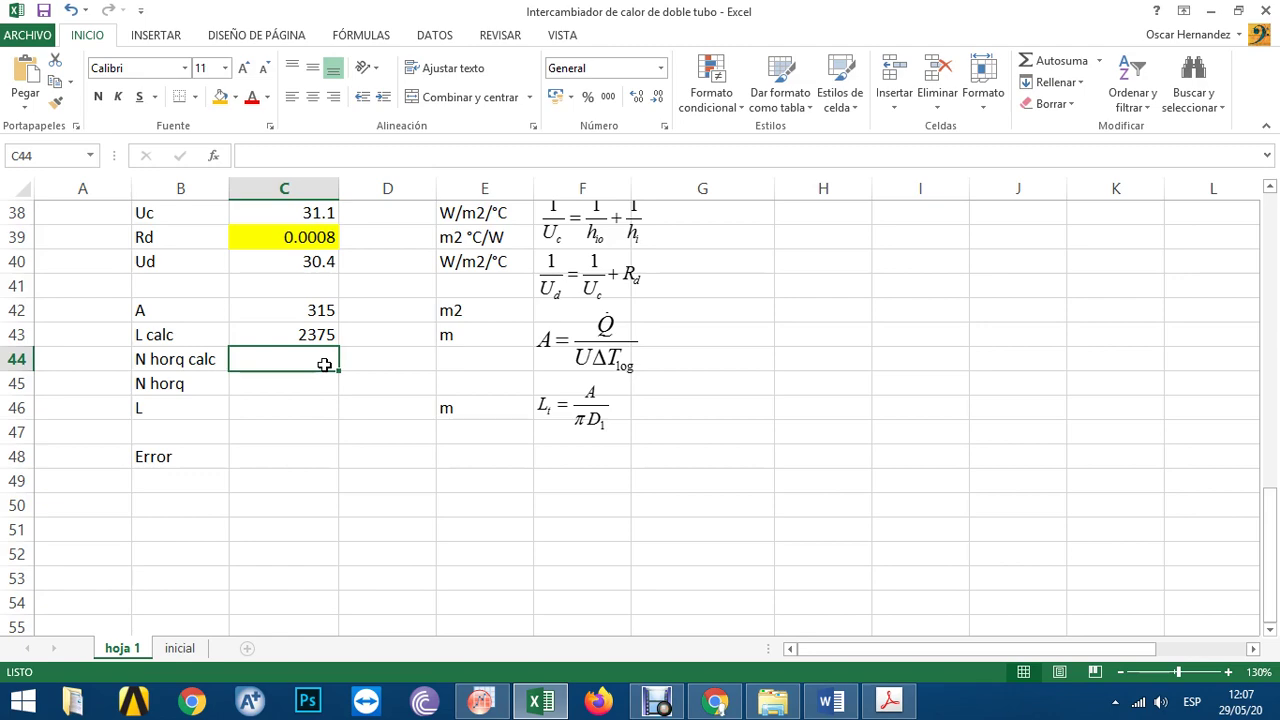
left_click(889, 700)
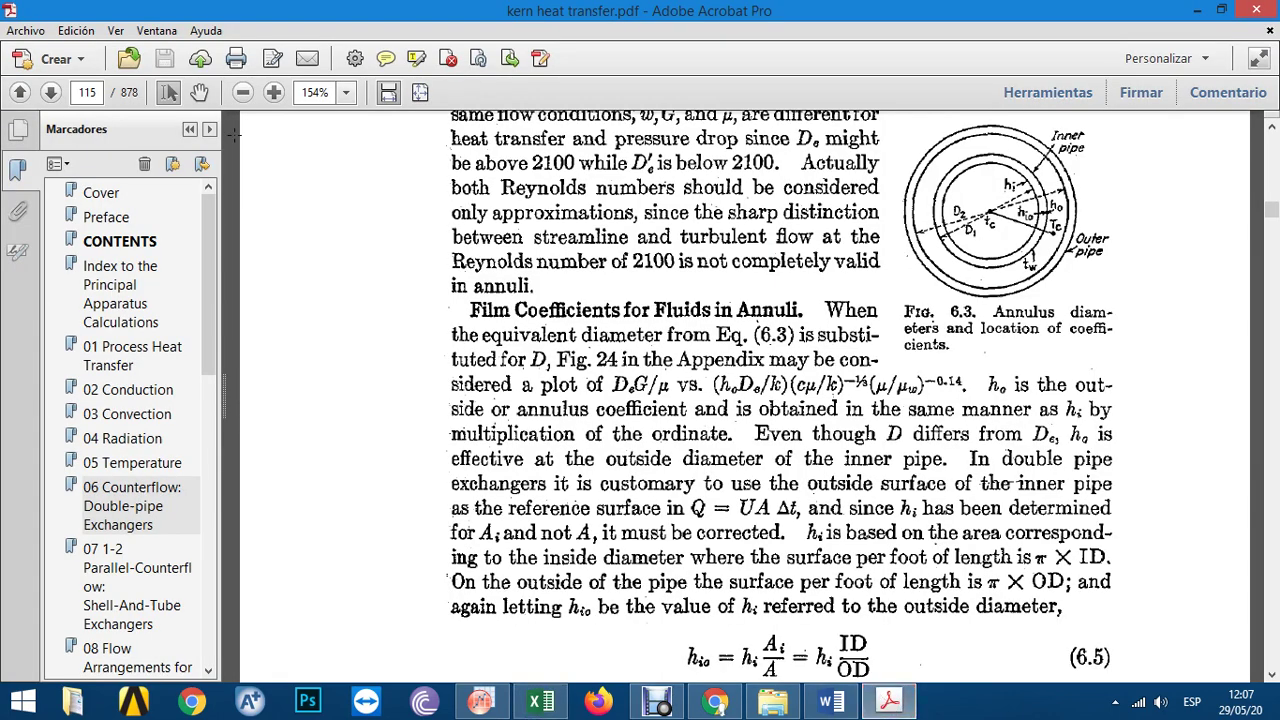
left_click(93, 92)
type("112")
key("Return")
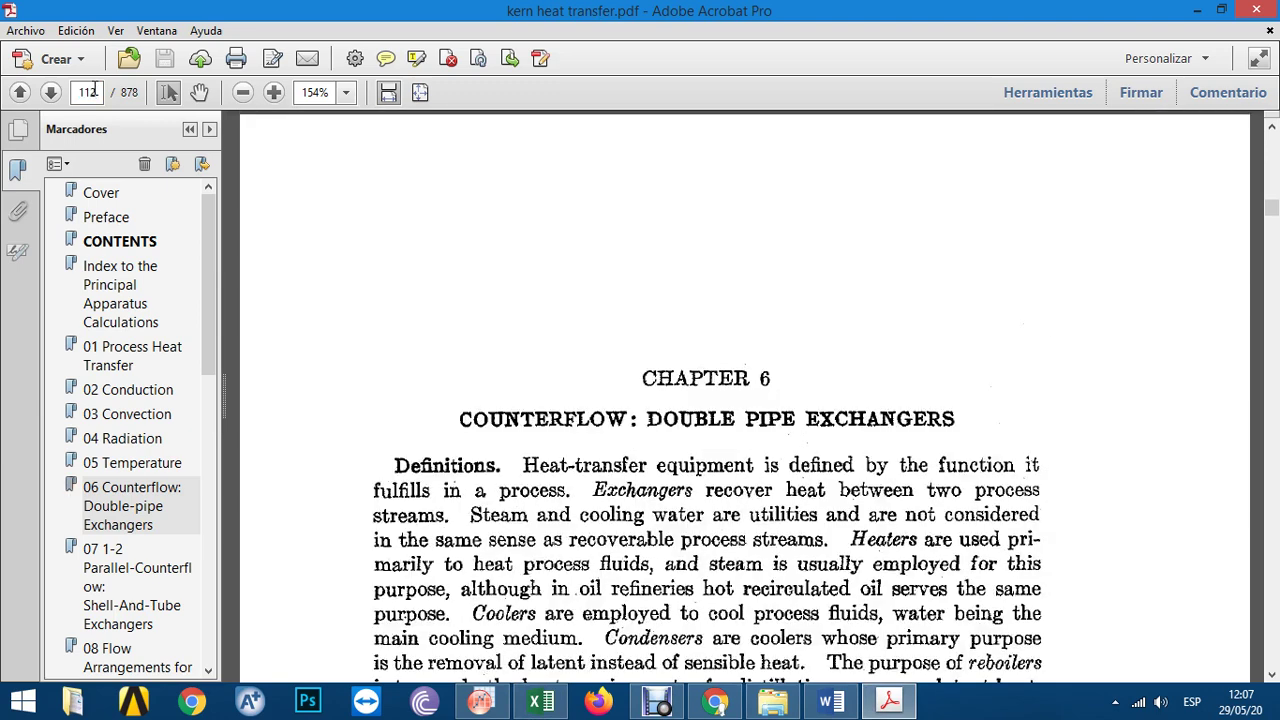
scroll(486, 312, "down", 10)
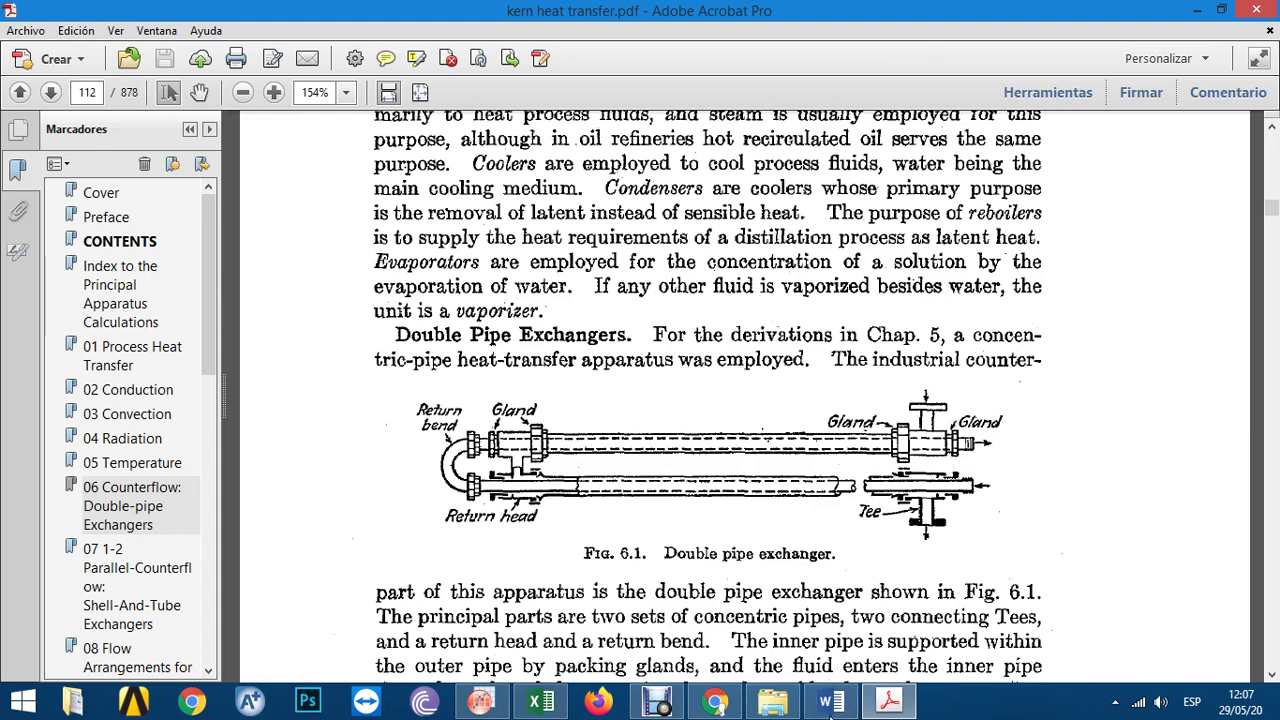
- Return to the Excel workbook and calculate the number of hairpins N horq calc in C44 with =C43/12
left_click(556, 703)
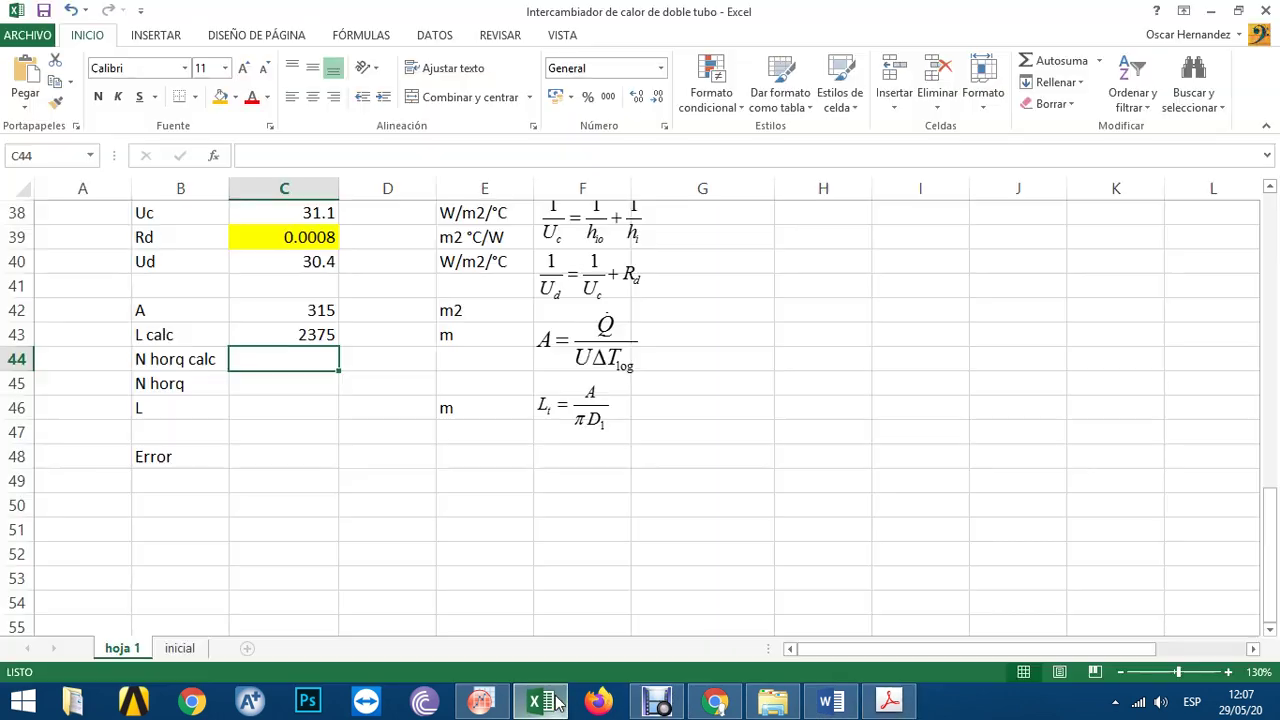
type("=")
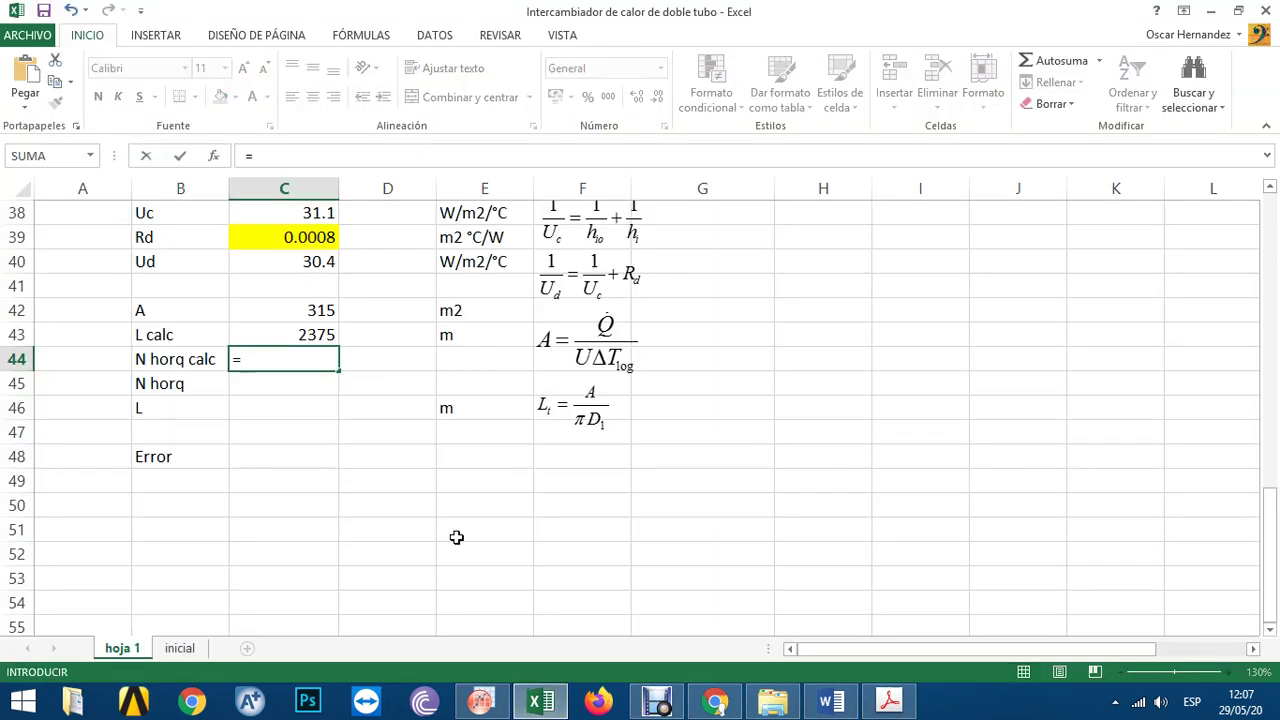
left_click(336, 338)
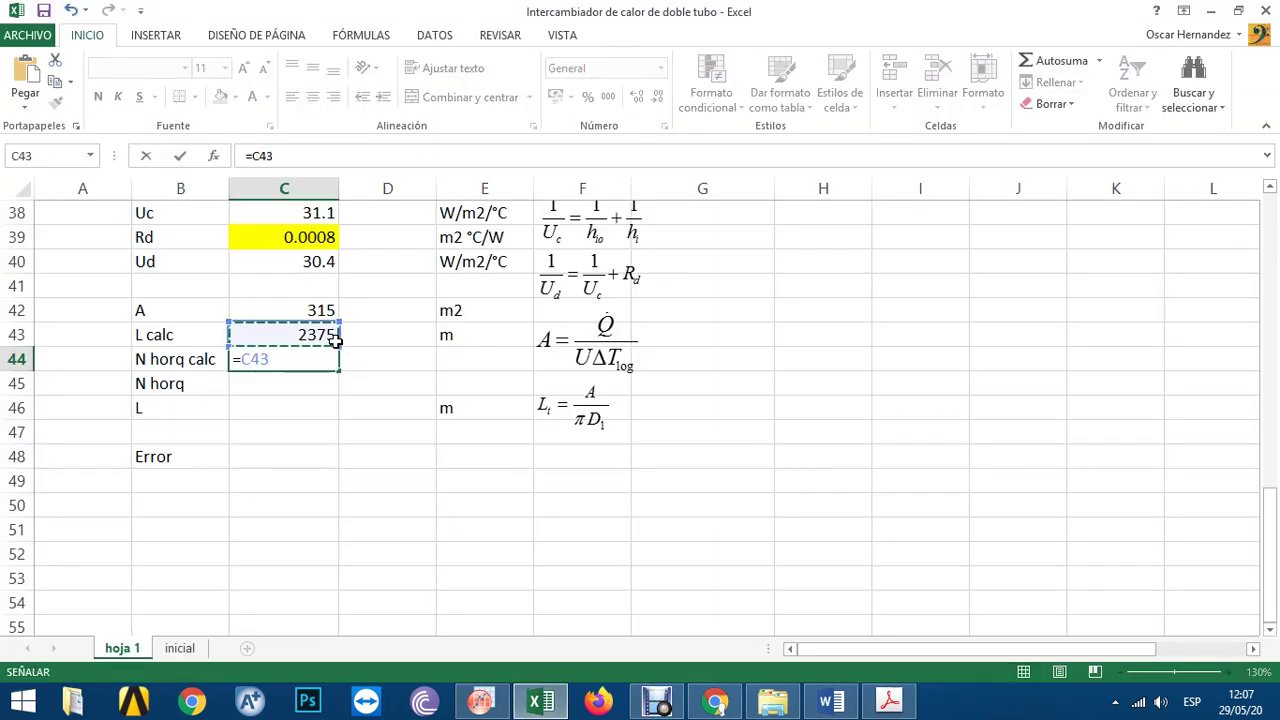
type("/12")
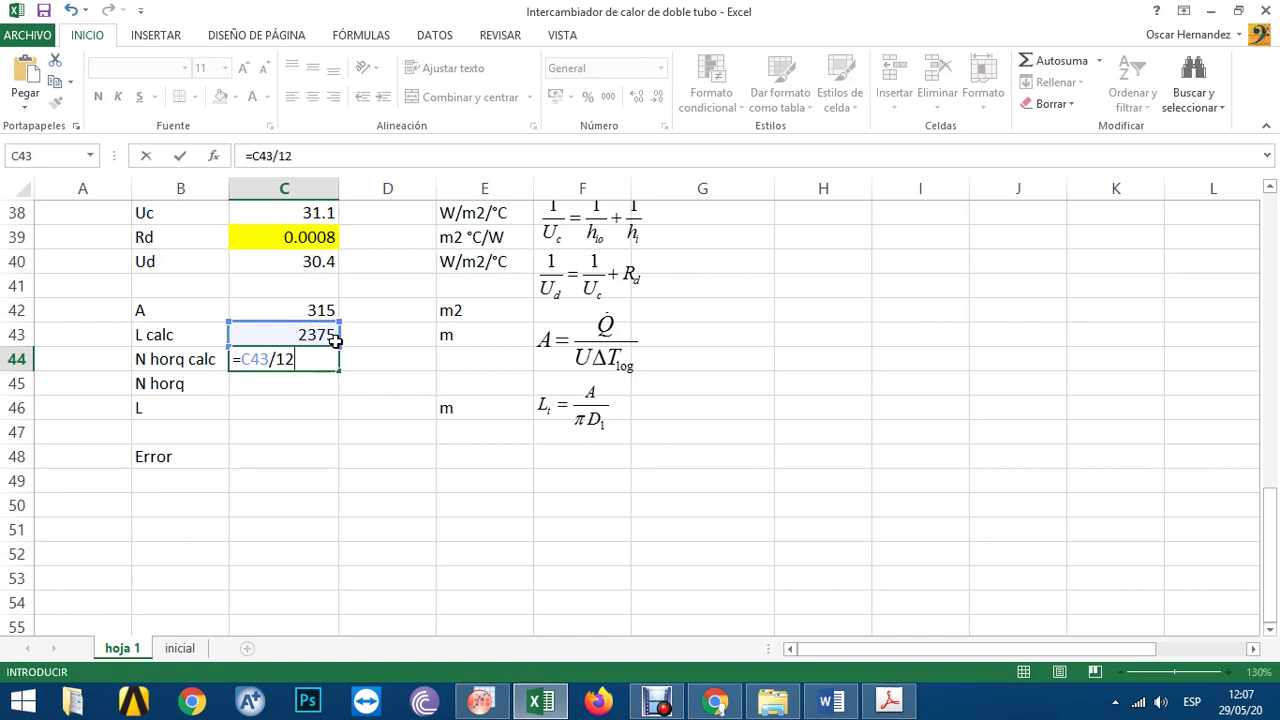
key("Return")
key("Up")
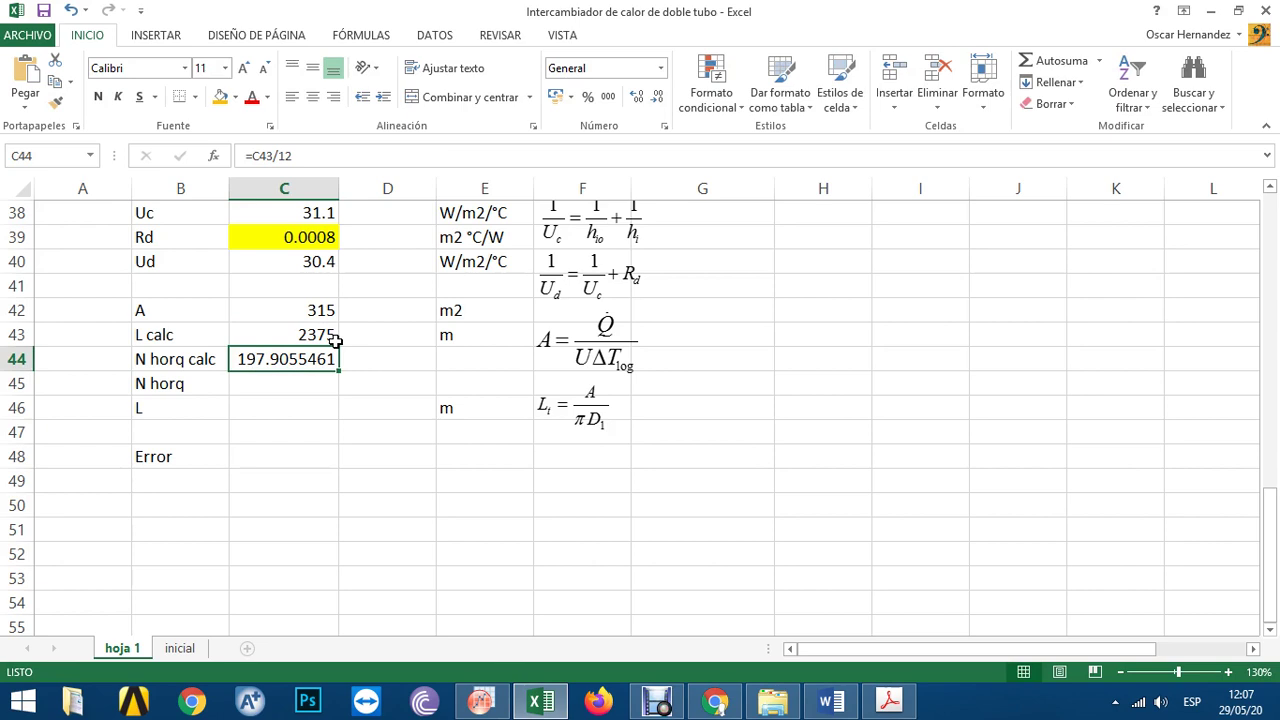
- Round the calculated number of hairpins up to a whole number in C45 with =REDONDEAR.MAS(C44;0)
key("Down")
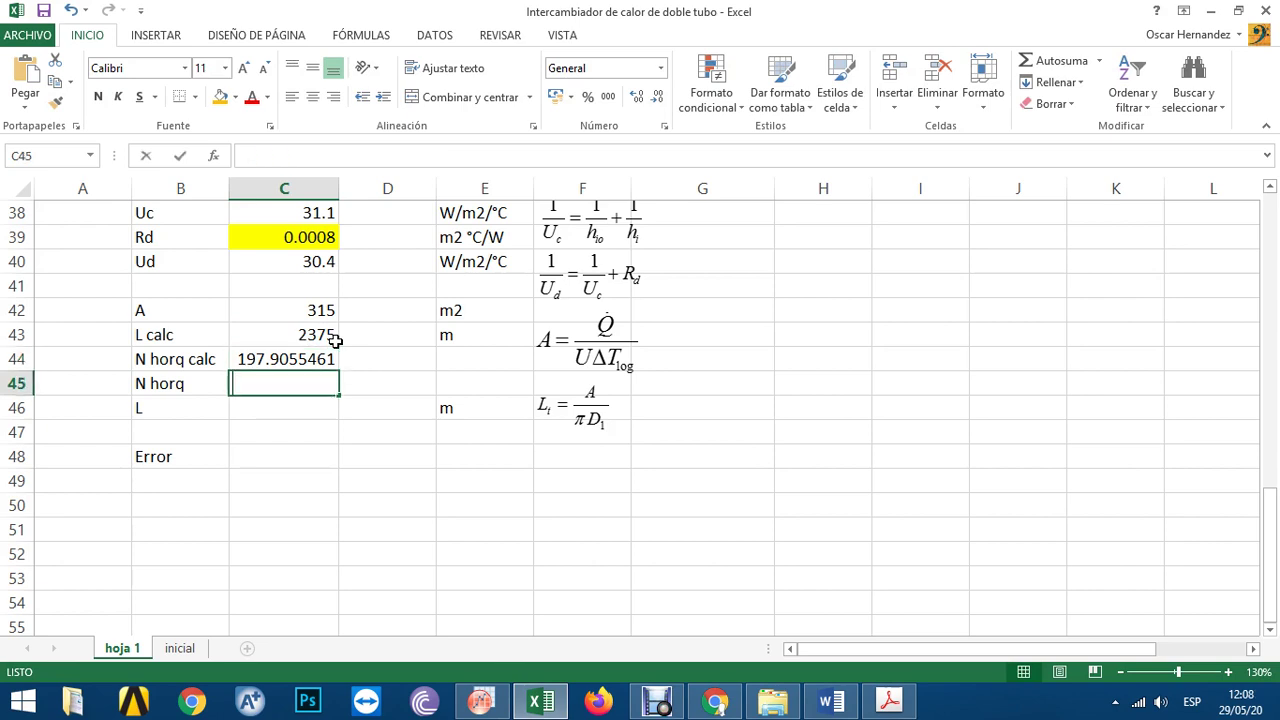
type("=redon")
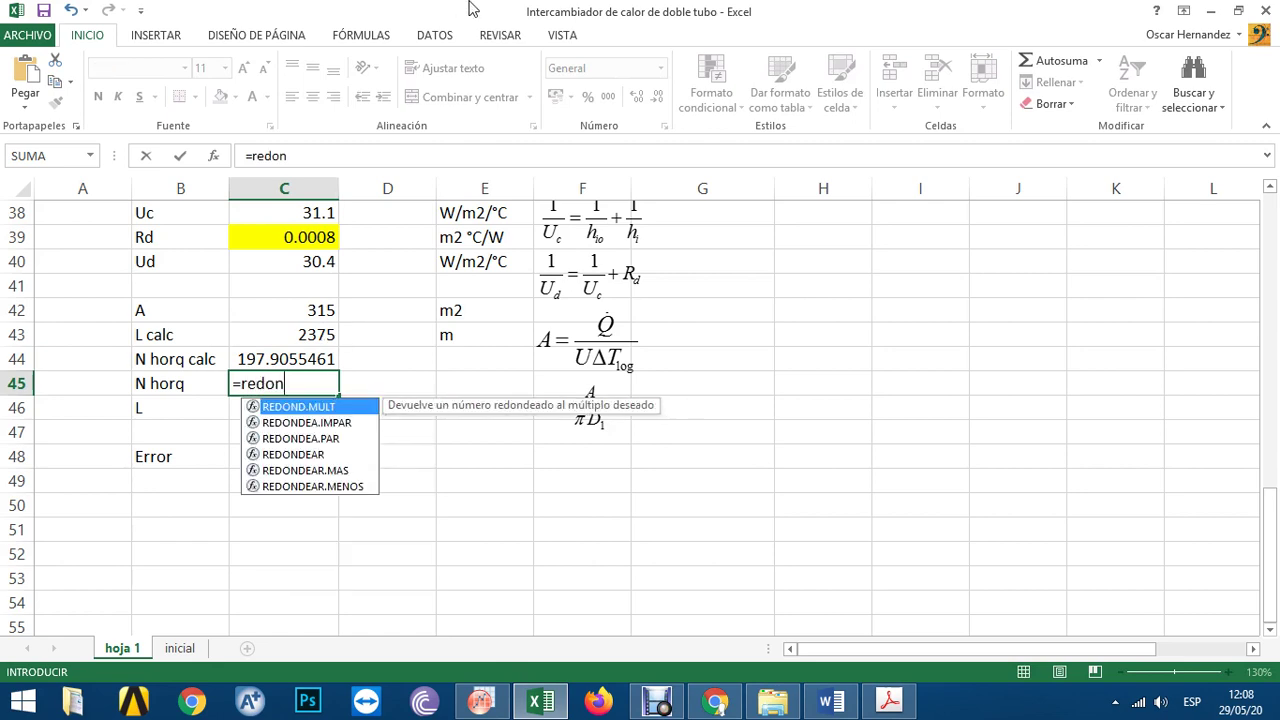
double_click(330, 470)
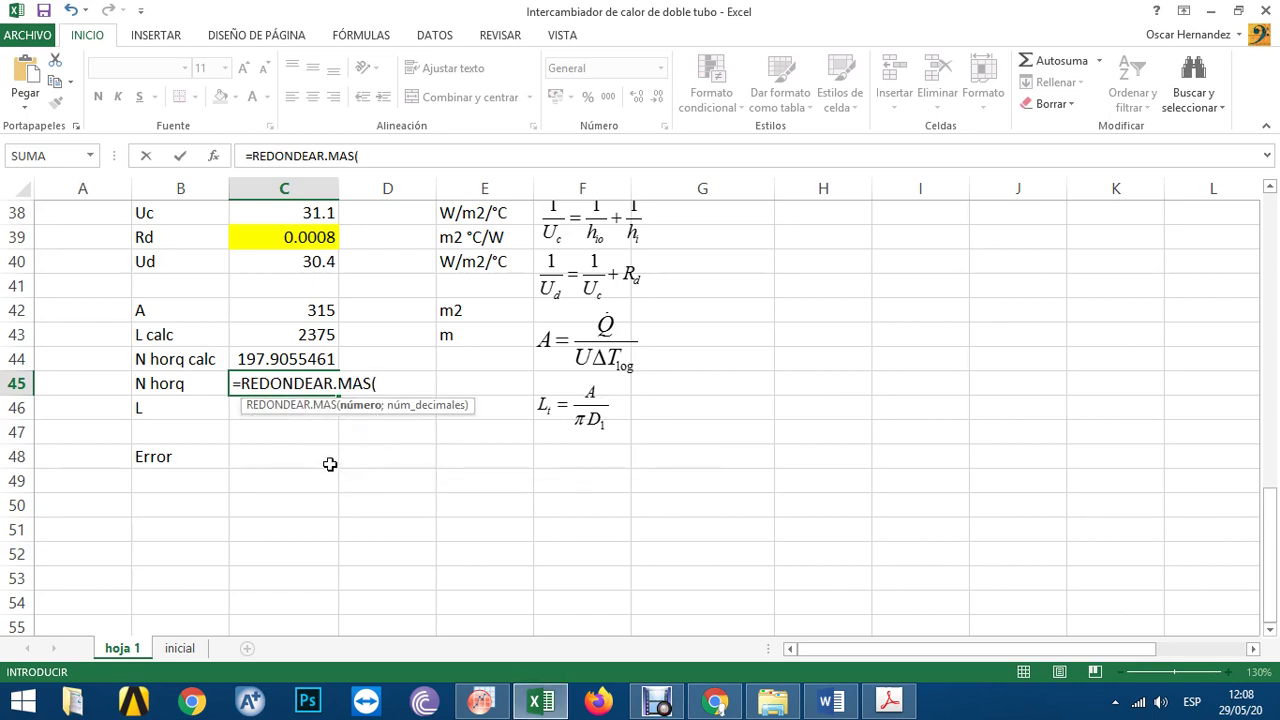
left_click(298, 358)
type(";")
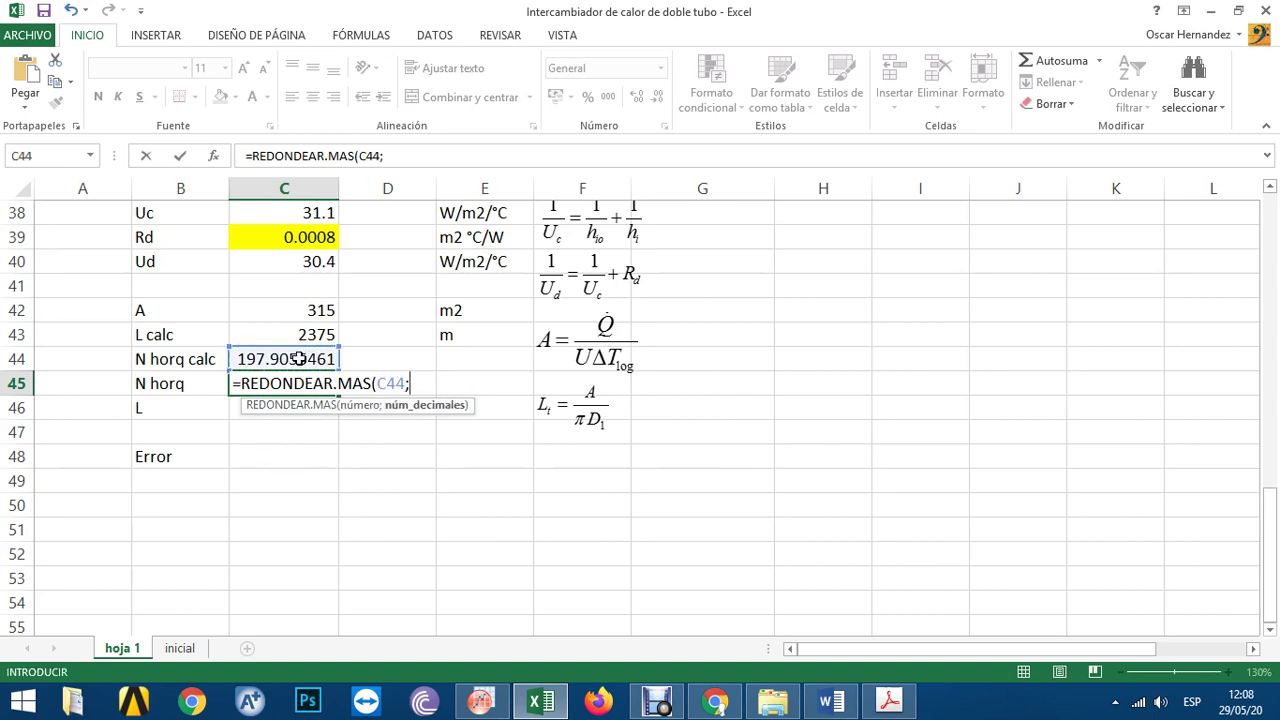
type("0)")
key("Return")
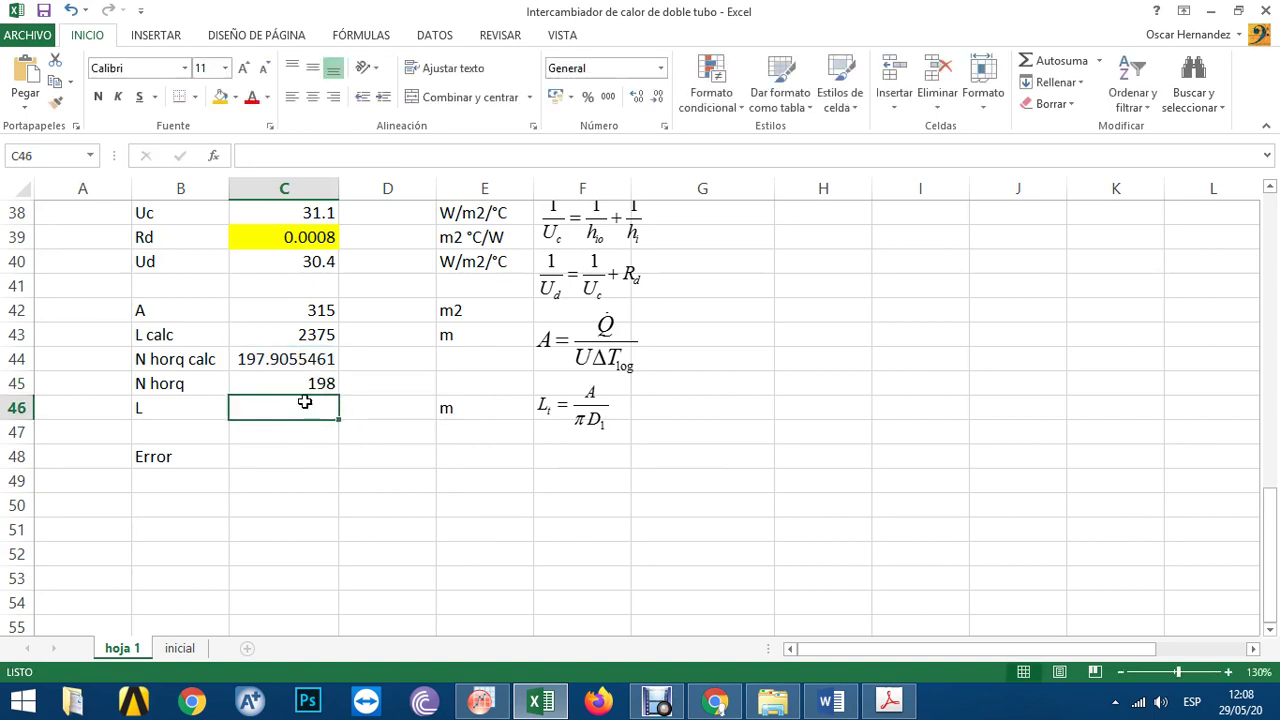
left_click(308, 384)
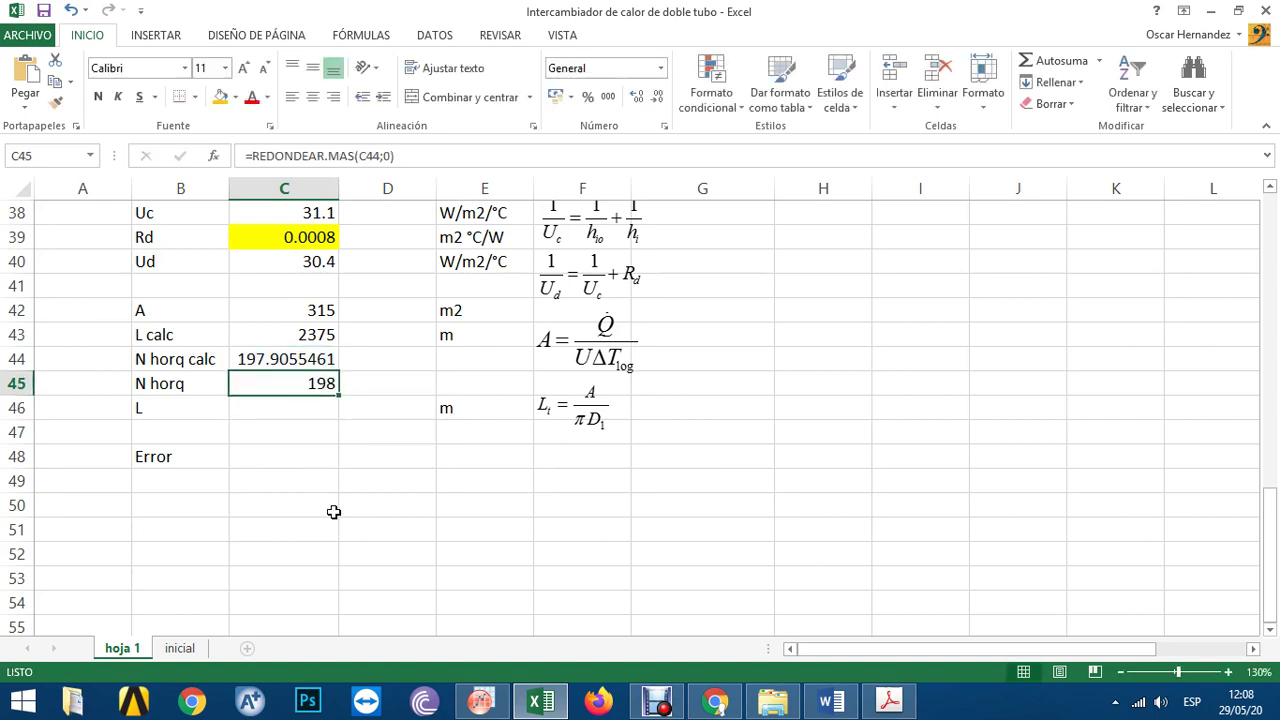
- Calculate the actual length L in C46 from the rounded number of hairpins with =C45*12
left_click(312, 410)
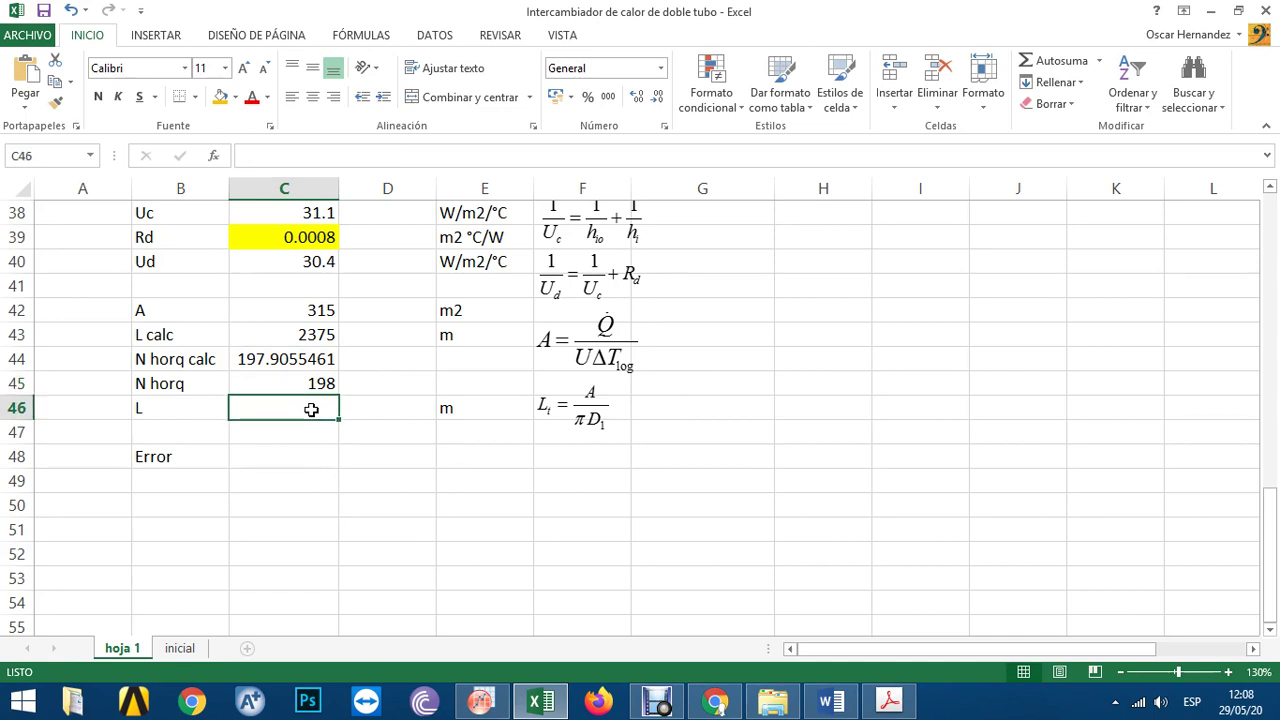
type("=")
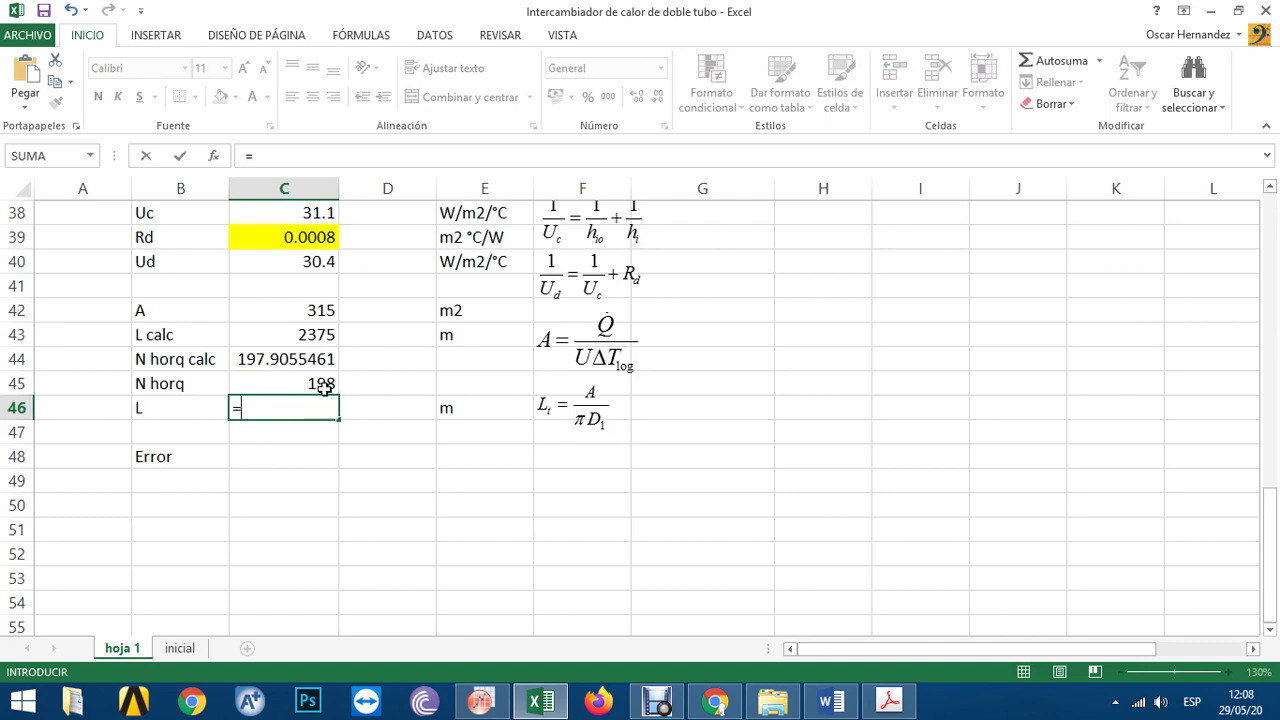
left_click(320, 386)
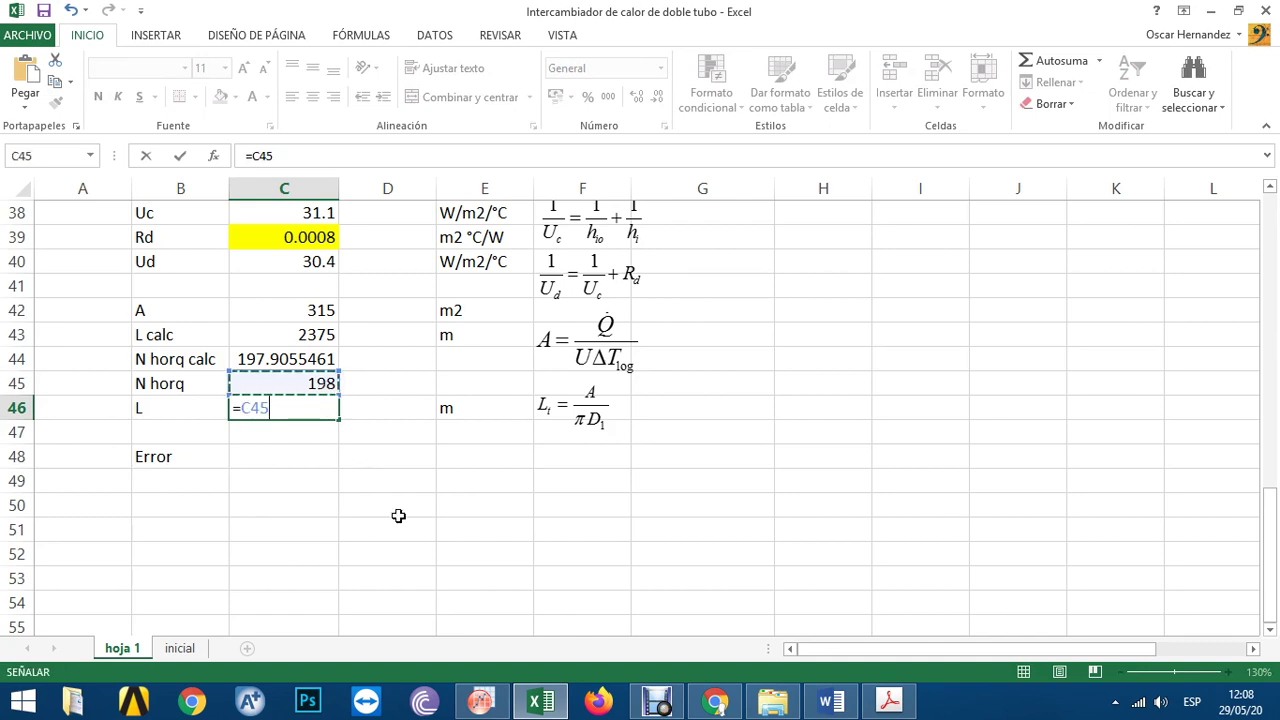
type("*12")
key("Return")
key("Up")
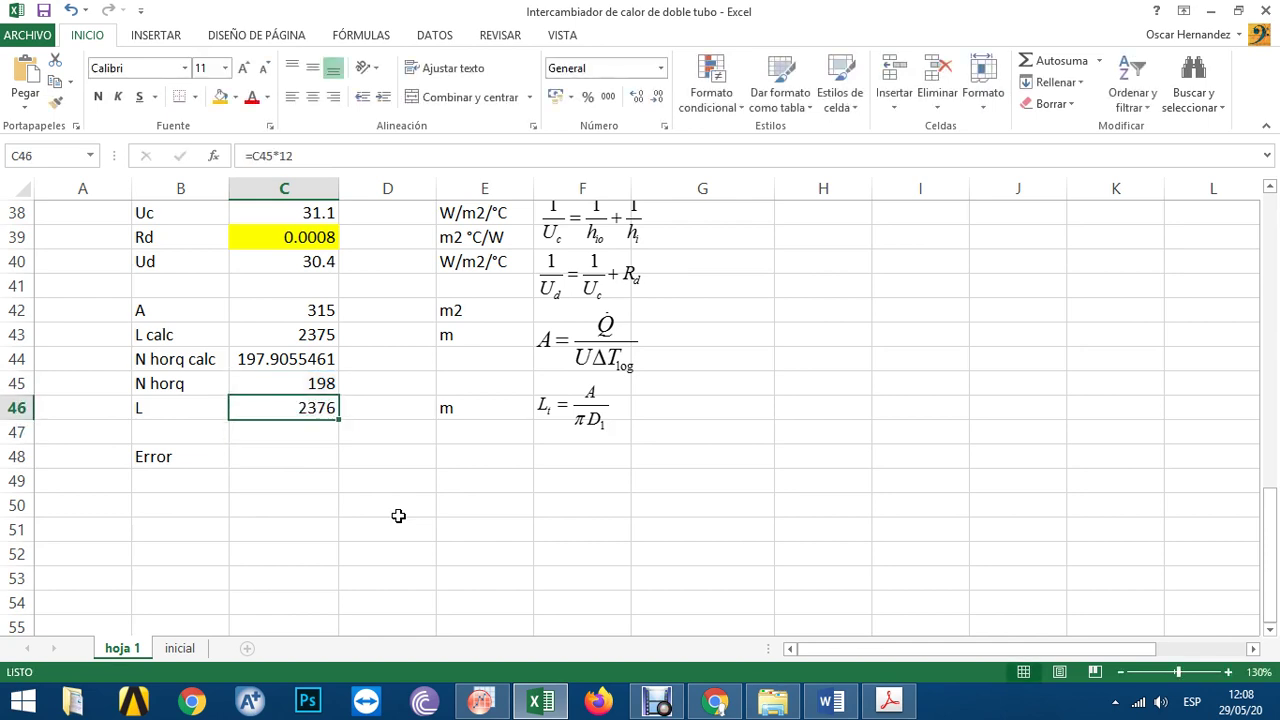
- Compare the proposed length in C30 with the length L in C46, and set the proposed length to 2376 m
scroll(560, 537, "up", 8)
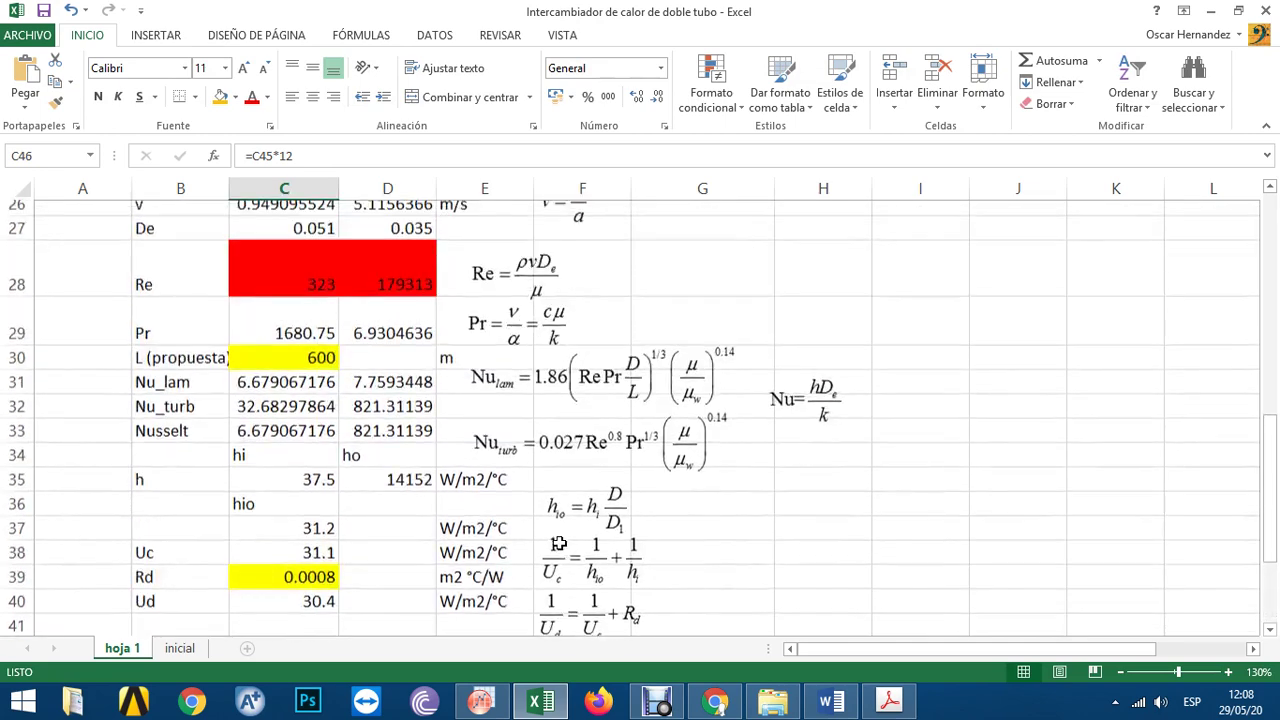
scroll(560, 543, "down", 2)
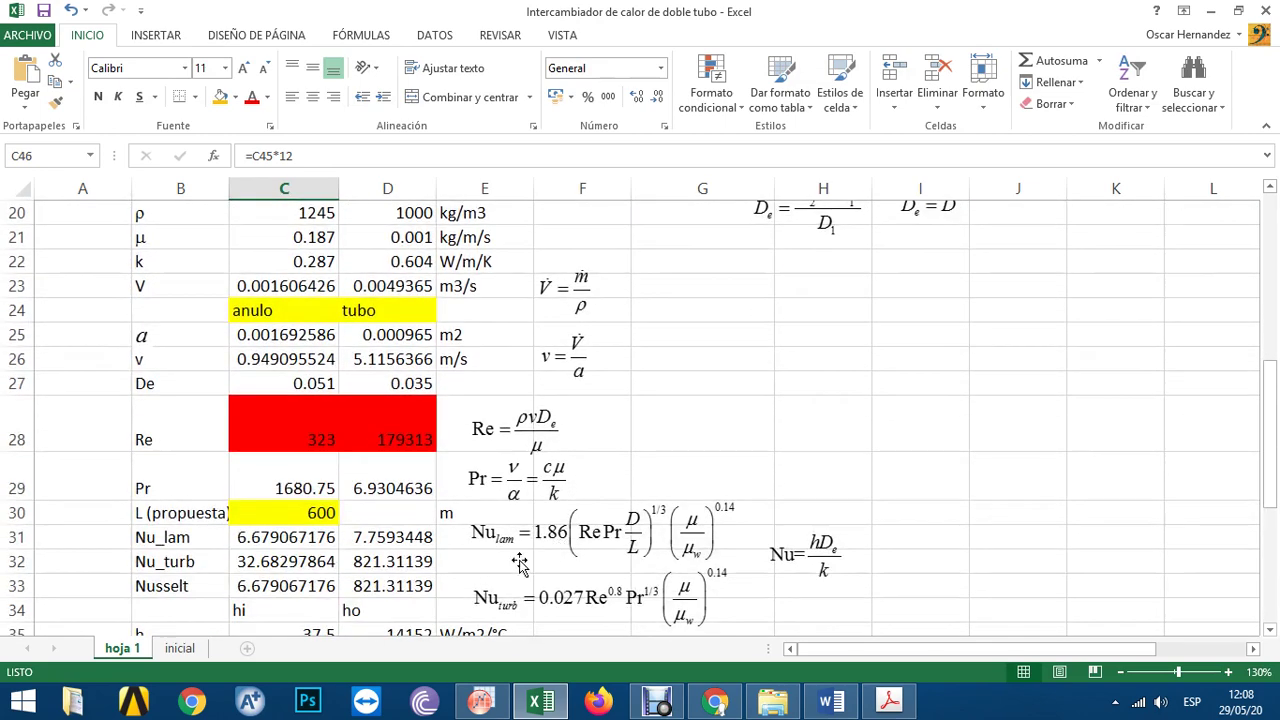
scroll(305, 568, "down", 2)
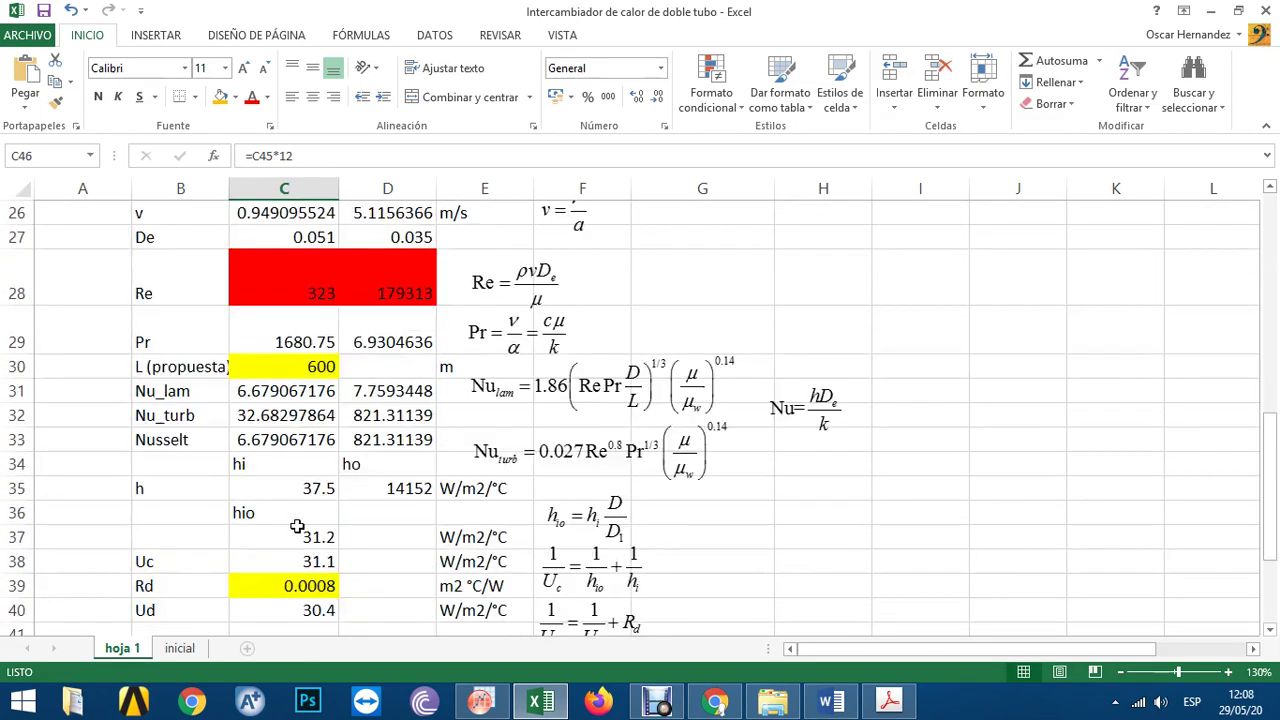
left_click(315, 367)
scroll(345, 367, "down", 5)
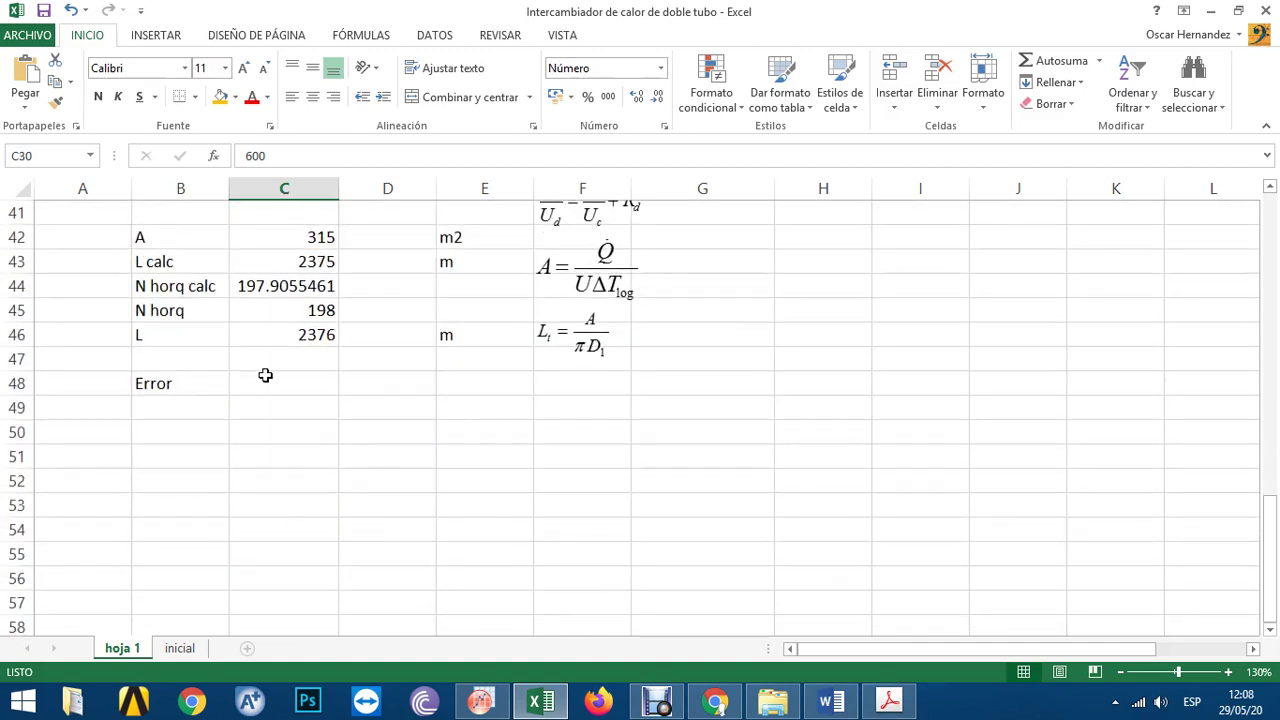
left_click(279, 352)
left_click(277, 335)
scroll(268, 400, "up", 5)
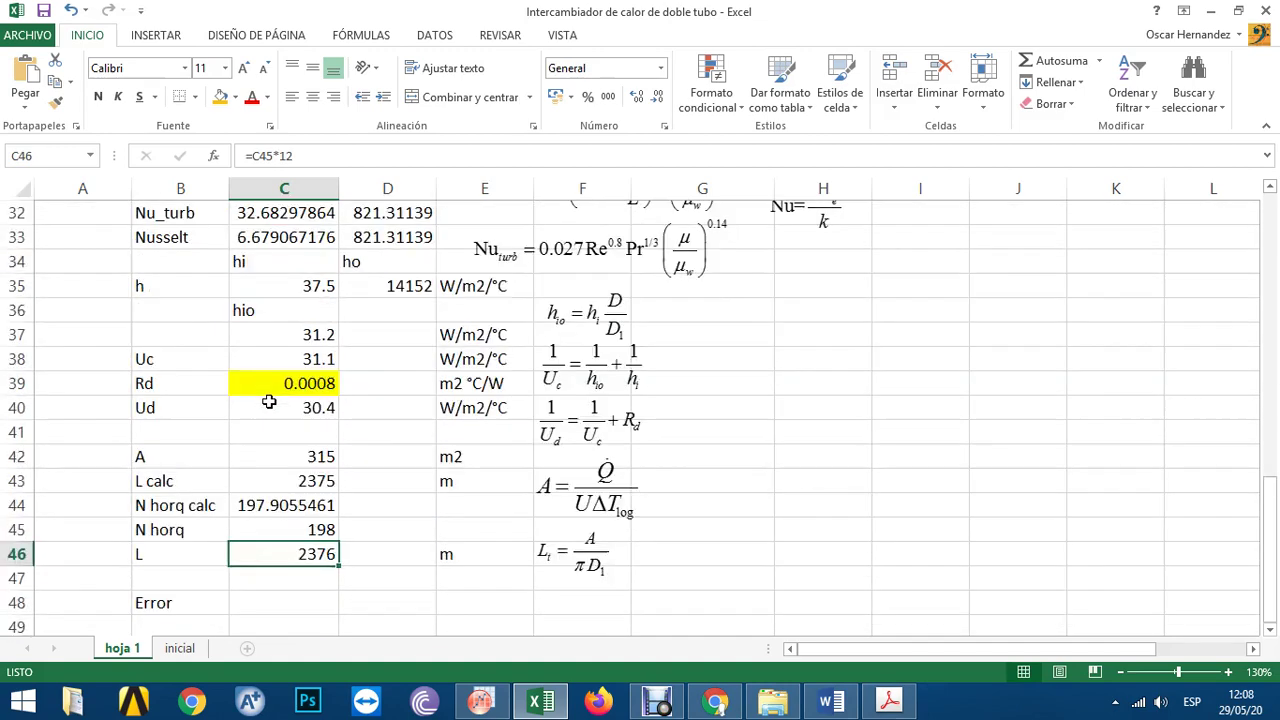
left_click(280, 368)
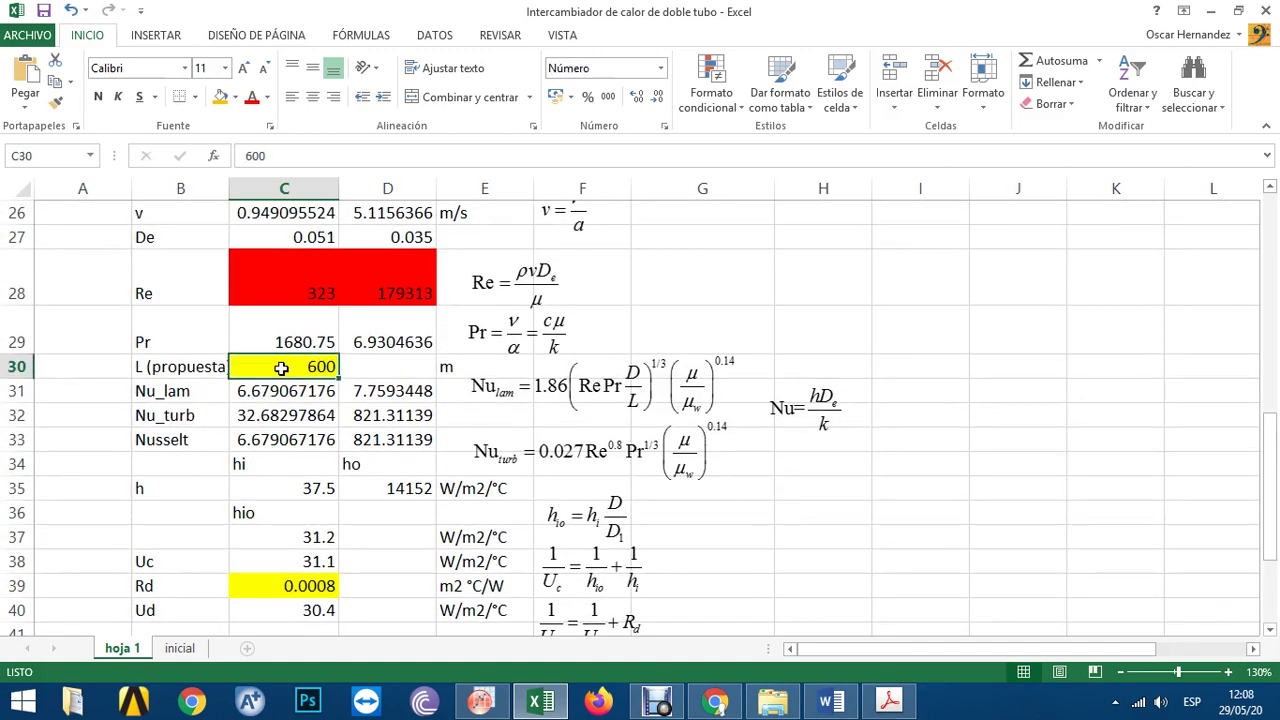
type("2376")
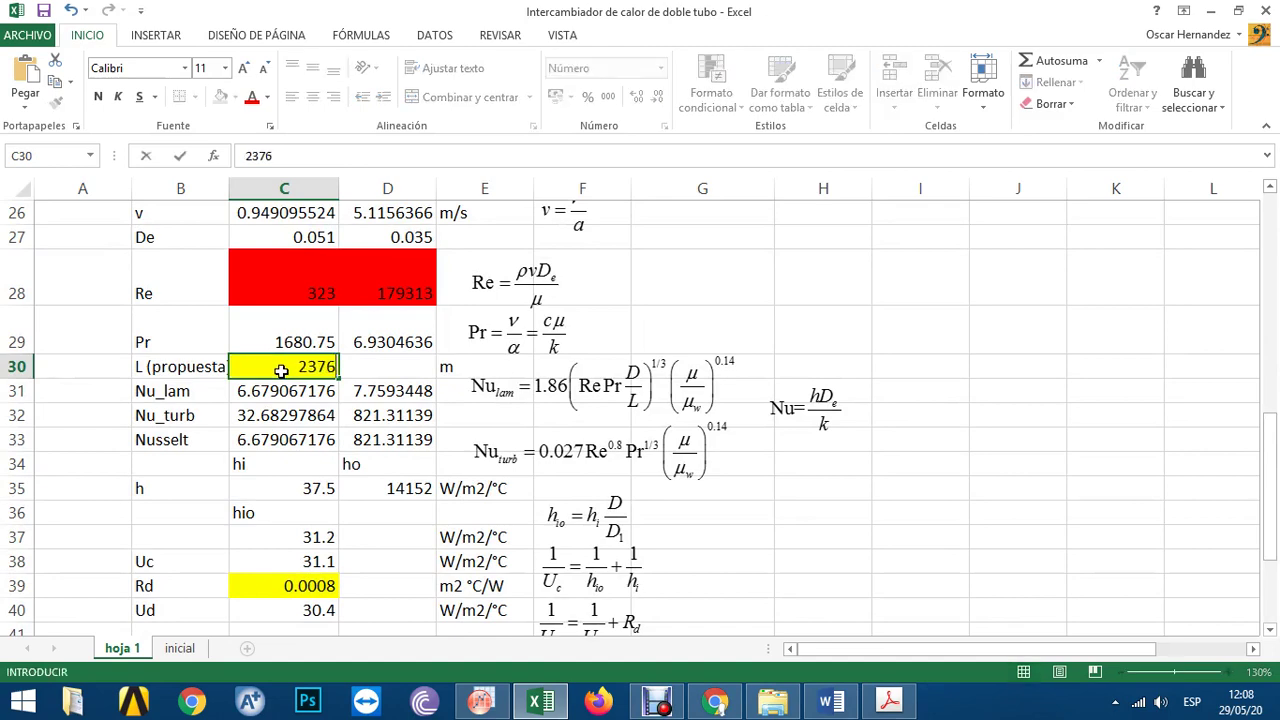
key("Return")
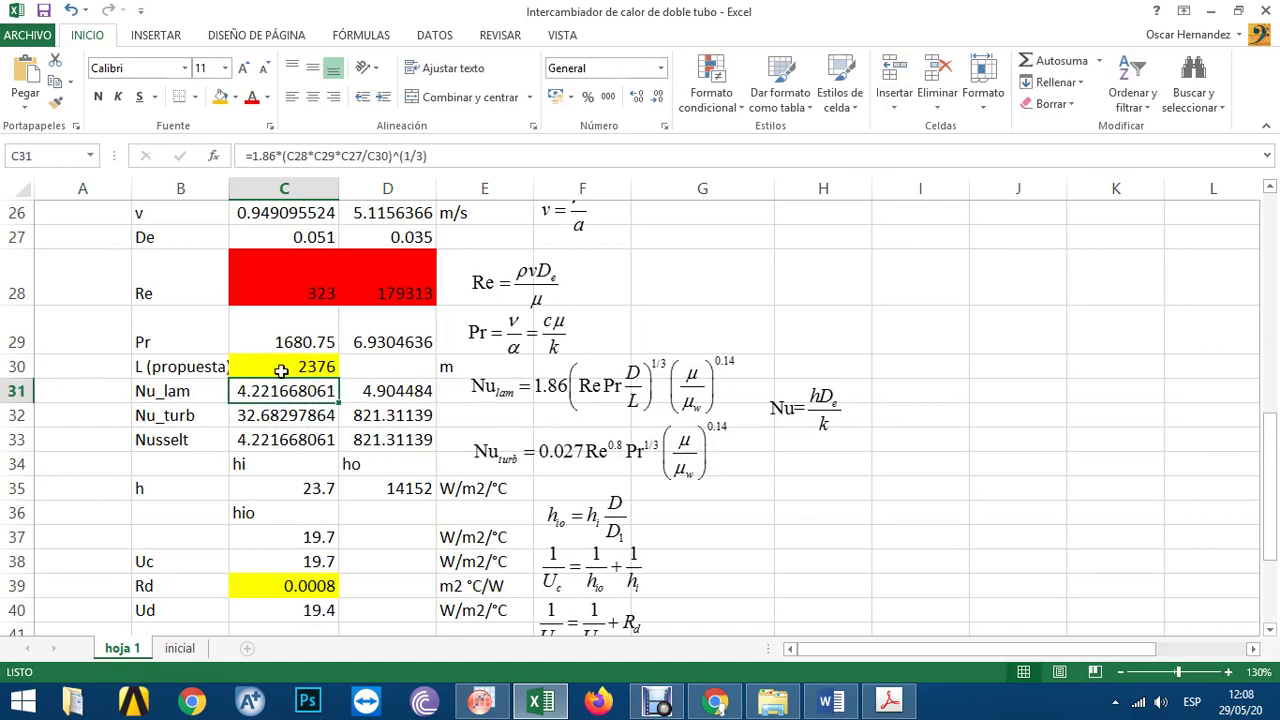
- Check the recalculated length L in C46 and set the proposed length in C30 to 3700 m
scroll(297, 383, "down", 3)
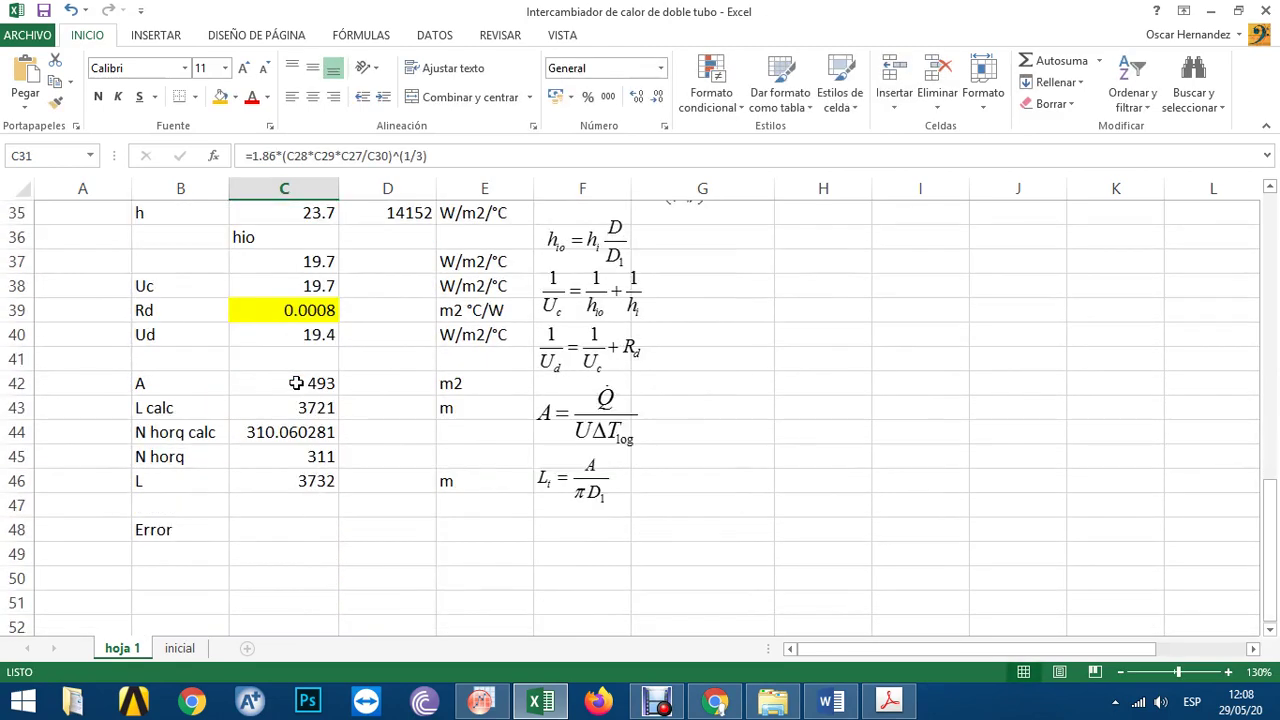
left_click(330, 487)
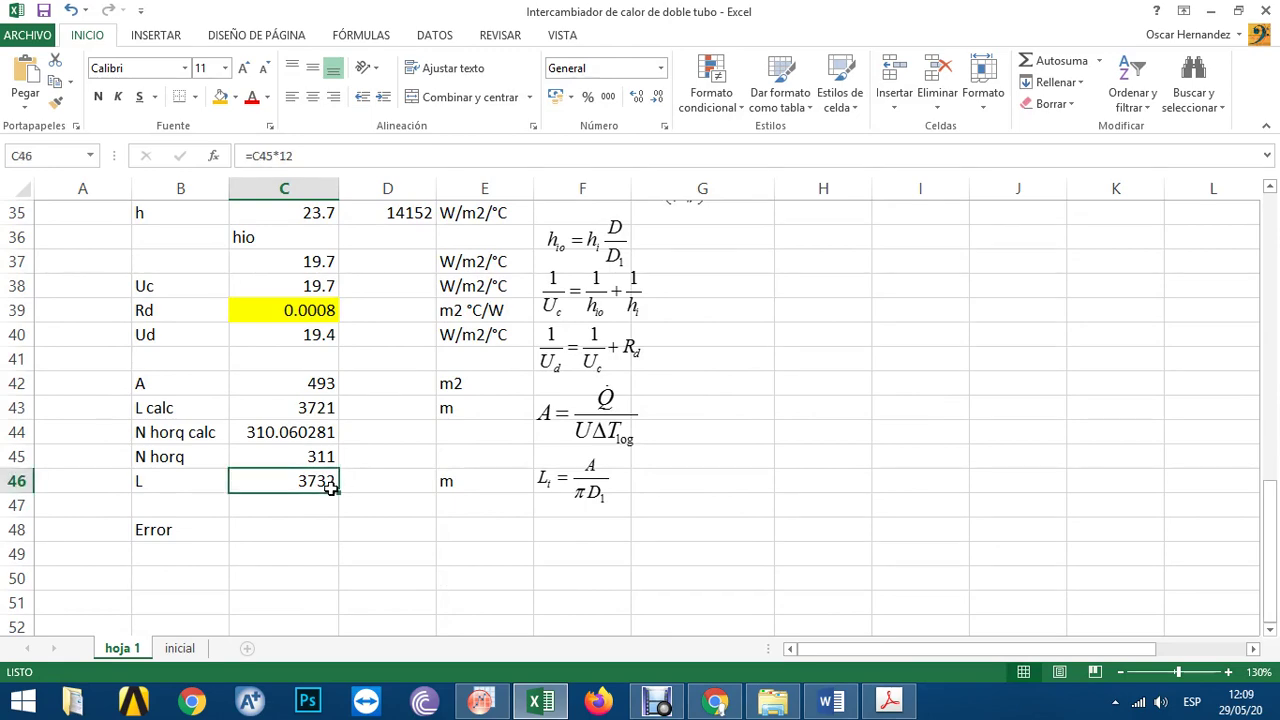
scroll(330, 487, "up", 3)
left_click(303, 371)
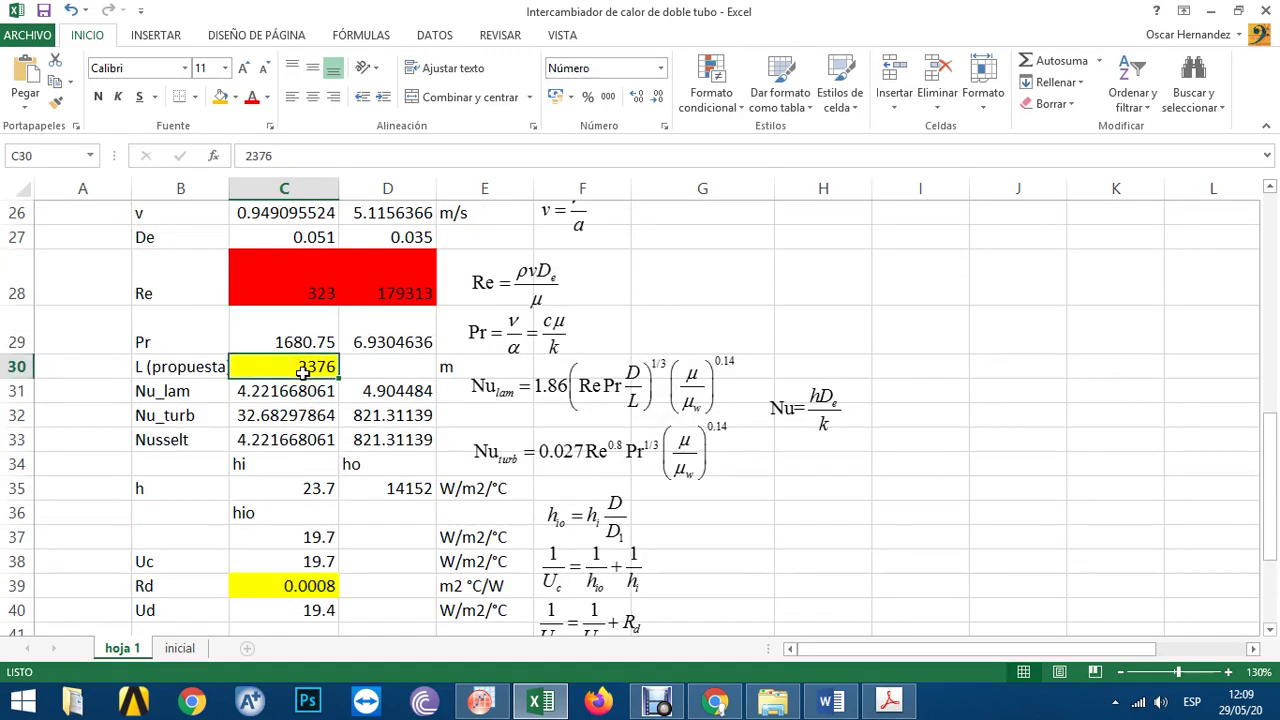
type("3700")
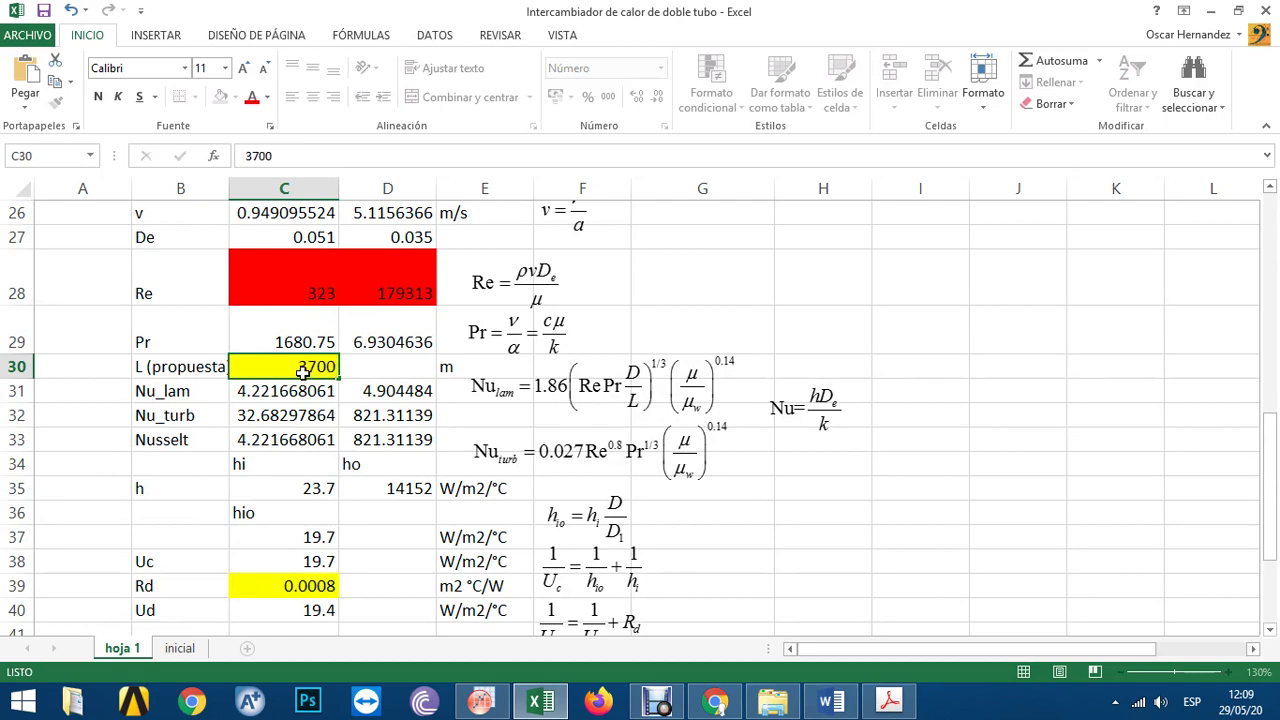
key("Return")
- Review the recalculated length and set the proposed length in C30 to 4300 m
scroll(322, 392, "down", 3)
scroll(310, 487, "up", 3)
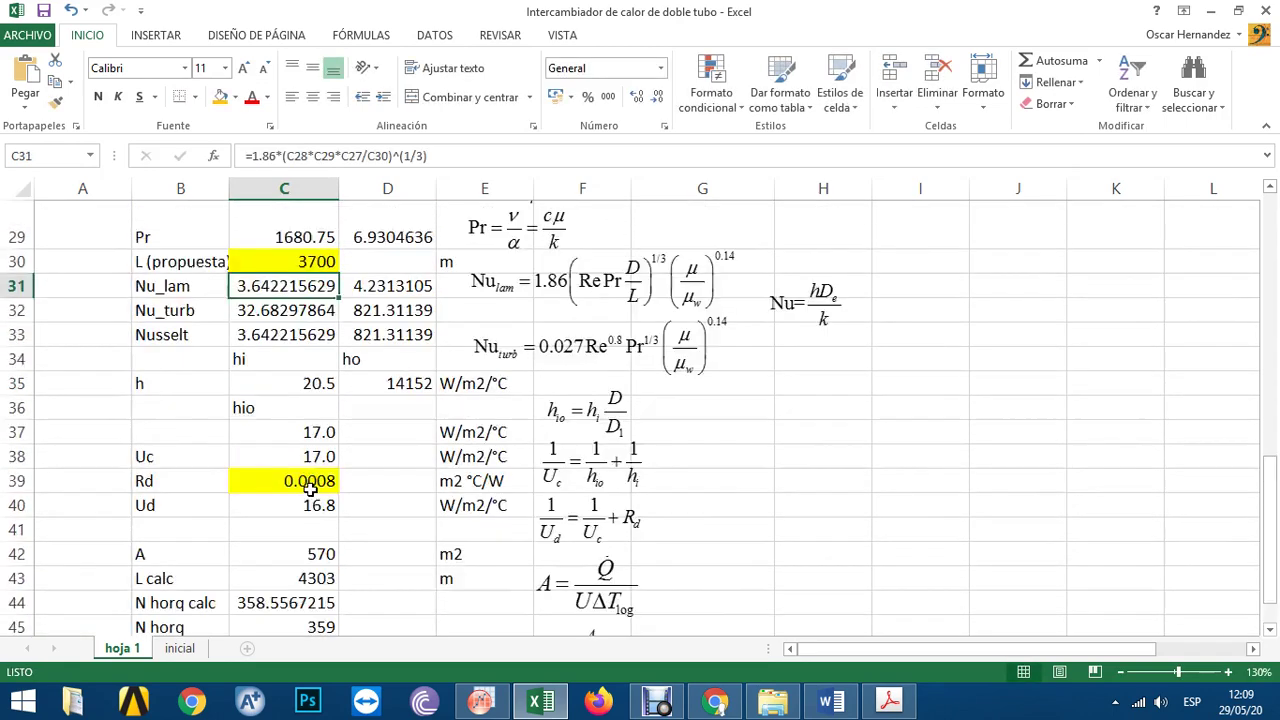
left_click(318, 360)
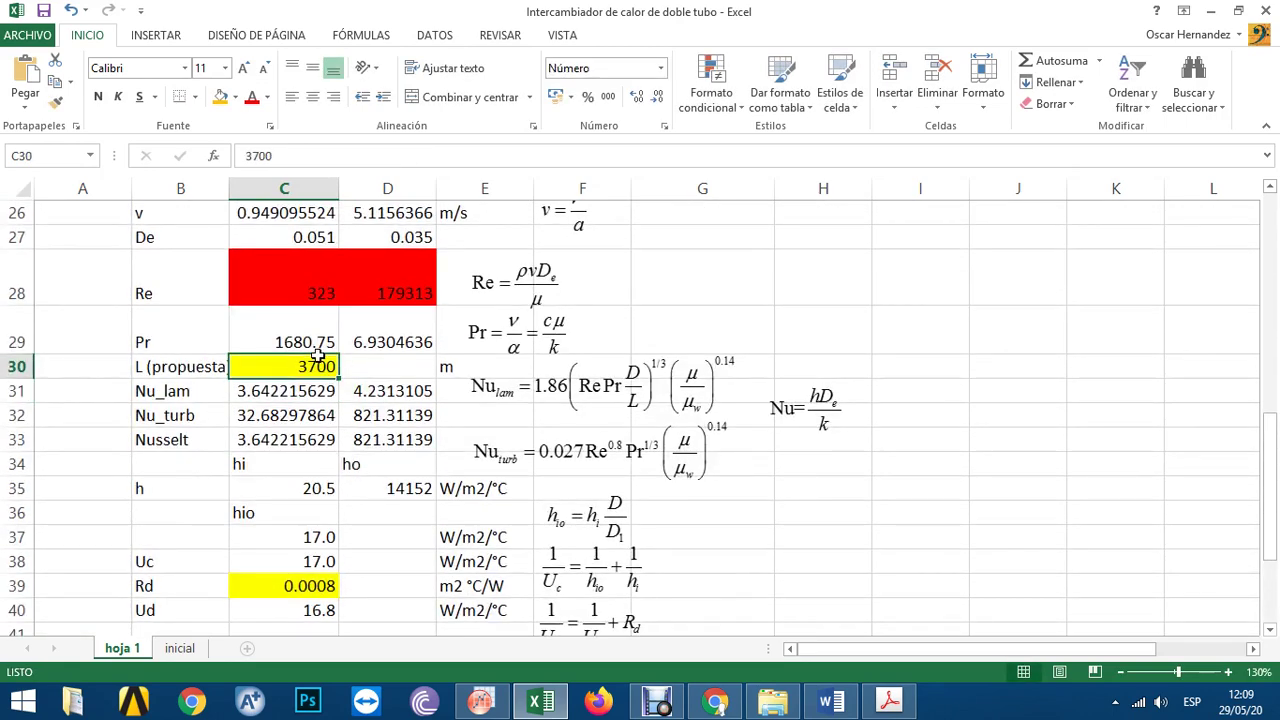
type("4300")
key("Return")
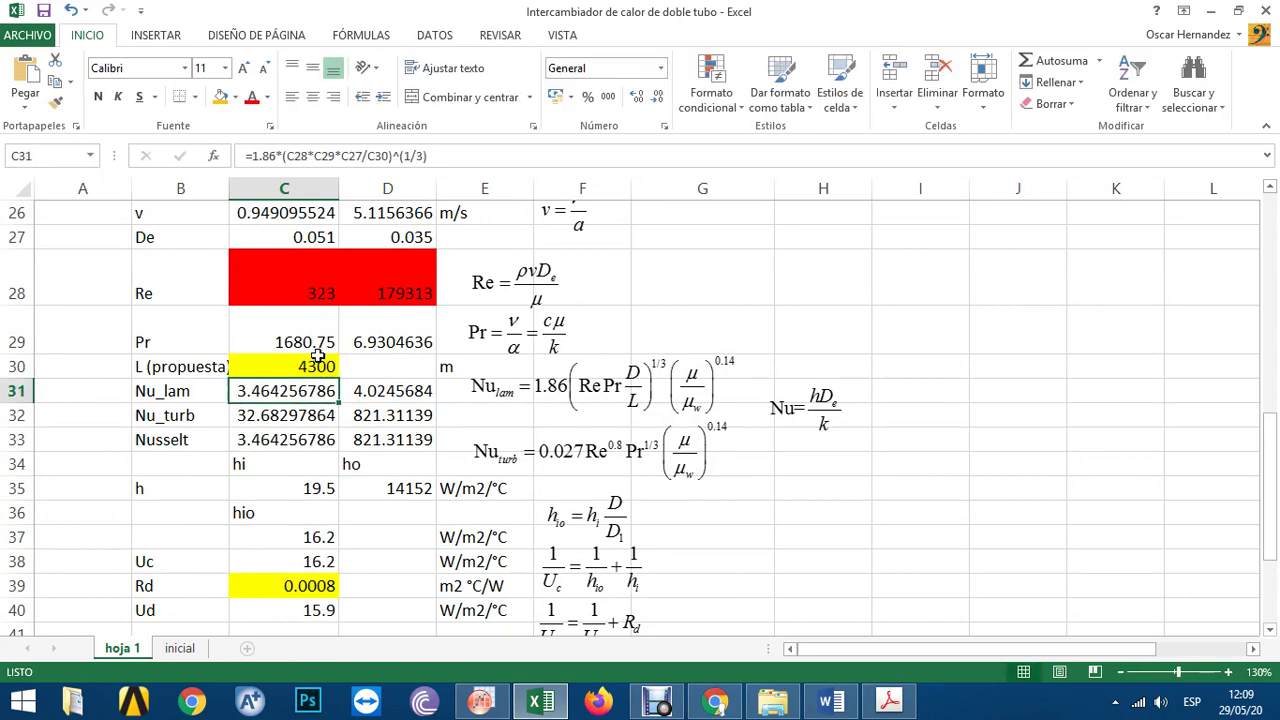
- Check the recalculated length L in C46 and set the proposed length in C30 to 4500 m
scroll(318, 358, "down", 4)
scroll(297, 466, "up", 1)
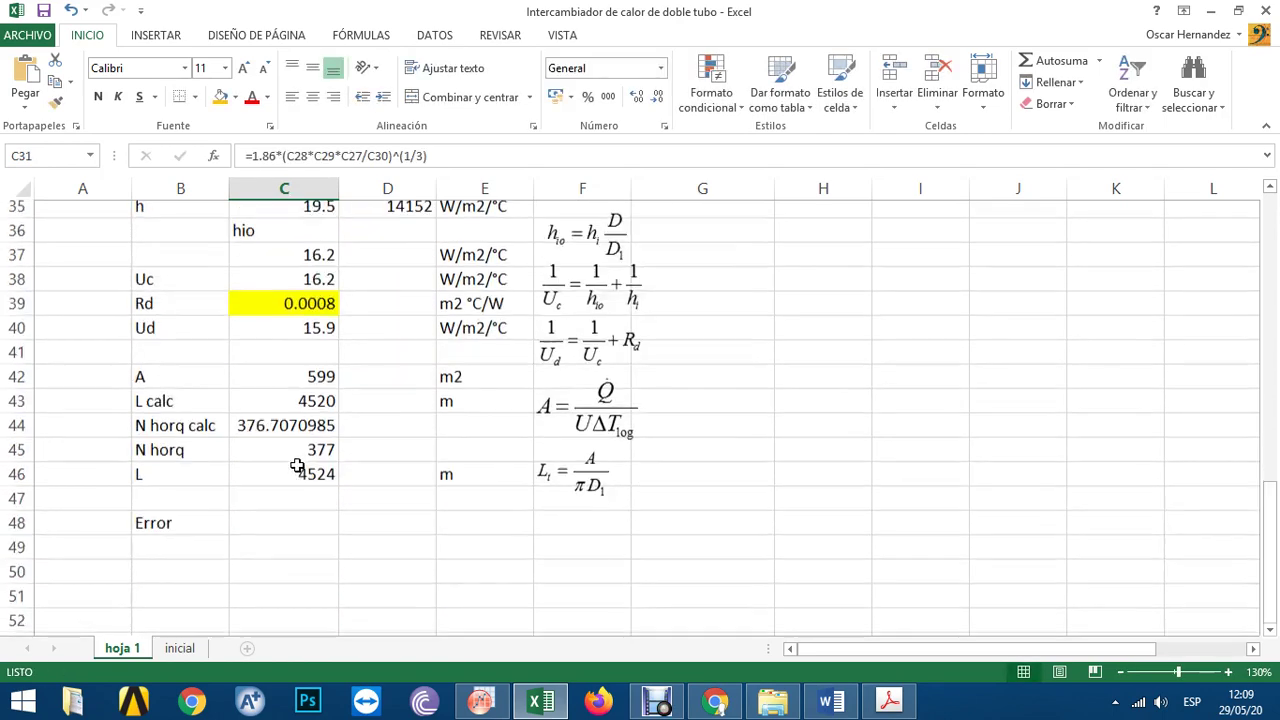
scroll(286, 491, "up", 2)
left_click(318, 260)
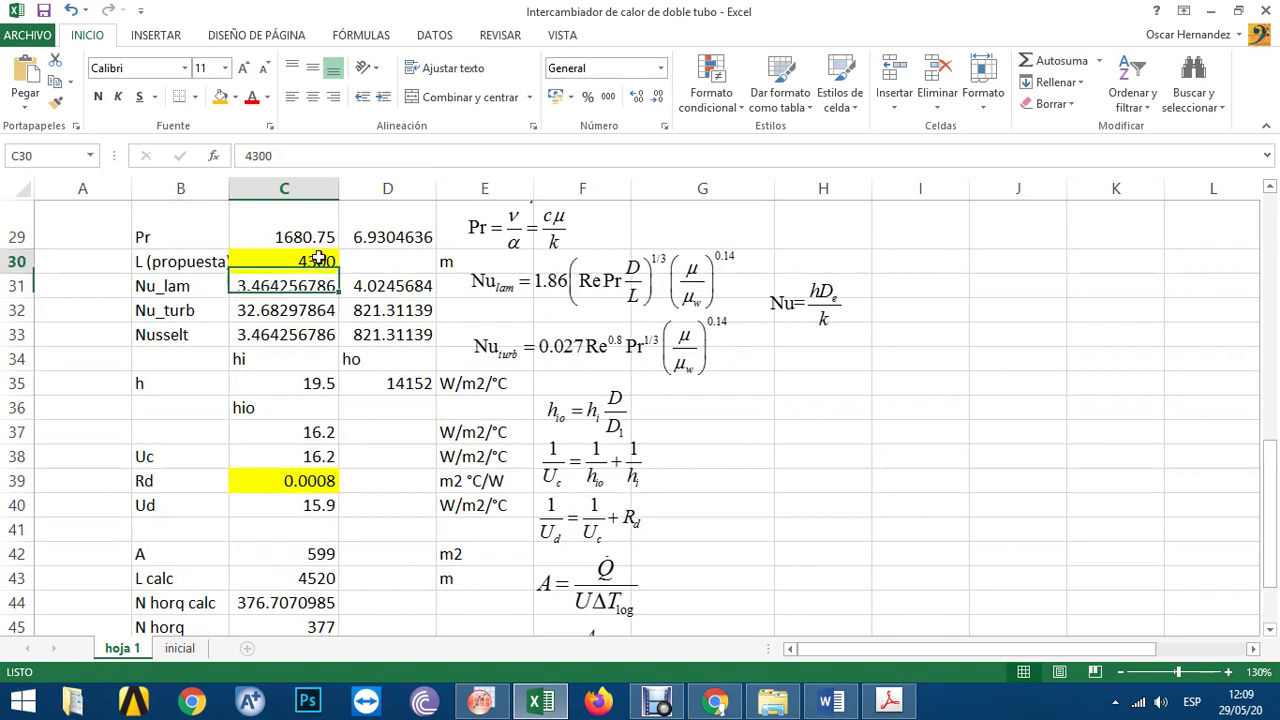
type("4520")
key("Return")
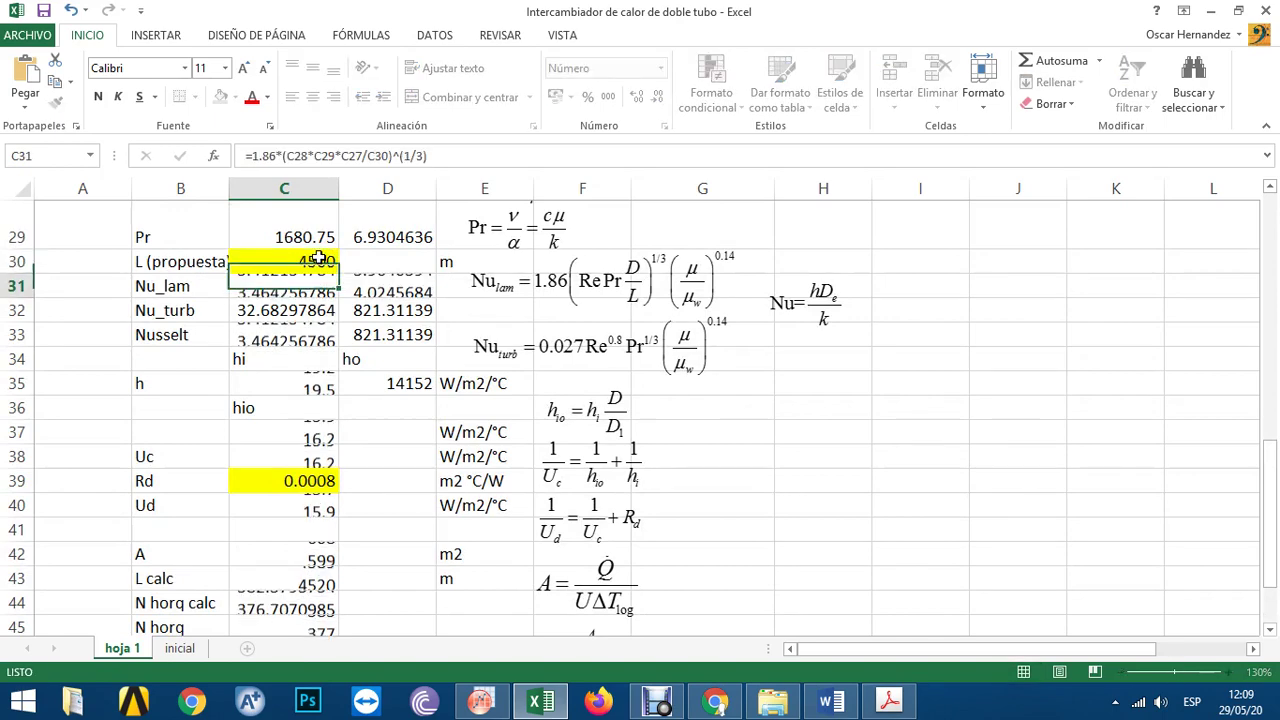
- Review the length L in C46 again and set the proposed length in C30 to 4600 m
scroll(287, 464, "down", 3)
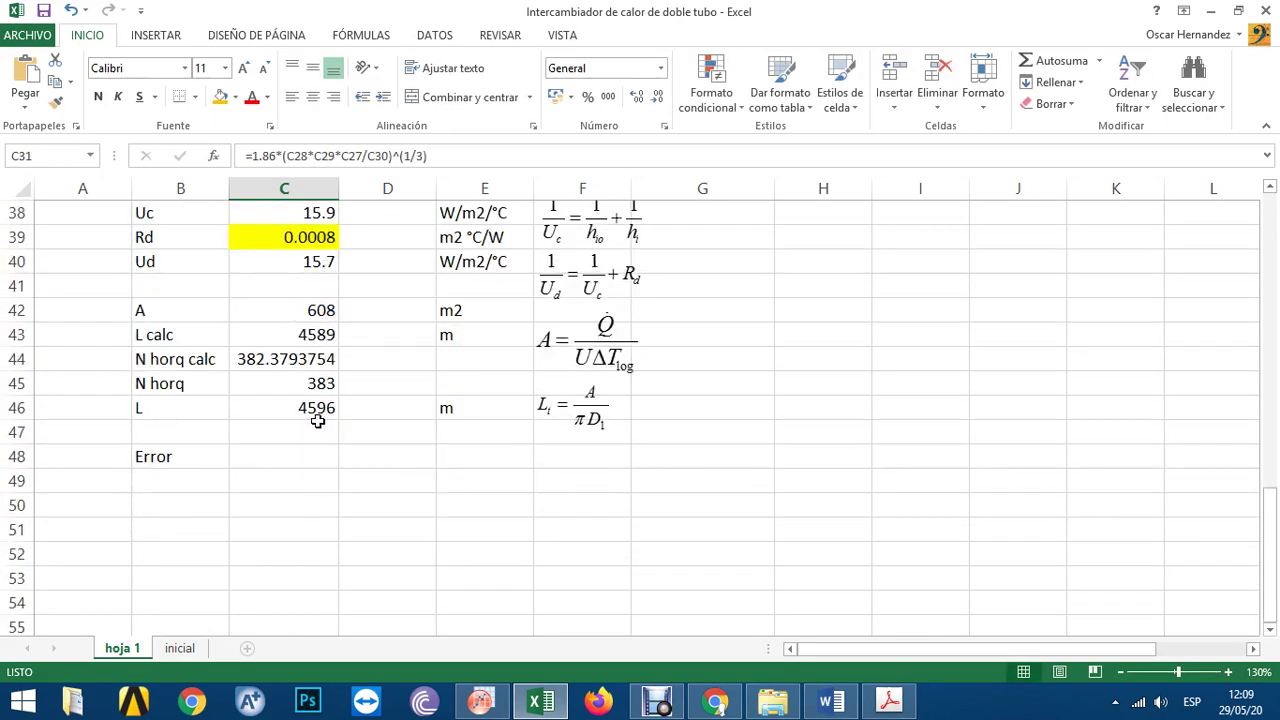
scroll(317, 421, "up", 3)
left_click(317, 263)
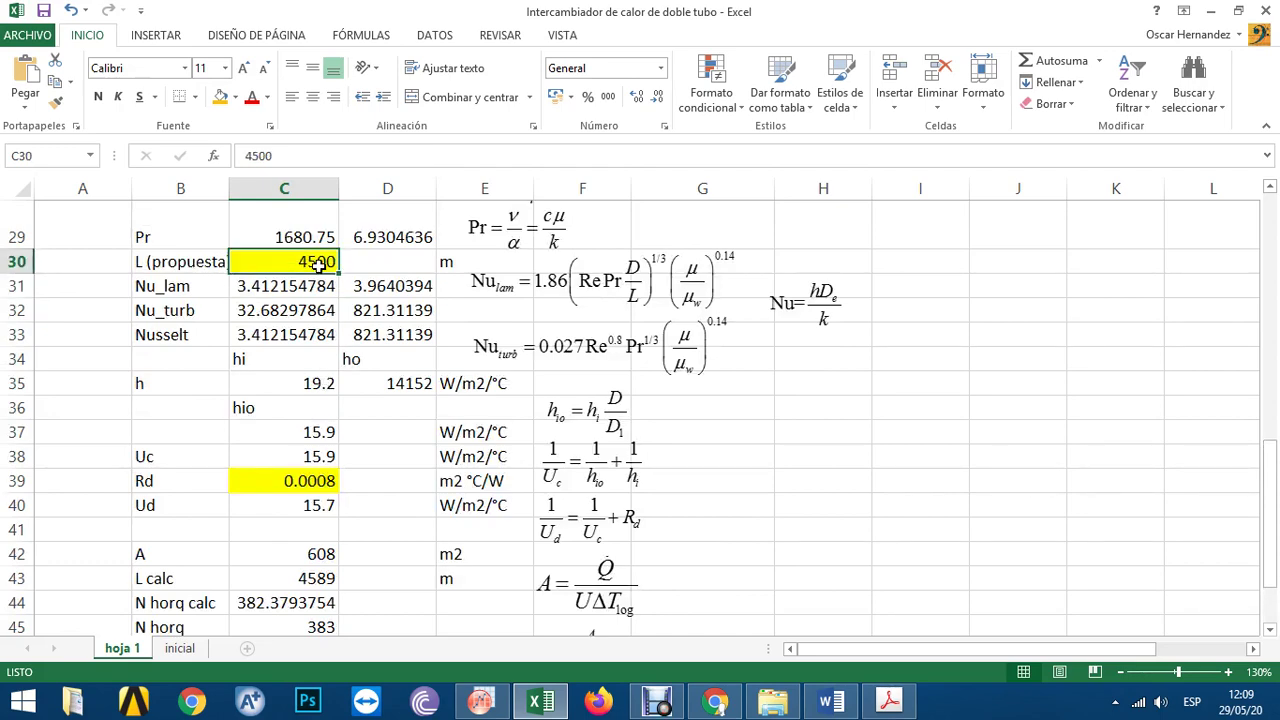
type("4620")
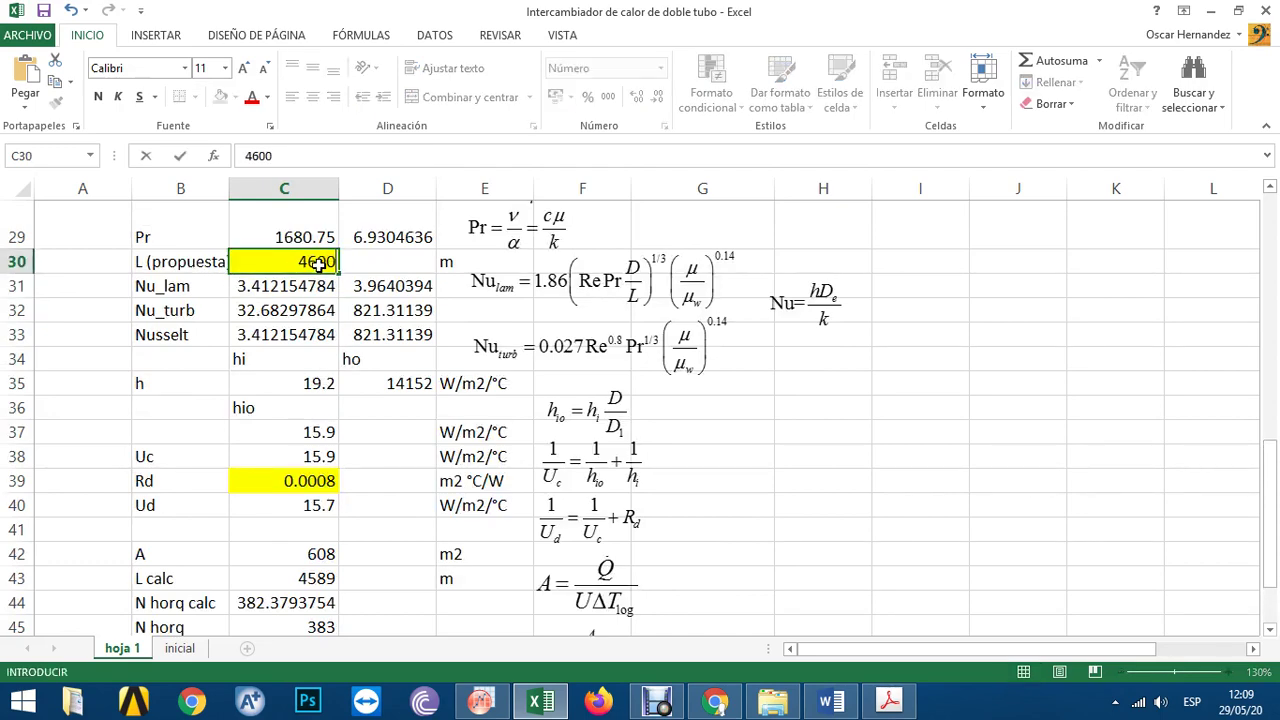
key("Return")
- Compare the updated length L in C46 with the proposed length and set C30 to 4650 m
scroll(313, 309, "down", 2)
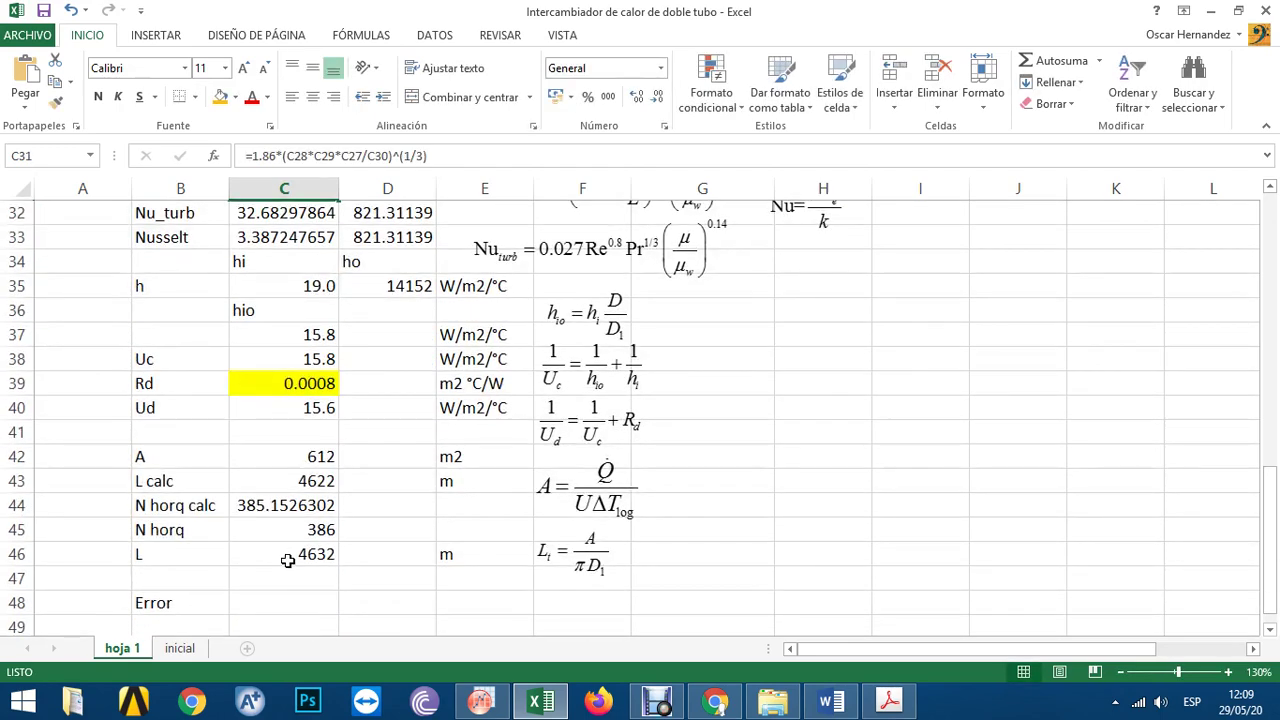
scroll(287, 560, "up", 3)
left_click(313, 439)
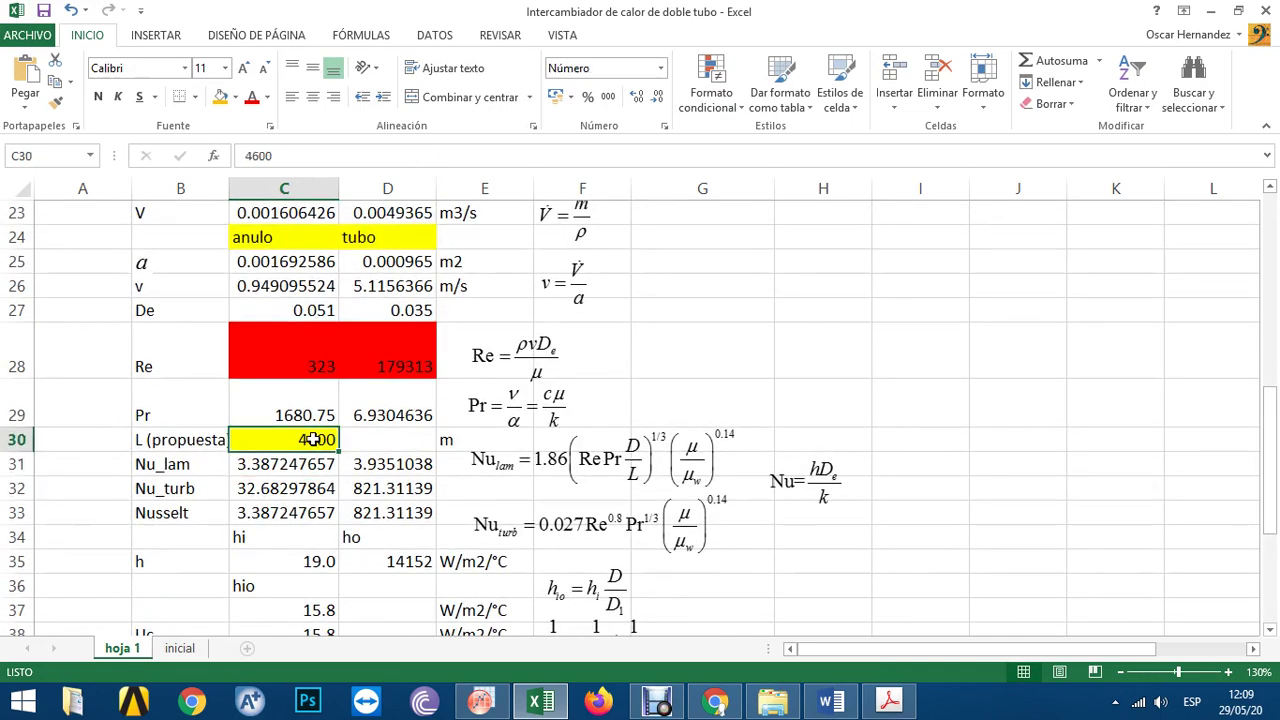
type("4650")
key("Return")
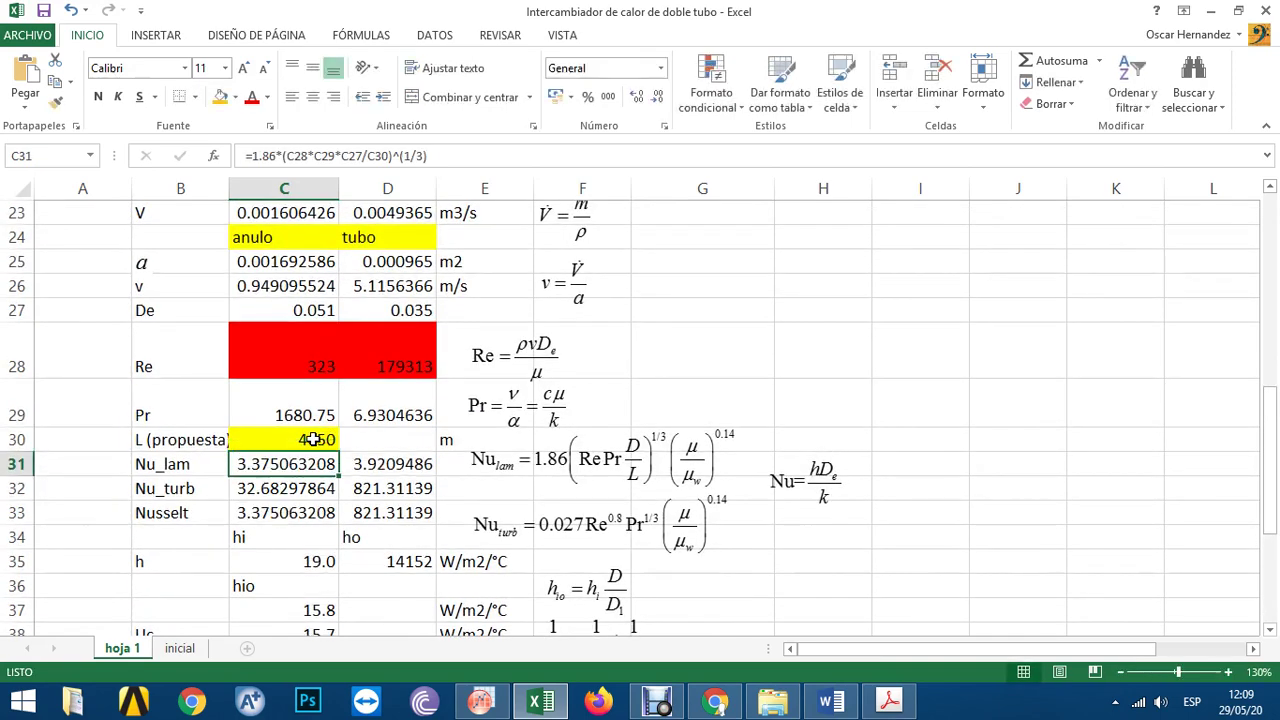
- Check the recalculated length L and begin the error formula in C48 with =(1-
scroll(313, 439, "down", 3)
scroll(306, 557, "up", 2)
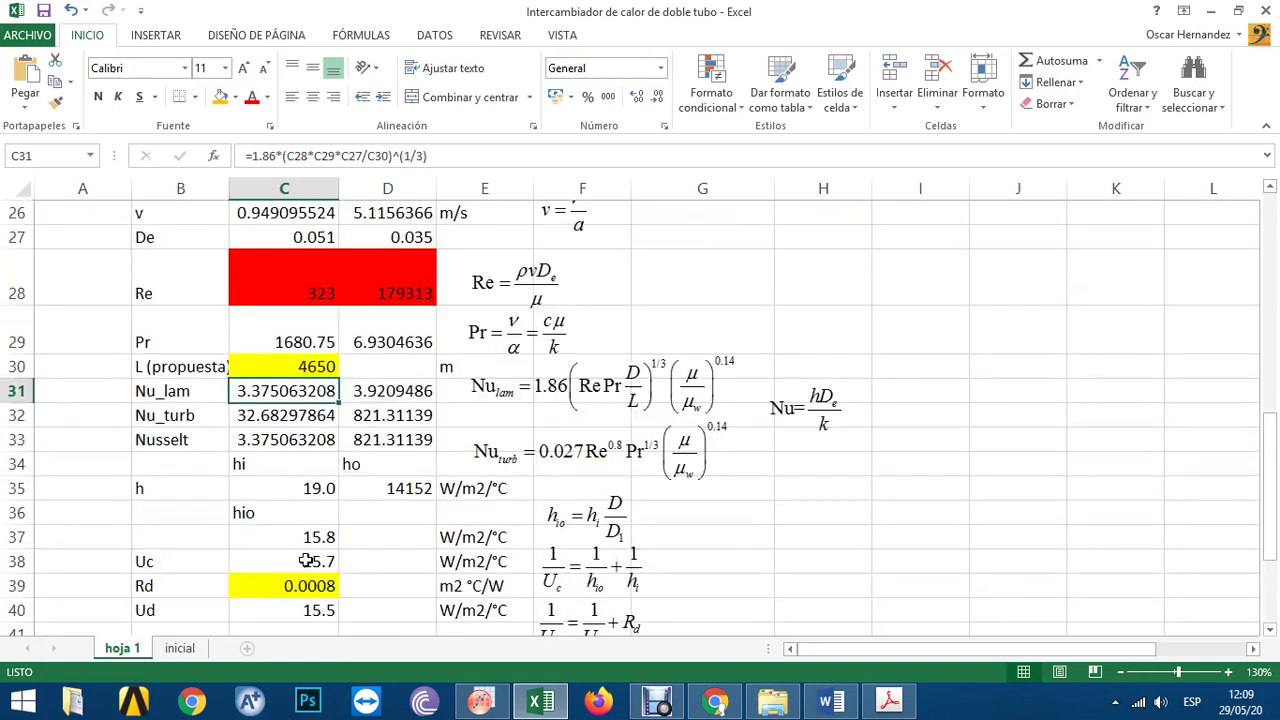
scroll(305, 475, "down", 3)
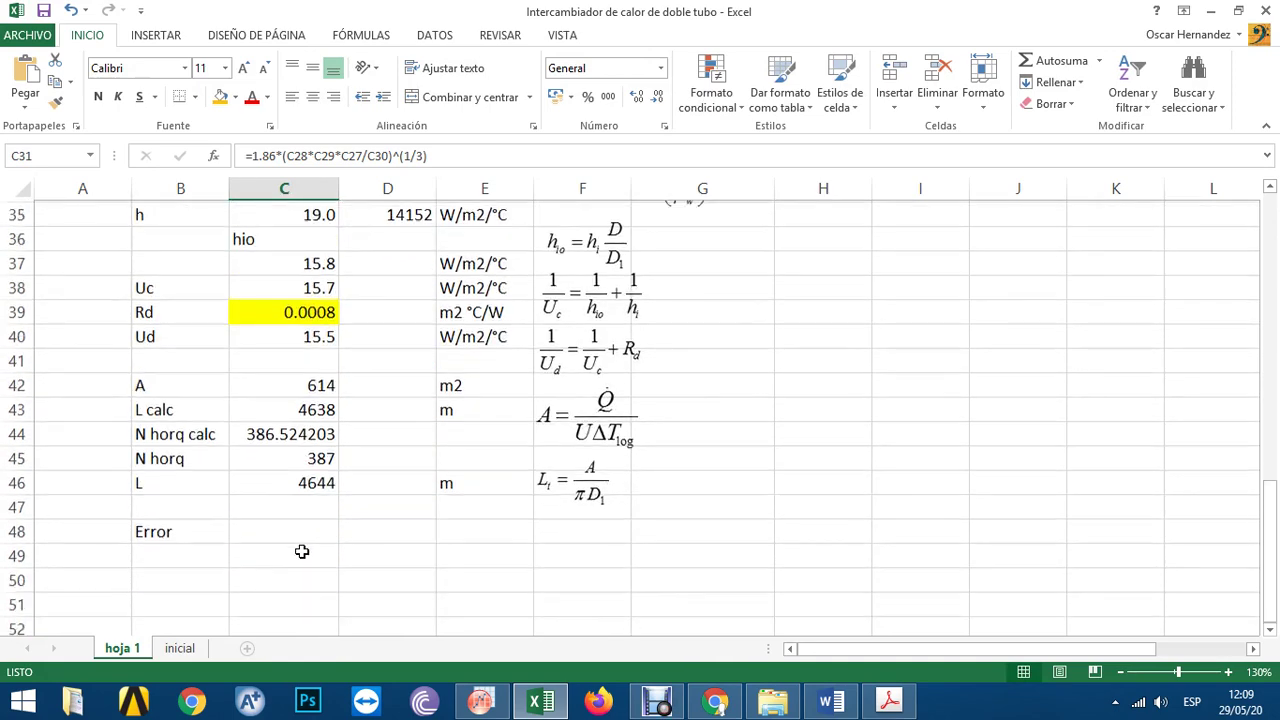
left_click(289, 537)
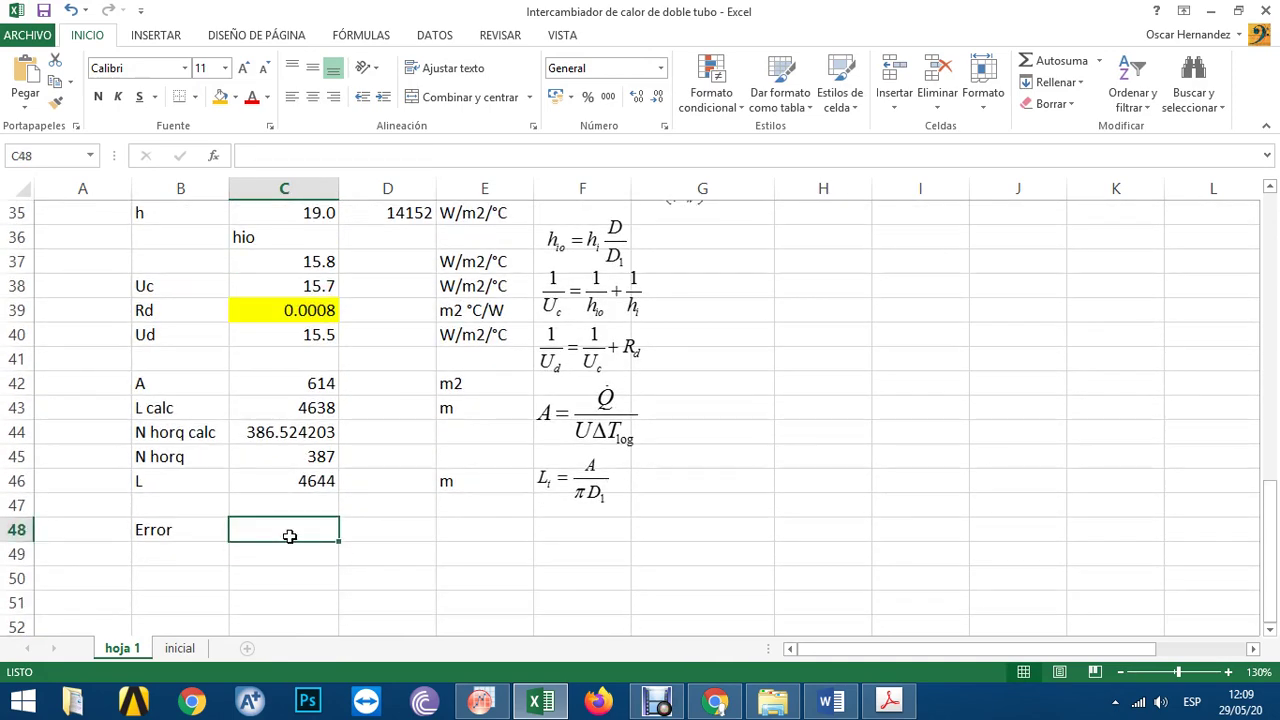
type("=(1-")
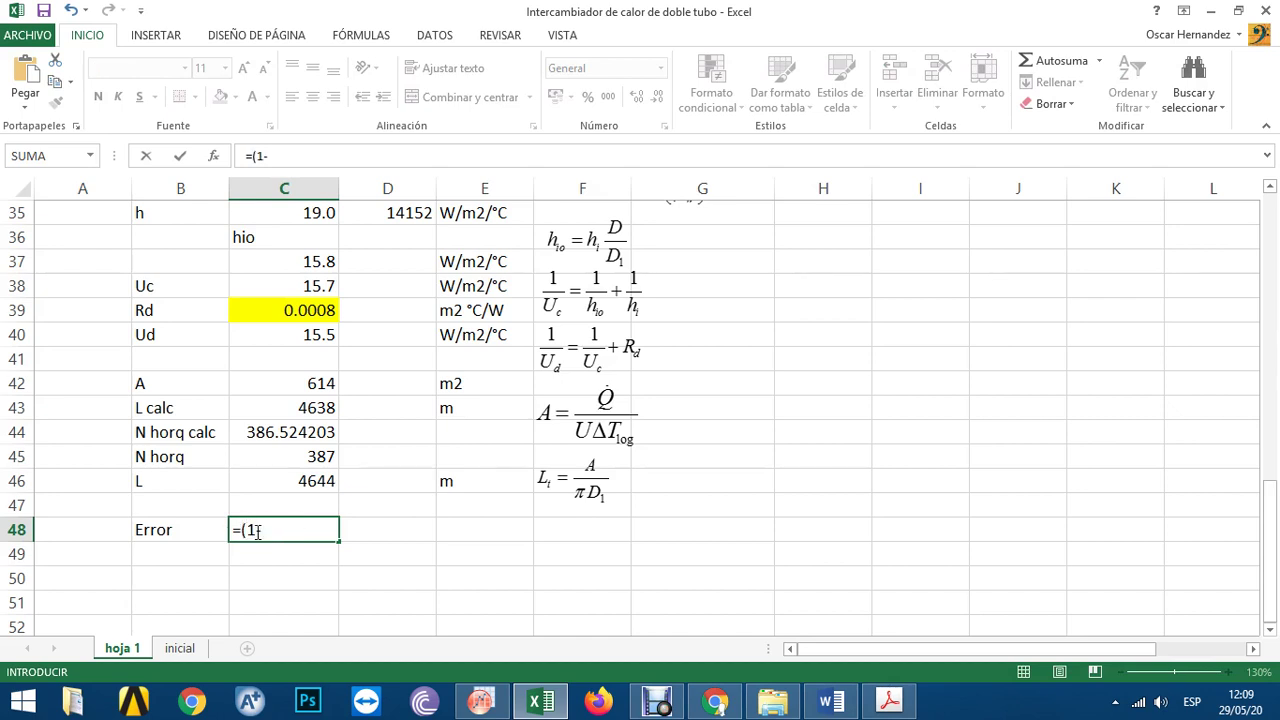
left_click(297, 485)
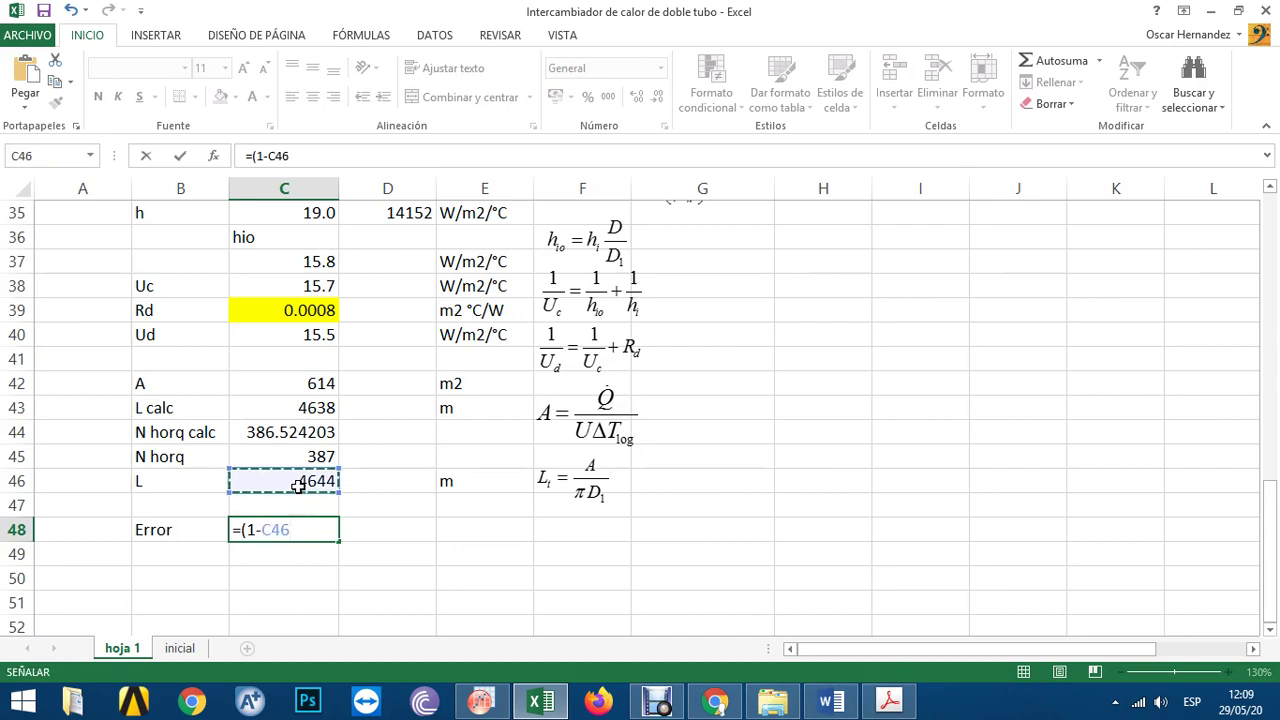
type("/")
scroll(297, 450, "up", 4)
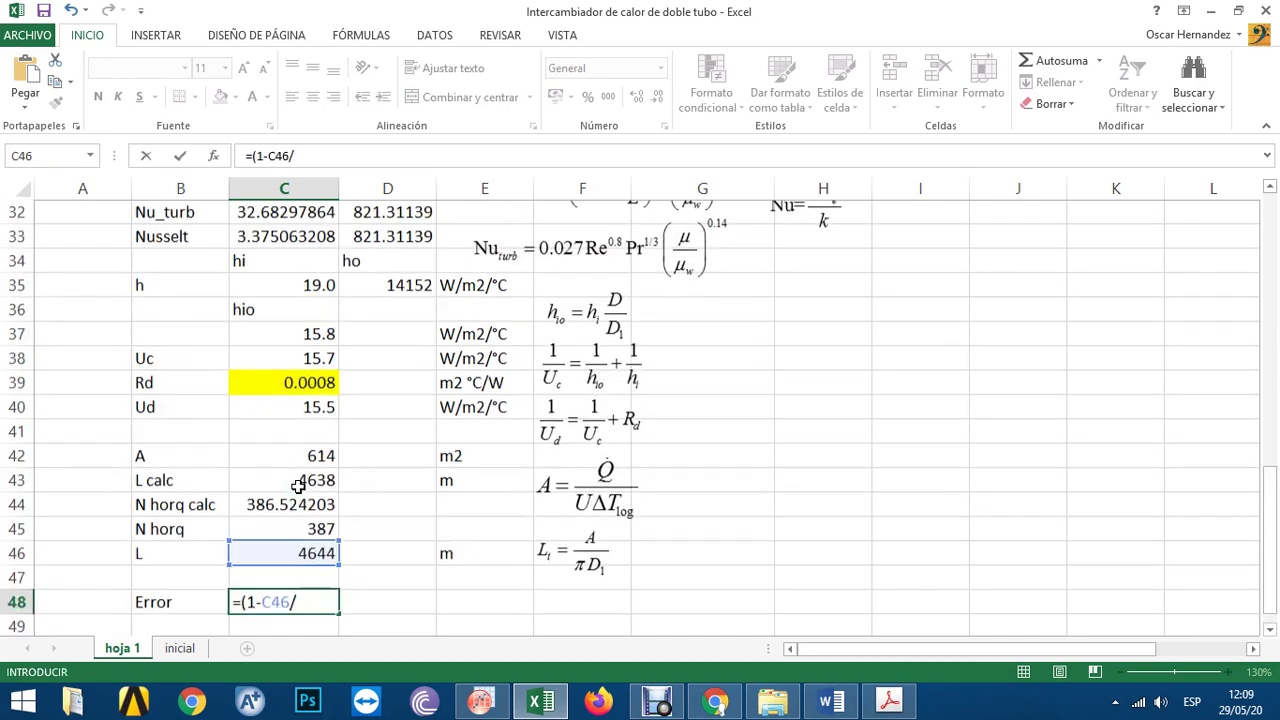
left_click(310, 438)
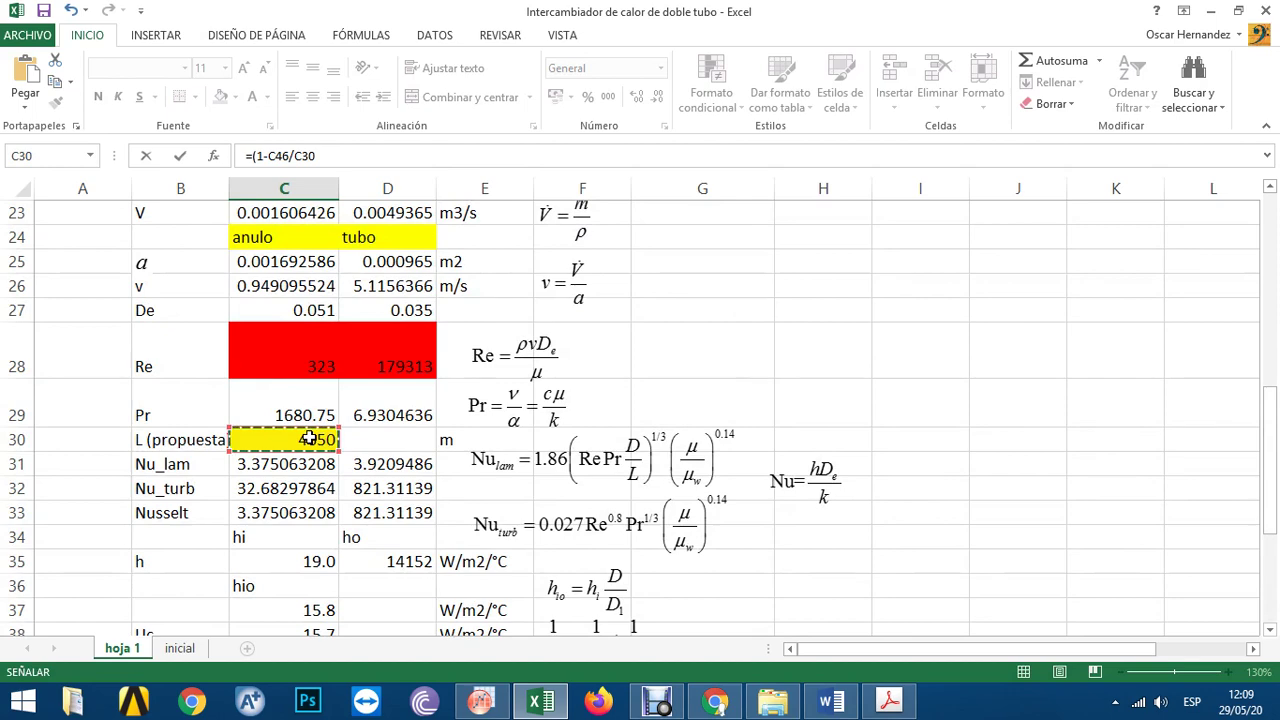
scroll(306, 437, "down", 3)
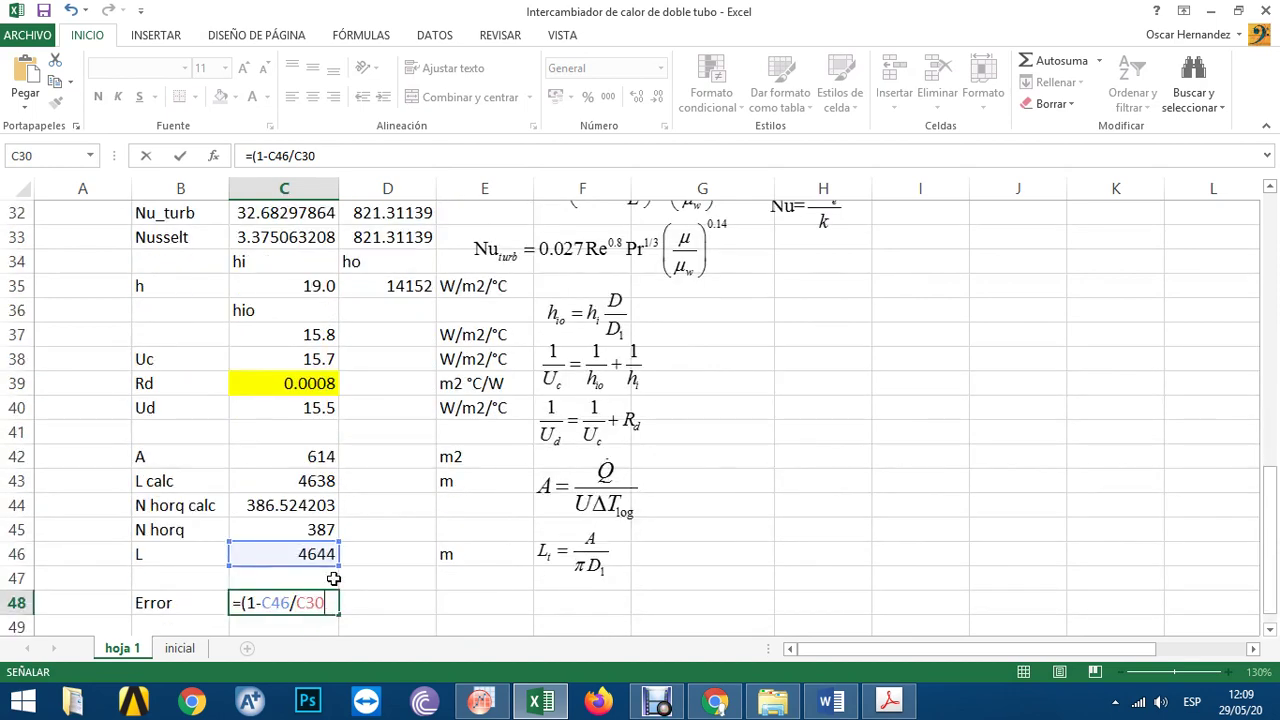
key("BackSpace")
key("BackSpace")
key("BackSpace")
key("BackSpace")
key("BackSpace")
key("BackSpace")
key("BackSpace")
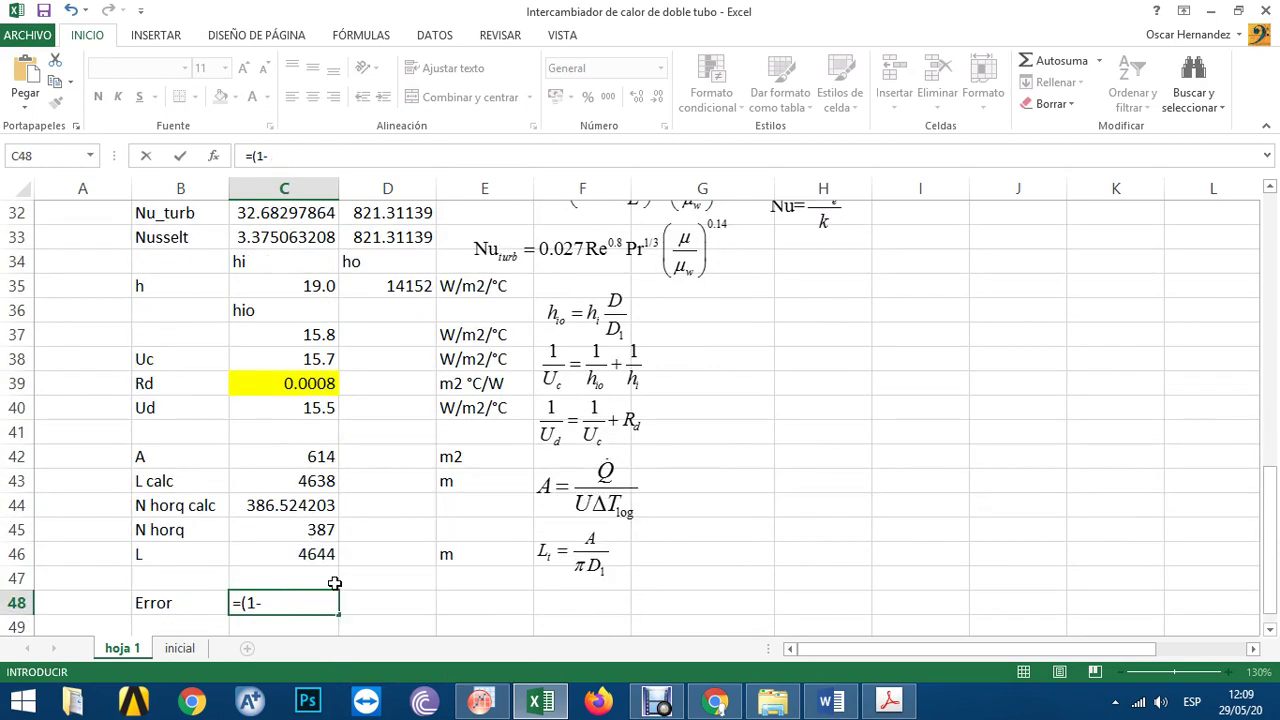
- Complete the error formula in C48 as =(1-C30/C46)^2, using the proposed length over the length L
scroll(334, 583, "up", 2)
left_click(322, 367)
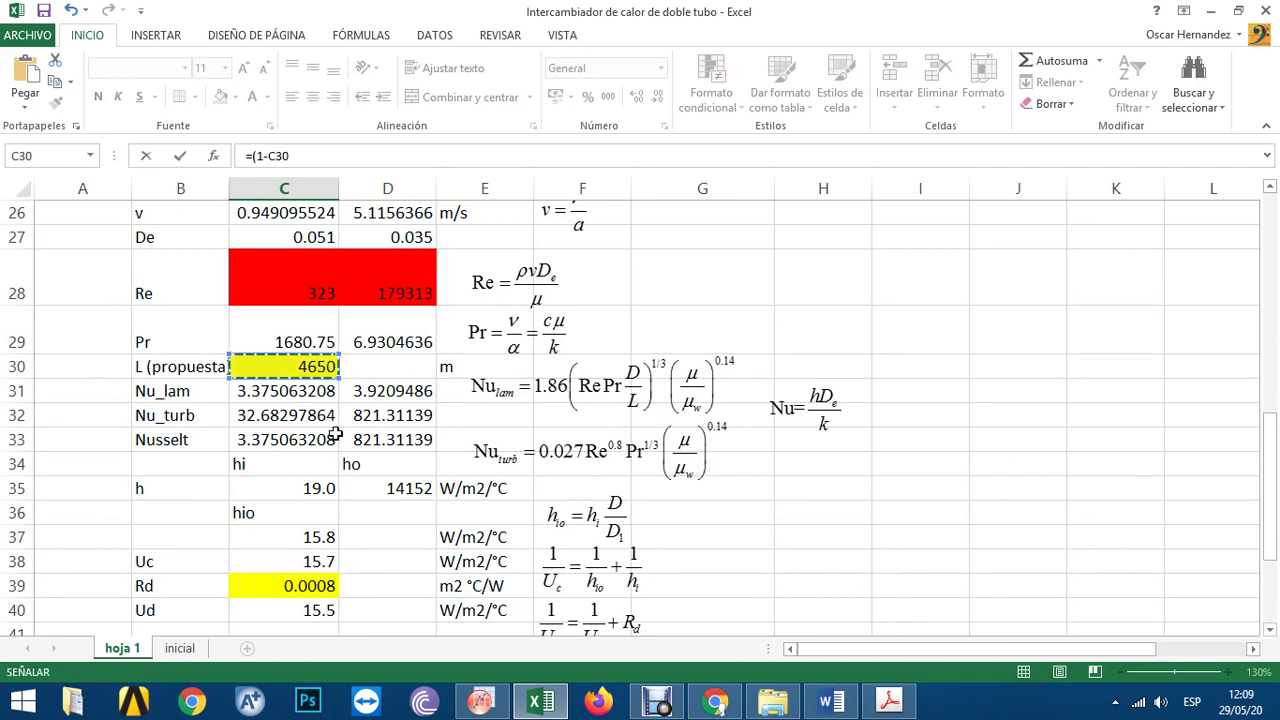
type("/")
scroll(320, 450, "down", 3)
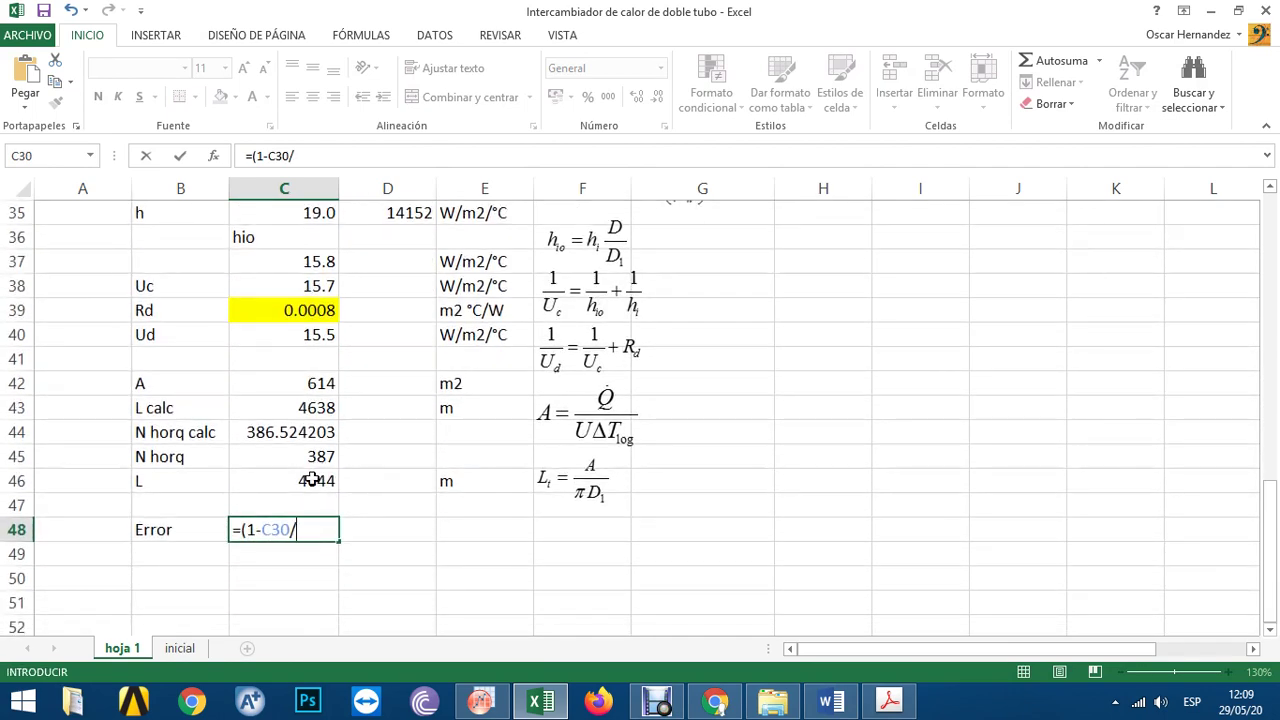
left_click(313, 480)
type(")^2")
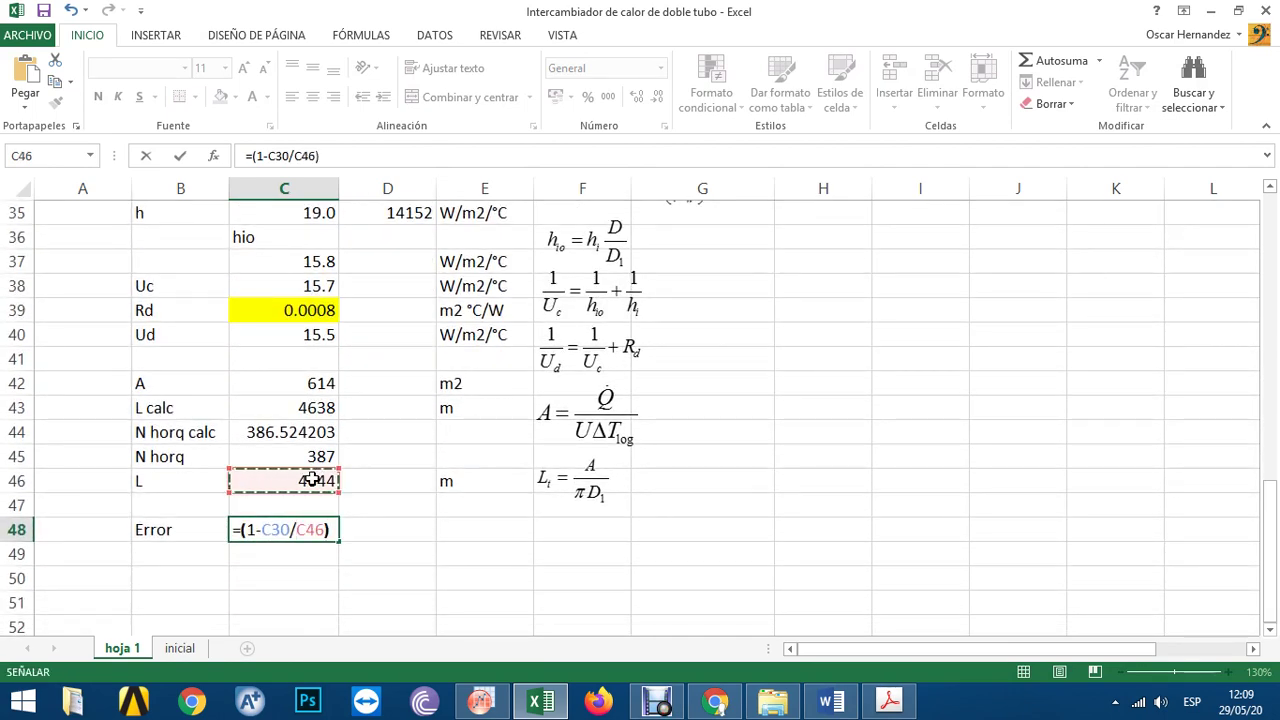
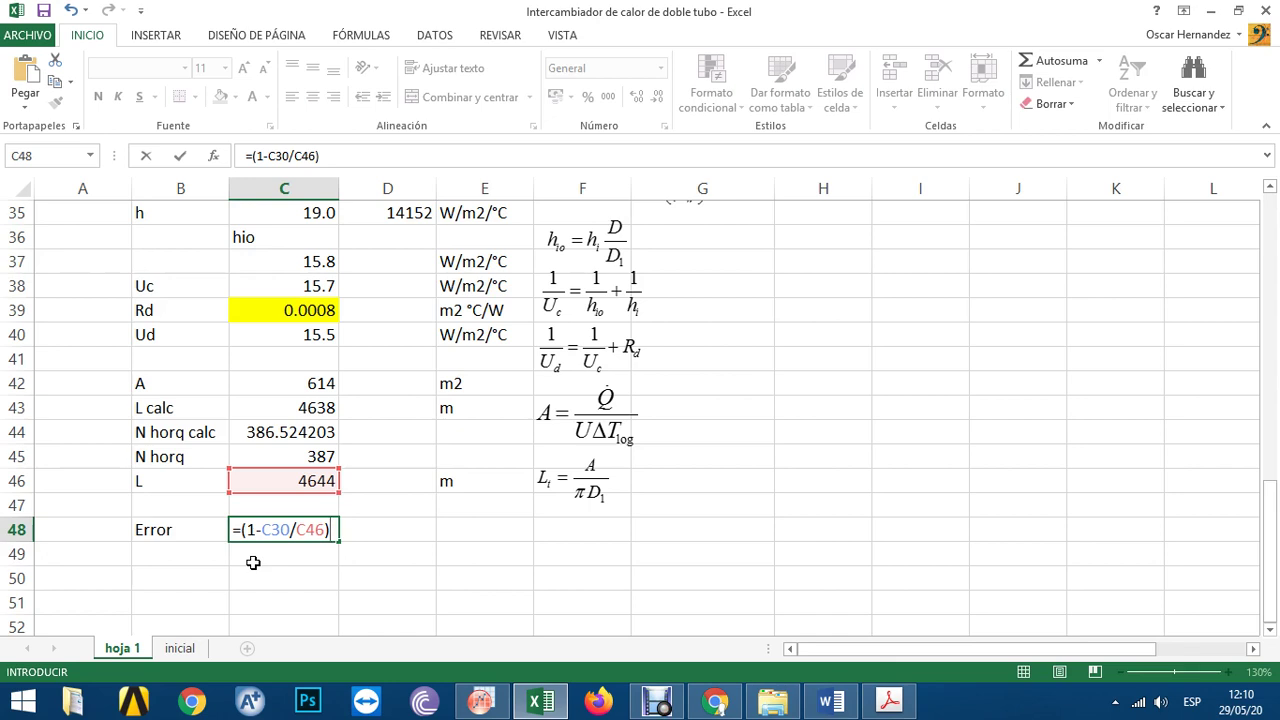
type("^2")
key("Return")
key("Up")
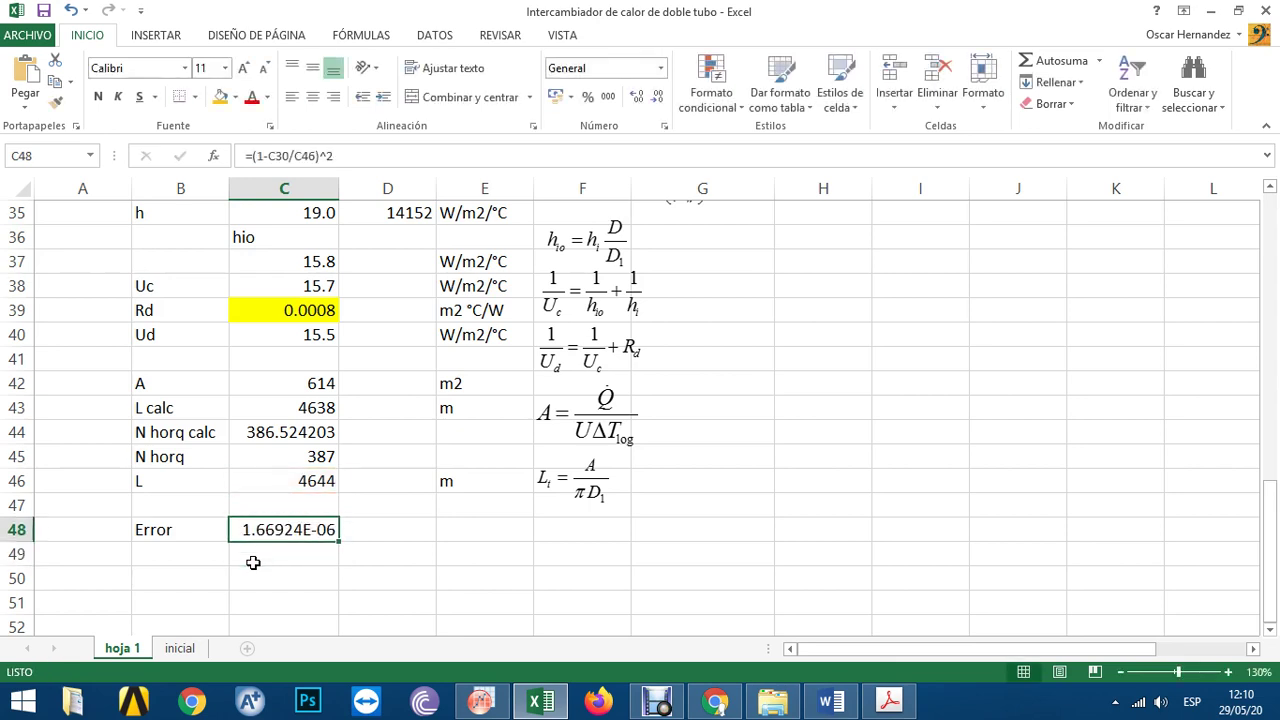
key("Down")
key("Up")
- Set up Solver with the error cell C48 as objective for a value of 0, changing the proposed length in C30
left_click(435, 35)
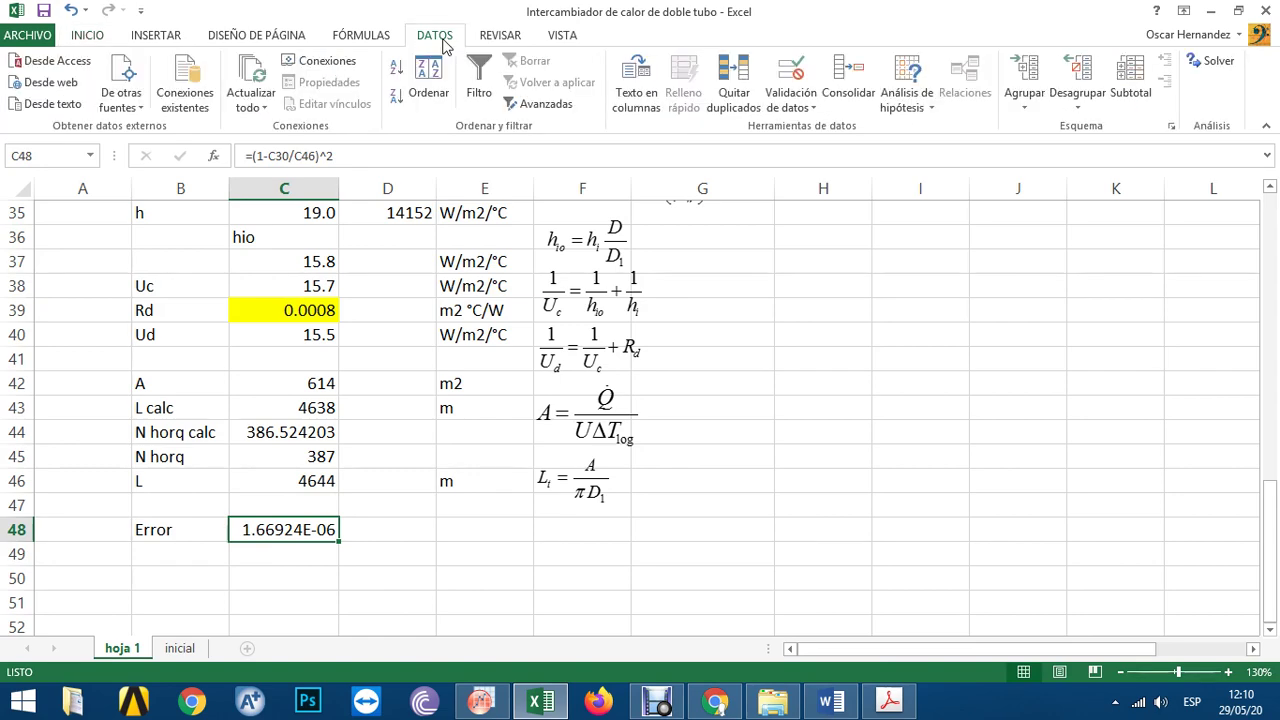
left_click(1212, 62)
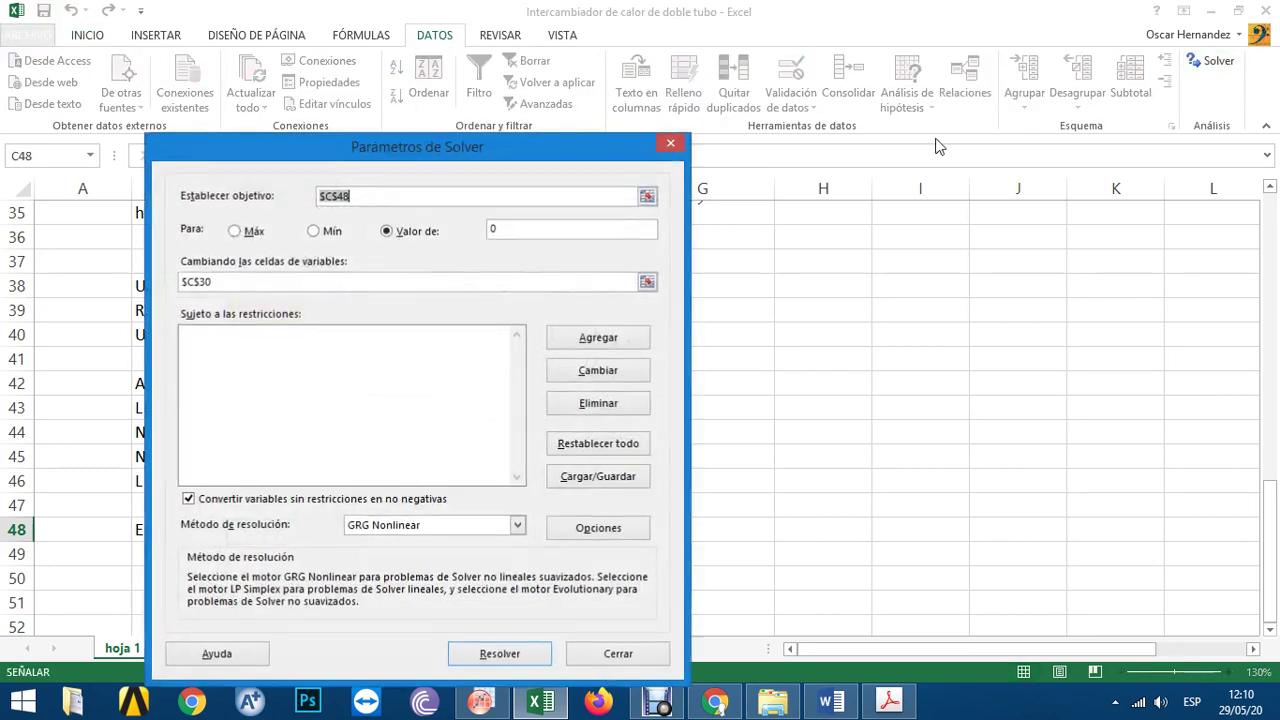
left_click(647, 197)
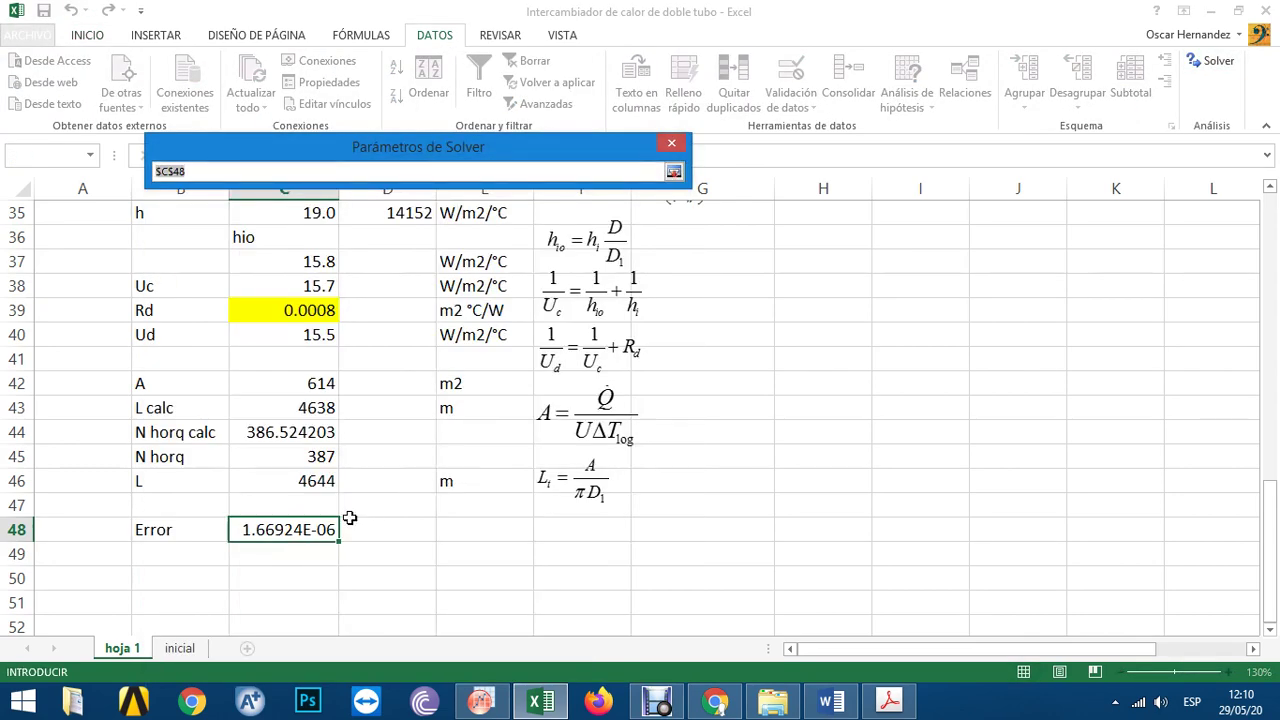
left_click(312, 530)
left_click(674, 172)
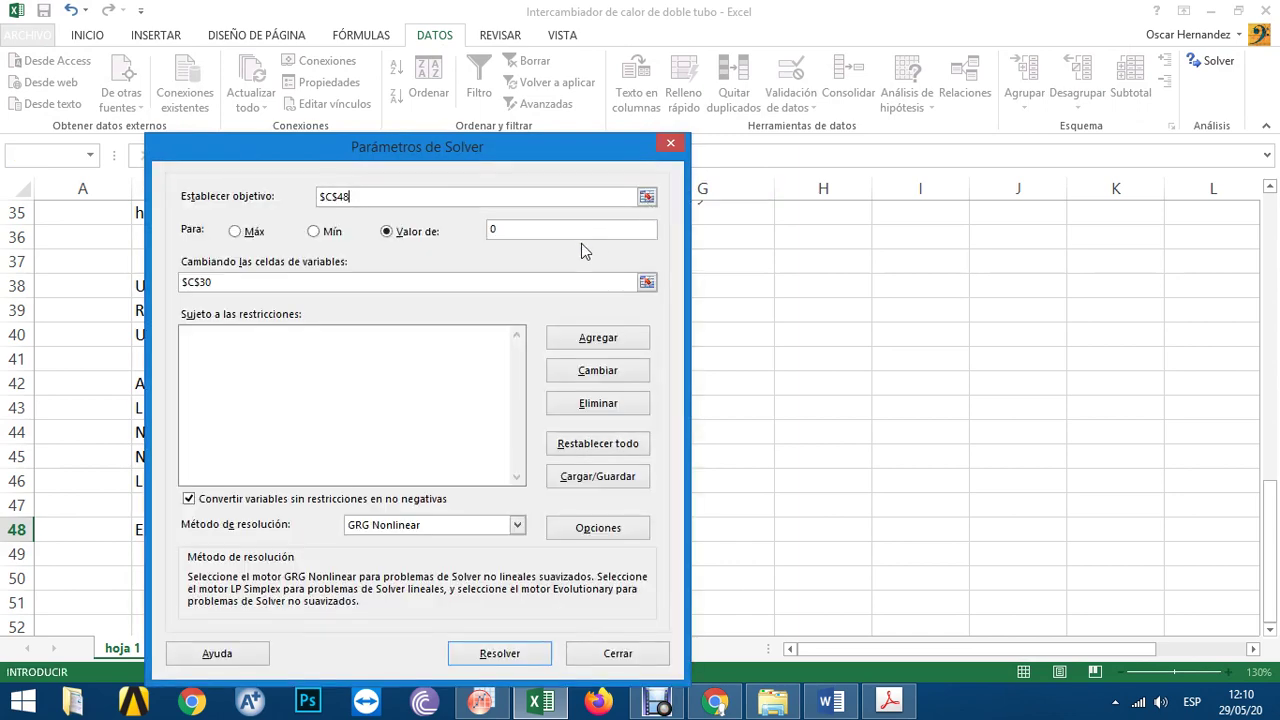
left_click(647, 282)
scroll(324, 316, "up", 3)
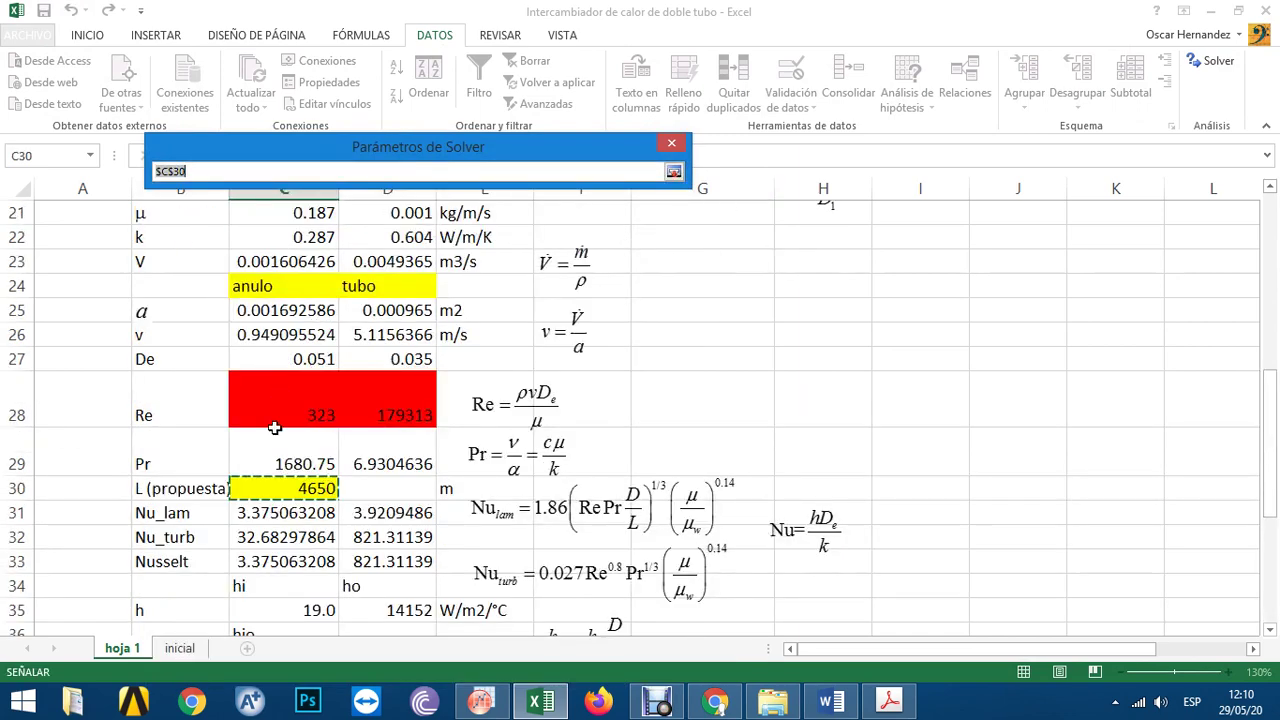
left_click(284, 488)
left_click(674, 172)
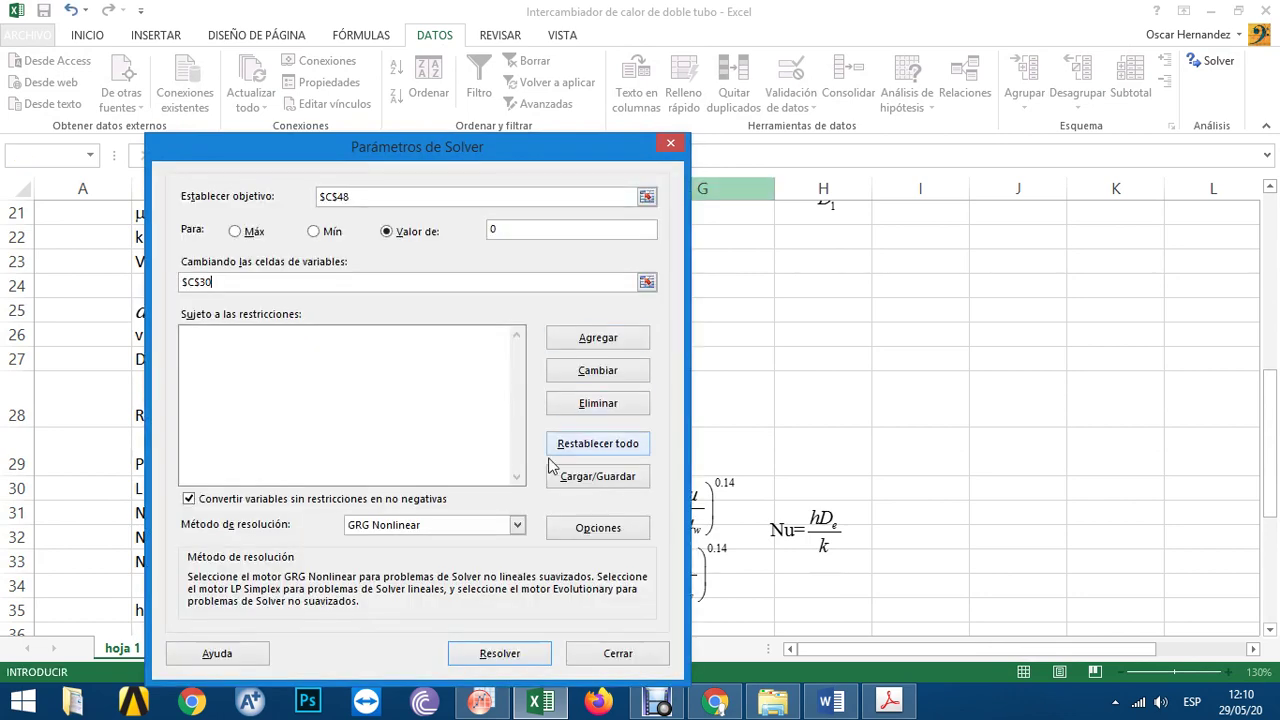
- Run Solver on the proposed length and keep its solution
left_click_drag(566, 150, 758, 31)
left_click(691, 535)
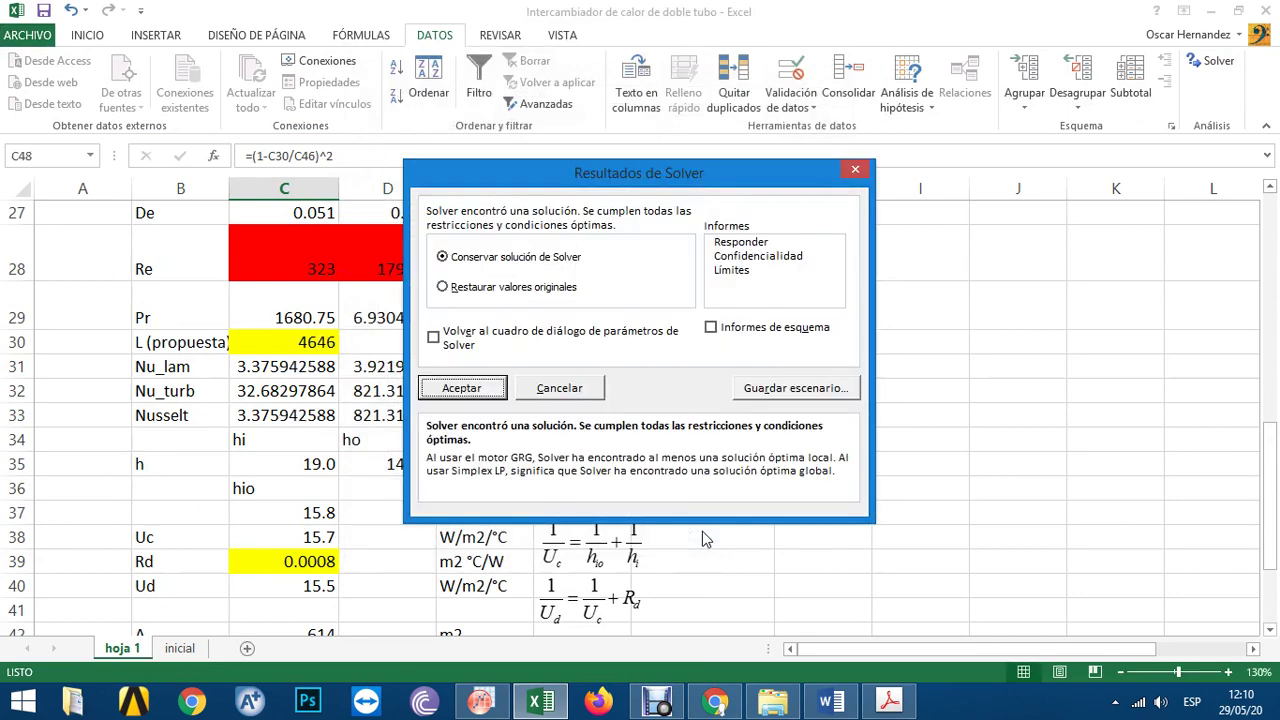
key("Return")
- Compare the length L in C46 with the solved proposed length in C30 and check the error in C48
scroll(494, 399, "down", 2)
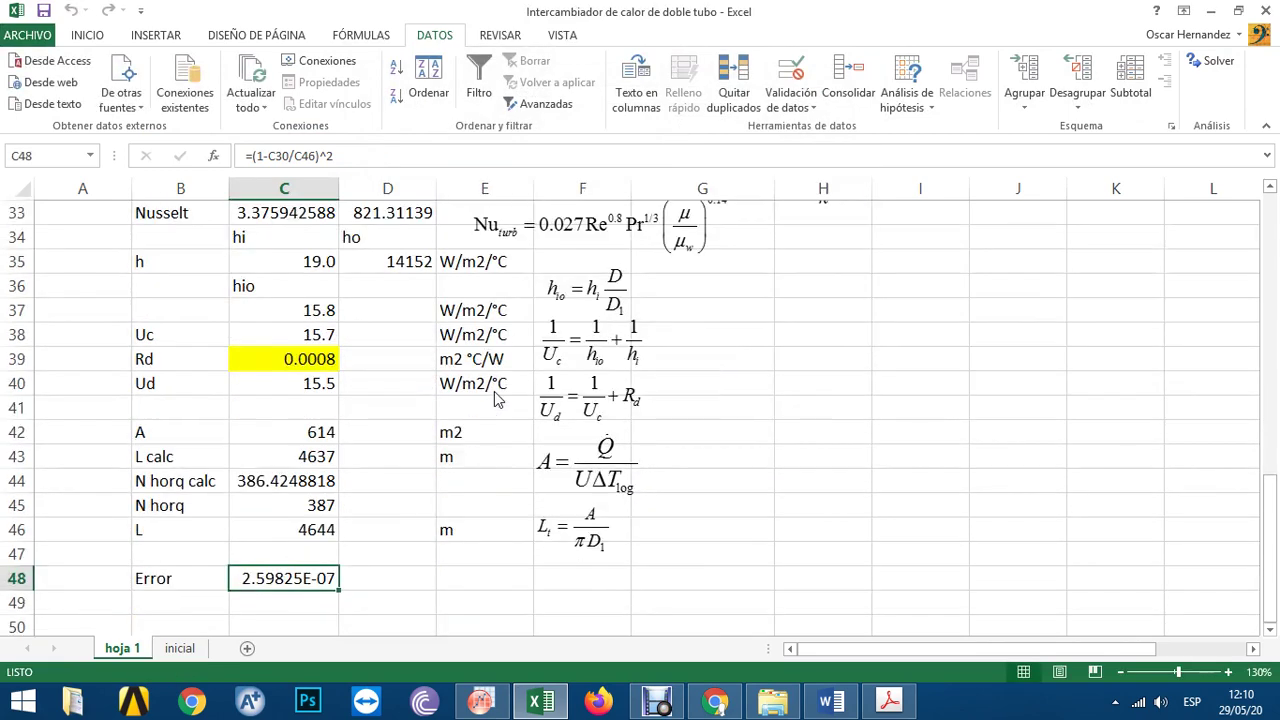
left_click(295, 533)
scroll(295, 500, "up", 3)
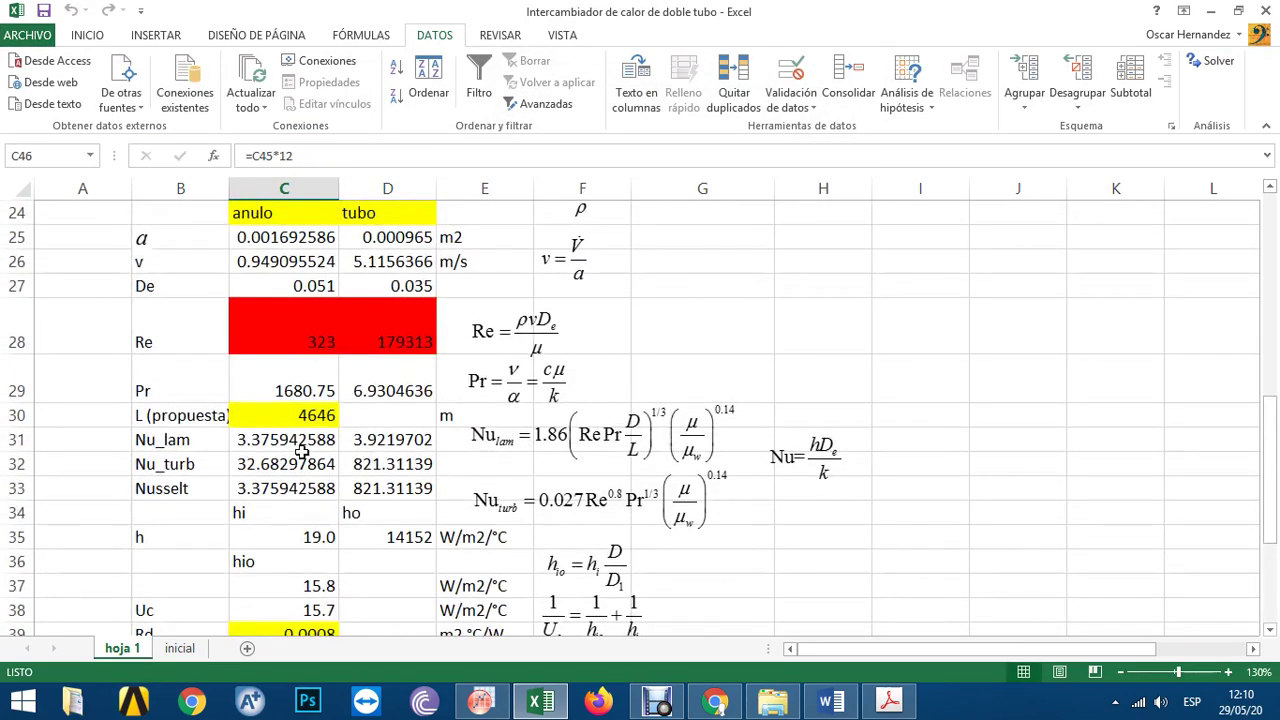
left_click(308, 419)
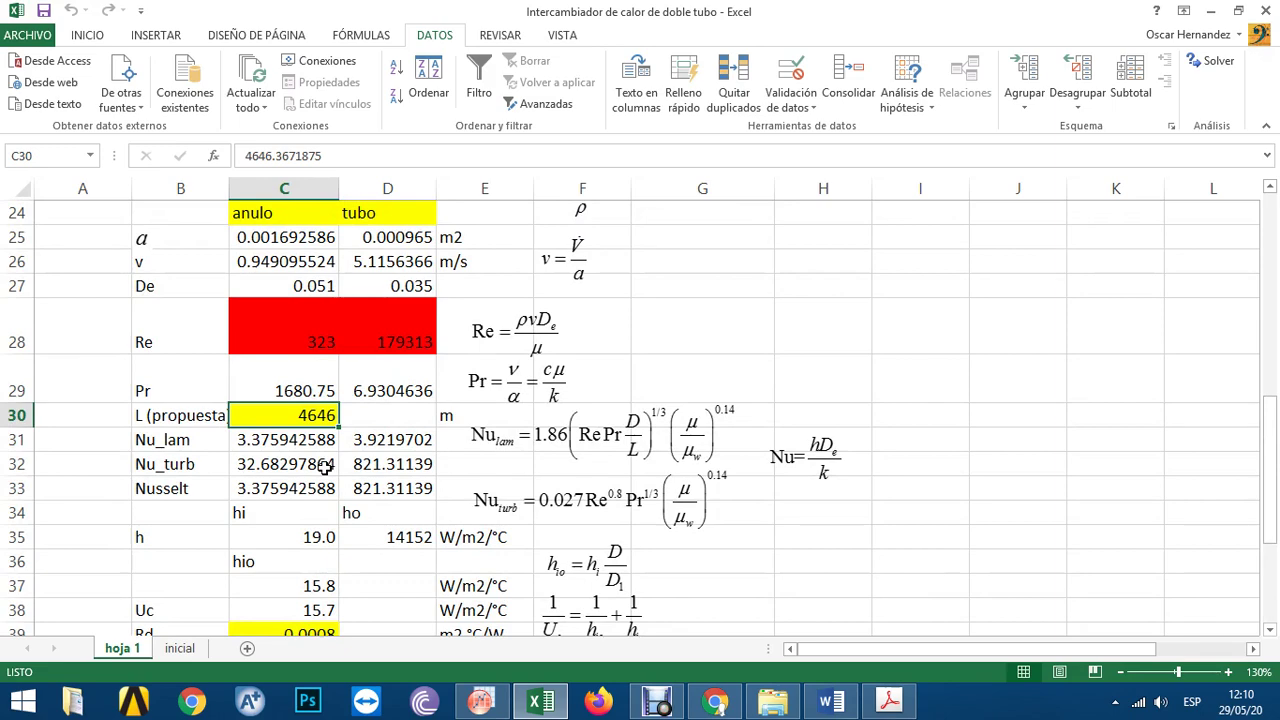
scroll(326, 468, "down", 3)
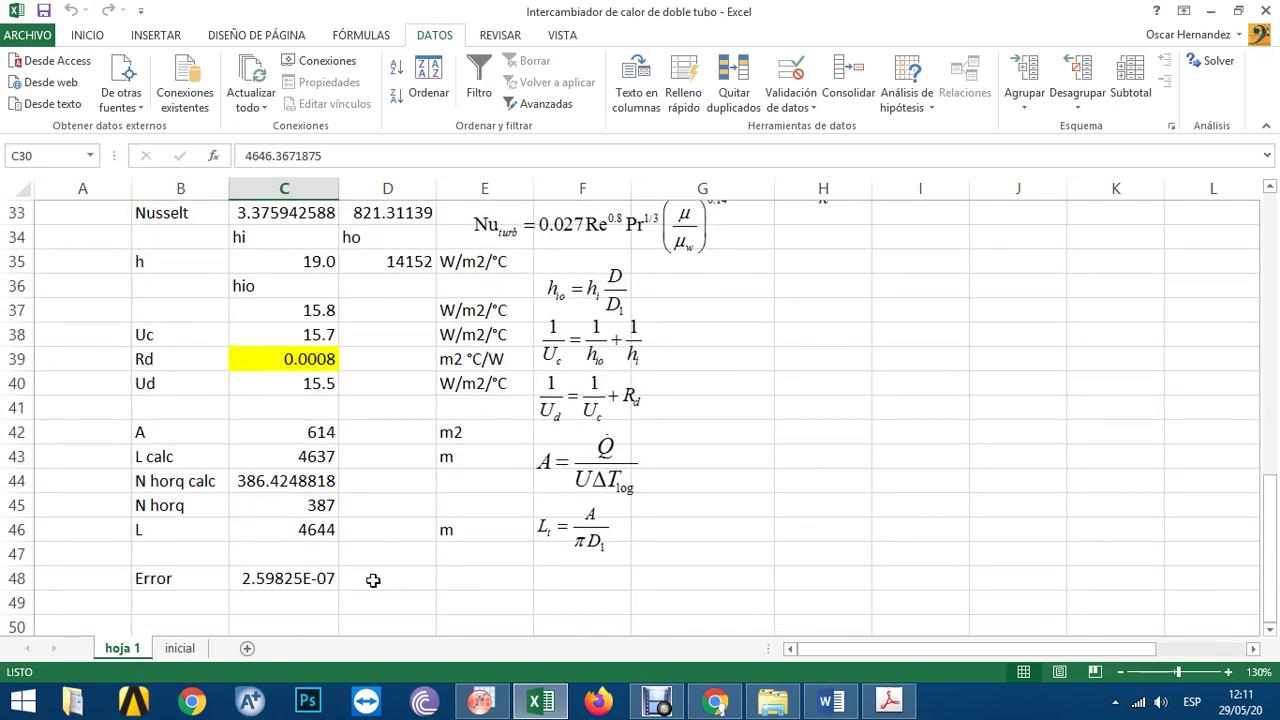
left_click(307, 578)
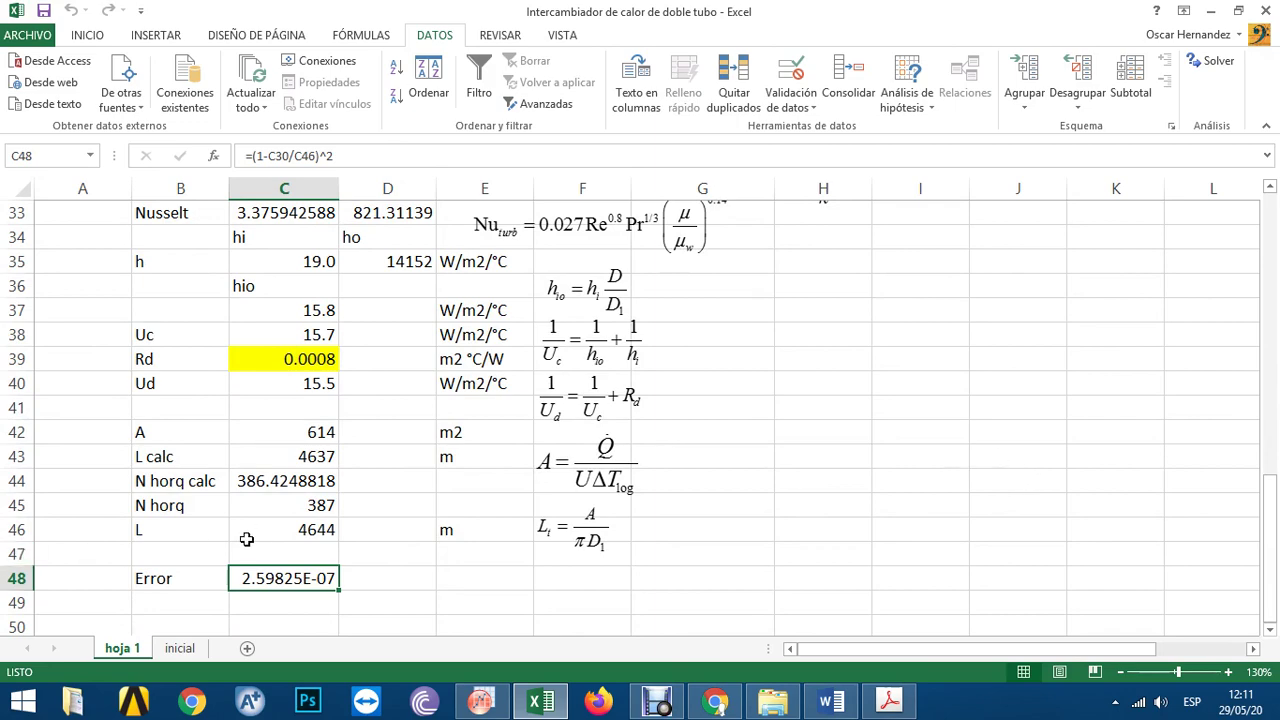
- Review the sheet's results, switch to the Kern heat transfer PDF in Acrobat and read Table 6.1 on double pipe exchanger fittings
scroll(246, 539, "up", 8)
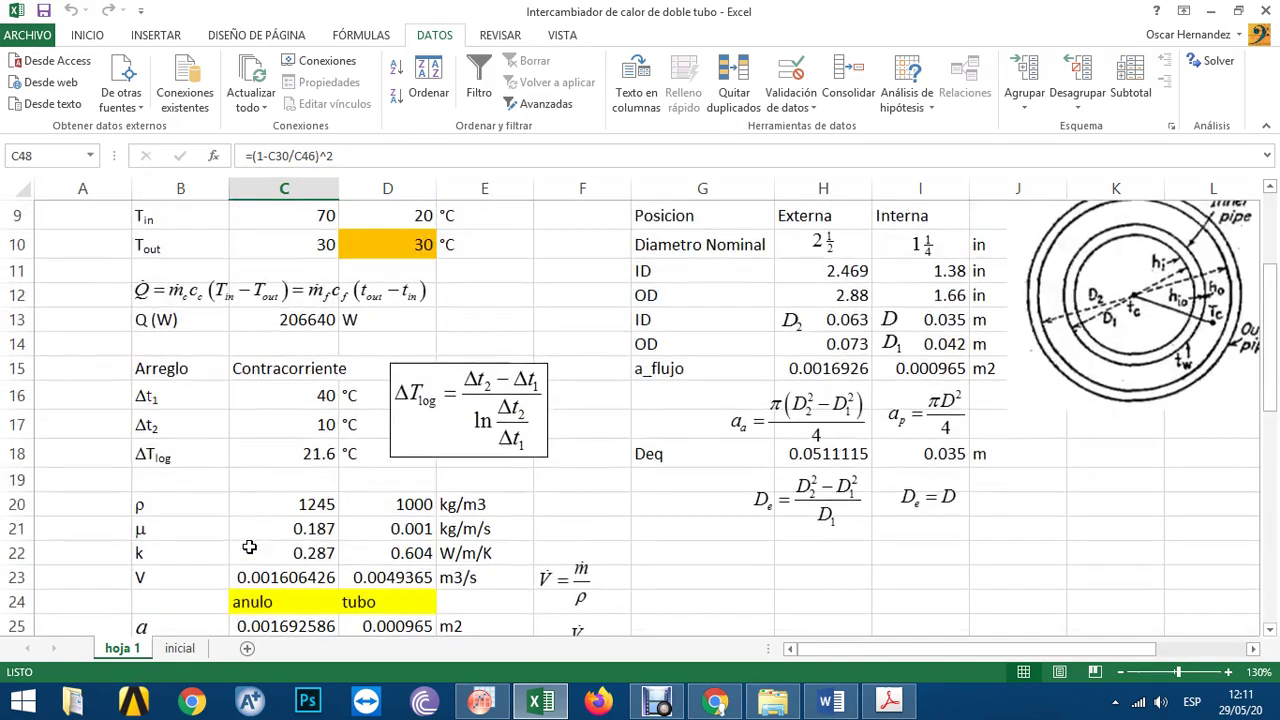
scroll(249, 547, "down", 9)
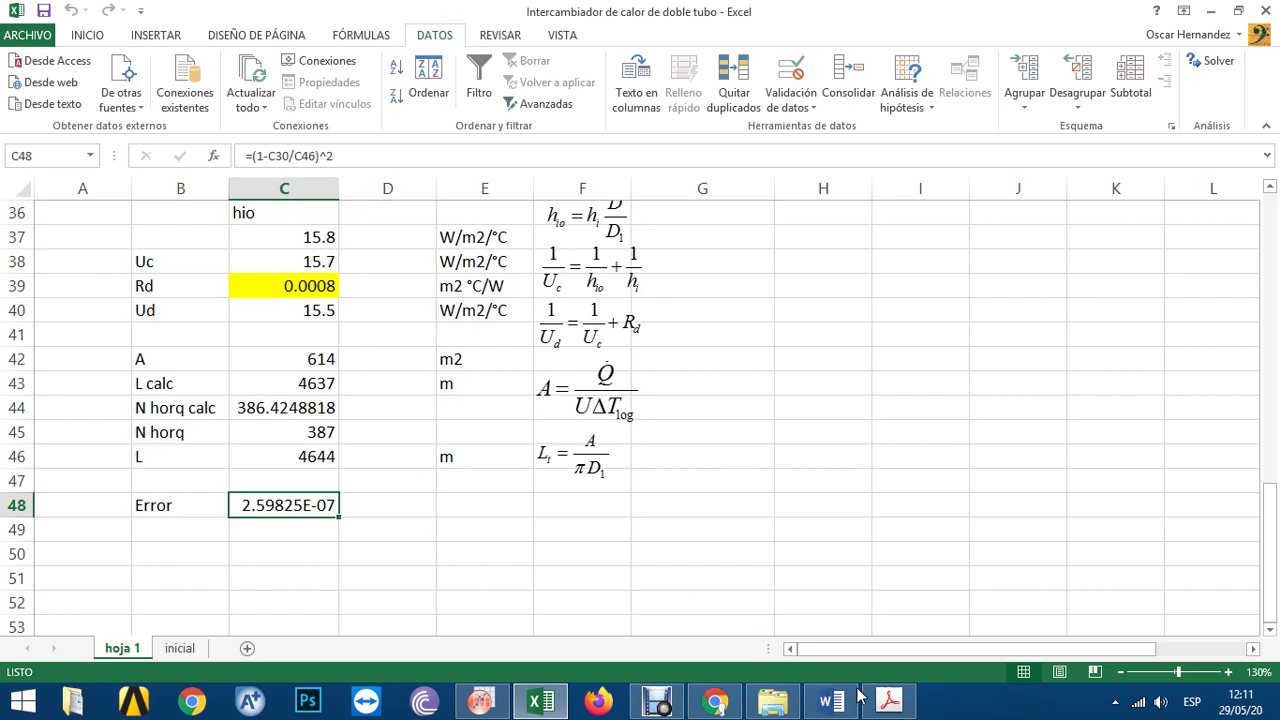
left_click(889, 700)
scroll(847, 550, "down", 15)
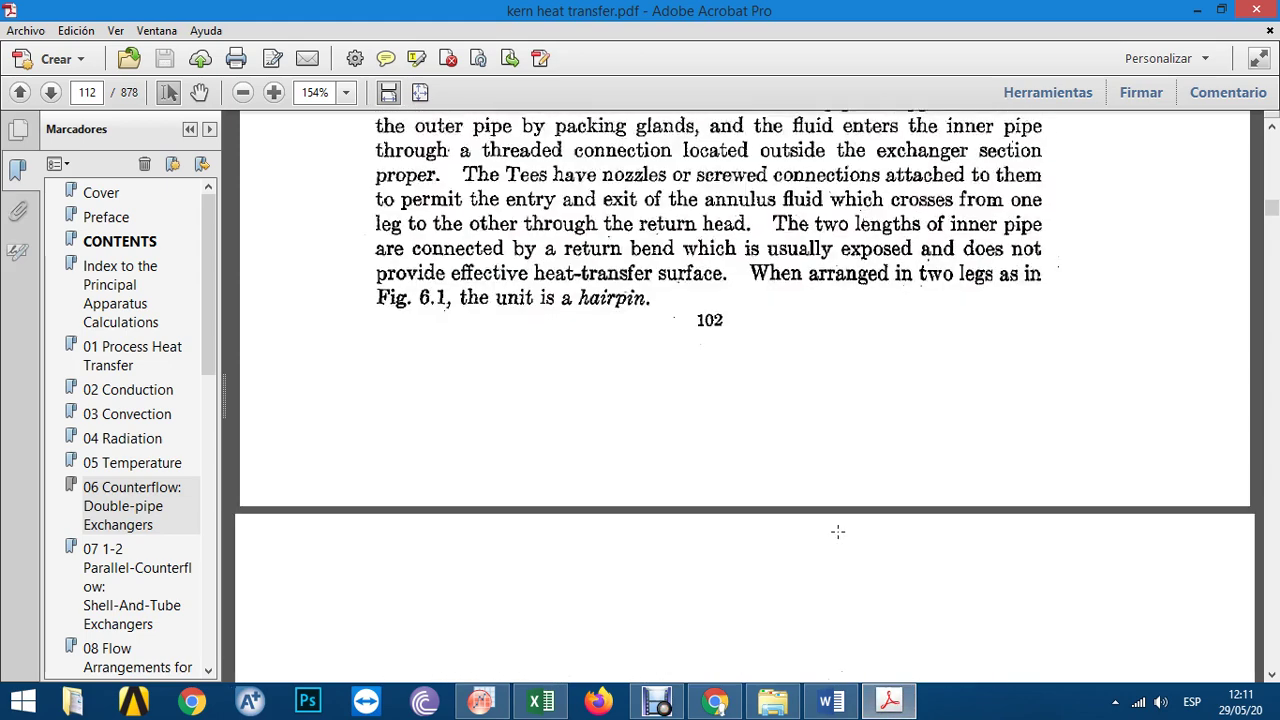
scroll(838, 531, "down", 3)
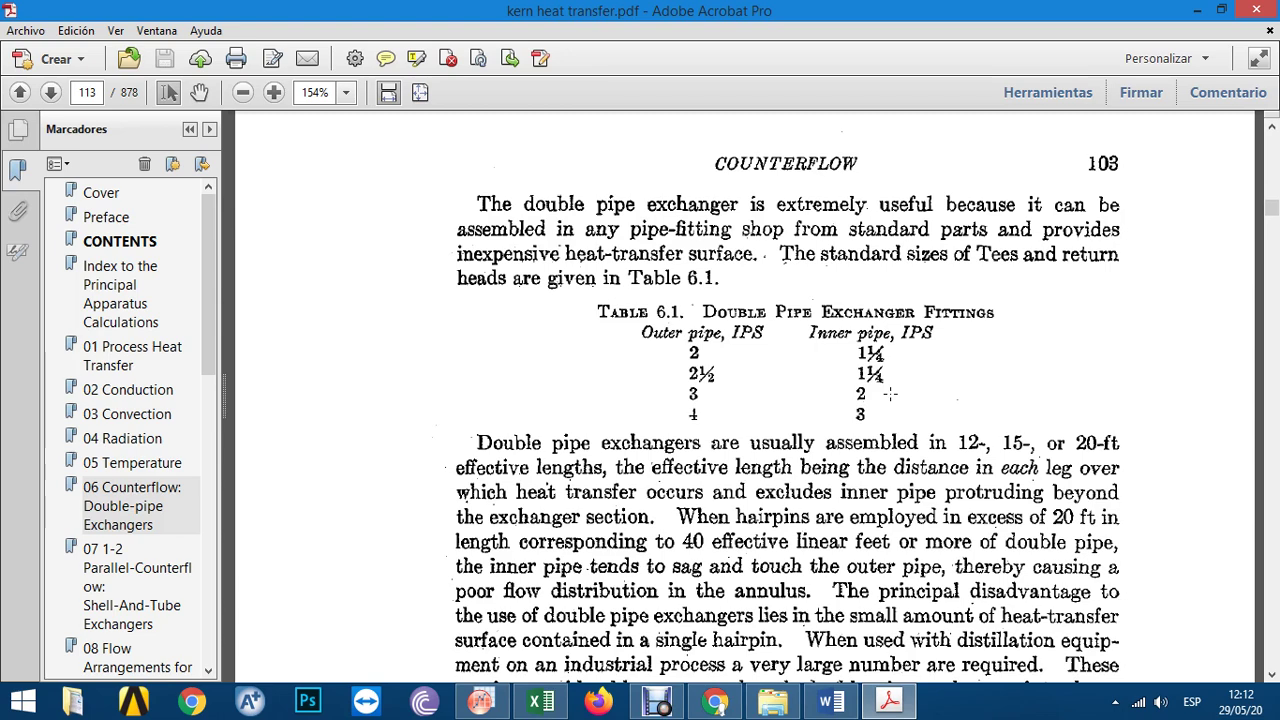
- Switch back to Excel and review the tube configuration, Reynolds numbers, required area, hairpin count and lengths on the hoja 1 sheet
key("alt+Tab")
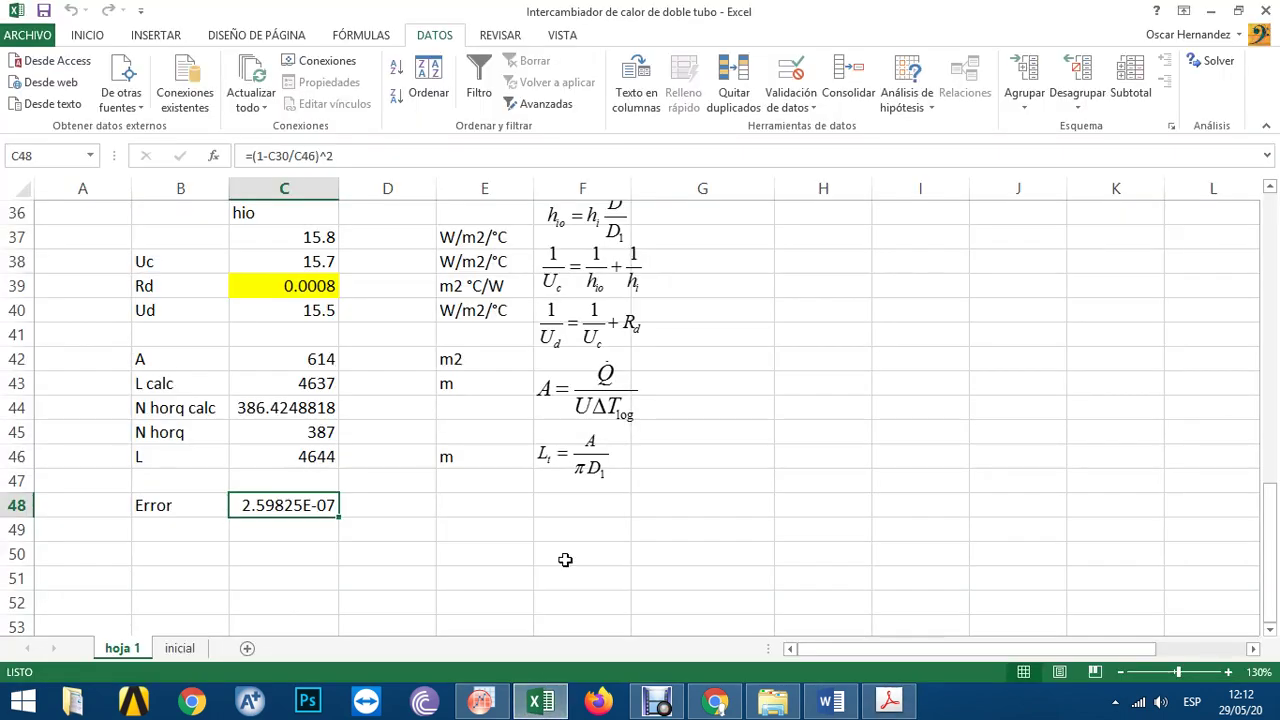
scroll(565, 560, "up", 5)
scroll(565, 560, "up", 2)
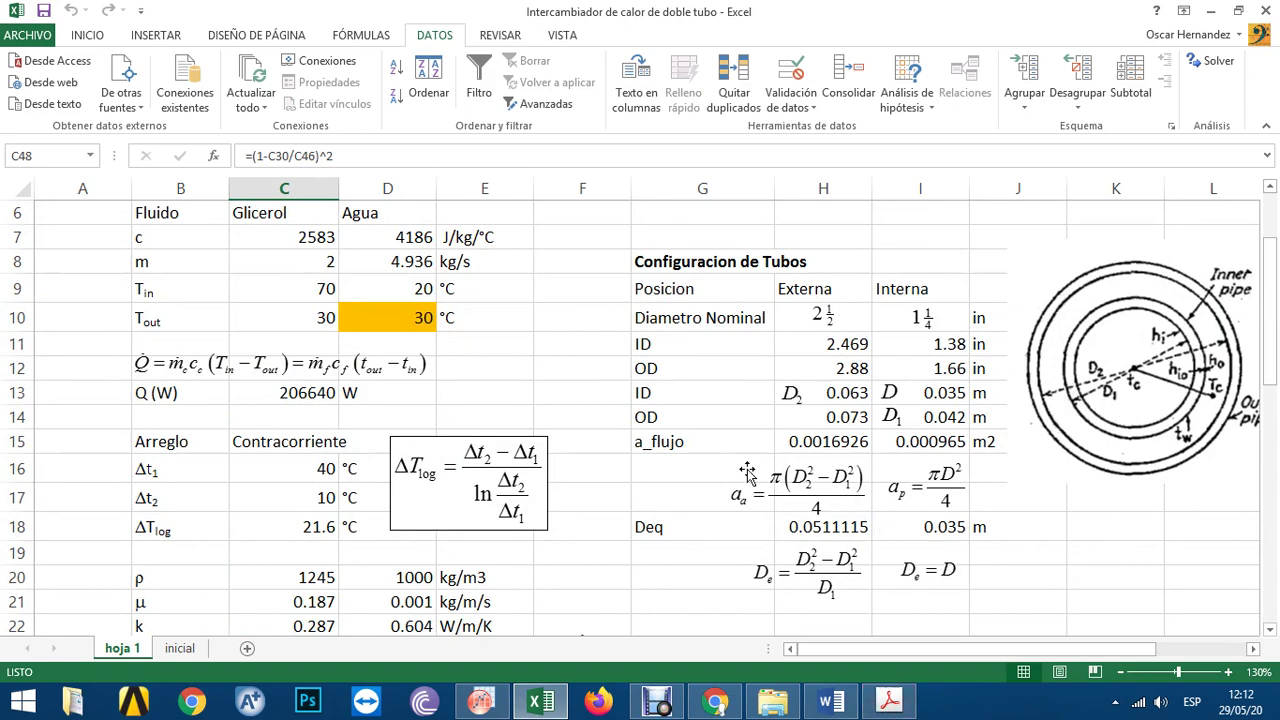
scroll(748, 473, "down", 7)
scroll(396, 583, "down", 3)
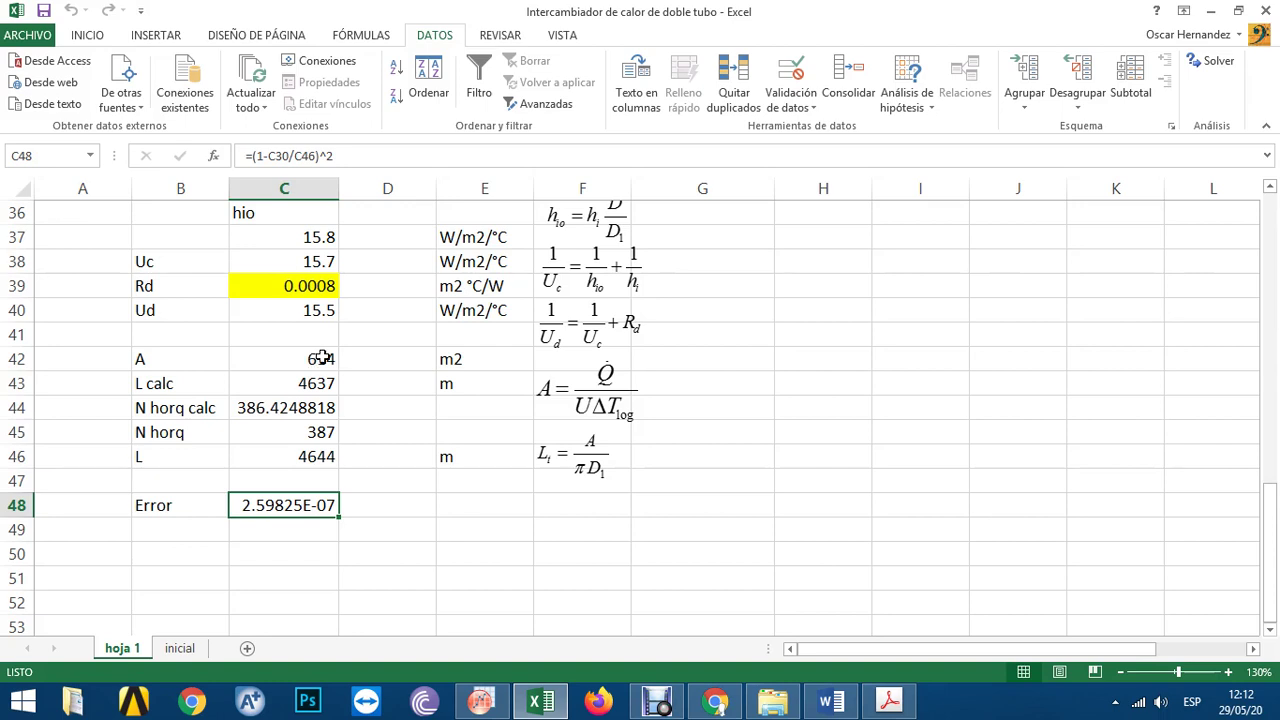
left_click(387, 551)
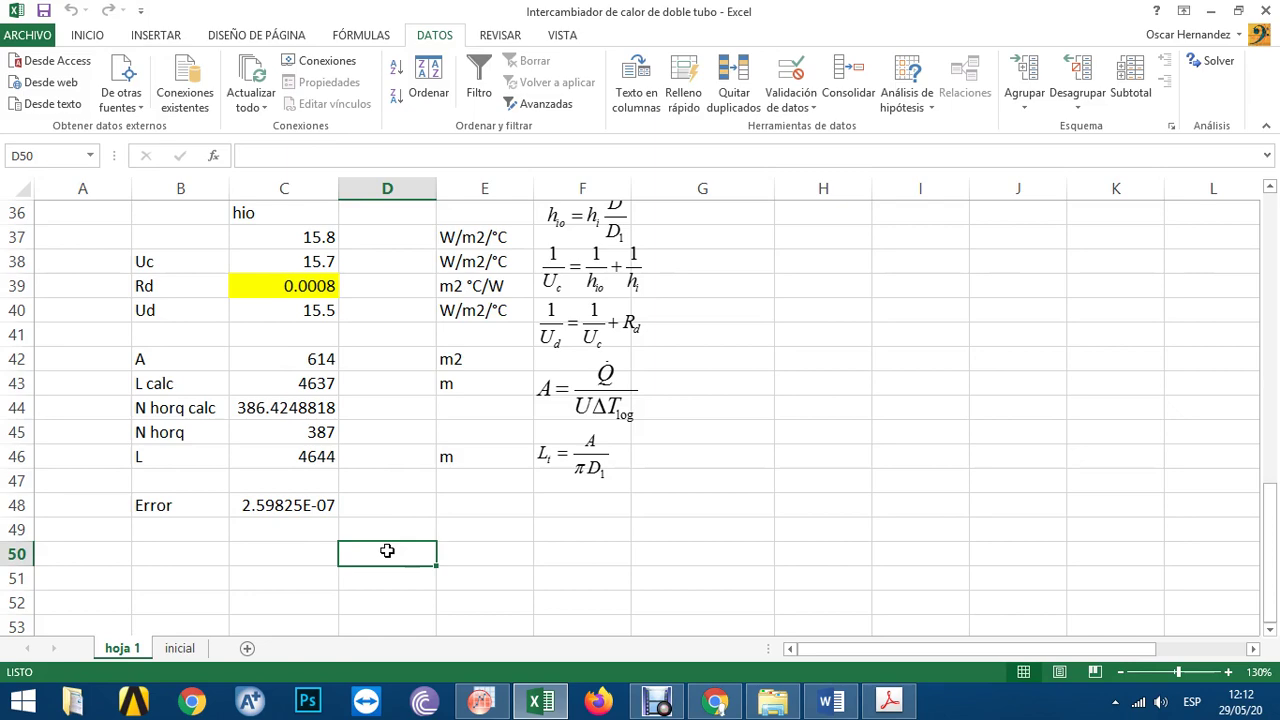
scroll(387, 551, "up", 5)
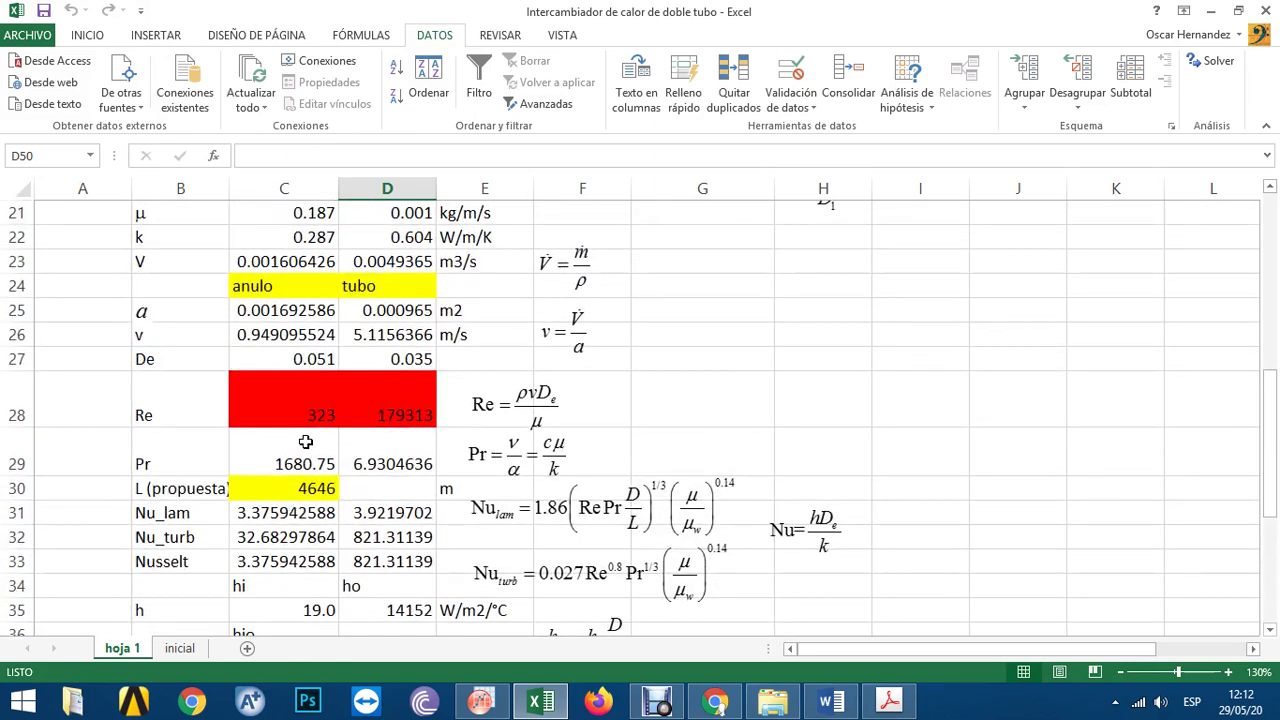
scroll(305, 441, "down", 4)
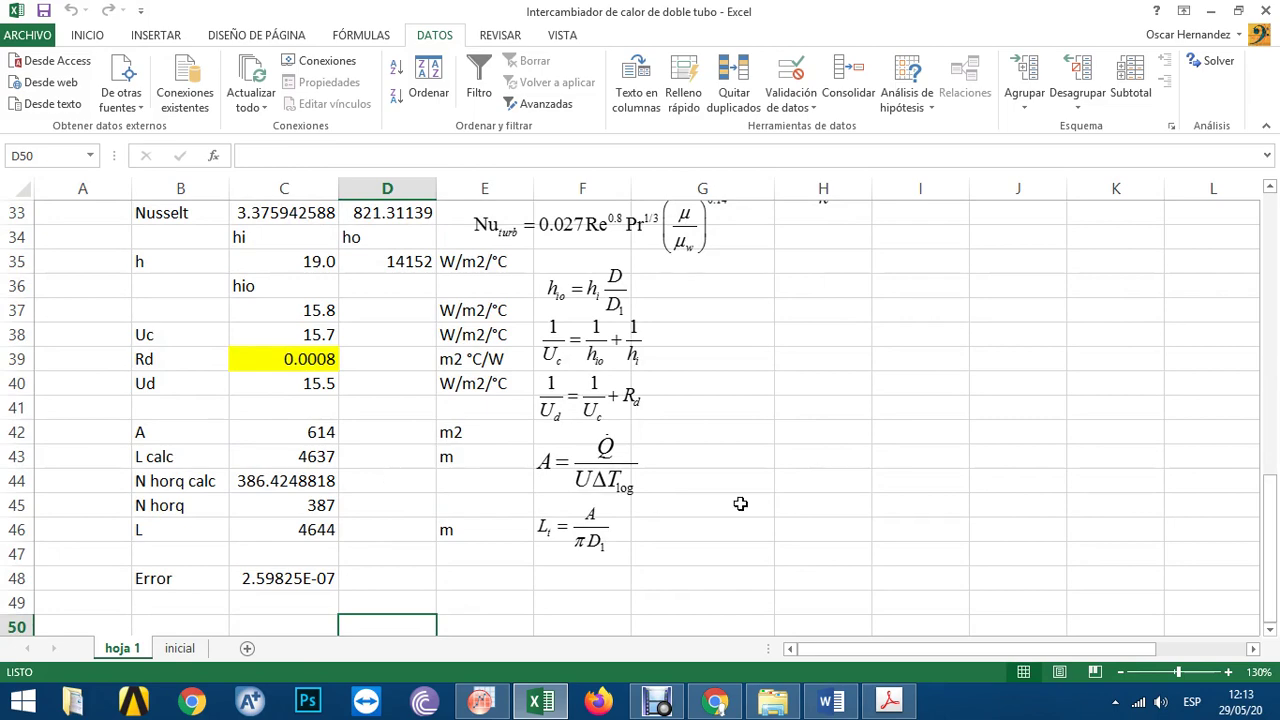
scroll(740, 503, "up", 5)
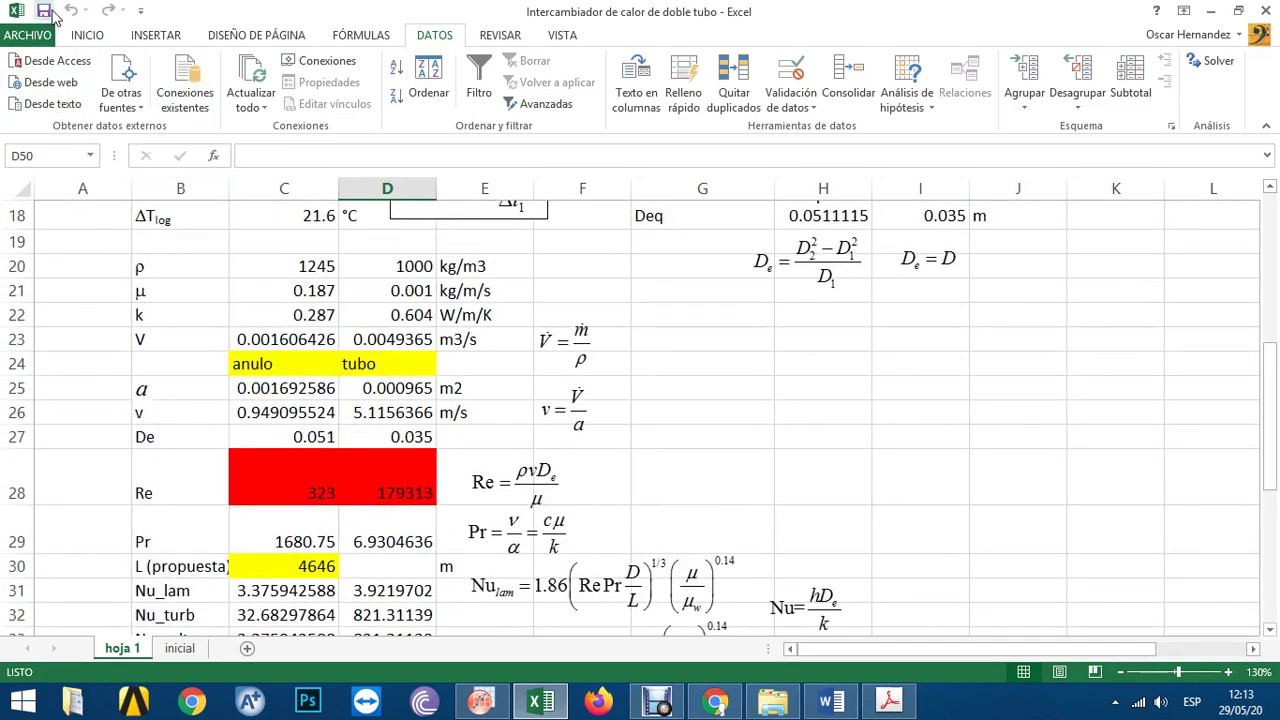
- Create a copy of the hoja 1 sheet in the same workbook, placed before the original
right_click(118, 650)
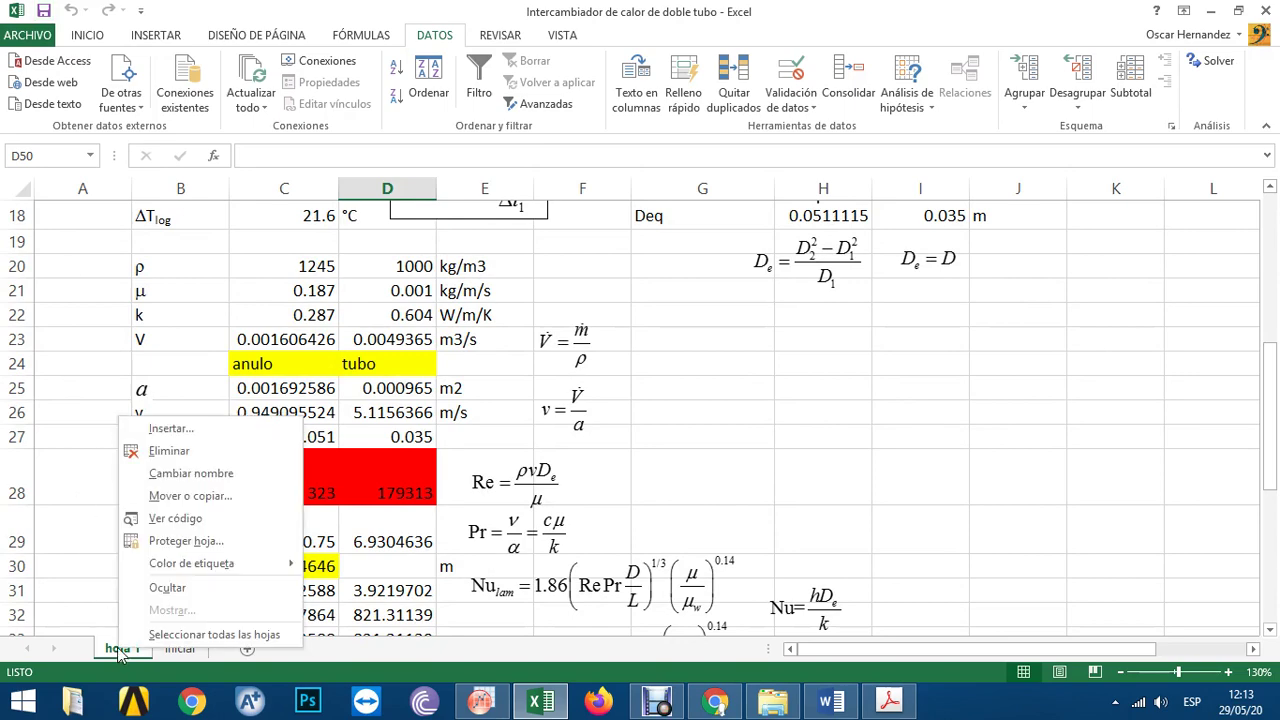
left_click(175, 496)
left_click(82, 558)
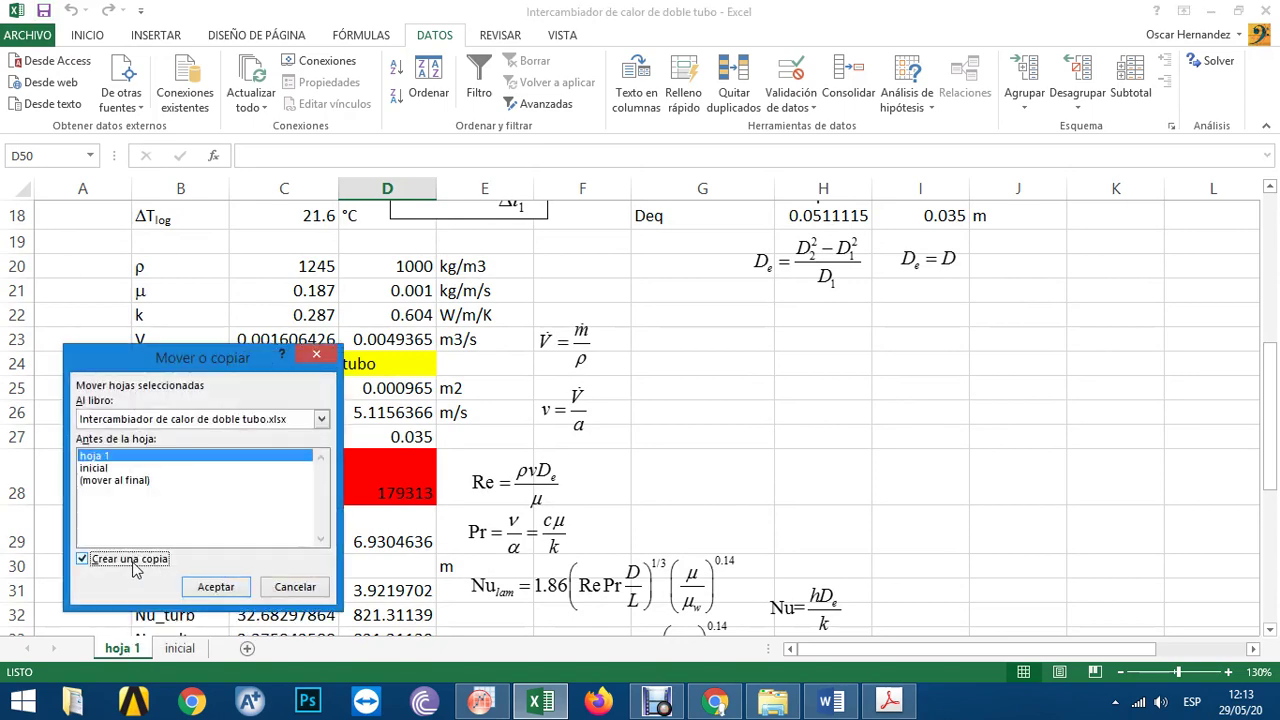
left_click(212, 586)
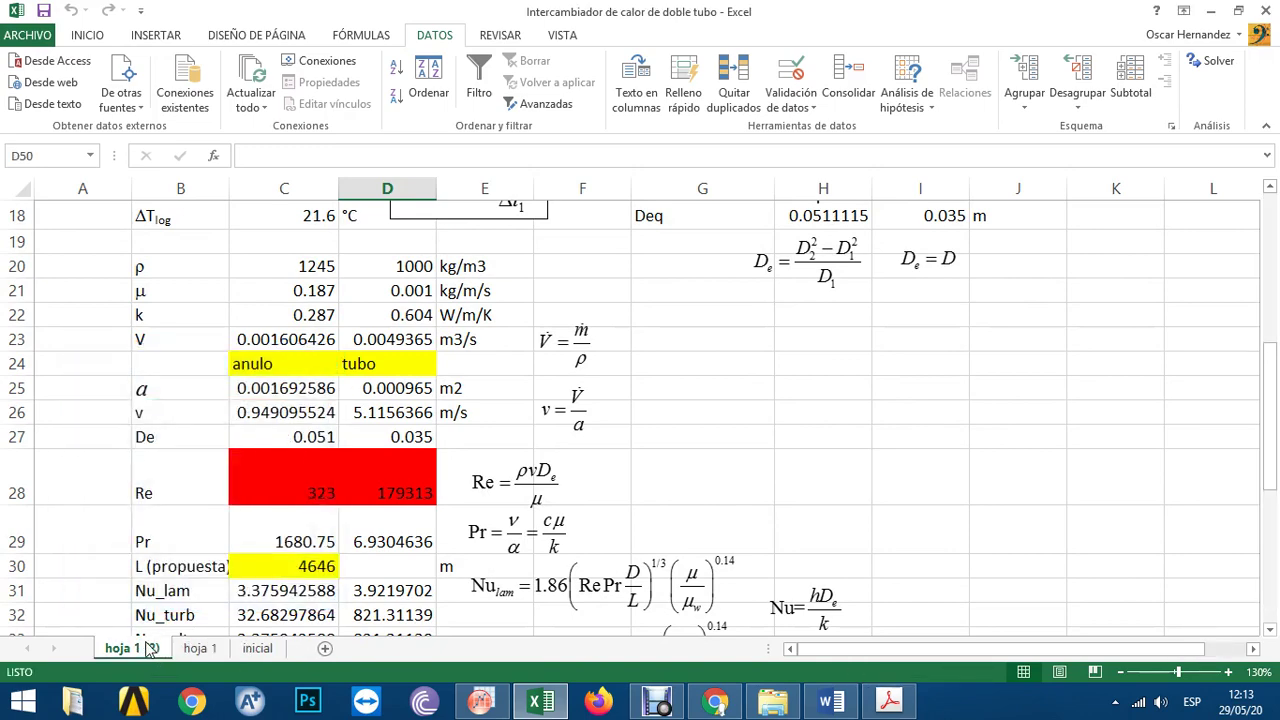
- Rename the copied sheet as "hoja 2"
double_click(128, 650)
left_click(160, 650)
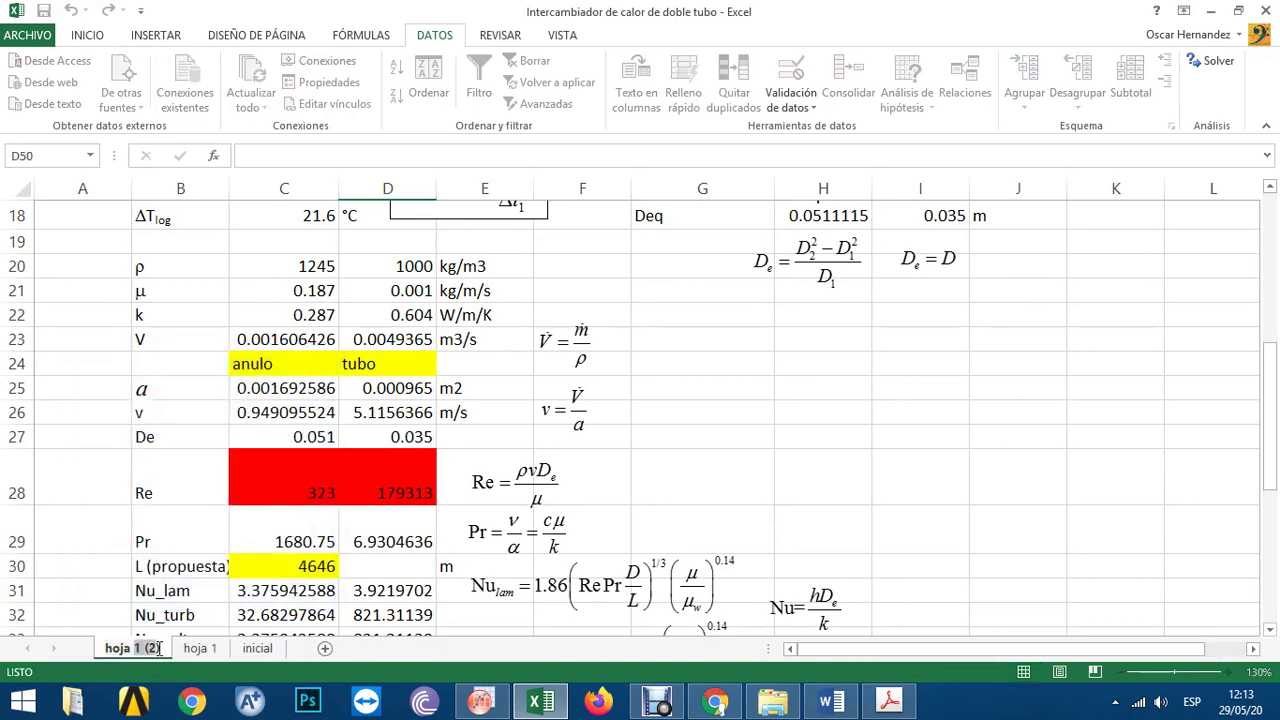
key("BackSpace")
key("BackSpace")
key("BackSpace")
key("BackSpace")
key("BackSpace")
type("2")
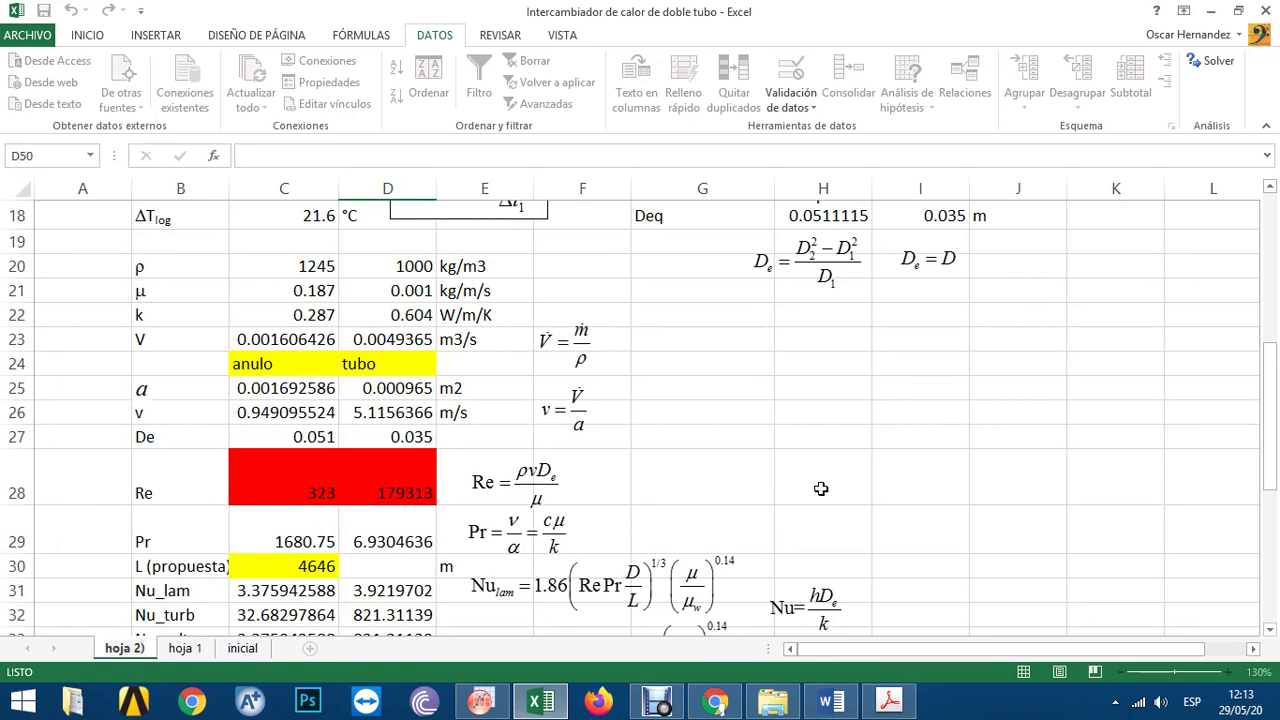
left_click(1045, 395)
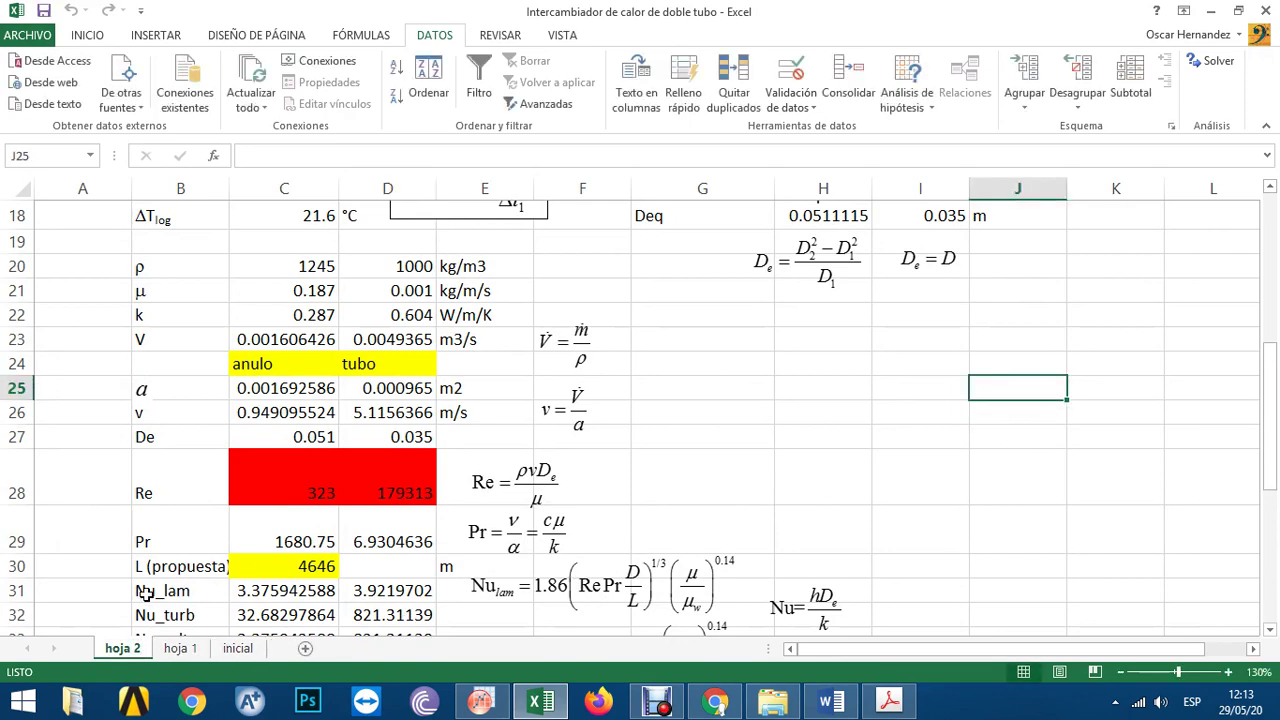
- Switch to the Kern PDF in Acrobat, go to page 851 and examine the steel pipe dimensions in Table 11
left_click(889, 700)
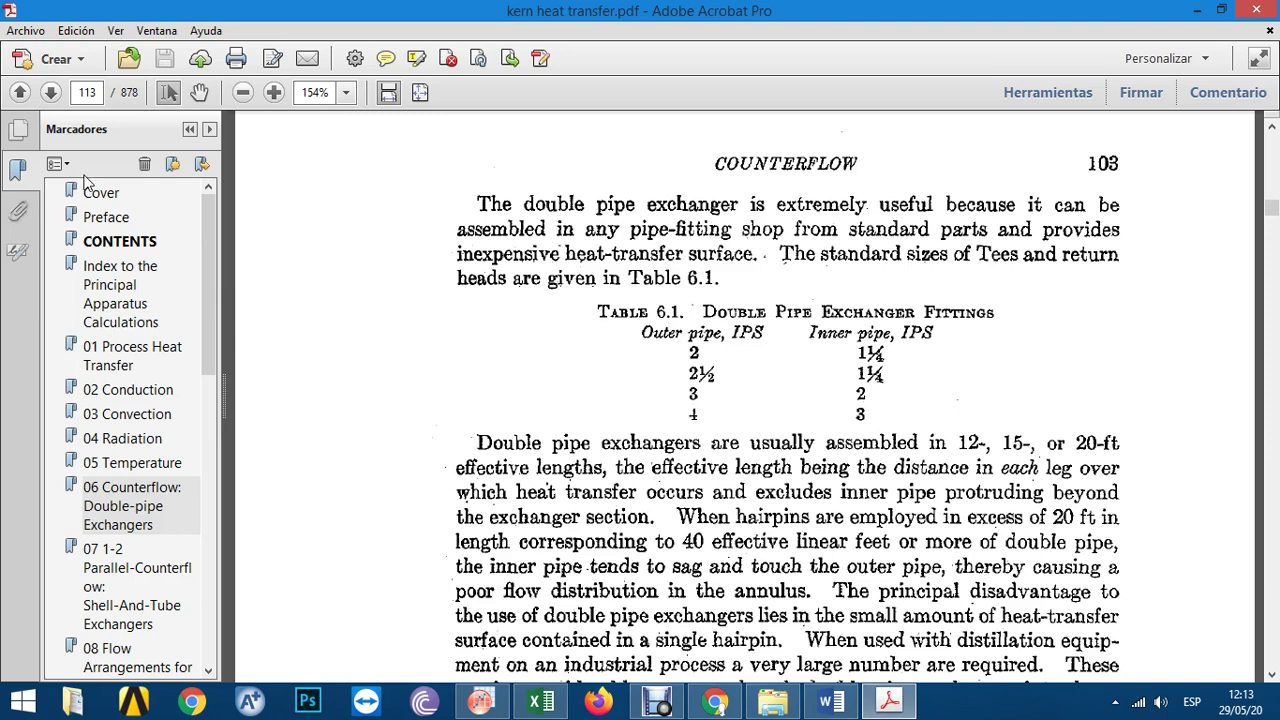
left_click(92, 93)
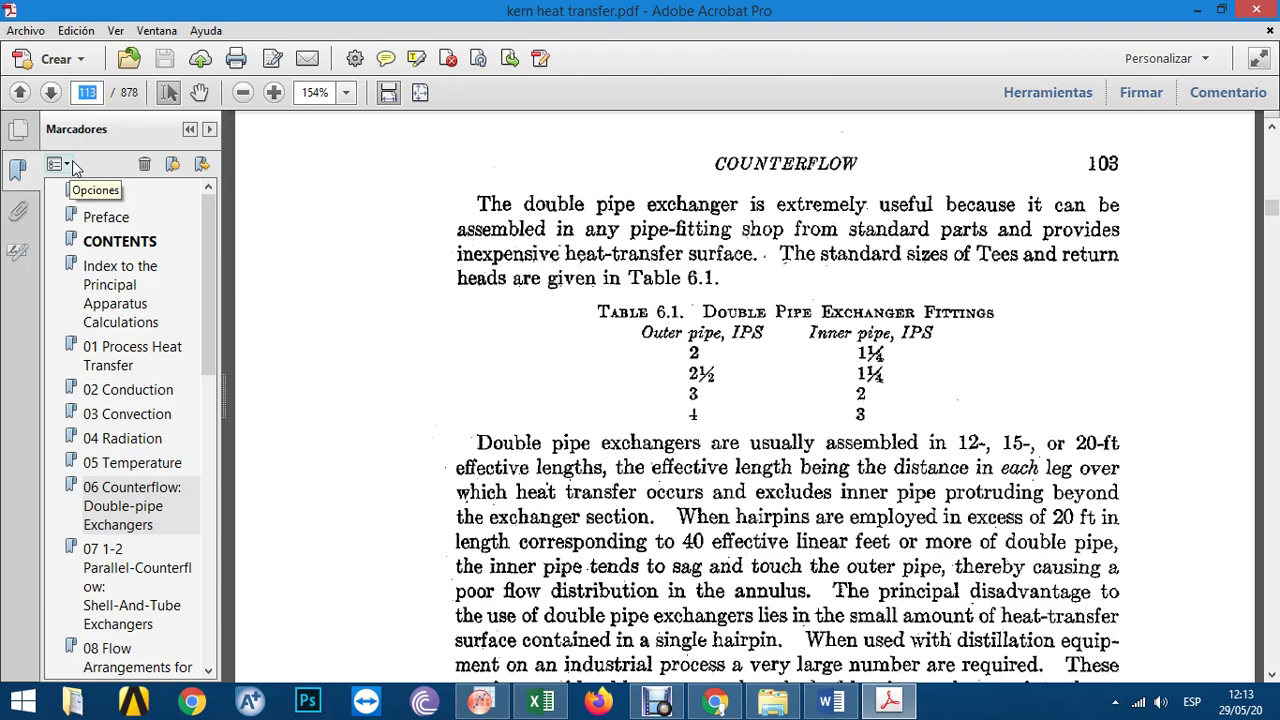
type("851")
key("Return")
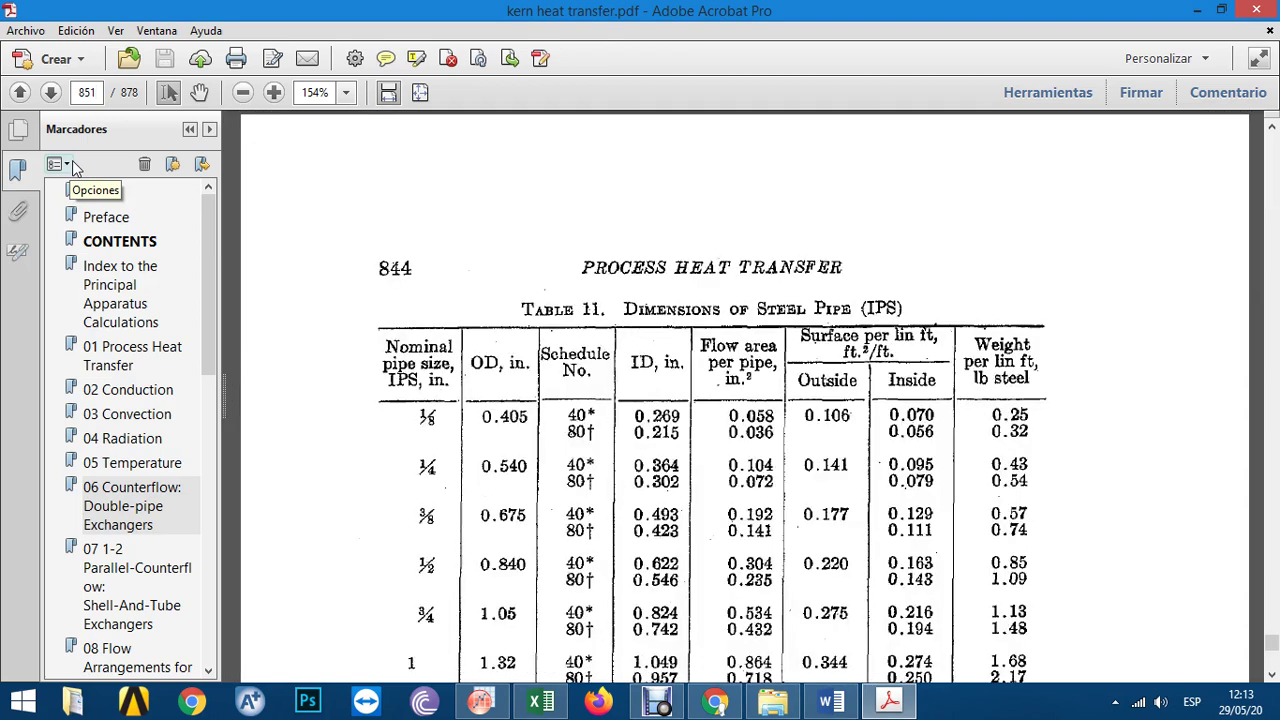
scroll(528, 517, "down", 6)
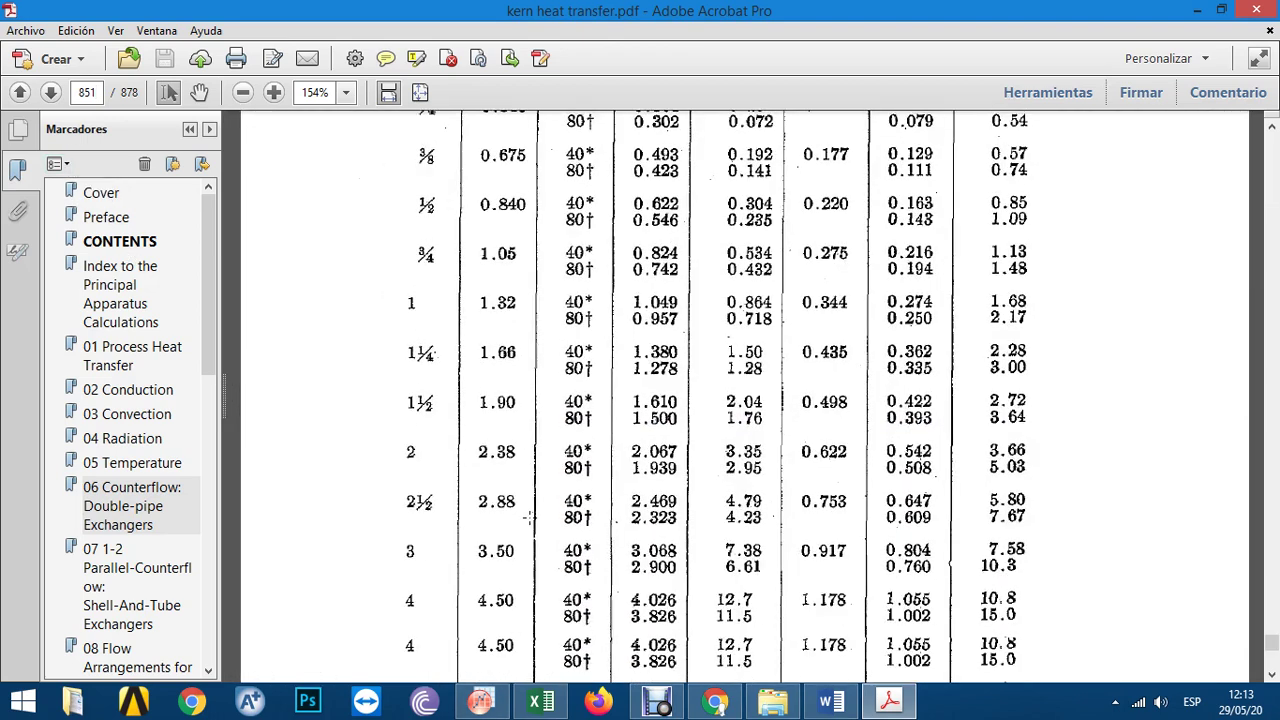
scroll(528, 517, "down", 3)
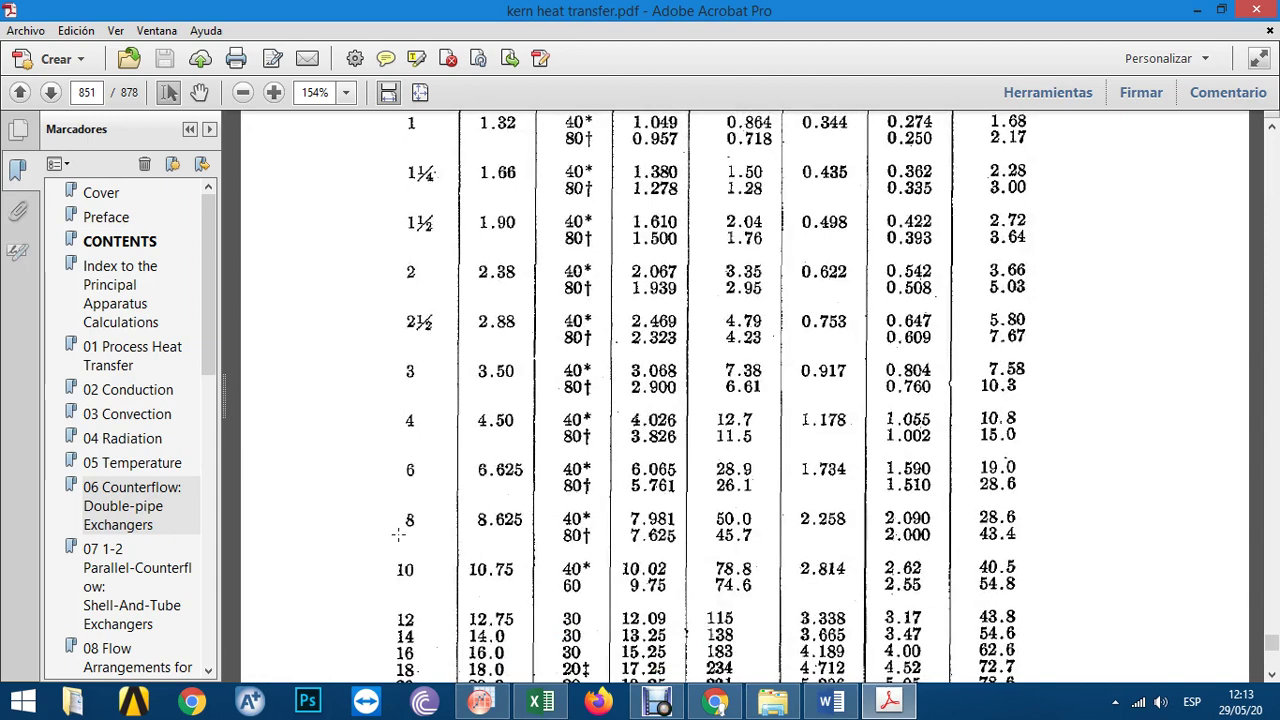
scroll(392, 656, "down", 2)
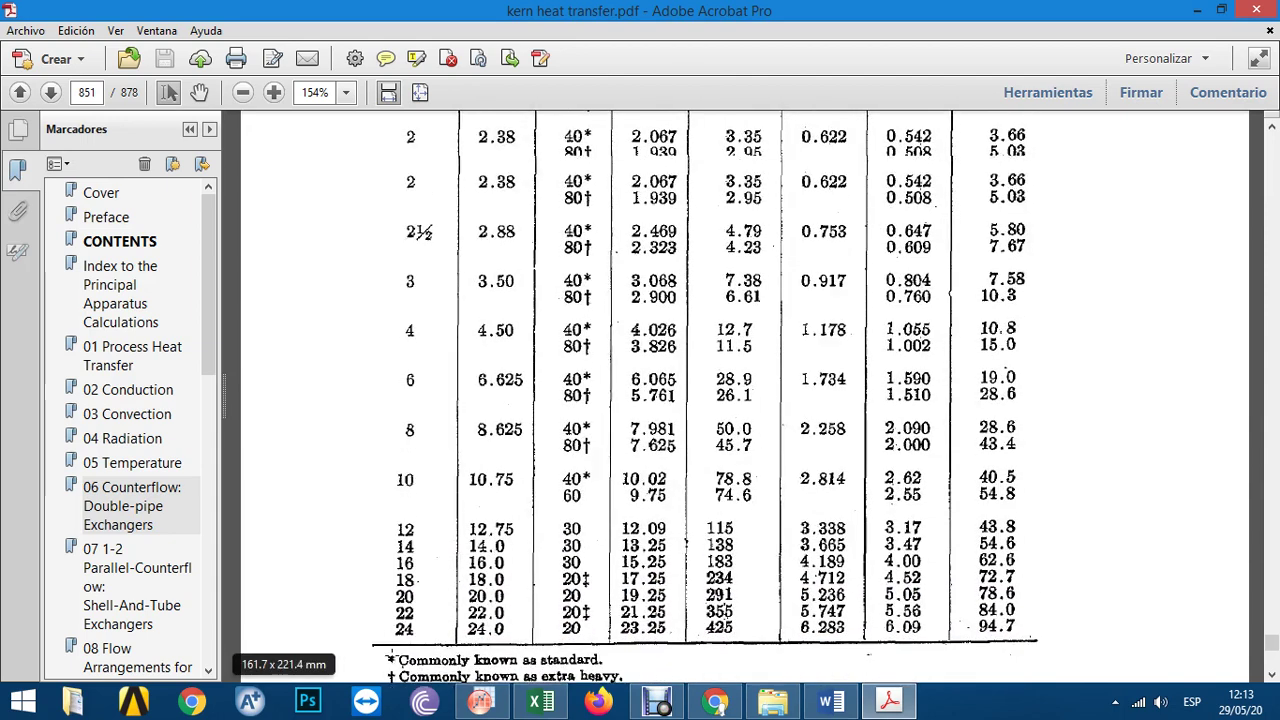
scroll(390, 656, "up", 2)
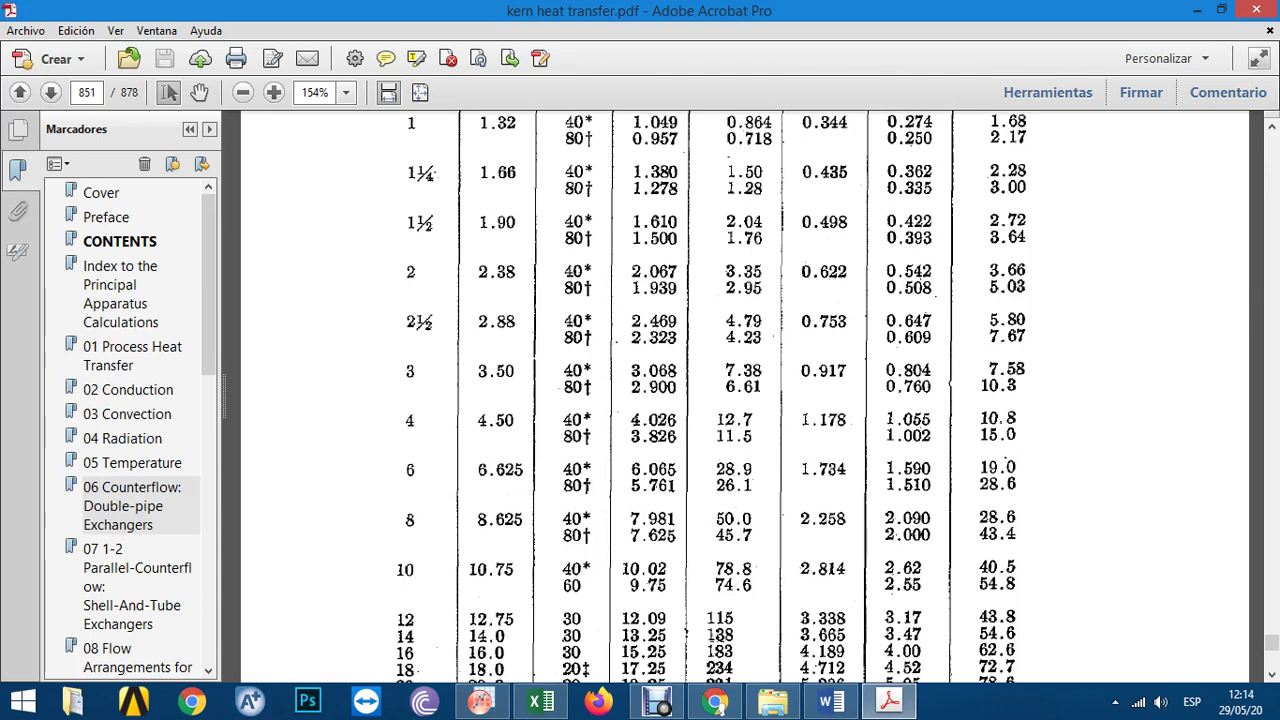
- Switch back to Excel and set the external pipe's OD in H12 of hoja 2 to 4.50 in
left_click(540, 702)
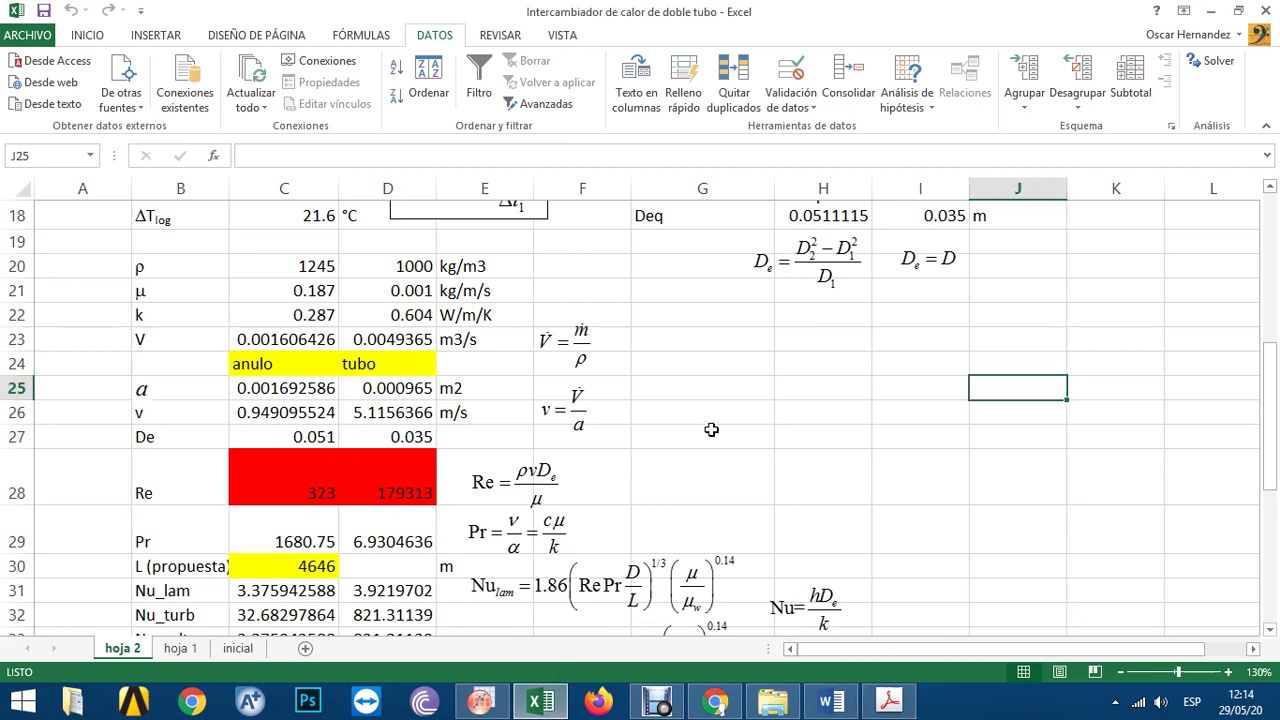
scroll(710, 429, "up", 4)
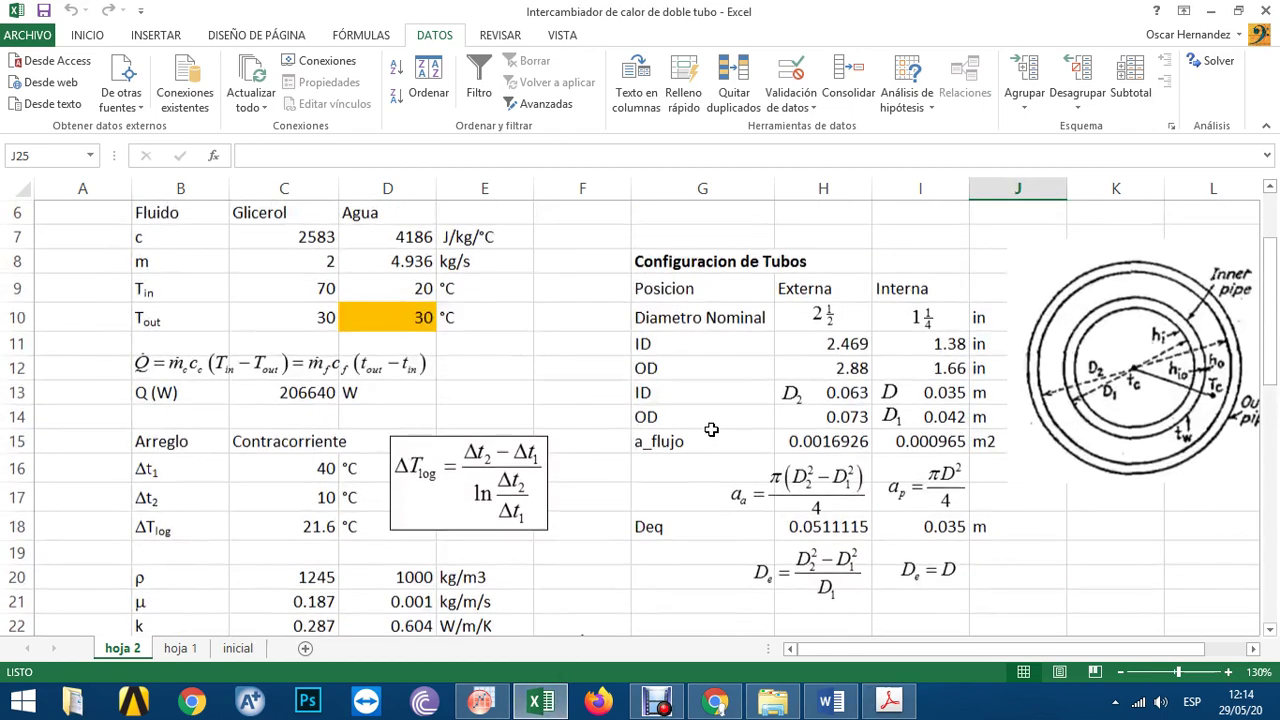
left_click(820, 383)
left_click(820, 371)
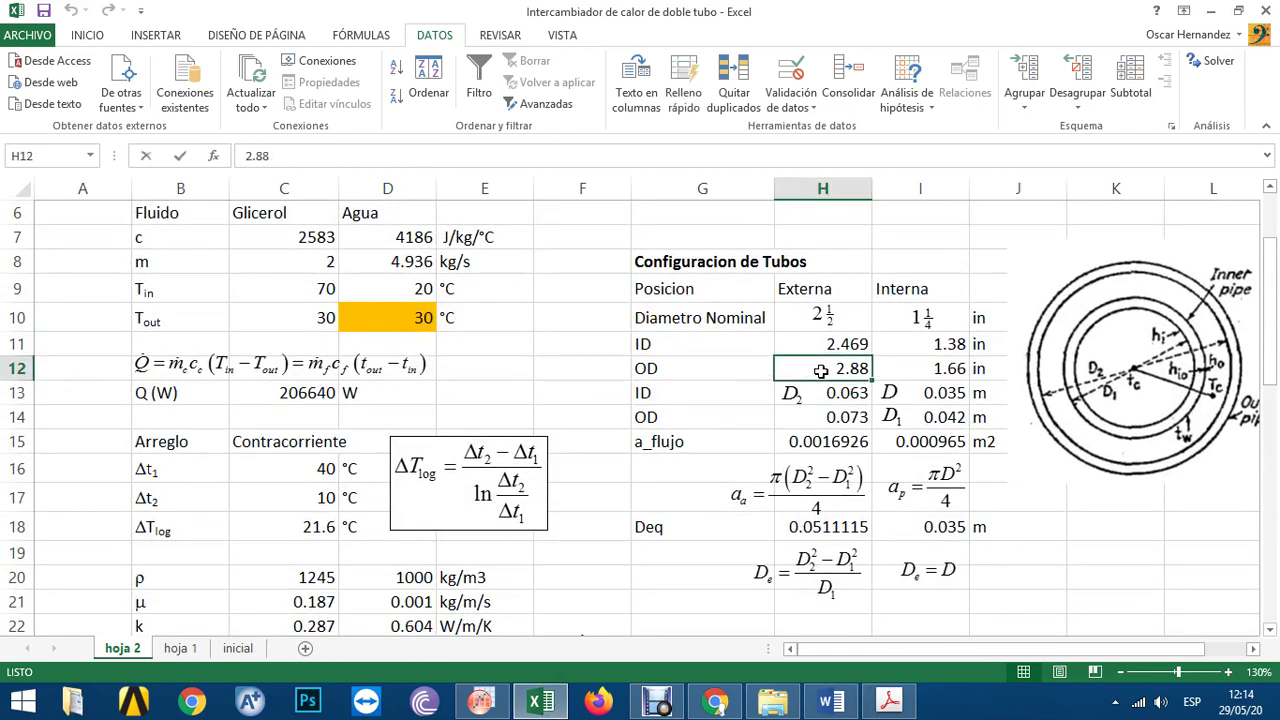
type("4.50")
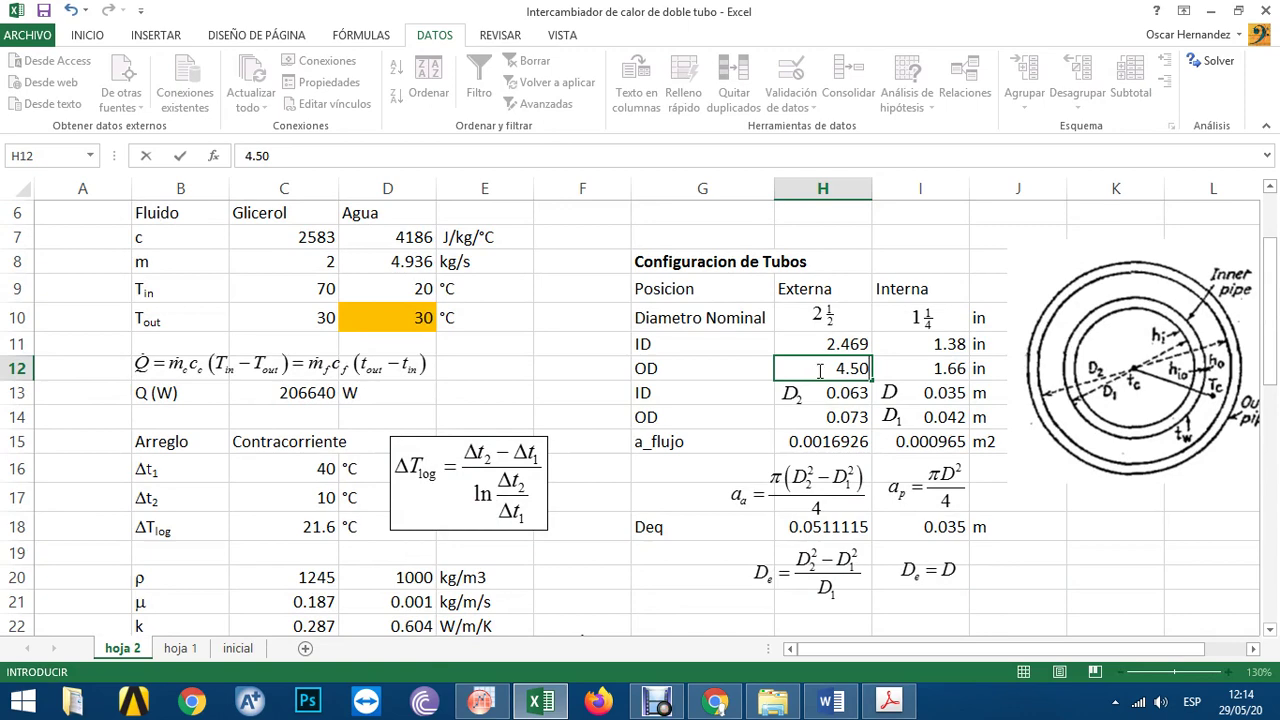
key("Return")
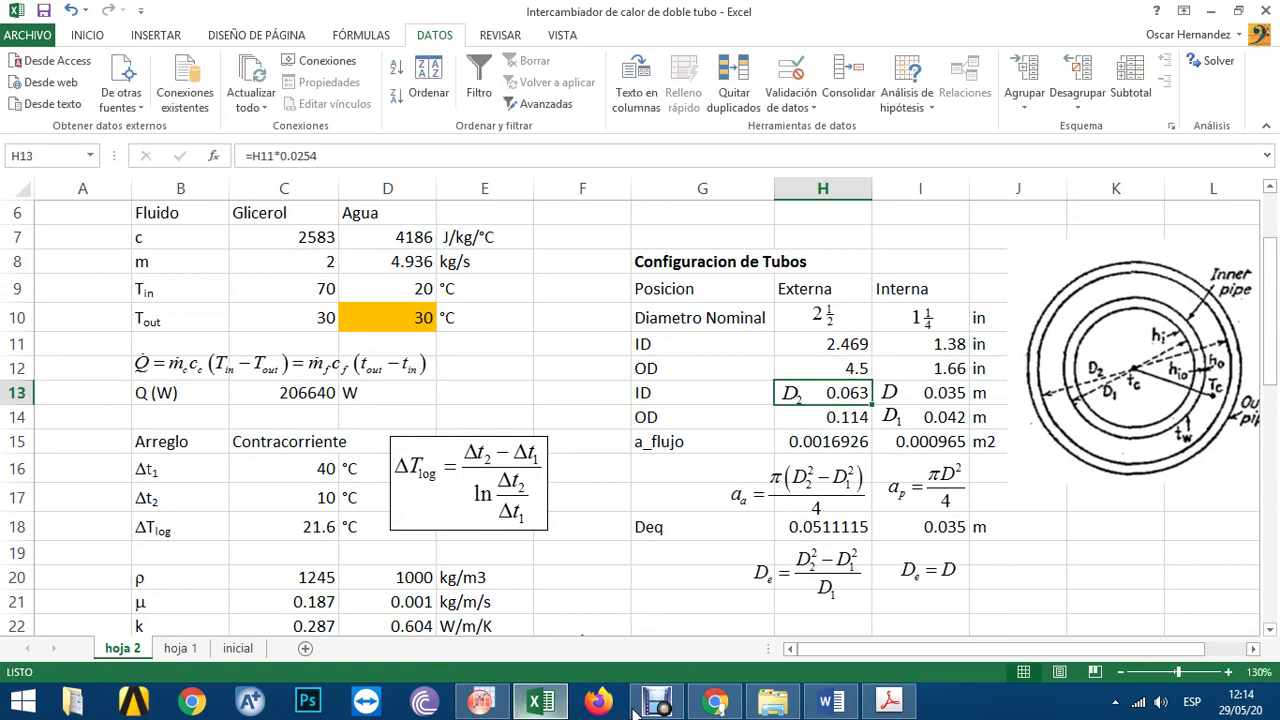
- Look up the 4 in pipe's ID in the Kern PDF and set the external pipe's ID in H11 to 4.026 in
left_click(725, 705)
left_click(725, 705)
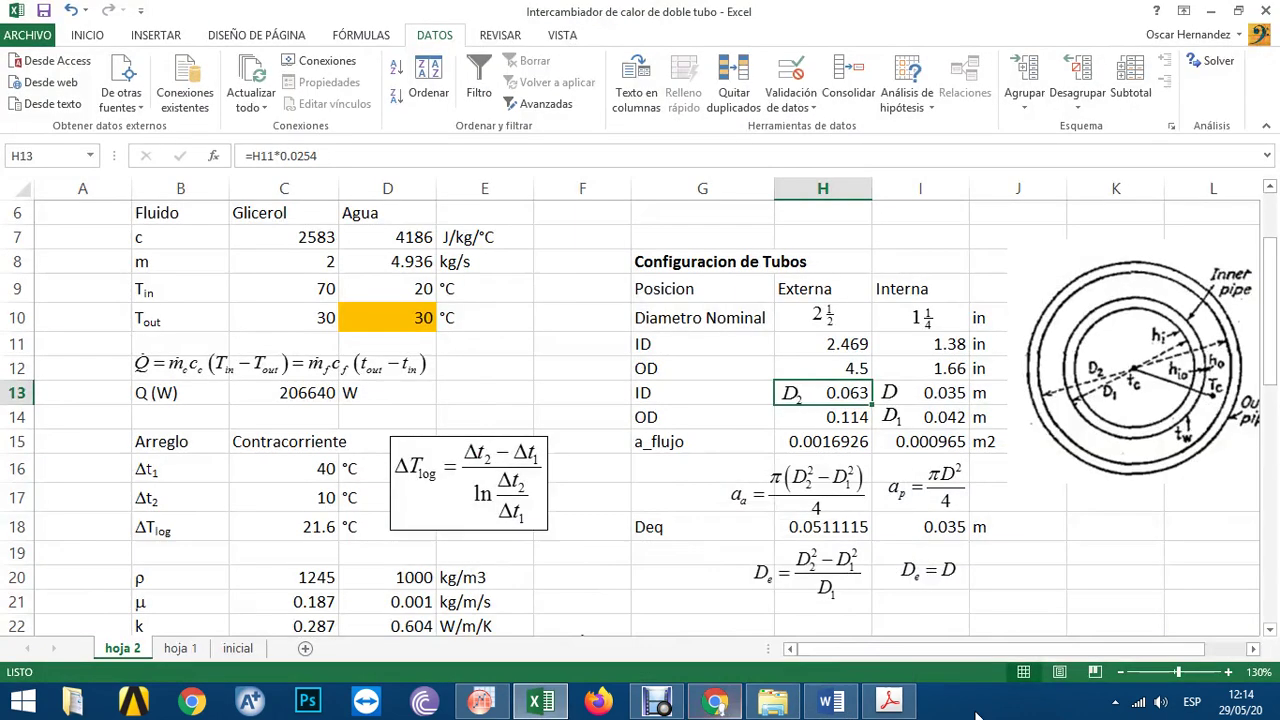
left_click(889, 702)
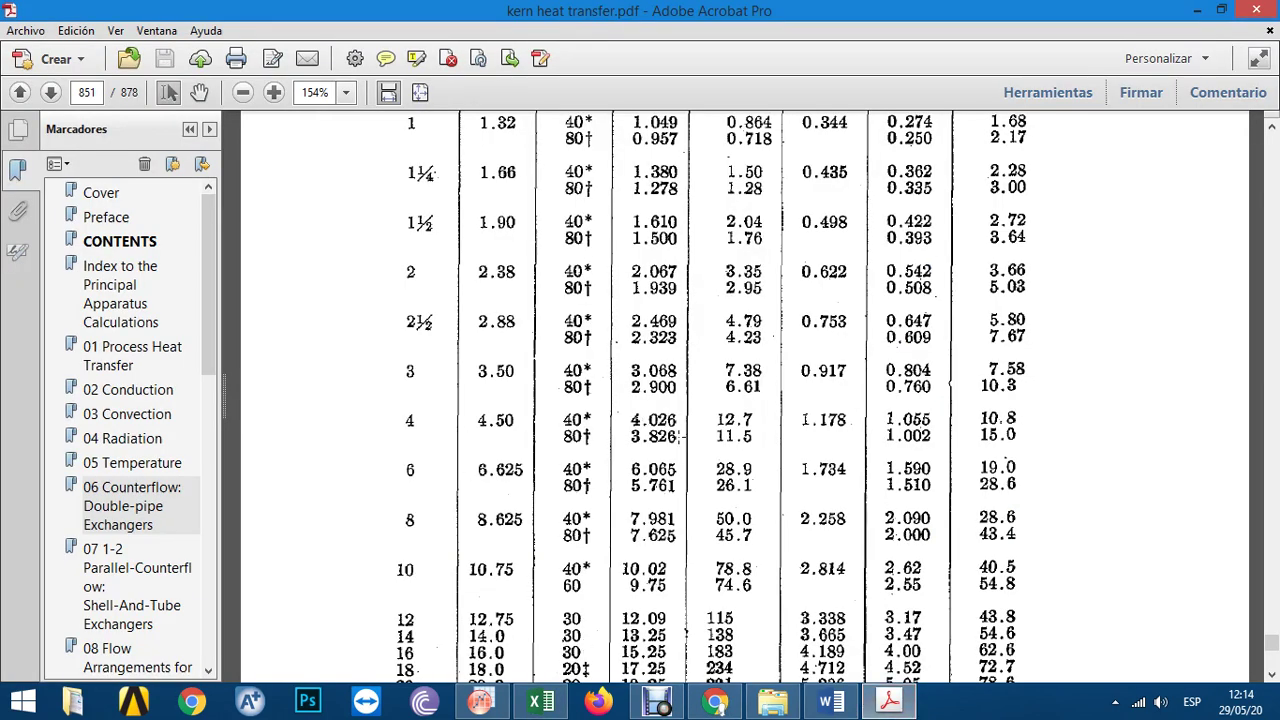
left_click(540, 702)
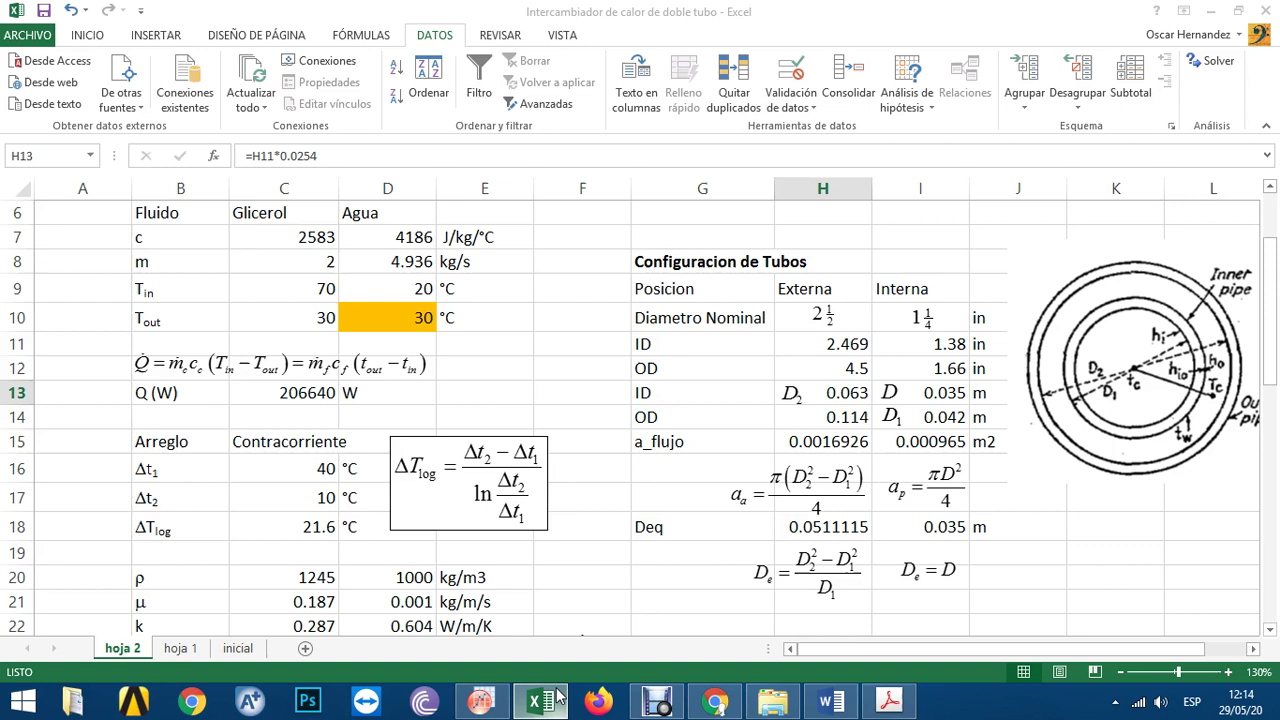
left_click(803, 369)
left_click(817, 344)
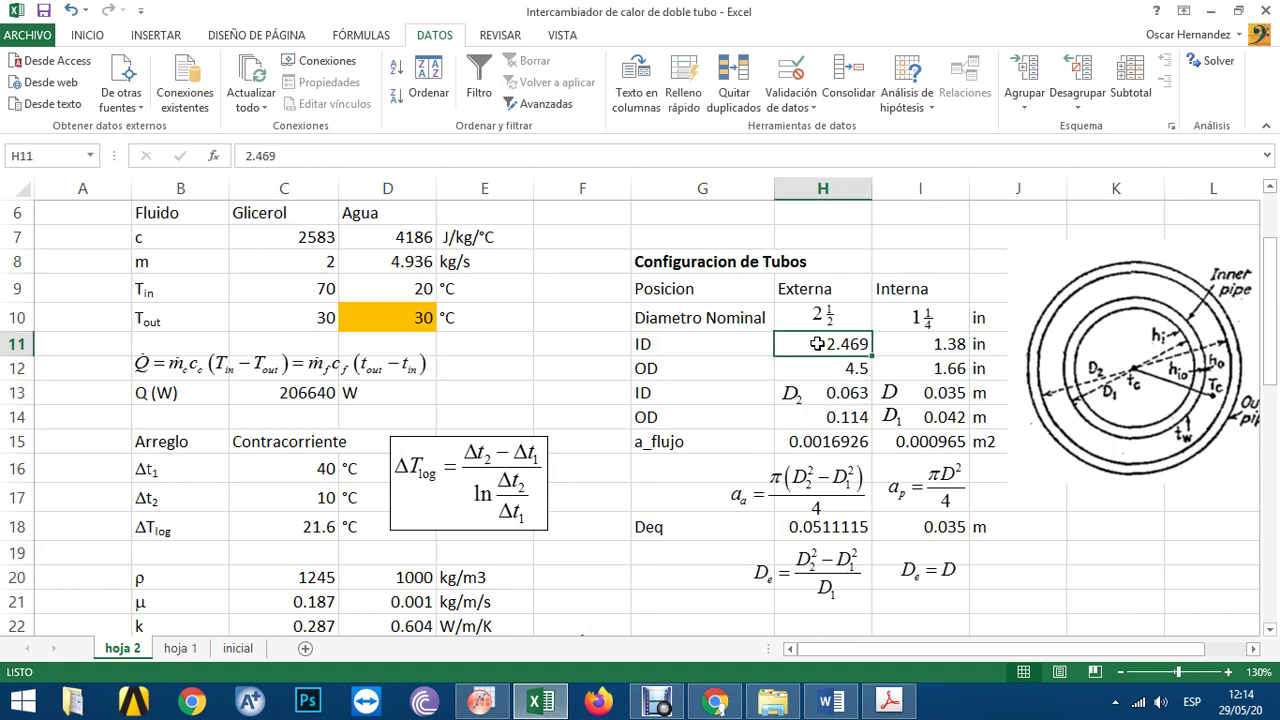
type("4.")
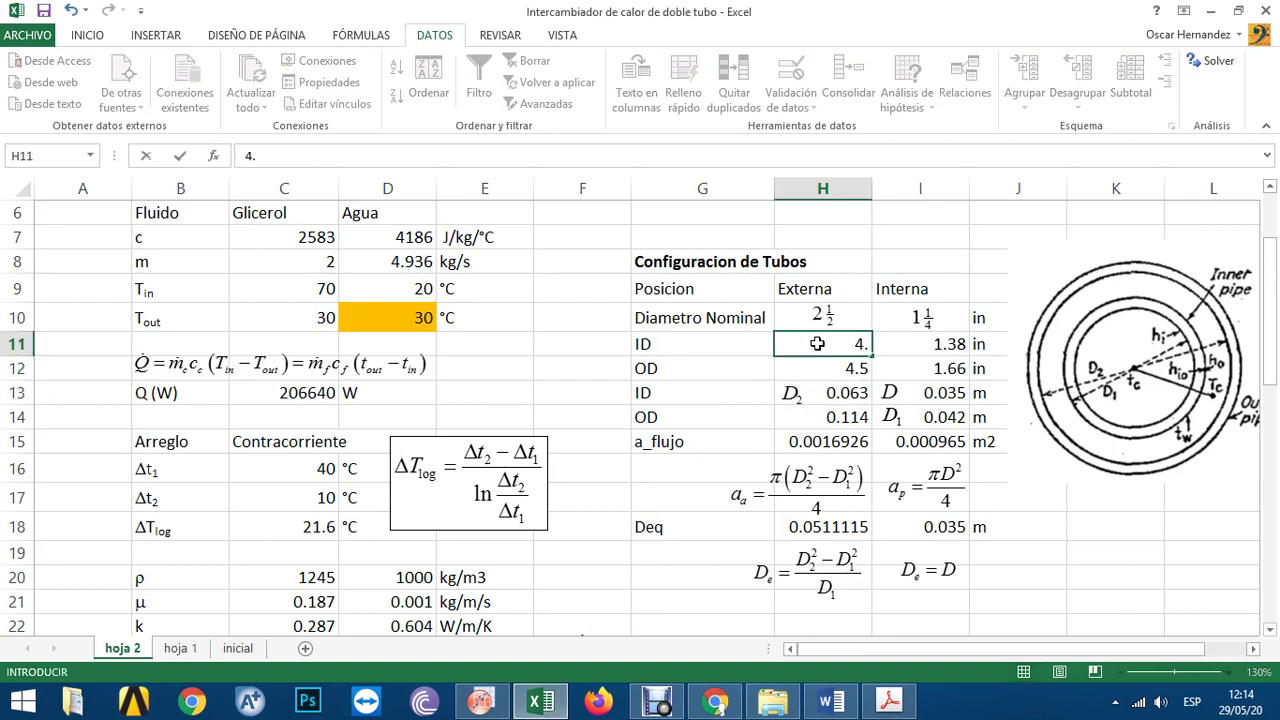
type("026")
key("Return")
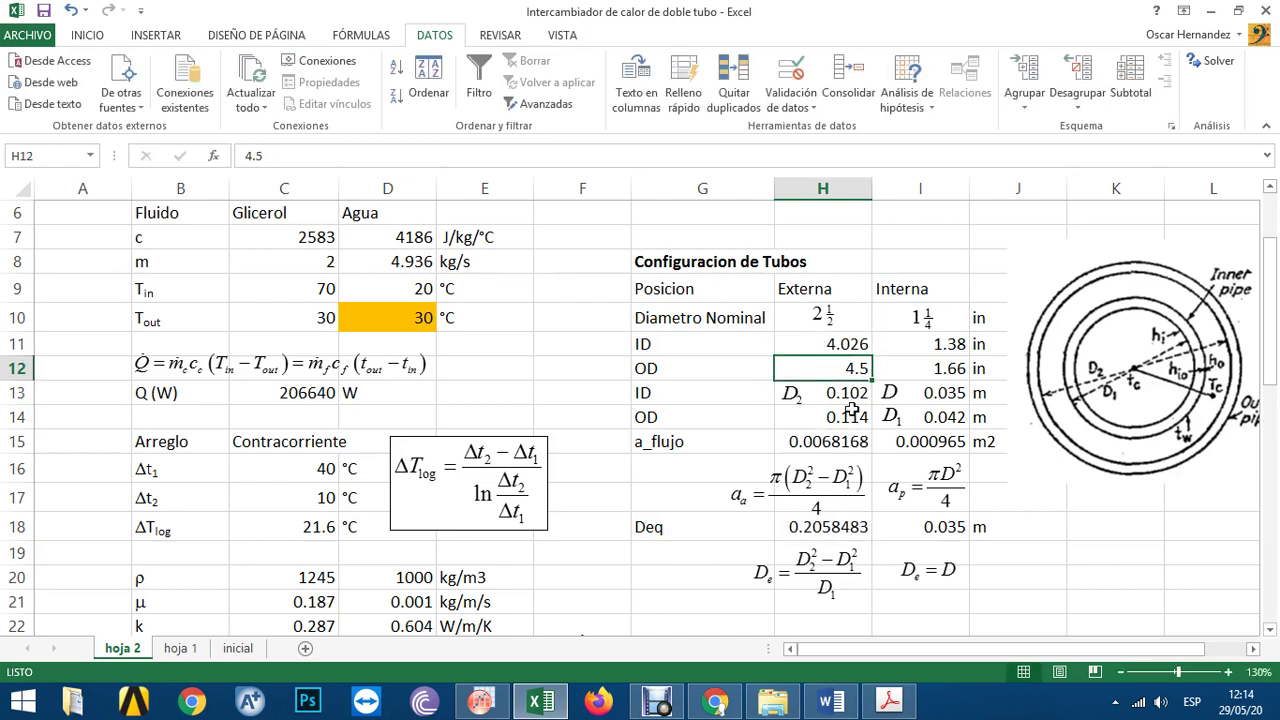
- Look up the 3 in pipe in the Kern PDF and set the internal pipe's OD in I12 to 3.50 in and ID in I11 to 3.068 in
left_click(889, 700)
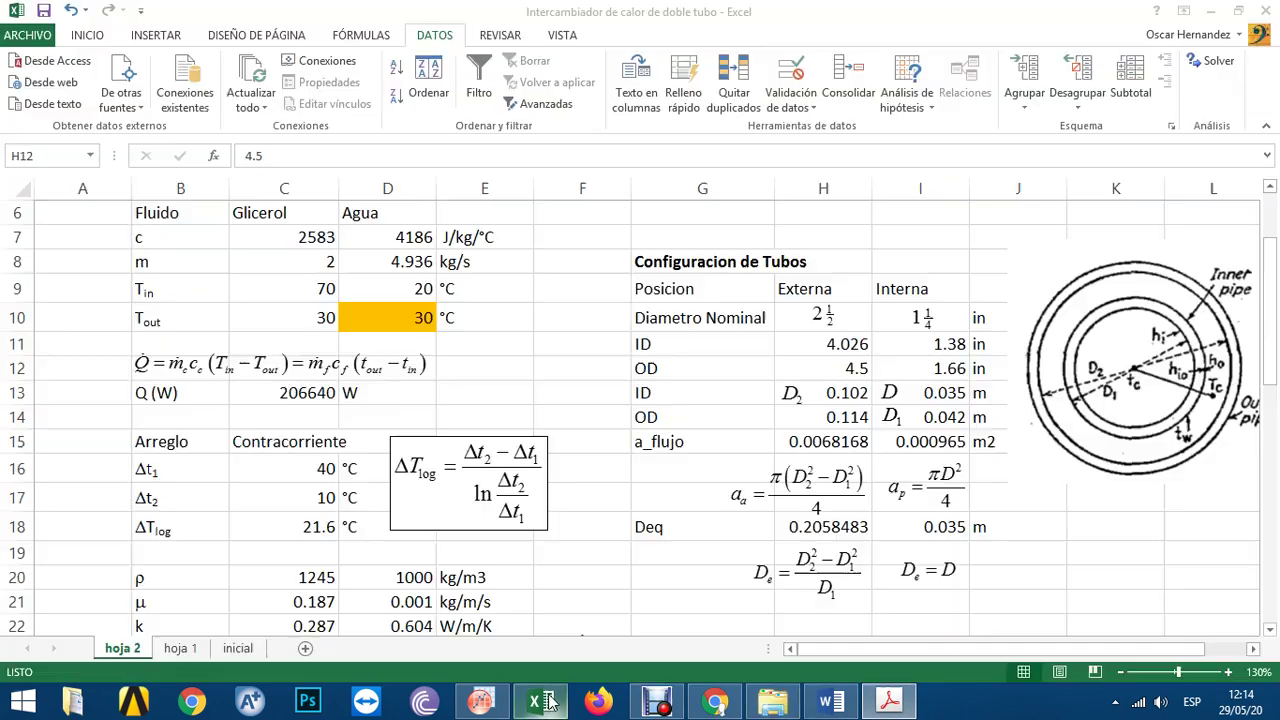
left_click(540, 701)
left_click(929, 370)
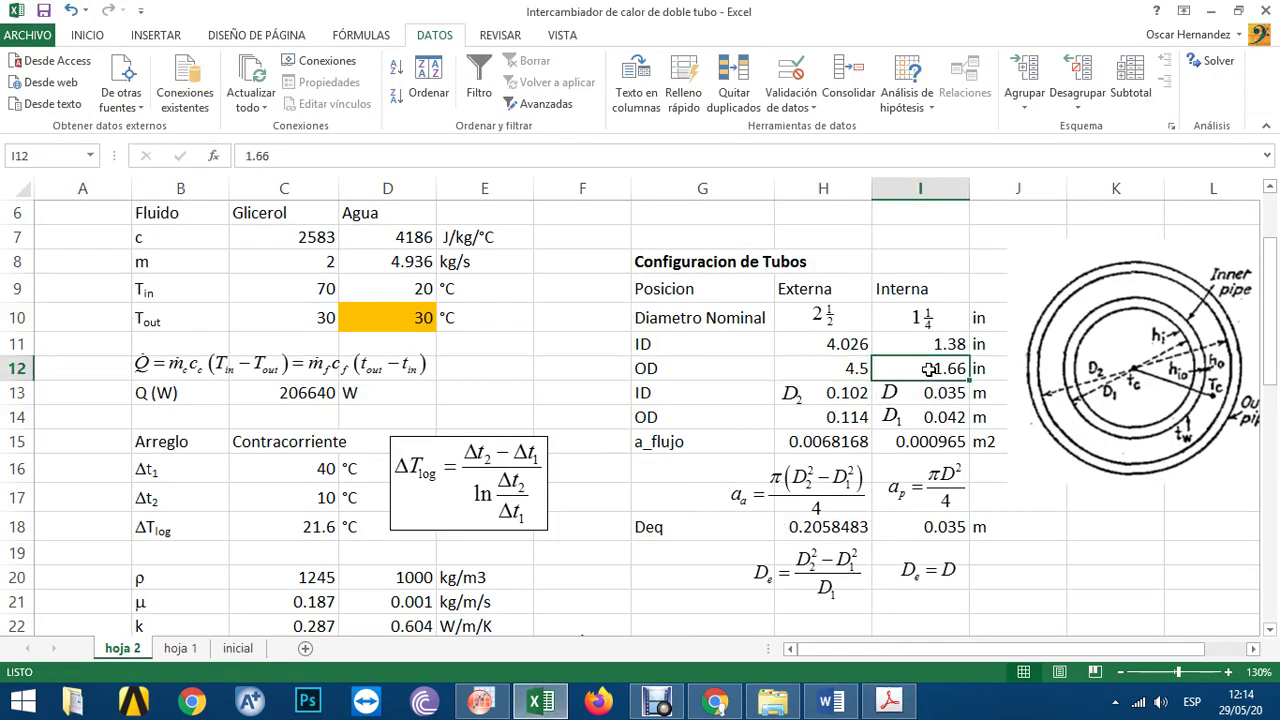
type("3.50")
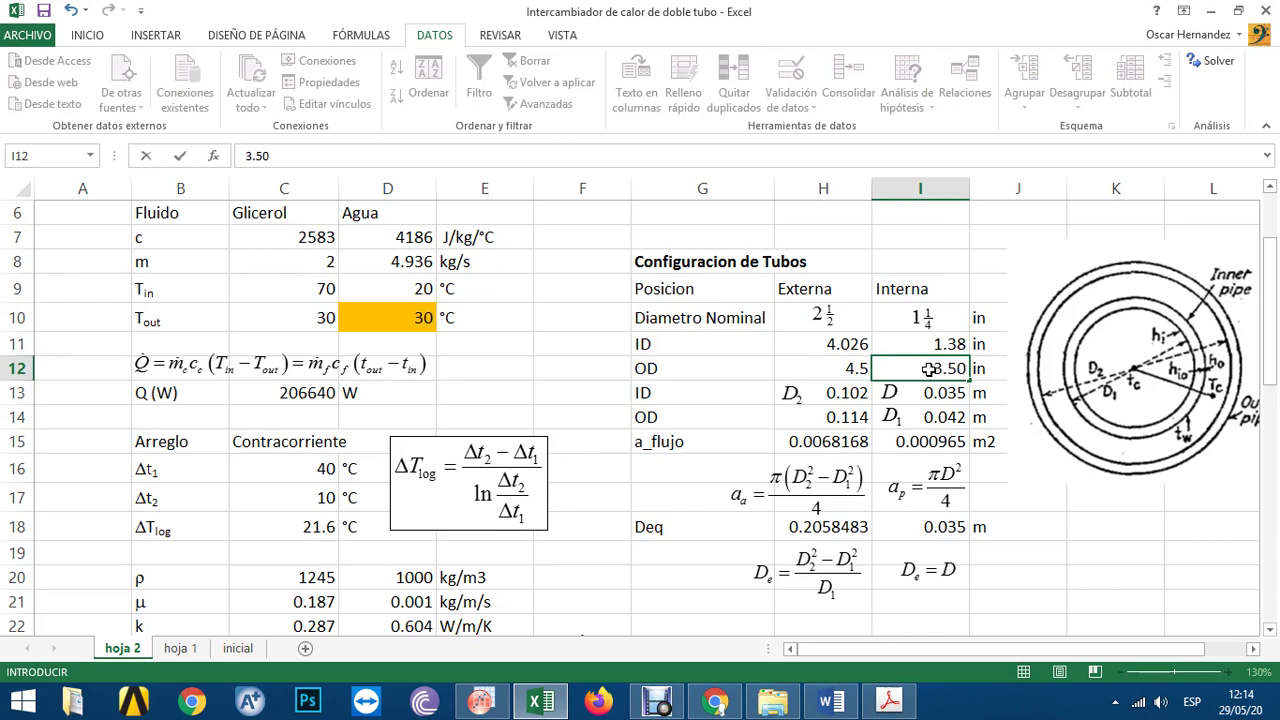
key("Up")
type("3.068")
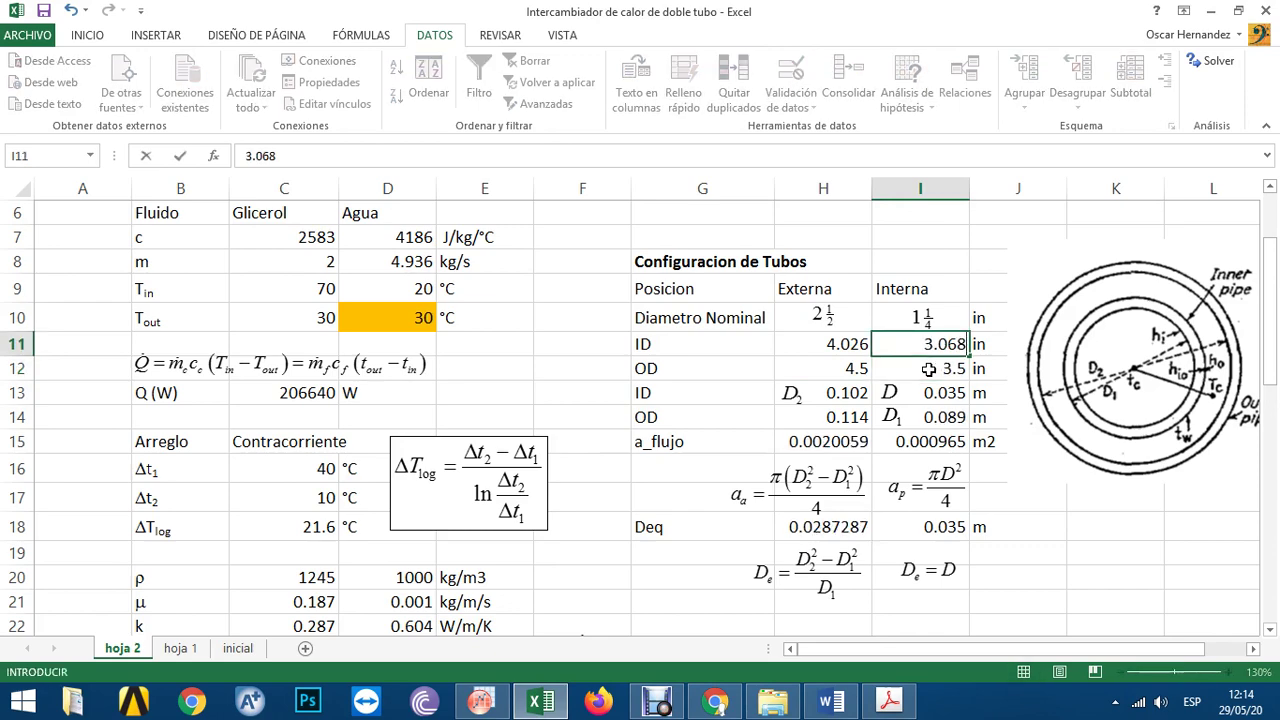
key("Return")
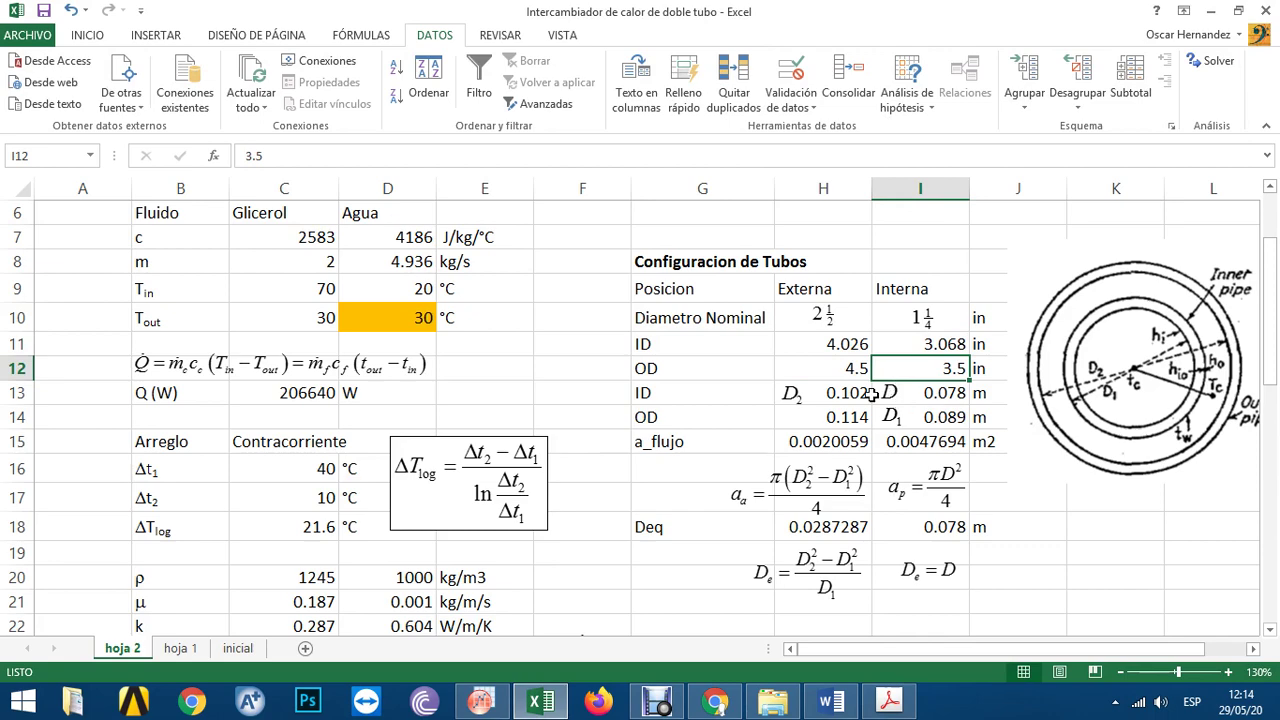
- Check the nominal sizes in the Kern PDF table and change the external pipe's nominal diameter equation on hoja 2 to 4
left_click(887, 703)
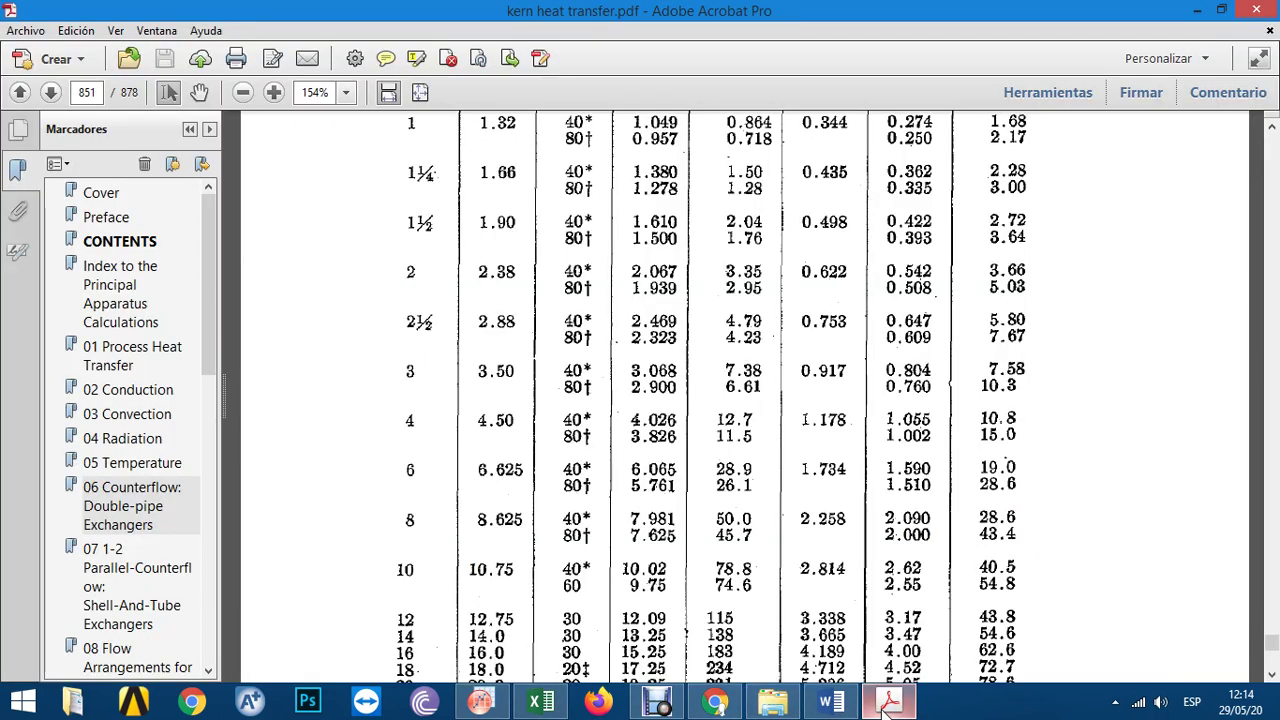
left_click(887, 703)
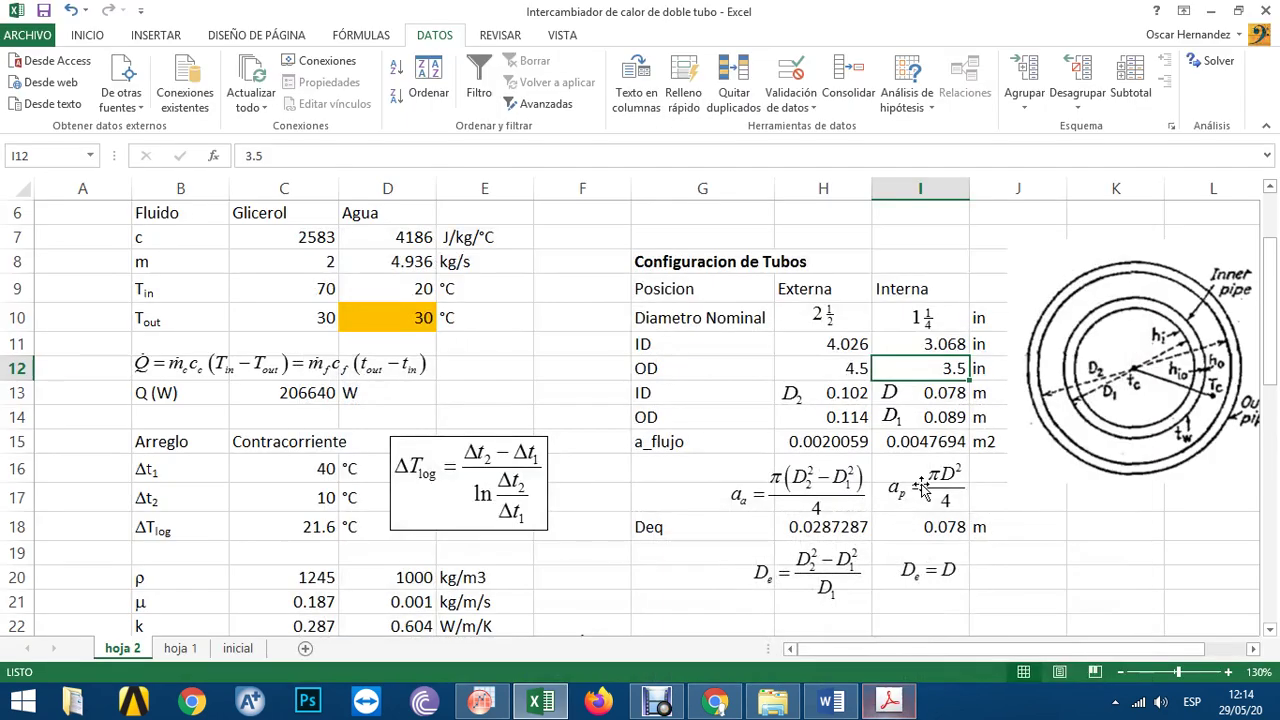
double_click(823, 317)
key("ctrl+a")
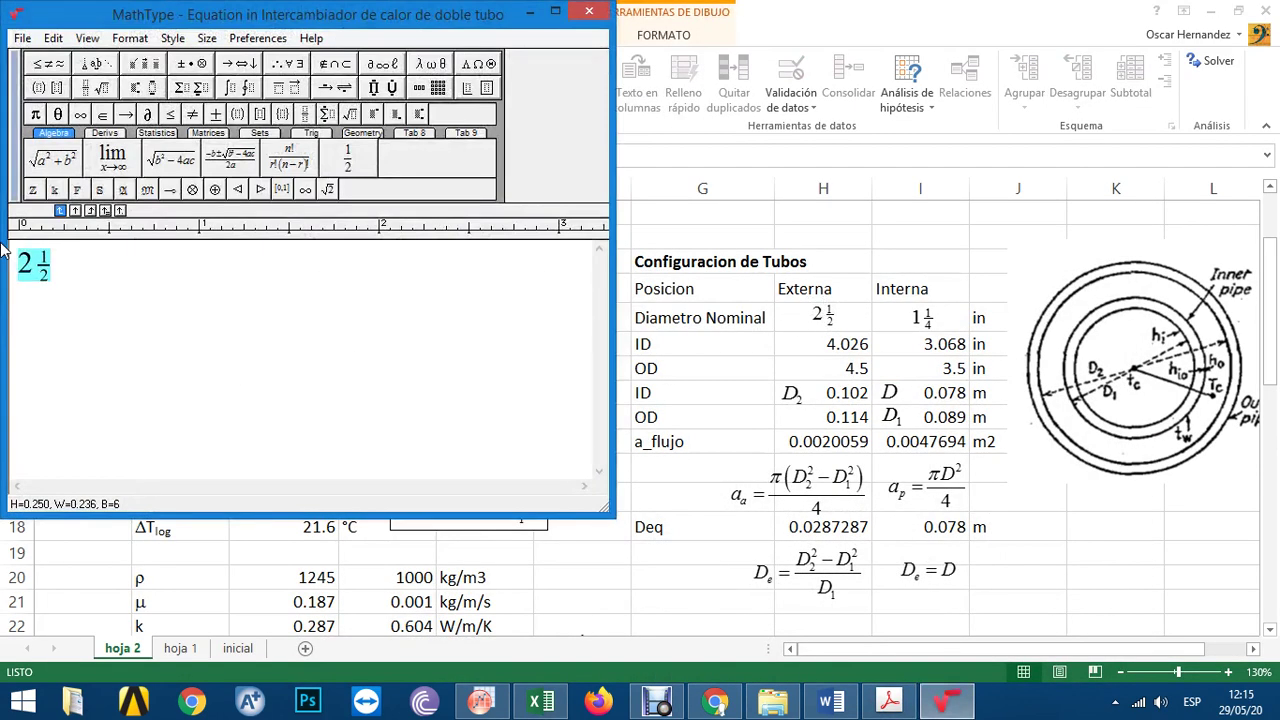
type("4")
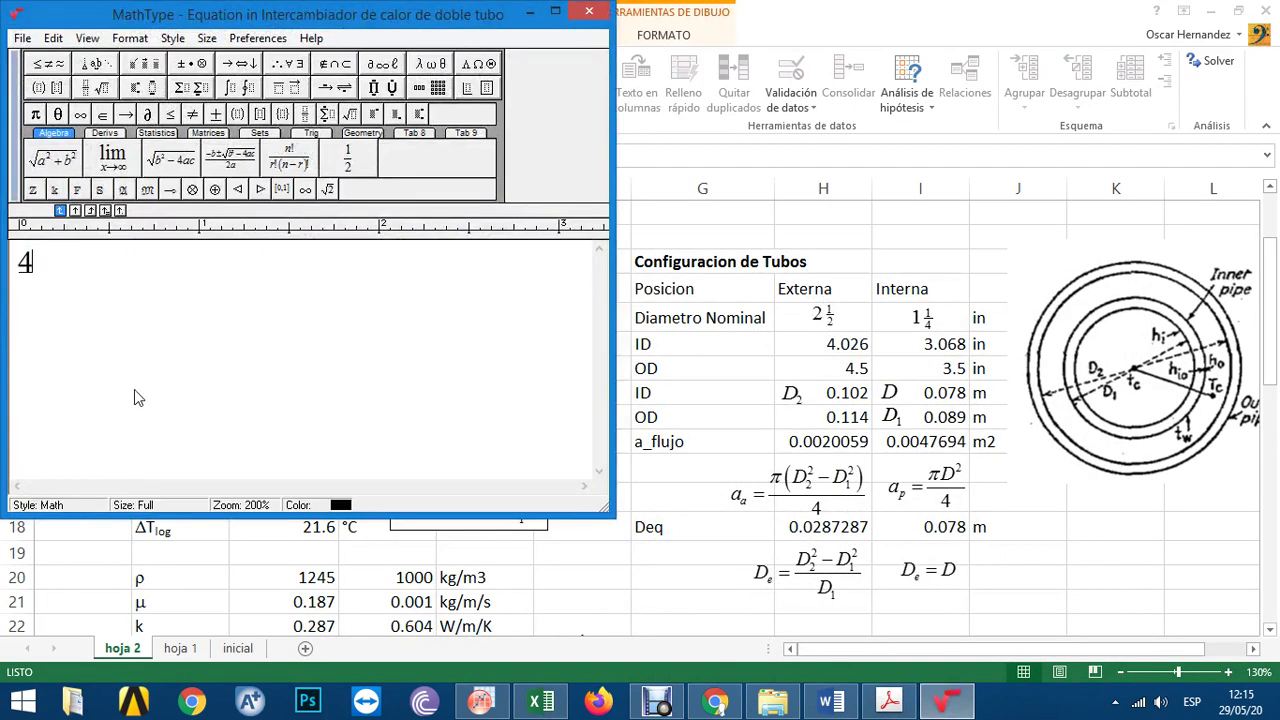
left_click(590, 14)
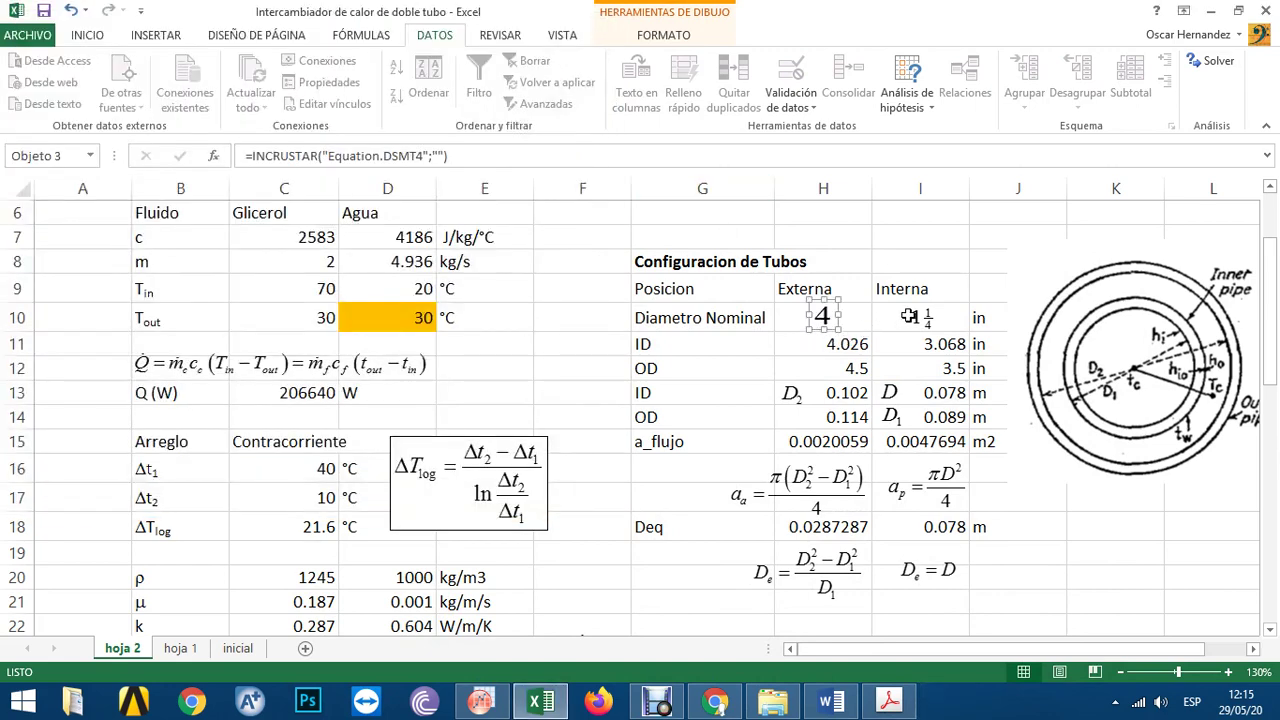
- Change the internal pipe's nominal diameter equation to 3
double_click(912, 316)
key("ctrl+a")
type("3")
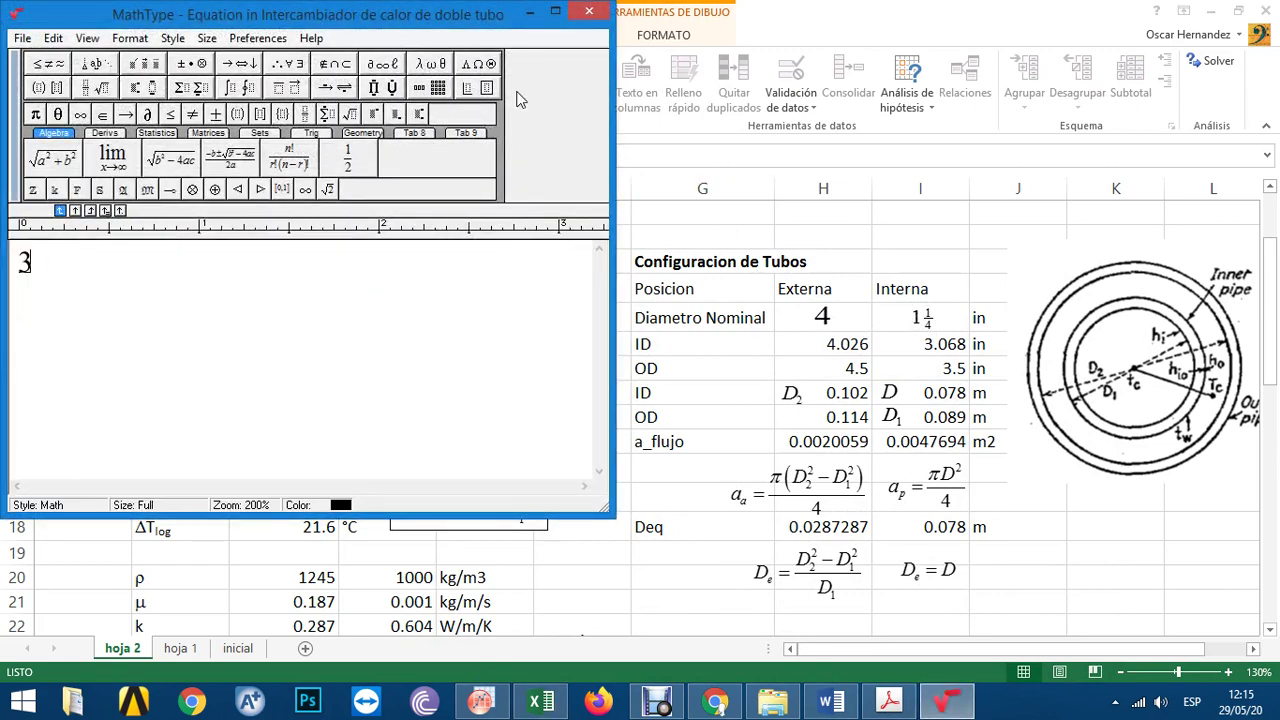
left_click(578, 12)
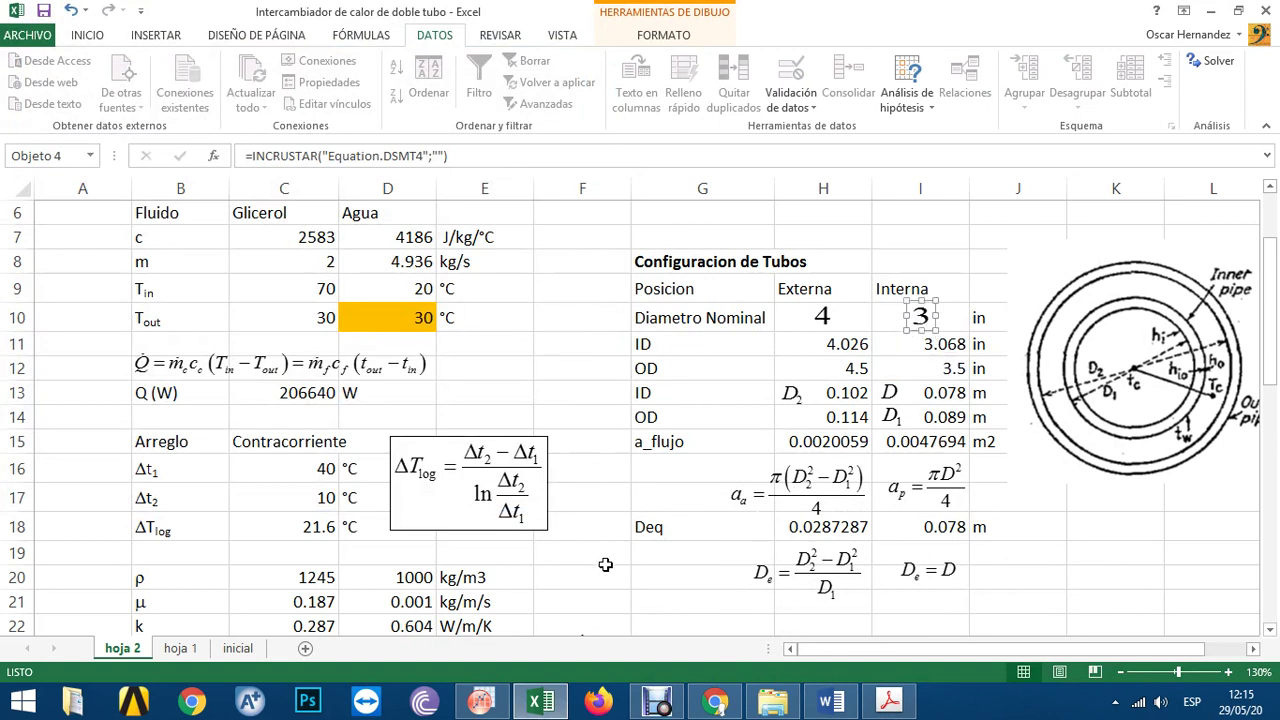
left_click(605, 565)
- Compare the Reynolds numbers in row 28 of hoja 2 with those on hoja 1, and examine hoja 2's calculated length and error
scroll(220, 455, "down", 4)
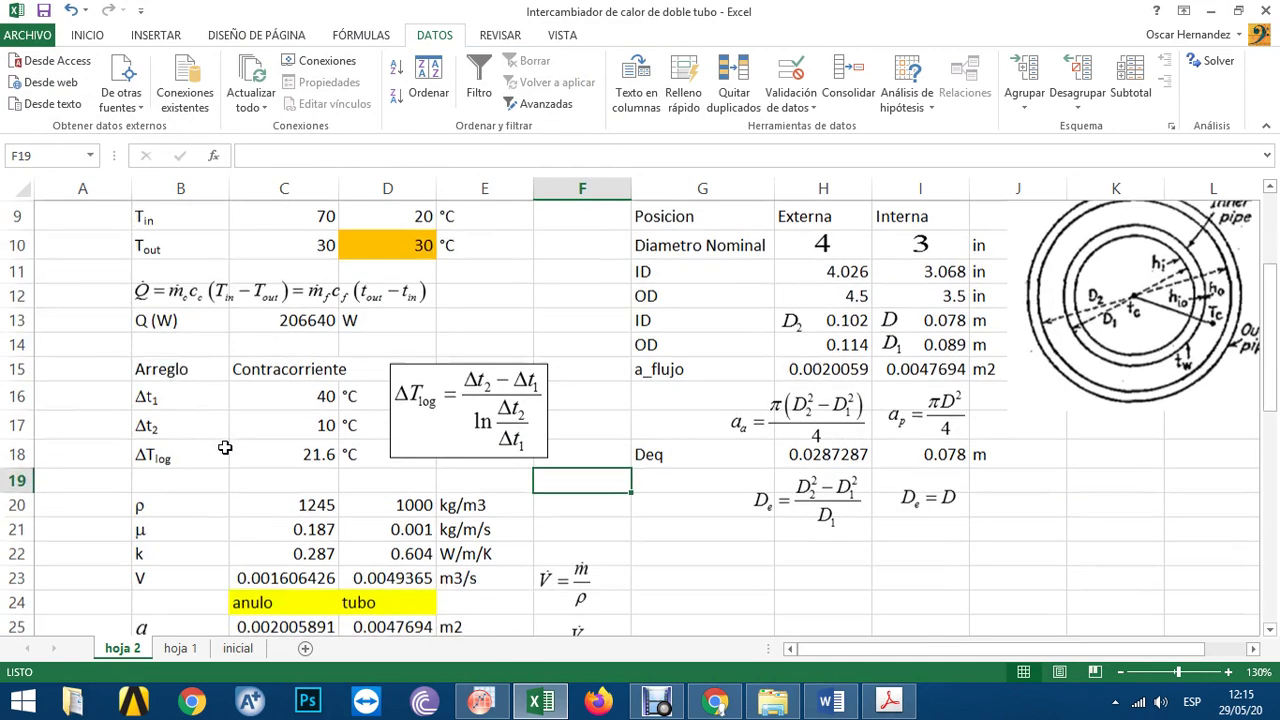
left_click(250, 497)
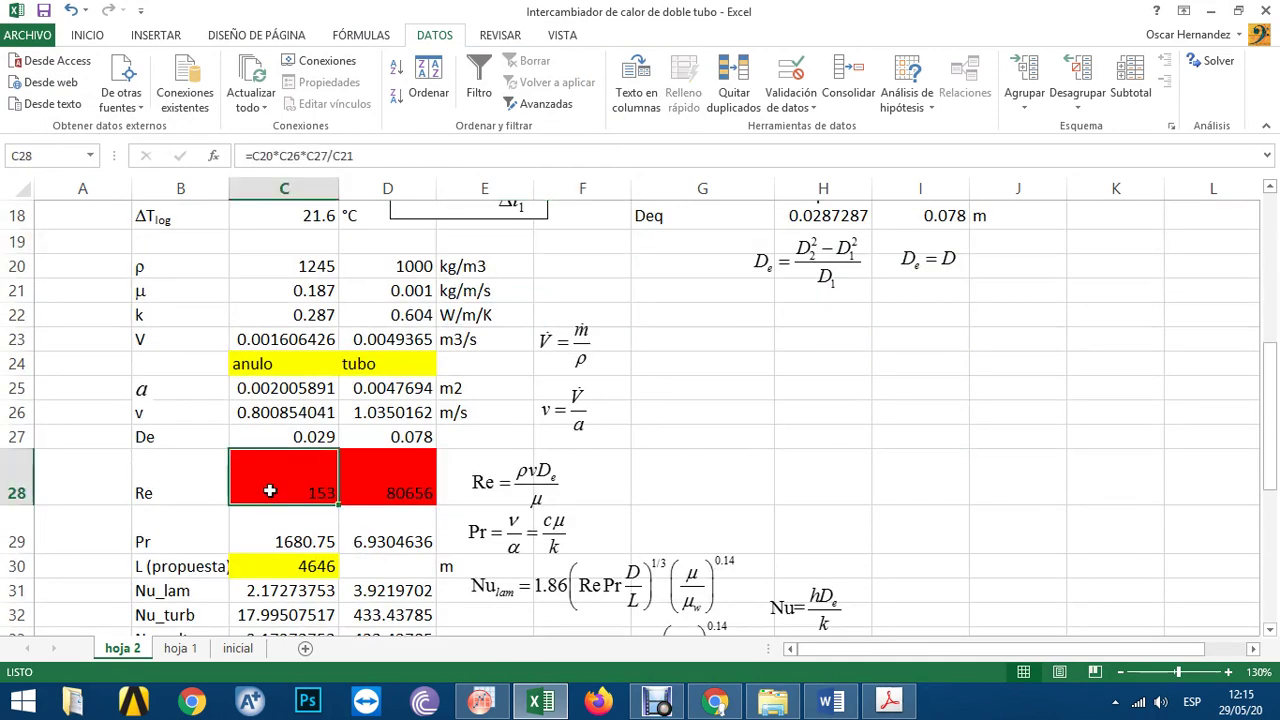
left_click(400, 497)
left_click(181, 648)
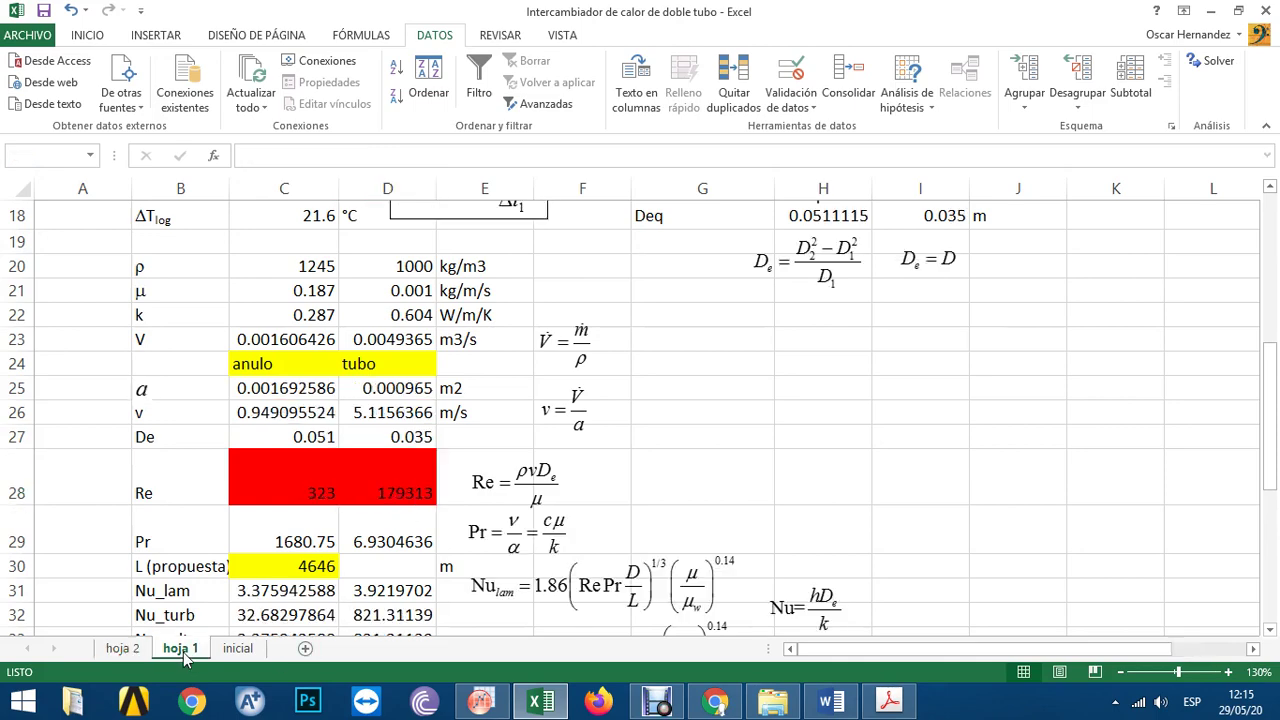
left_click(120, 648)
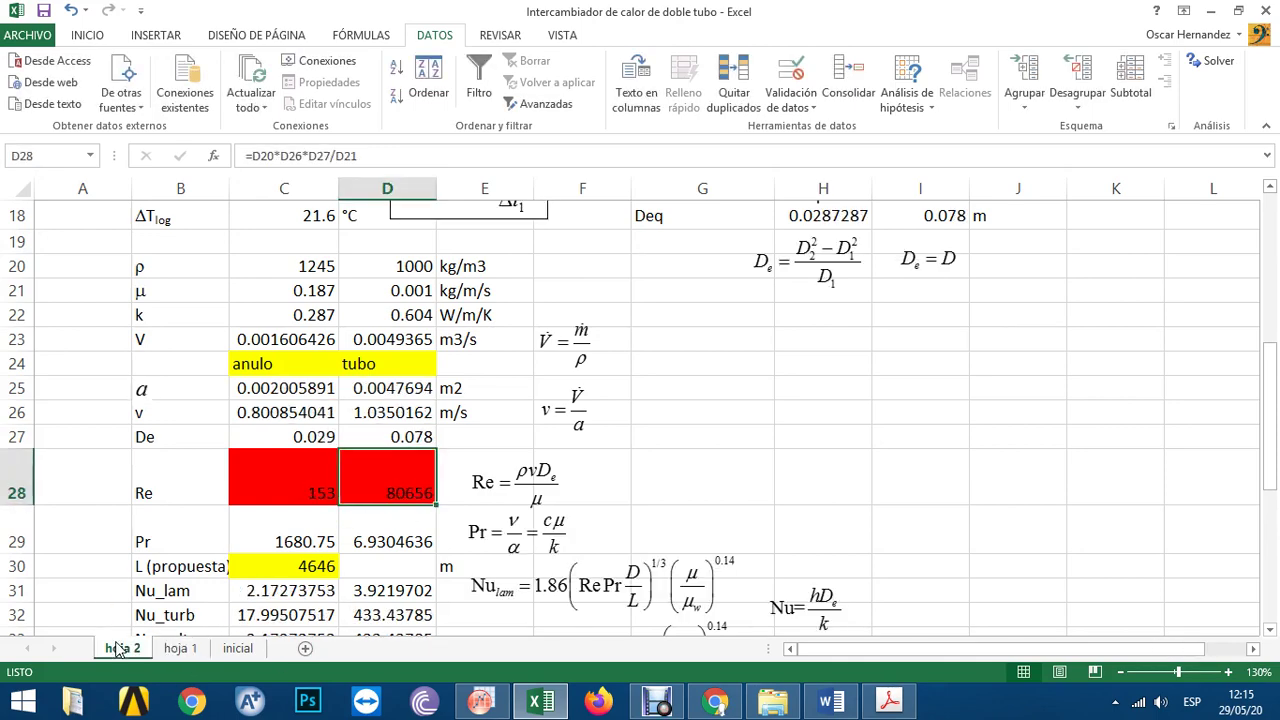
scroll(209, 530, "down", 2)
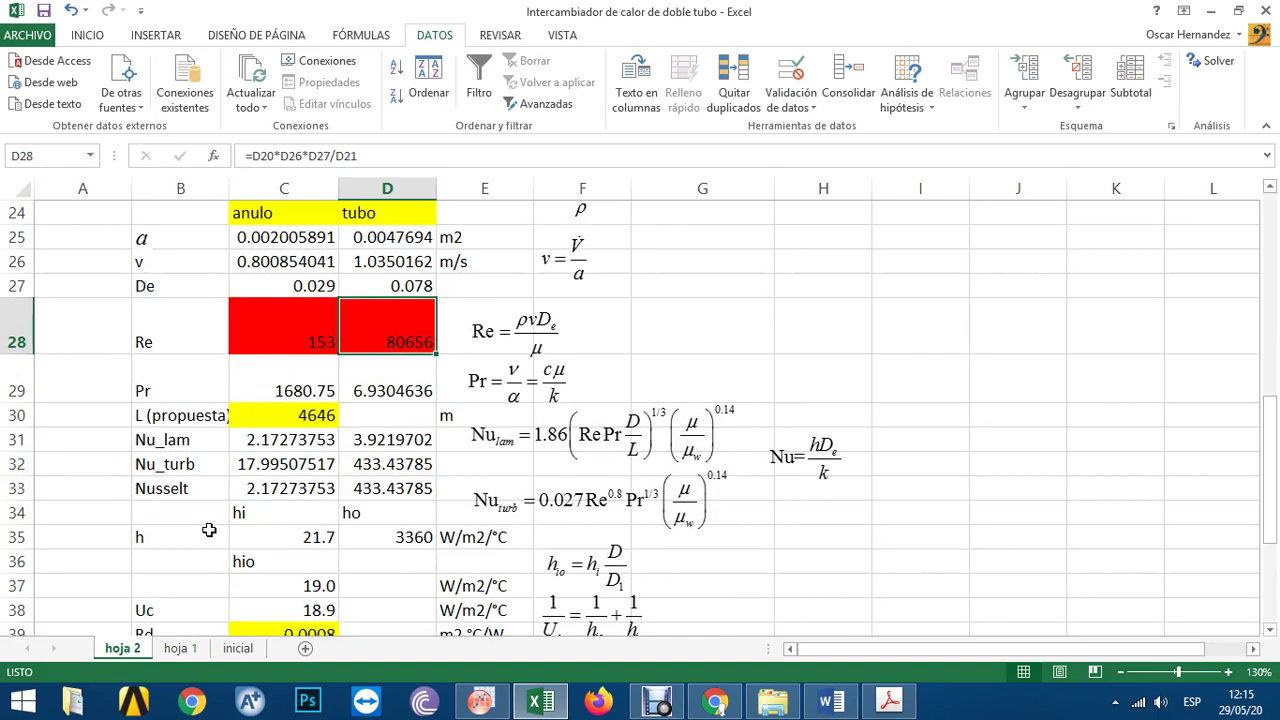
scroll(209, 530, "down", 4)
scroll(345, 524, "up", 1)
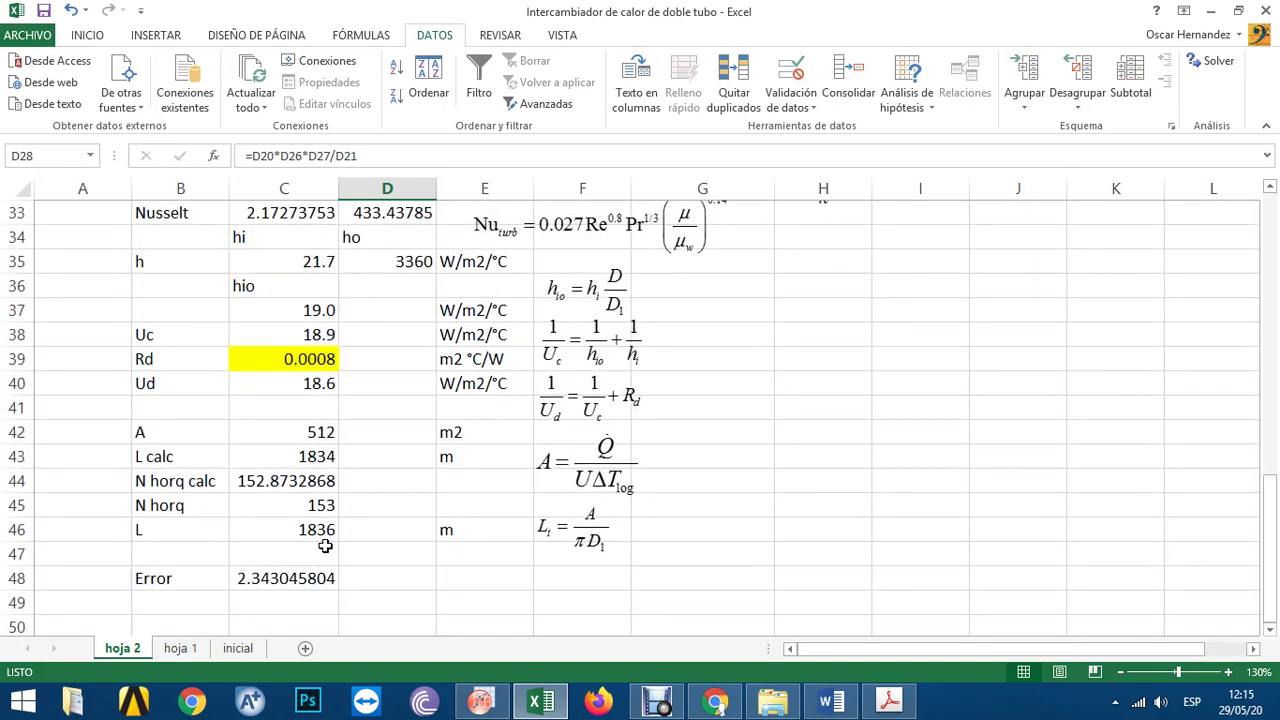
scroll(318, 540, "up", 2)
scroll(324, 428, "down", 2)
- Run Solver on hoja 2 with the existing parameters to solve the proposed length, and keep the Solver solution
scroll(316, 529, "up", 3)
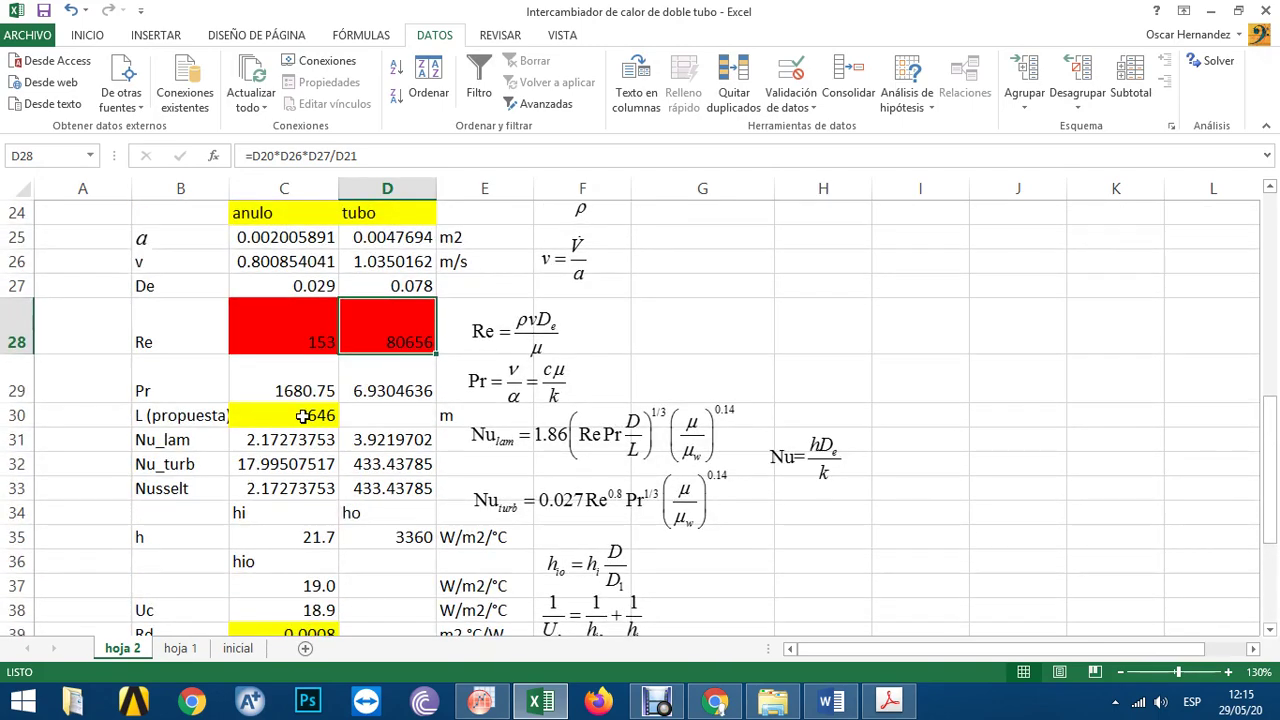
left_click(1207, 77)
left_click(727, 533)
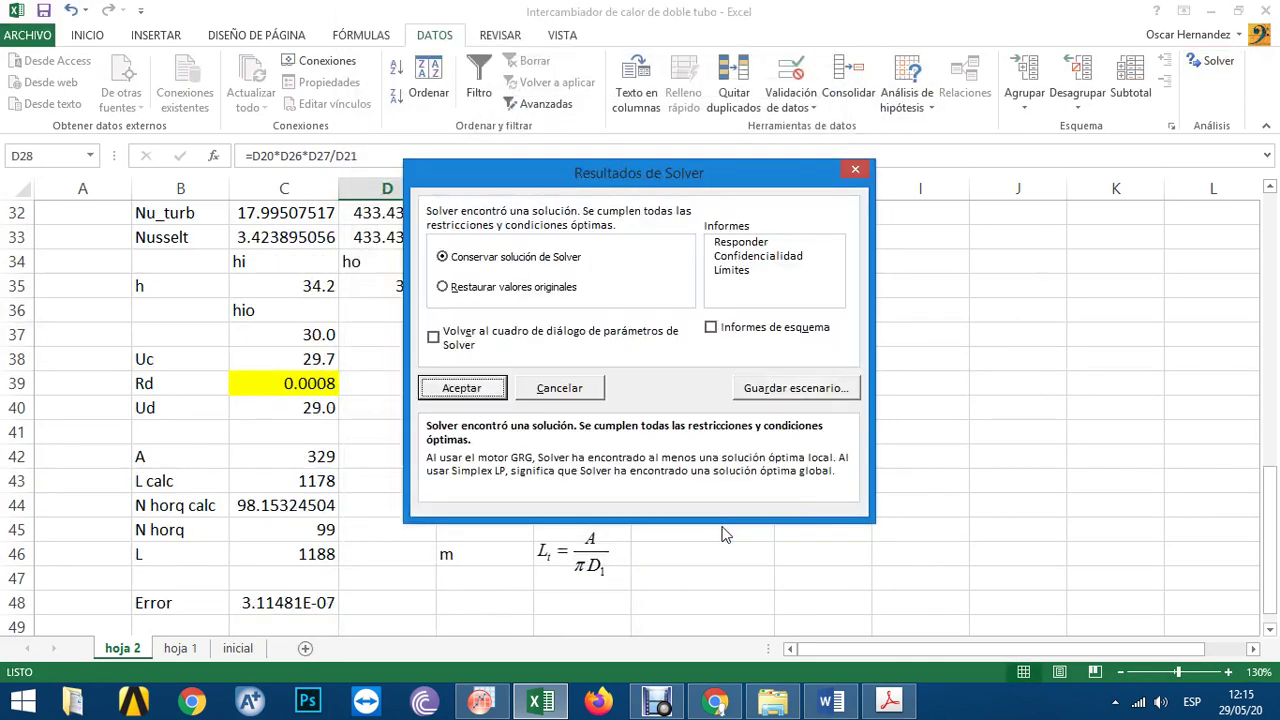
left_click(466, 387)
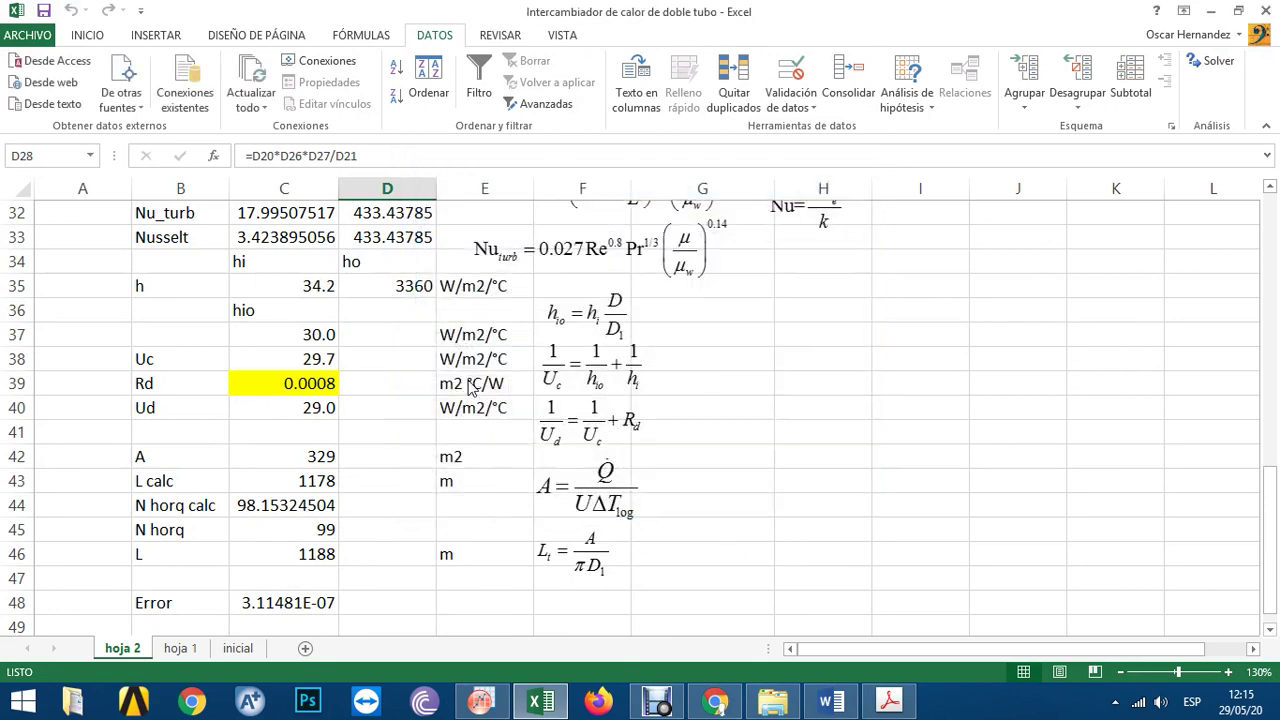
- Examine hoja 2's solved proposed length, final length L in C46, pipe configuration and design coefficient Ud in C40
scroll(402, 541, "up", 1)
scroll(401, 543, "up", 3)
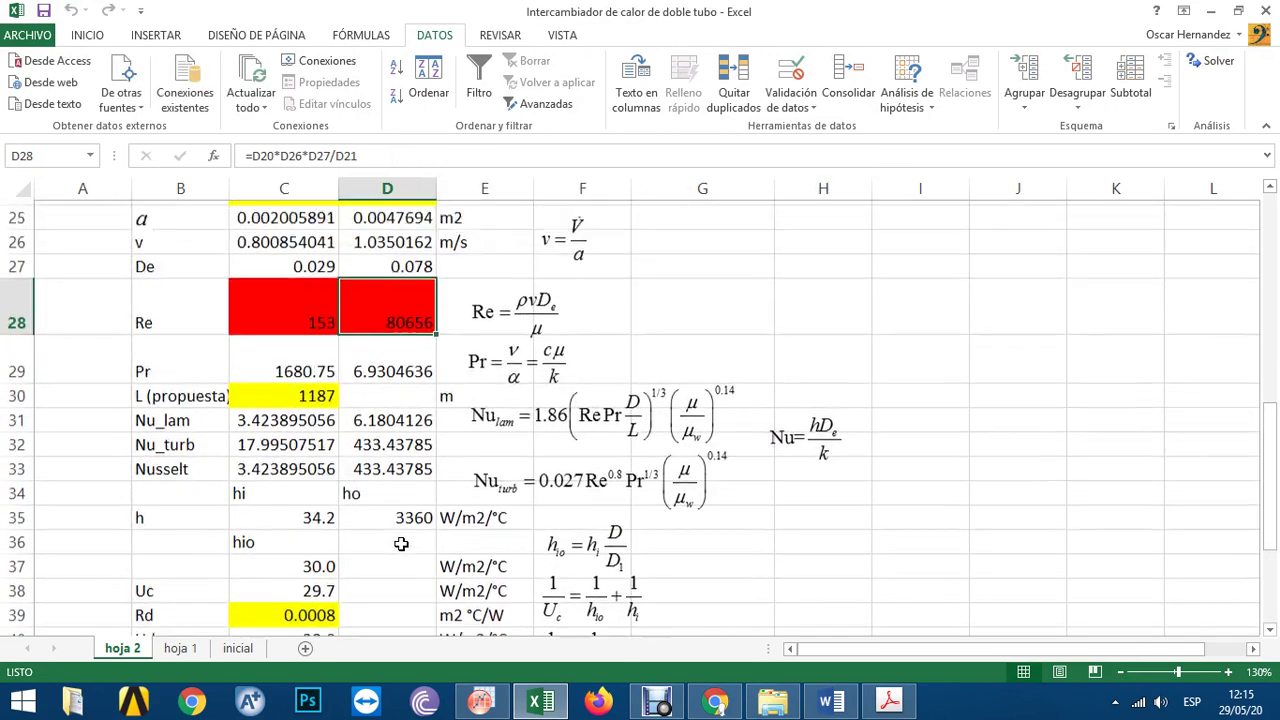
scroll(400, 541, "down", 3)
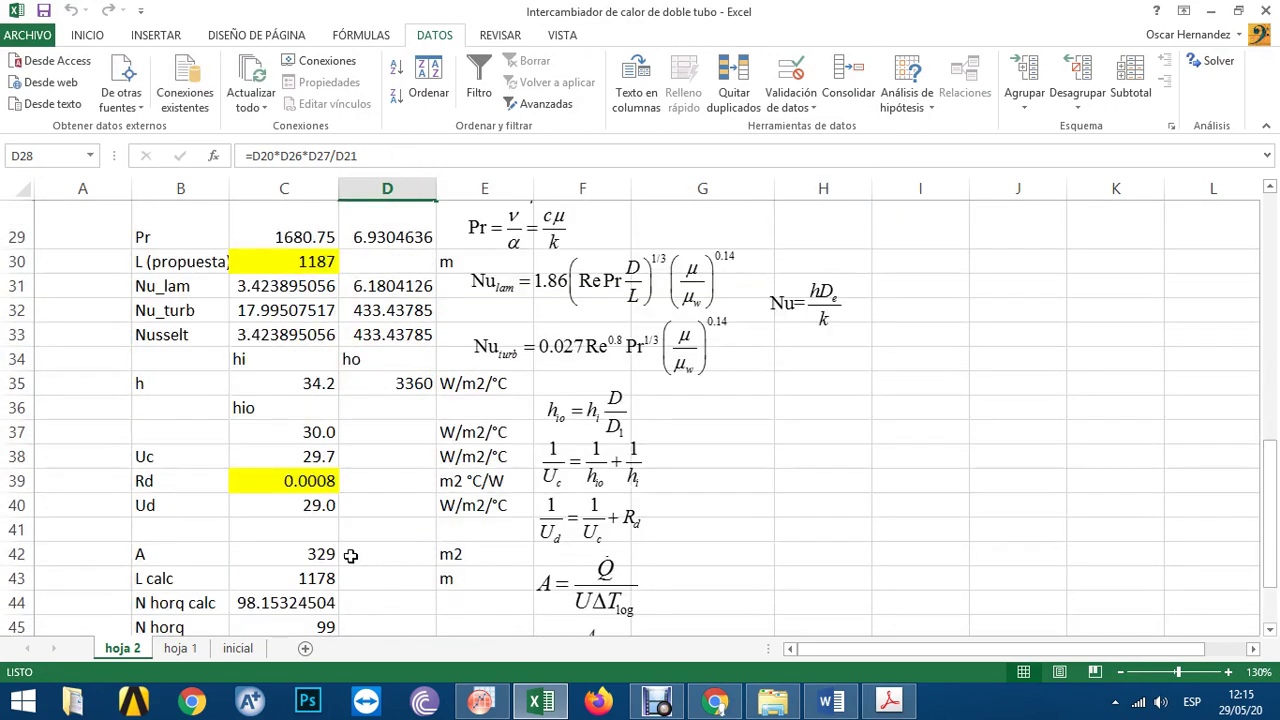
scroll(355, 545, "down", 2)
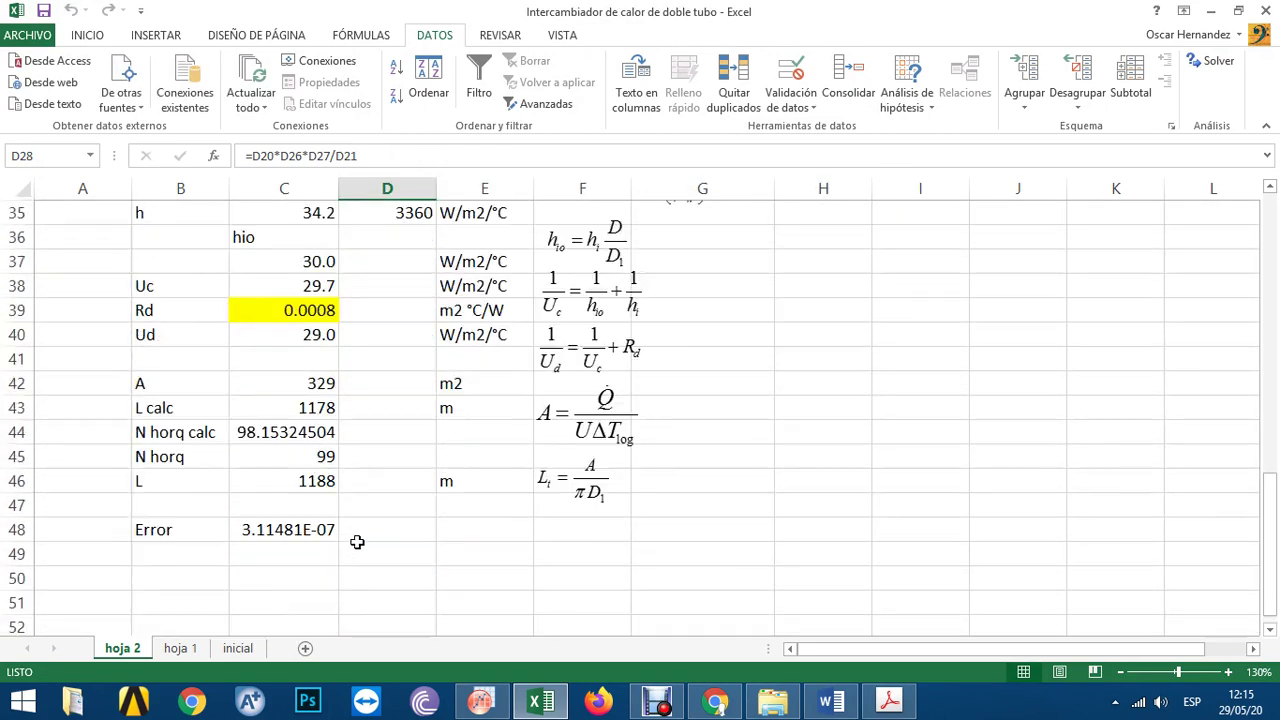
left_click(305, 484)
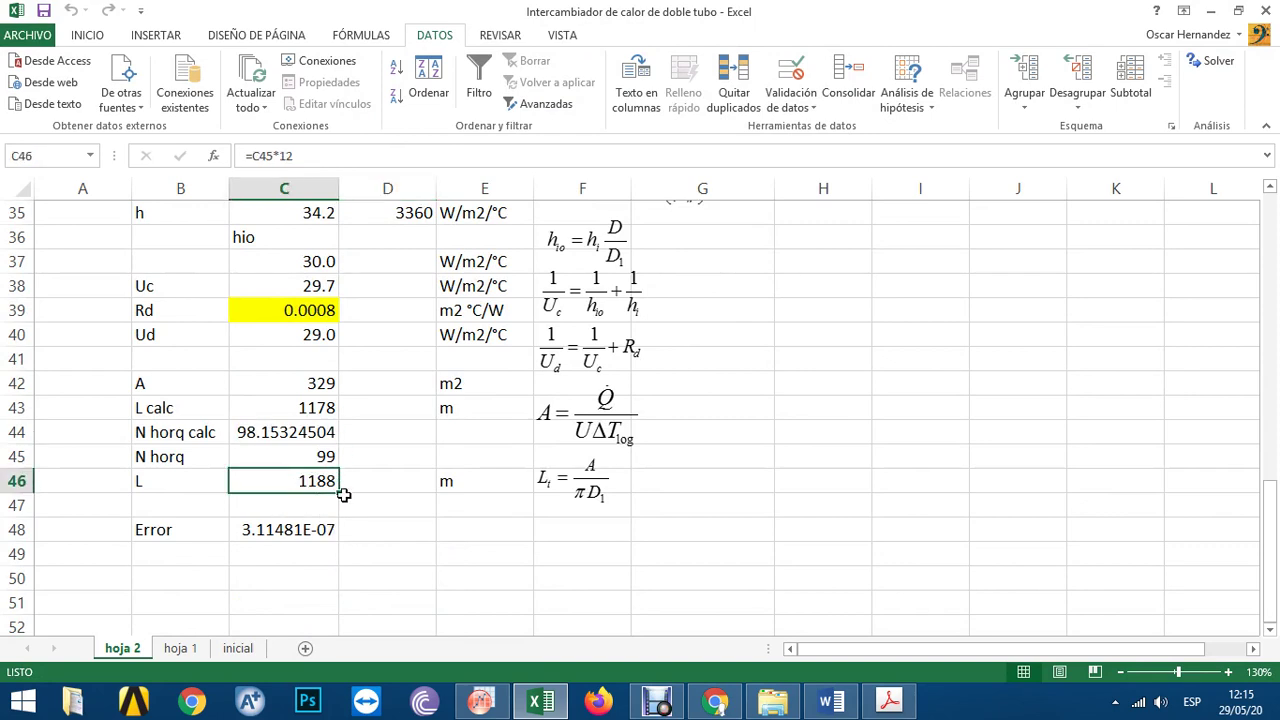
scroll(770, 494, "up", 9)
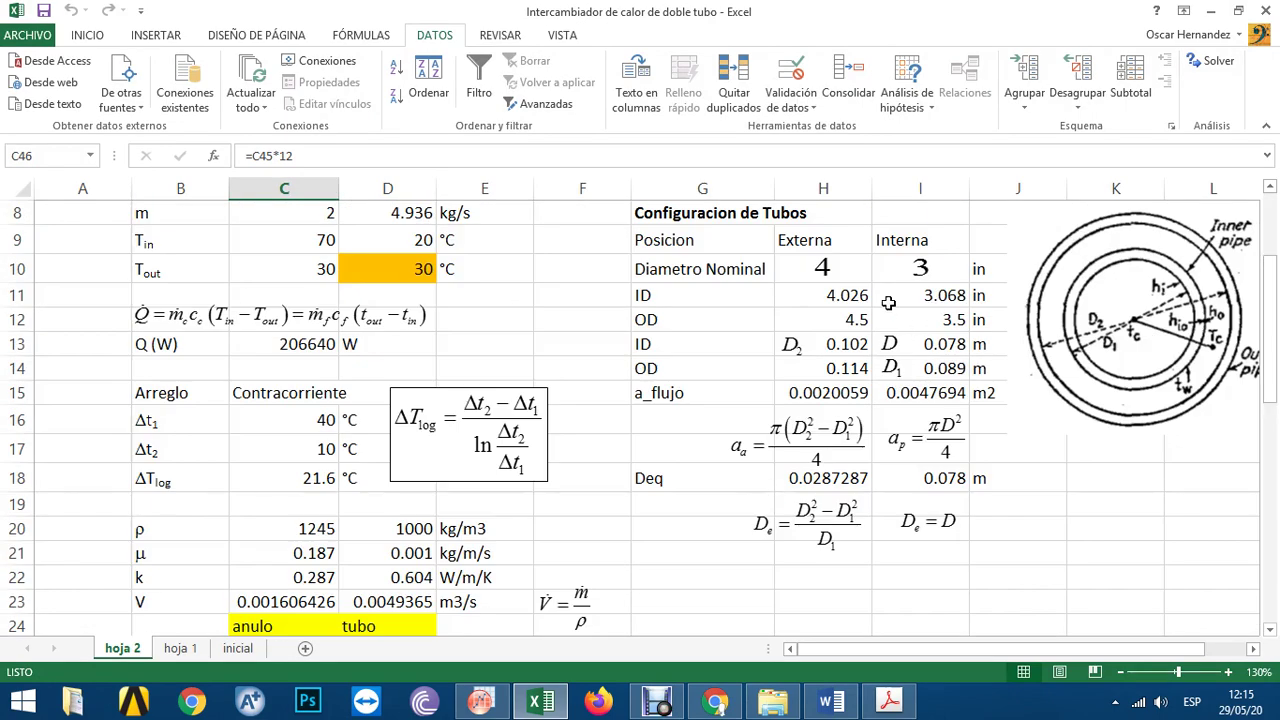
scroll(698, 483, "down", 7)
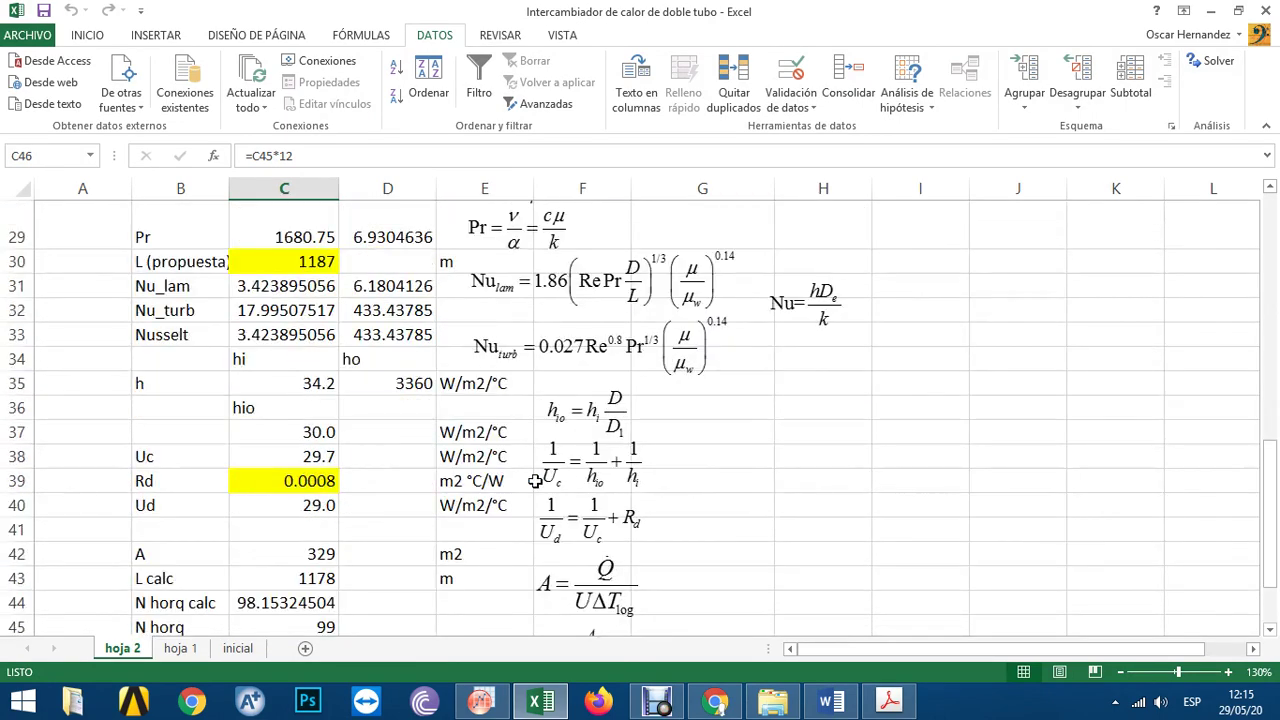
scroll(386, 518, "down", 2)
left_click(290, 337)
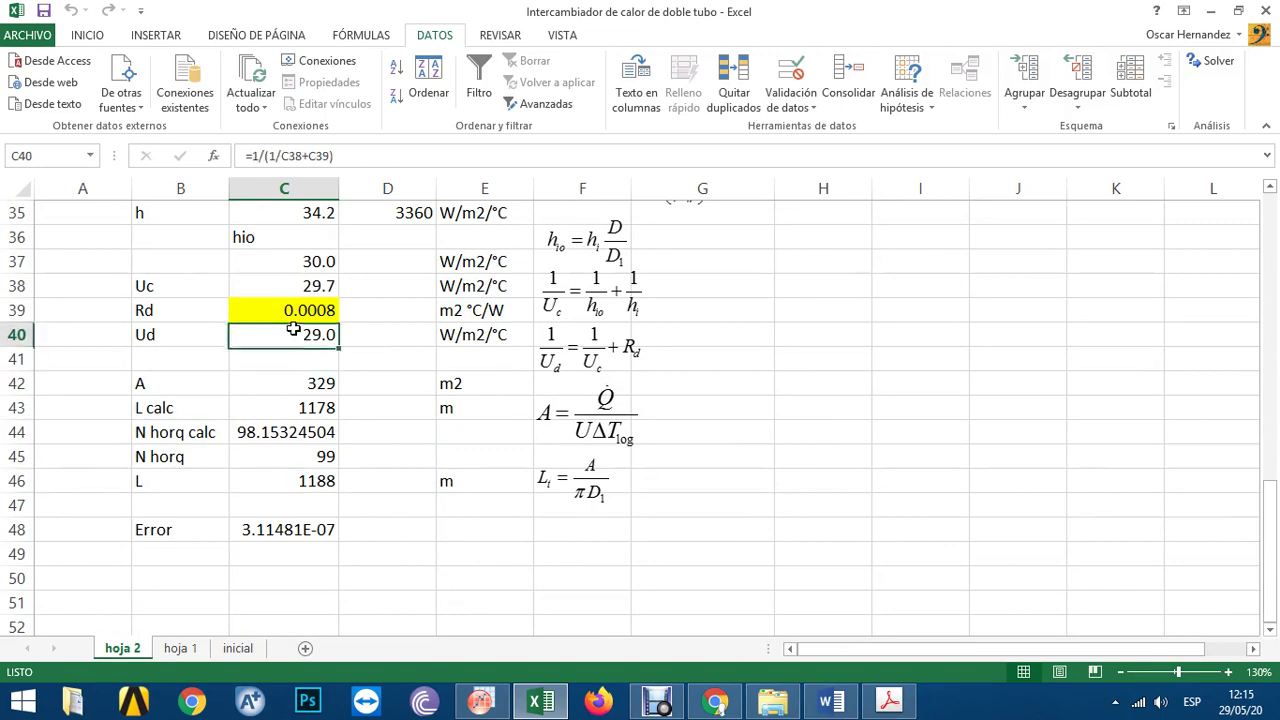
- Compare the design coefficient Ud and the resulting area and length between hoja 1 and hoja 2
left_click(183, 652)
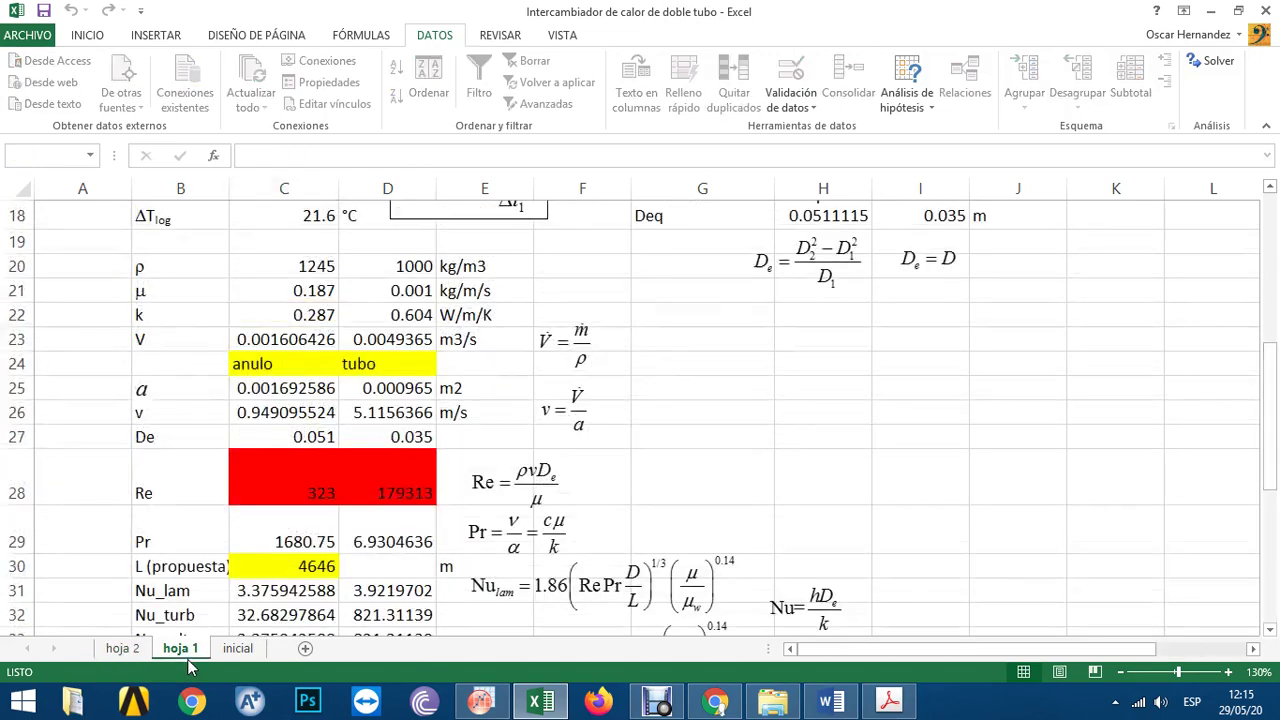
scroll(227, 584, "down", 3)
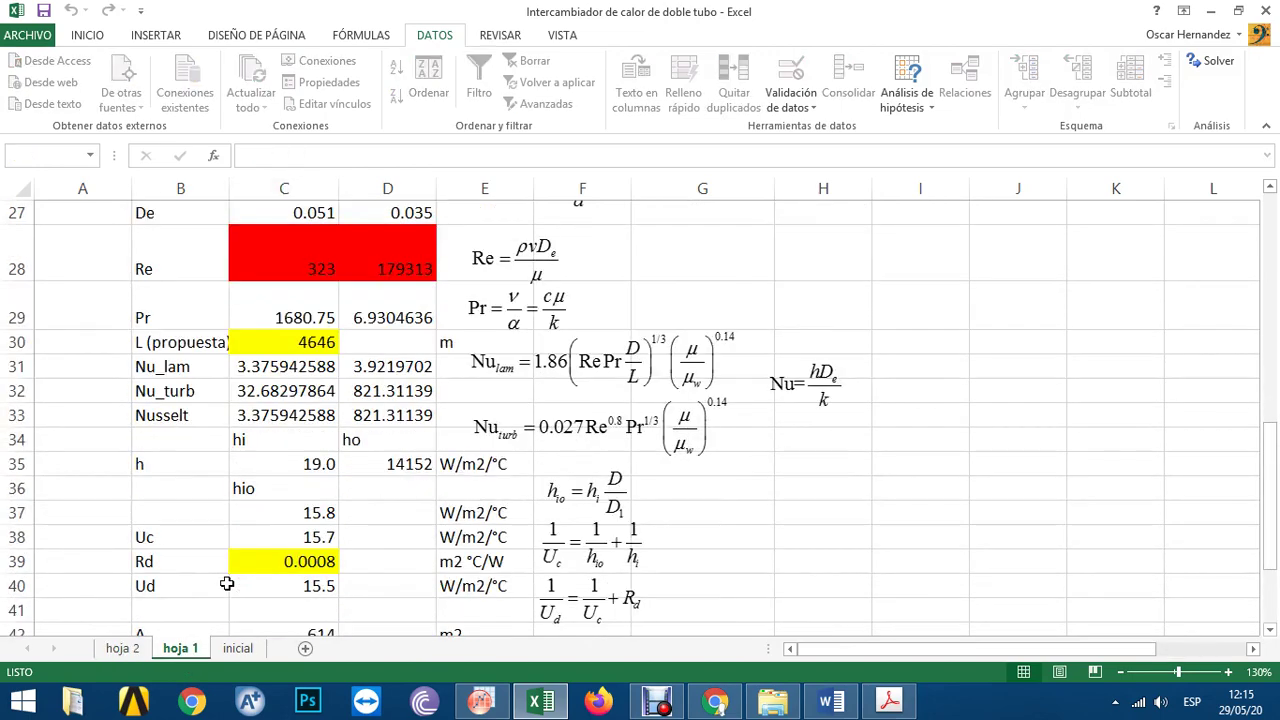
left_click(301, 594)
scroll(301, 594, "down", 1)
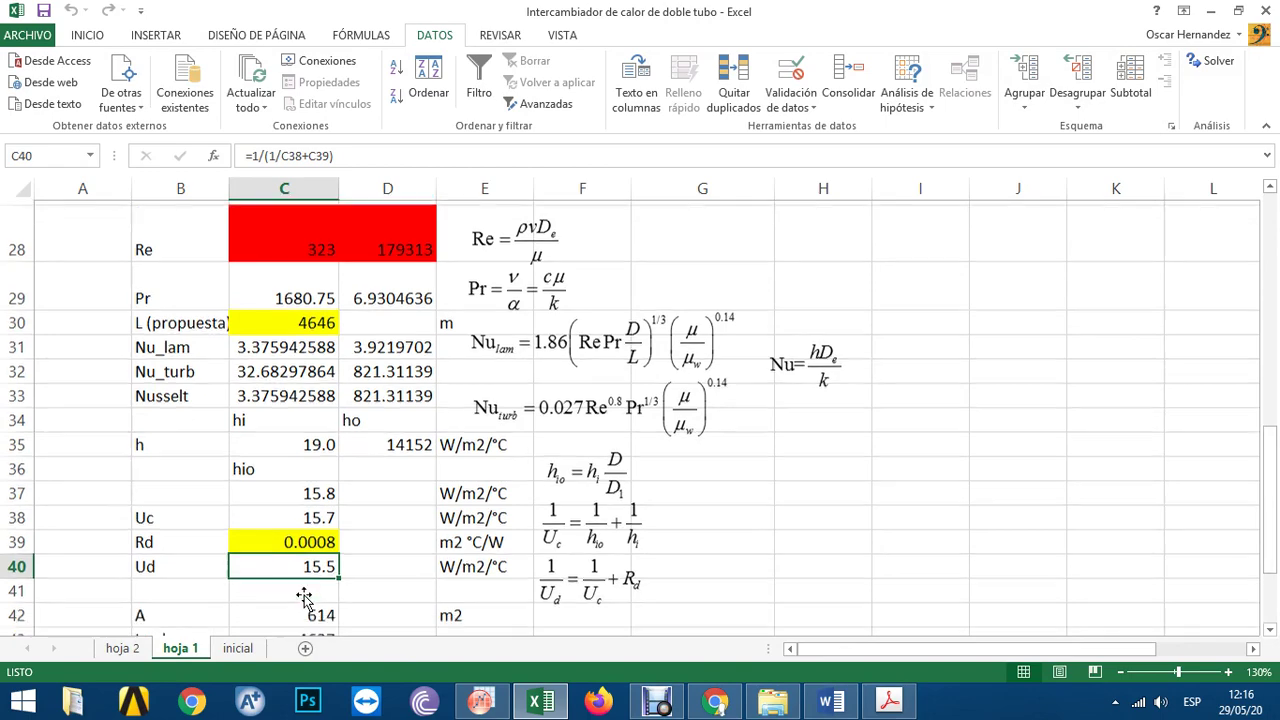
left_click(120, 650)
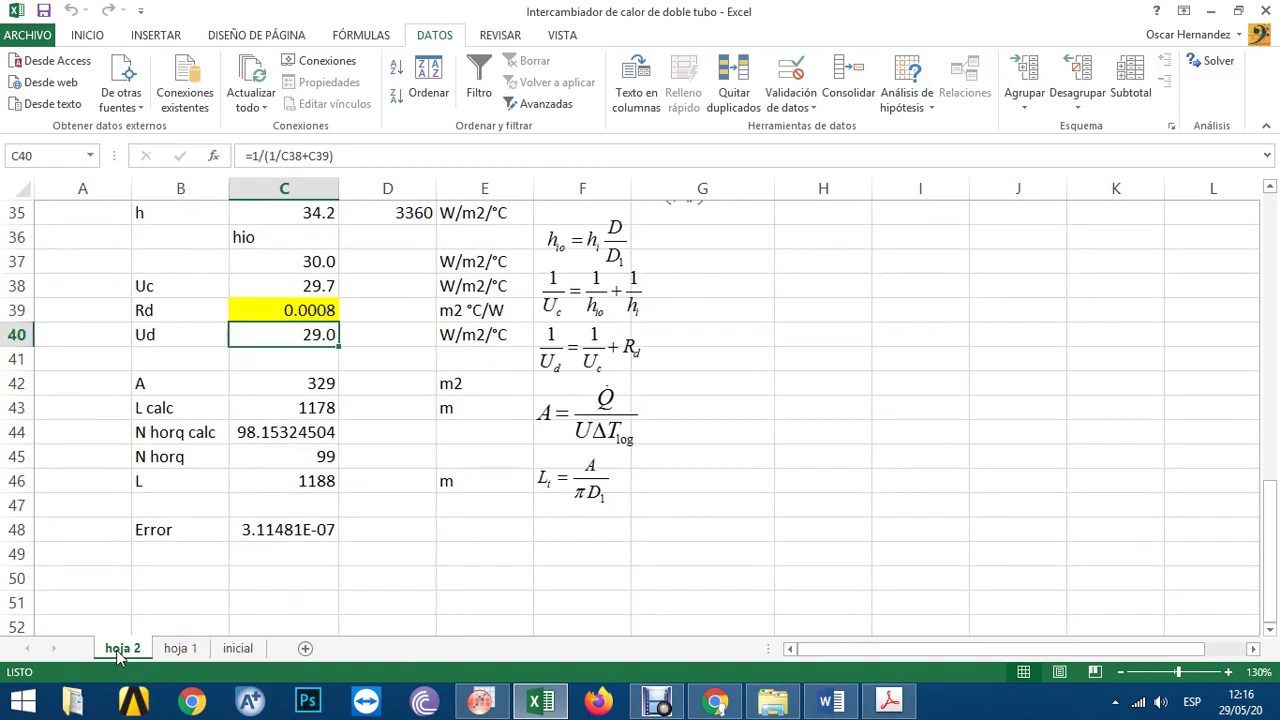
left_click(346, 626)
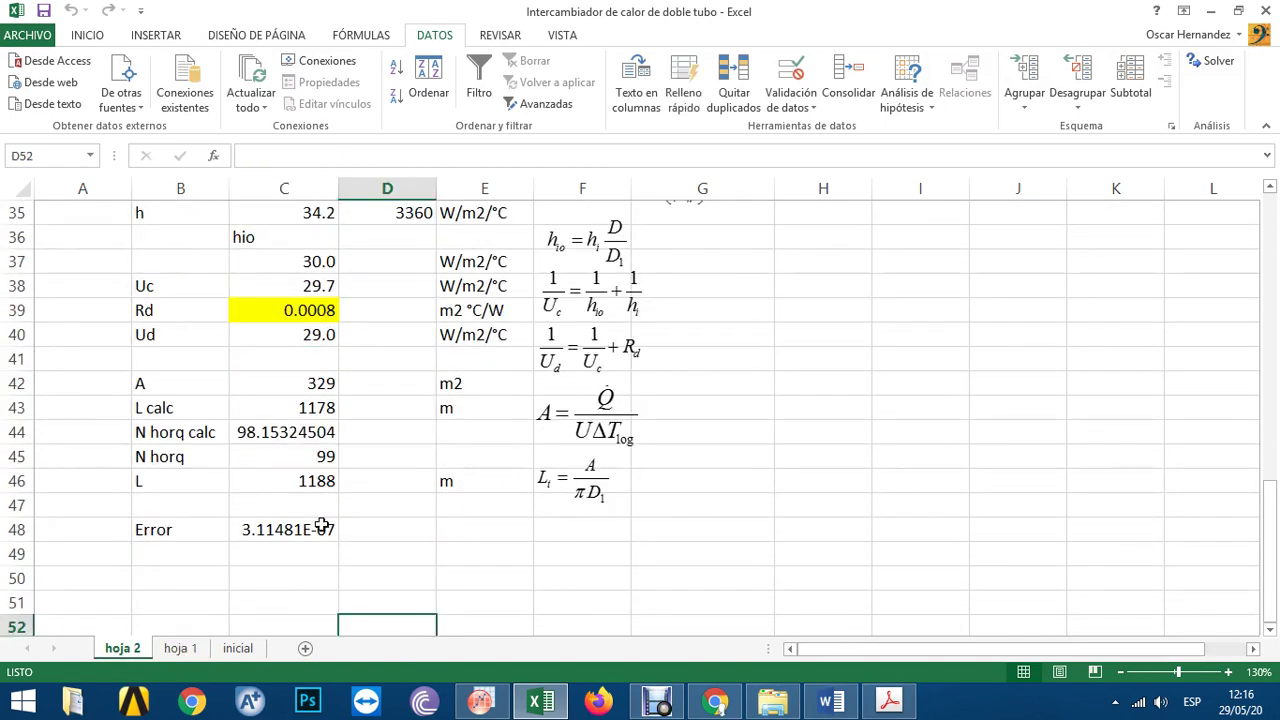
left_click(313, 330)
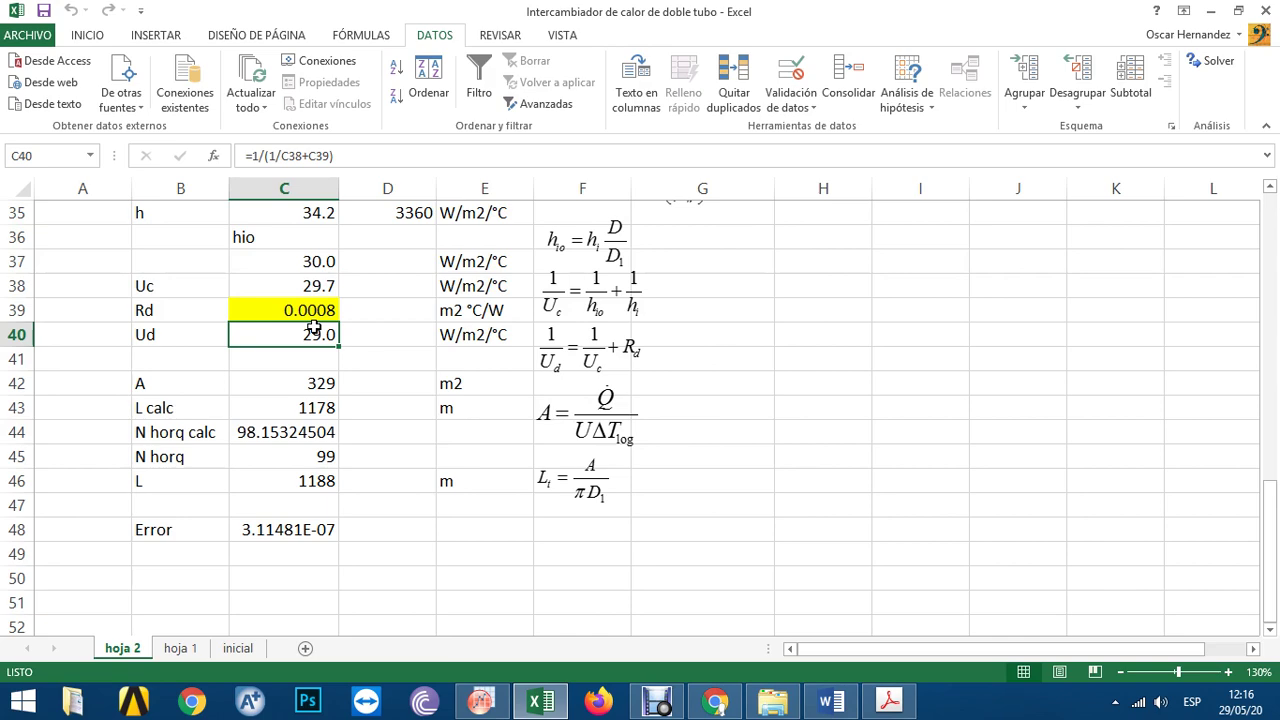
left_click(184, 657)
scroll(242, 560, "down", 2)
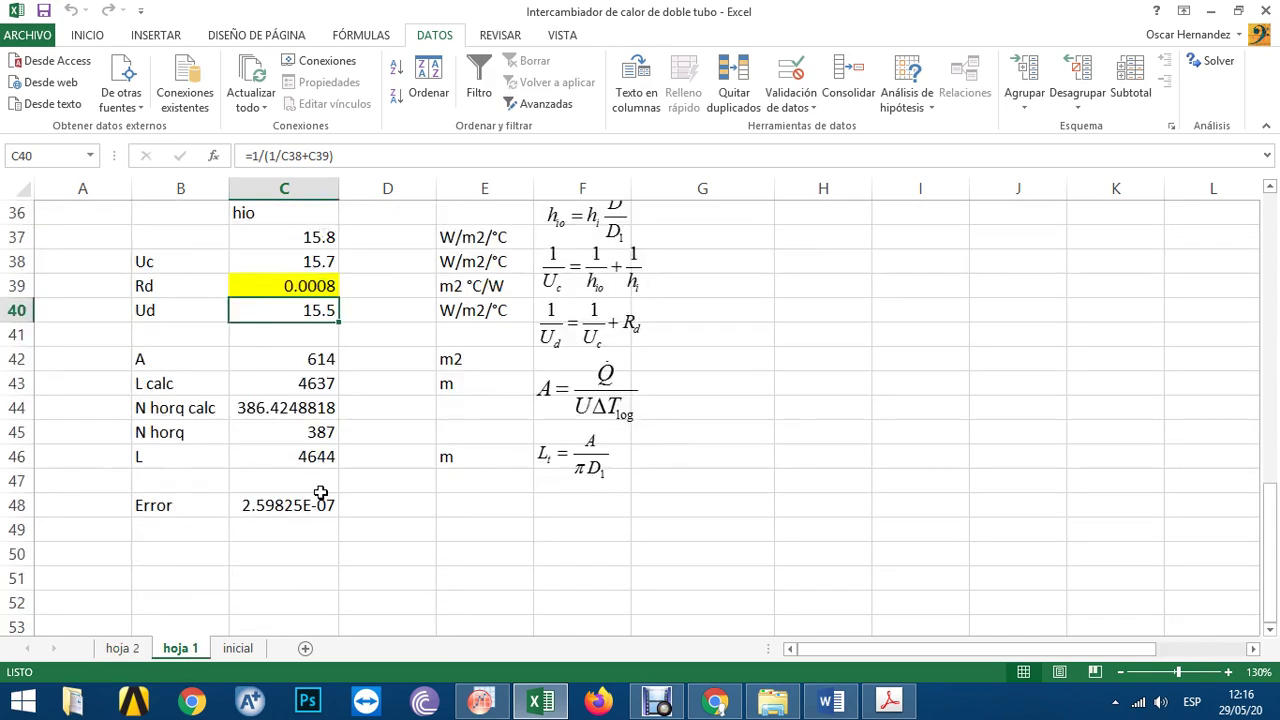
- Compare the final length L on hoja 1 and hoja 2, and review hoja 2's fluid data, Reynolds numbers and pipe configuration
left_click(332, 462)
left_click(122, 650)
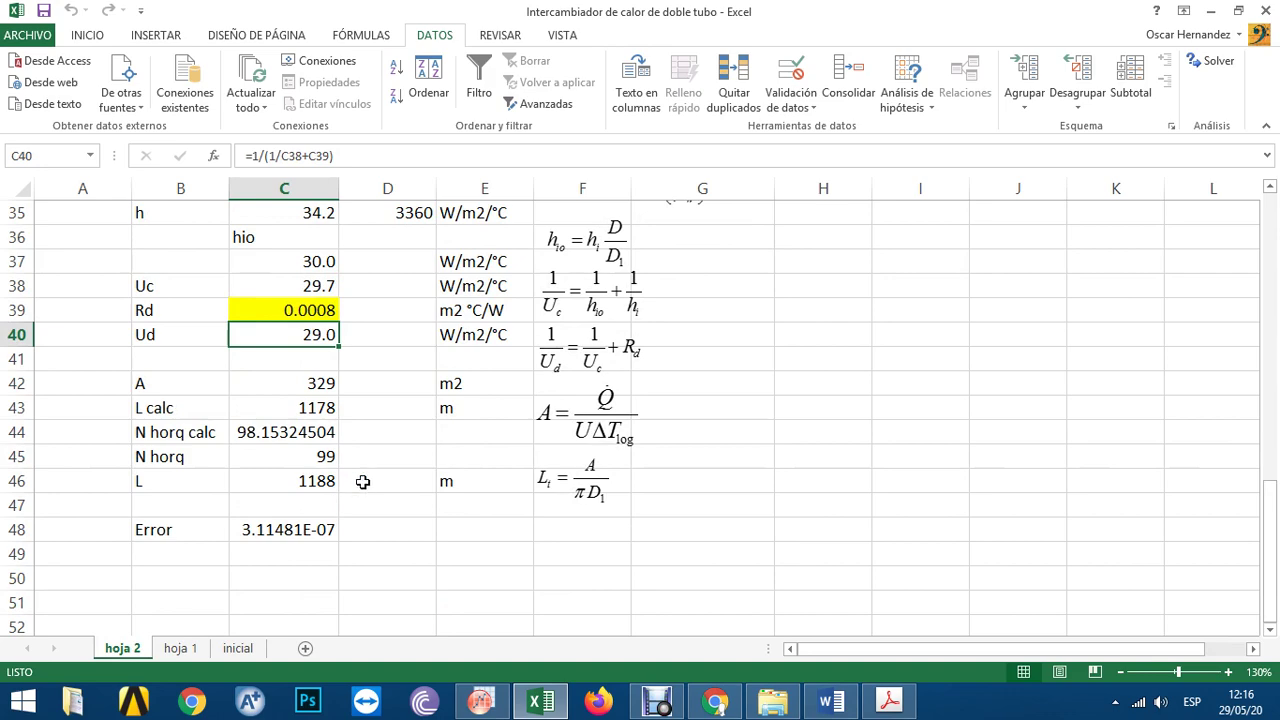
scroll(363, 481, "up", 8)
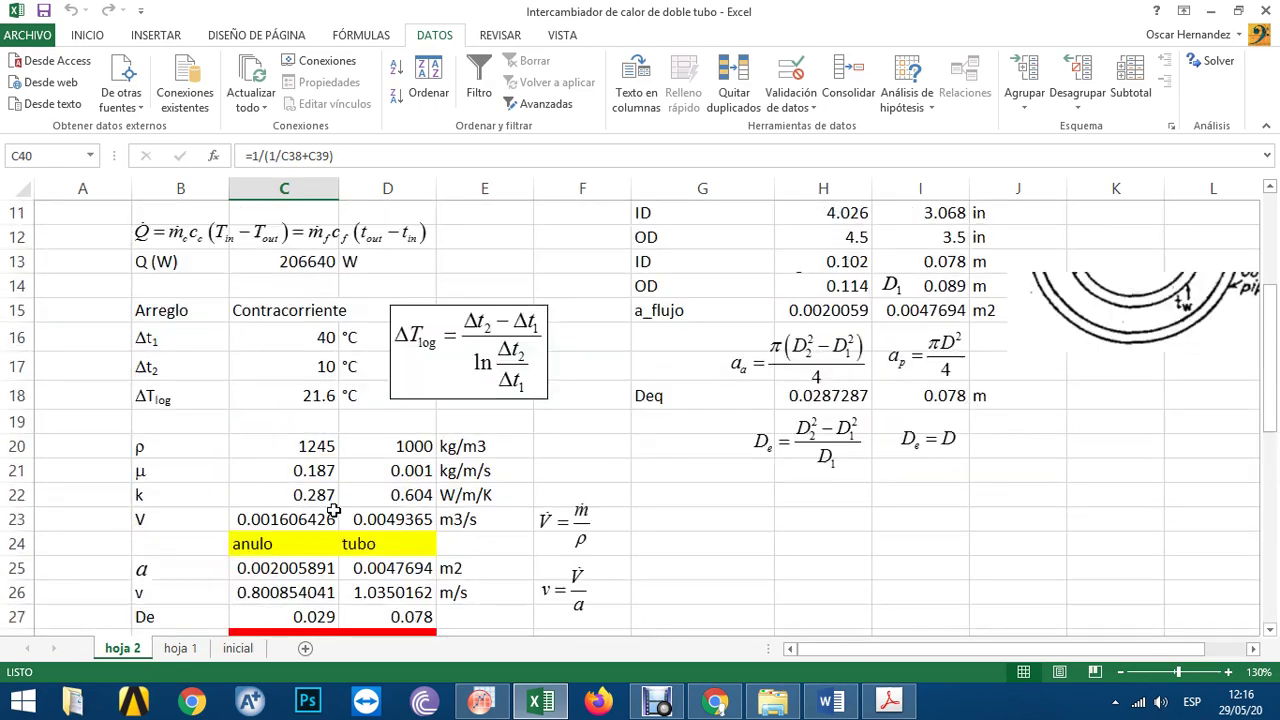
scroll(400, 280, "up", 1)
scroll(402, 336, "down", 9)
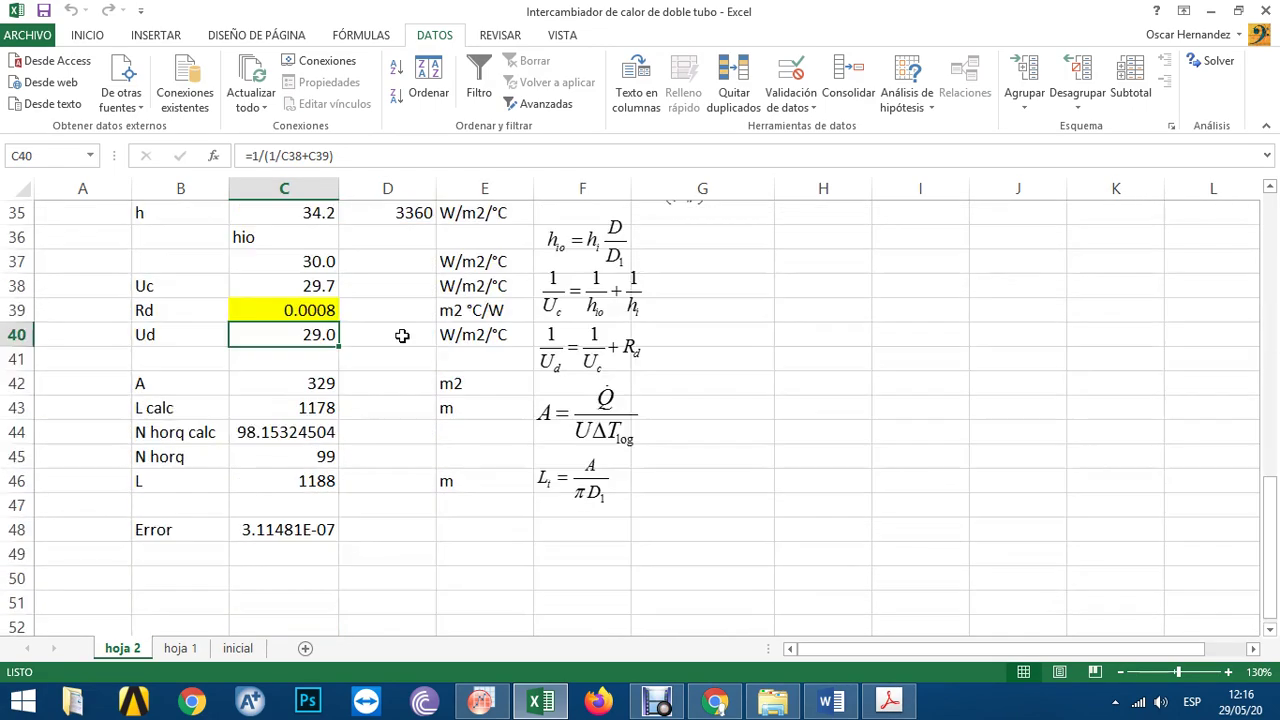
scroll(398, 465, "up", 6)
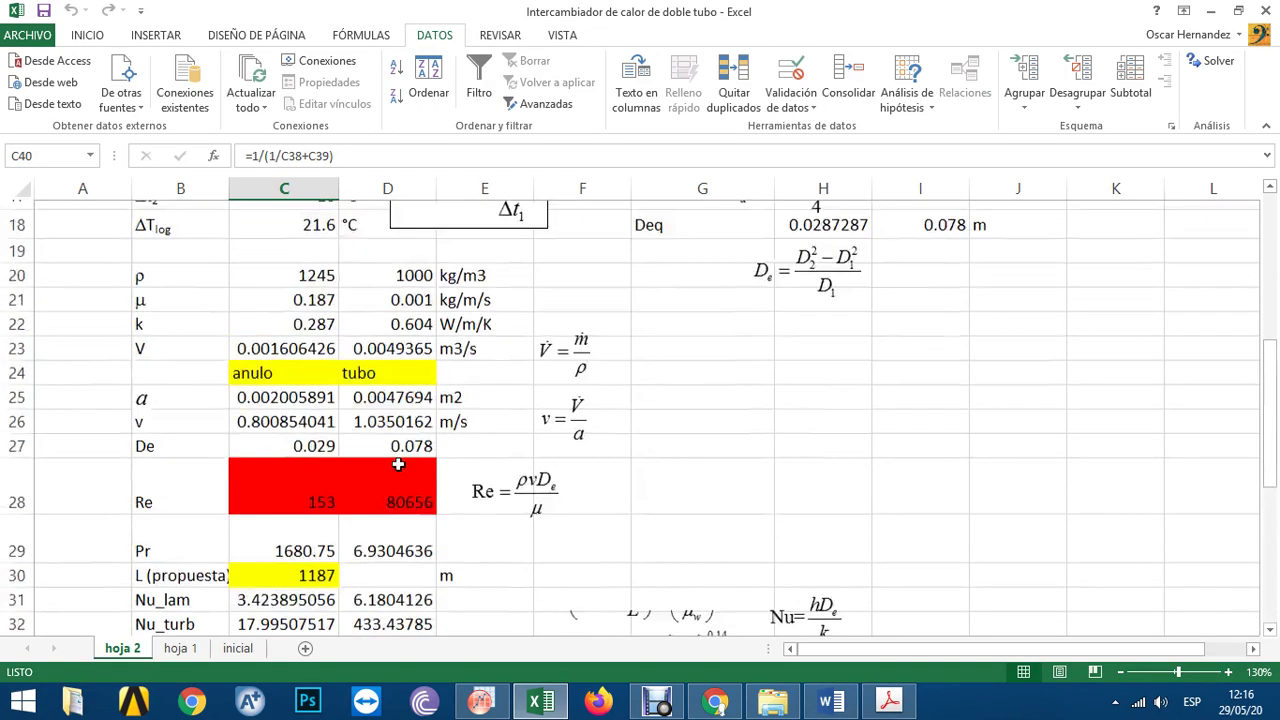
scroll(398, 465, "up", 5)
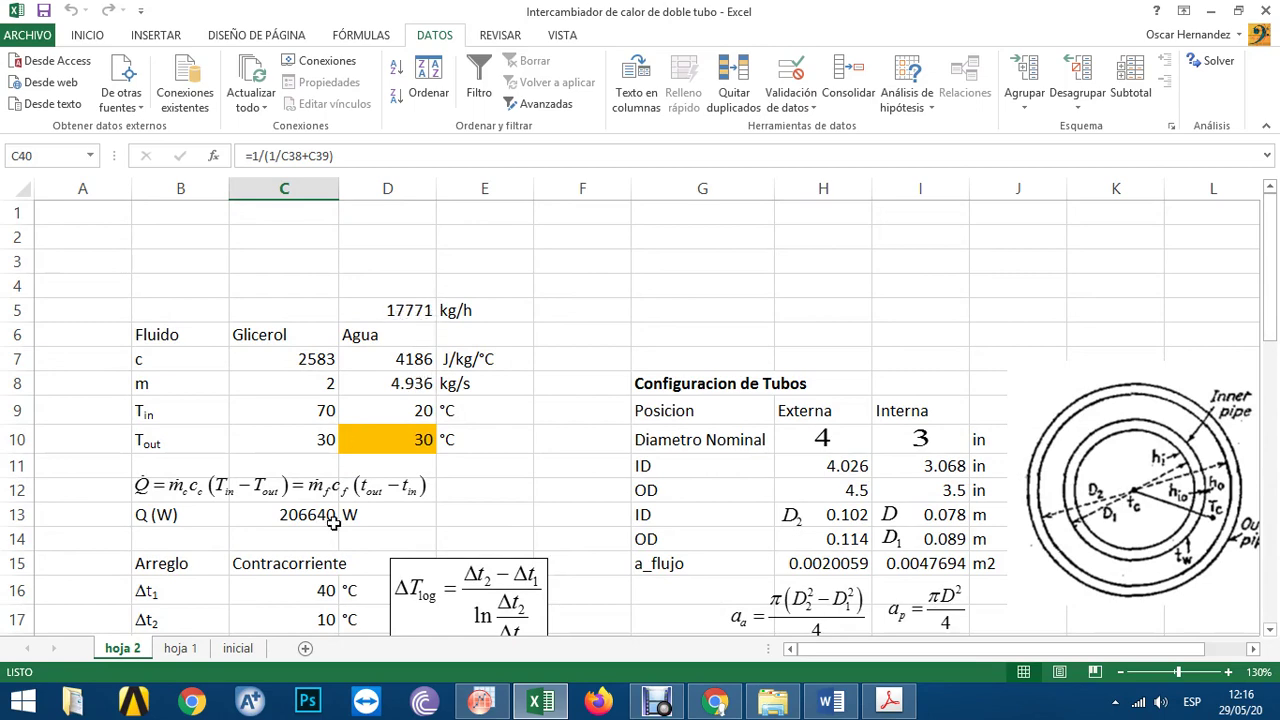
scroll(400, 503, "down", 1)
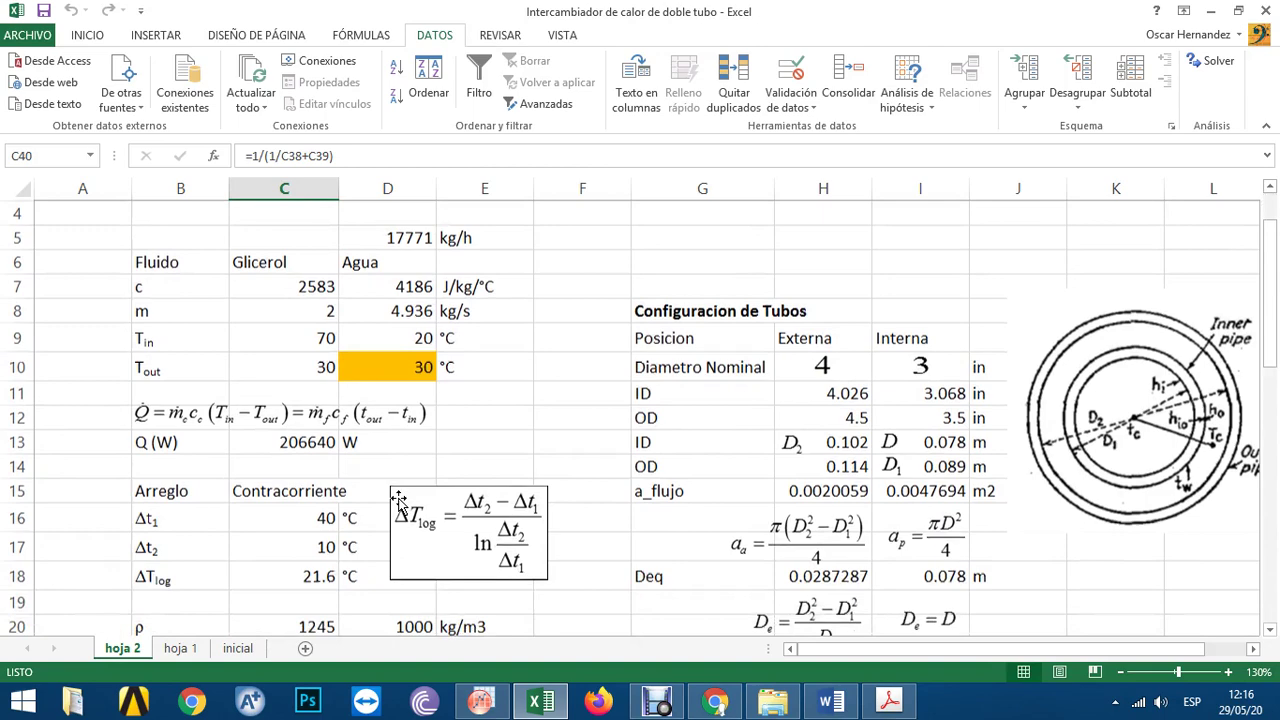
left_click(414, 370)
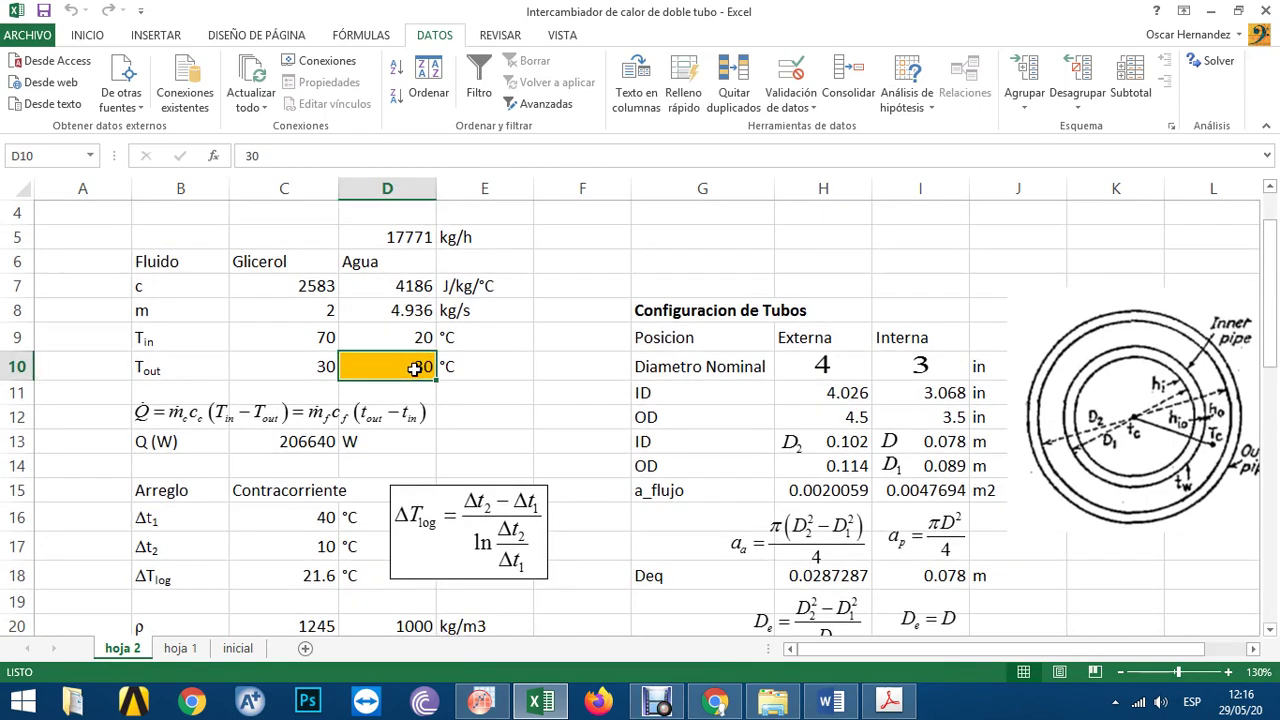
type("25")
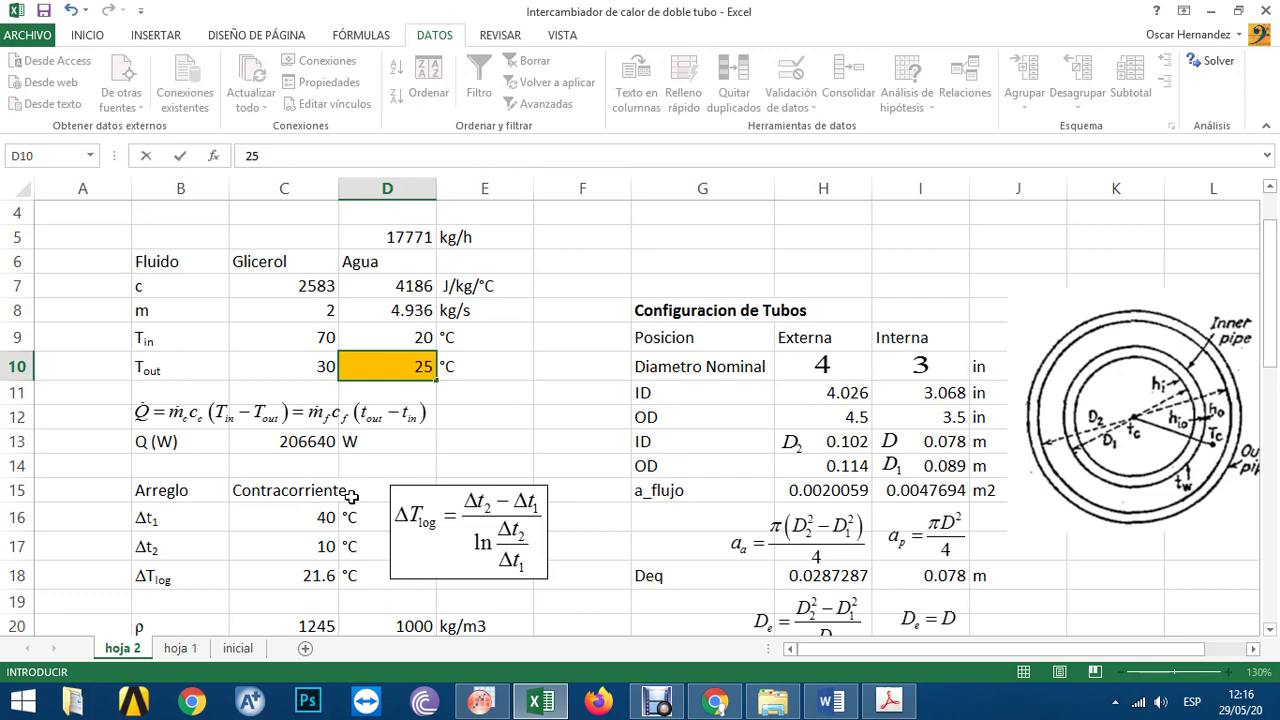
key("Escape")
- Examine hoja 2's final length L in C46 and the rounded-up number of hairpins in C45
scroll(352, 497, "down", 11)
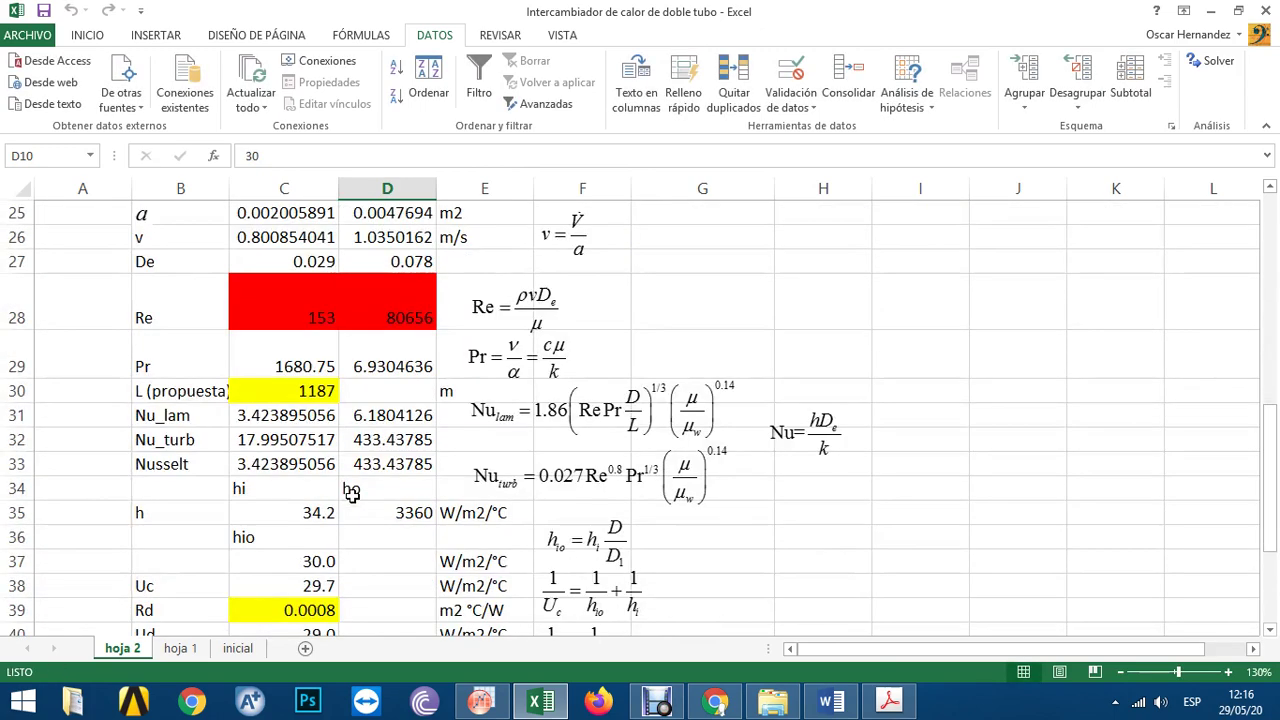
left_click(310, 438)
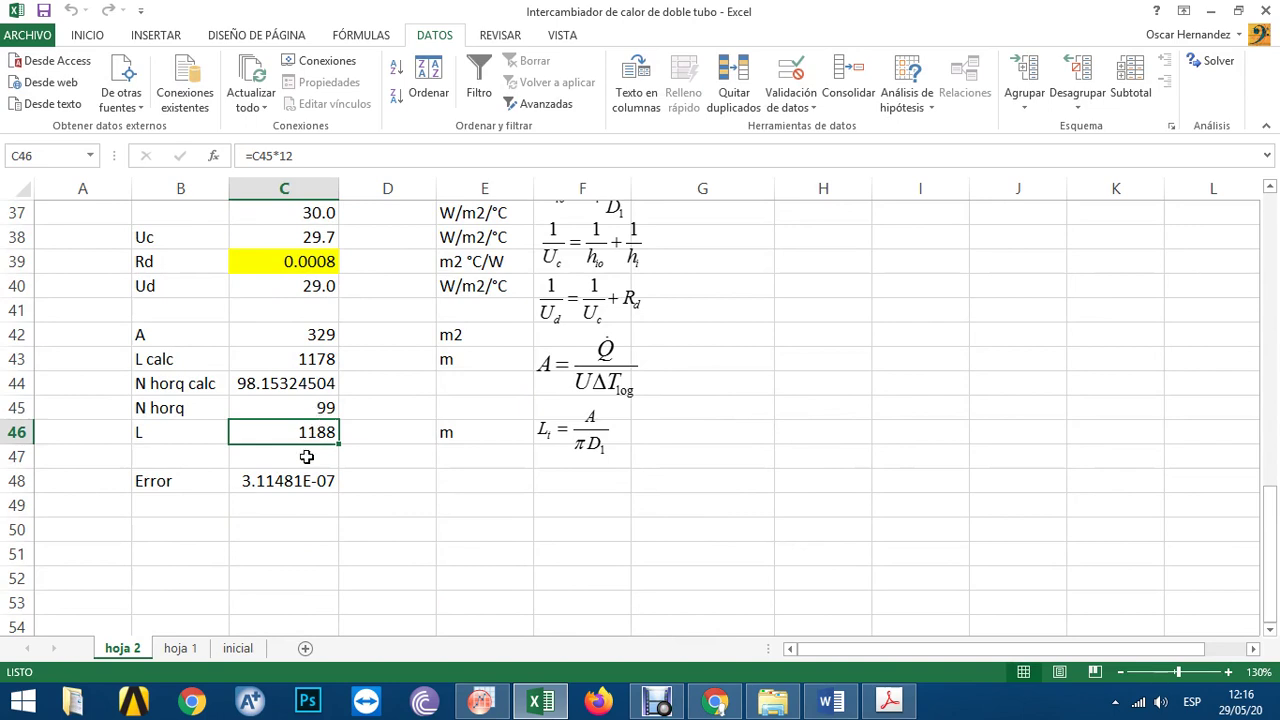
left_click(331, 408)
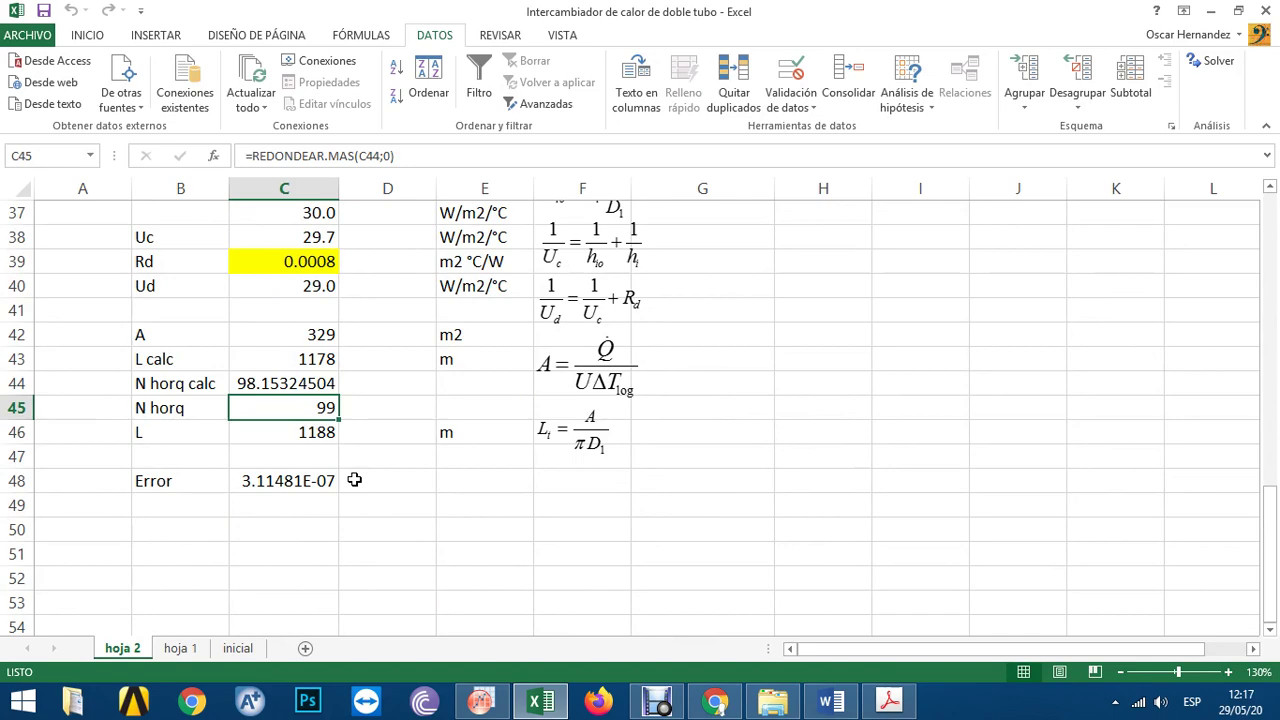
- Set the water outlet temperature in D10 of hoja 2 to 25 °C
scroll(354, 480, "up", 10)
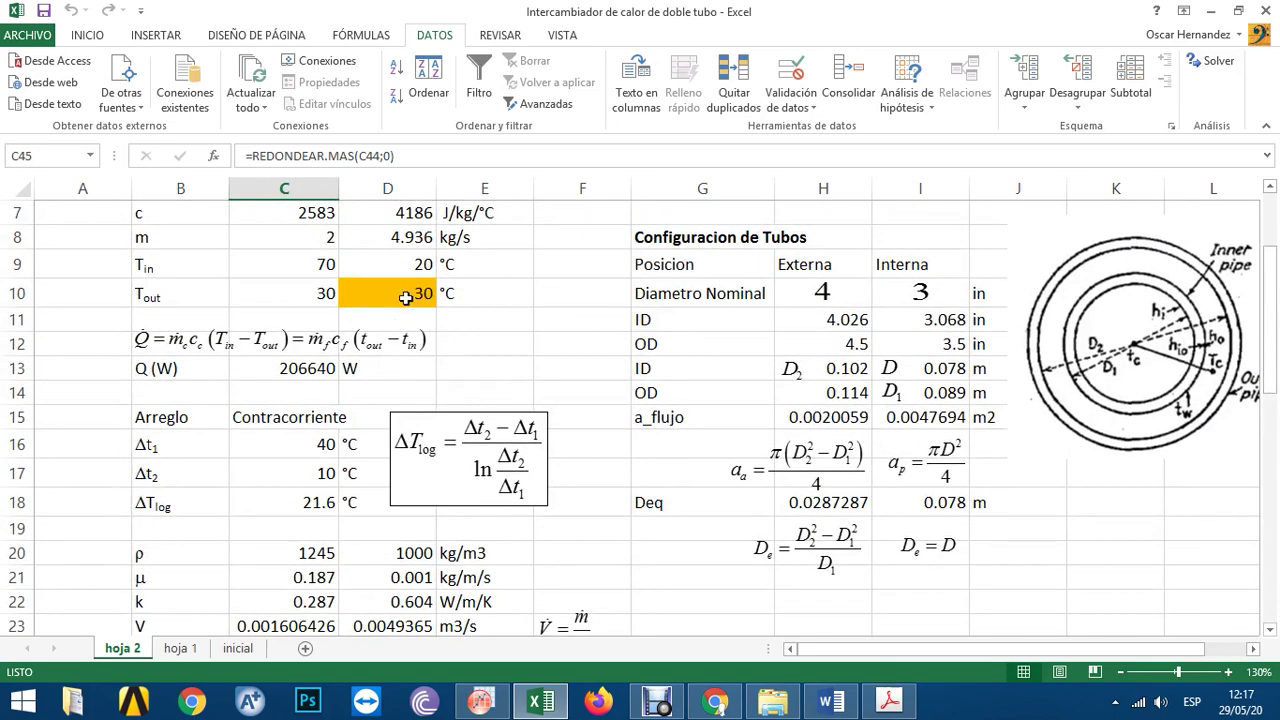
left_click(405, 298)
type("25")
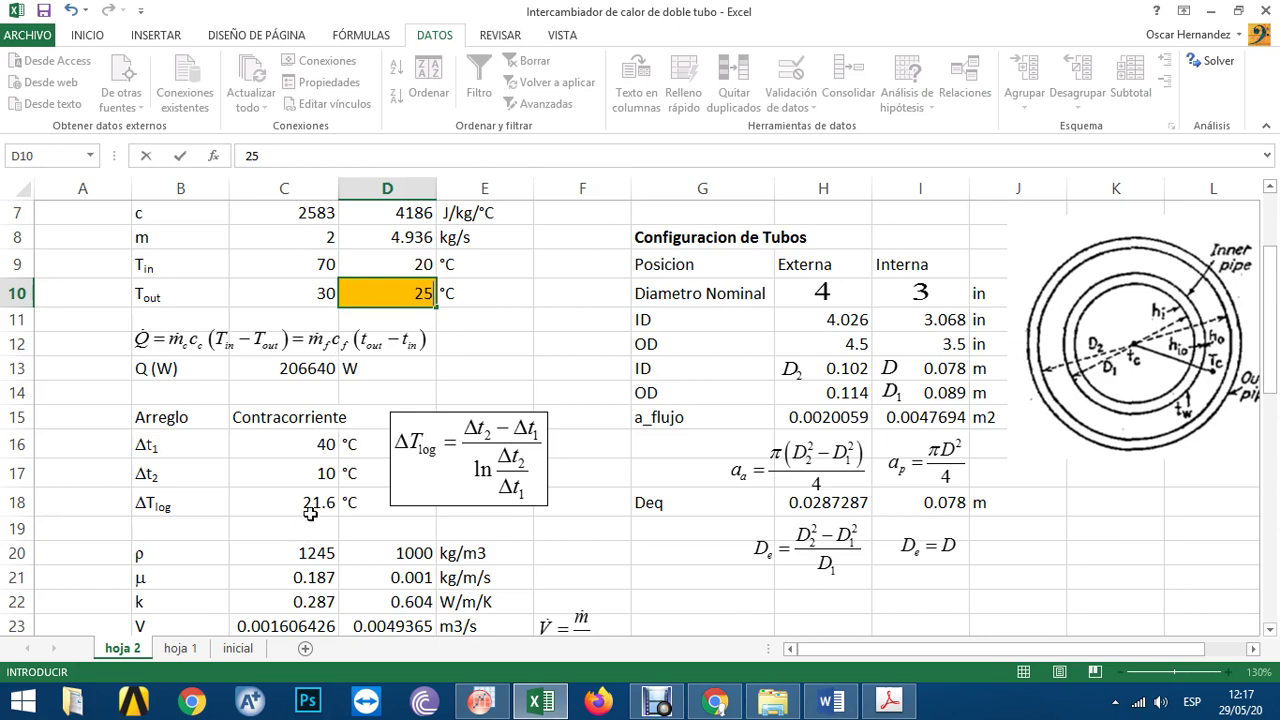
- Set the water outlet temperature in D10 to 25 °C and inspect the hairpin count and total length formulas
key("Return")
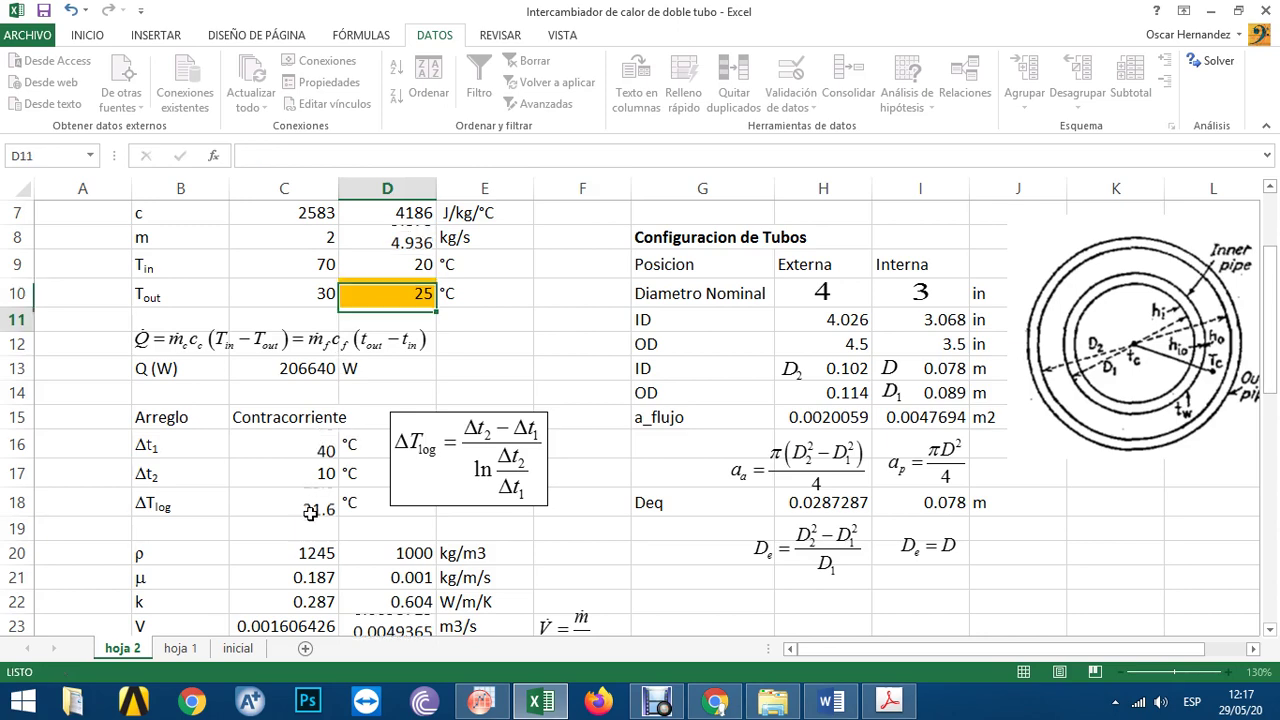
scroll(340, 505, "down", 9)
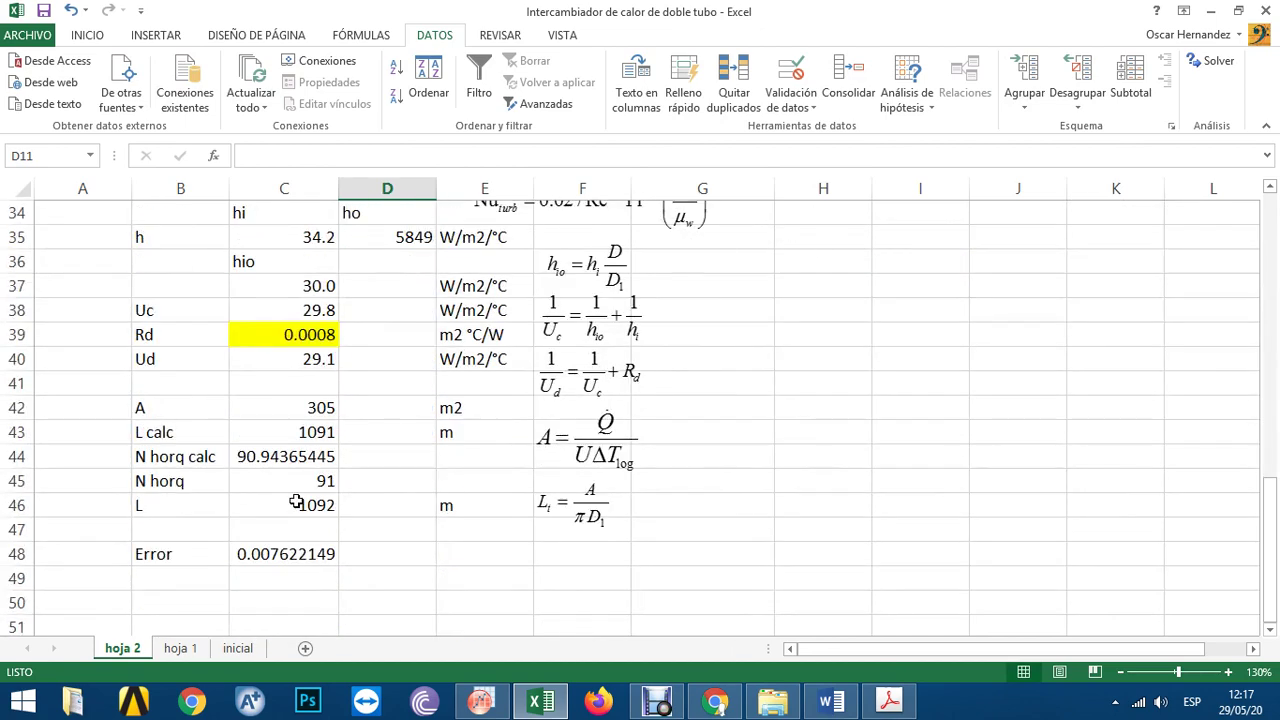
left_click(308, 481)
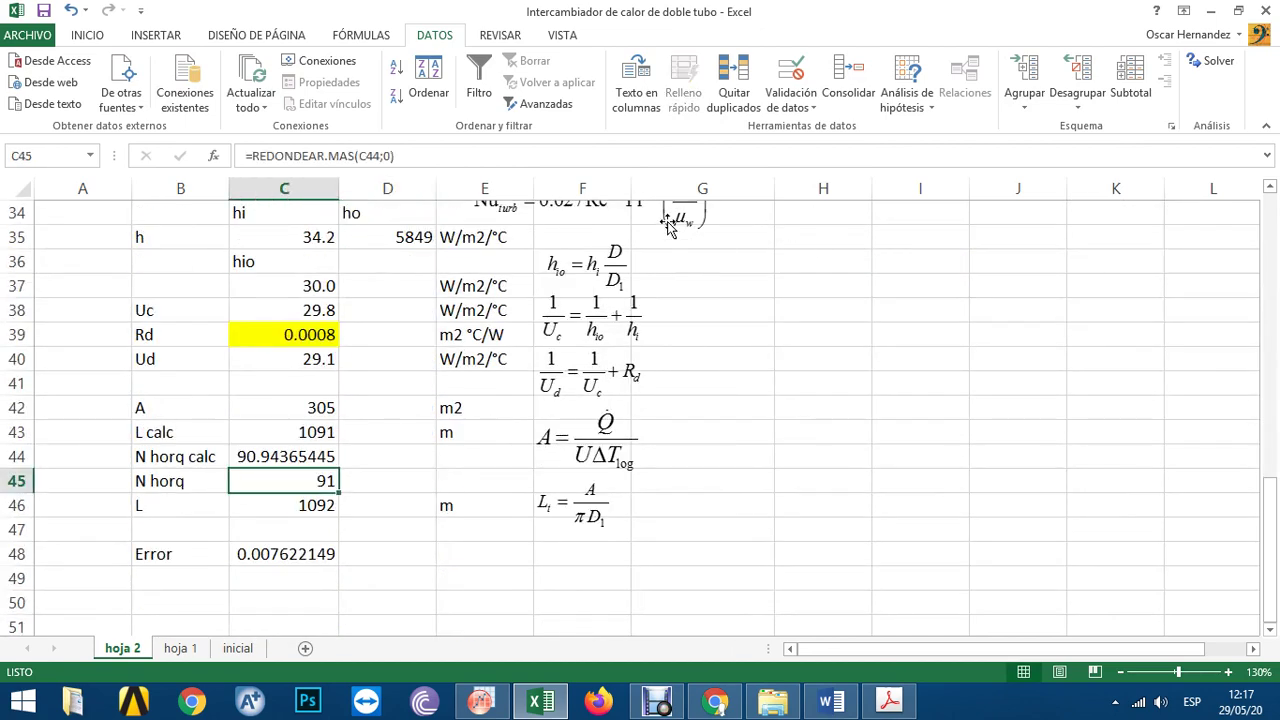
left_click(285, 505)
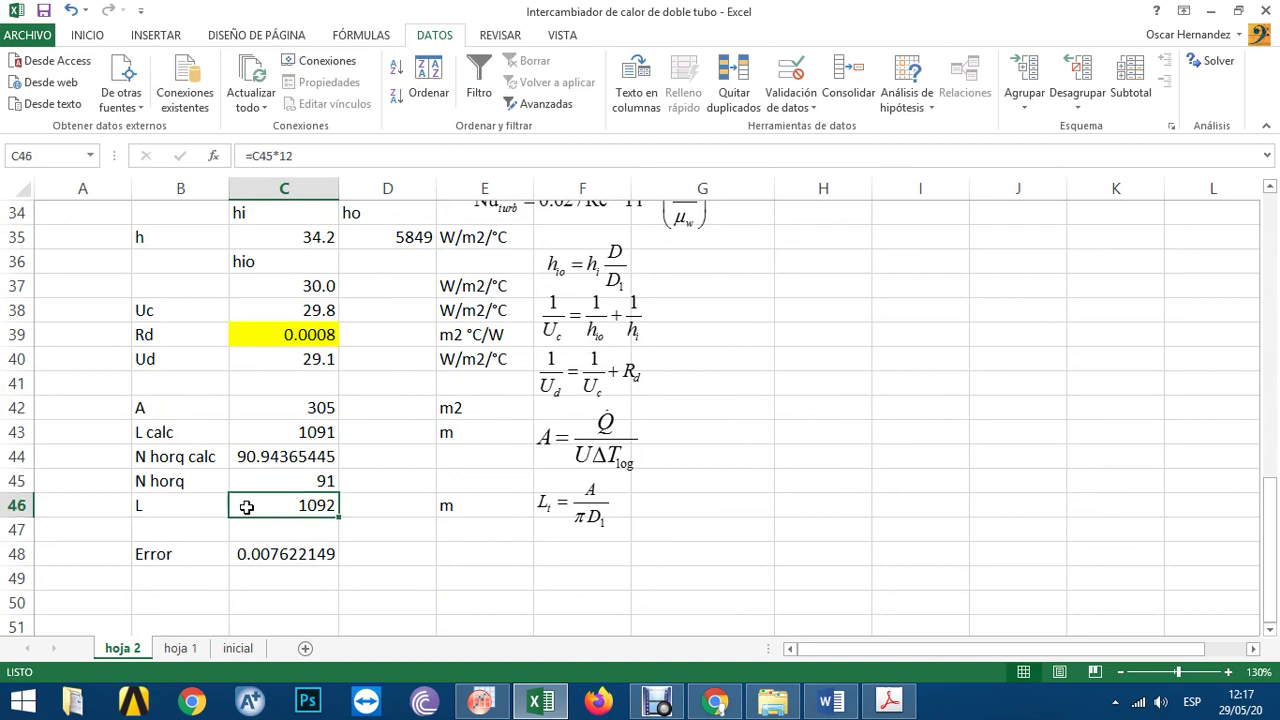
scroll(285, 400, "up", 3)
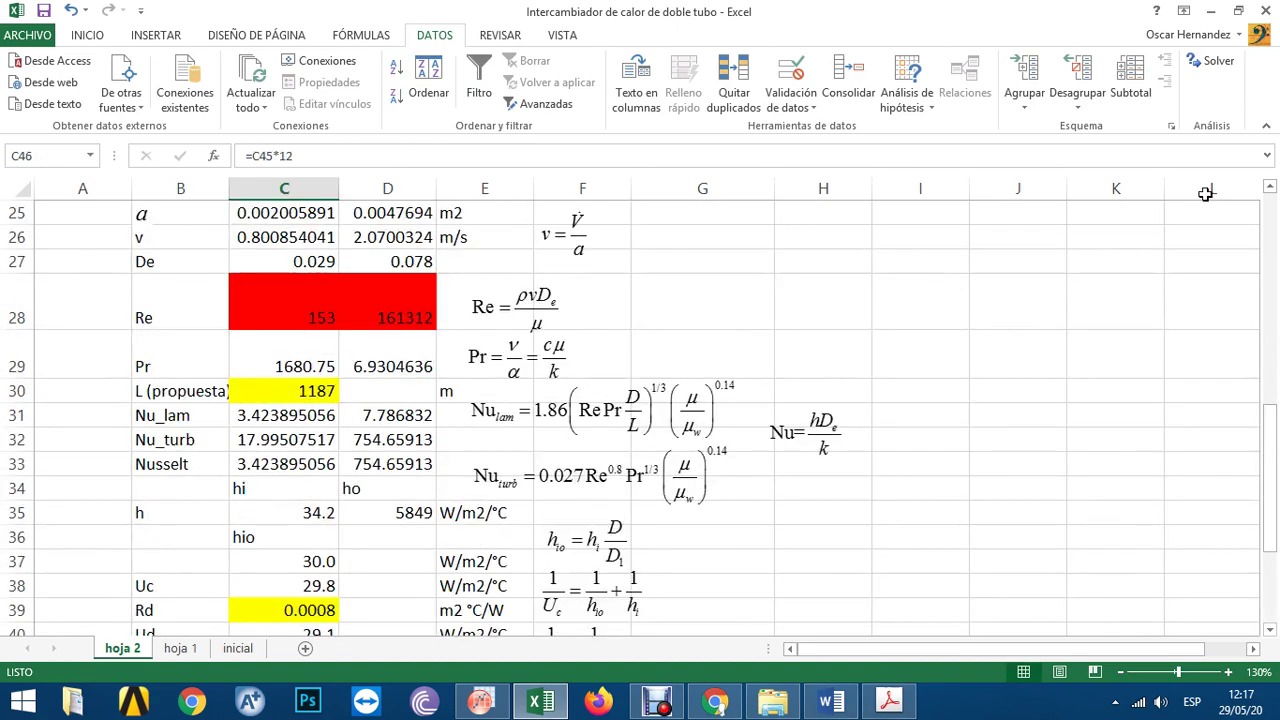
- Run Solver for the 25 °C case, keep its solution, and check the number of hairpins
left_click(1212, 62)
left_click(690, 534)
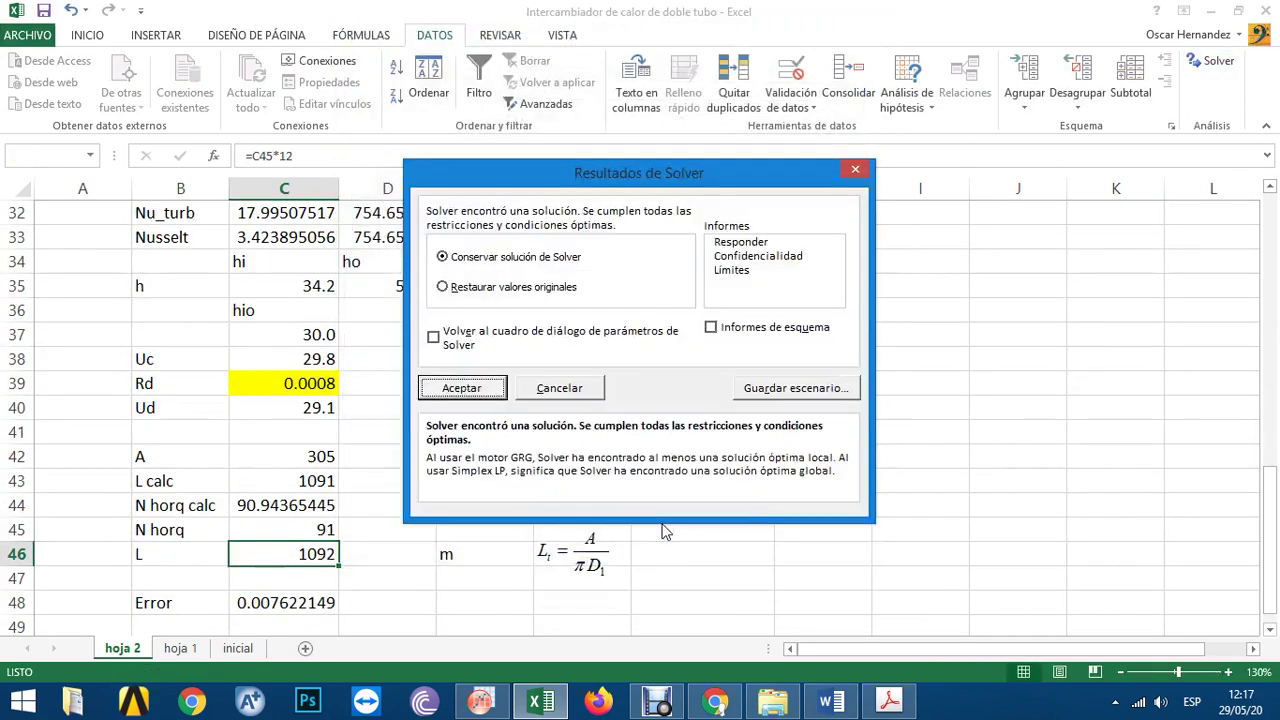
left_click(478, 463)
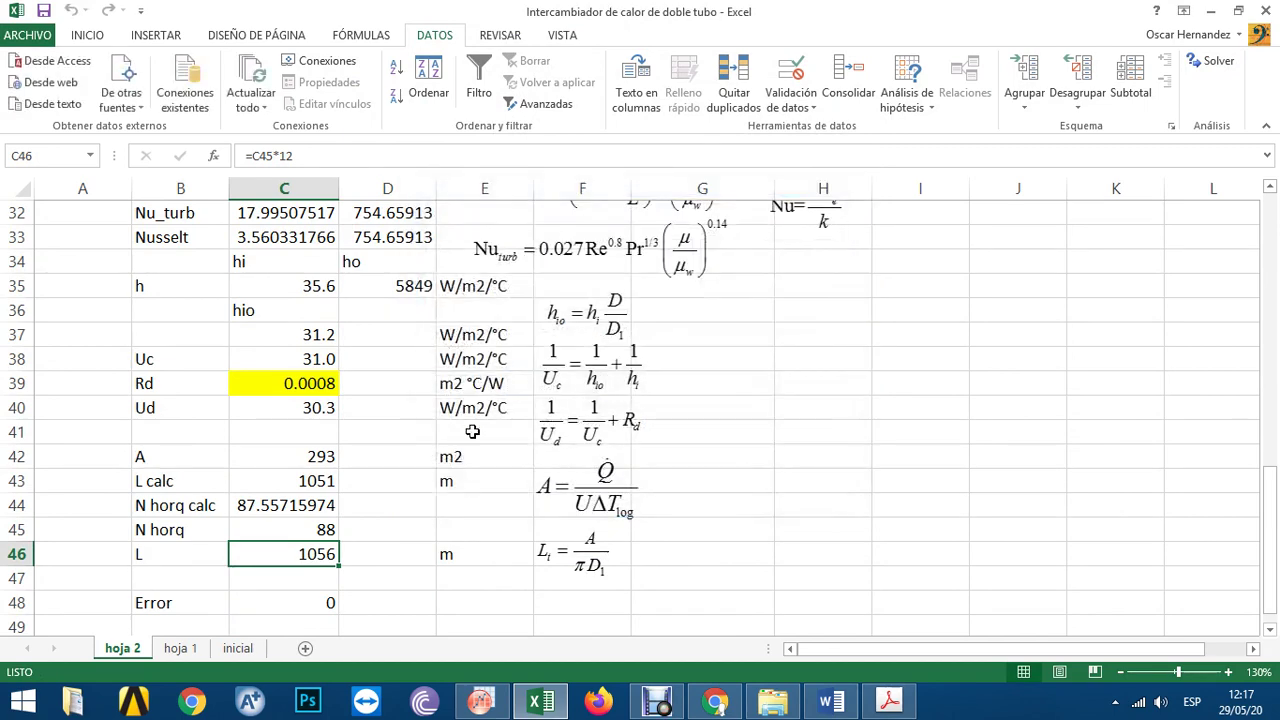
left_click(318, 528)
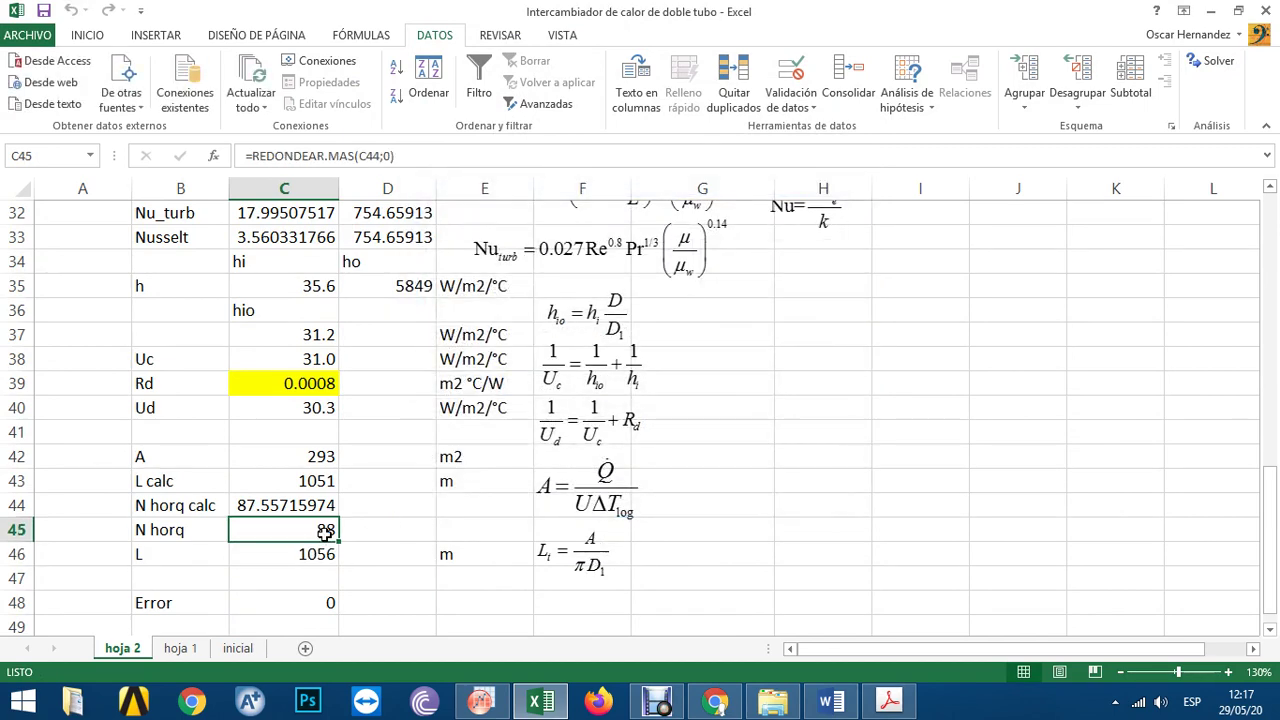
- Inspect the water outlet temperature and the hourly water mass flow formula in D5
scroll(325, 533, "up", 8)
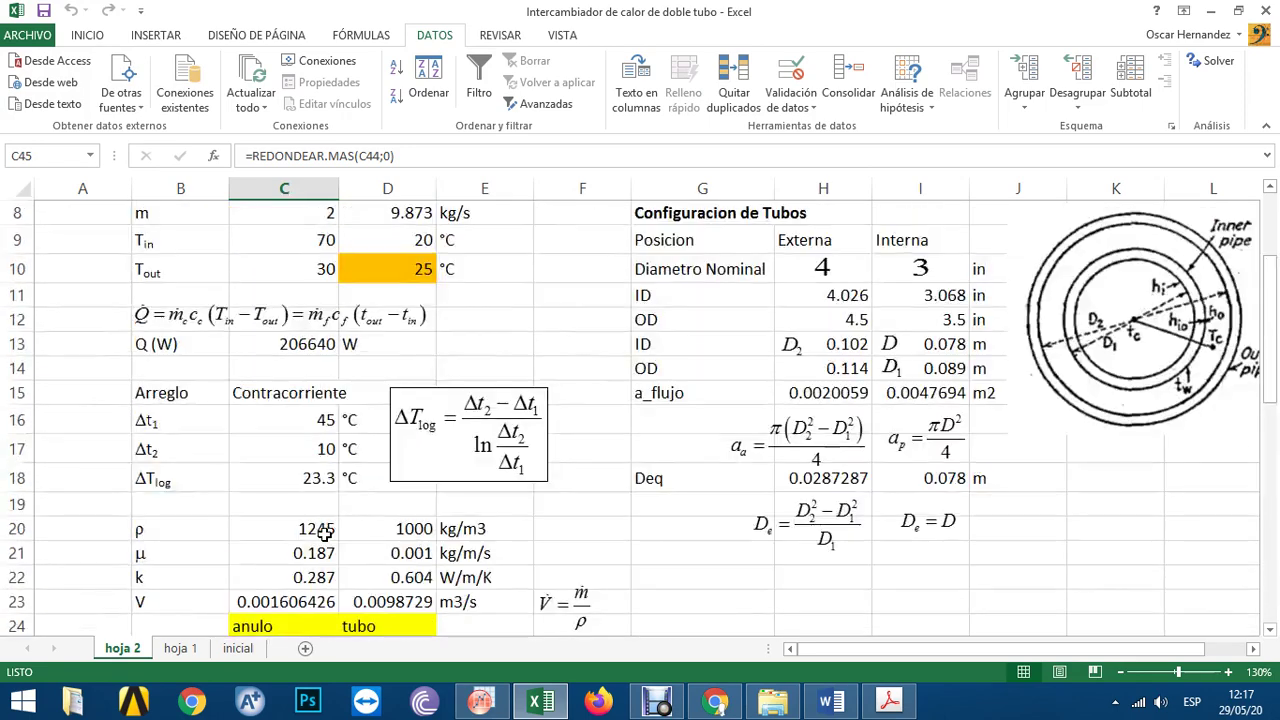
left_click(413, 272)
scroll(560, 449, "up", 1)
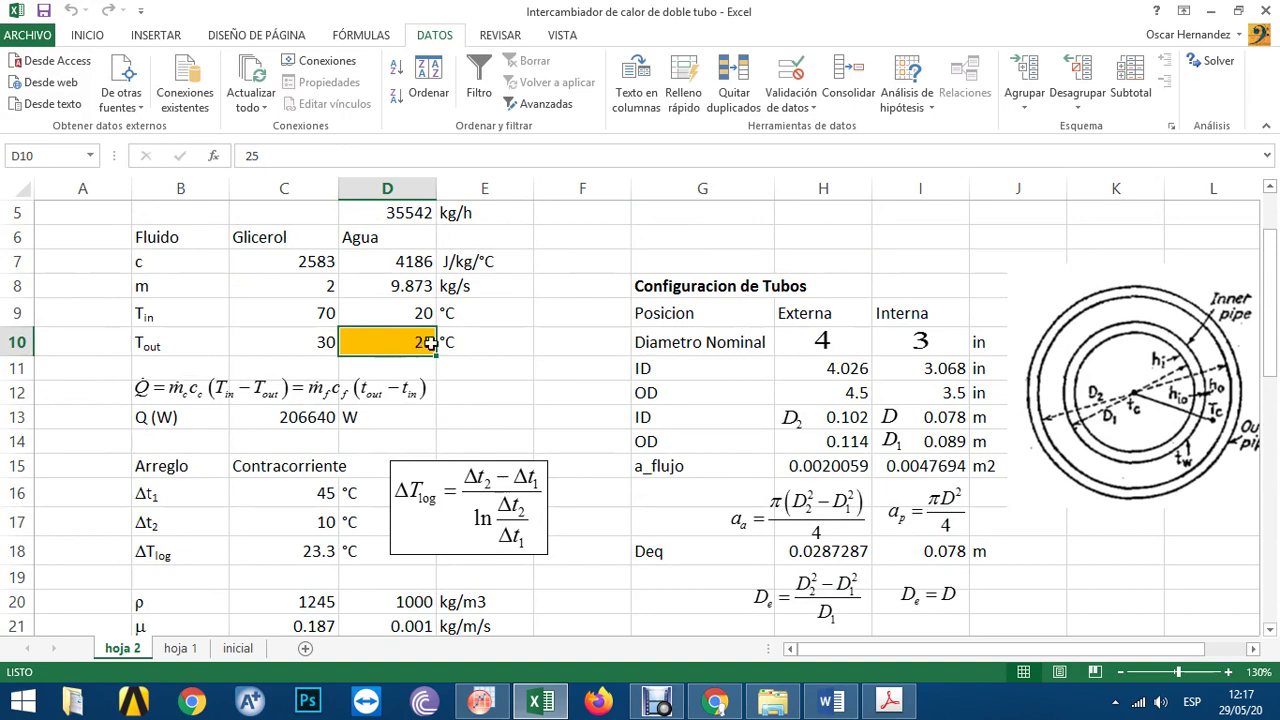
scroll(412, 285, "up", 2)
left_click(411, 305)
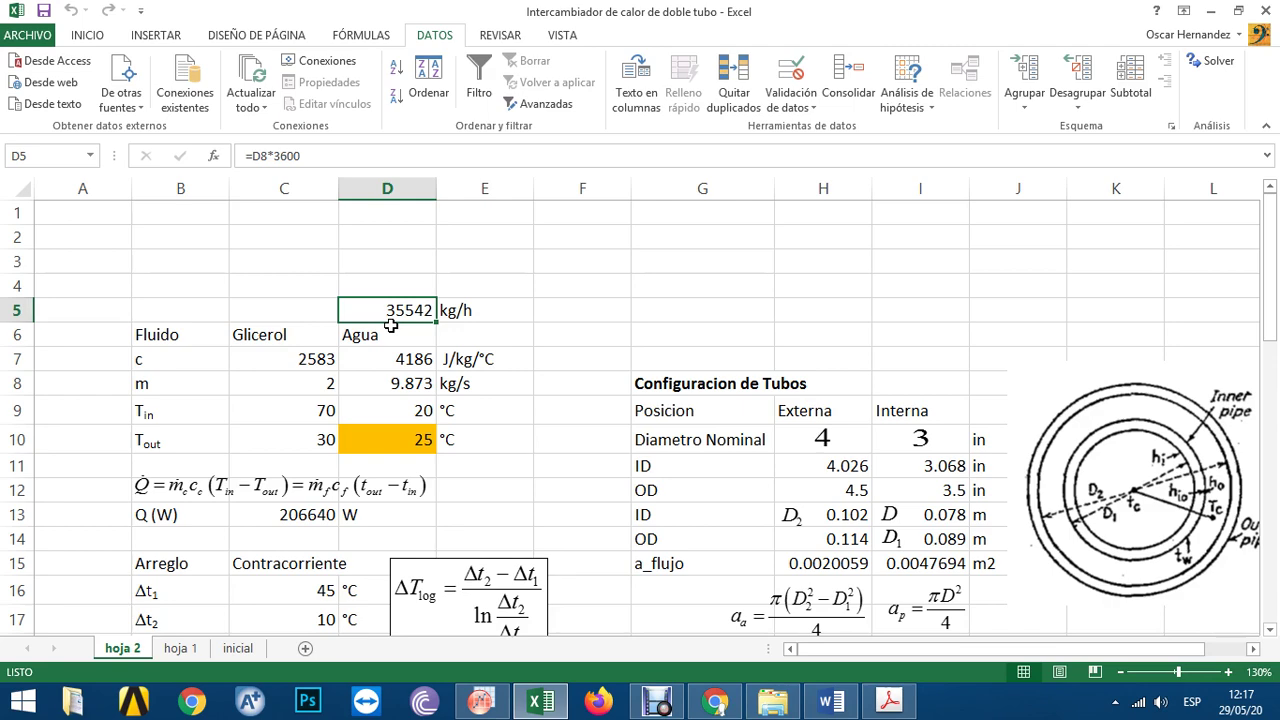
- Set the water outlet temperature in D10 to 24 °C and check the hourly water mass flow
scroll(391, 325, "down", 2)
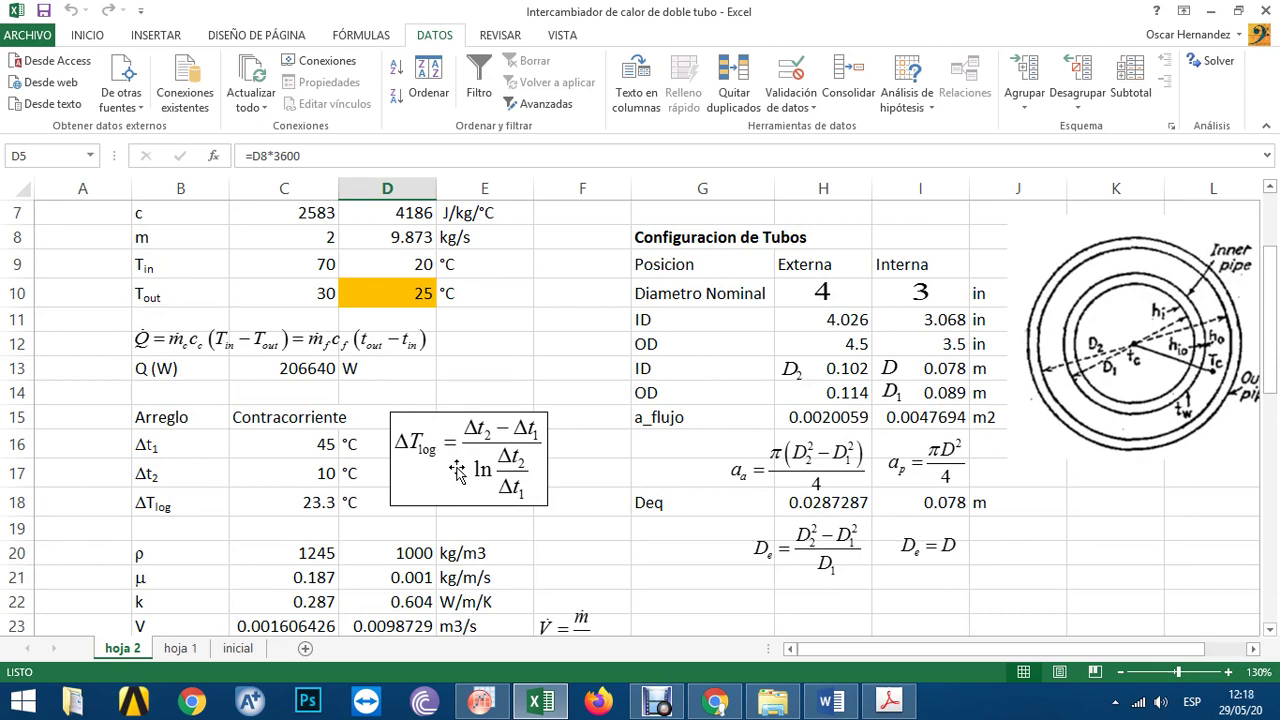
scroll(457, 472, "up", 1)
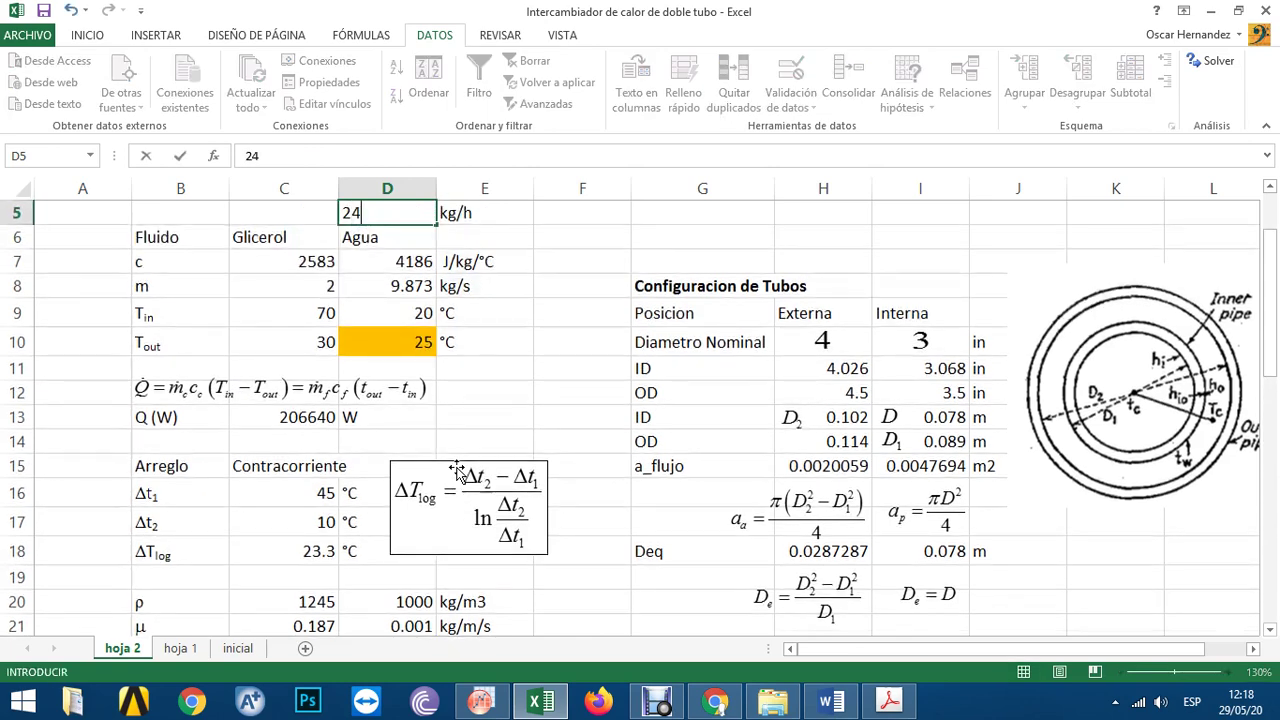
left_click(405, 342)
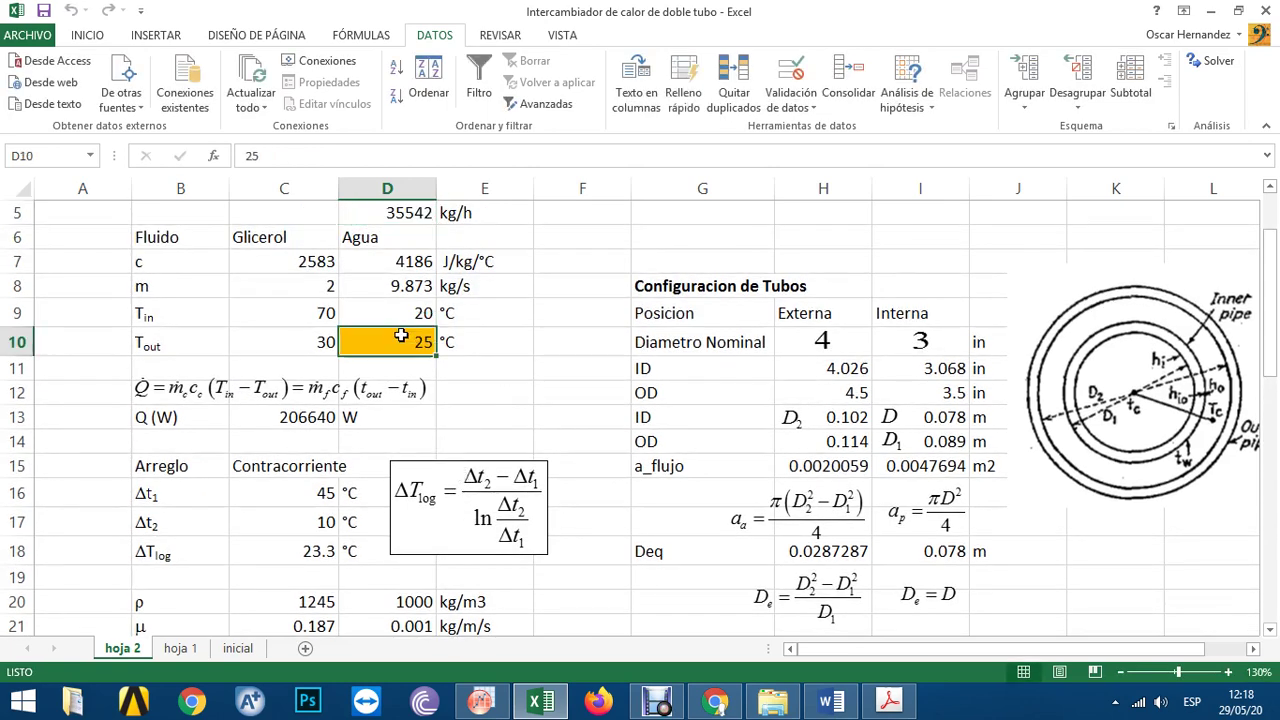
type("24")
key("Return")
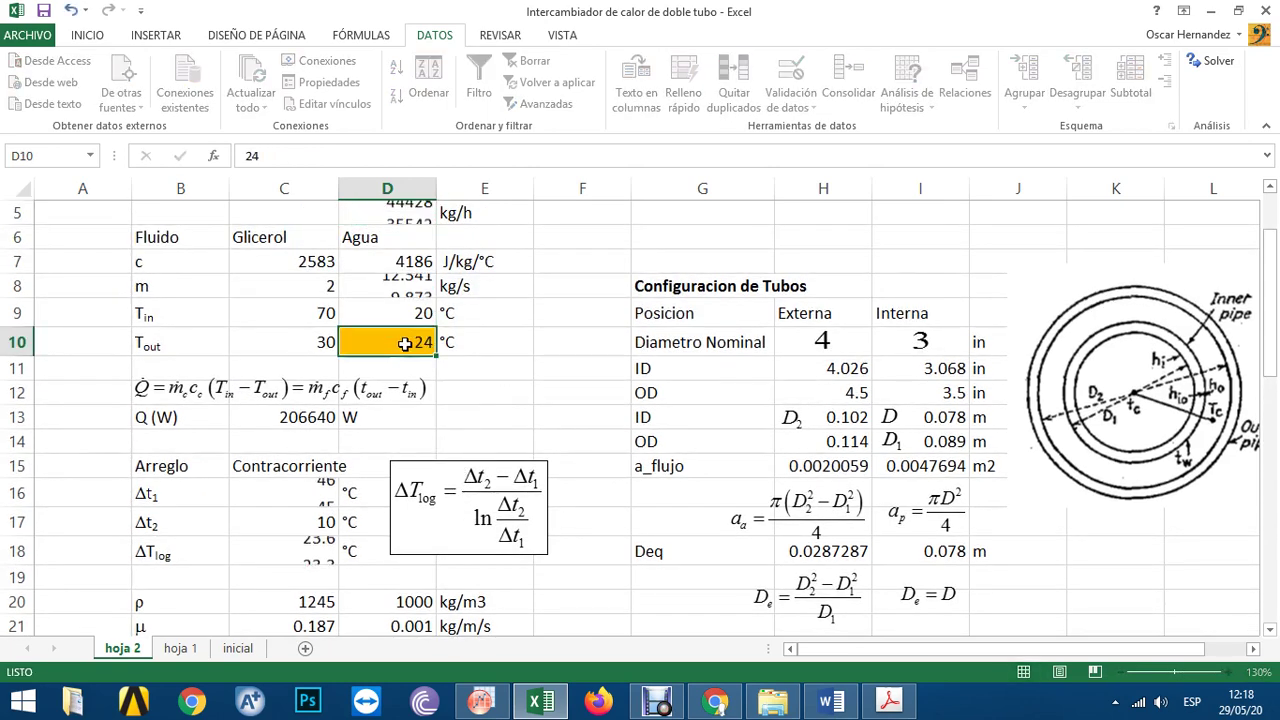
left_click(407, 216)
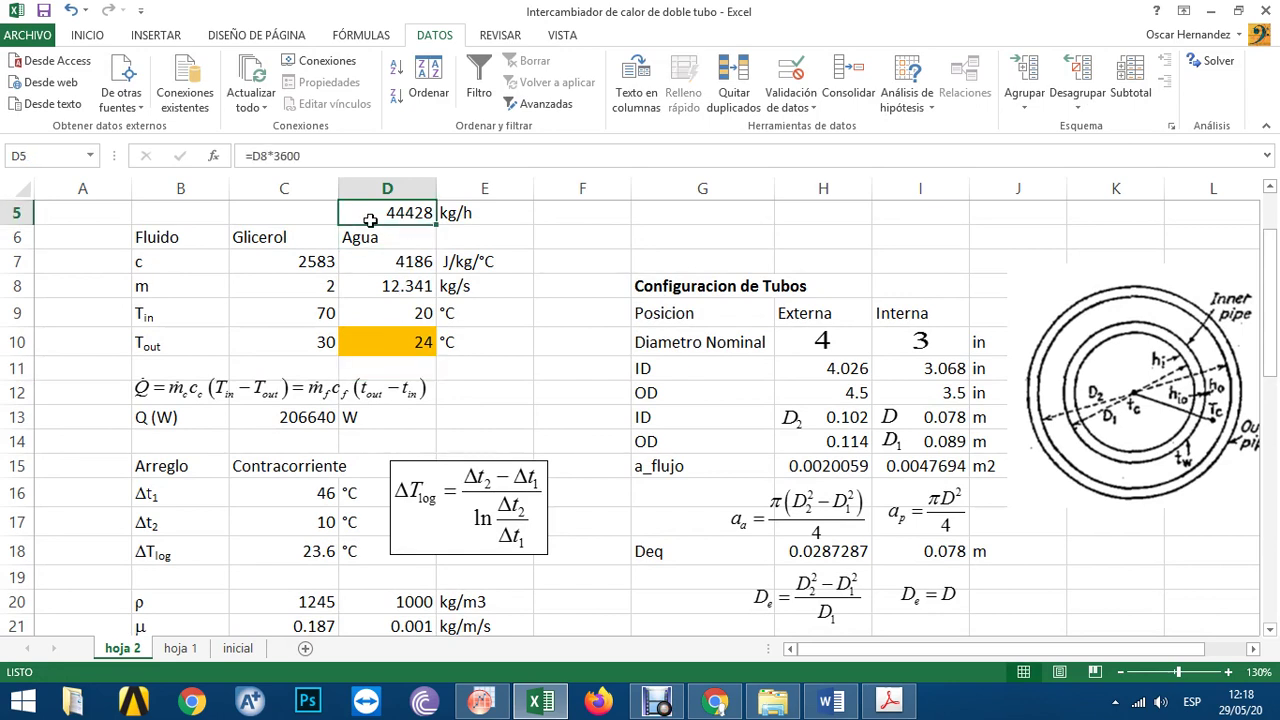
- Run Solver to bring the error in C48 to 0 by varying C30, keep the solution, and check the hairpin count
left_click(1212, 64)
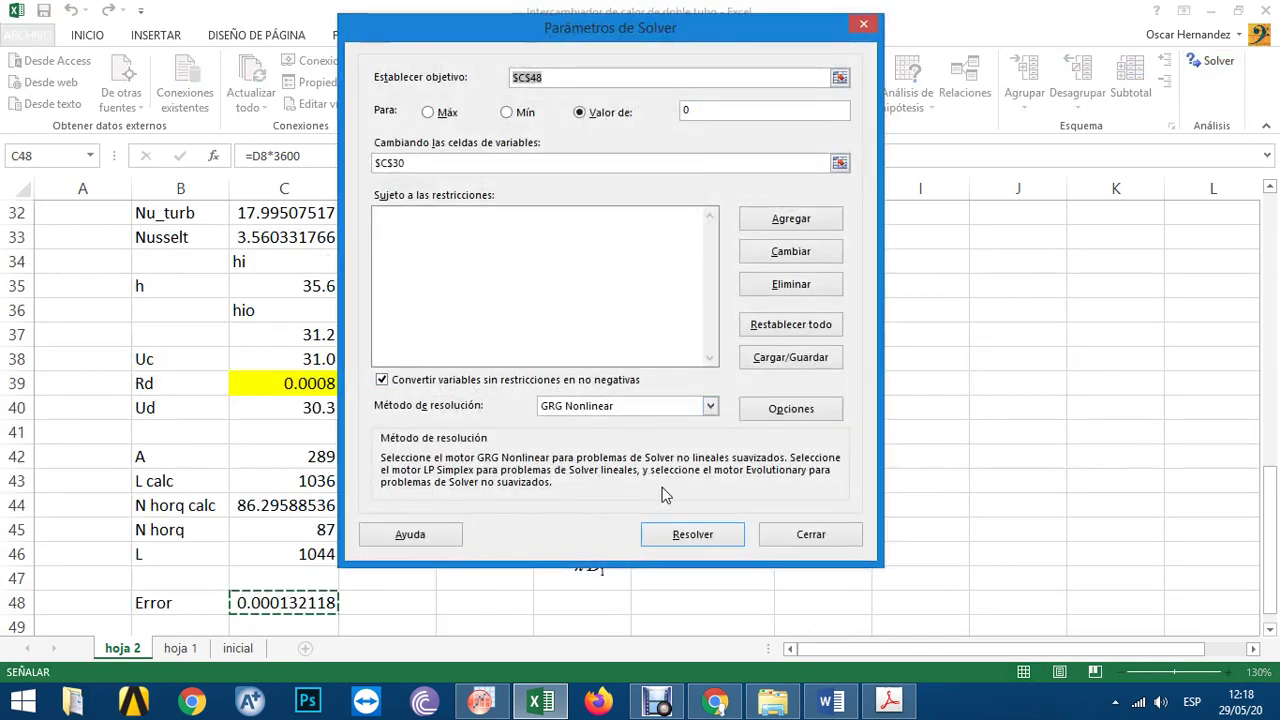
left_click(689, 540)
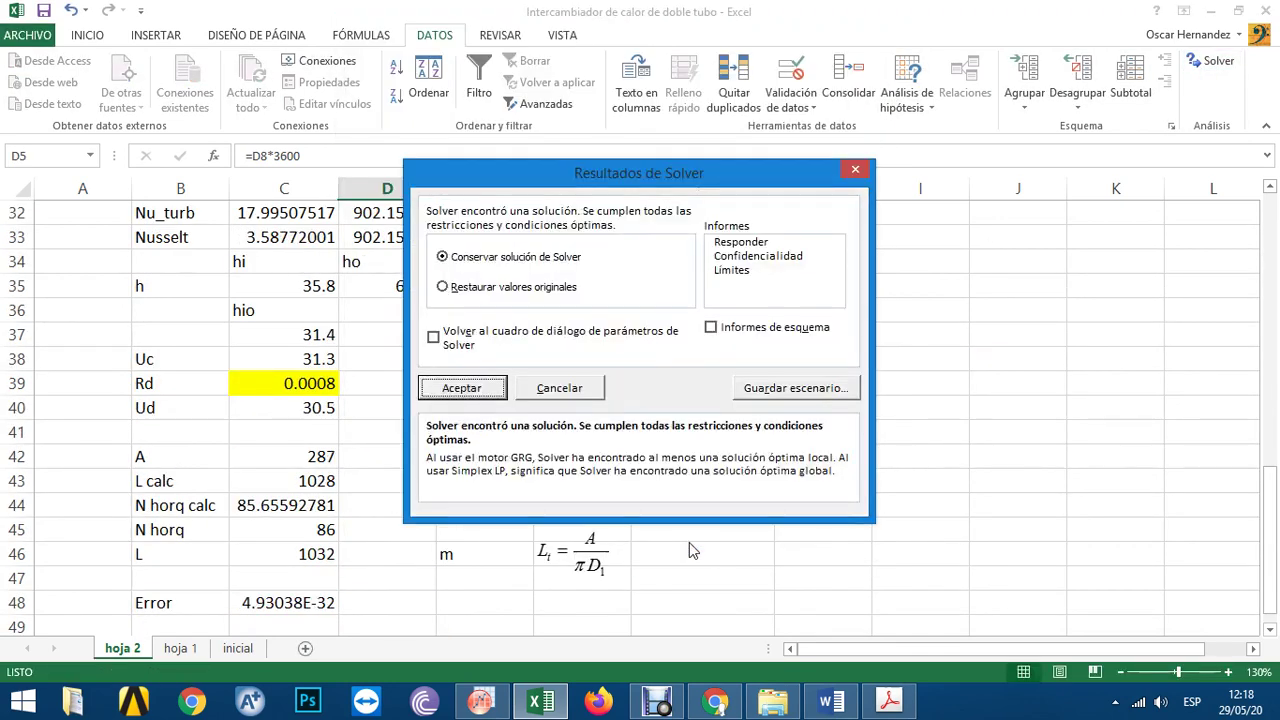
key("Return")
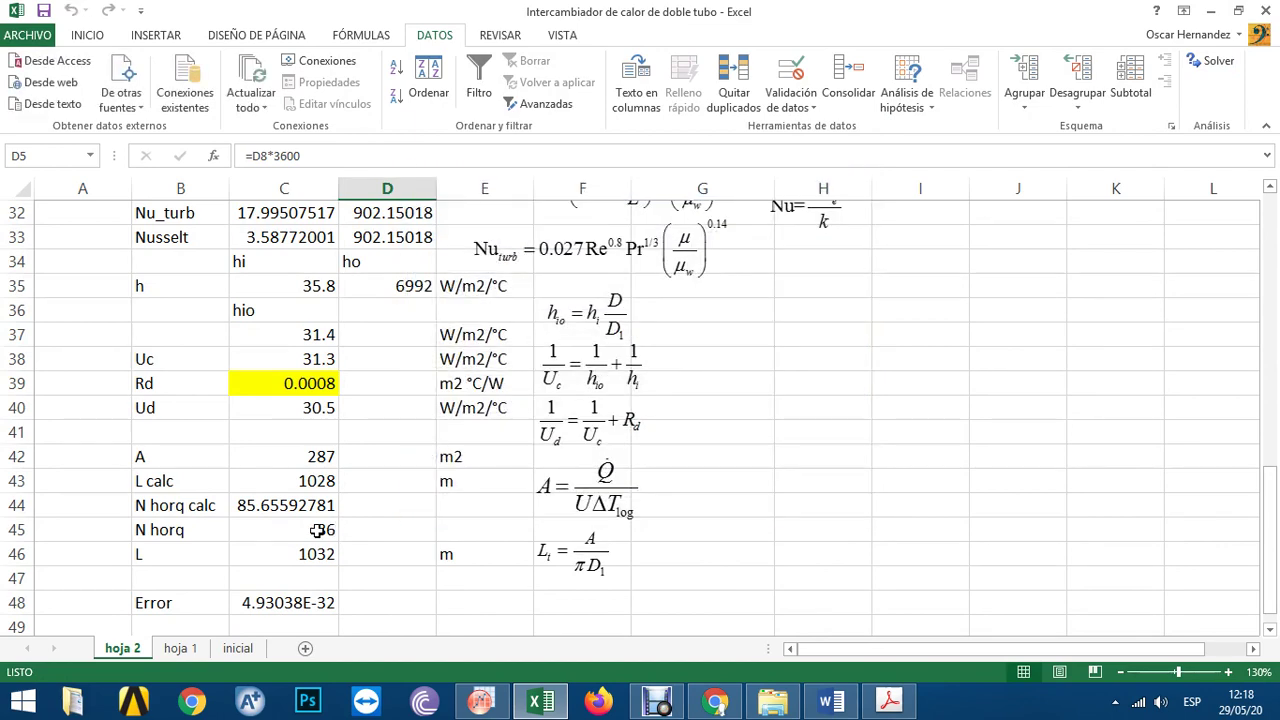
left_click(320, 529)
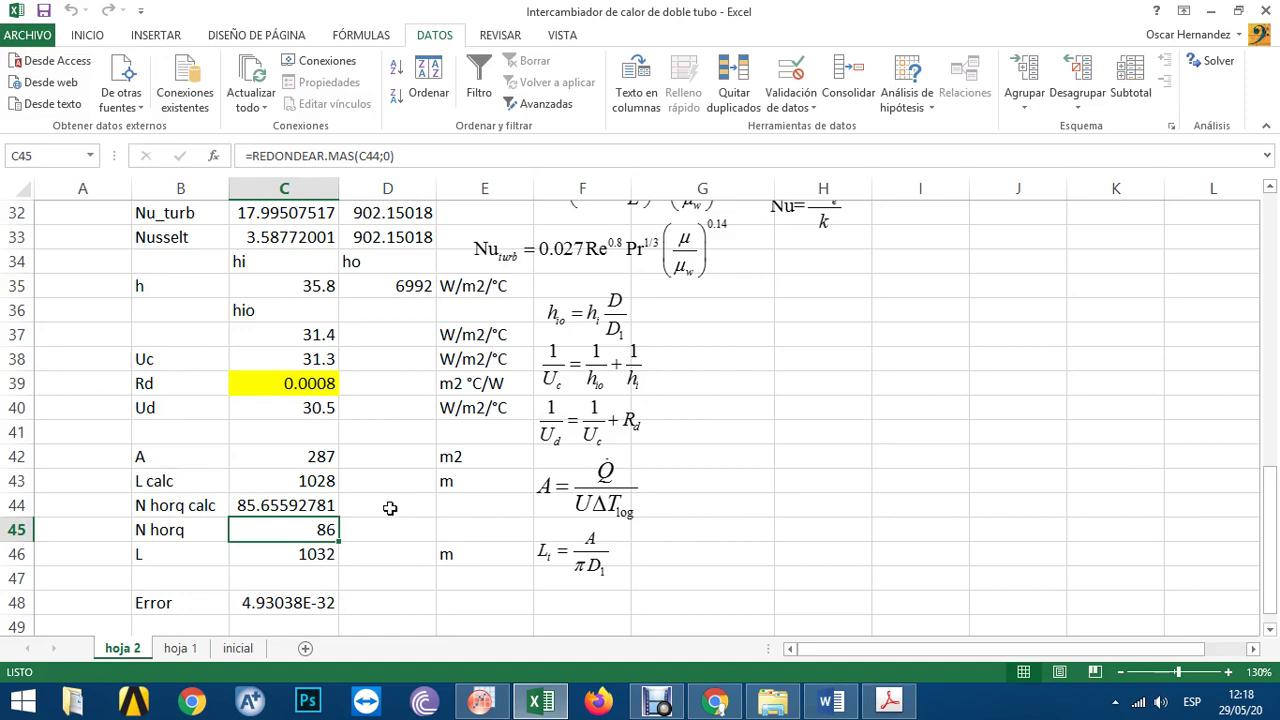
- Set the water outlet temperature in D10 to 30 °C
scroll(1177, 391, "up", 10)
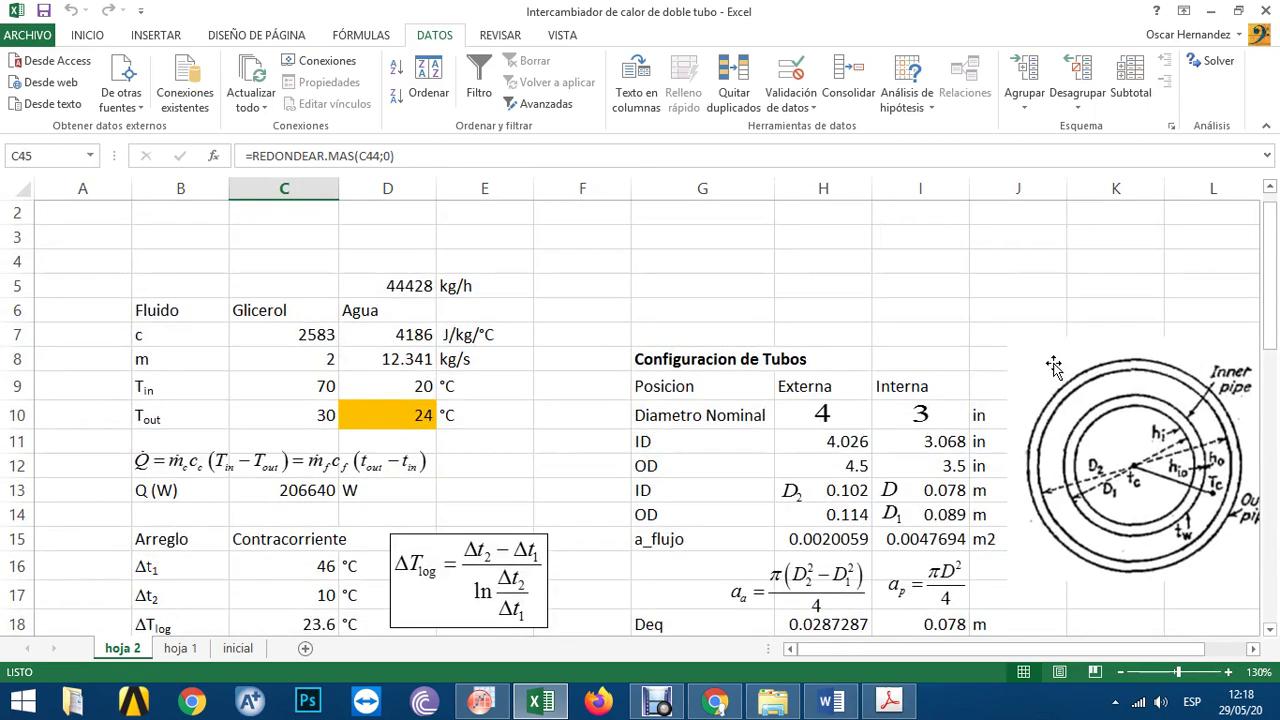
scroll(820, 457, "down", 1)
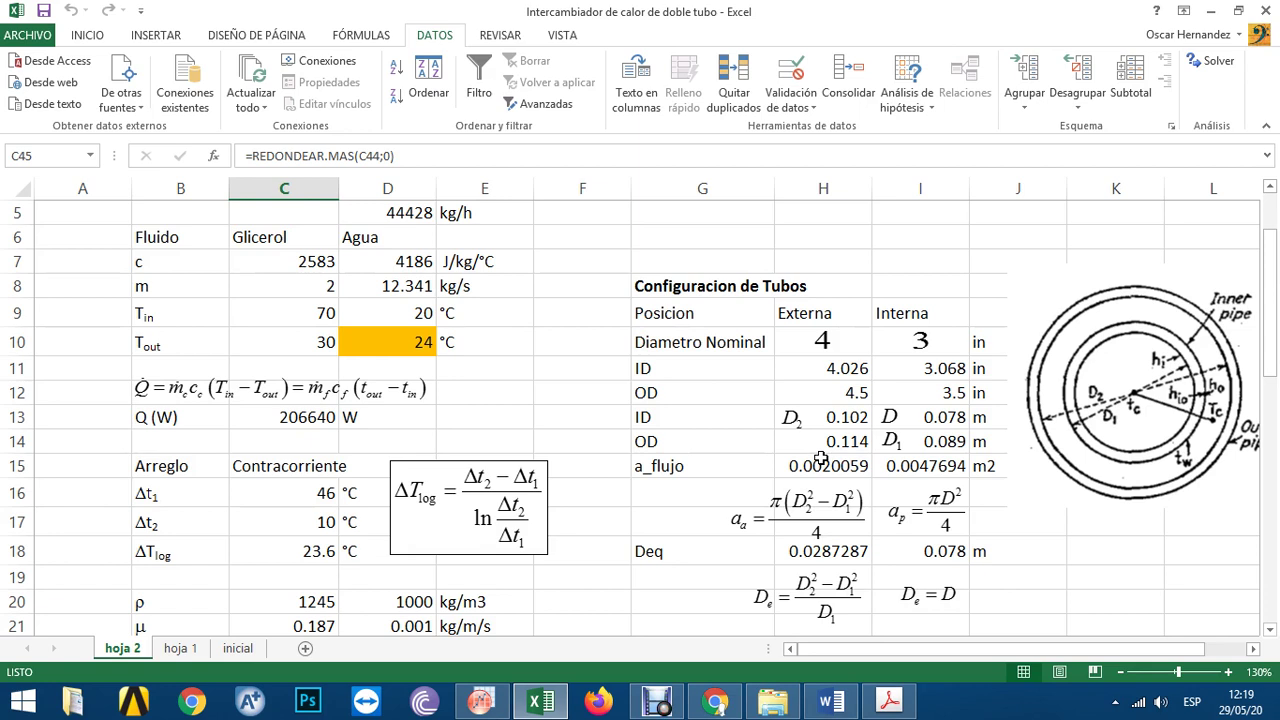
left_click(410, 338)
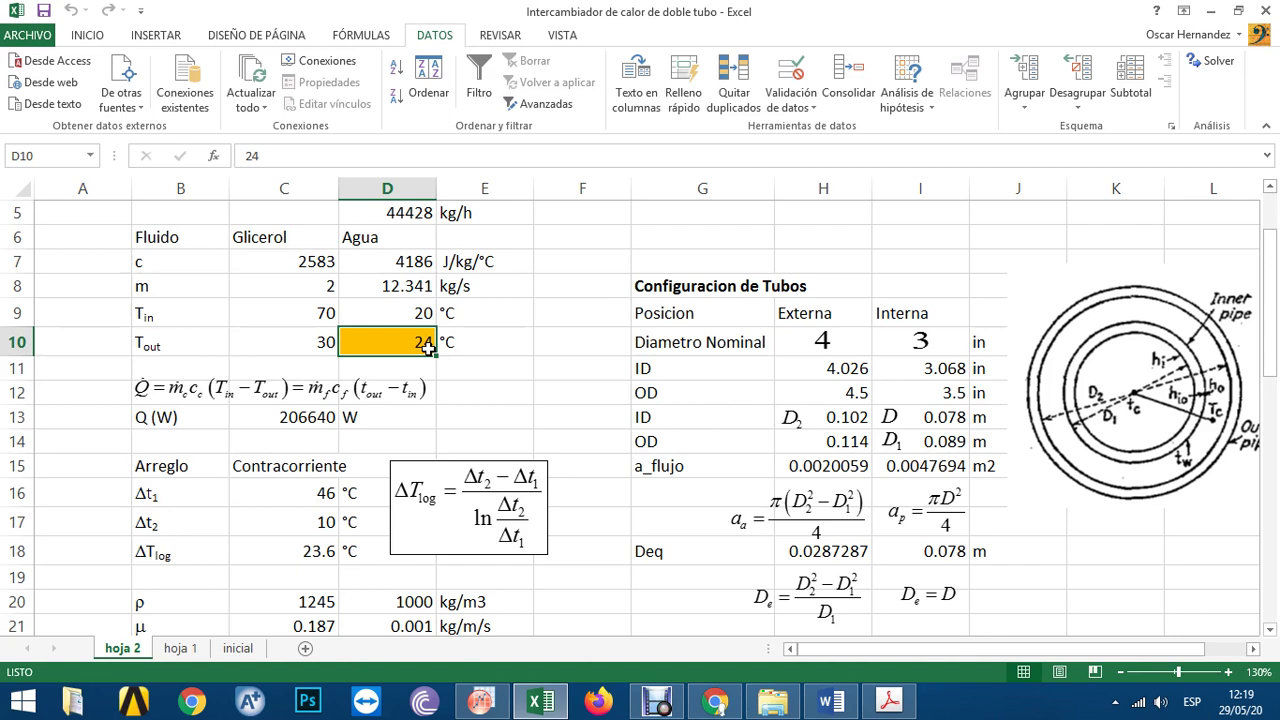
type("30")
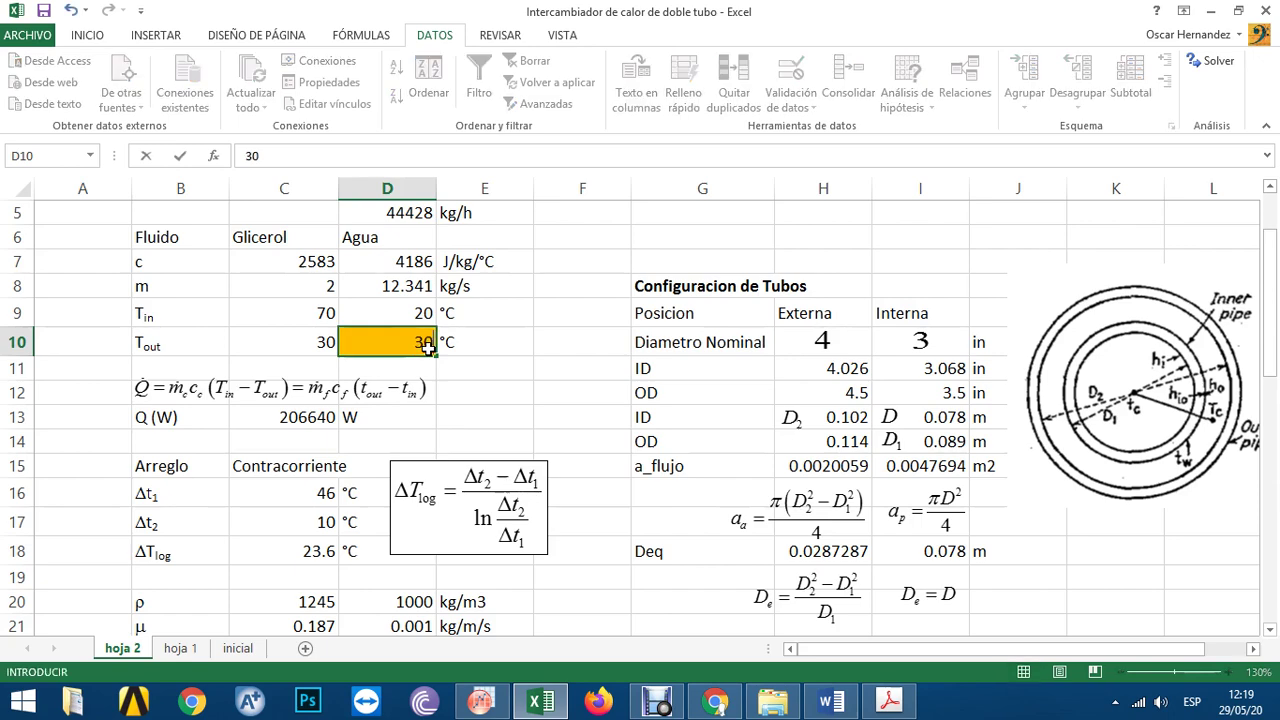
key("Return")
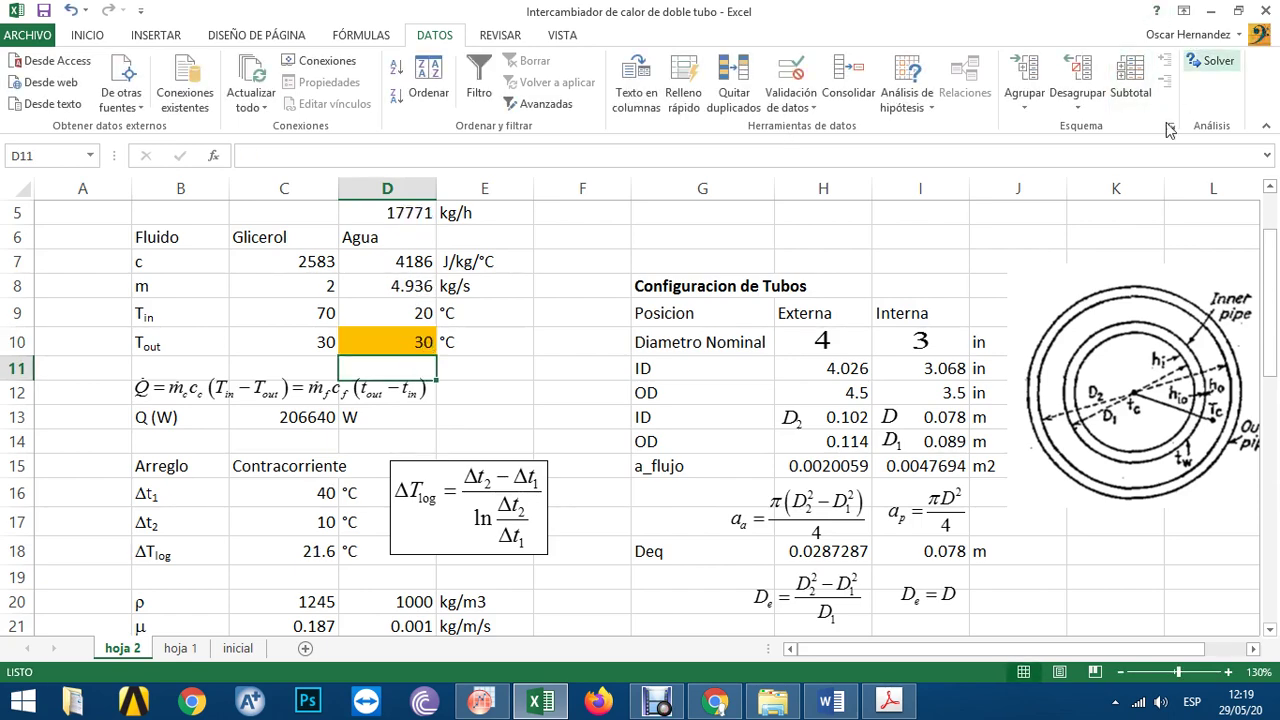
- Run Solver for the 30 °C case, keep its solution, and check the total length in C46
left_click(1210, 62)
left_click(690, 534)
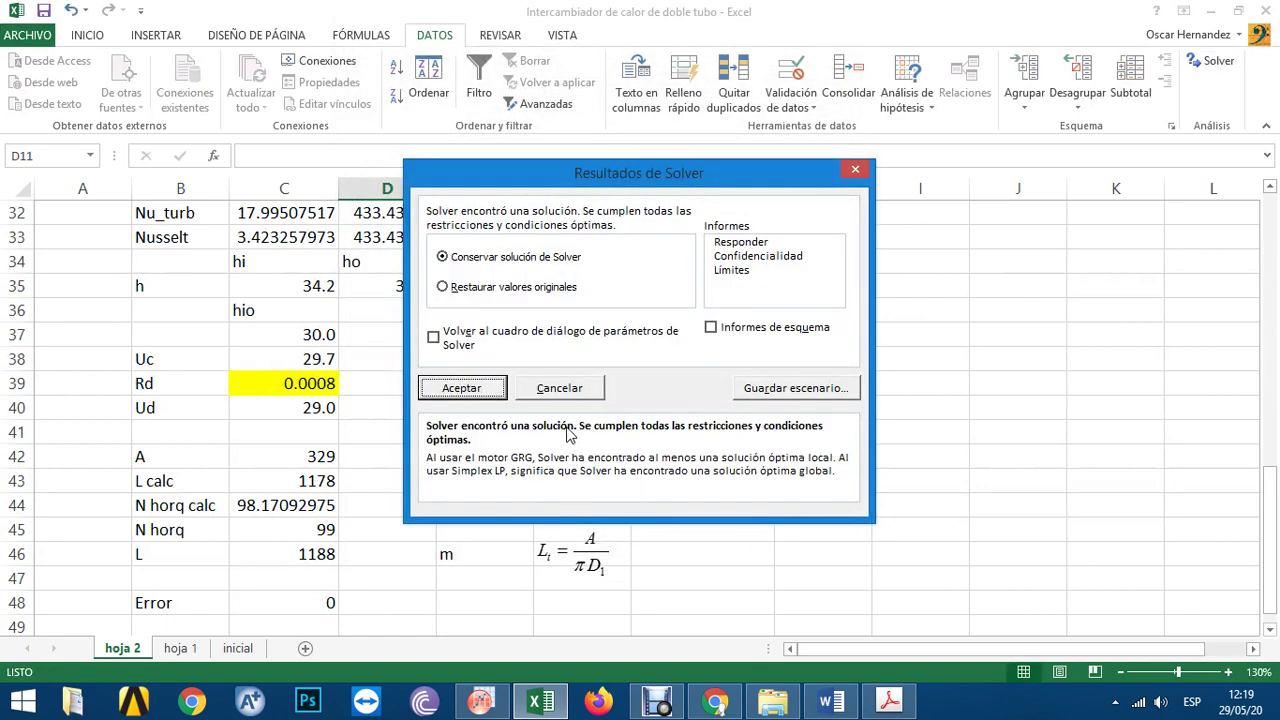
left_click(486, 392)
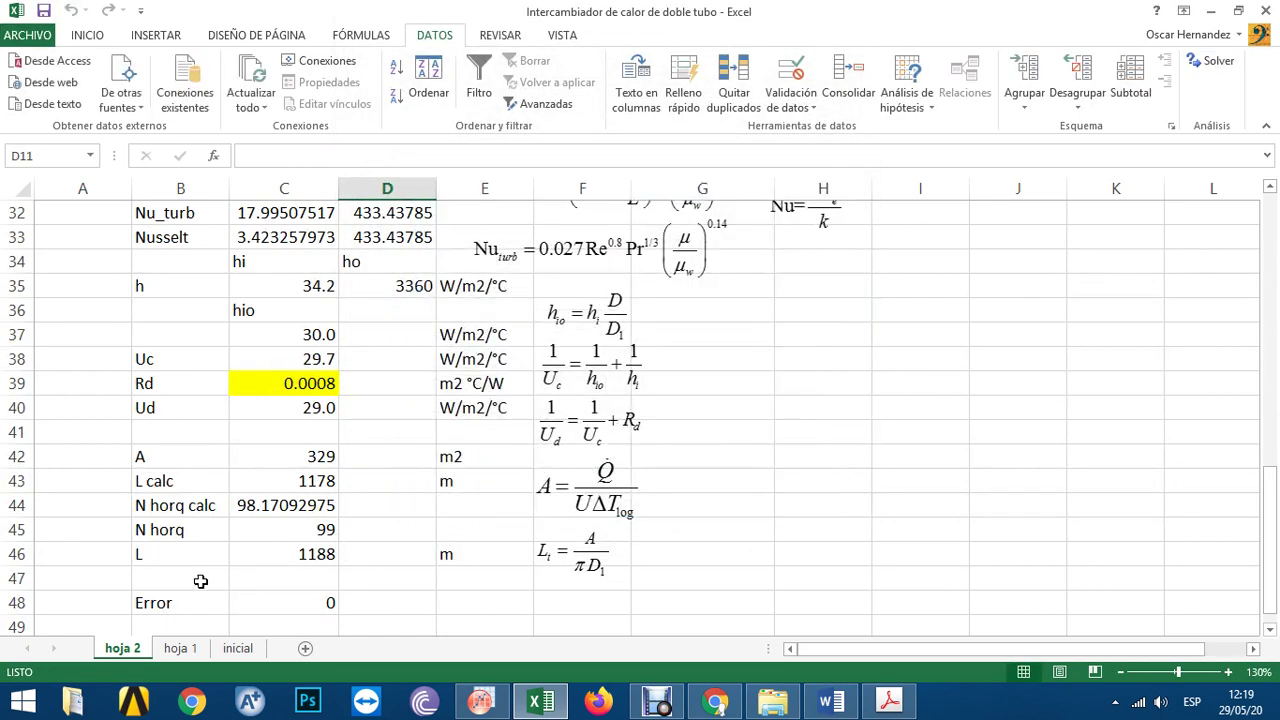
left_click(280, 558)
- Review the exchanger's flow, temperature and tube data, the heat-transfer calculations, and the friction and pressure-drop formulas below the error row
scroll(297, 453, "up", 7)
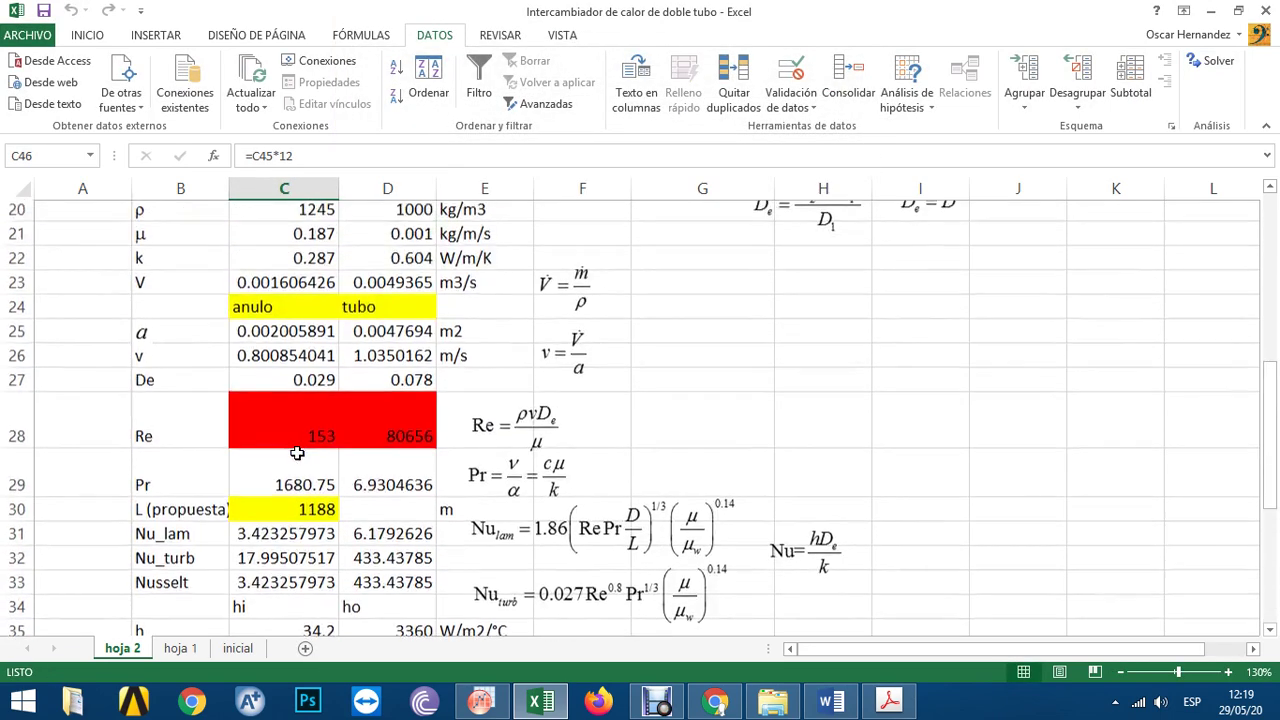
scroll(297, 453, "up", 2)
scroll(700, 450, "down", 1)
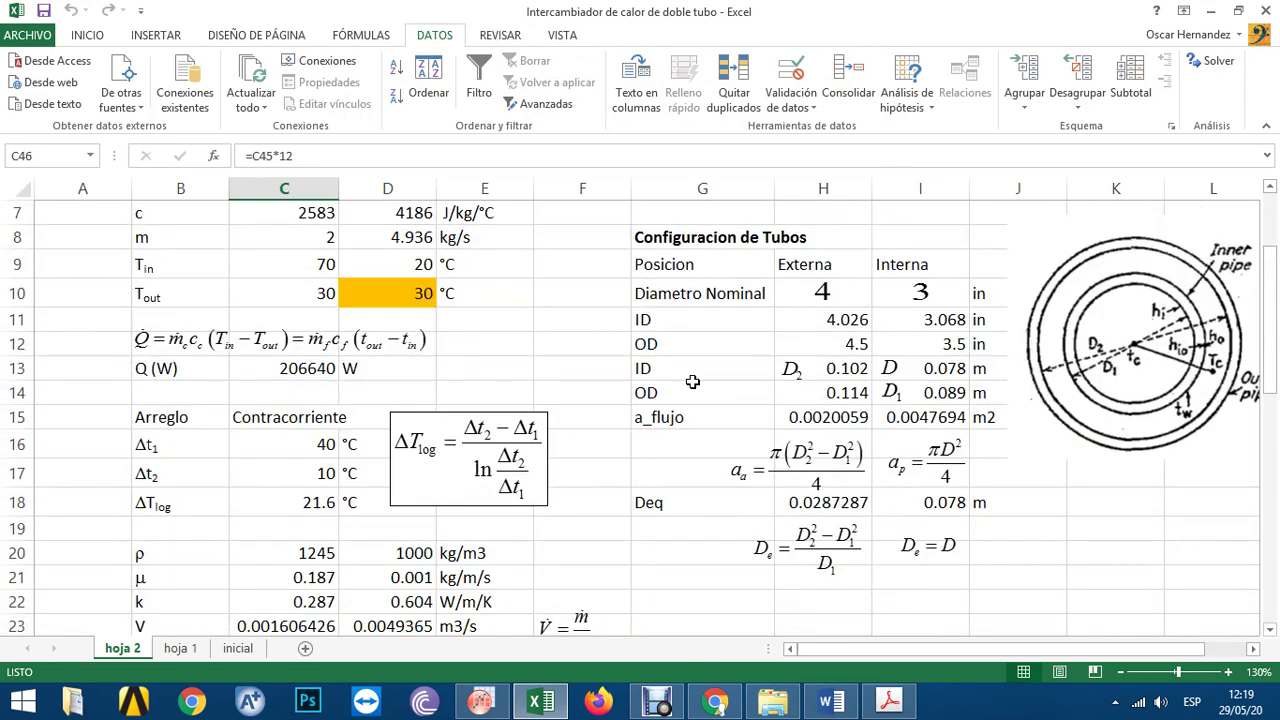
scroll(545, 360, "up", 1)
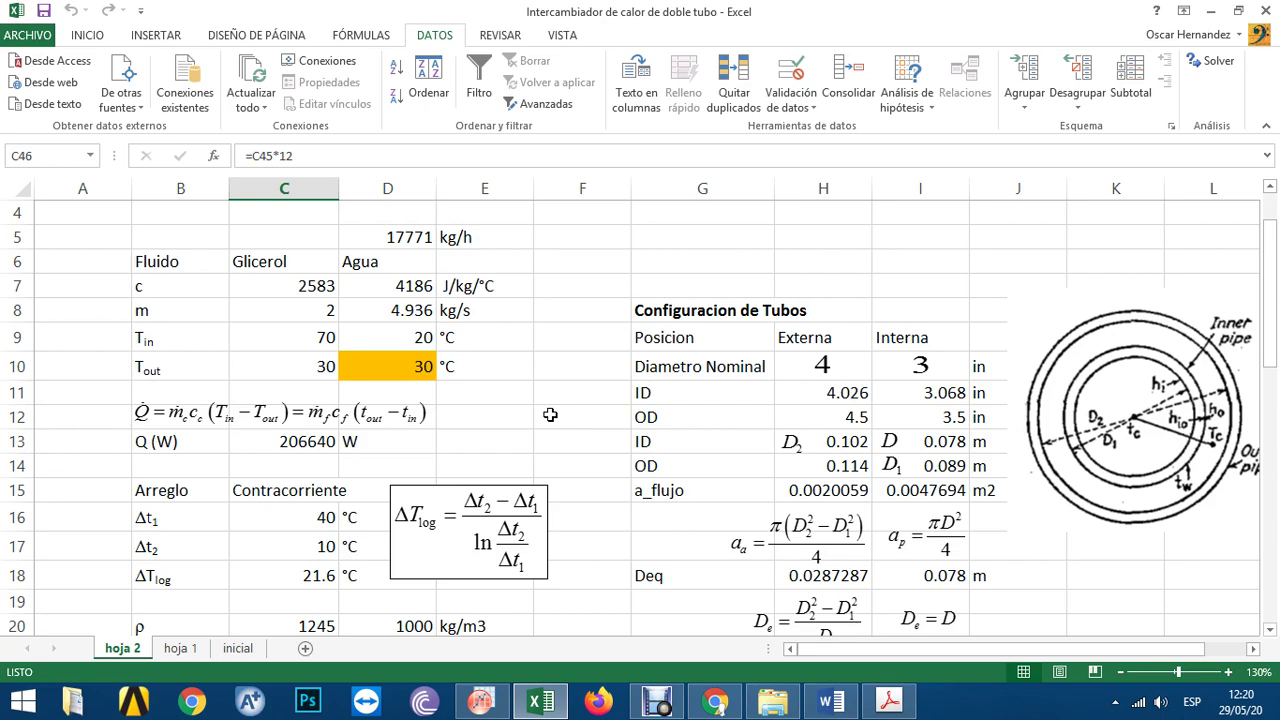
scroll(545, 410, "down", 11)
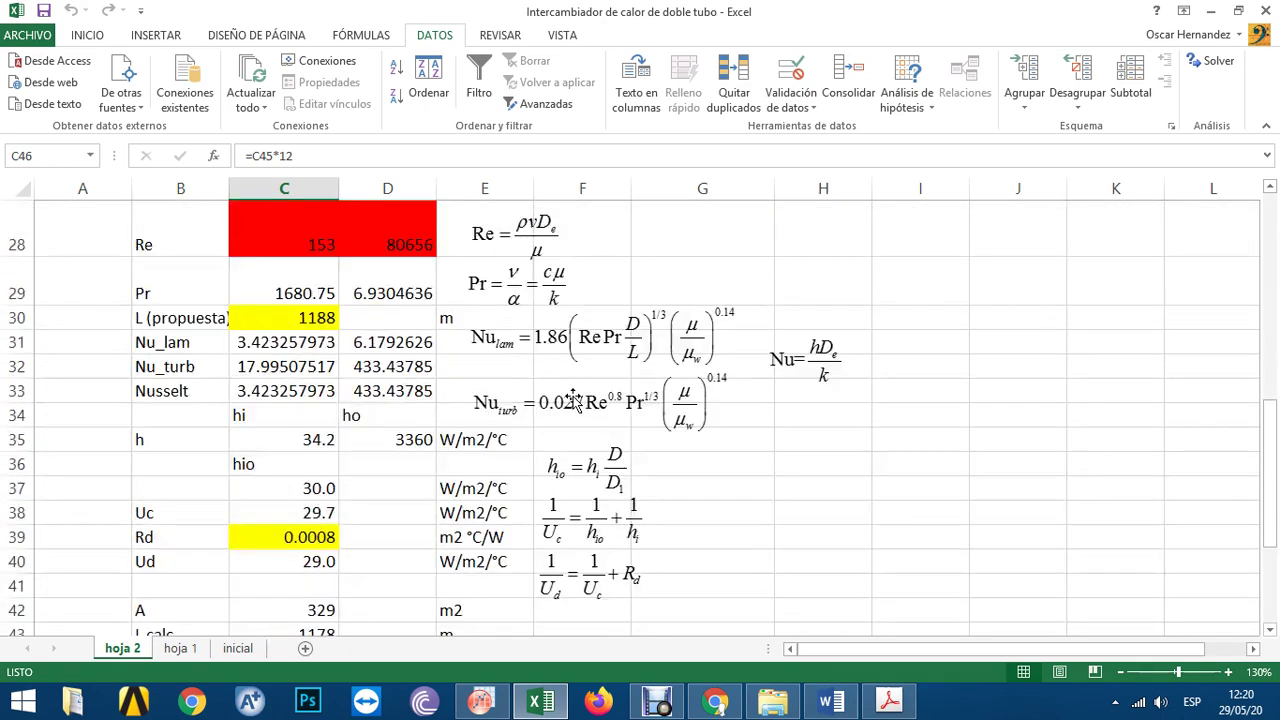
scroll(320, 540, "down", 3)
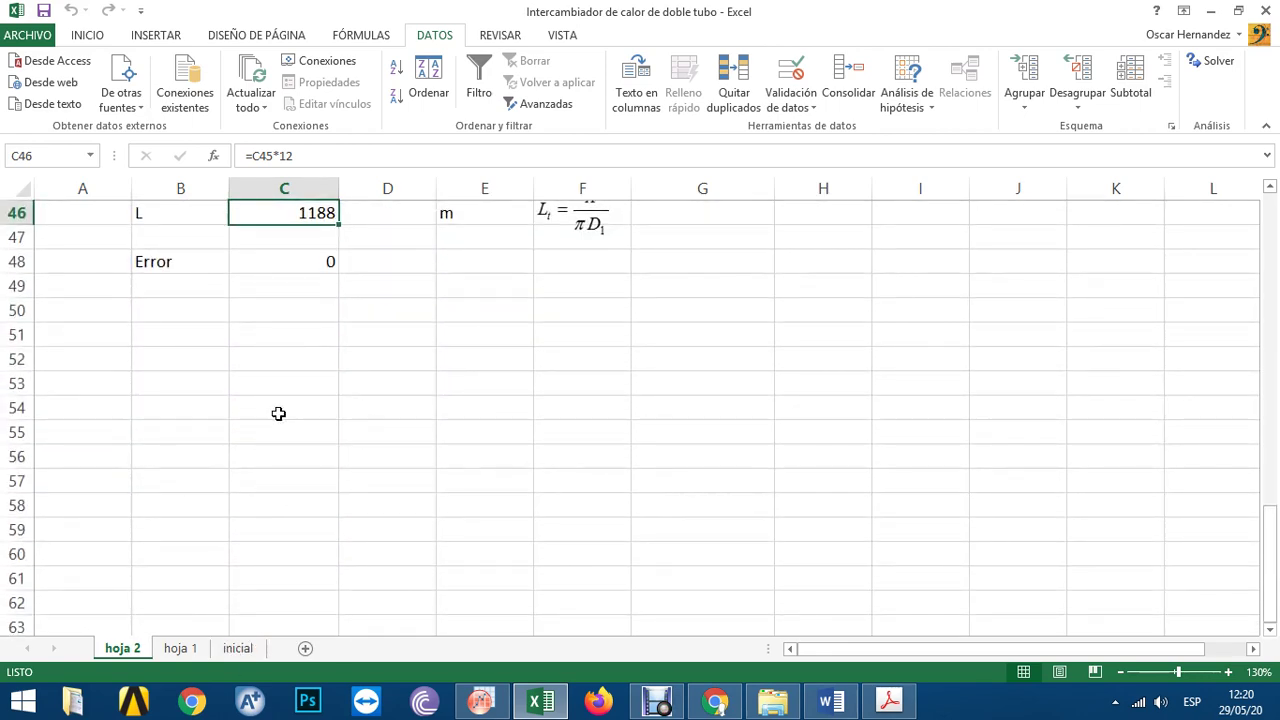
scroll(280, 418, "down", 1)
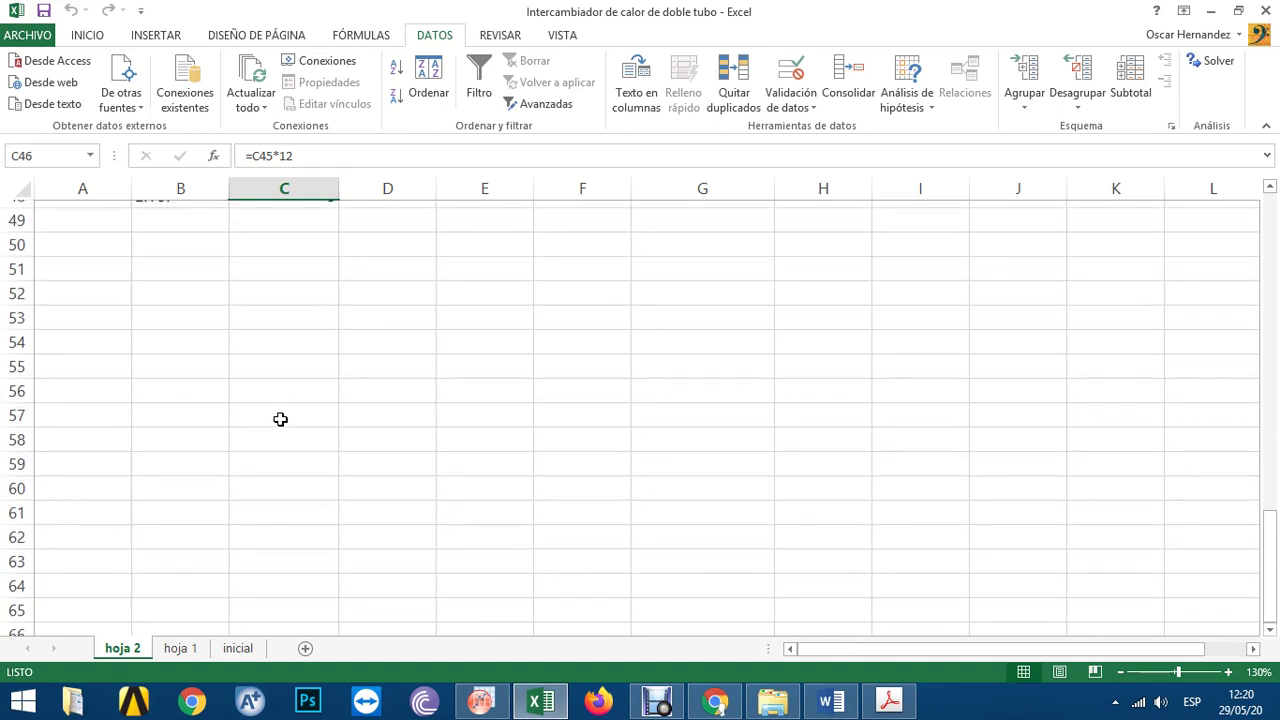
scroll(280, 419, "up", 1)
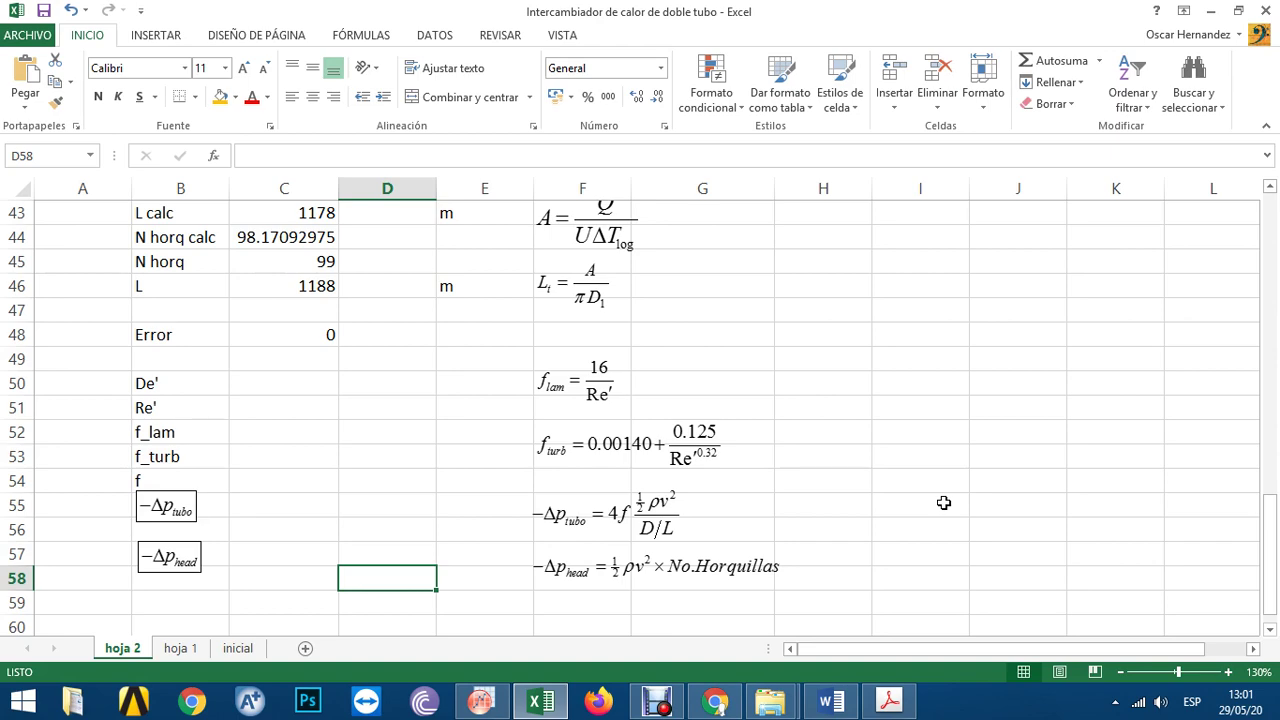
scroll(943, 503, "up", 11)
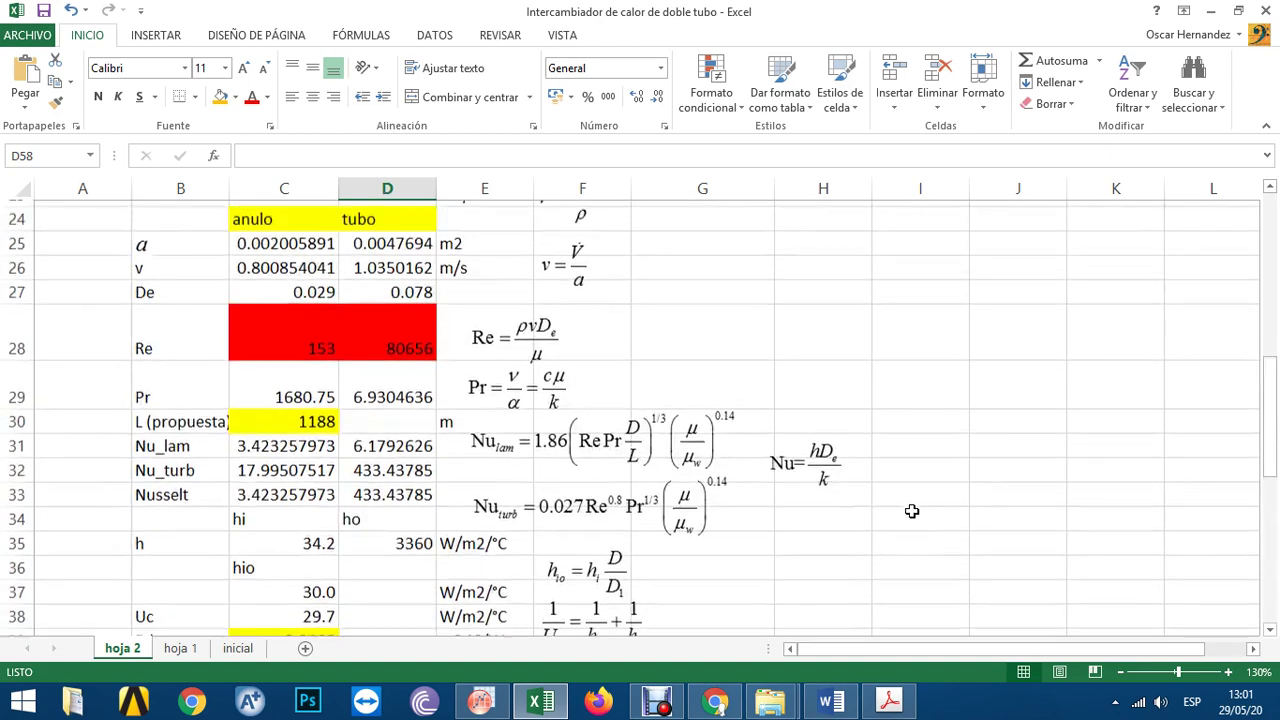
- Calculate the annulus equivalent diameter Deq' in H21 as D2 minus D1 with the formula =H13-I14
scroll(905, 525, "down", 1)
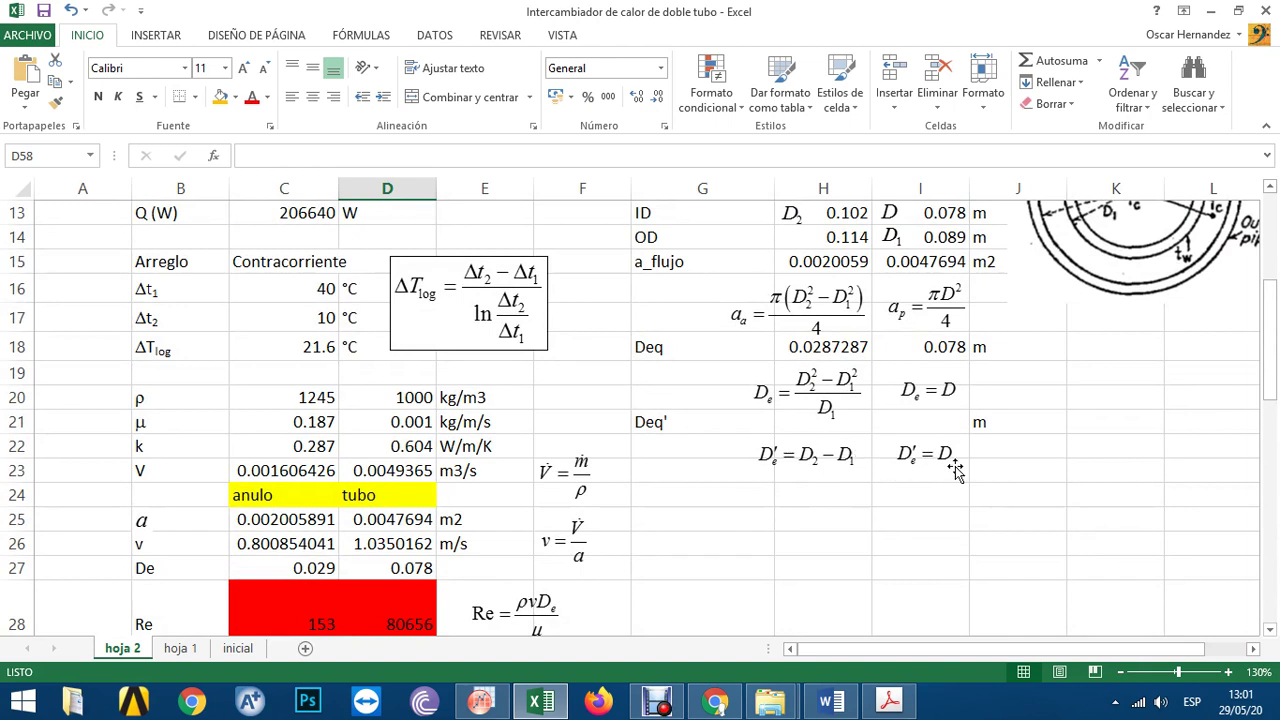
left_click(836, 442)
left_click(837, 420)
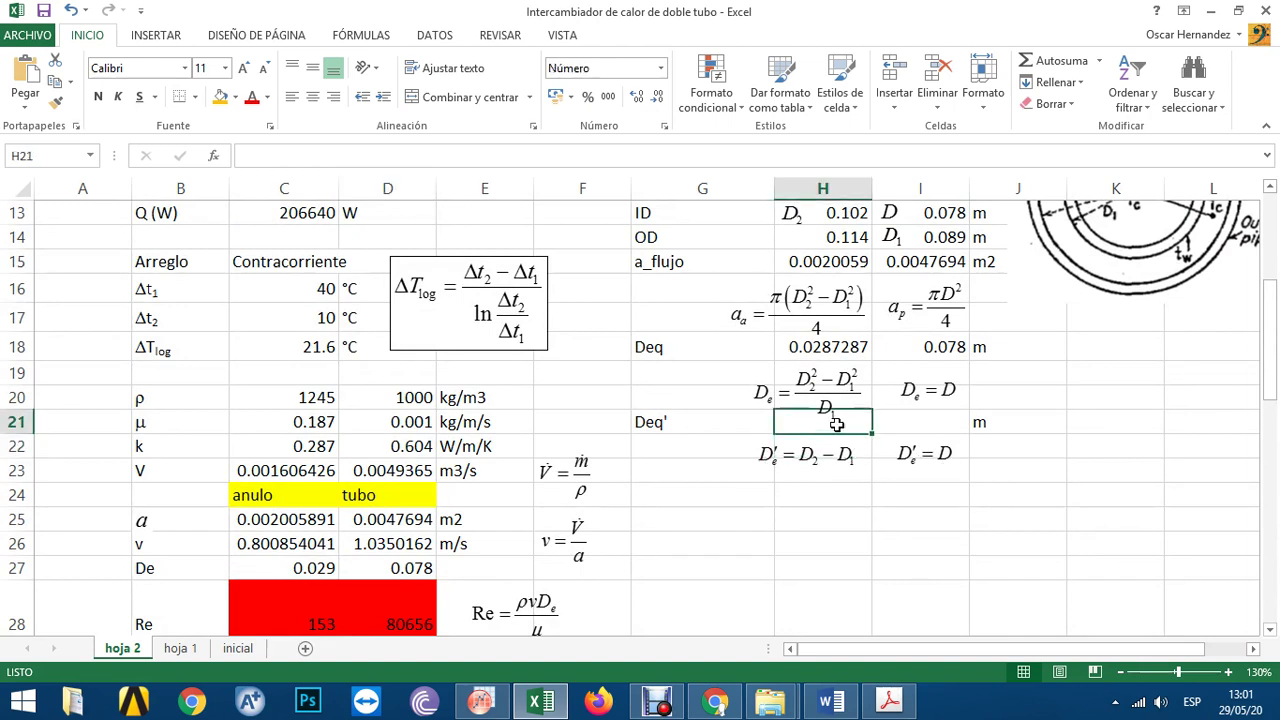
type("=")
scroll(840, 418, "up", 1)
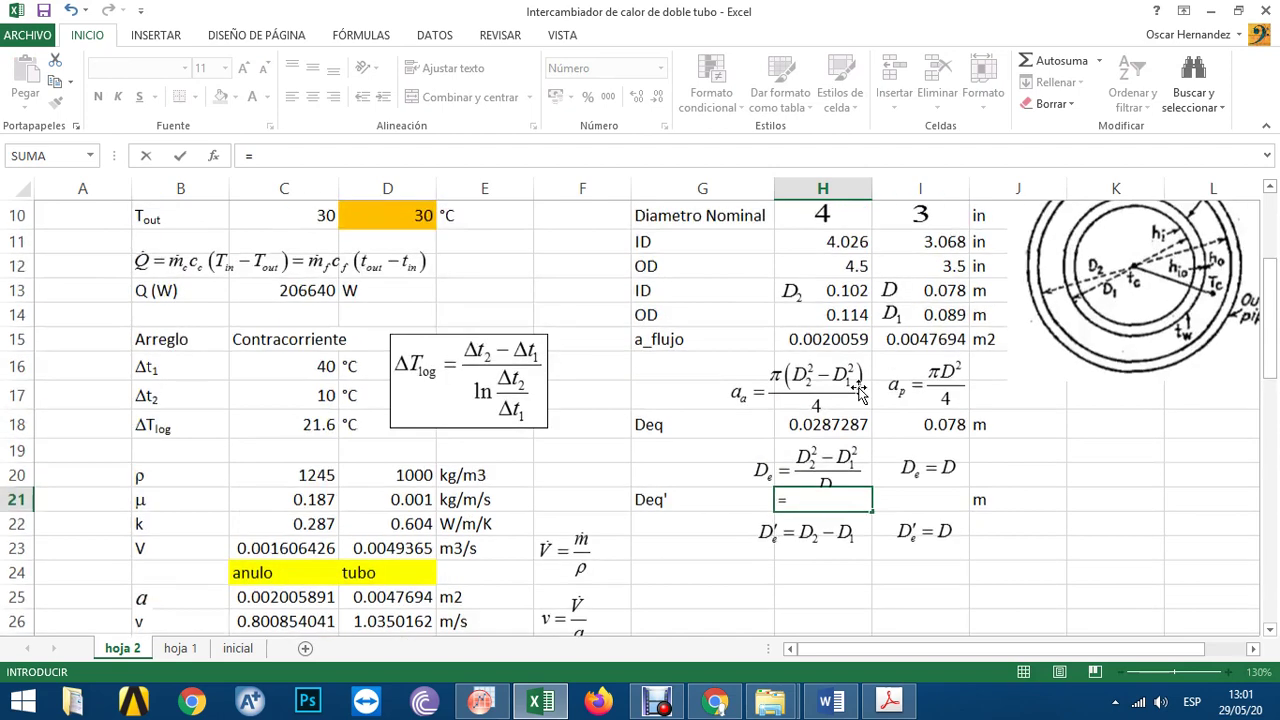
left_click(848, 289)
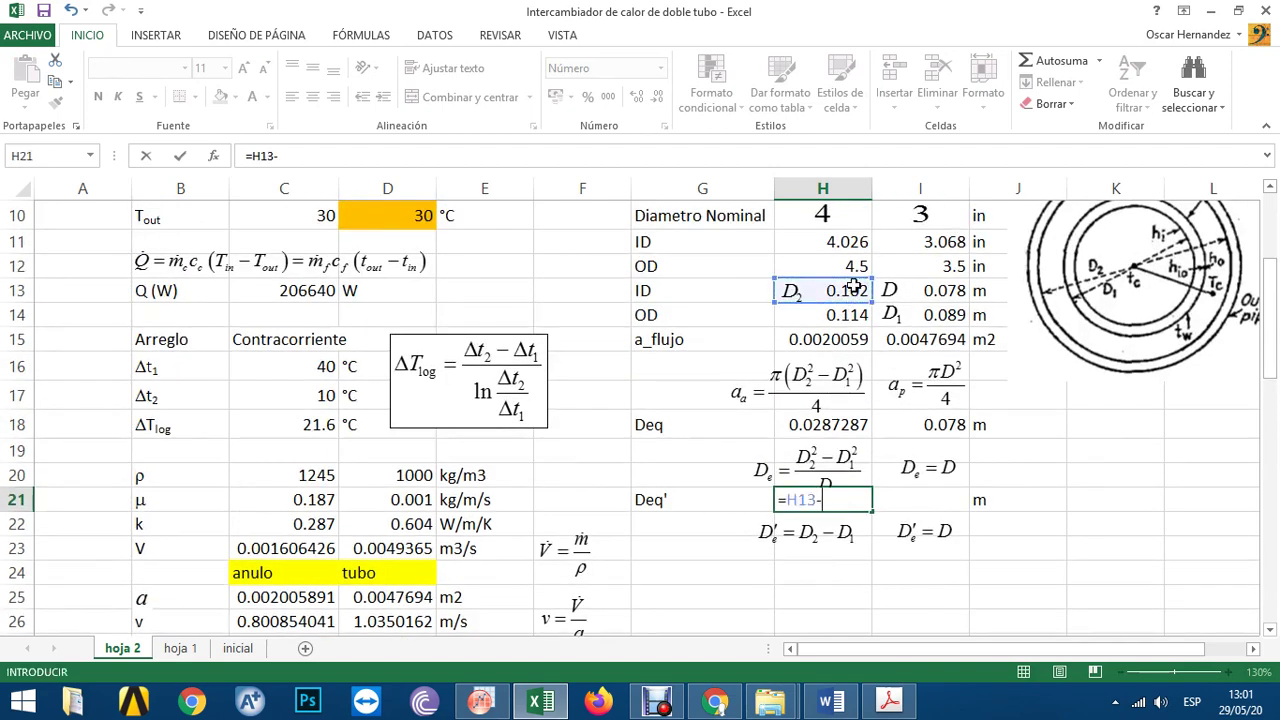
type("-")
left_click(905, 316)
key("ctrl+Return")
- Set the inner tube's Deq' in I21 equal to its inside diameter D in metres with =I13
key("Right")
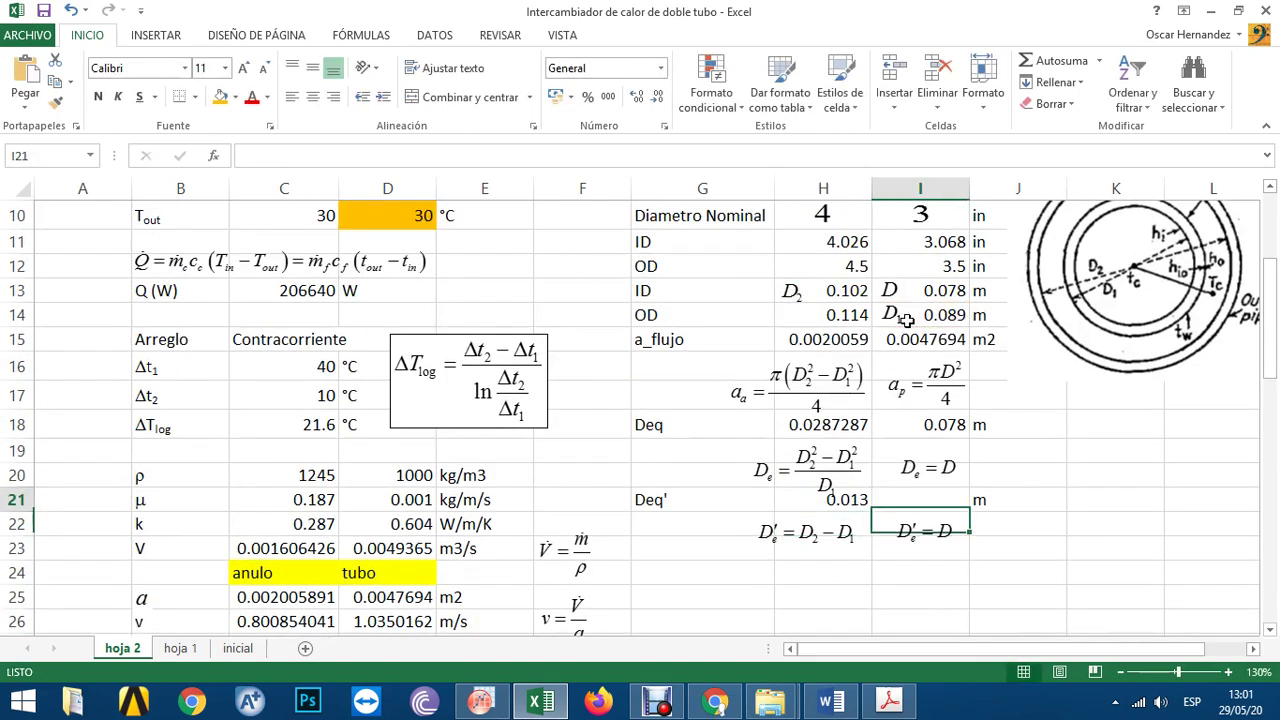
type("=")
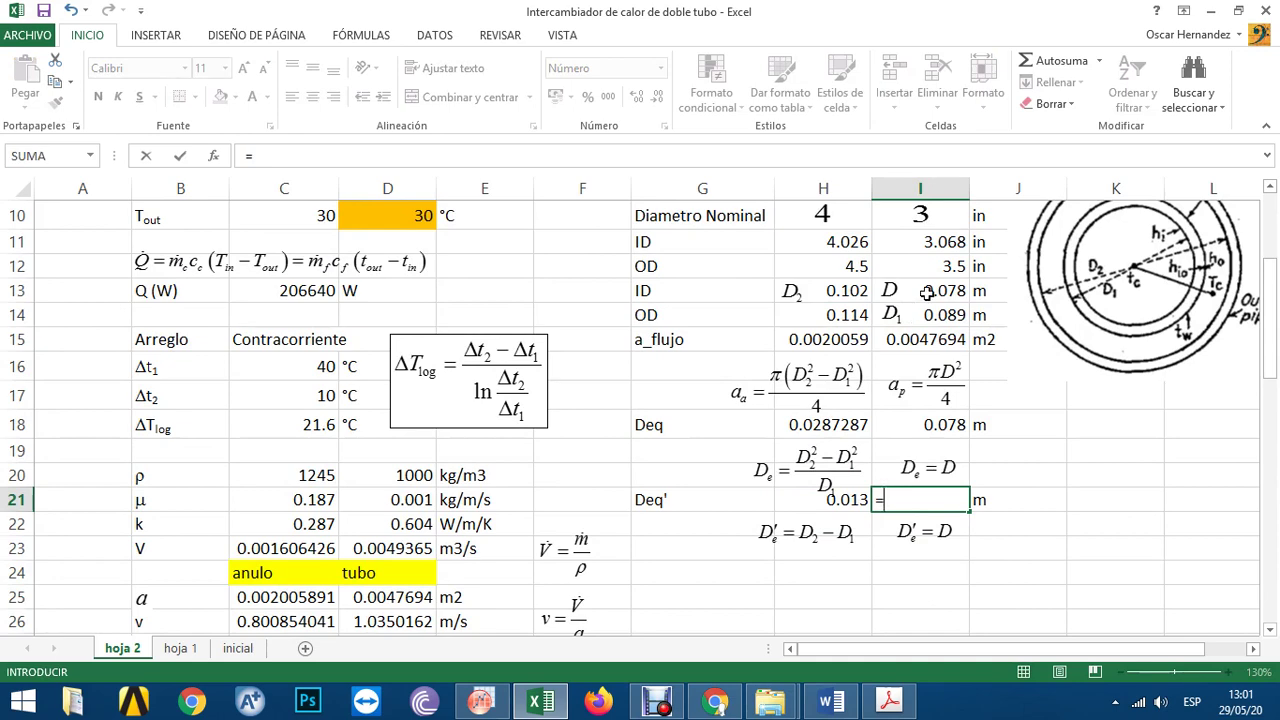
left_click(925, 293)
key("Return")
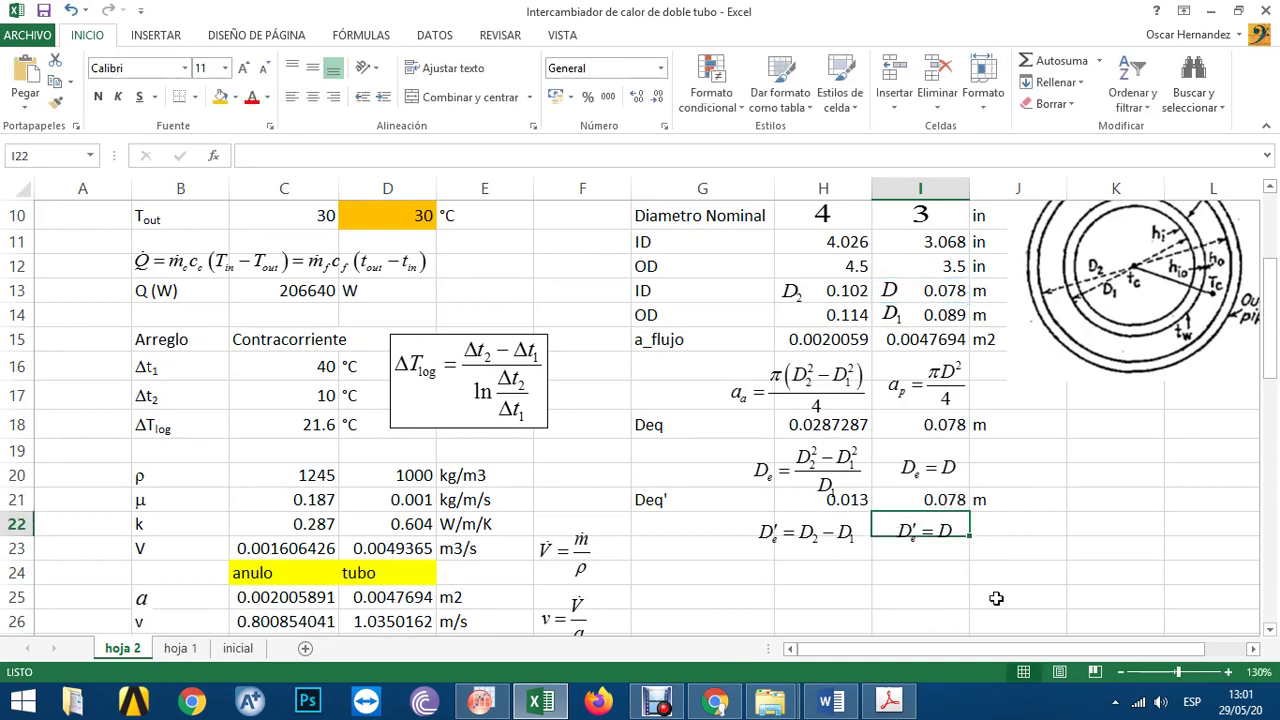
- Link the annulus De' in C50 to the Deq' value in H21
scroll(640, 556, "down", 4)
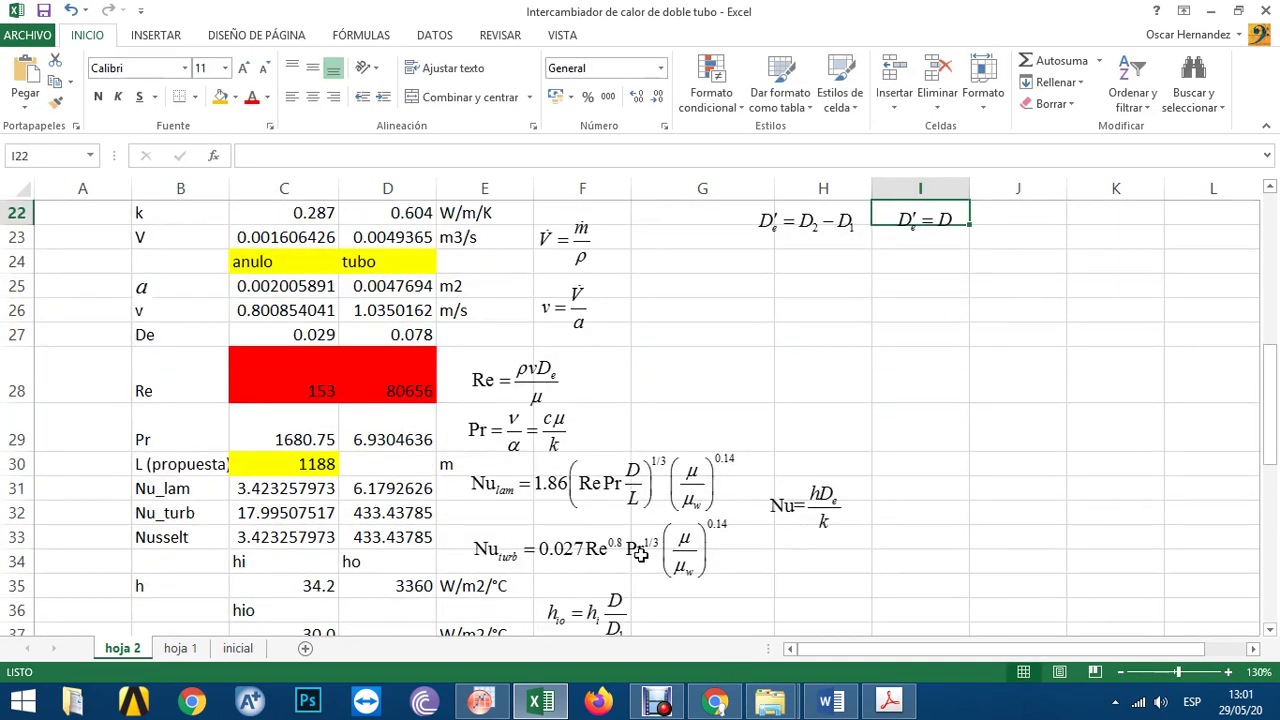
scroll(640, 556, "down", 6)
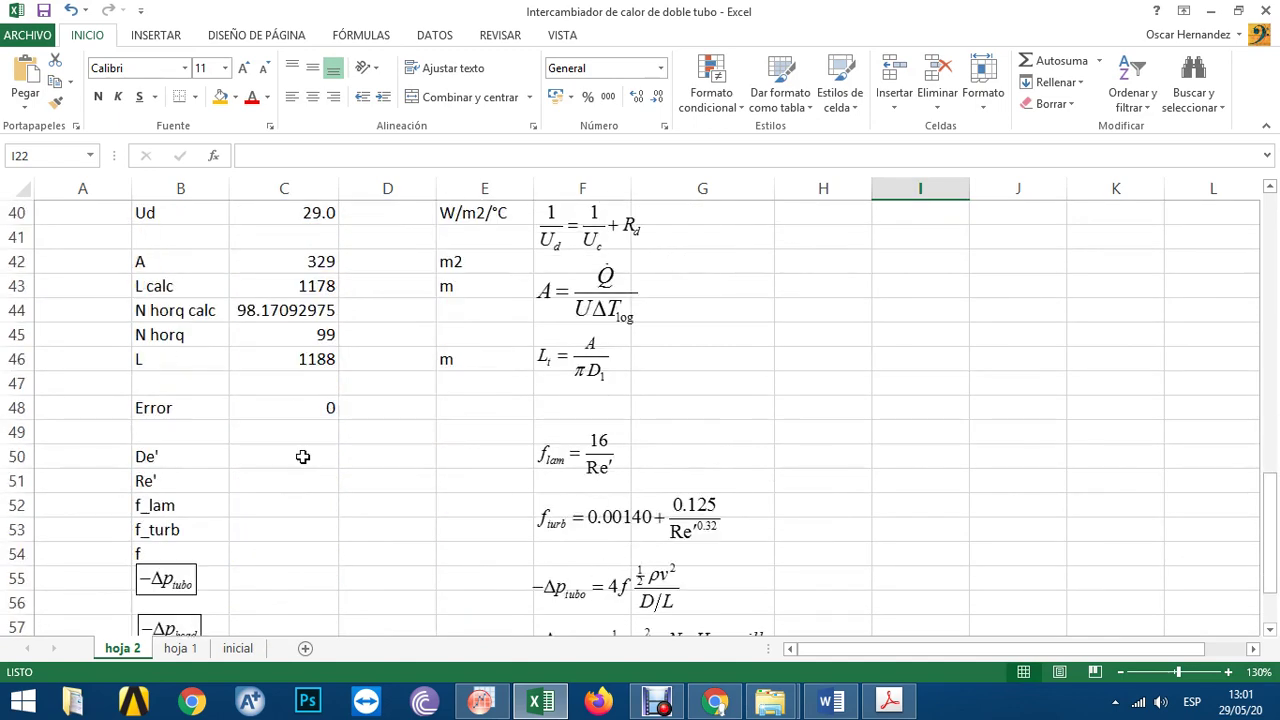
left_click(303, 456)
type("=")
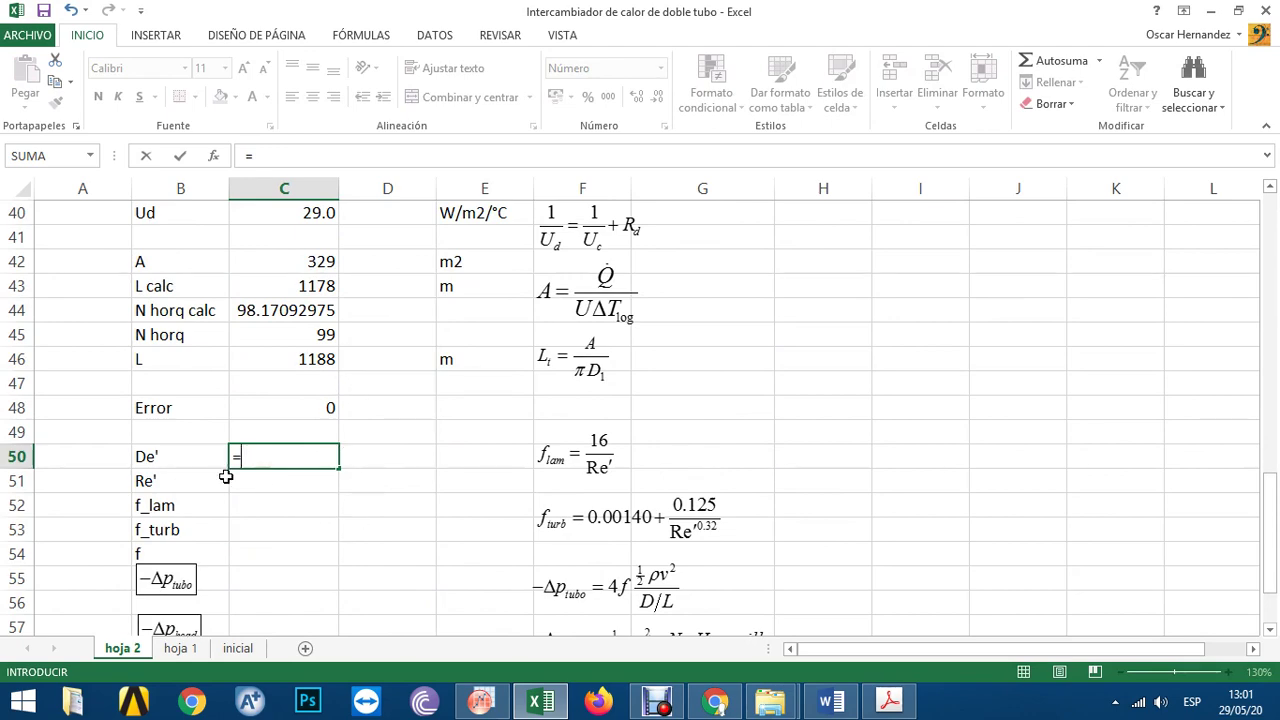
scroll(228, 485, "up", 6)
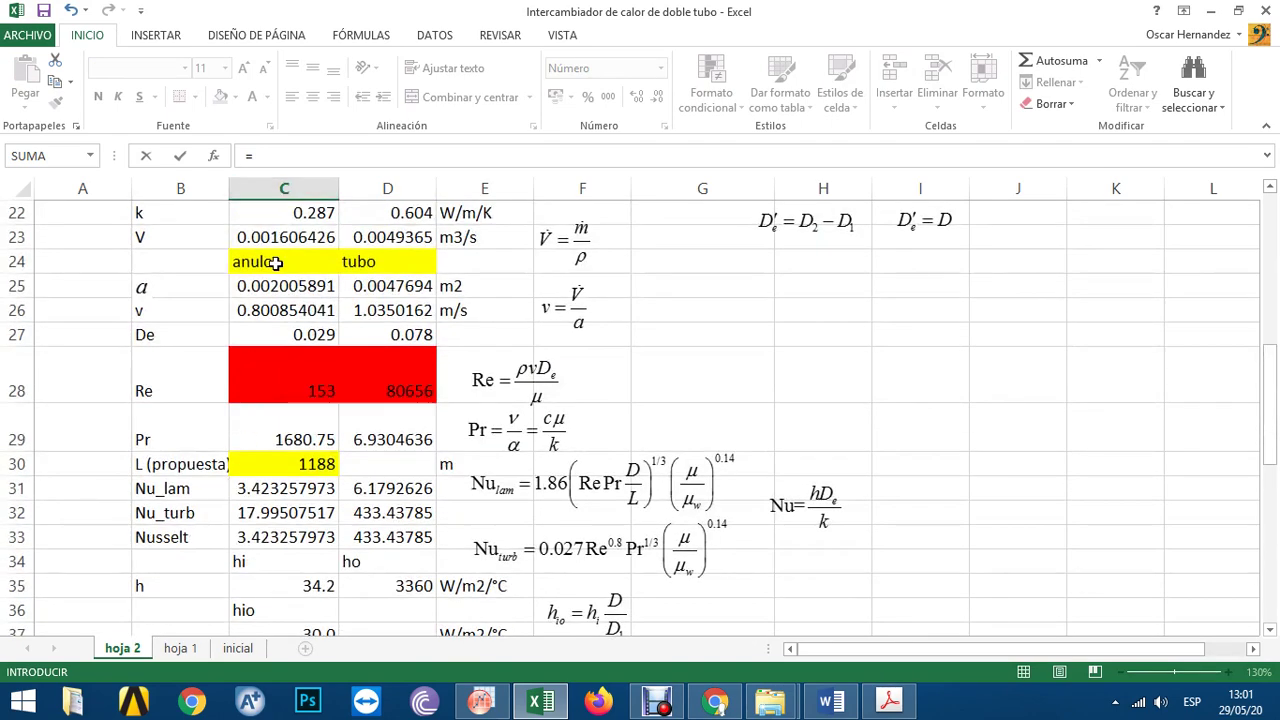
scroll(288, 515, "up", 3)
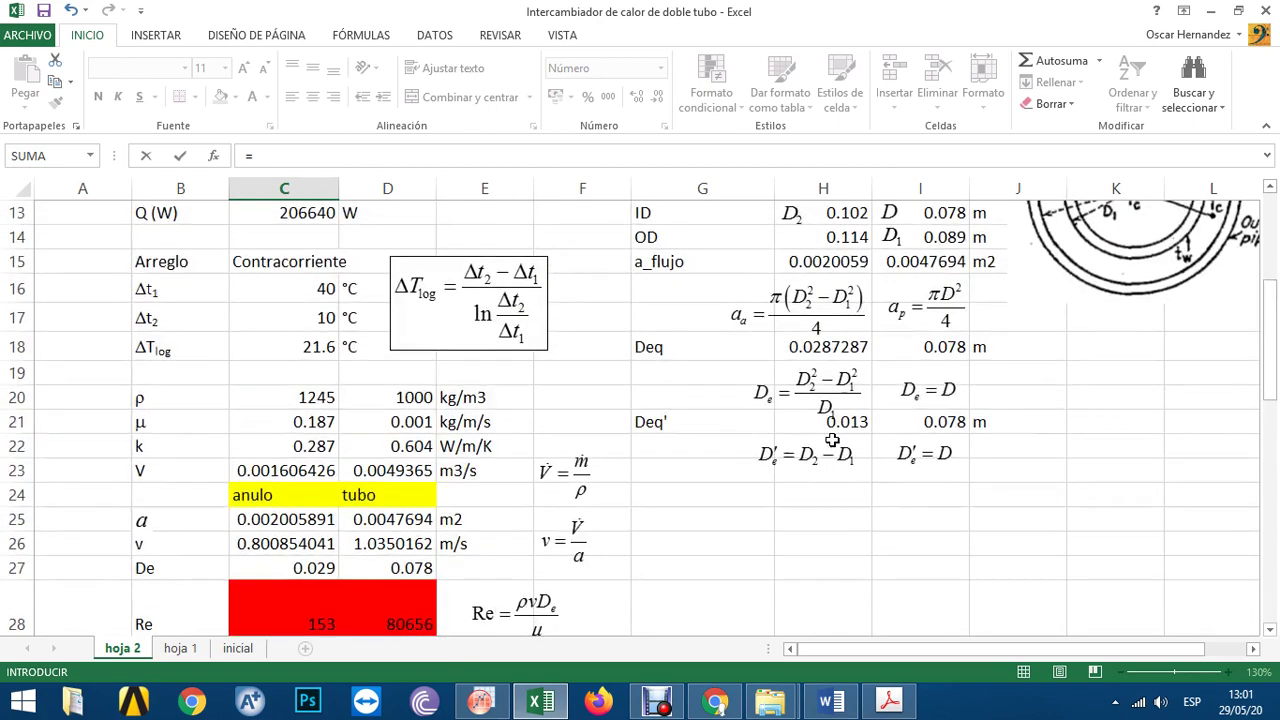
left_click(840, 425)
key("Return")
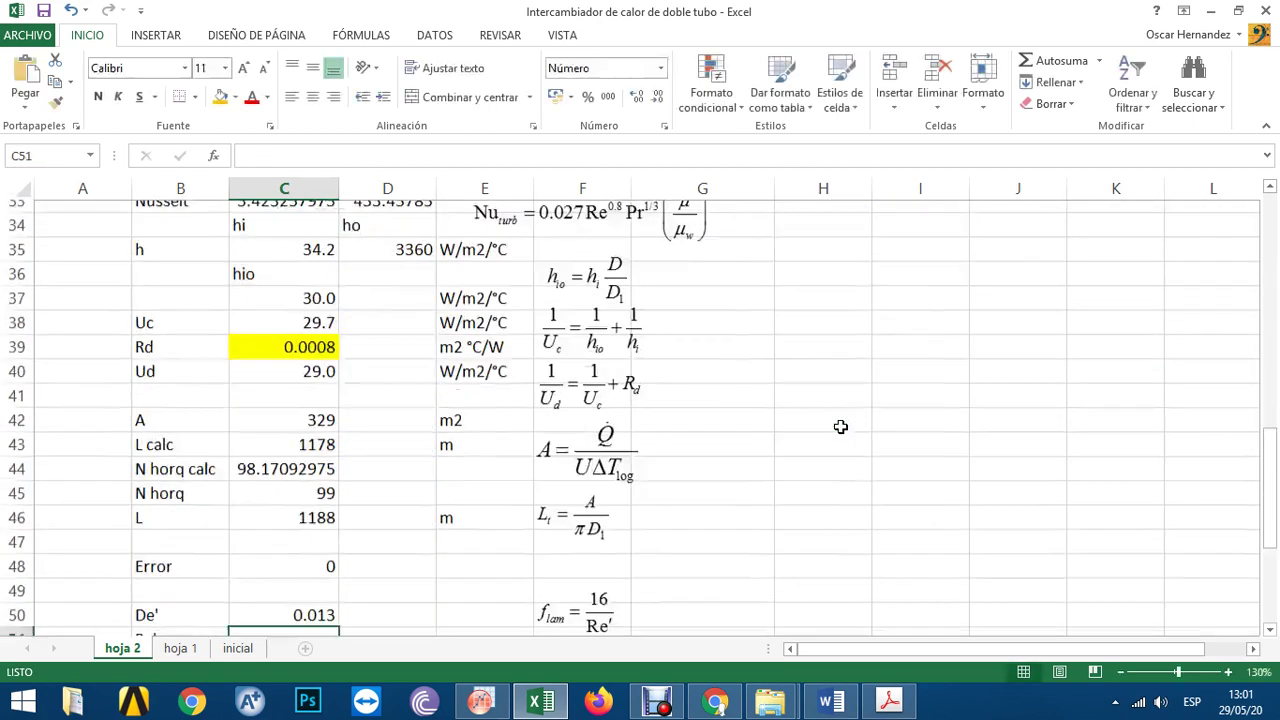
- Fill the De' formula from C50 across to D50 for the tube side
scroll(790, 440, "down", 1)
left_click(314, 514)
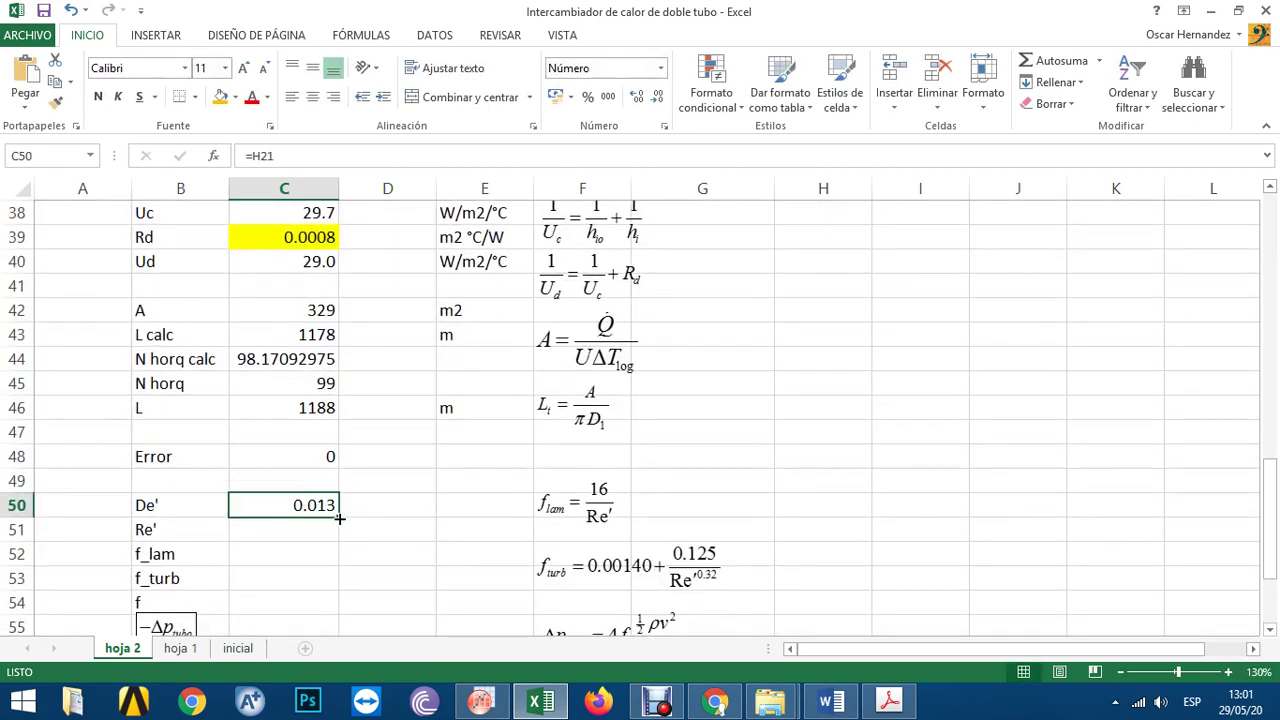
left_click_drag(338, 517, 420, 511)
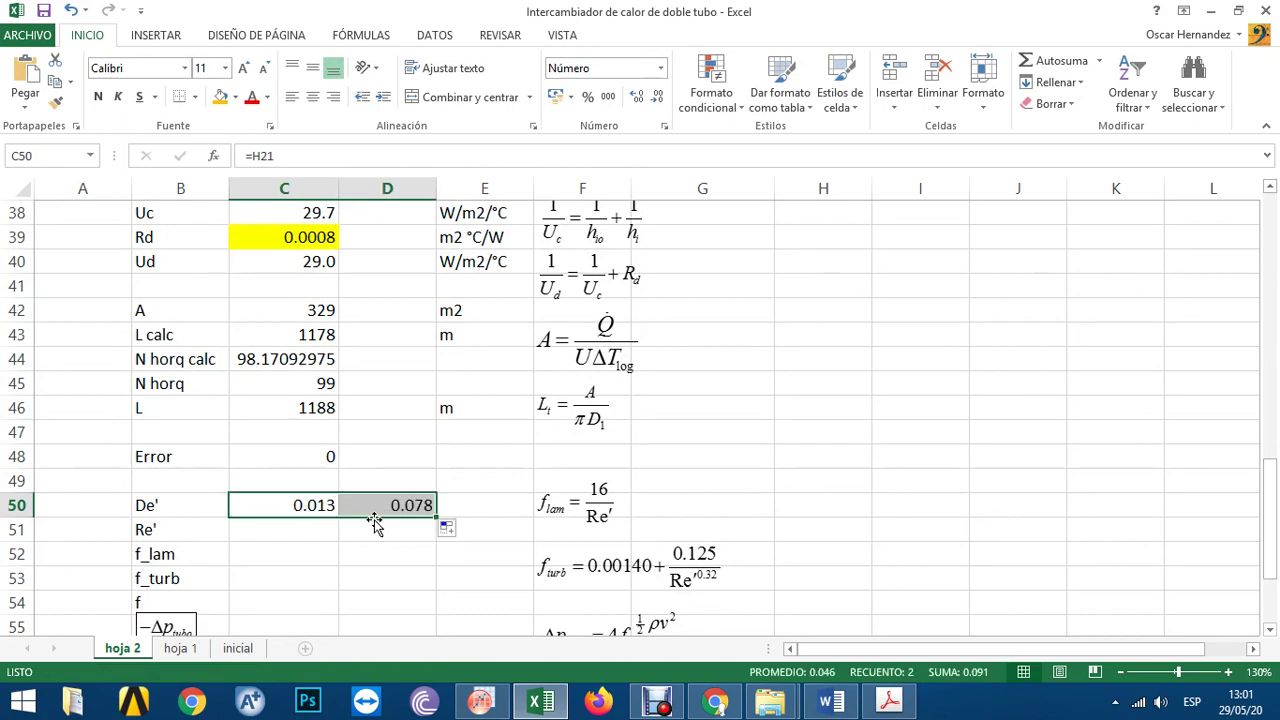
- Calculate the annulus Reynolds number Re' in C51 from density, velocity, De' and viscosity with =C20*C26*C50/C21
left_click(308, 540)
type("=")
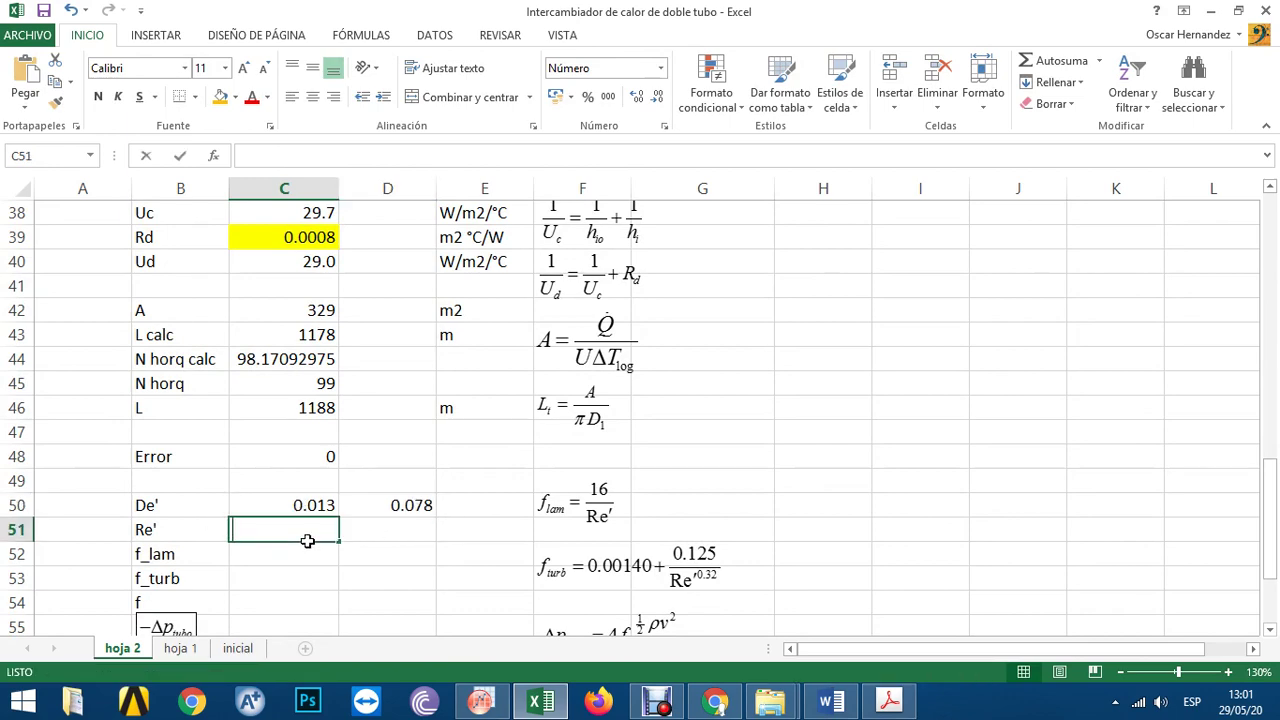
scroll(308, 540, "up", 4)
scroll(308, 540, "up", 3)
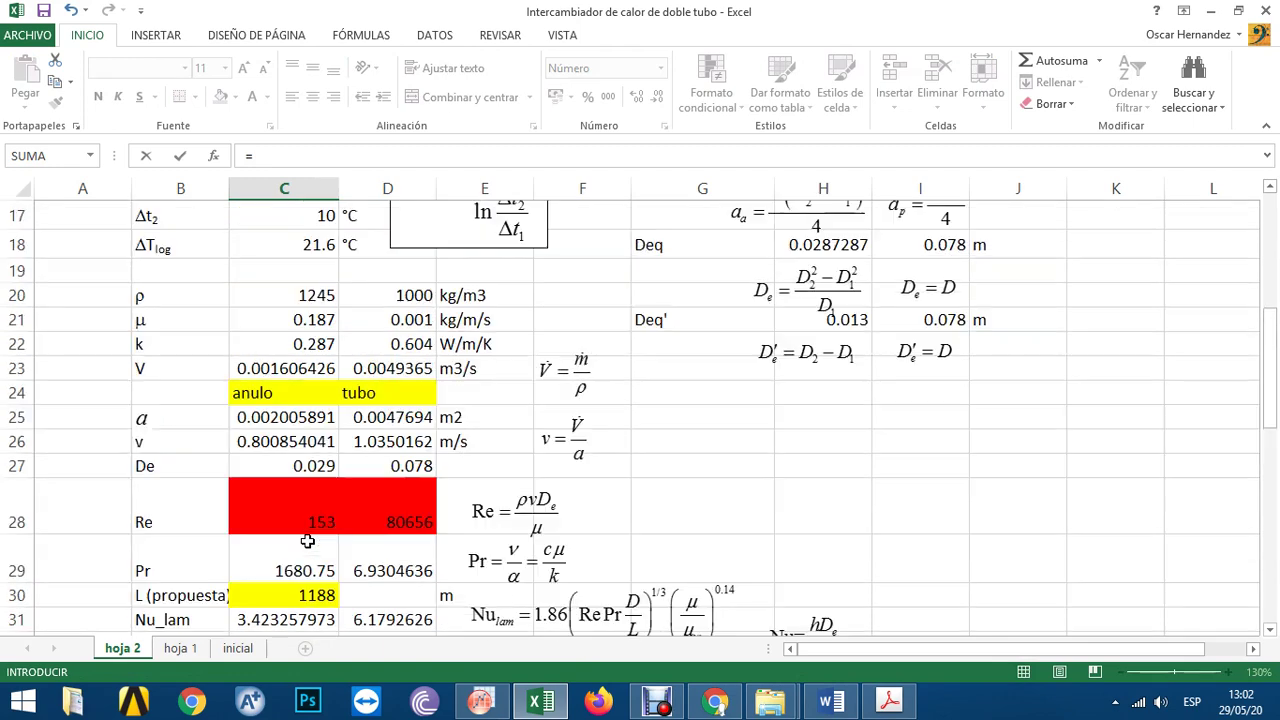
scroll(308, 540, "up", 2)
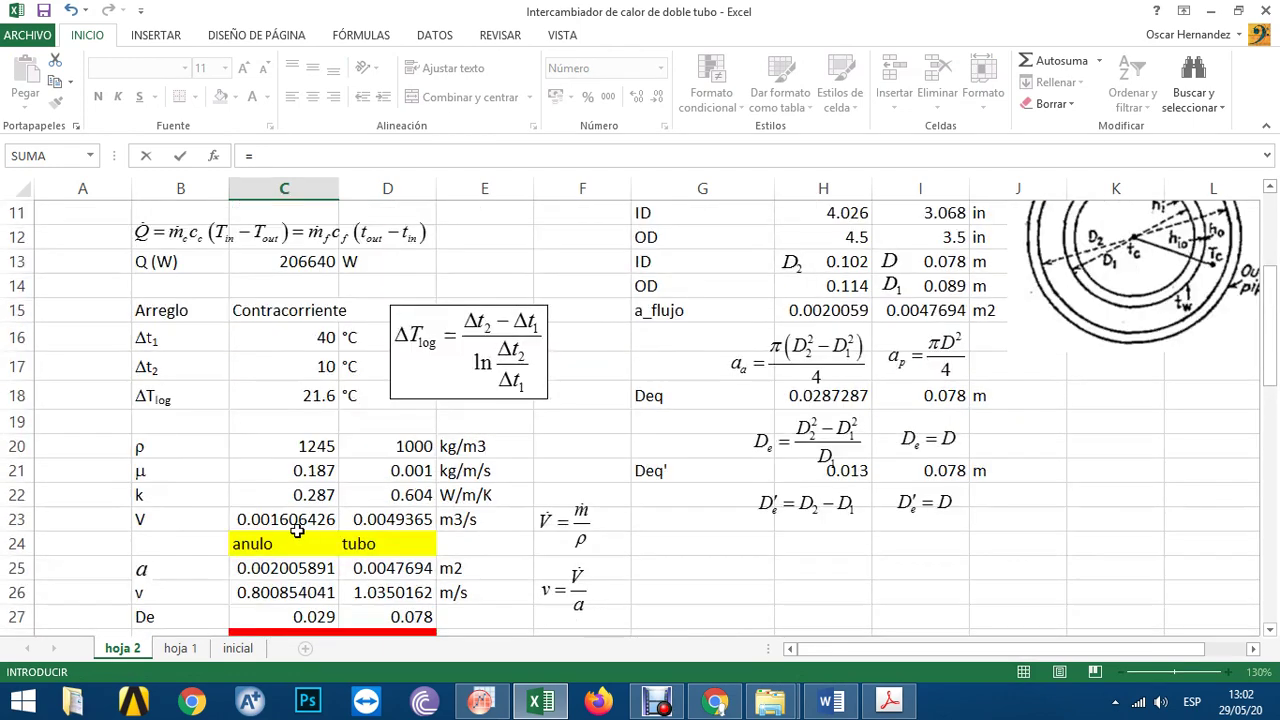
left_click(318, 446)
type("*")
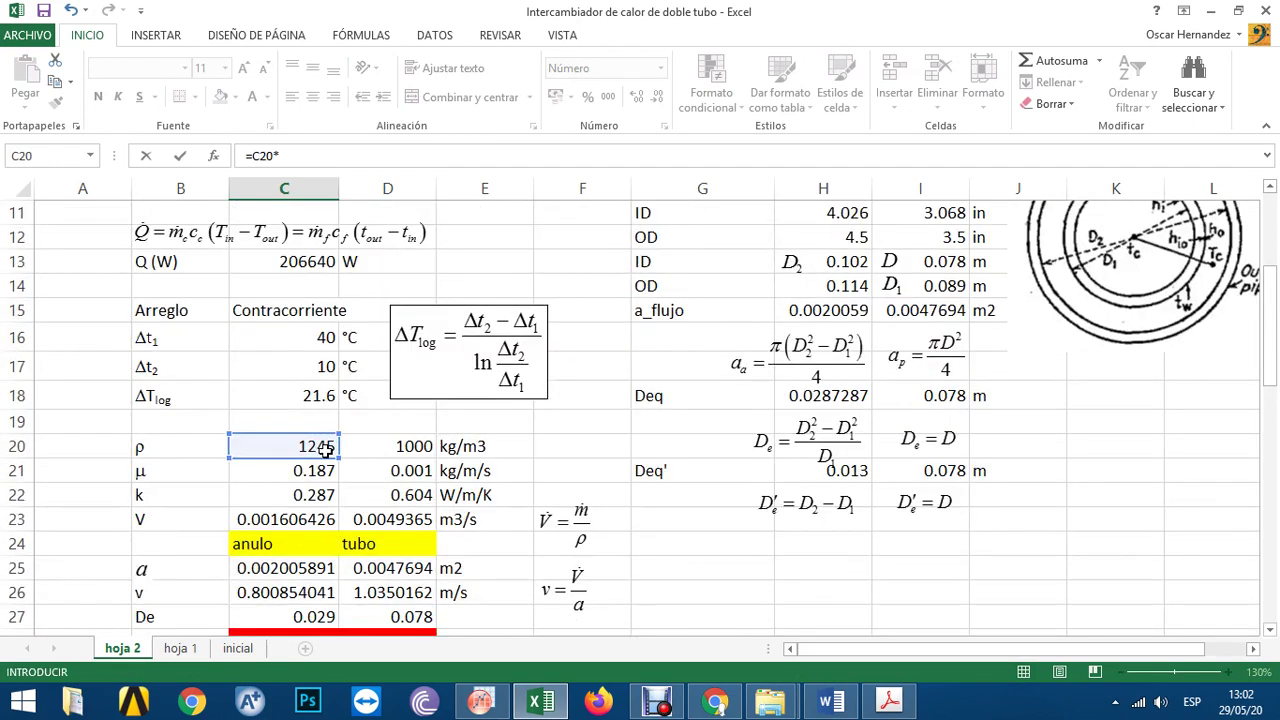
scroll(312, 447, "down", 2)
left_click(306, 446)
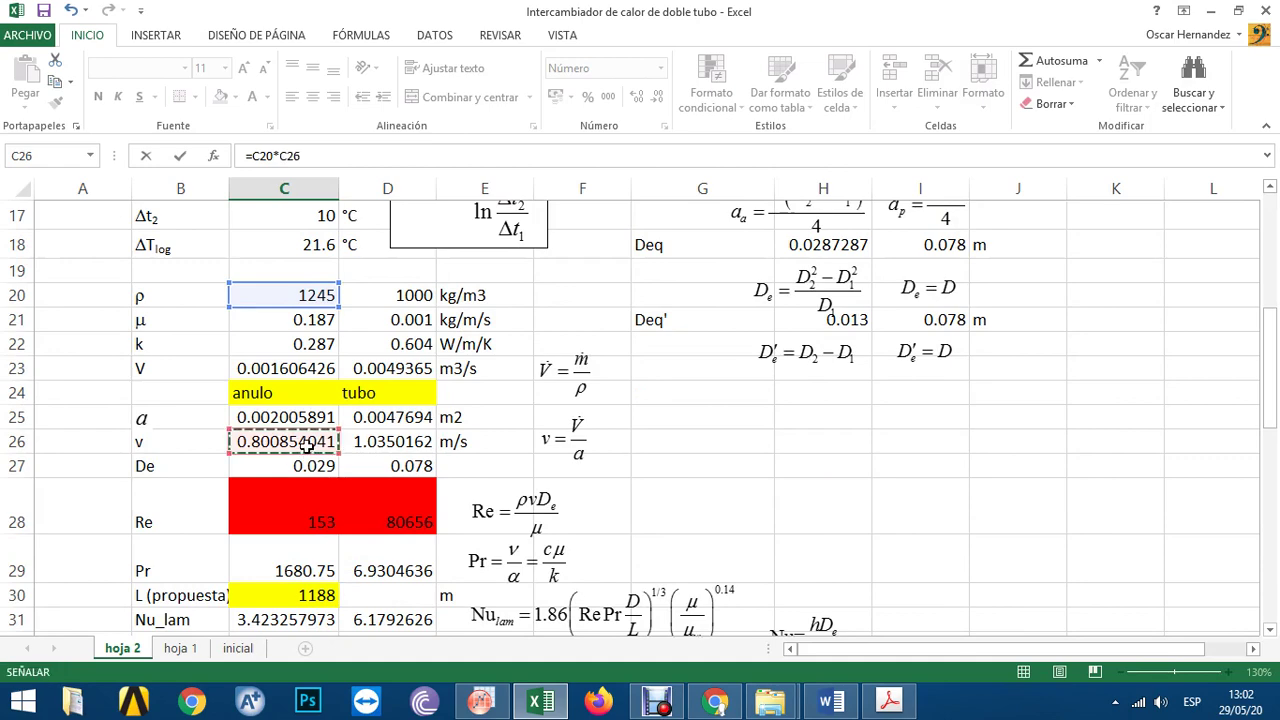
scroll(322, 446, "down", 4)
scroll(322, 446, "down", 3)
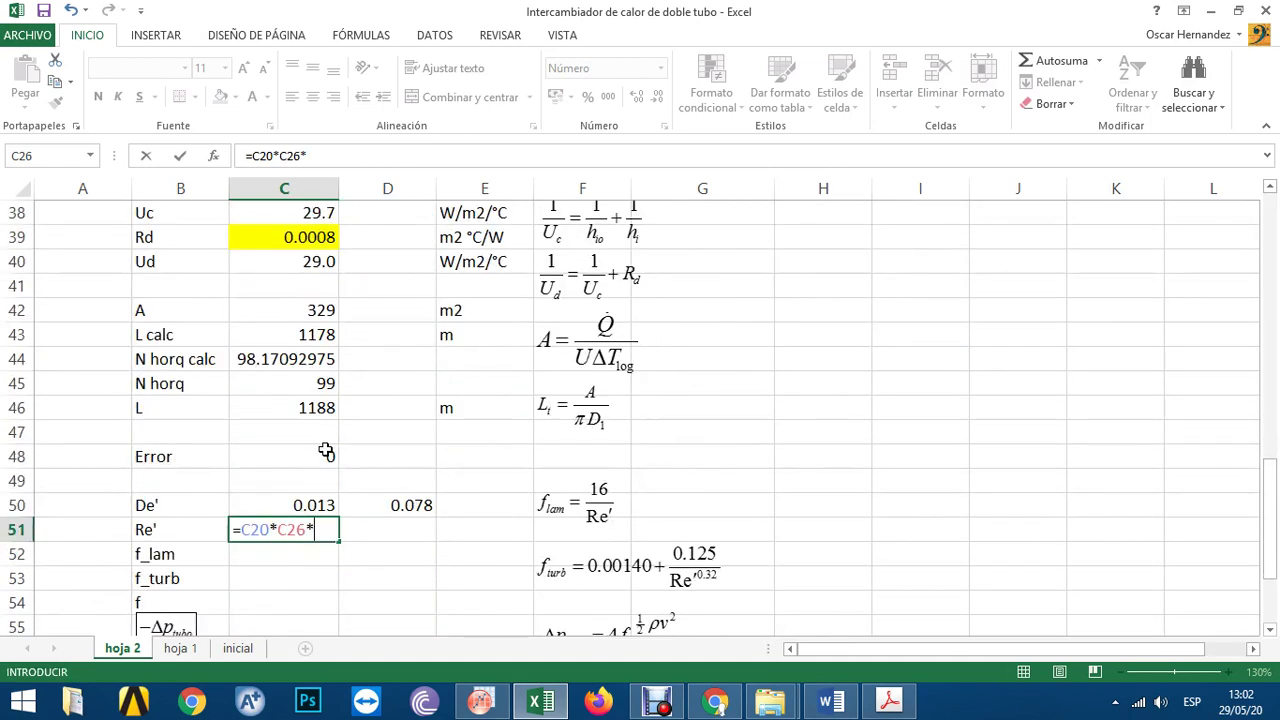
type("*")
left_click(314, 503)
type("/")
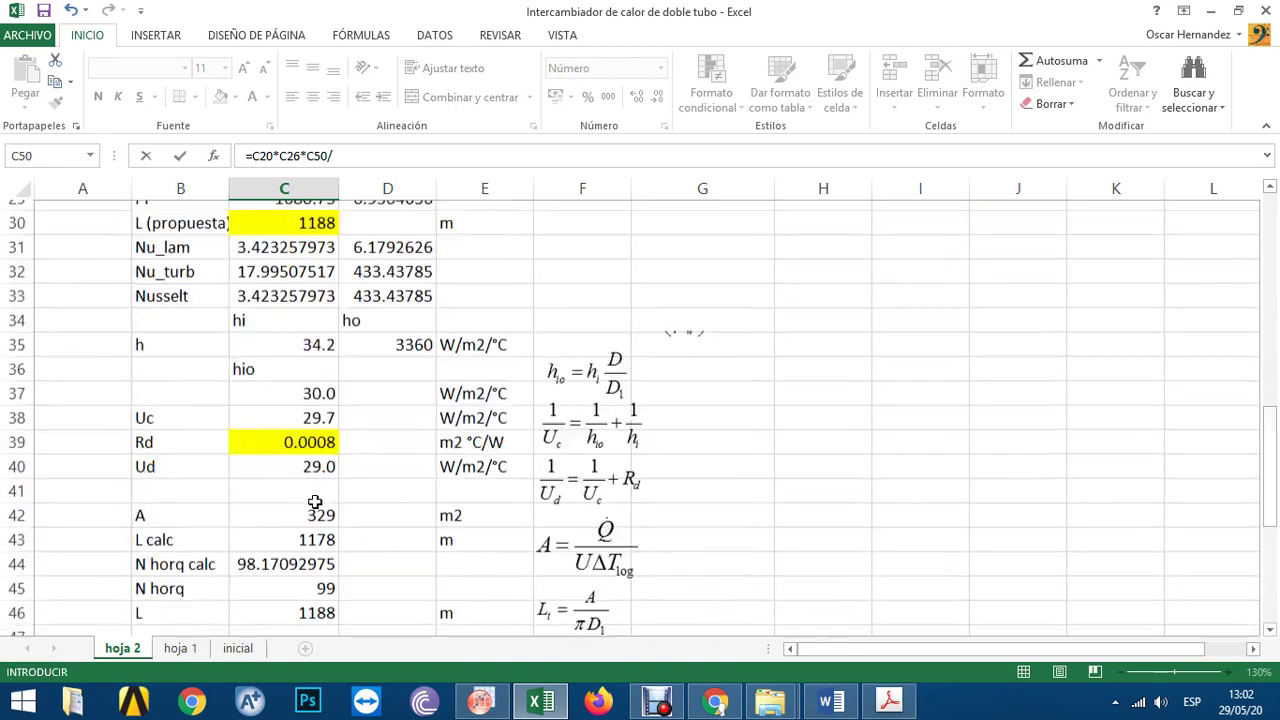
scroll(305, 507, "up", 5)
scroll(300, 511, "up", 1)
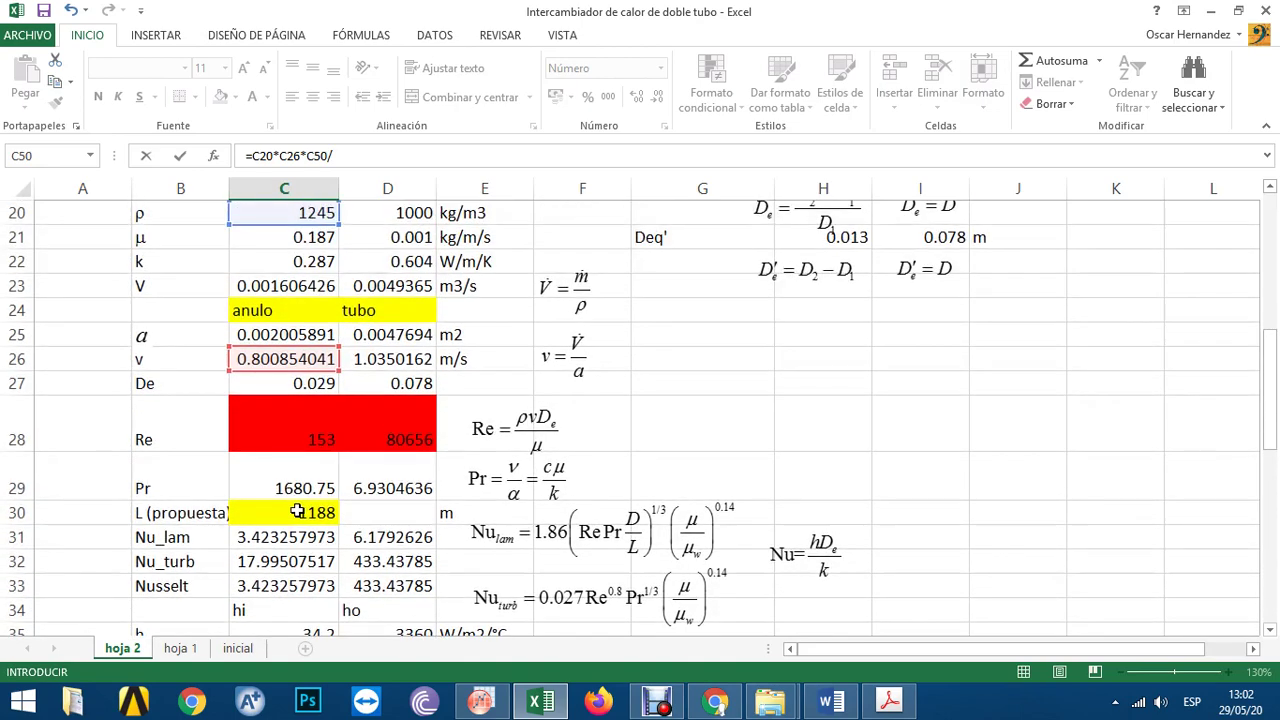
scroll(297, 506, "up", 1)
left_click(297, 320)
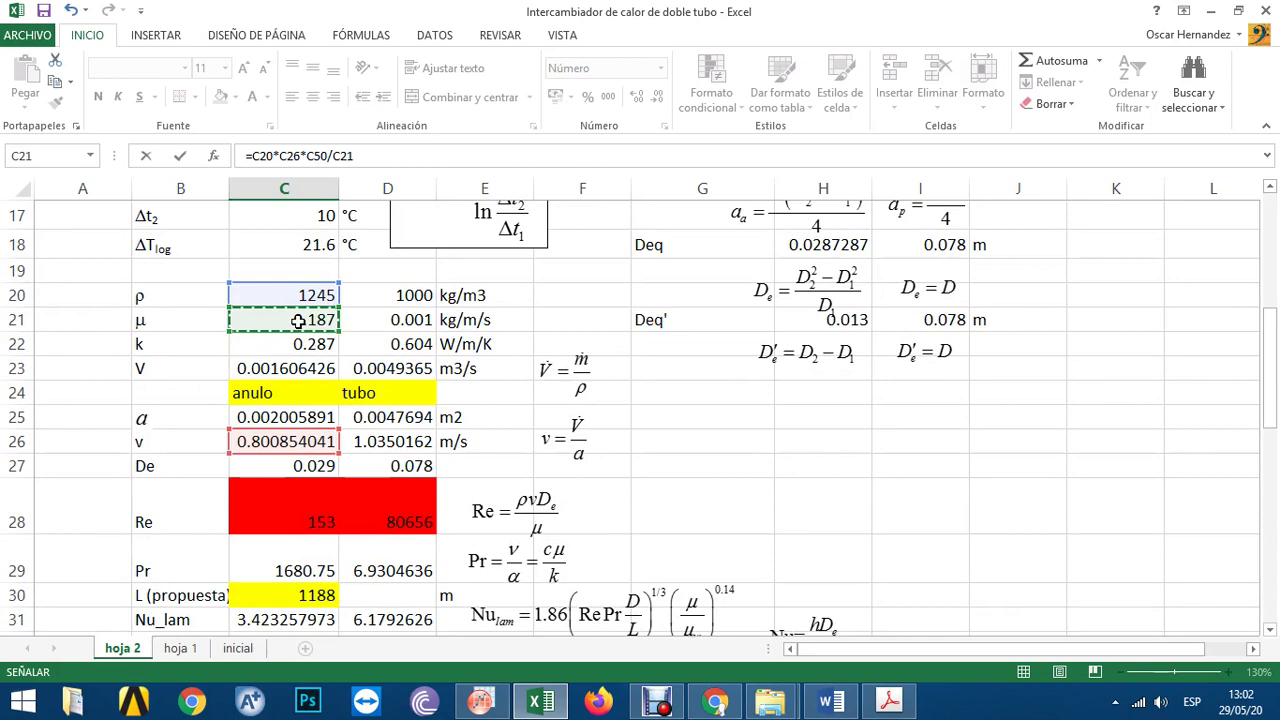
key("Return")
- Fill the Re' formula from C51 across to D51 and check the tube-side formula
scroll(322, 340, "down", 1)
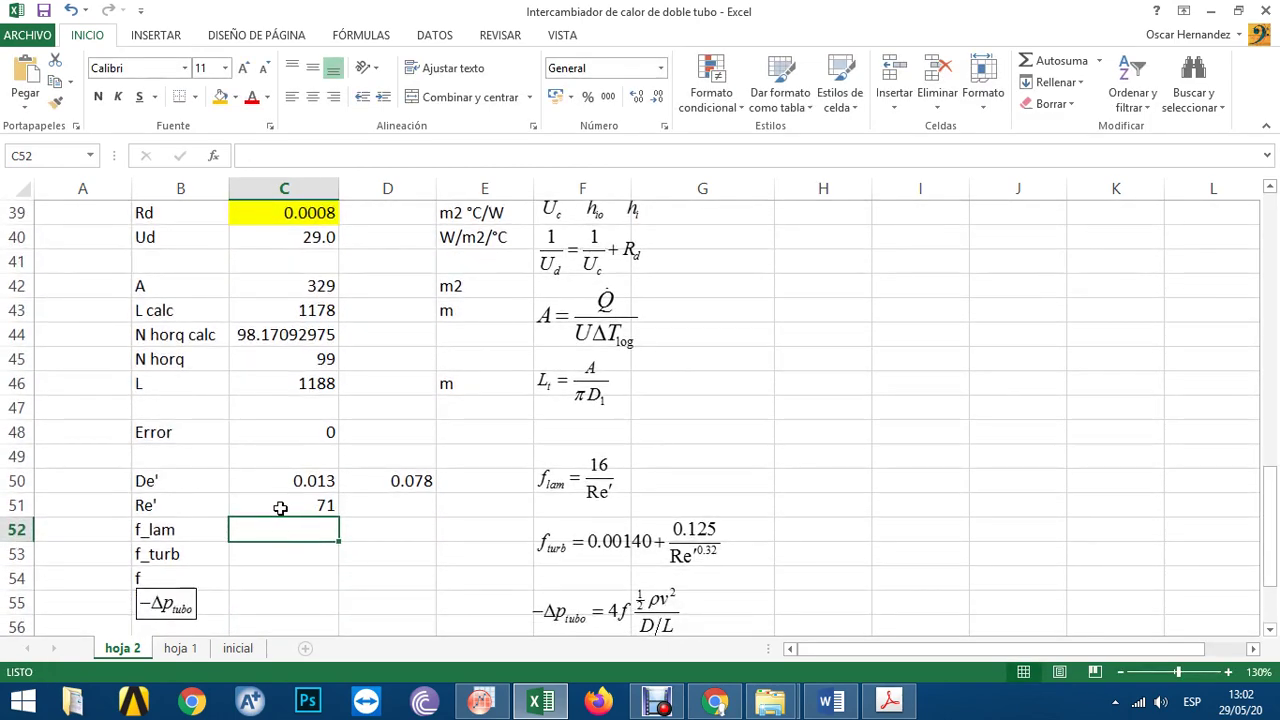
left_click(285, 505)
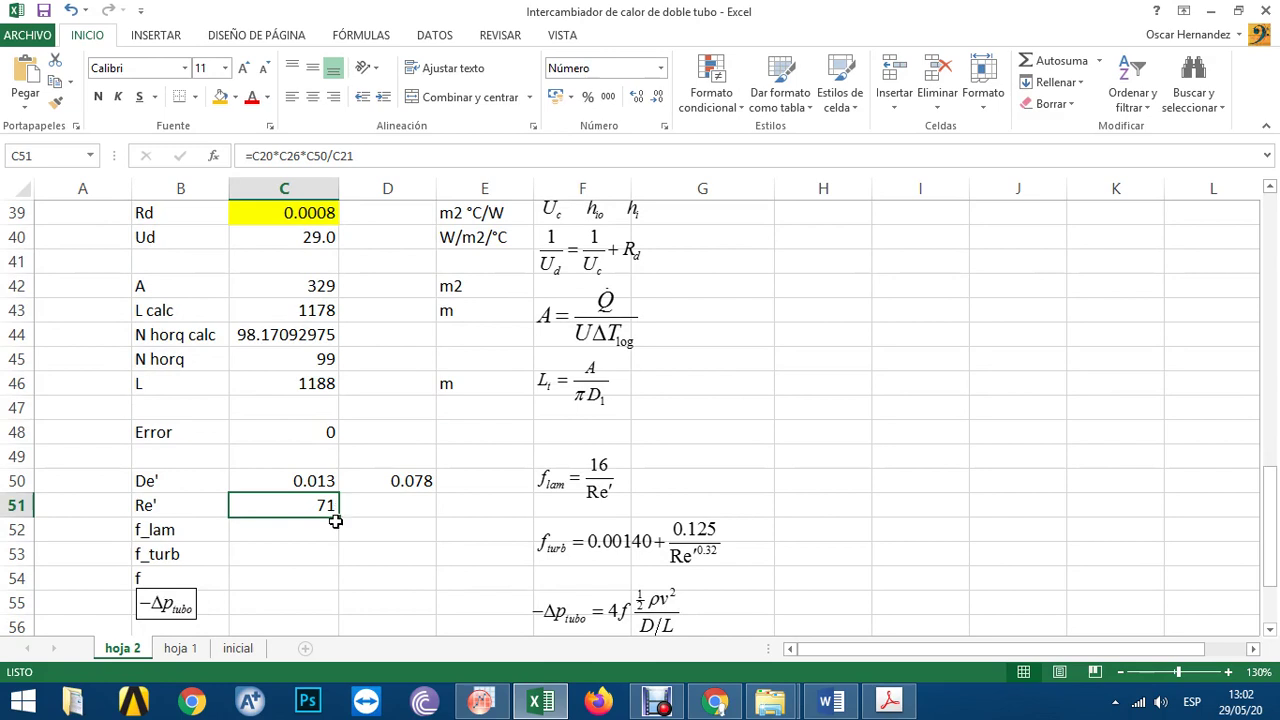
left_click_drag(336, 521, 400, 531)
left_click(400, 531)
left_click(398, 506)
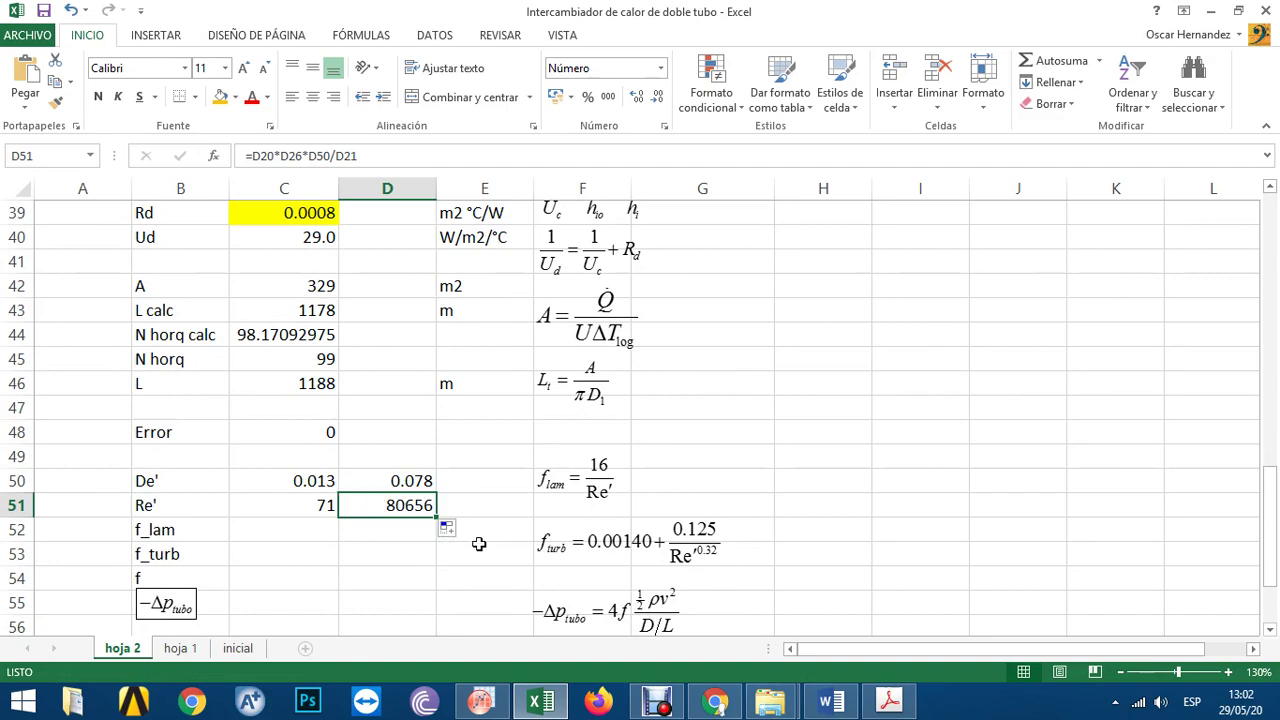
- Calculate the annulus laminar friction factor f_lam in C52 with =16/C51
scroll(457, 543, "down", 2)
scroll(343, 545, "up", 1)
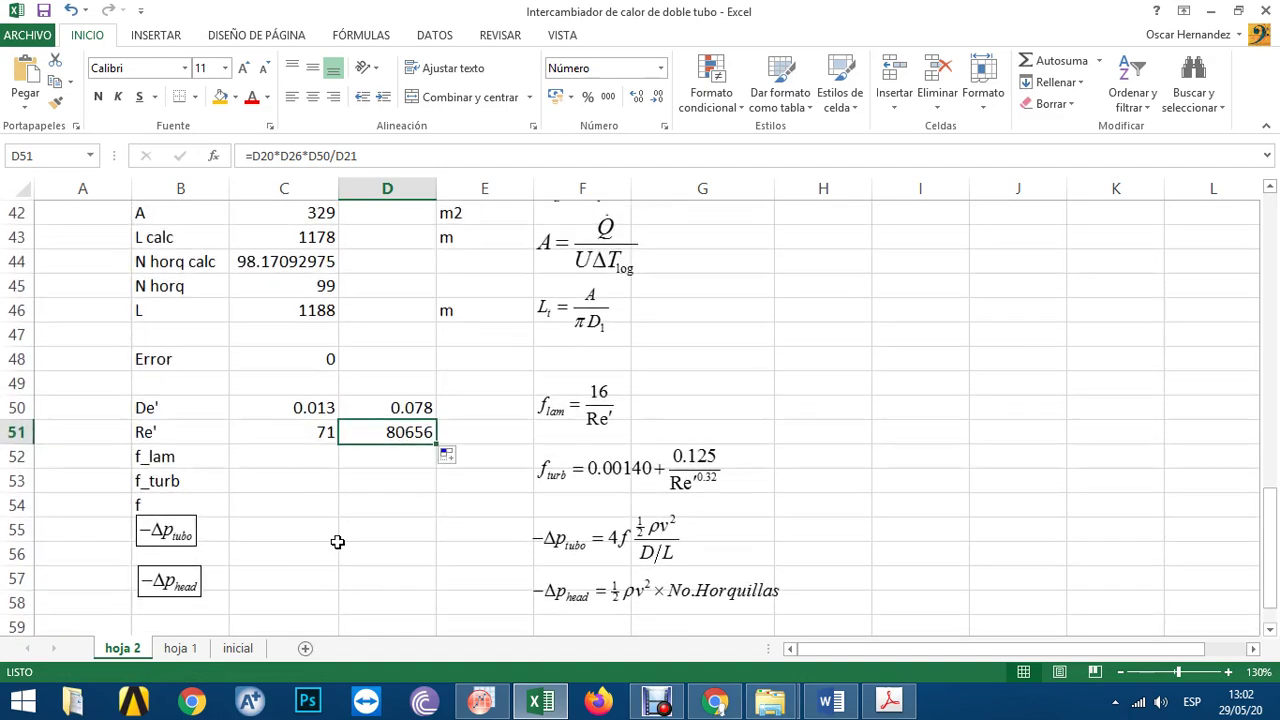
left_click(305, 460)
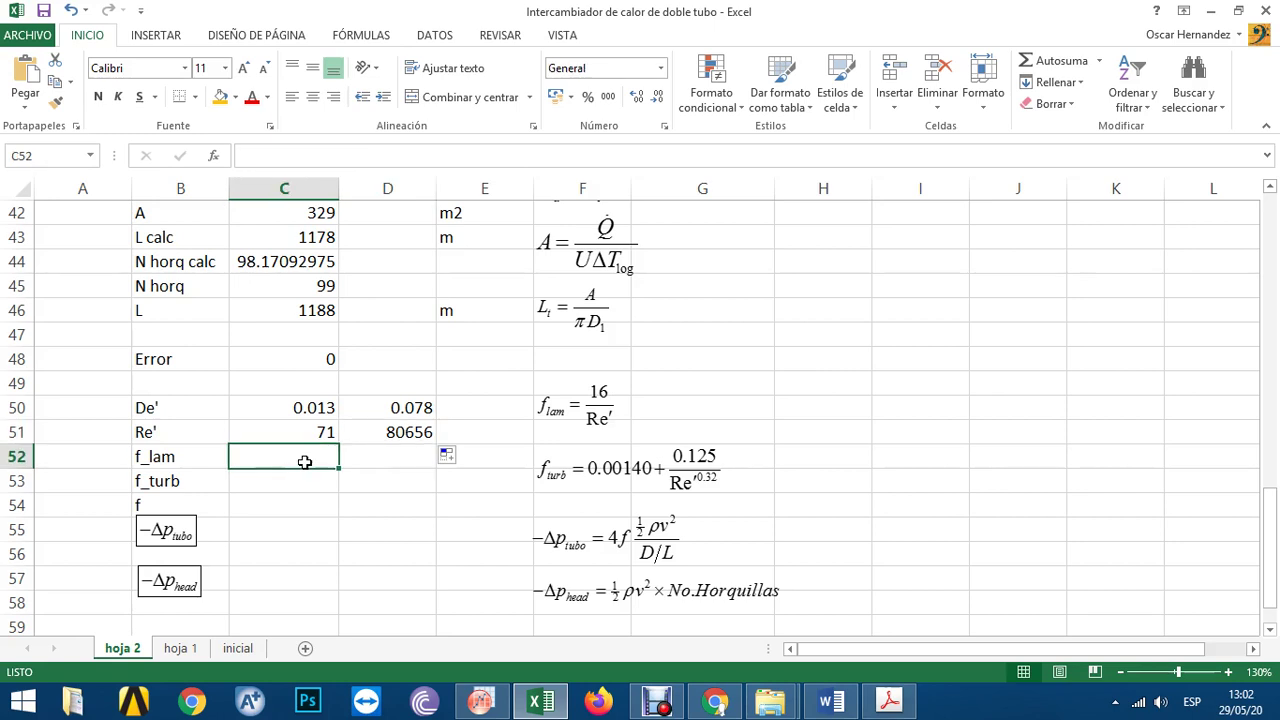
type("=")
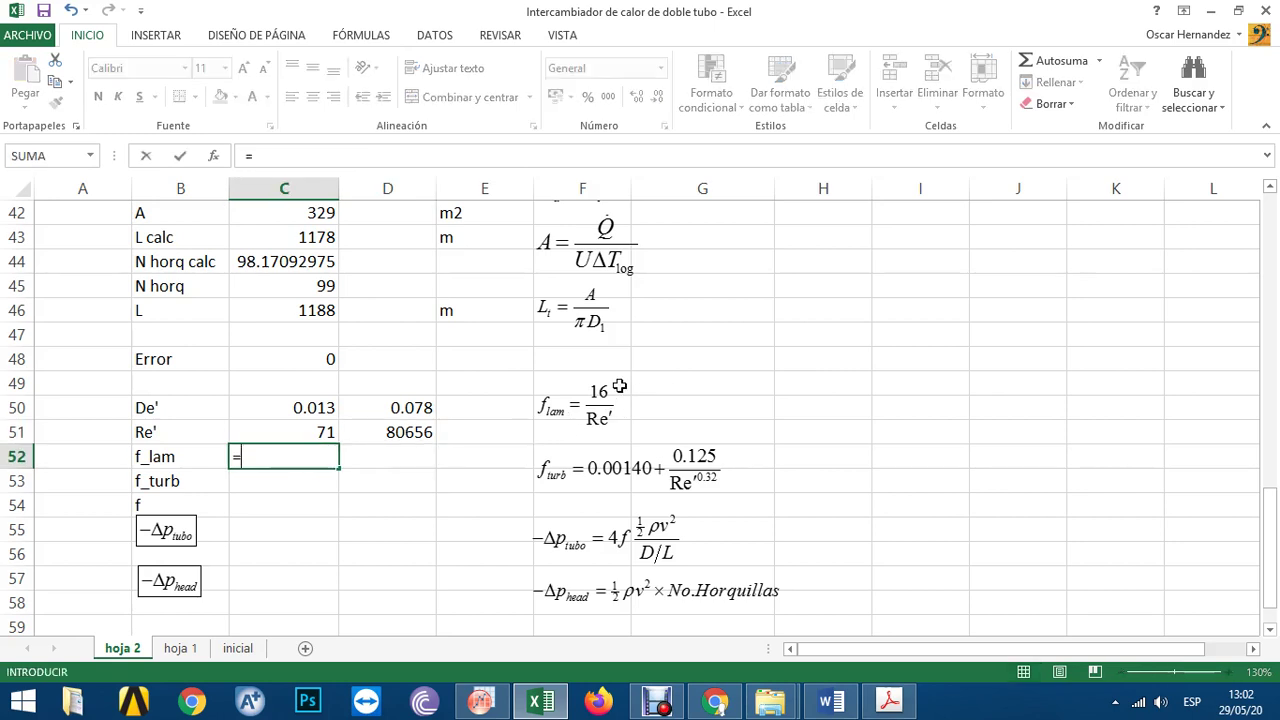
type("16/")
left_click(280, 434)
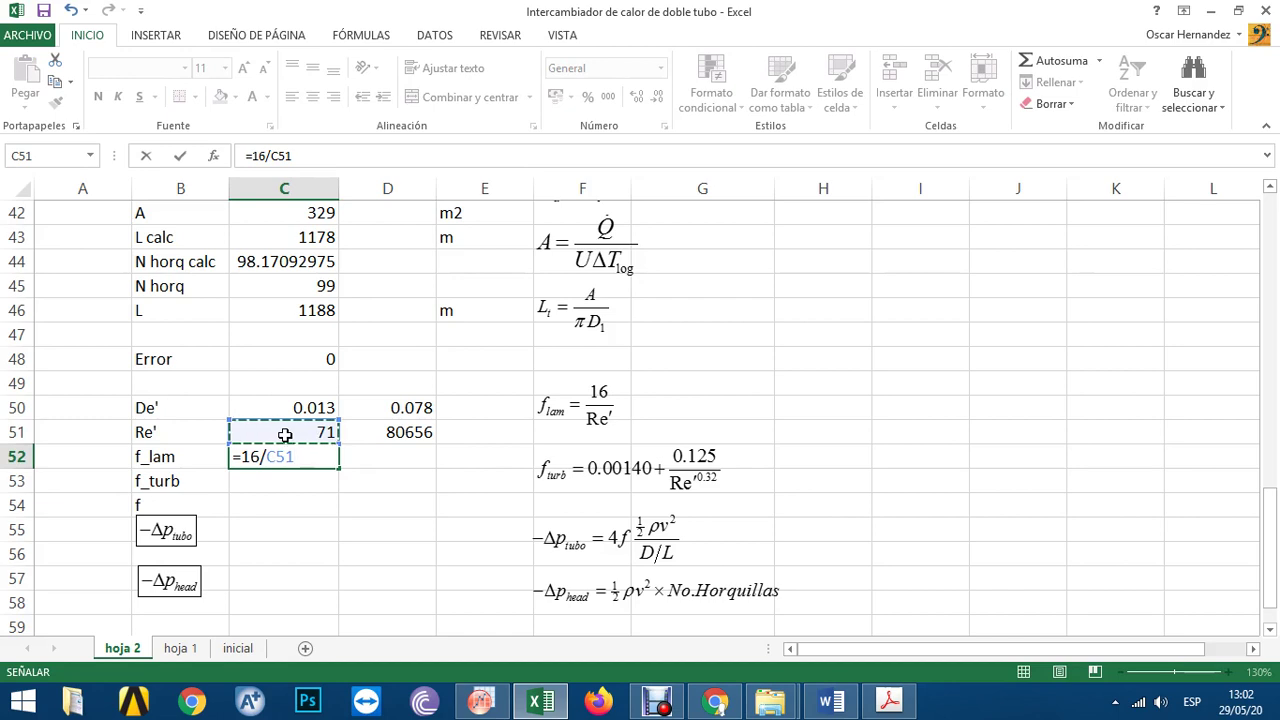
key("Return")
- Fill the f_lam formula from C52 across to D52 and check the tube-side formula
left_click(314, 464)
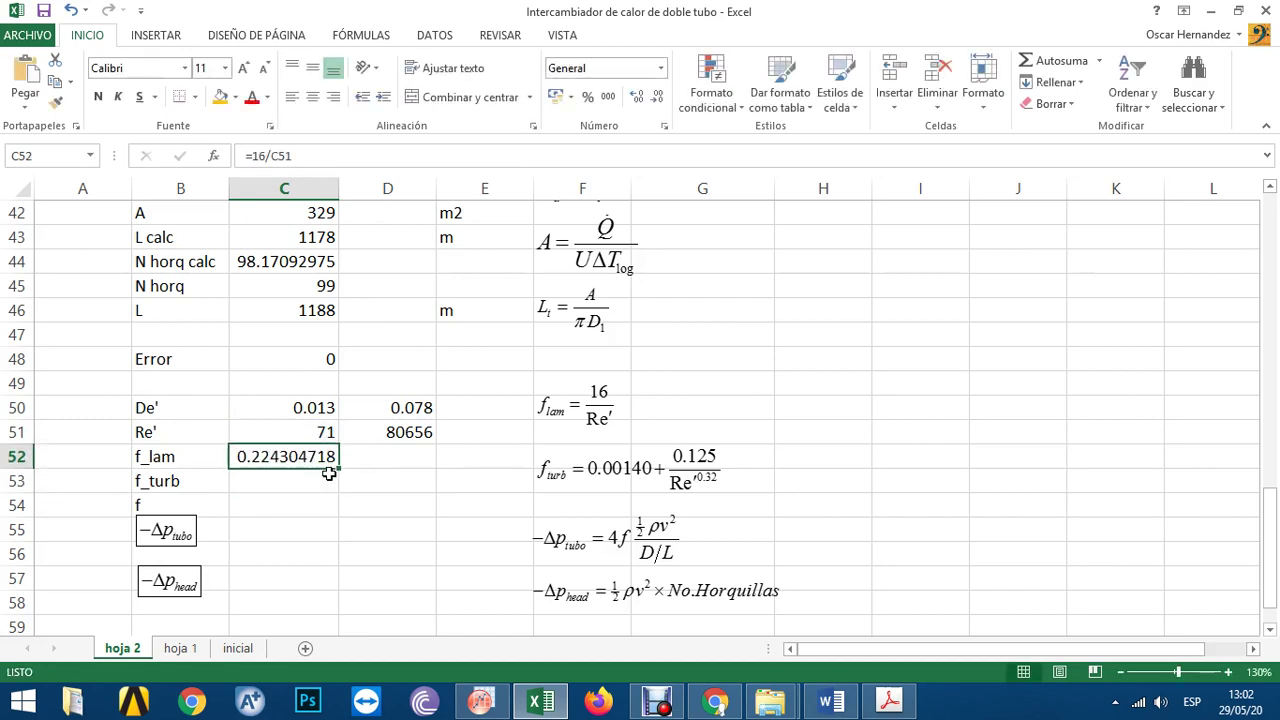
left_click_drag(329, 474, 432, 462)
left_click(405, 472)
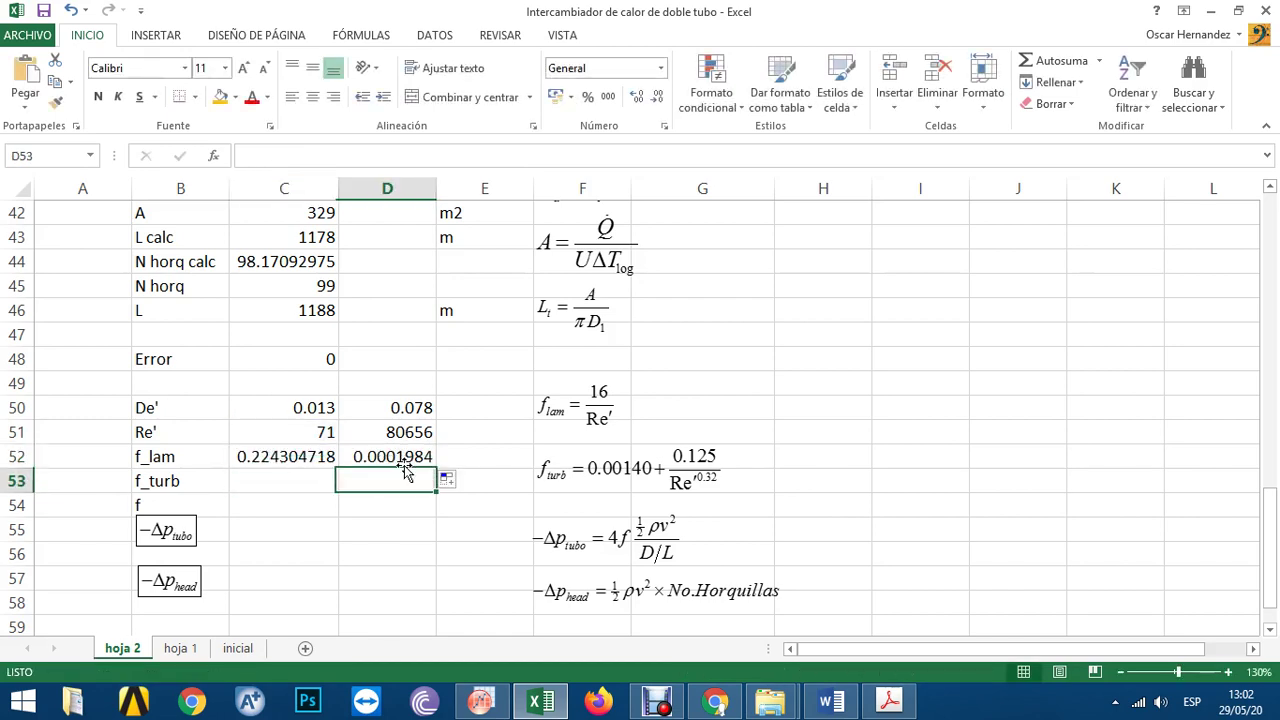
left_click(403, 458)
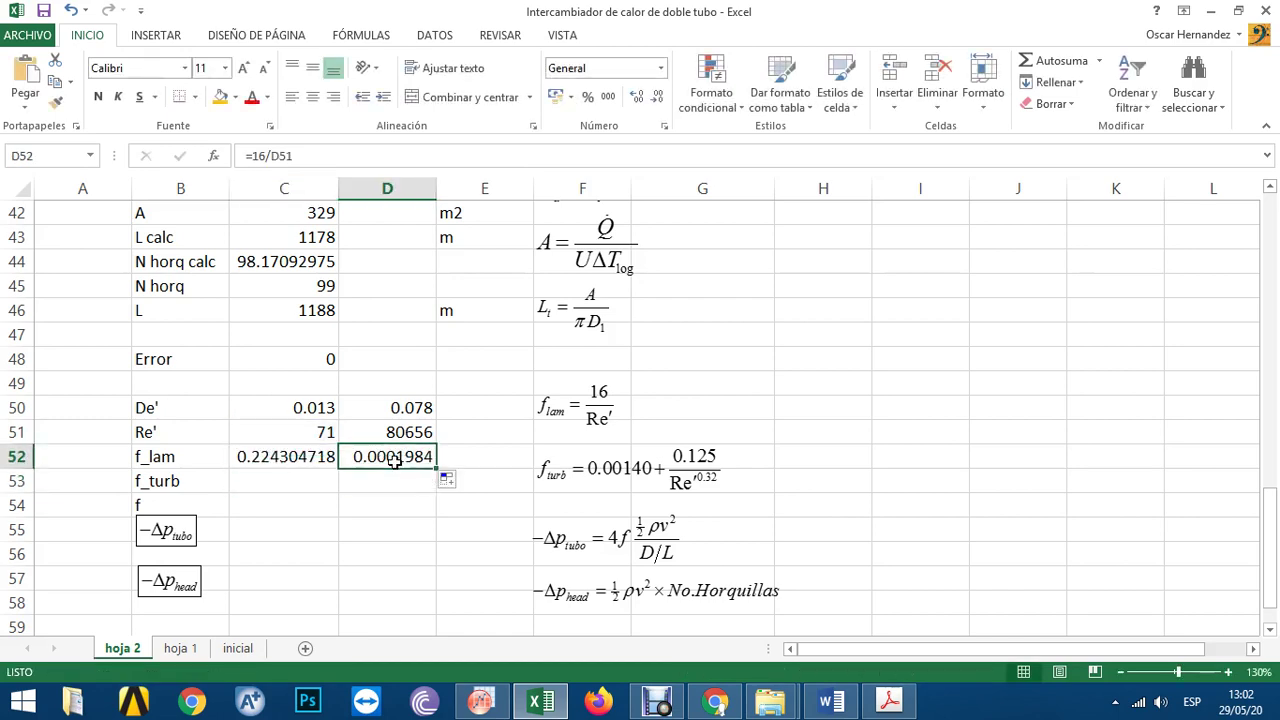
- Calculate the annulus turbulent friction factor f_turb in C53 with =0.0014+0.125/C51^0.32
left_click(285, 496)
left_click(289, 477)
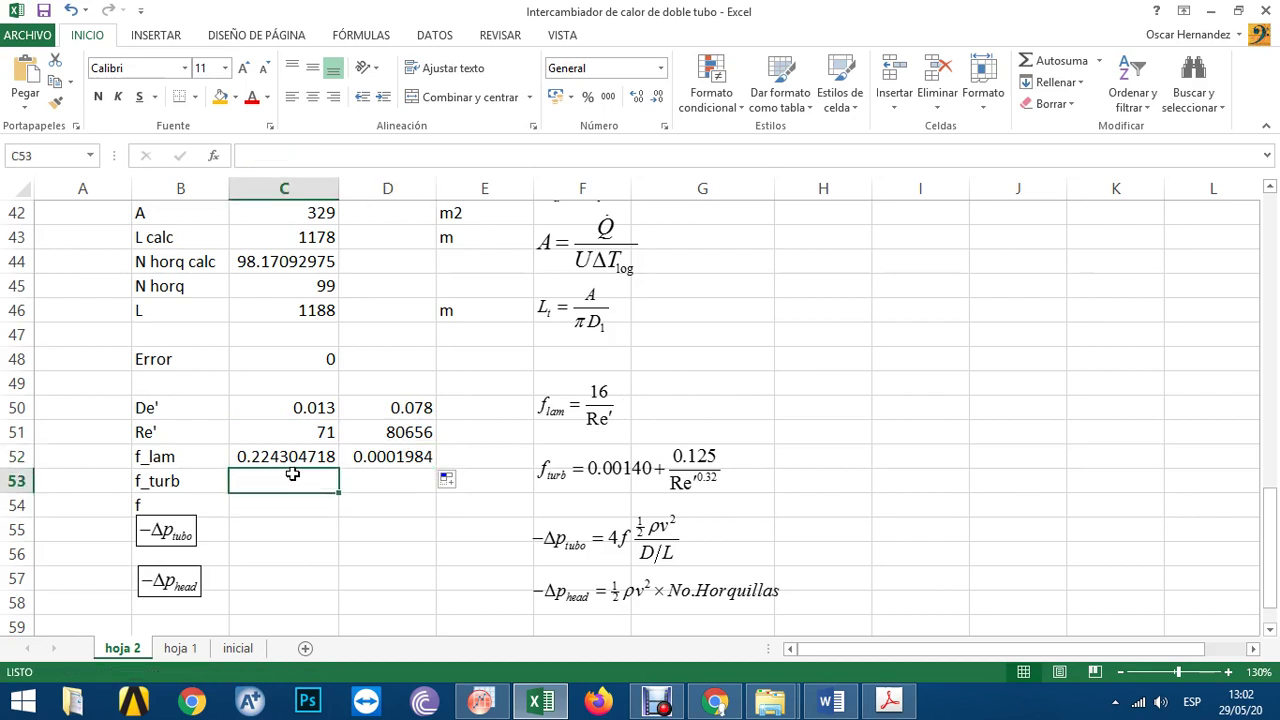
type("=")
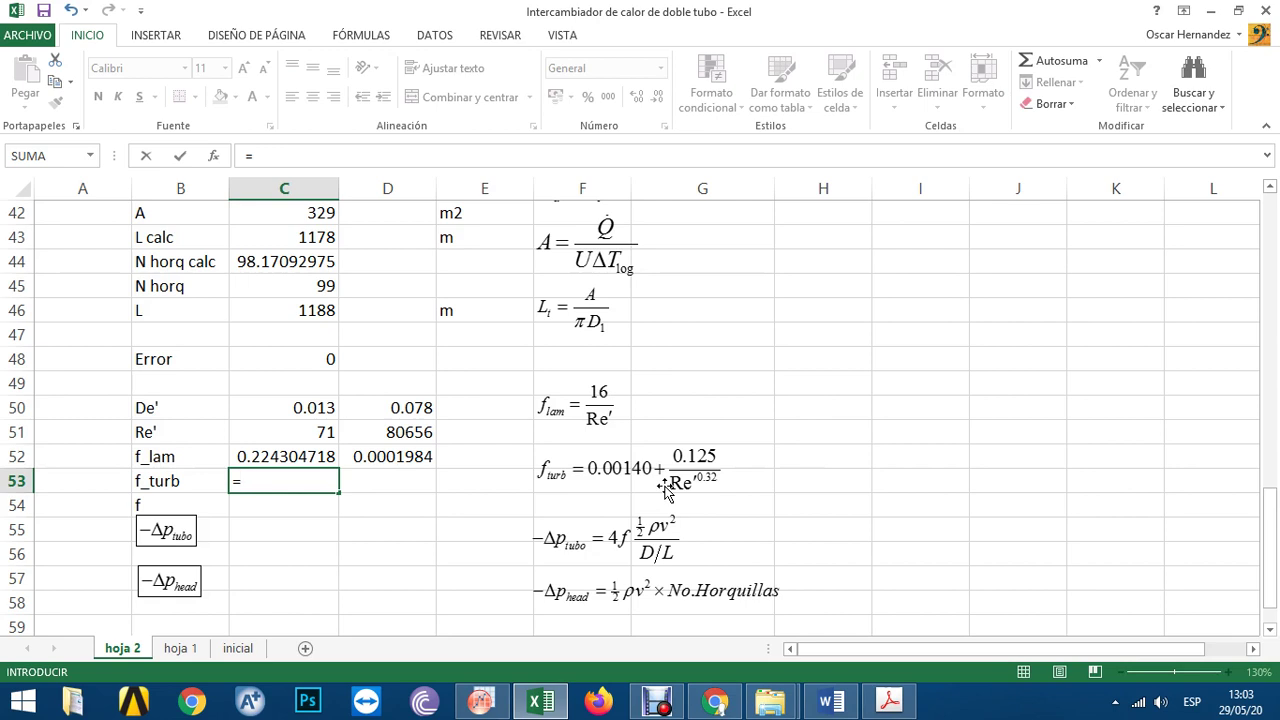
type("0.0014+.125/")
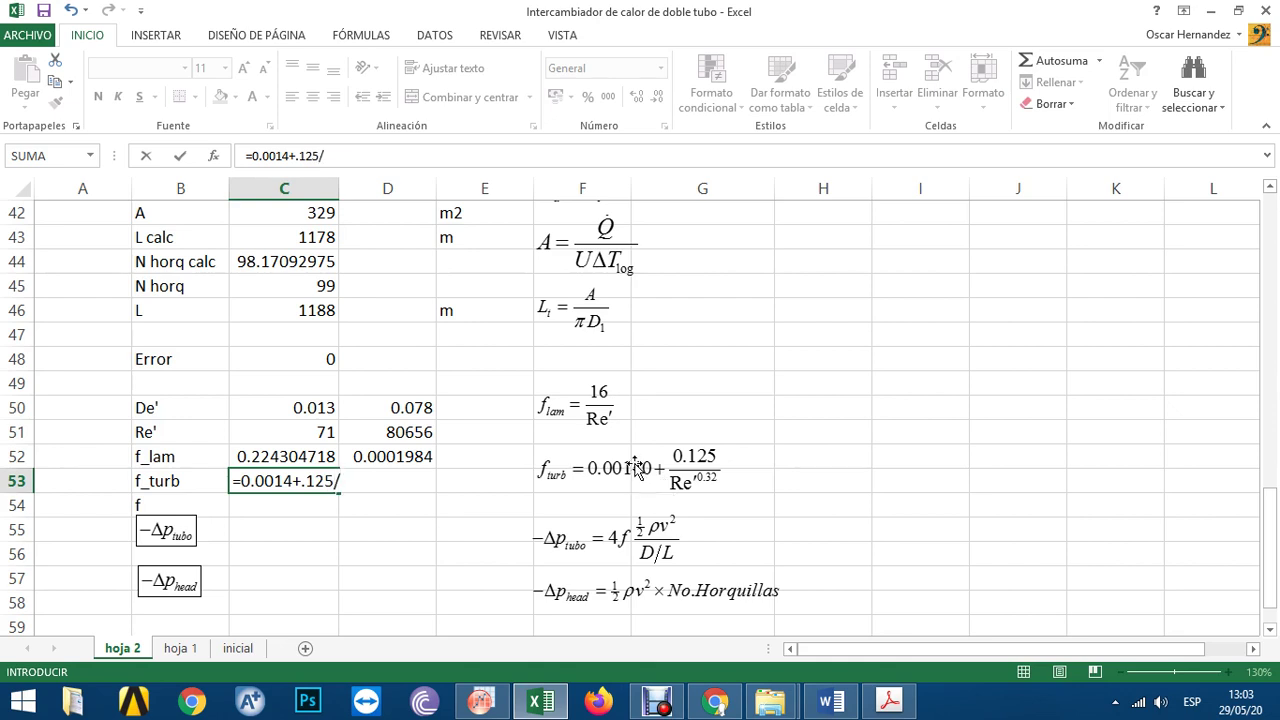
left_click(251, 428)
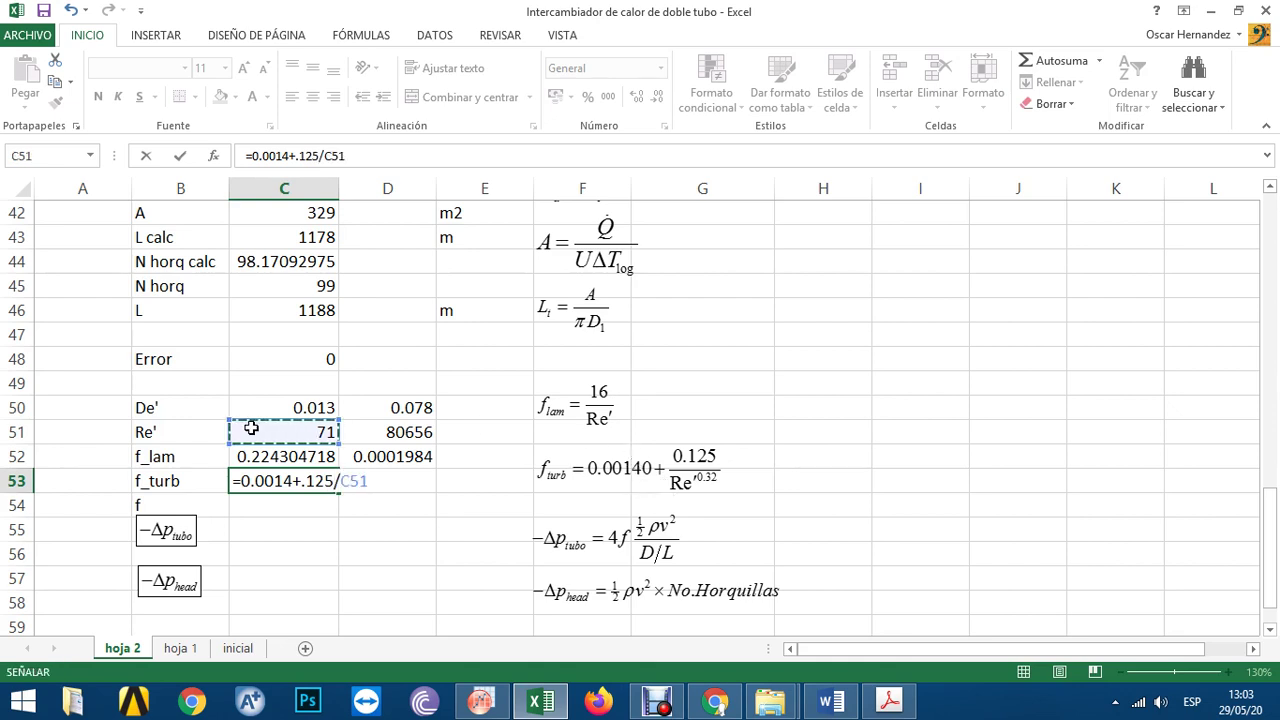
type("^0.32")
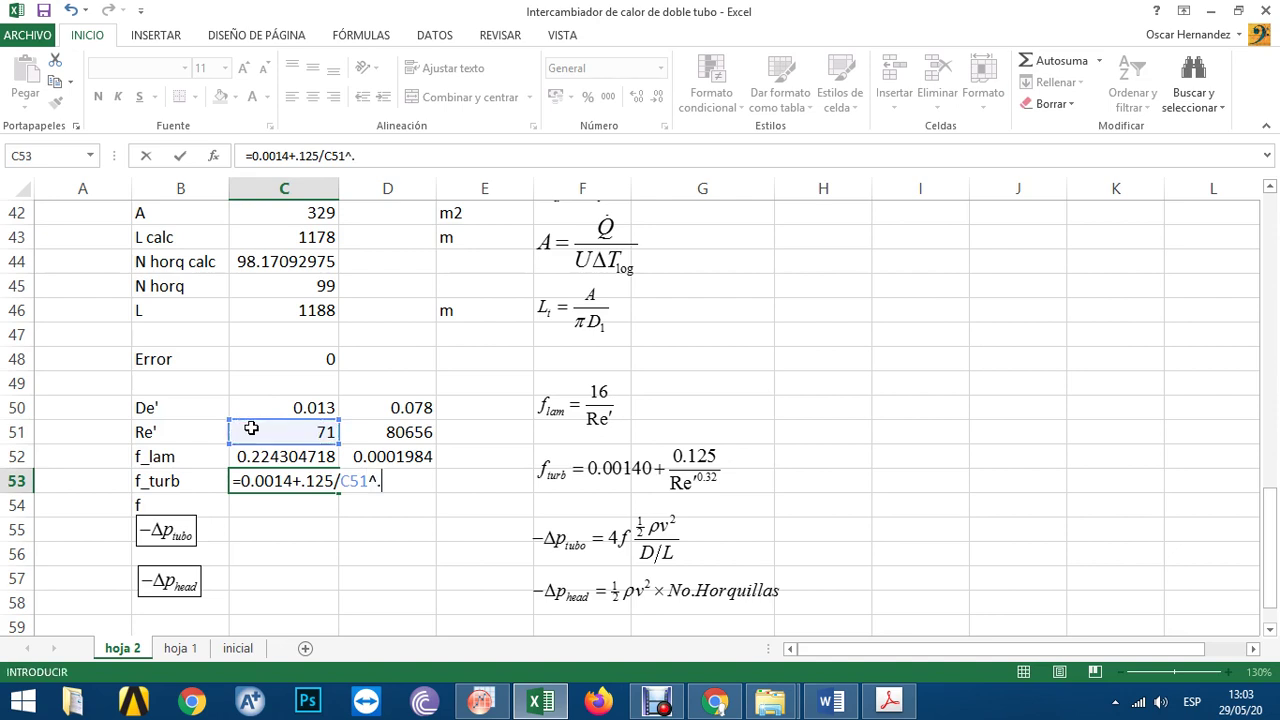
key("Return")
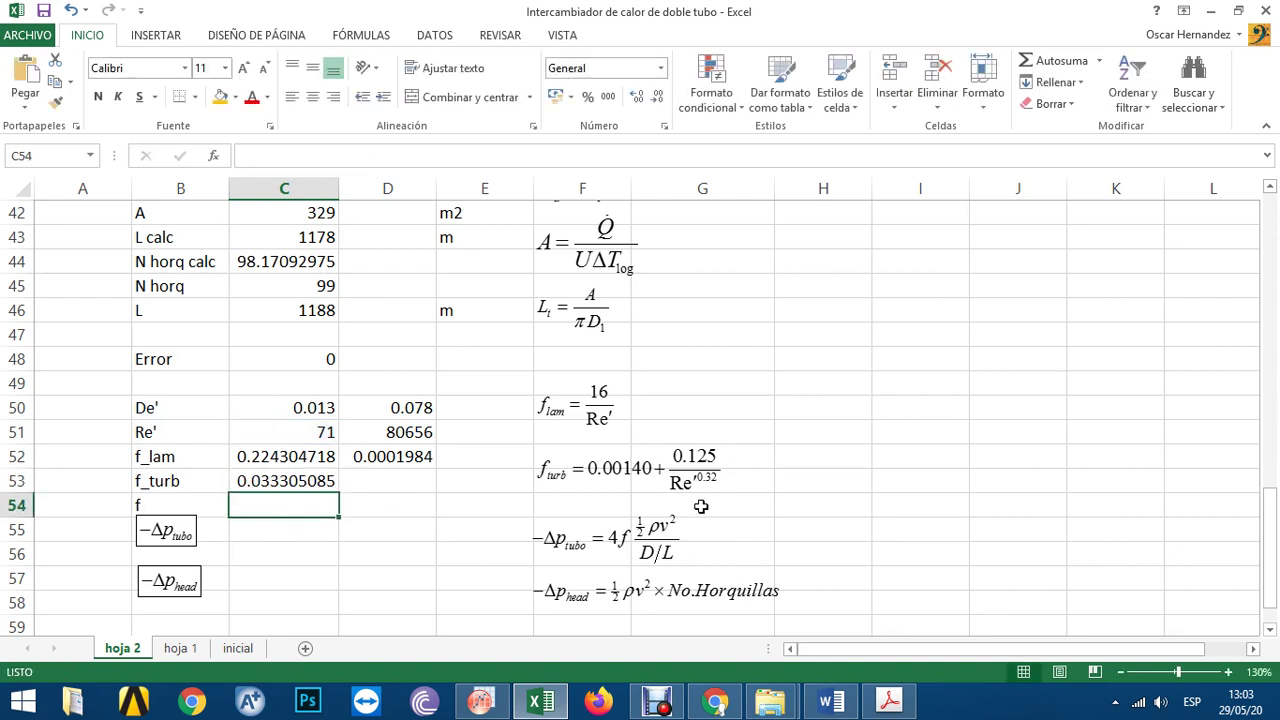
- Check the annulus f_turb formula in C53 and fill it across to D53 for the tube side
left_click(276, 480)
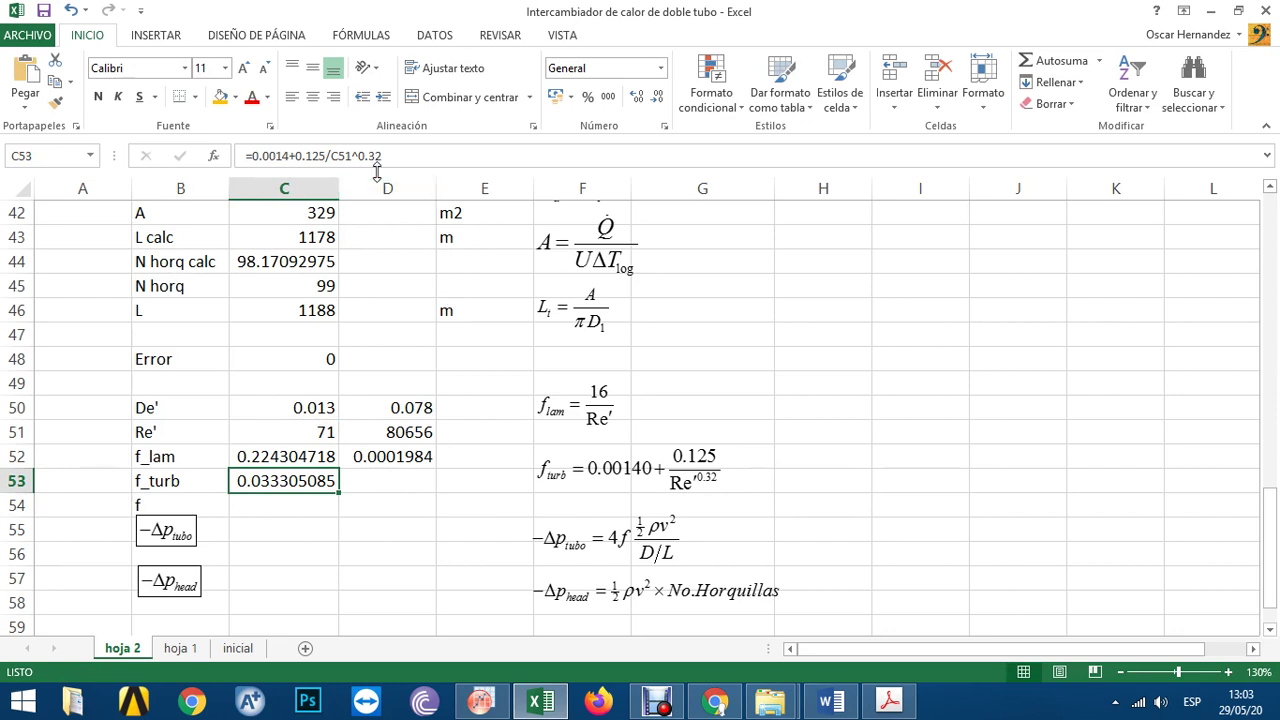
key("Return")
left_click(322, 488)
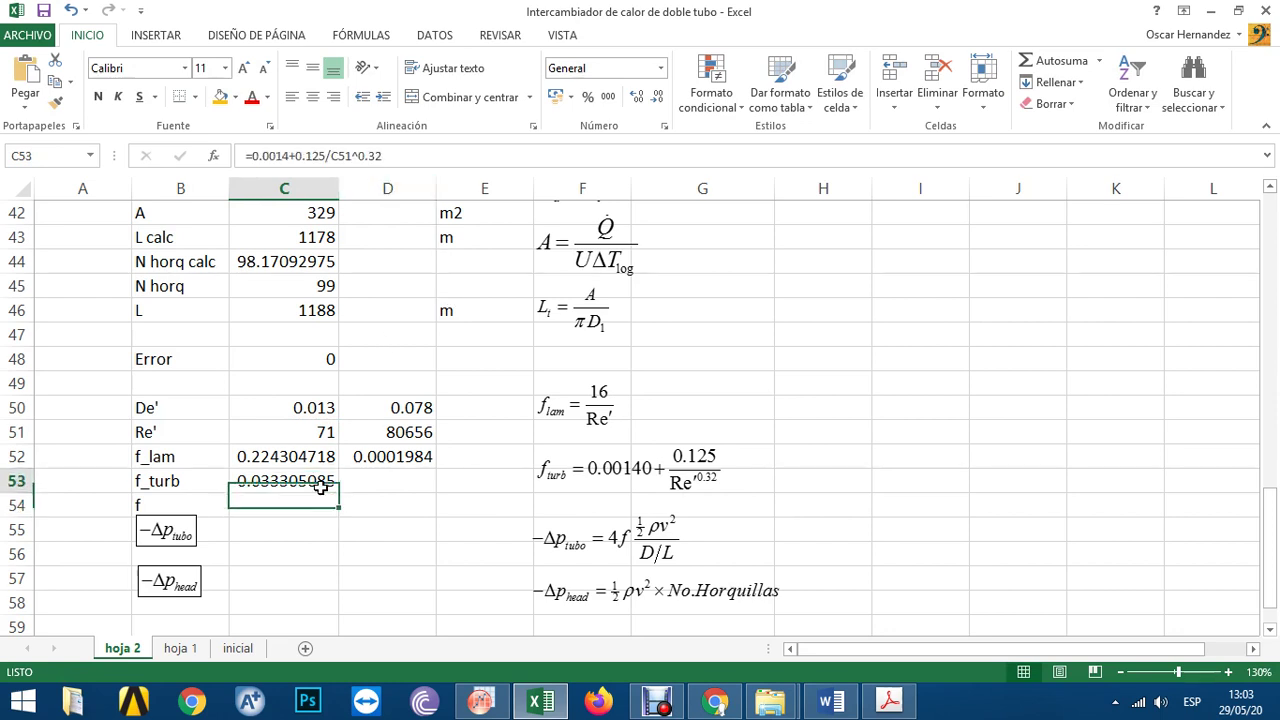
left_click_drag(343, 491, 400, 500)
left_click(301, 544)
- Choose the annulus friction factor f in C54 by flow regime with =SI(C51<2100;C52;C53)
left_click(295, 505)
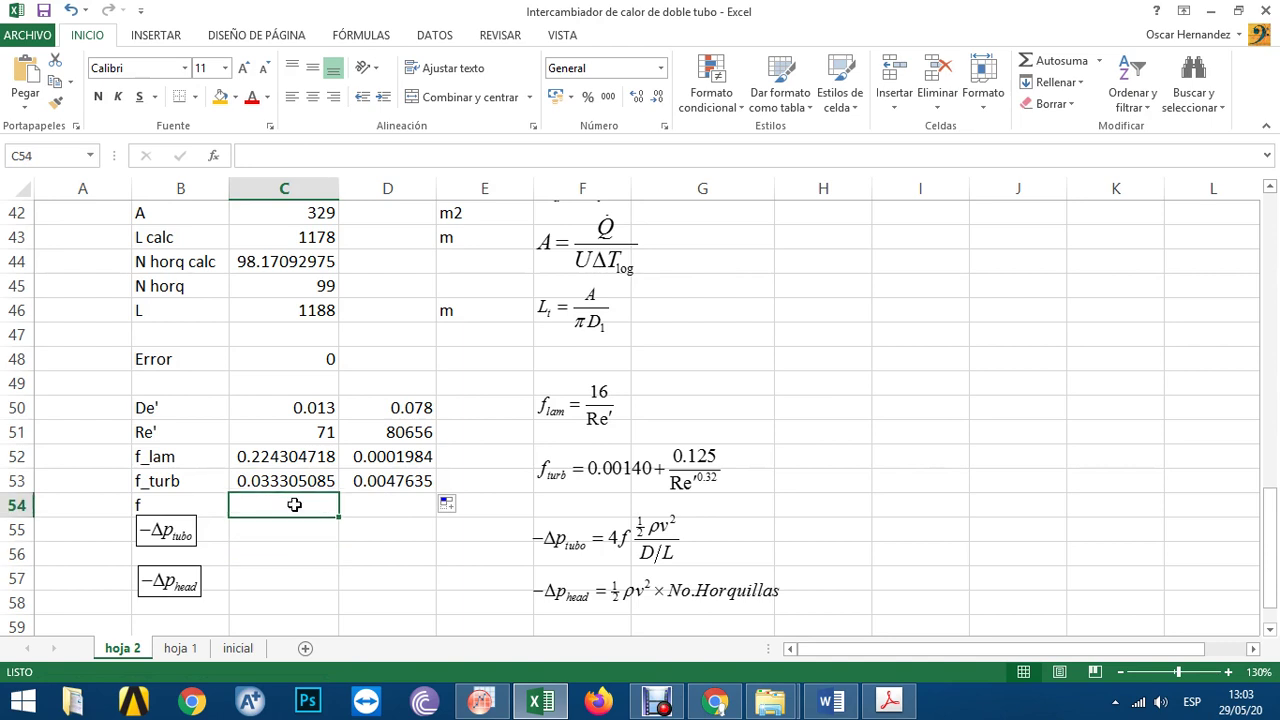
type("=si(")
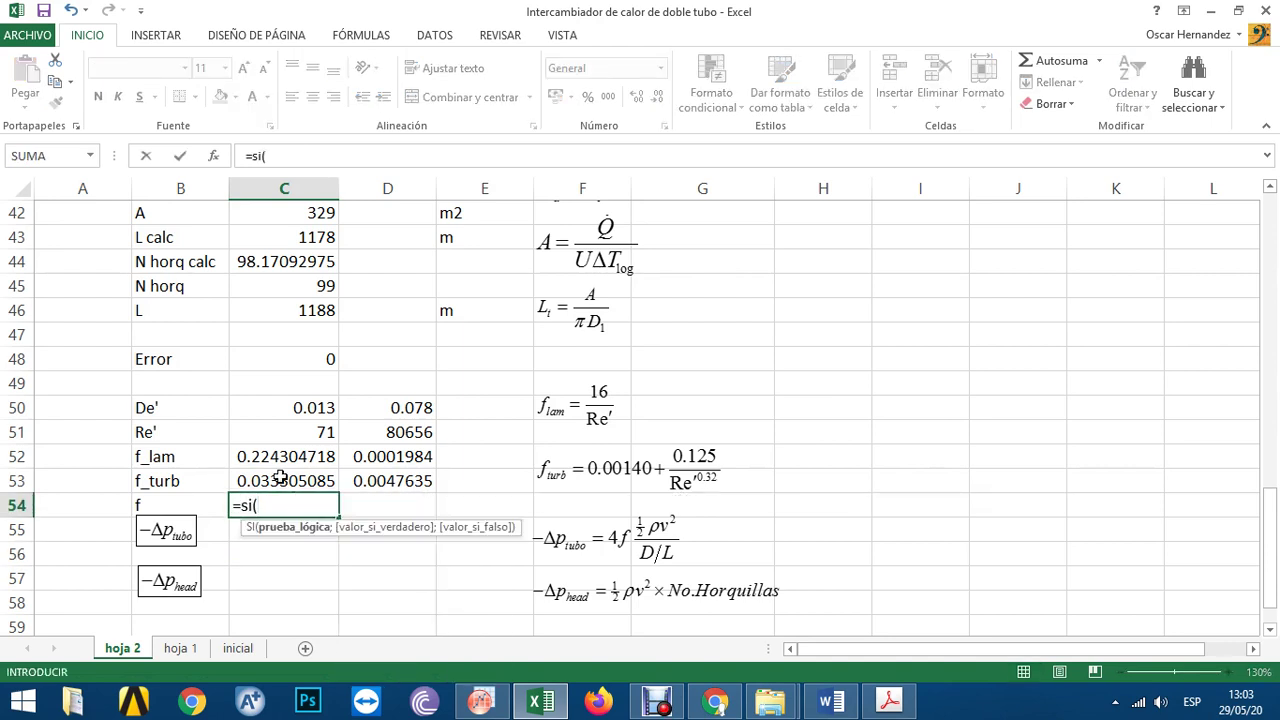
left_click(300, 436)
type("<")
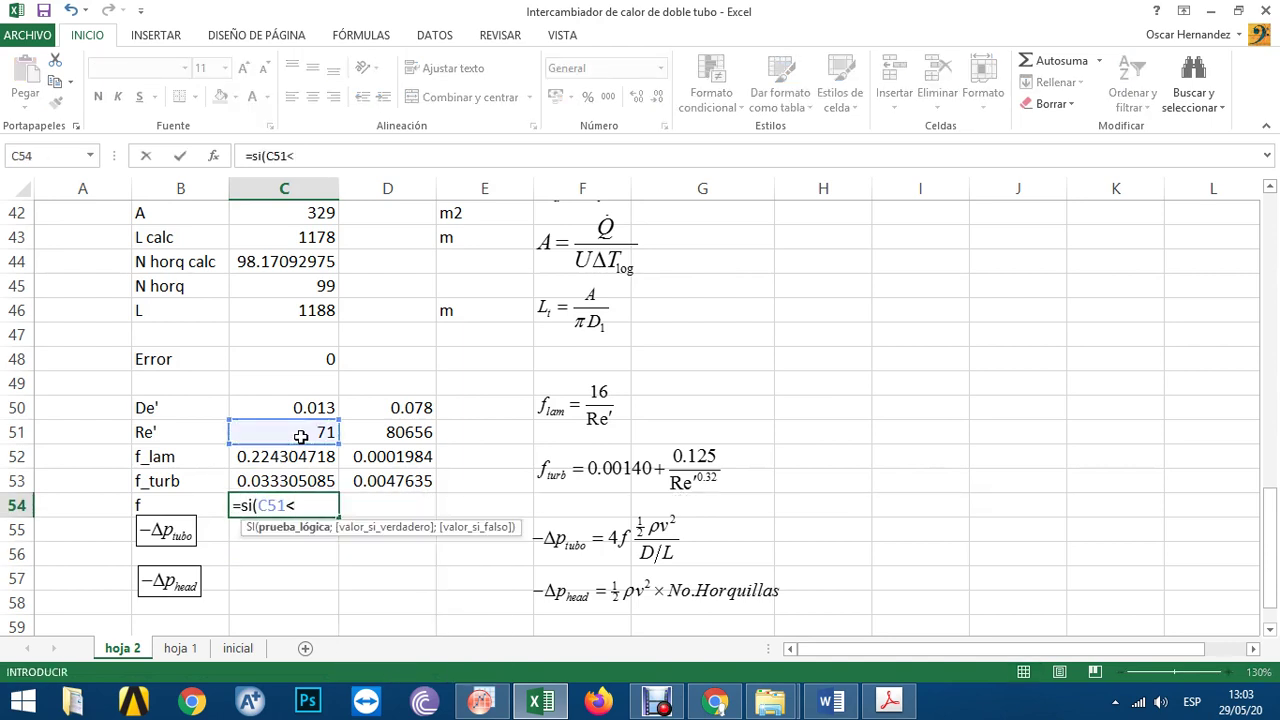
type("2100;")
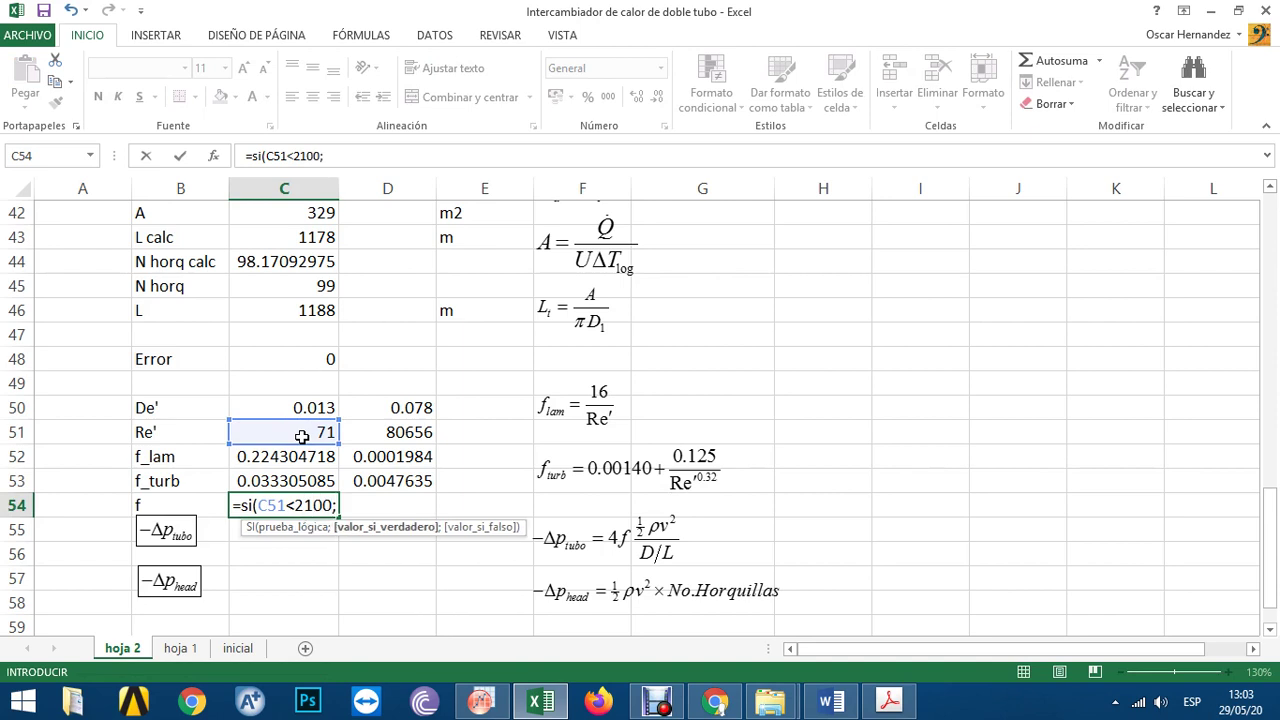
left_click(292, 457)
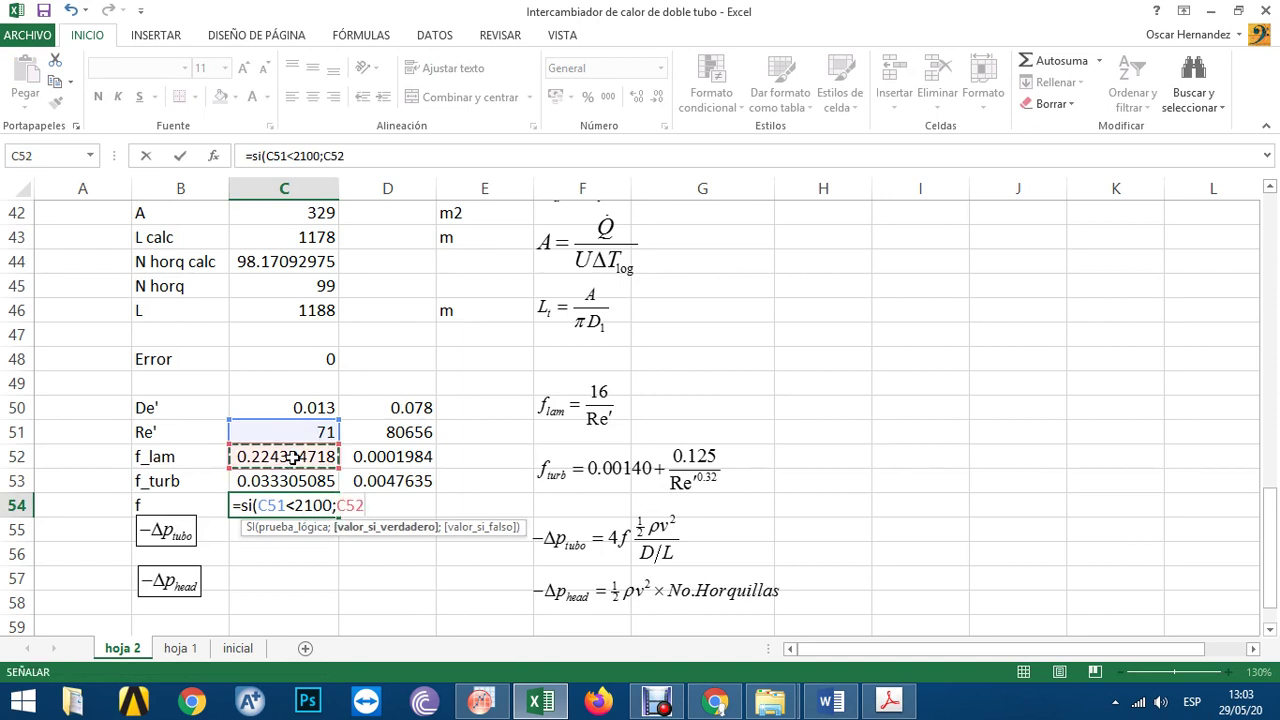
type(";")
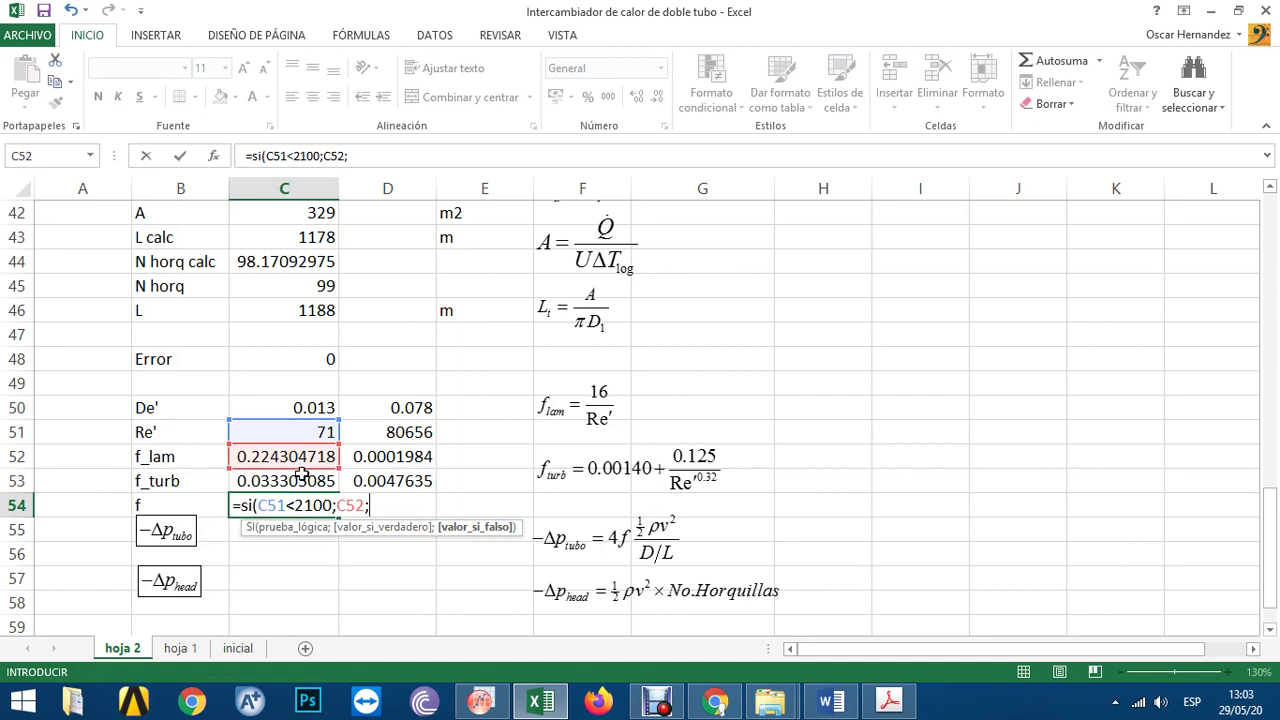
left_click(301, 477)
type(")")
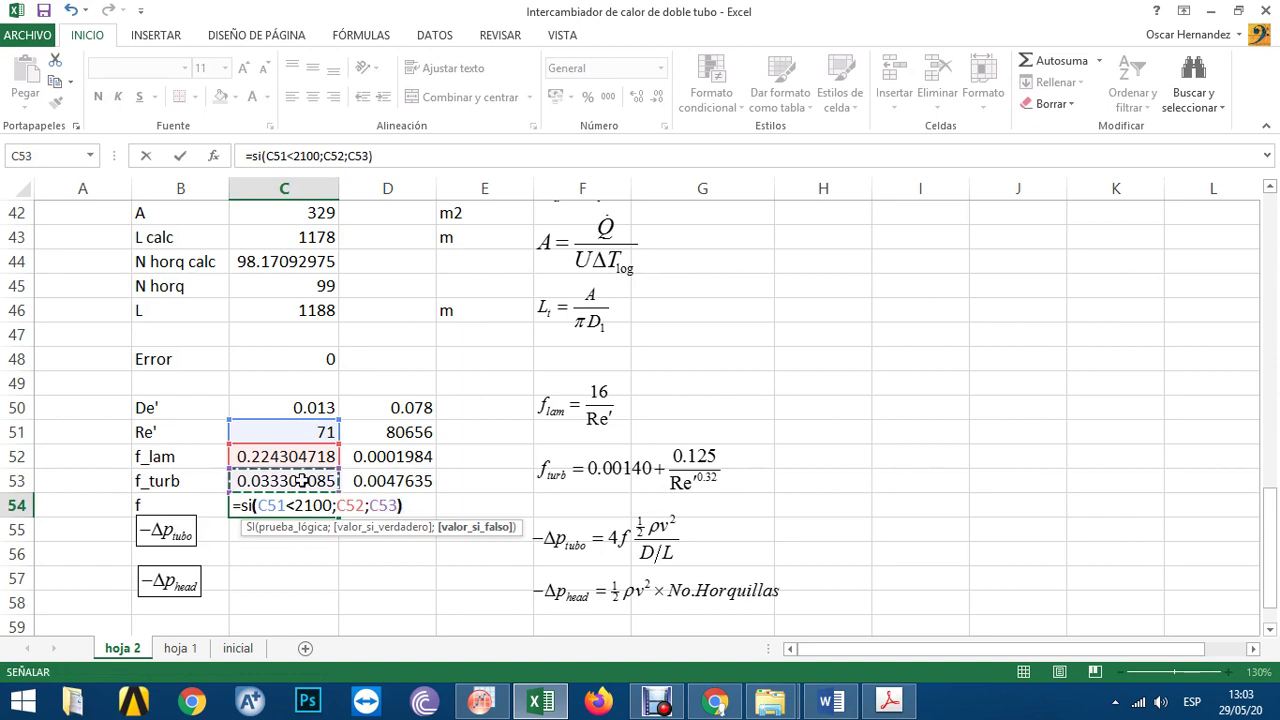
key("Return")
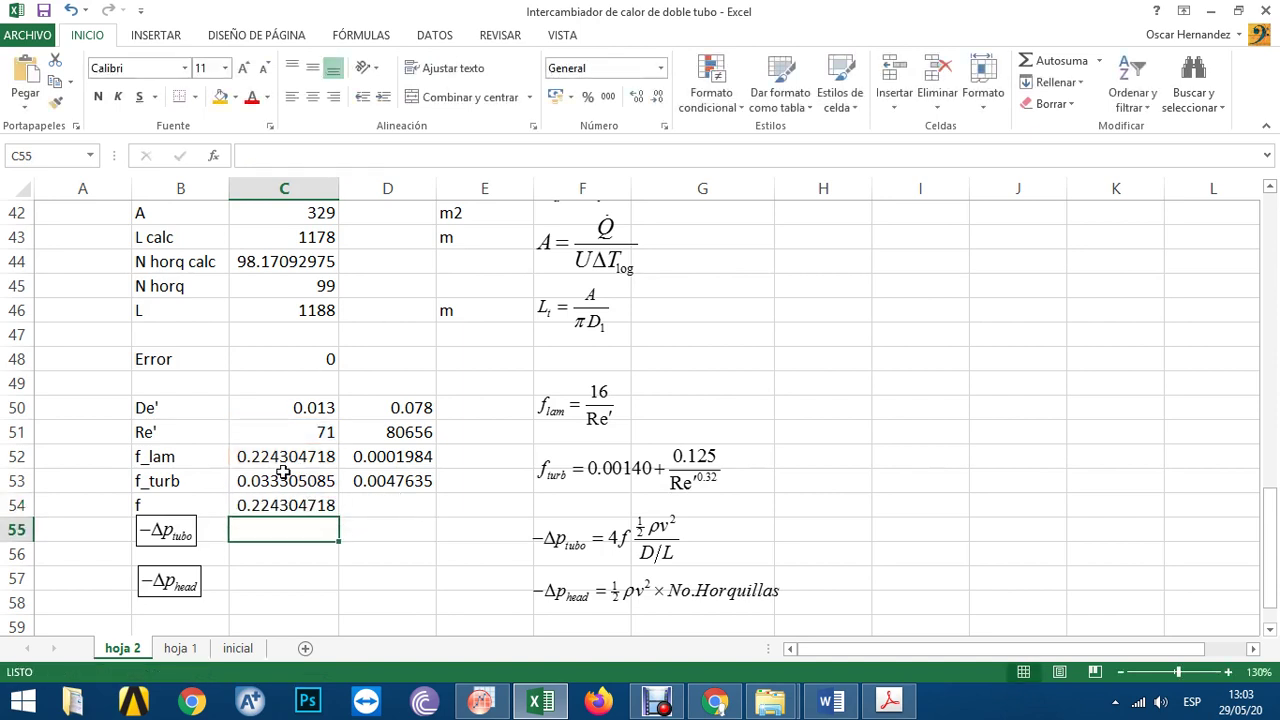
- Fill the friction factor f formula from C54 across to D54 and check the tube-side f_turb formula
left_click(285, 458)
left_click(285, 503)
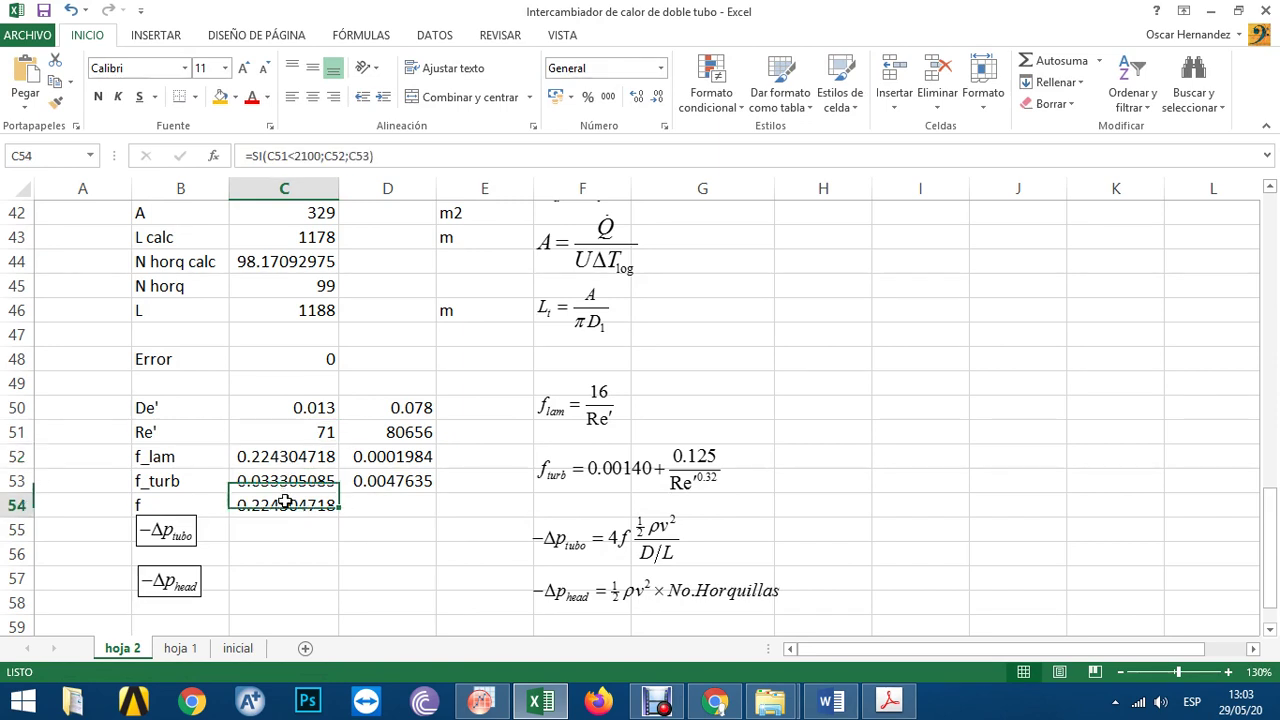
left_click_drag(340, 514, 400, 506)
left_click(390, 483)
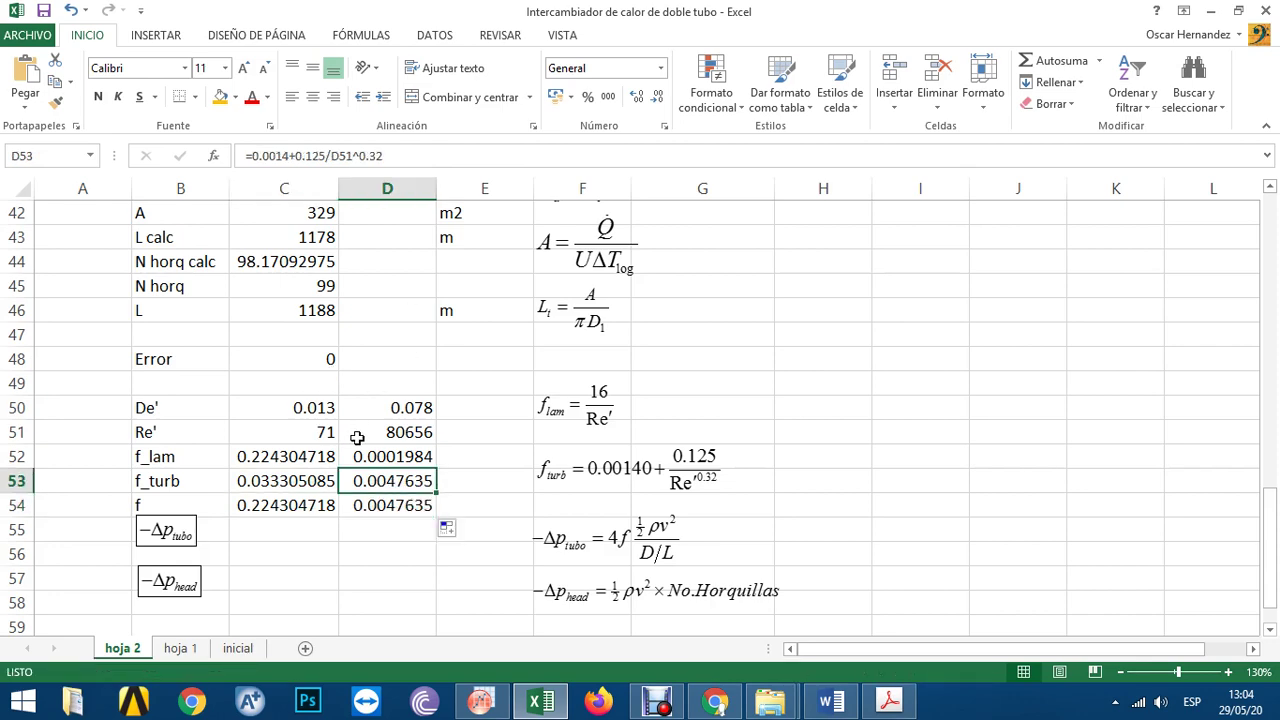
- Examine the 4f factor of the −Δp_tubo equation in MathType and return to the worksheet
scroll(323, 503, "down", 1)
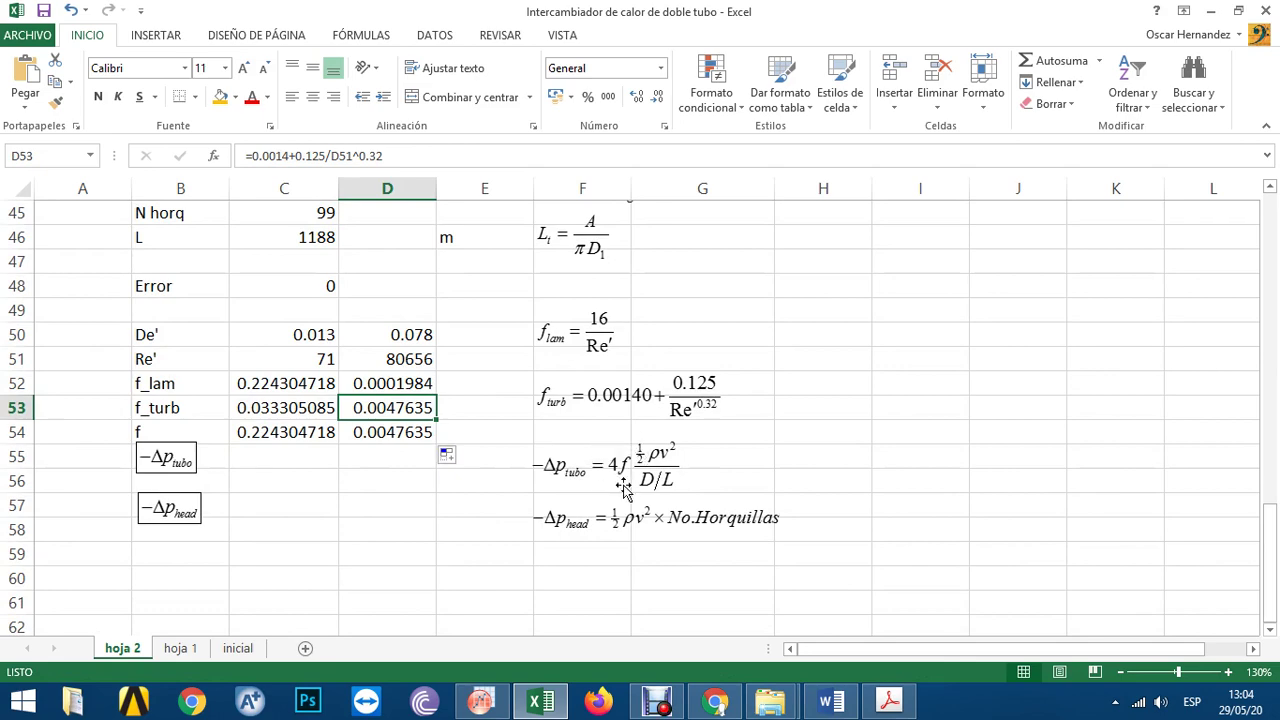
scroll(645, 478, "down", 1)
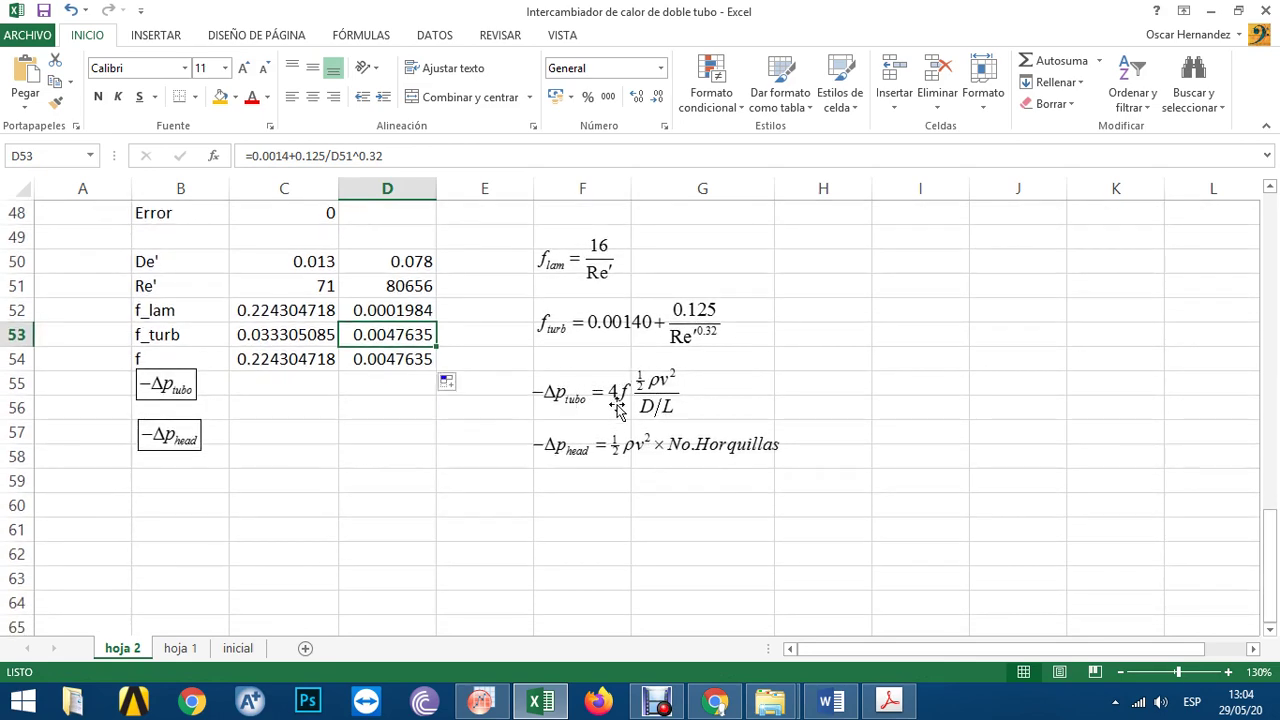
double_click(618, 400)
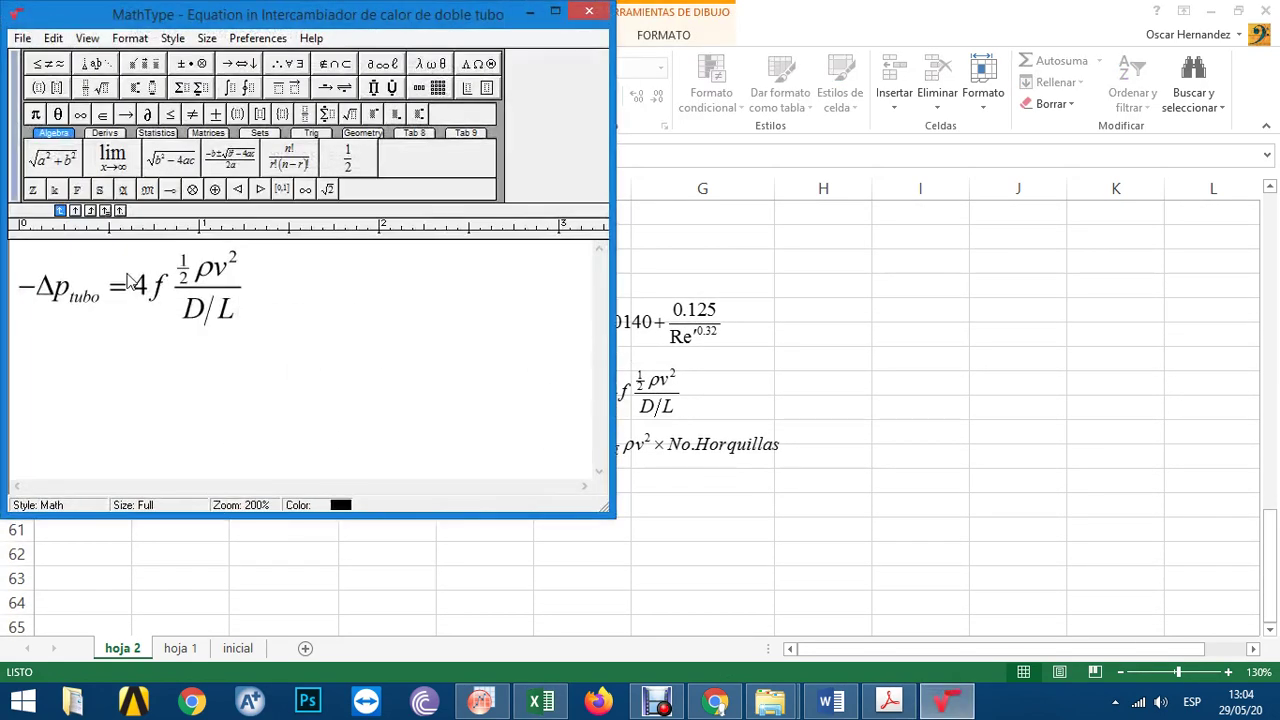
left_click_drag(133, 285, 170, 300)
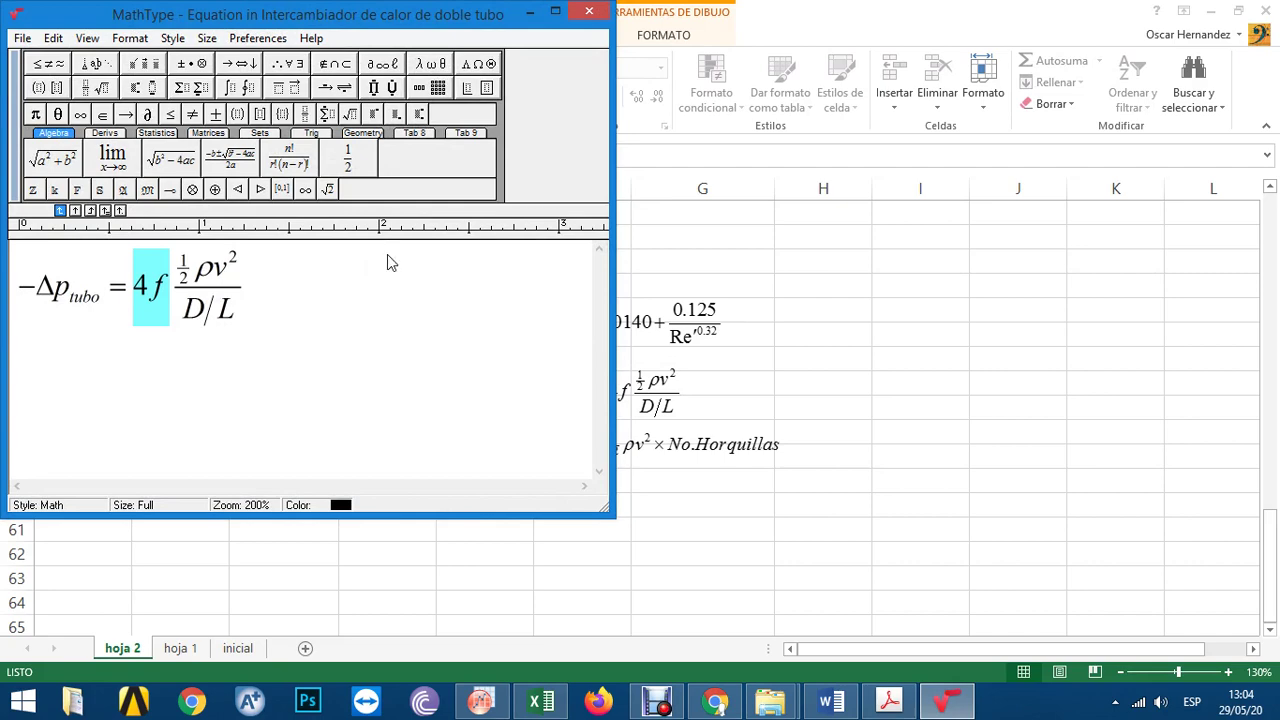
left_click(589, 11)
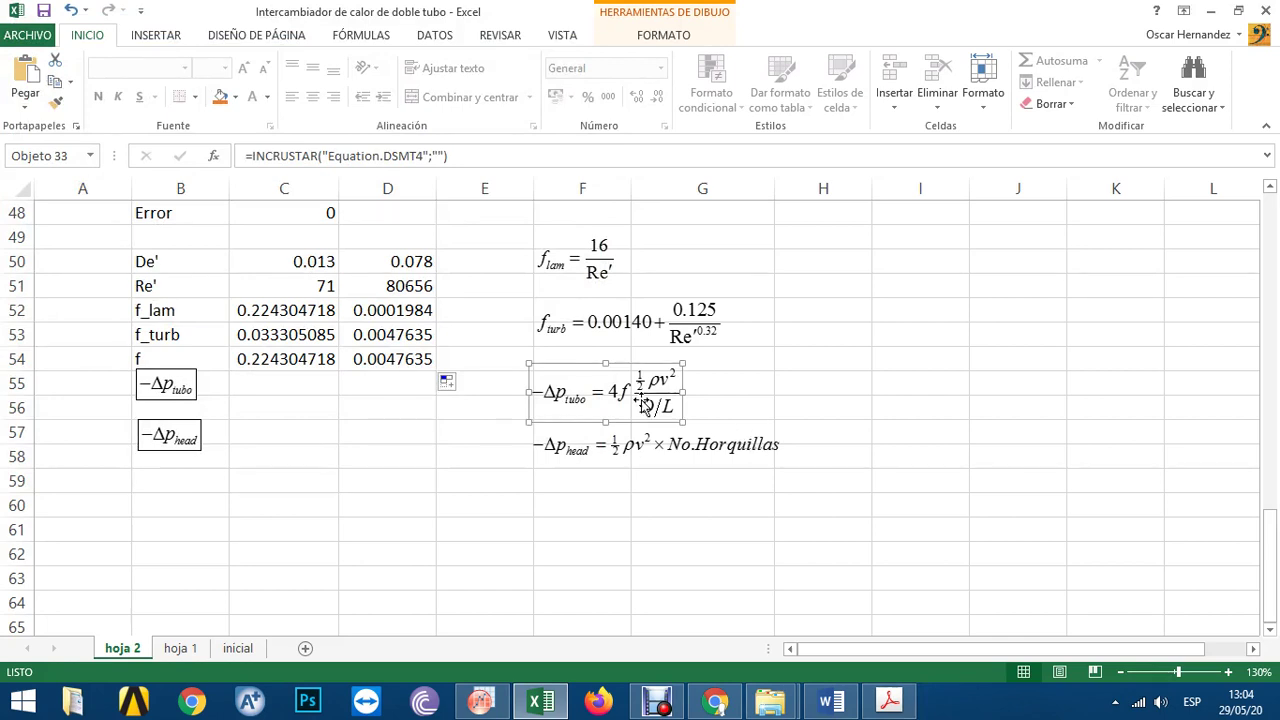
- Enter the numerator of the annulus pressure drop −Δp_tubo in C55 as =4*C54*(0.5*C20*C26^2)
left_click(318, 432)
key("Up")
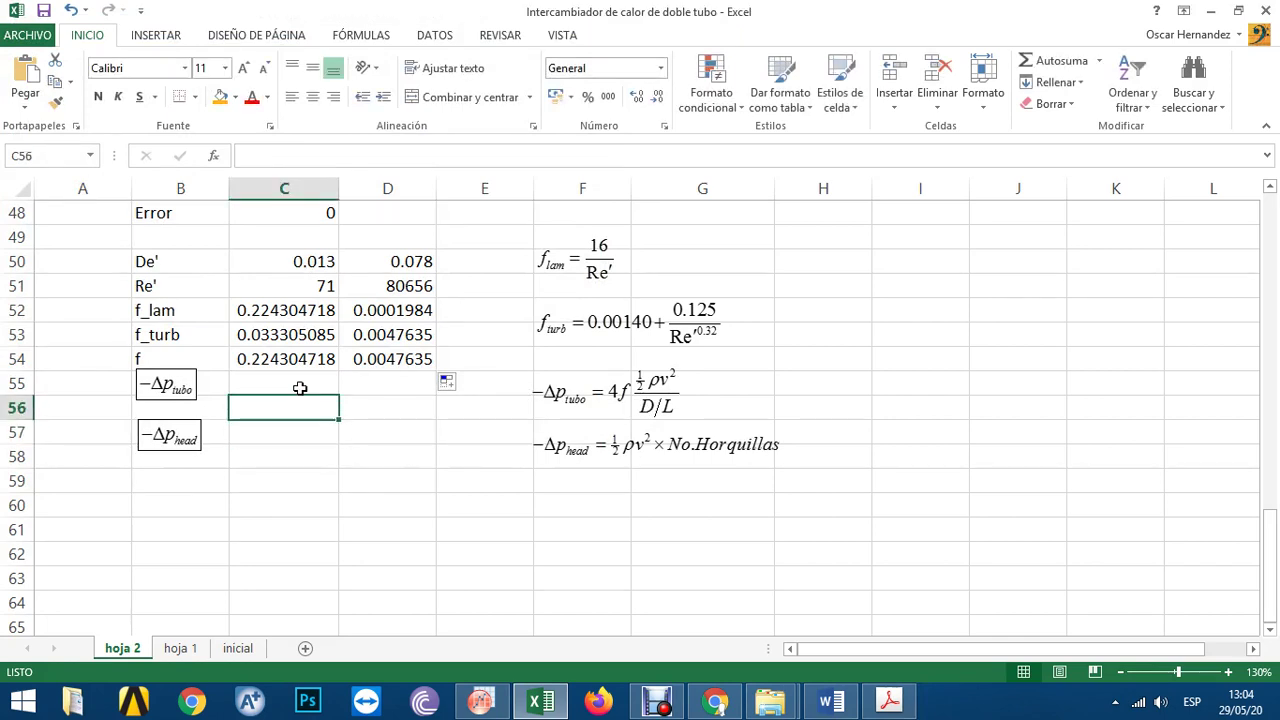
left_click(300, 388)
type("=")
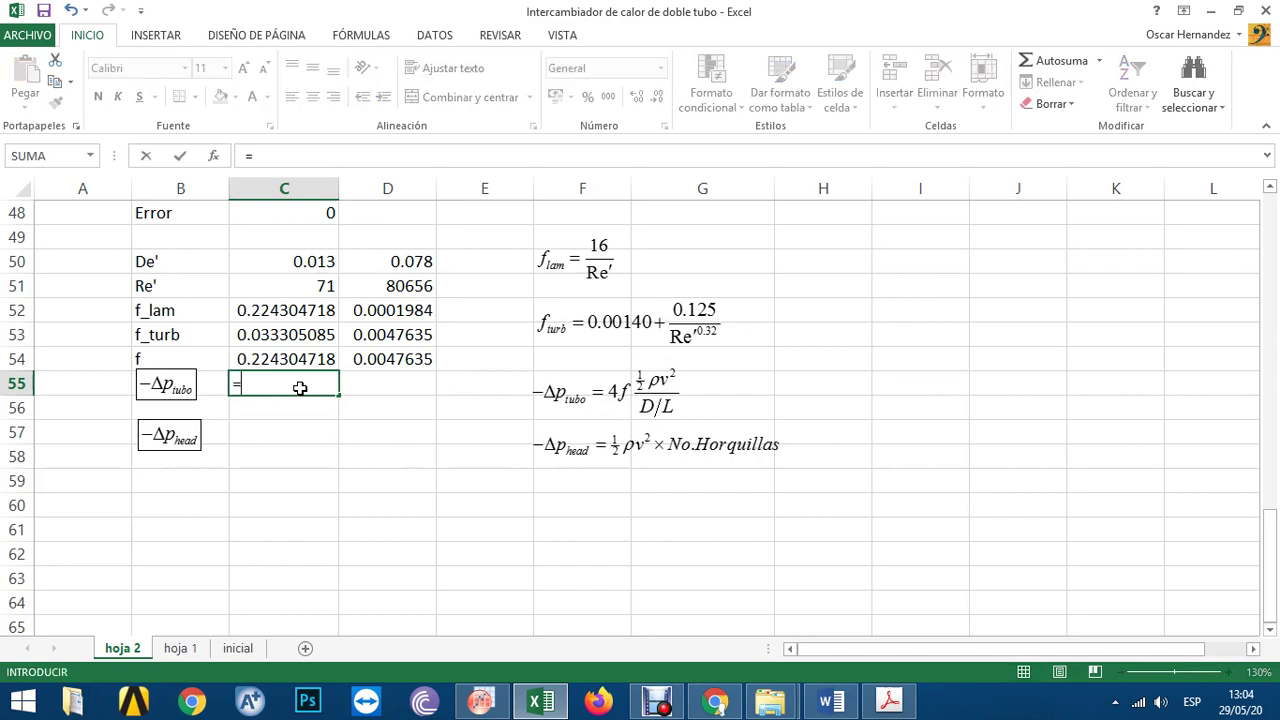
type("4*")
left_click(288, 357)
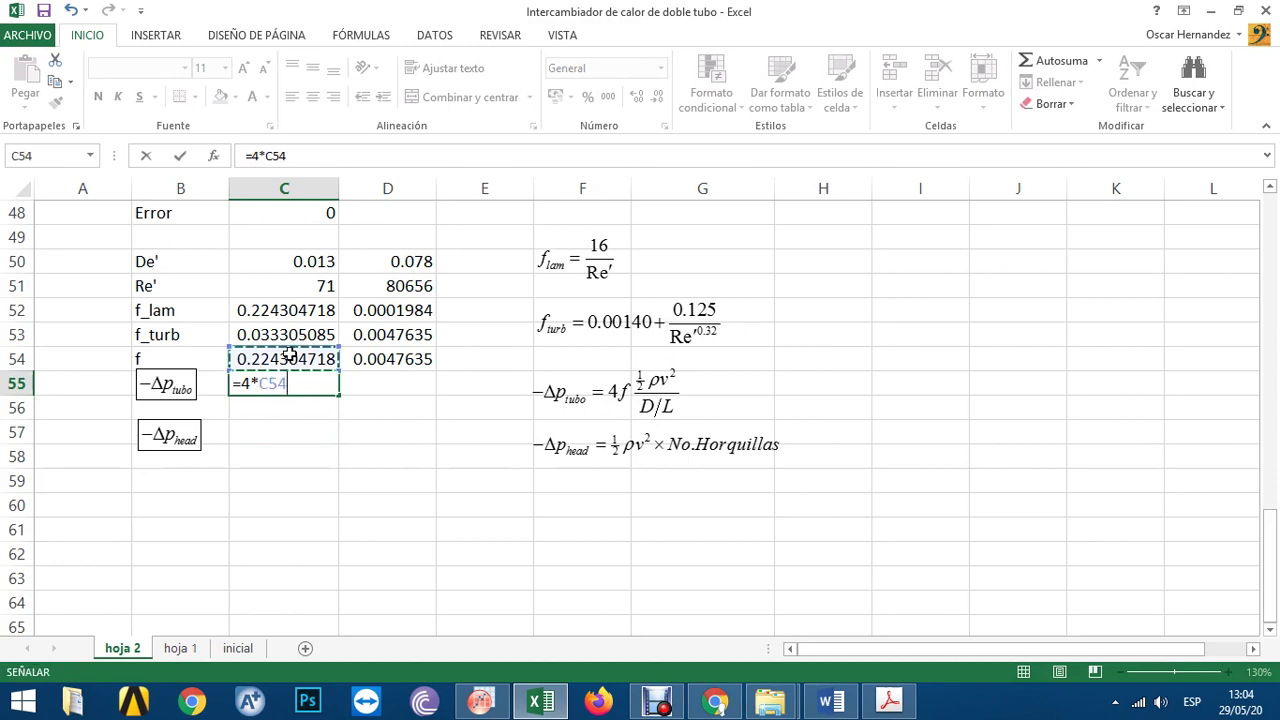
type("*(0.5*")
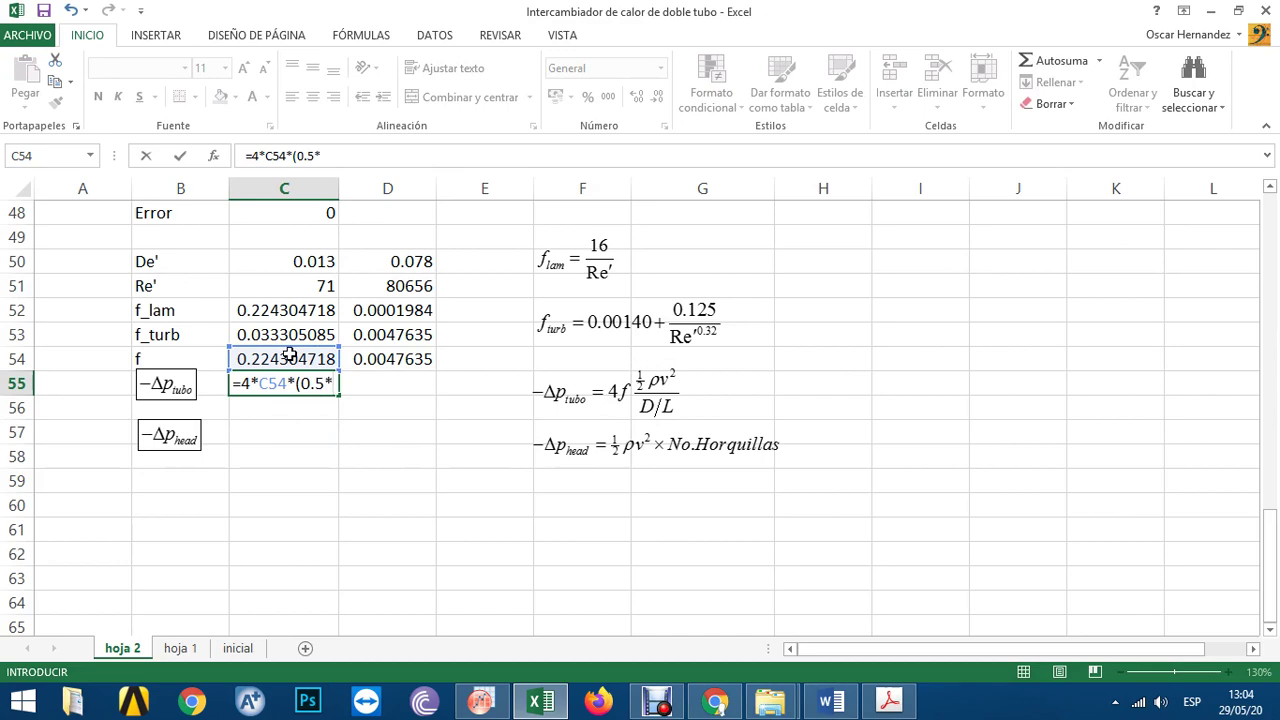
scroll(329, 463, "up", 13)
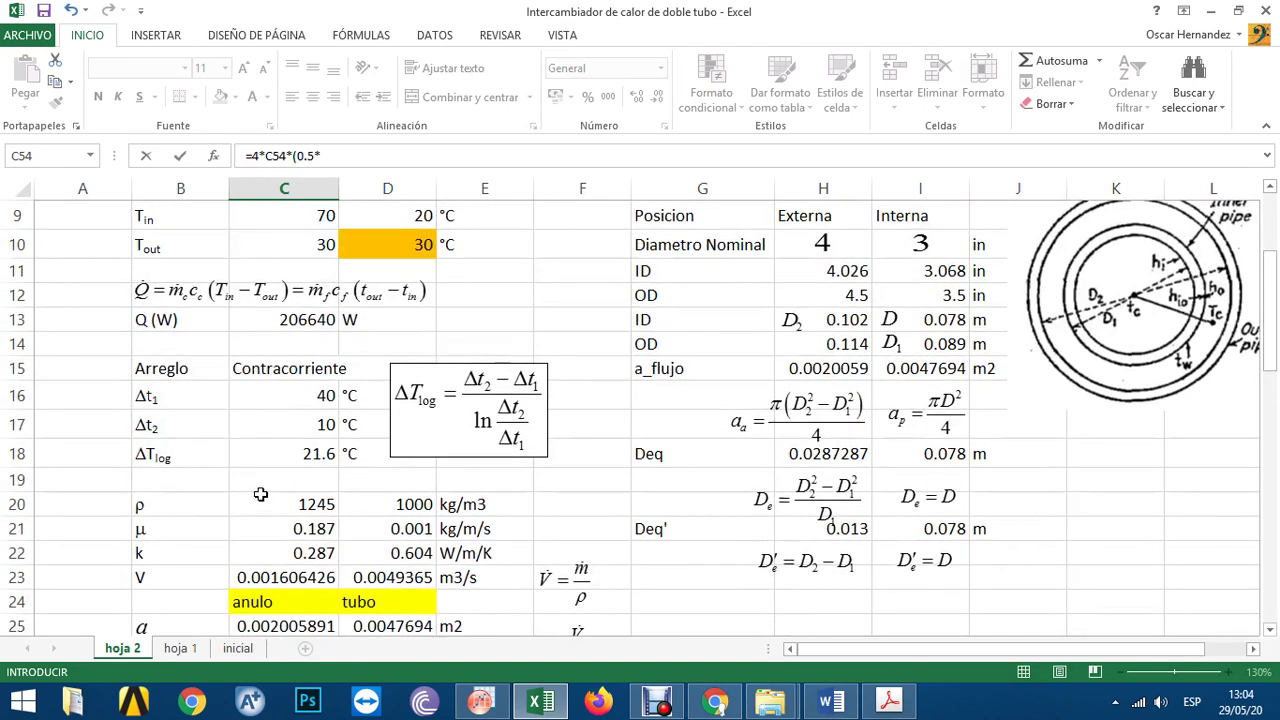
left_click(258, 496)
type("*")
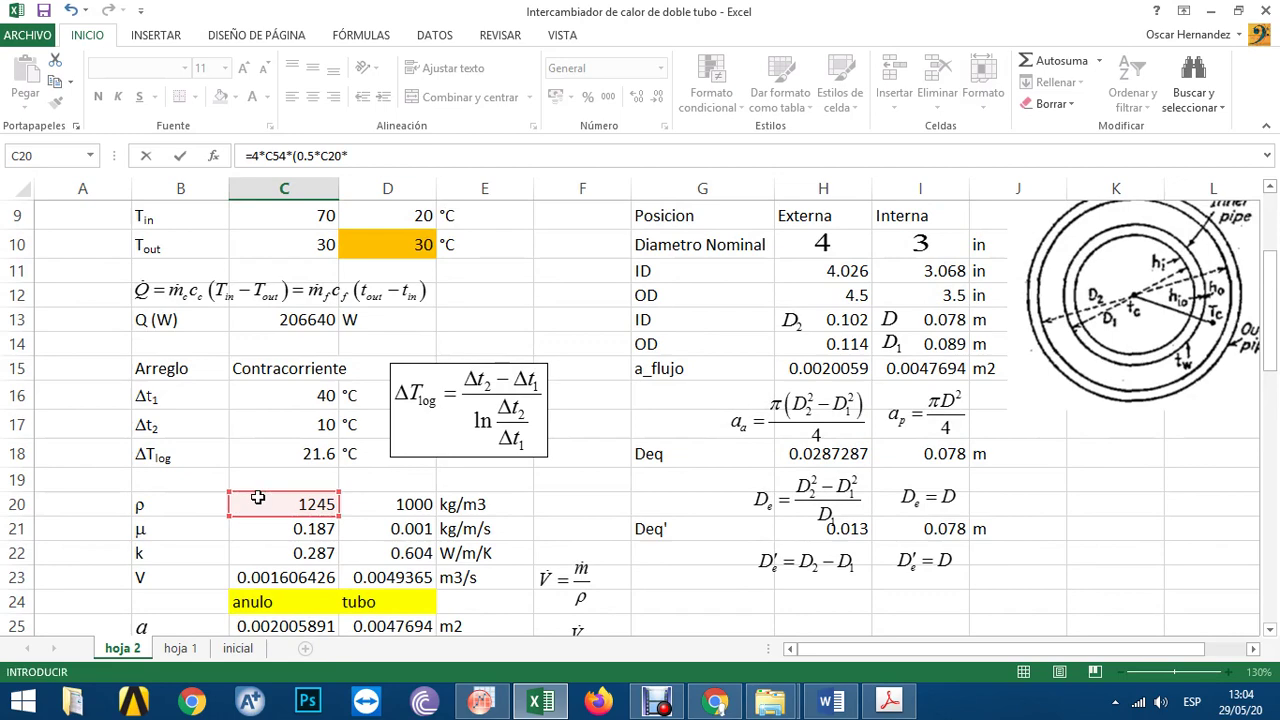
scroll(258, 560, "down", 2)
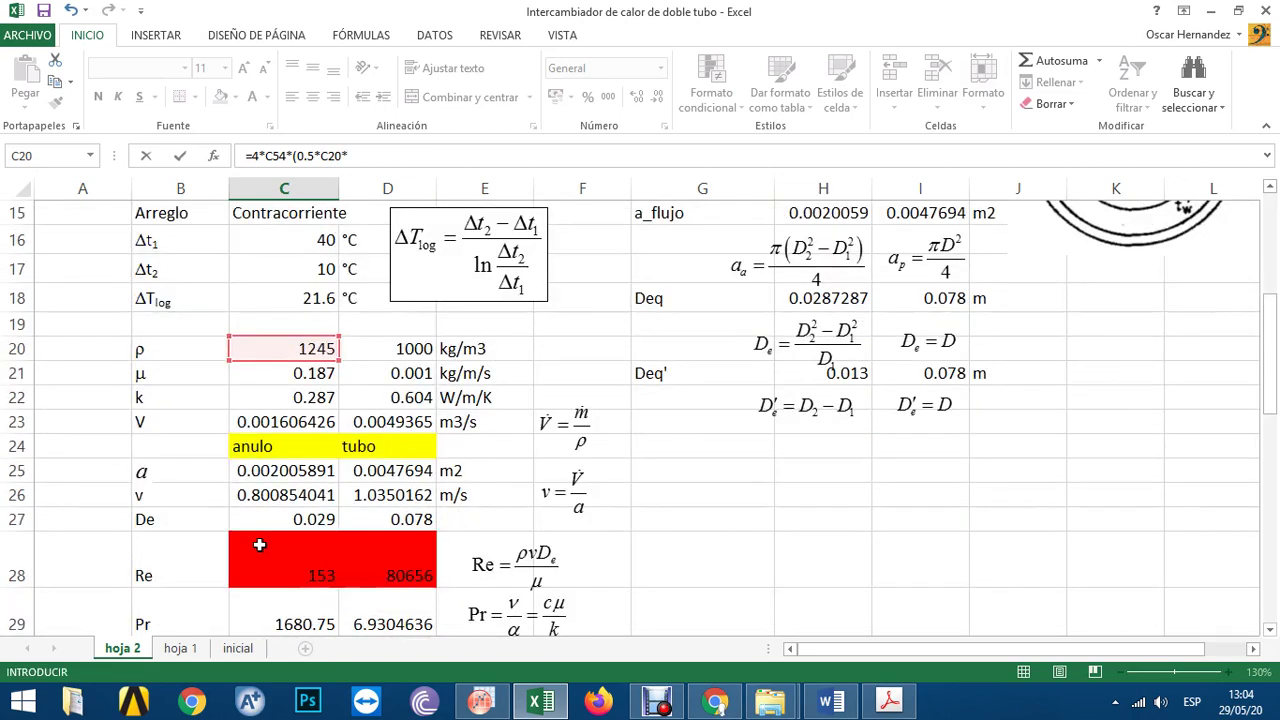
left_click(268, 495)
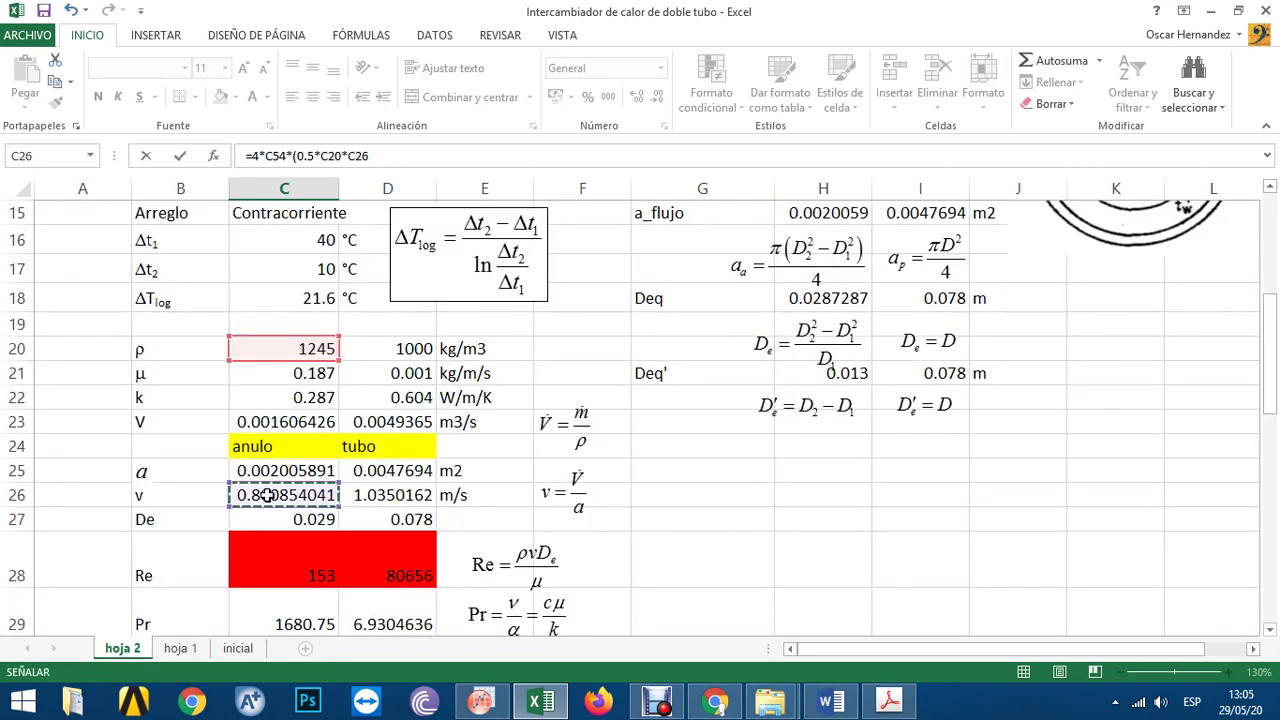
type("^2")
key("Return")
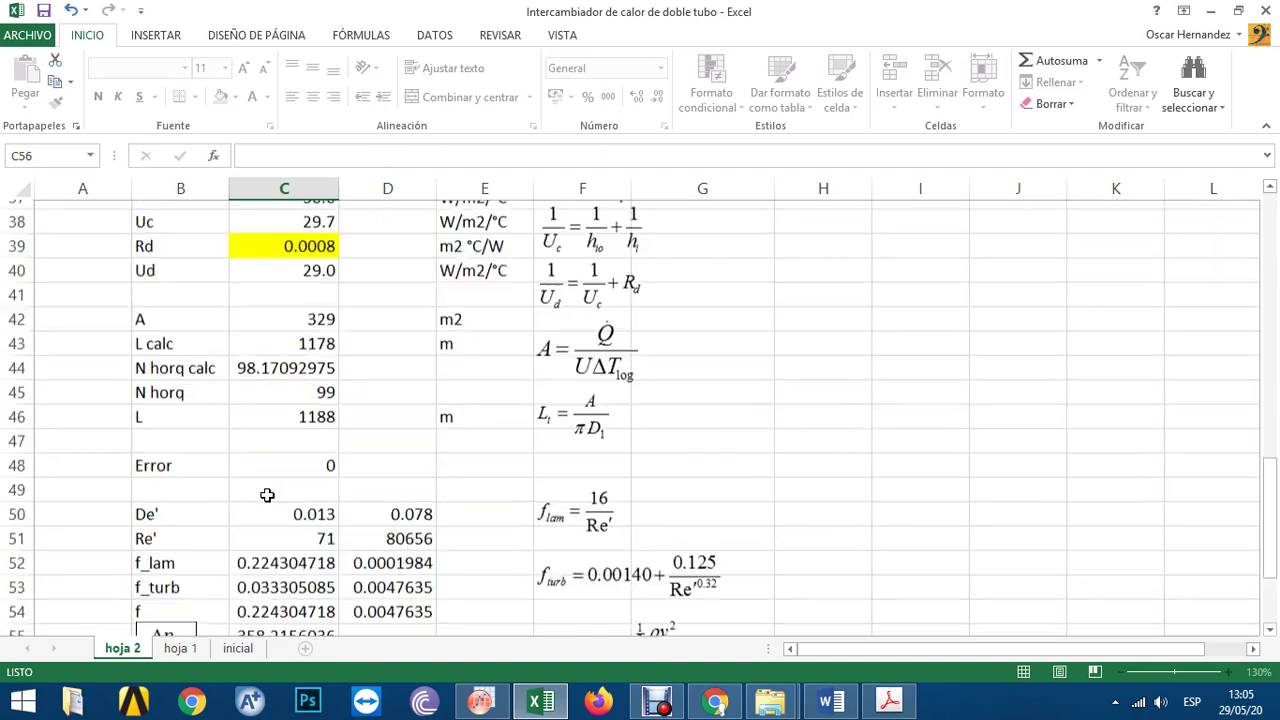
- Complete the annulus pressure drop −Δp_tubo in C55 by dividing by (C50/C46), giving =4*C54*(0.5*C20*C26^2)/(C50/C46)
left_click(300, 432)
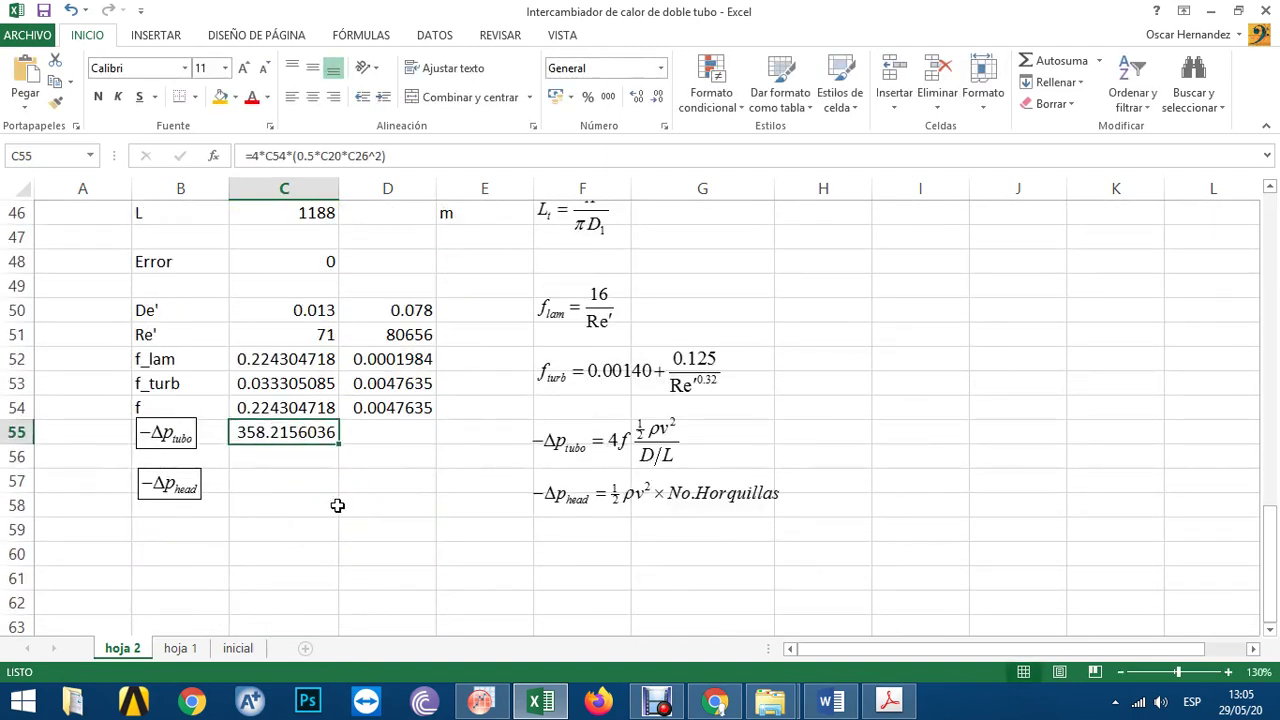
left_click(418, 153)
type("/(")
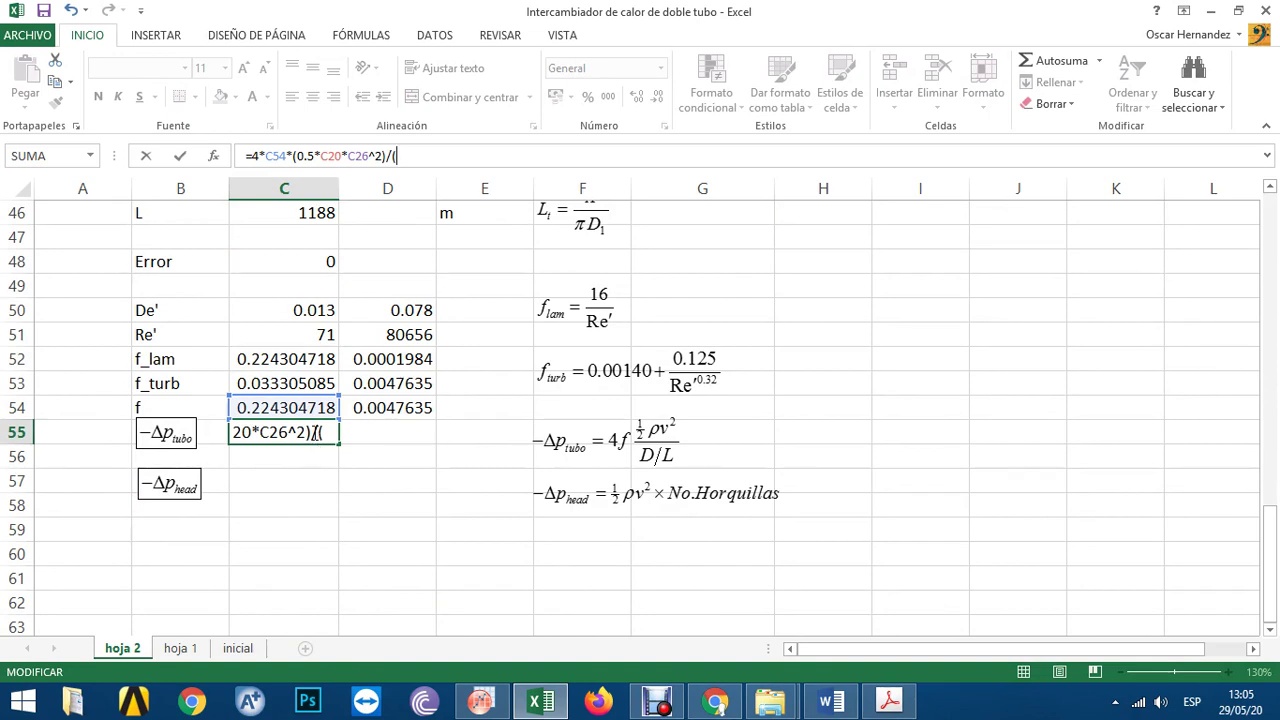
left_click(300, 311)
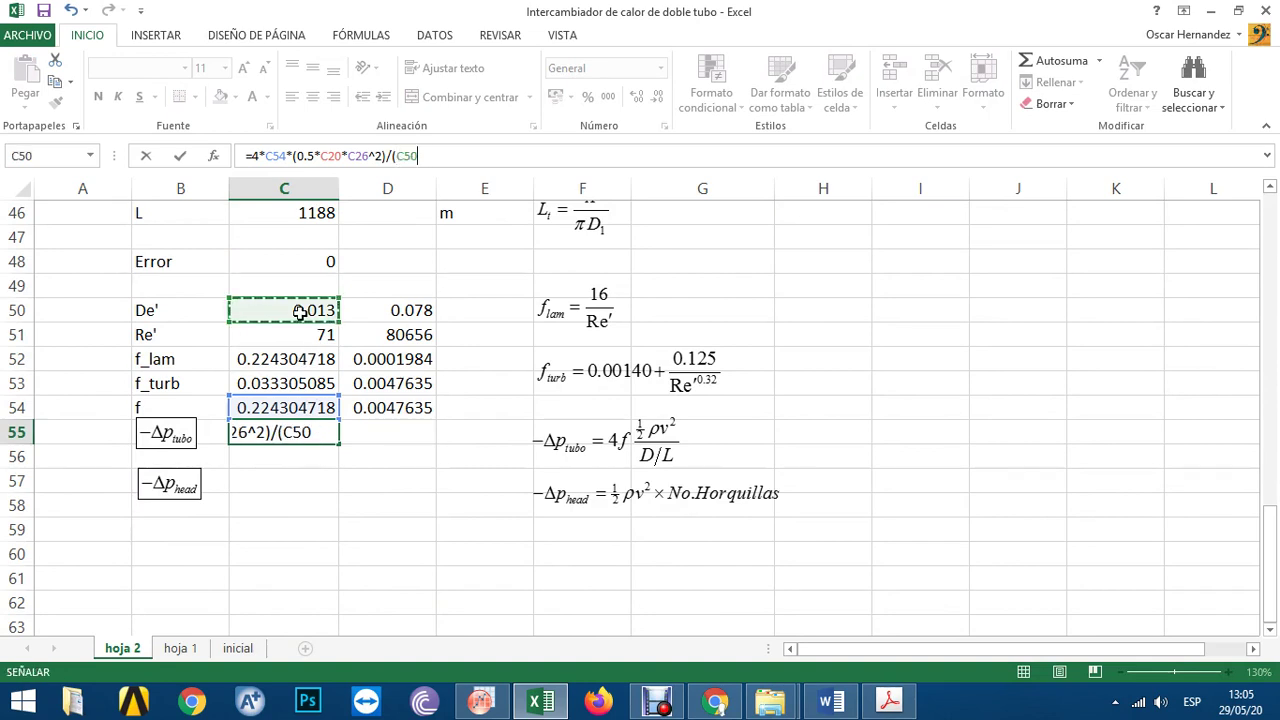
type("/")
left_click(318, 216)
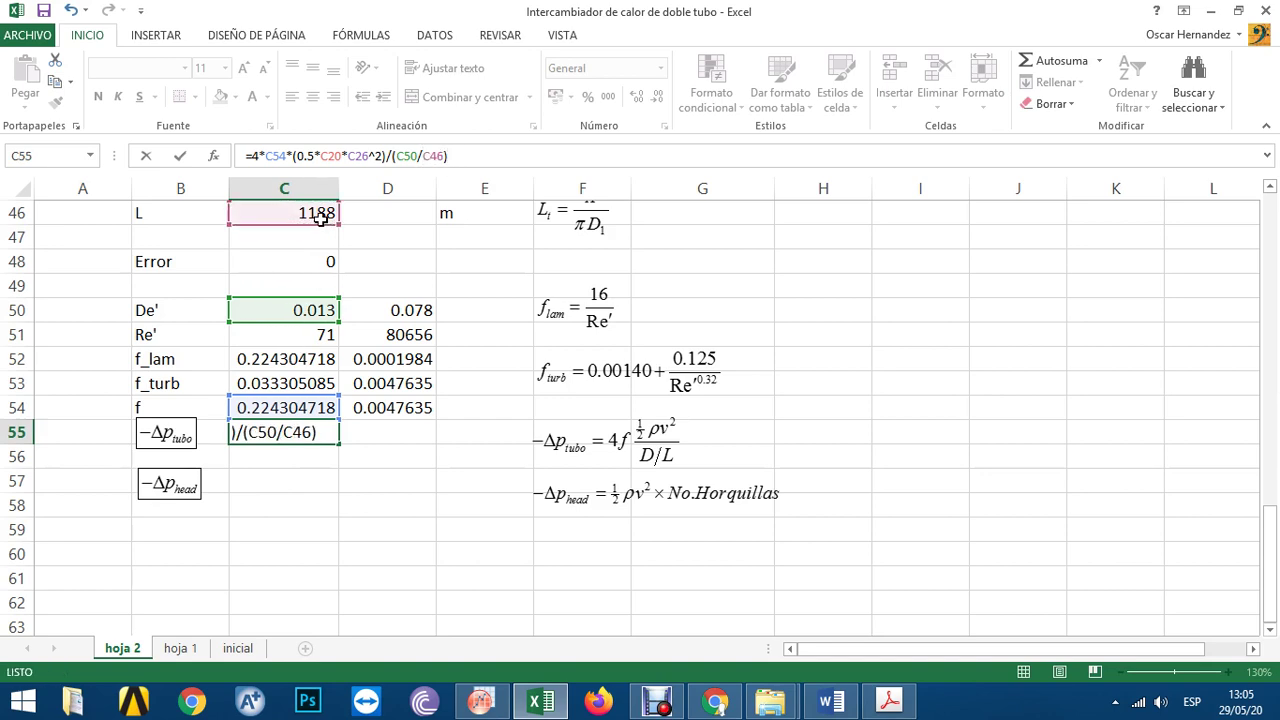
key("Return")
- Enter the unit Pa for the −Δp_tubo row in E55
key("Up")
key("Right")
key("Right")
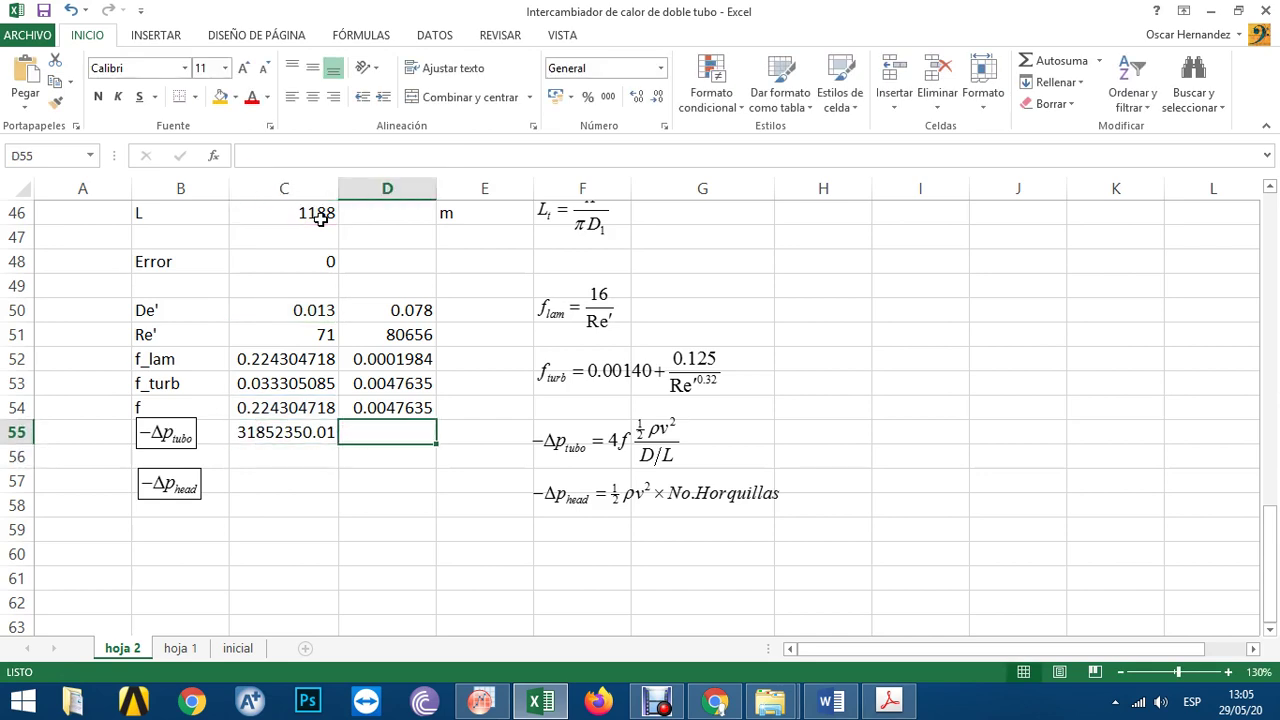
type("Pa")
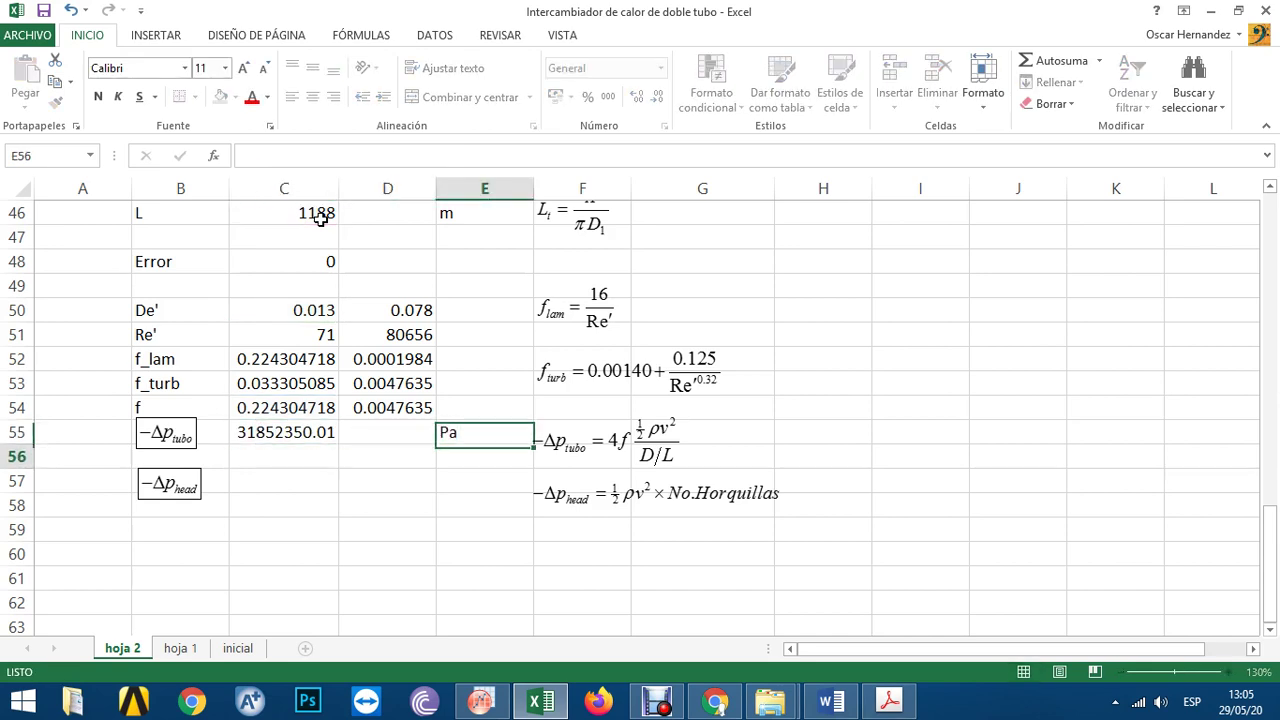
key("Return")
- Format the annulus pressure drop in C55 to show no decimals
key("Left")
key("Left")
key("Up")
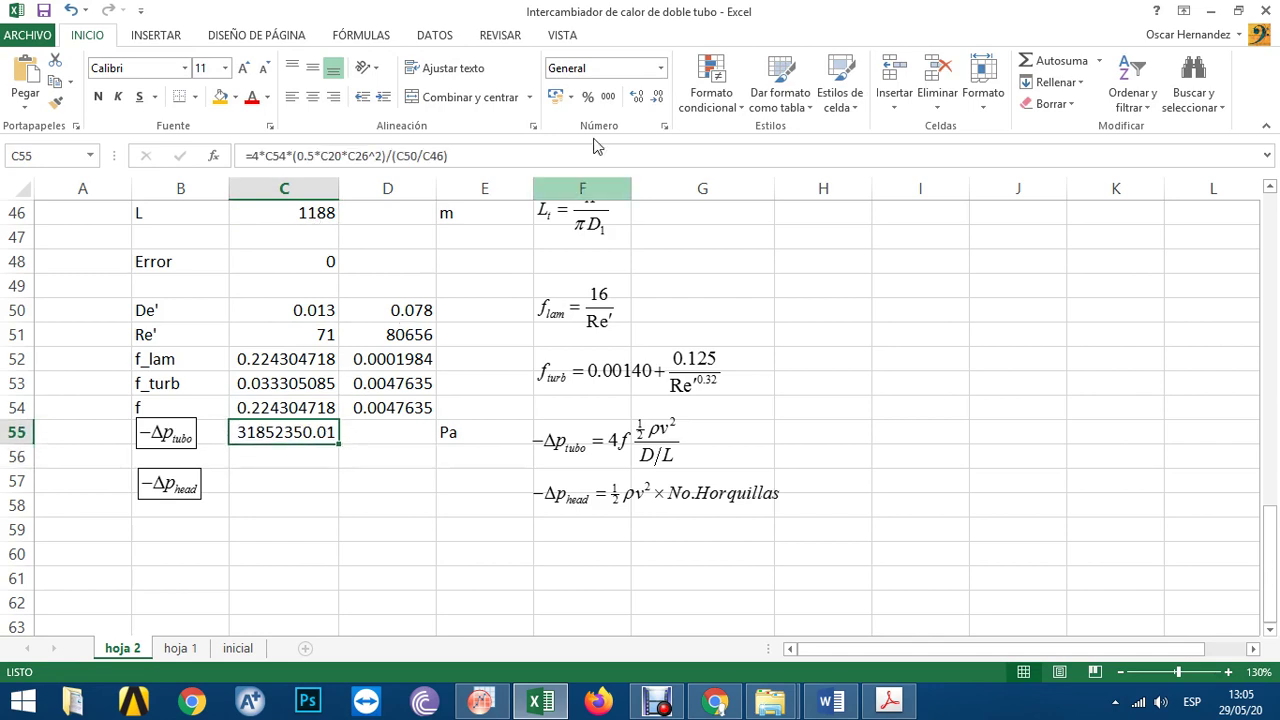
left_click(658, 100)
left_click(658, 100)
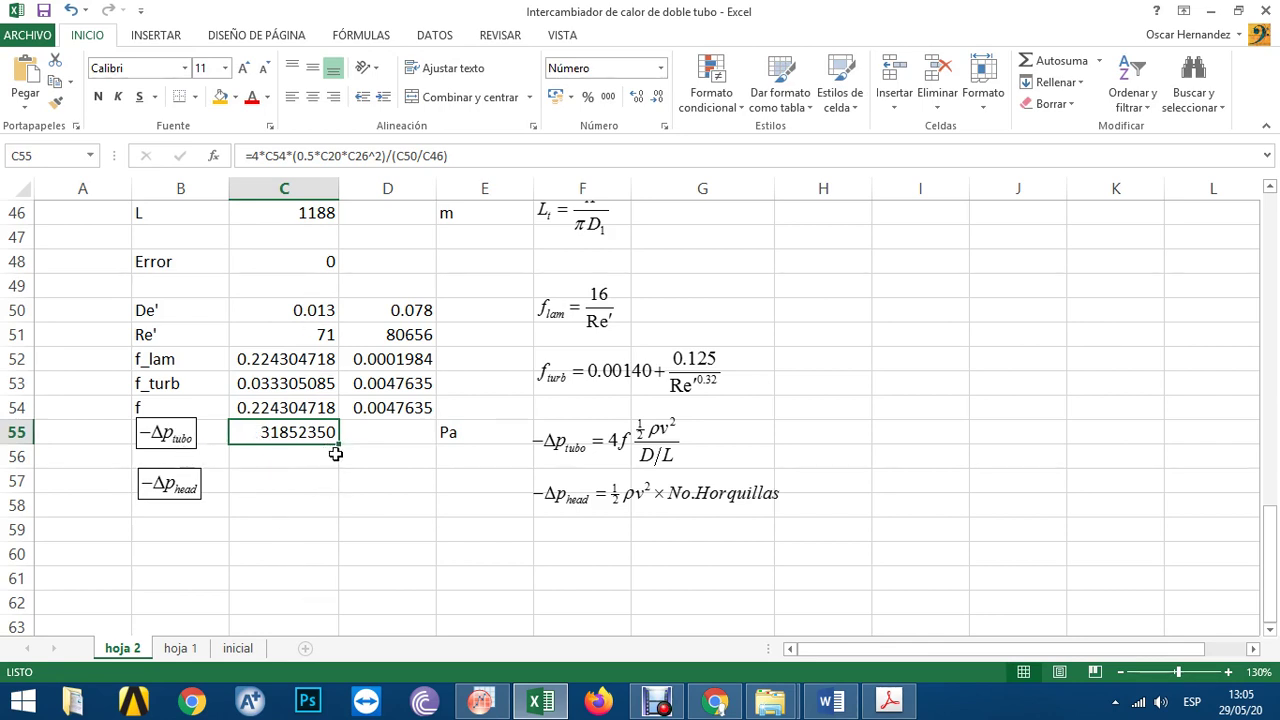
- Fill the −Δp_tubo formula from C55 across to D55 and change its length reference from D46 to C46
left_click_drag(339, 445, 386, 457)
left_click(386, 457)
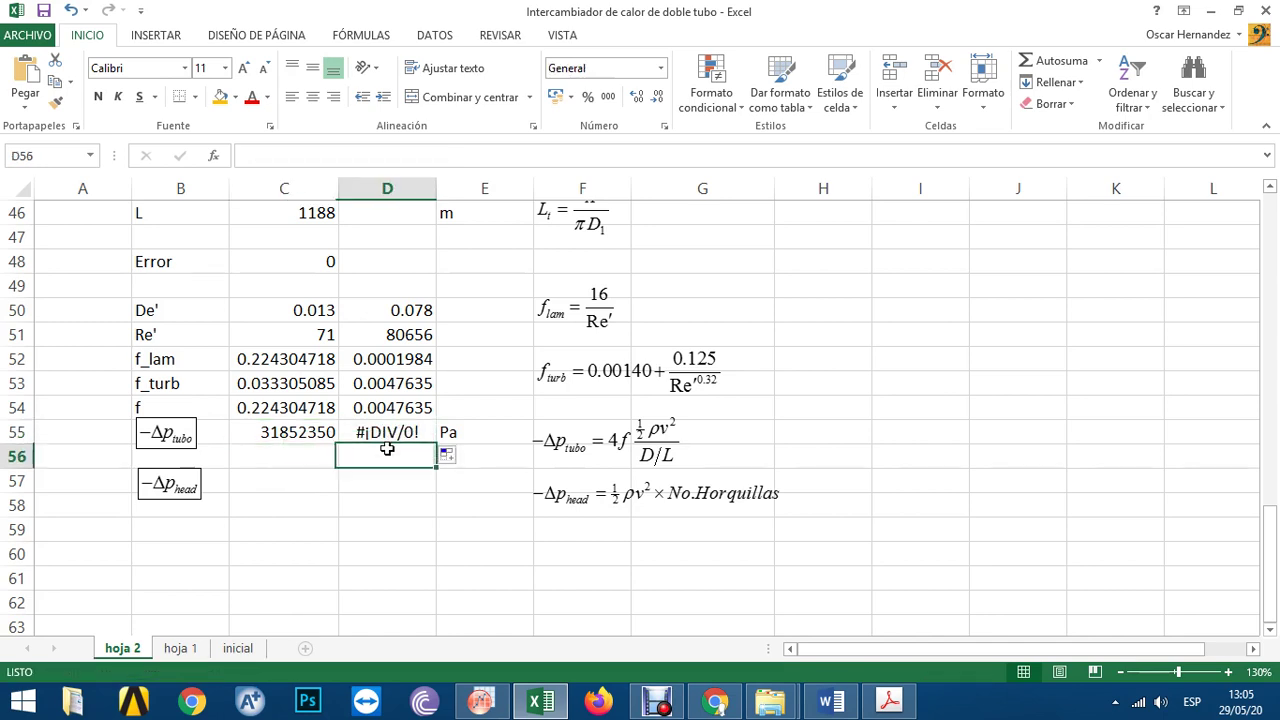
double_click(386, 437)
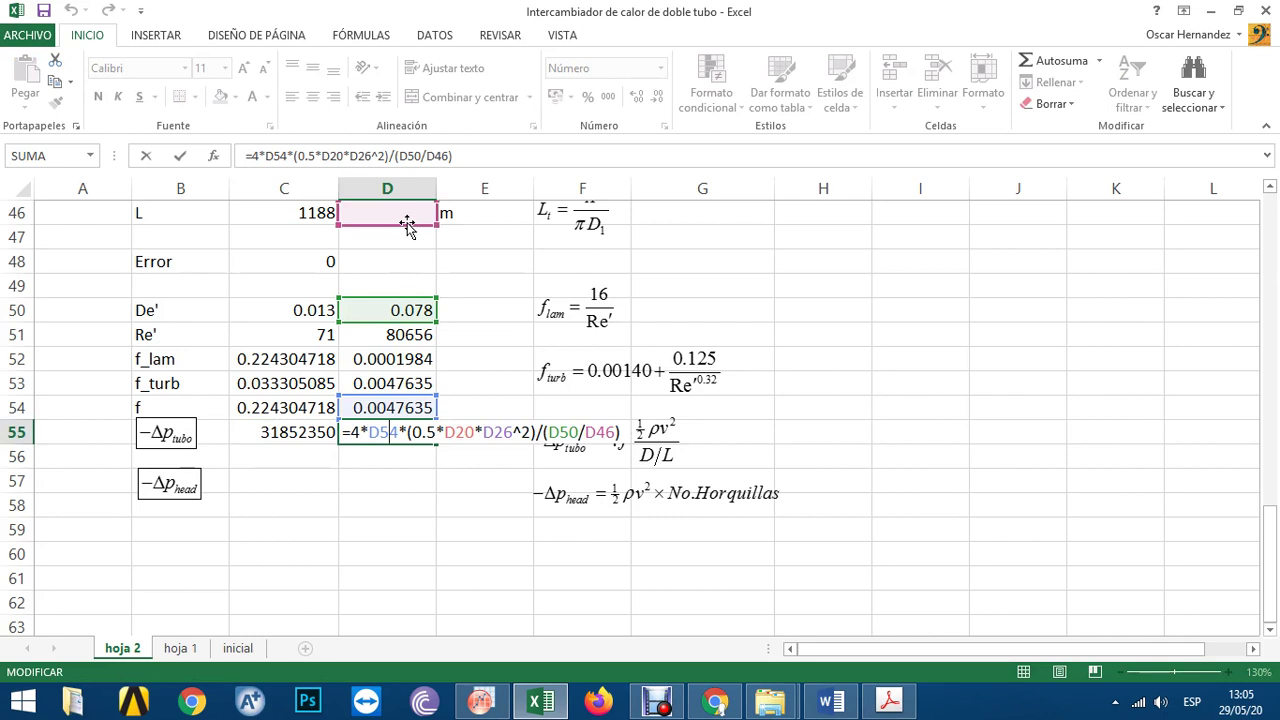
left_click_drag(408, 223, 307, 225)
key("Return")
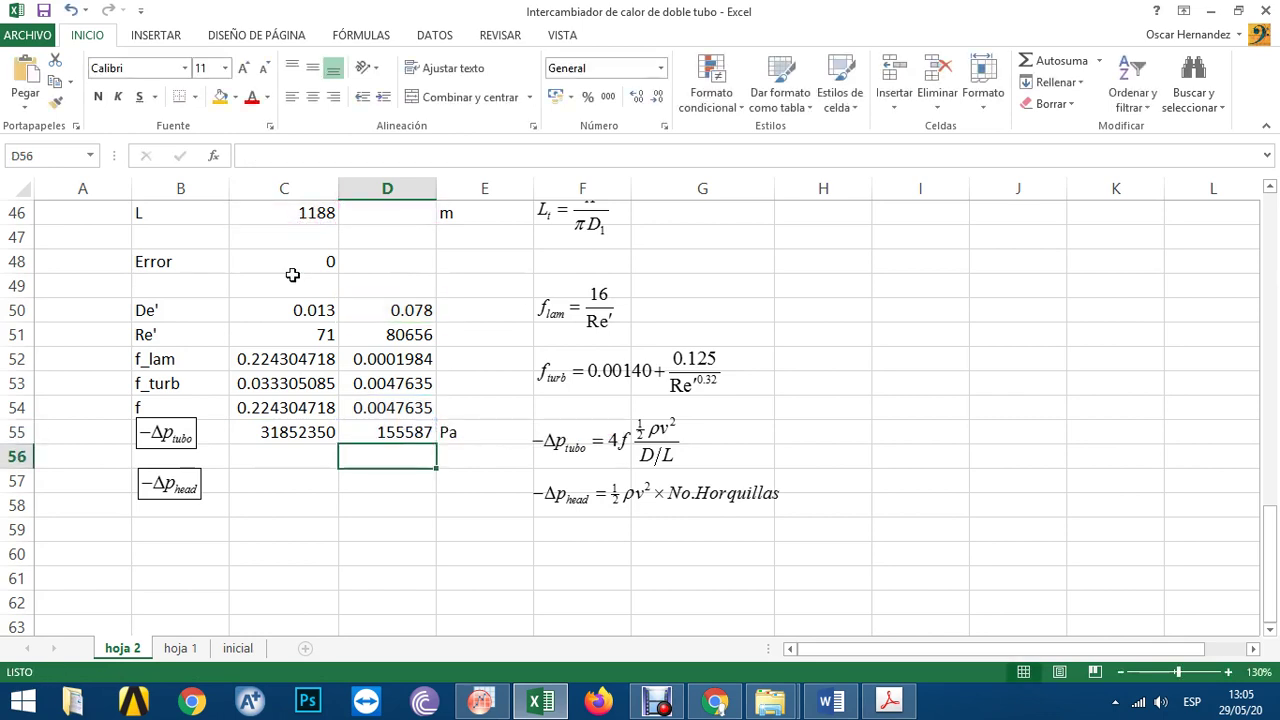
- Check the cells referenced by the annulus −Δp_tubo formula in C55, including density, velocity, De' and length
left_click(301, 439)
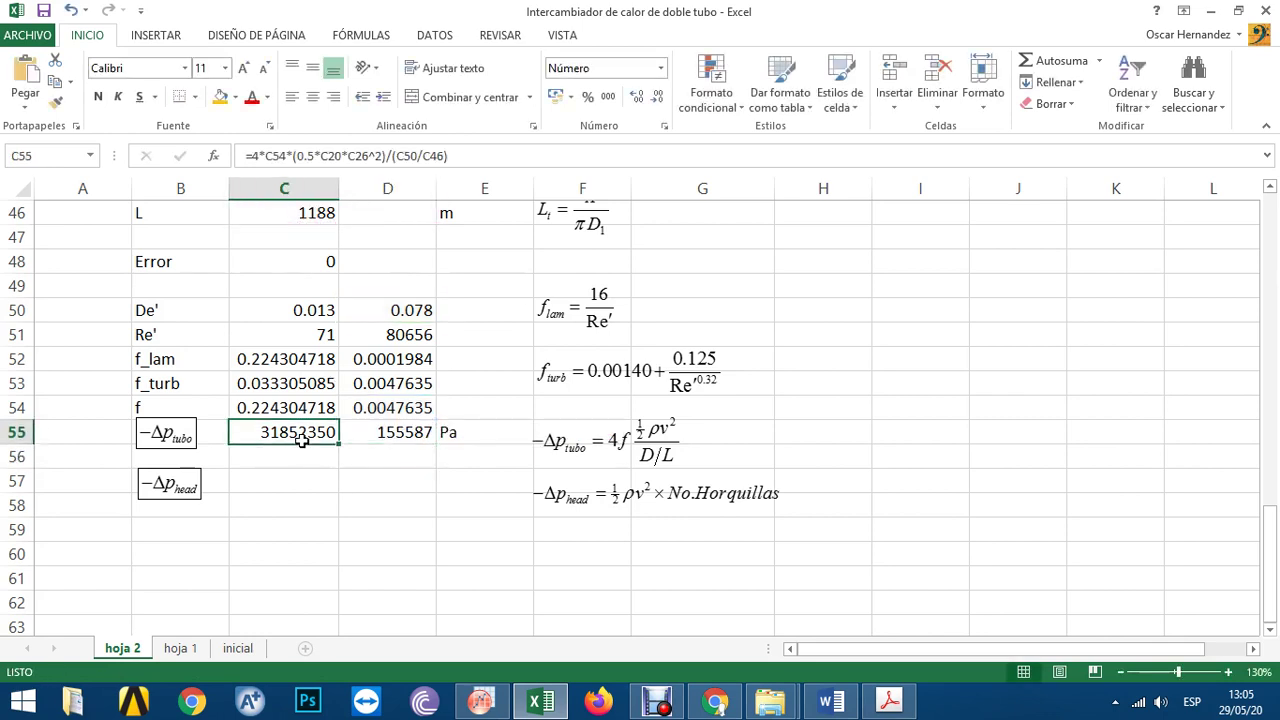
double_click(301, 433)
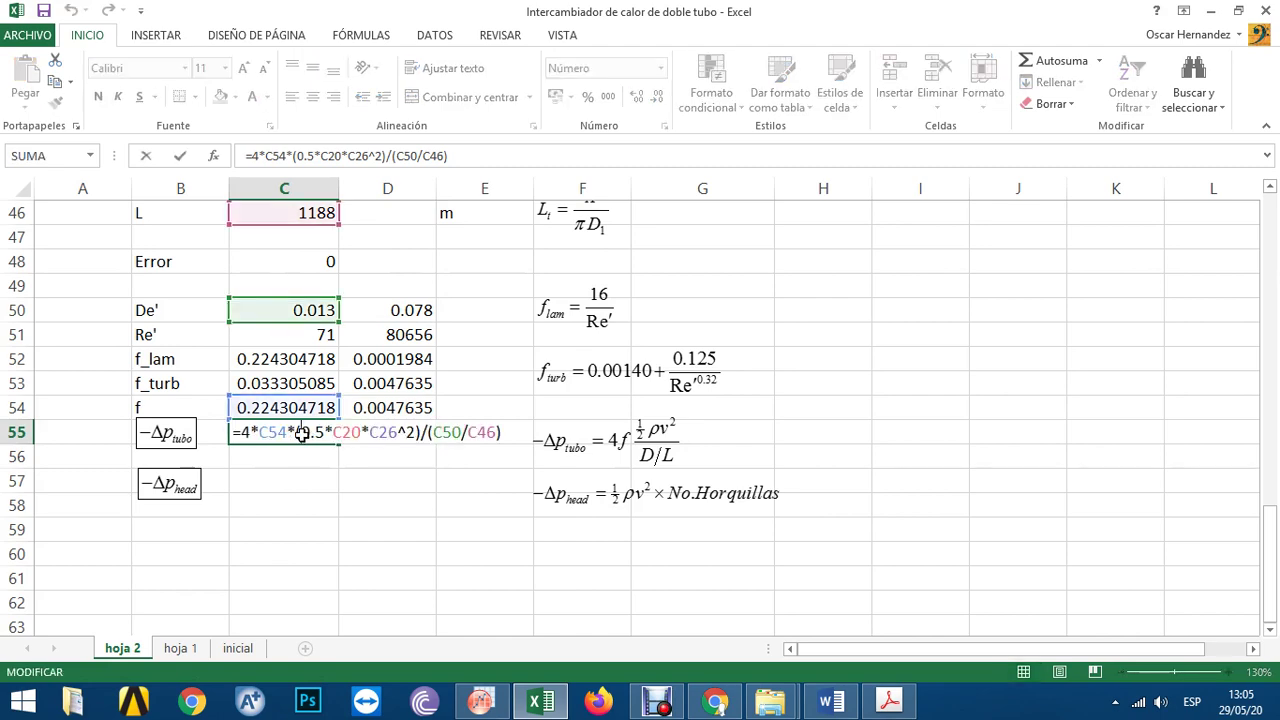
scroll(301, 435, "up", 6)
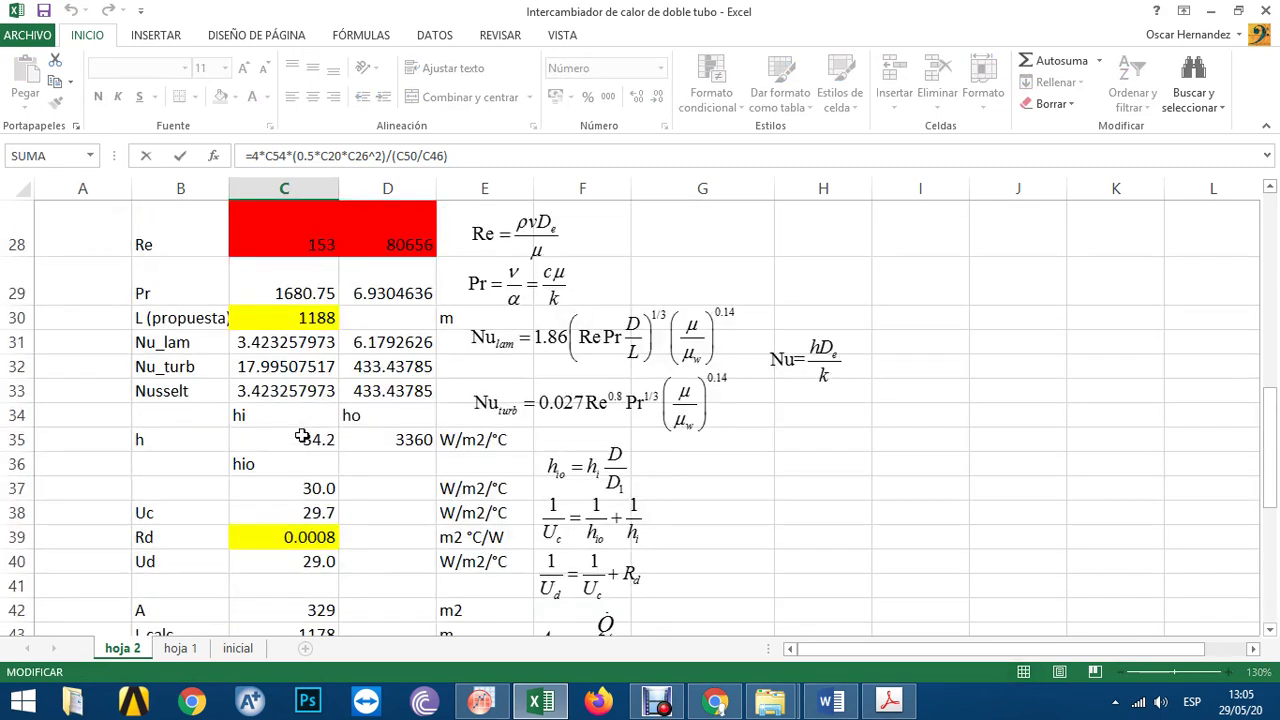
scroll(301, 437, "up", 4)
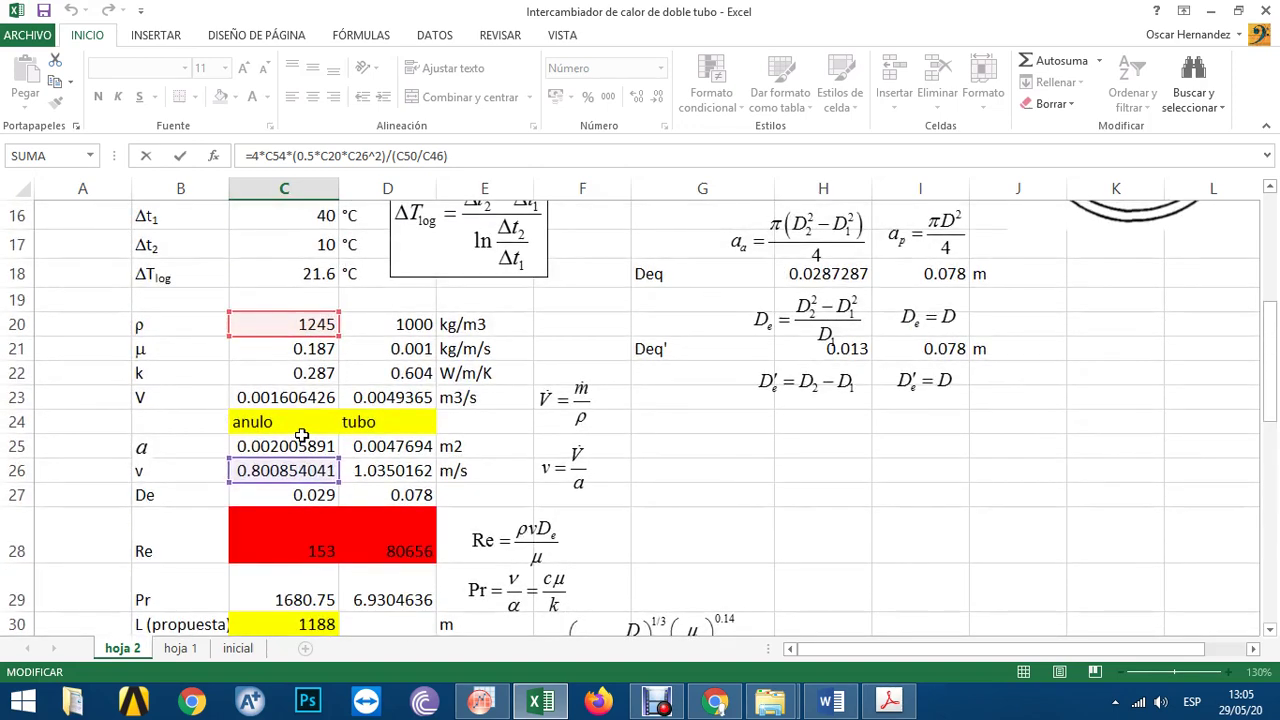
scroll(301, 437, "down", 2)
scroll(301, 437, "down", 7)
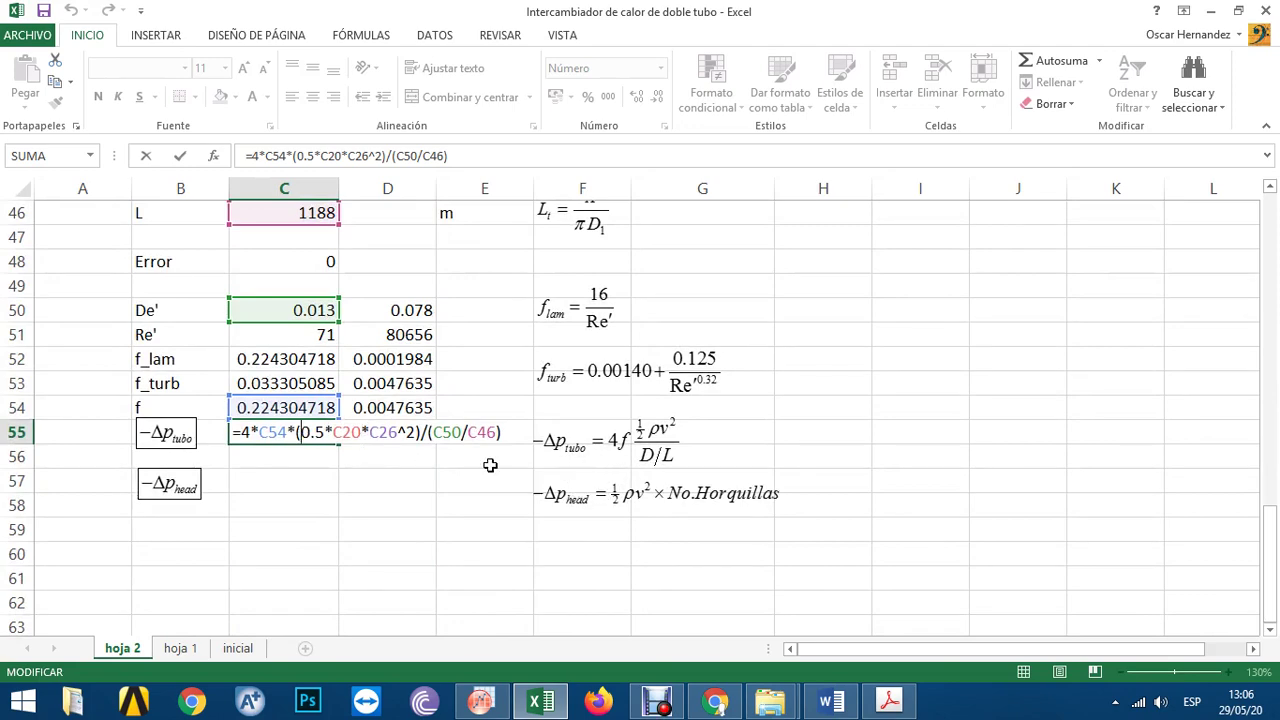
scroll(396, 458, "up", 1)
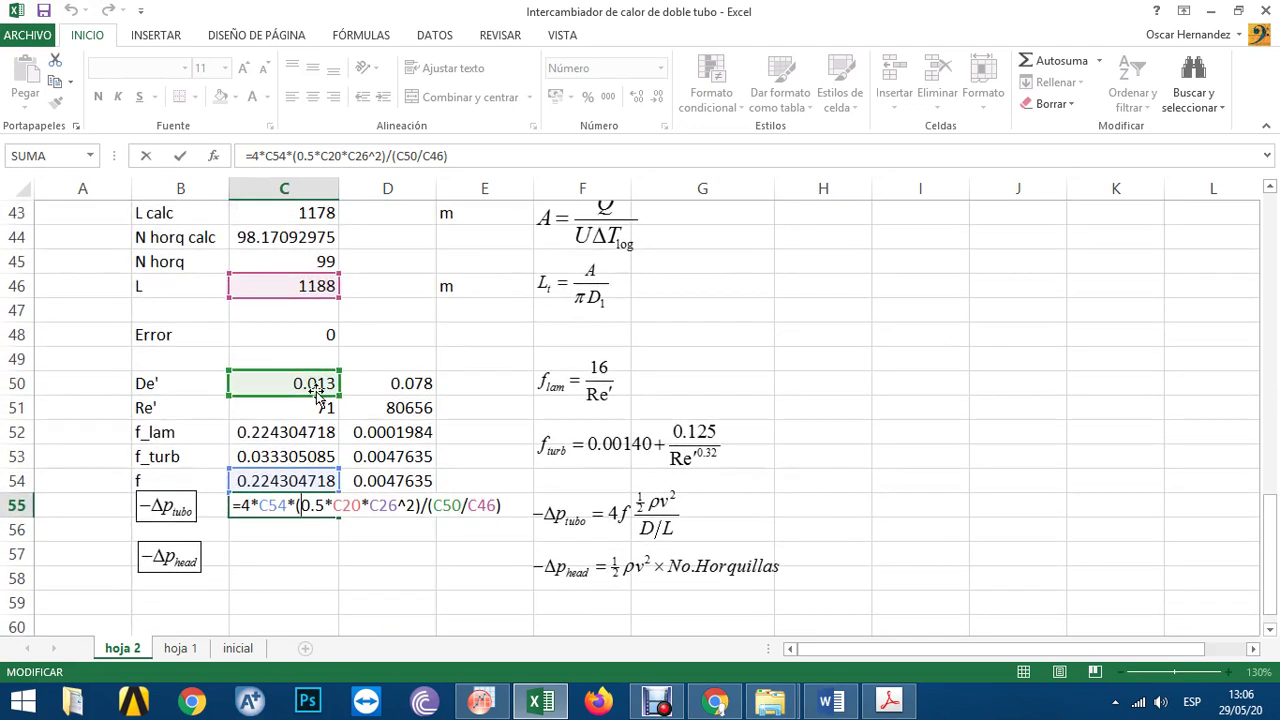
key("Return")
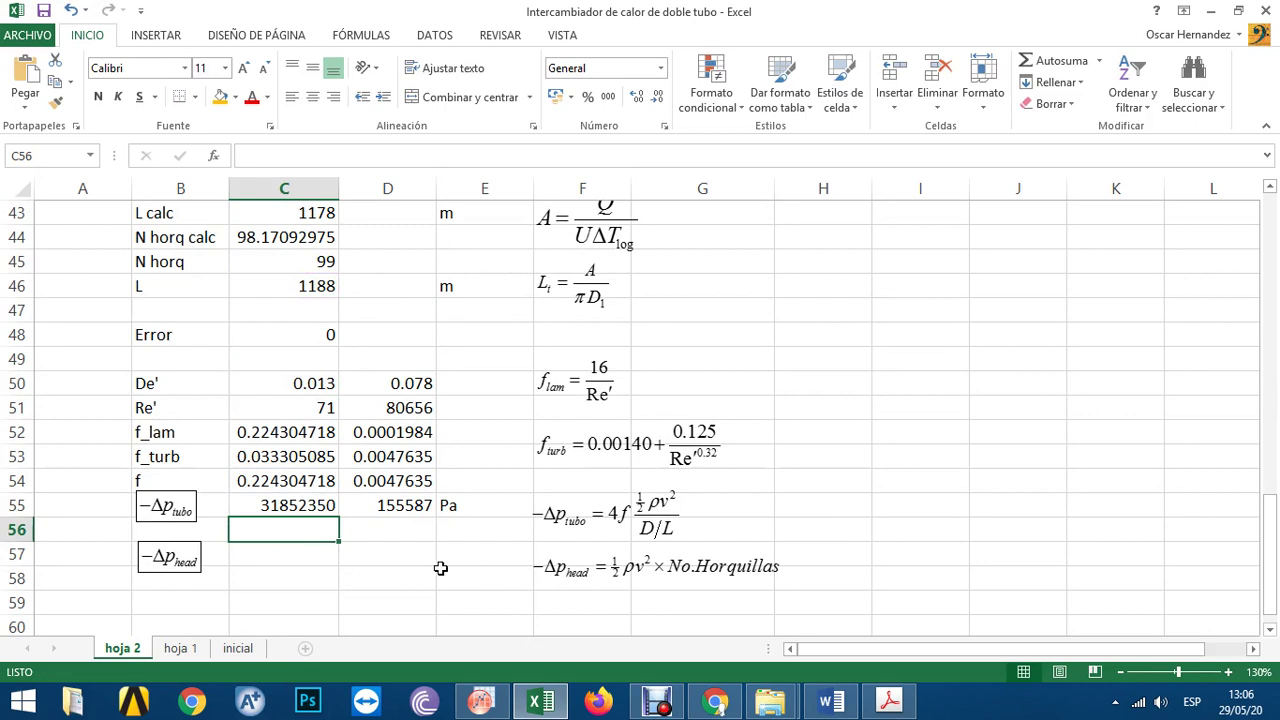
- Examine the double pipe exchanger in Fig. 6.1 of the Kern PDF in Adobe Acrobat Pro and return to the Excel worksheet
left_click(889, 700)
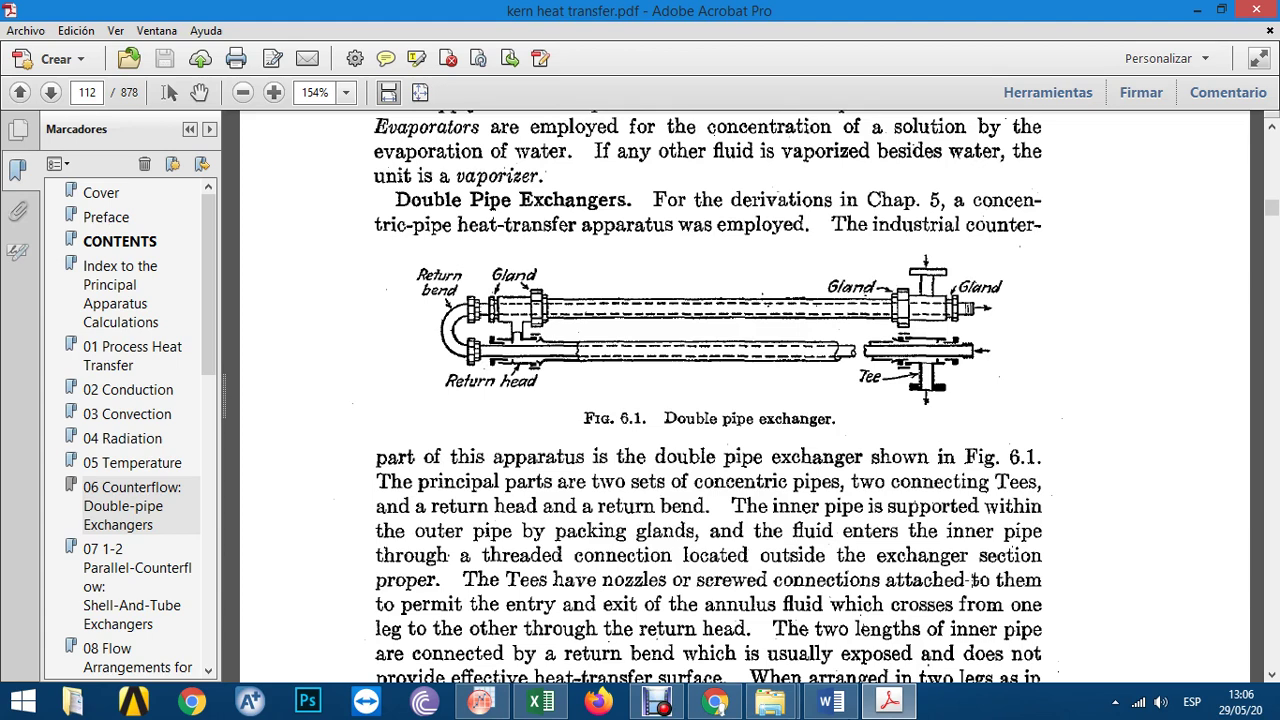
left_click(541, 702)
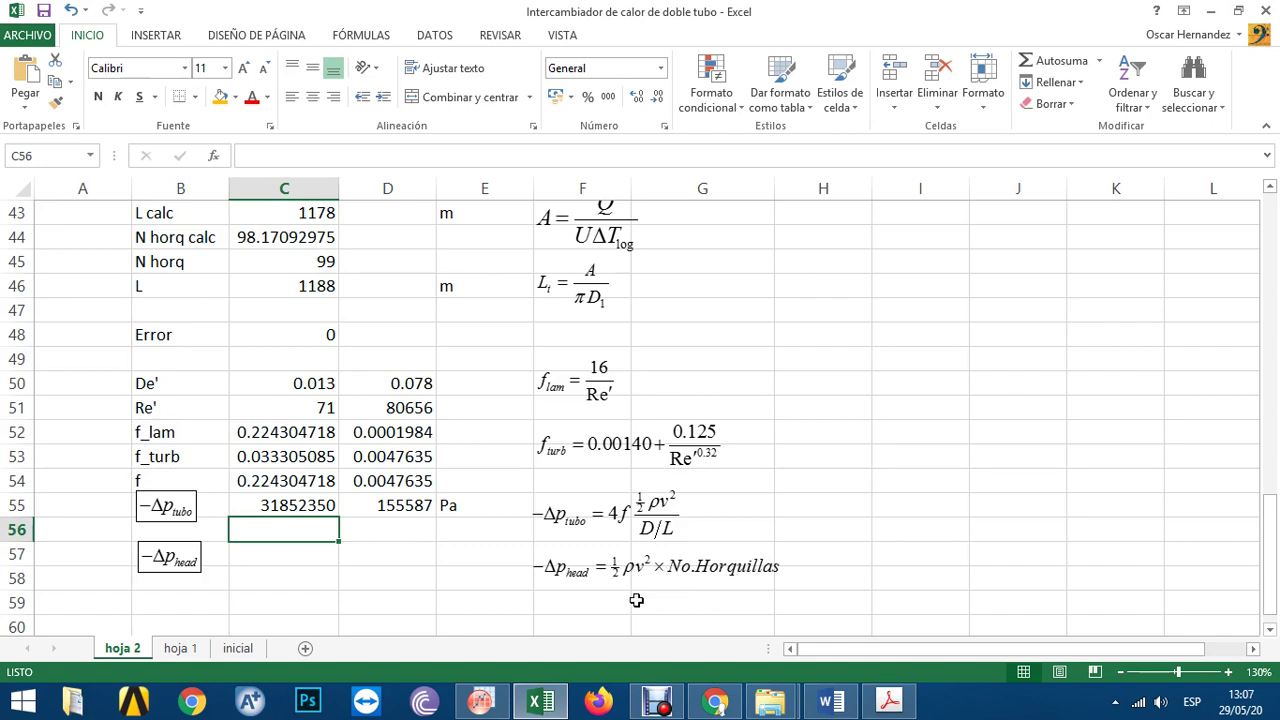
scroll(234, 440, "up", 10)
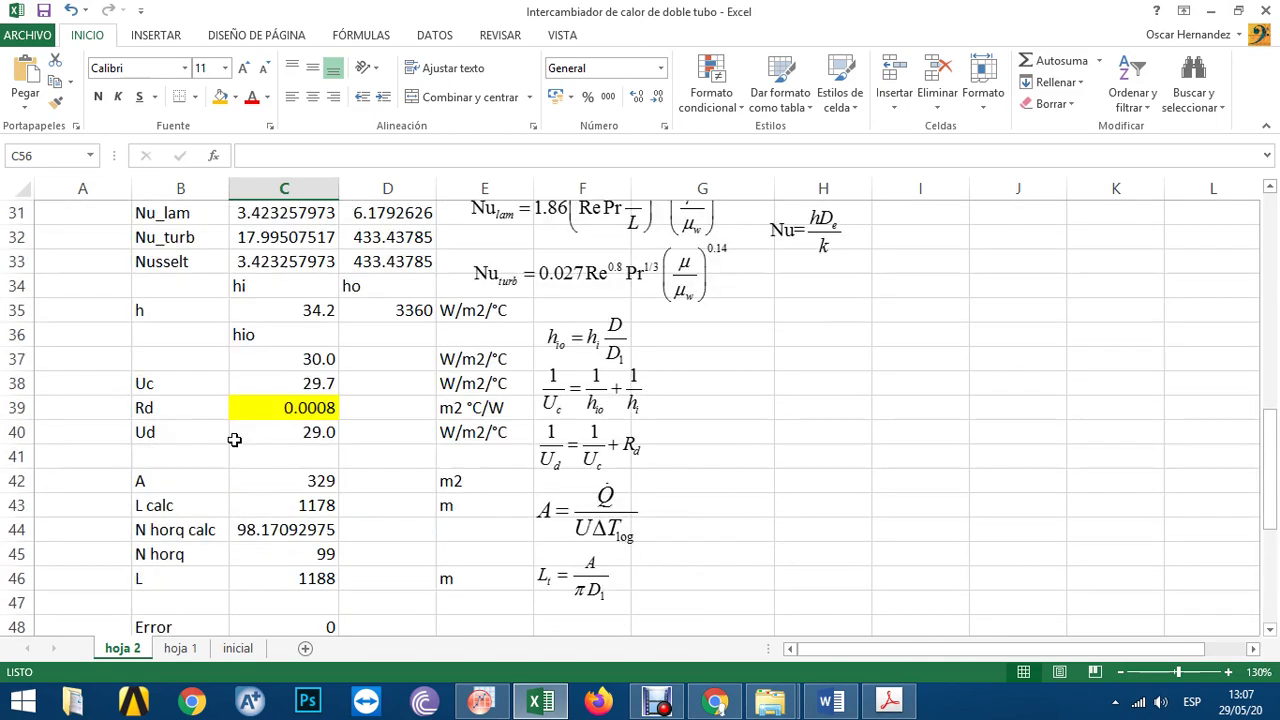
scroll(234, 440, "up", 1)
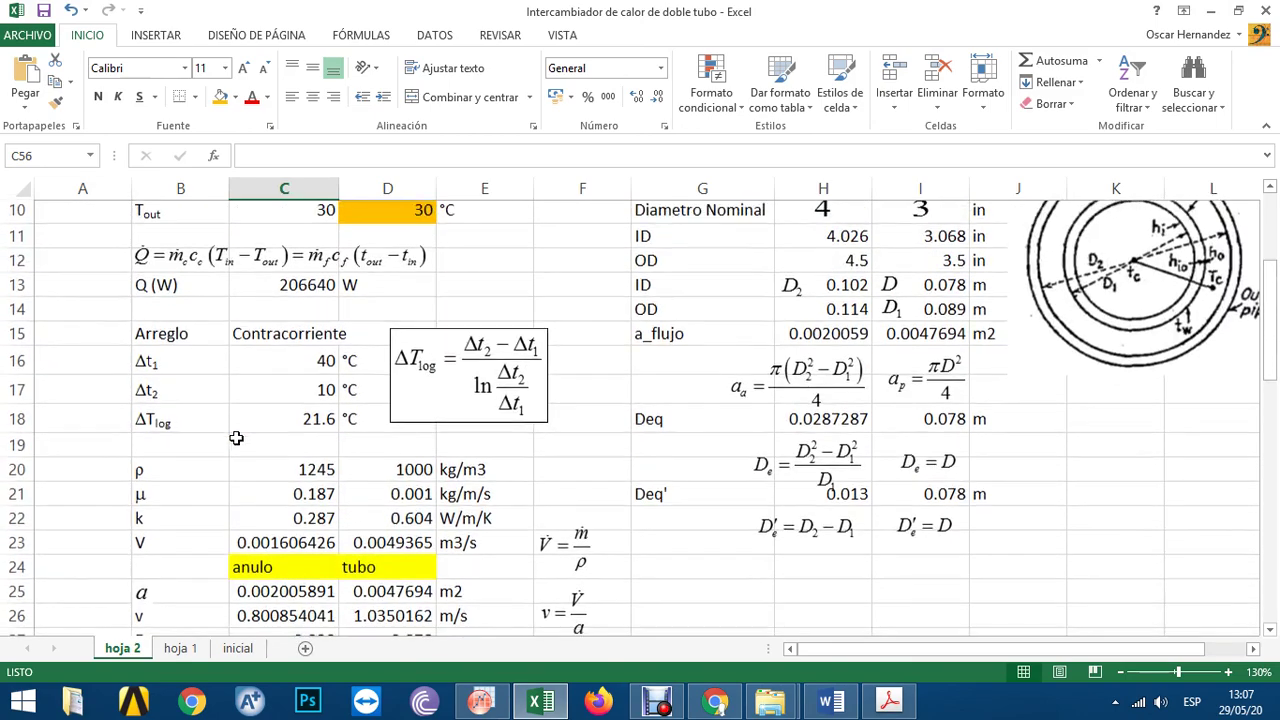
scroll(234, 440, "down", 5)
scroll(318, 625, "down", 7)
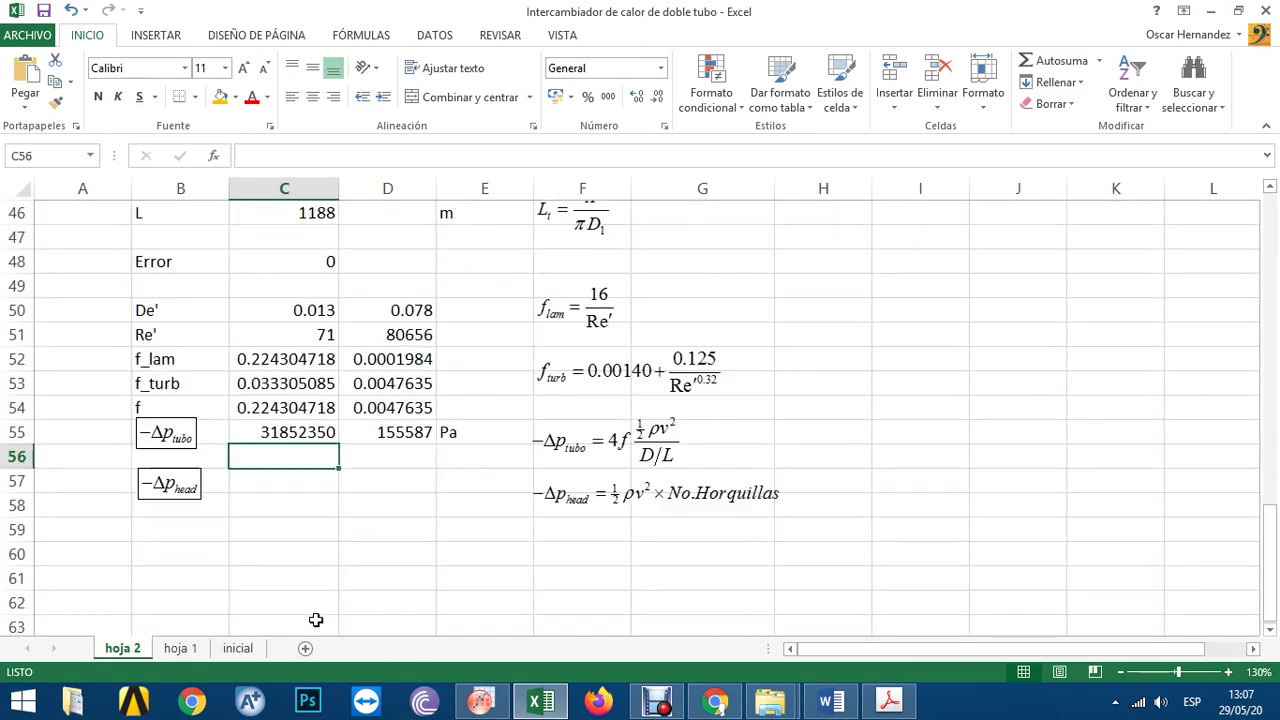
- Calculate the annulus head pressure drop −Δp_head in C56 with =0.5*C20*C26^2*C45
type("=0")
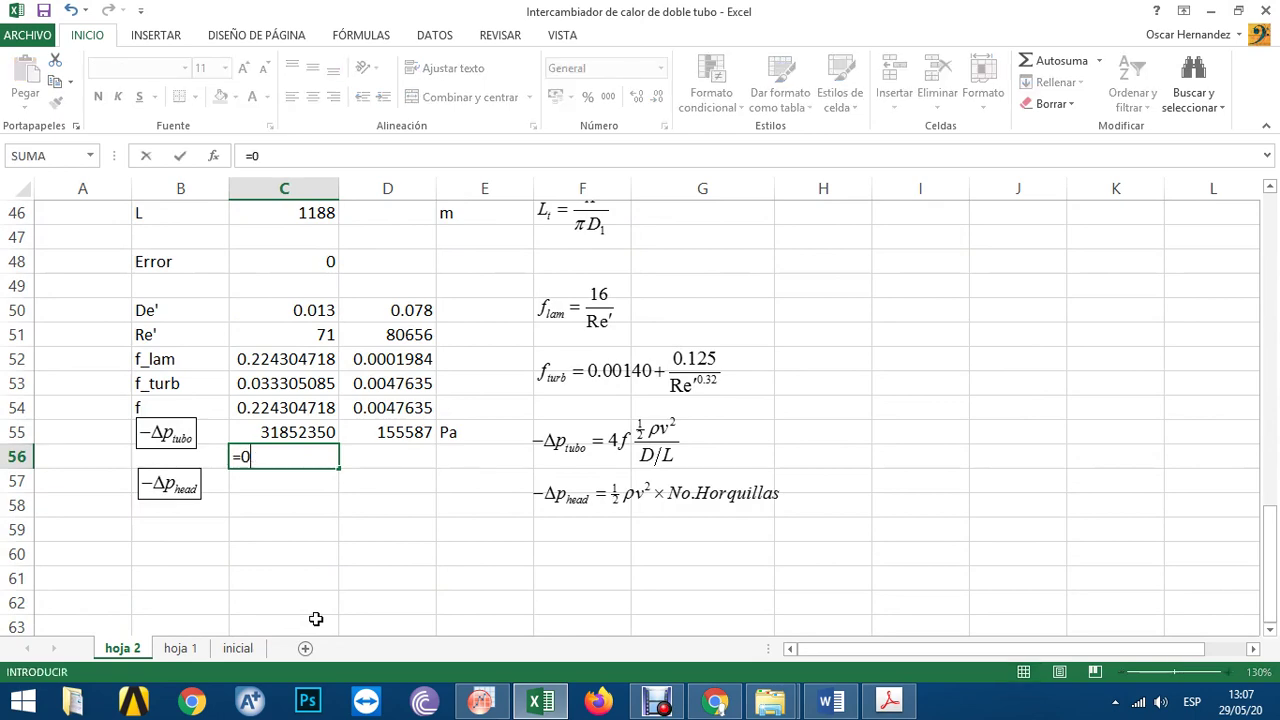
type(".5*")
scroll(445, 490, "up", 9)
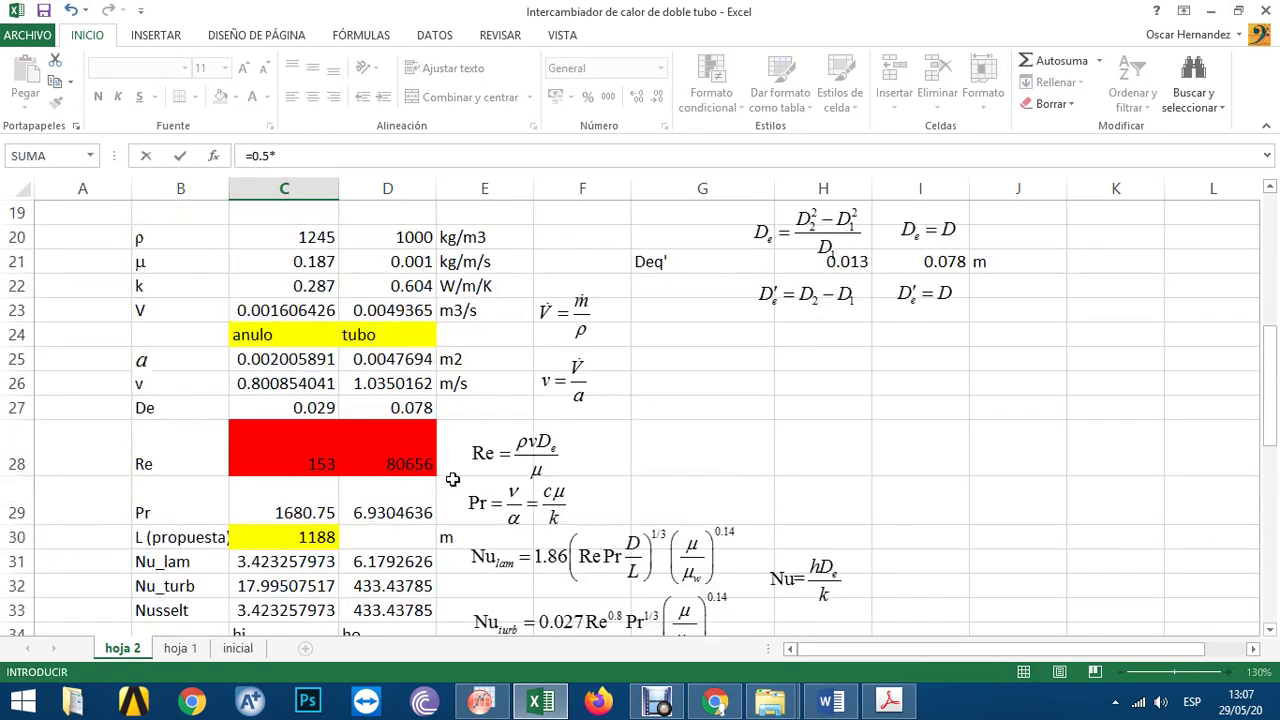
left_click(306, 238)
type("*")
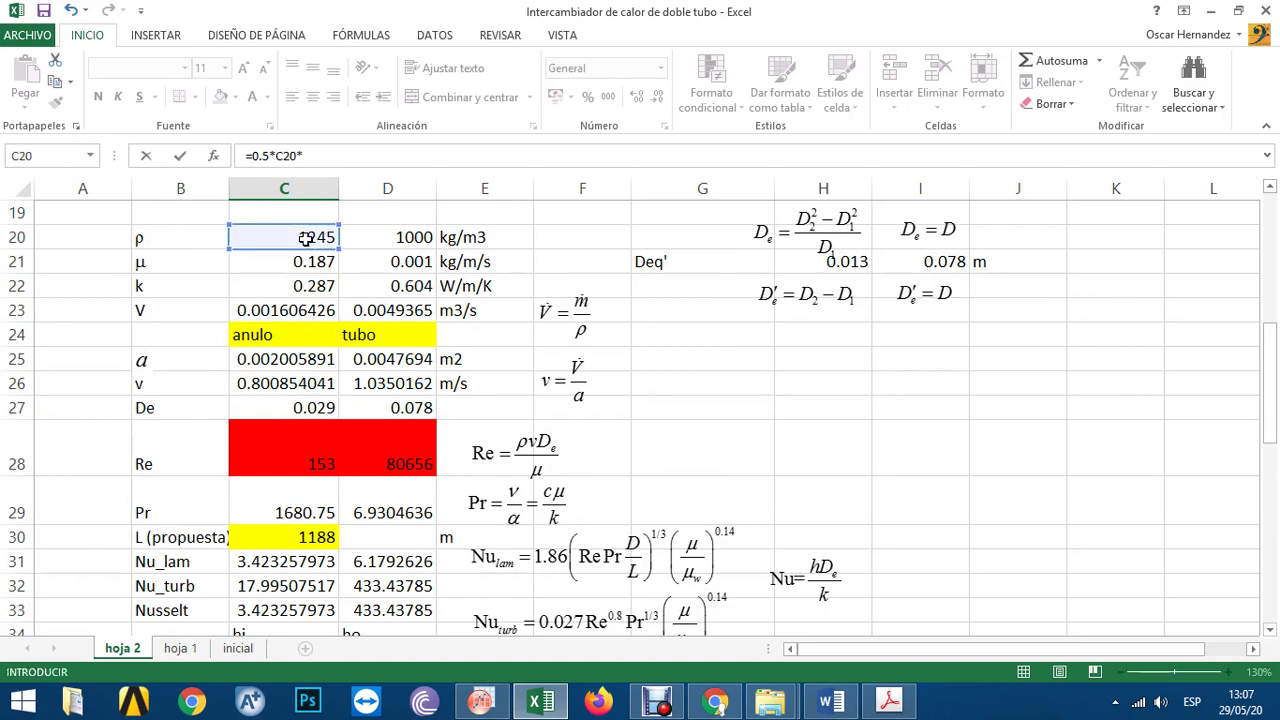
scroll(290, 270, "down", 2)
scroll(265, 465, "down", 2)
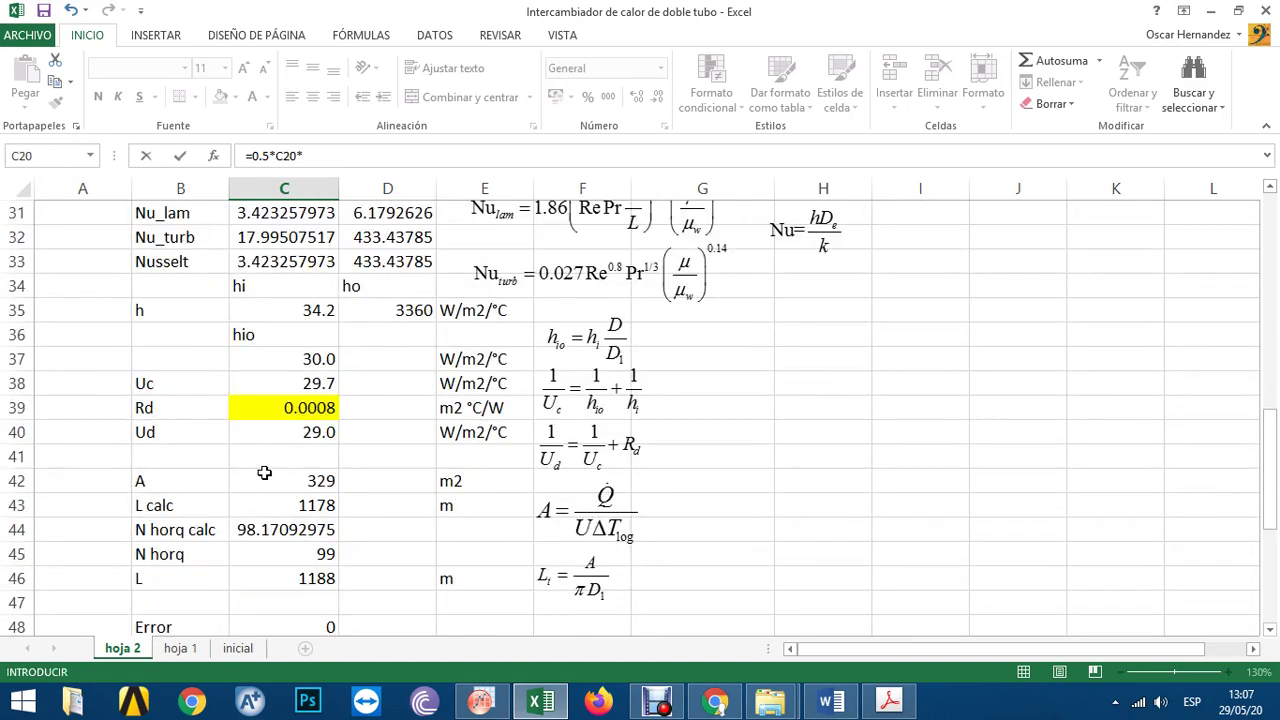
scroll(264, 472, "down", 2)
scroll(264, 472, "up", 2)
scroll(287, 384, "up", 4)
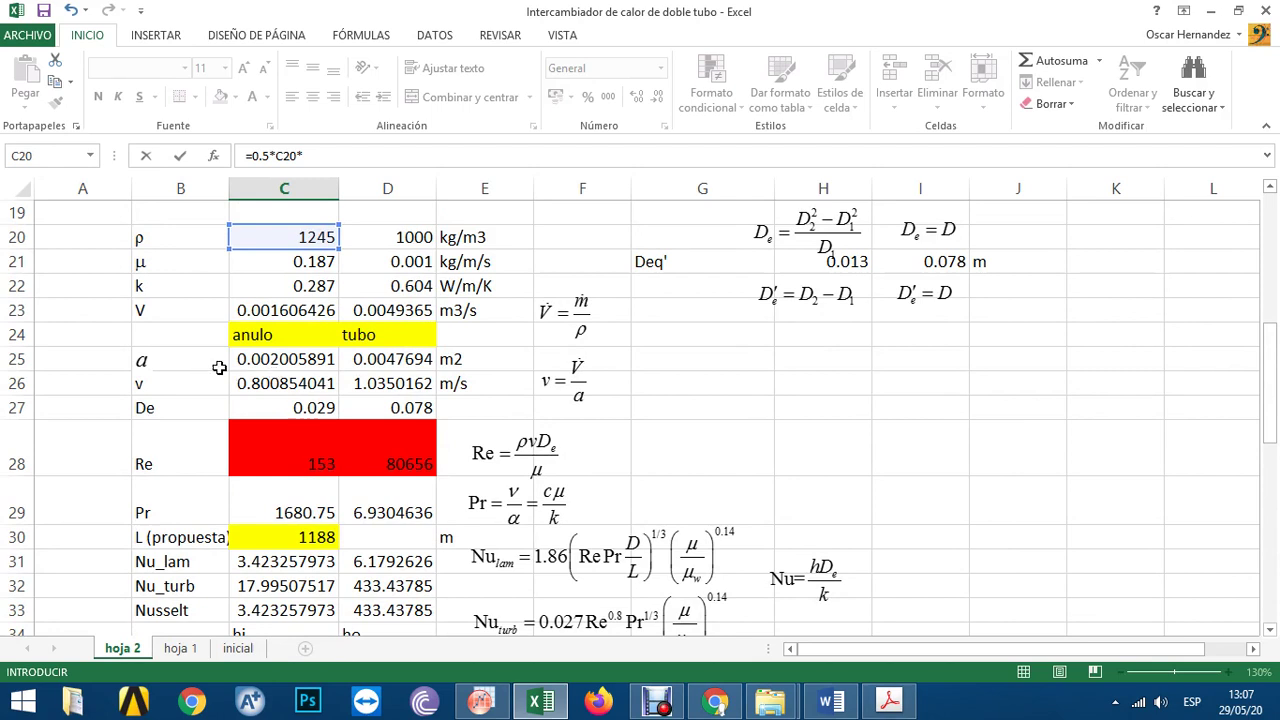
left_click(283, 384)
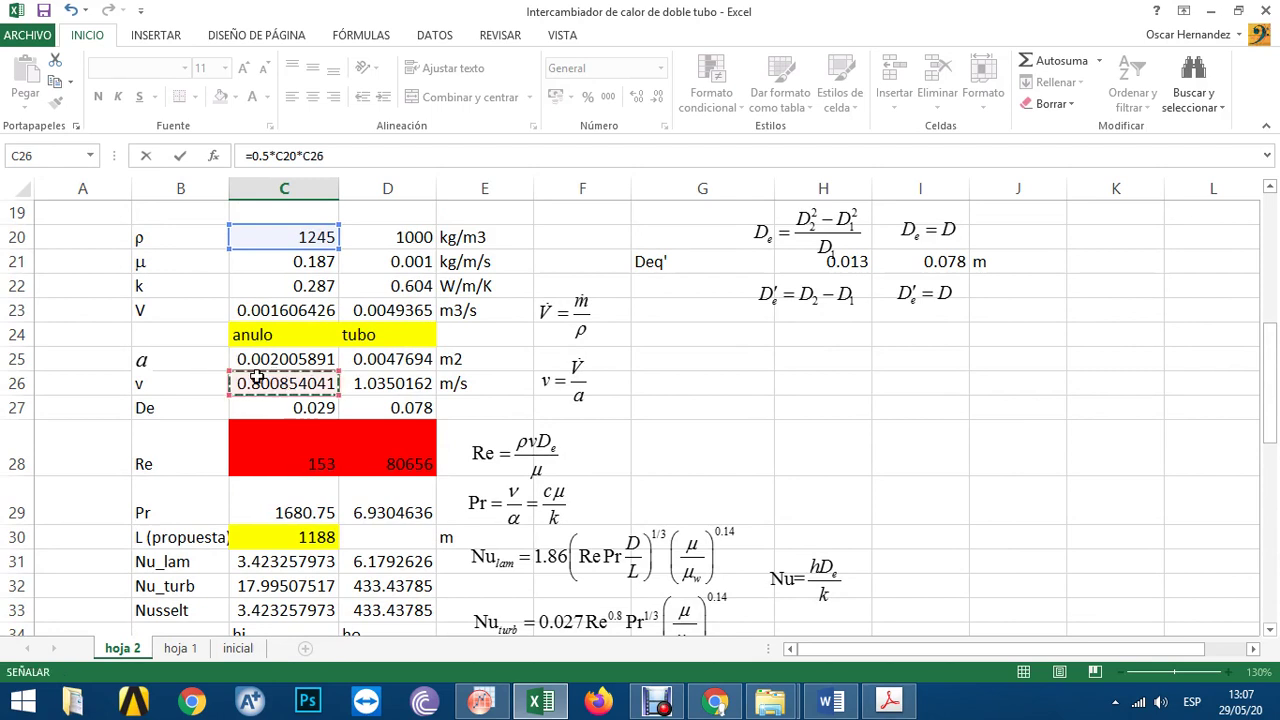
type("^2*")
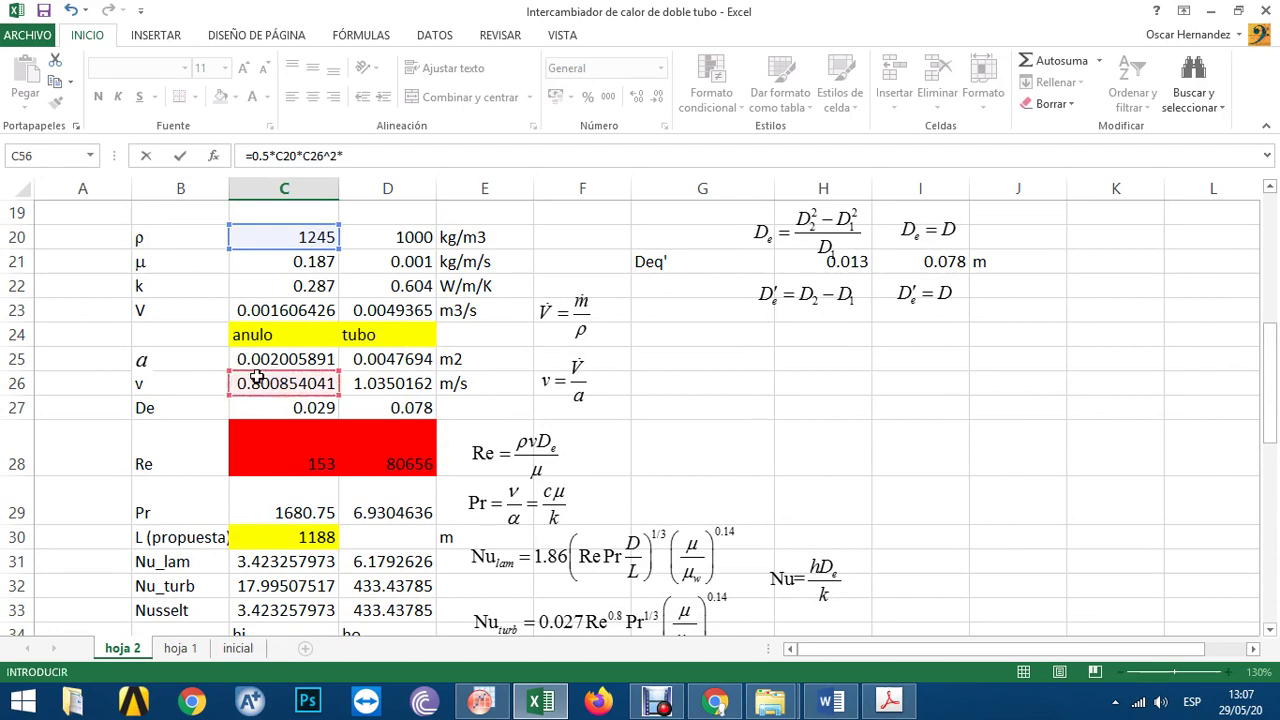
scroll(258, 380, "down", 7)
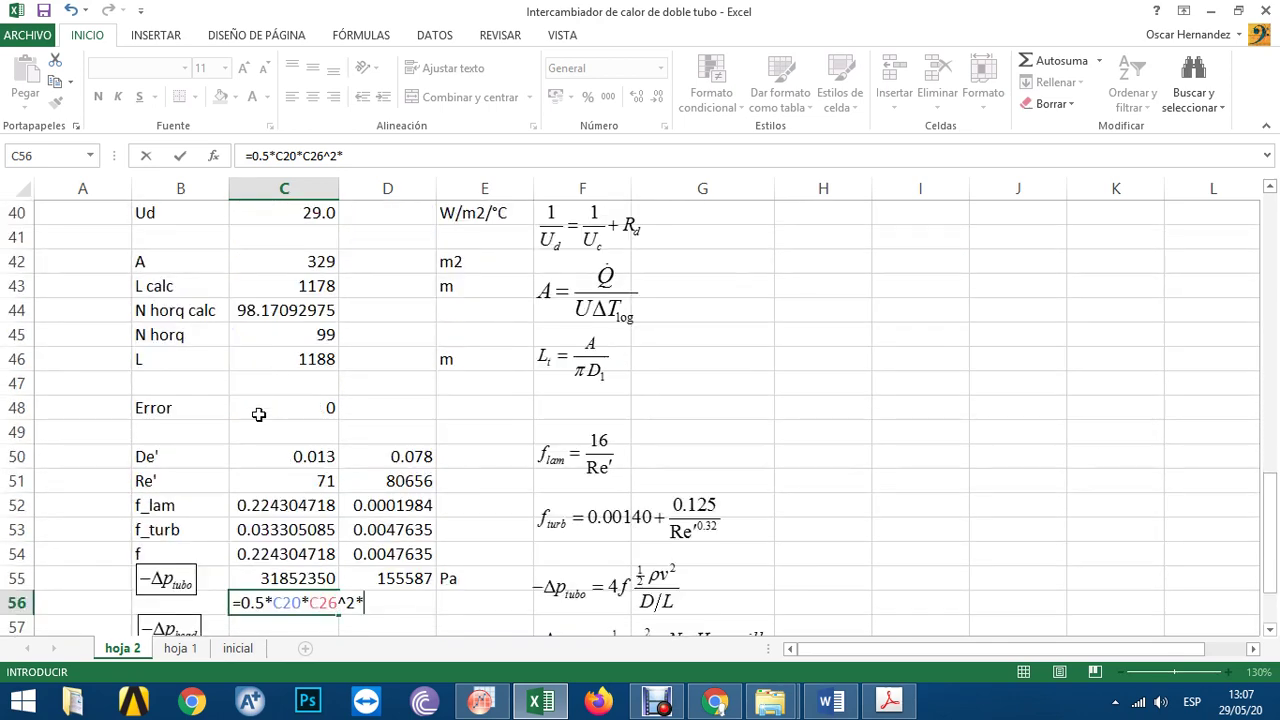
scroll(255, 418, "down", 2)
scroll(328, 320, "up", 1)
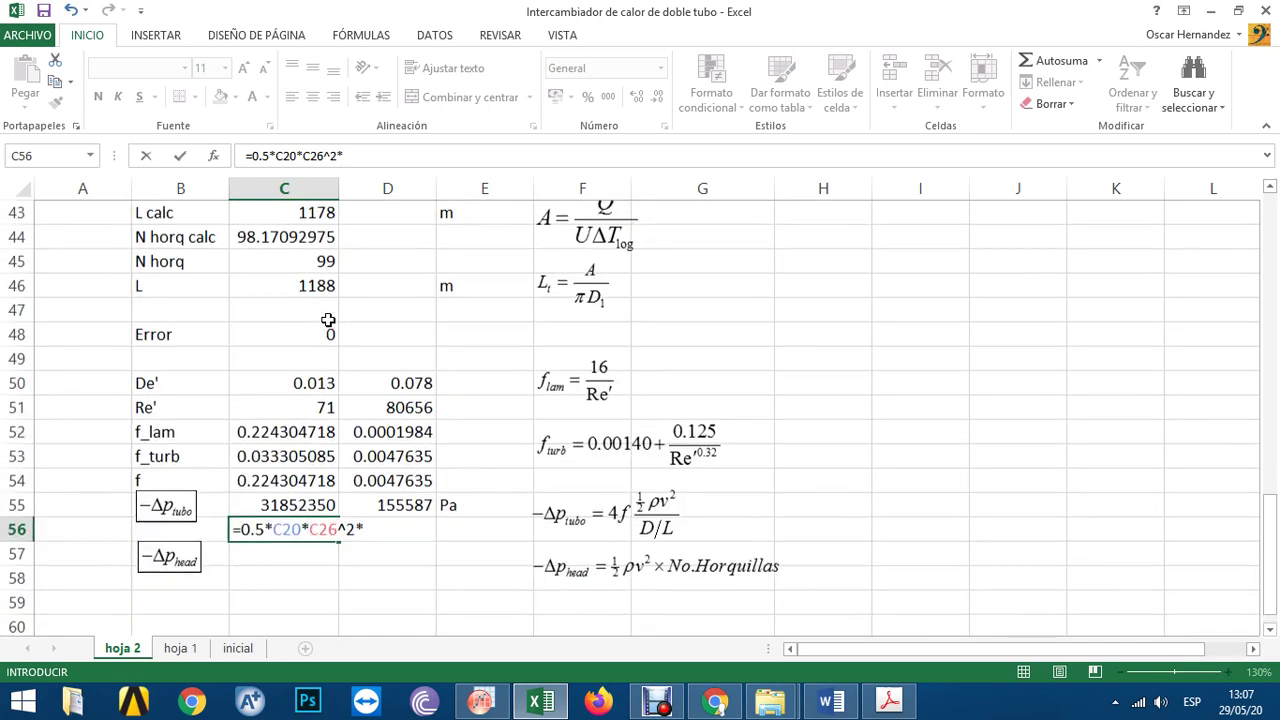
left_click(312, 262)
key("Return")
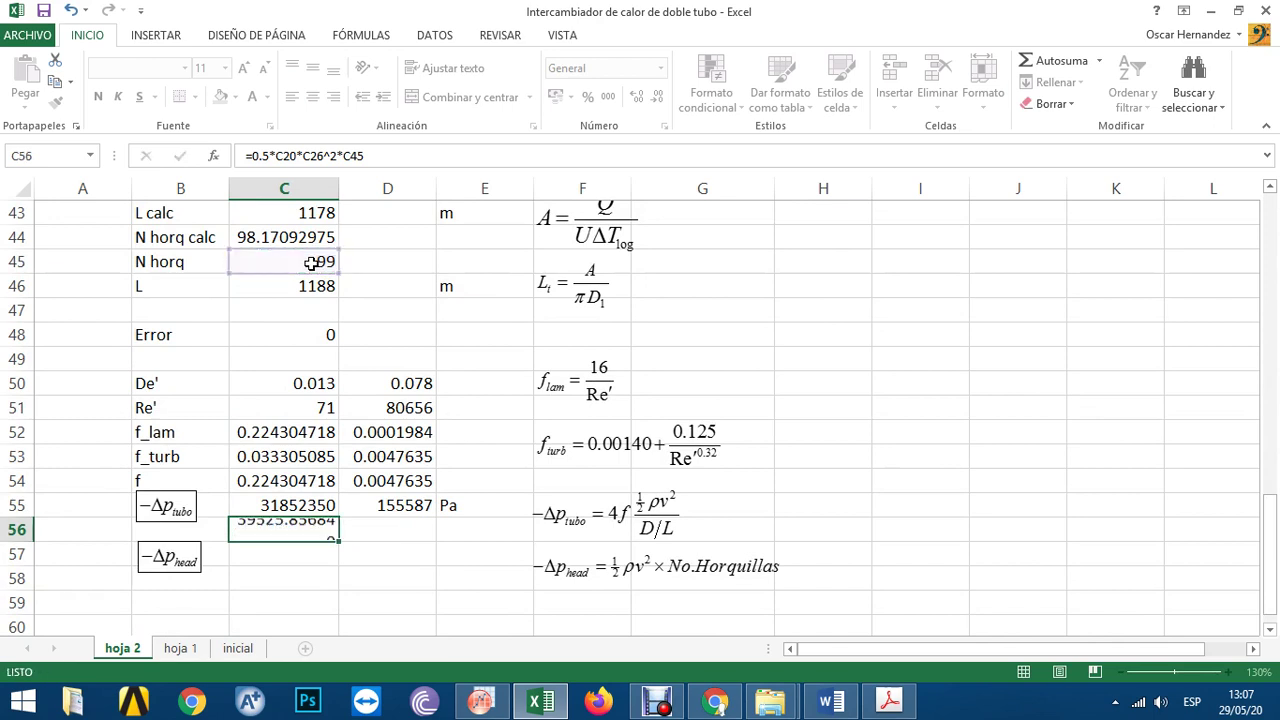
- Format the annulus −Δp_head value in C56 to show no decimals
key("Up")
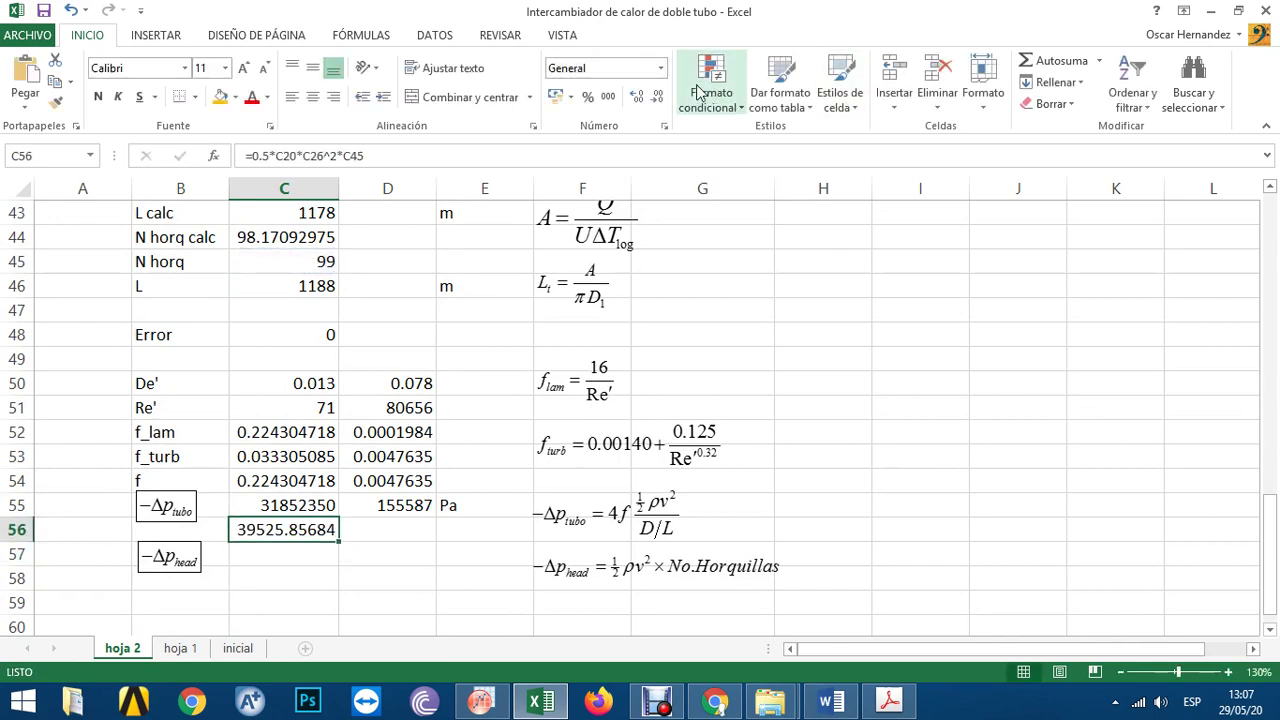
left_click(658, 97)
left_click(658, 97)
left_click(658, 97)
left_click(658, 97)
left_click(658, 97)
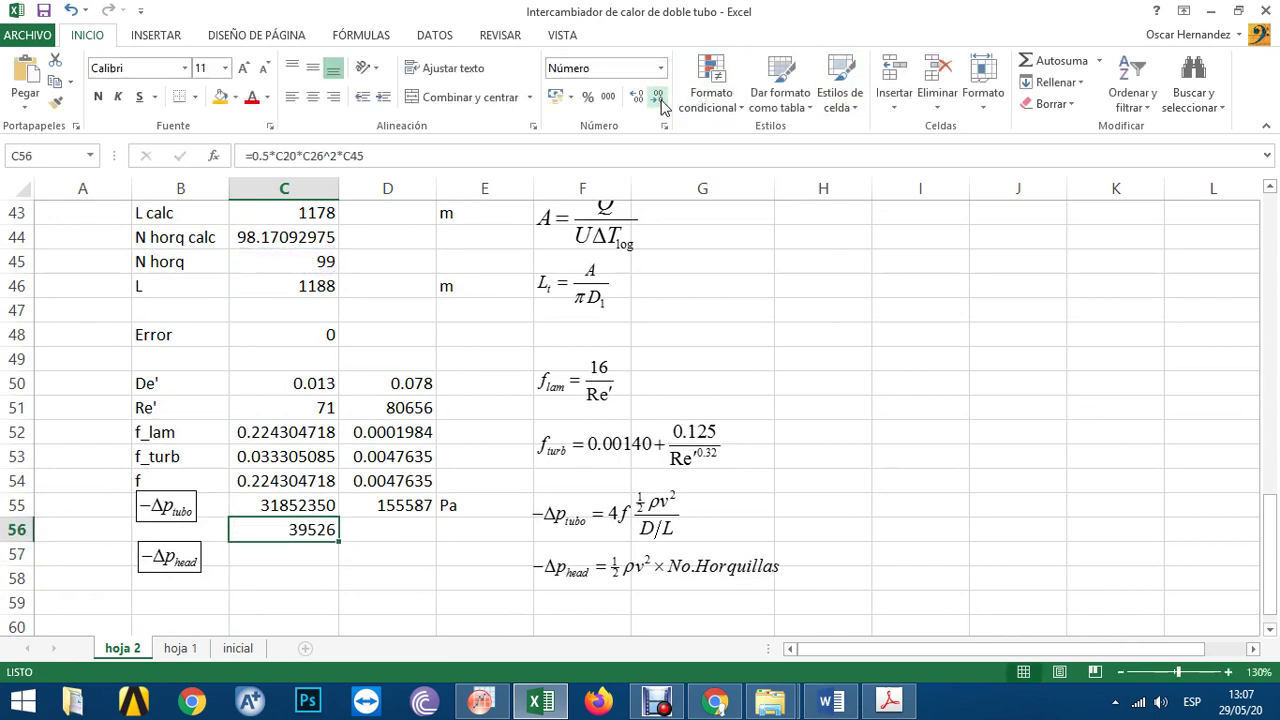
- Enter 0 as the tube-side head pressure drop in D56 and add the unit Pa in E56
left_click(371, 520)
type("0")
key("Return")
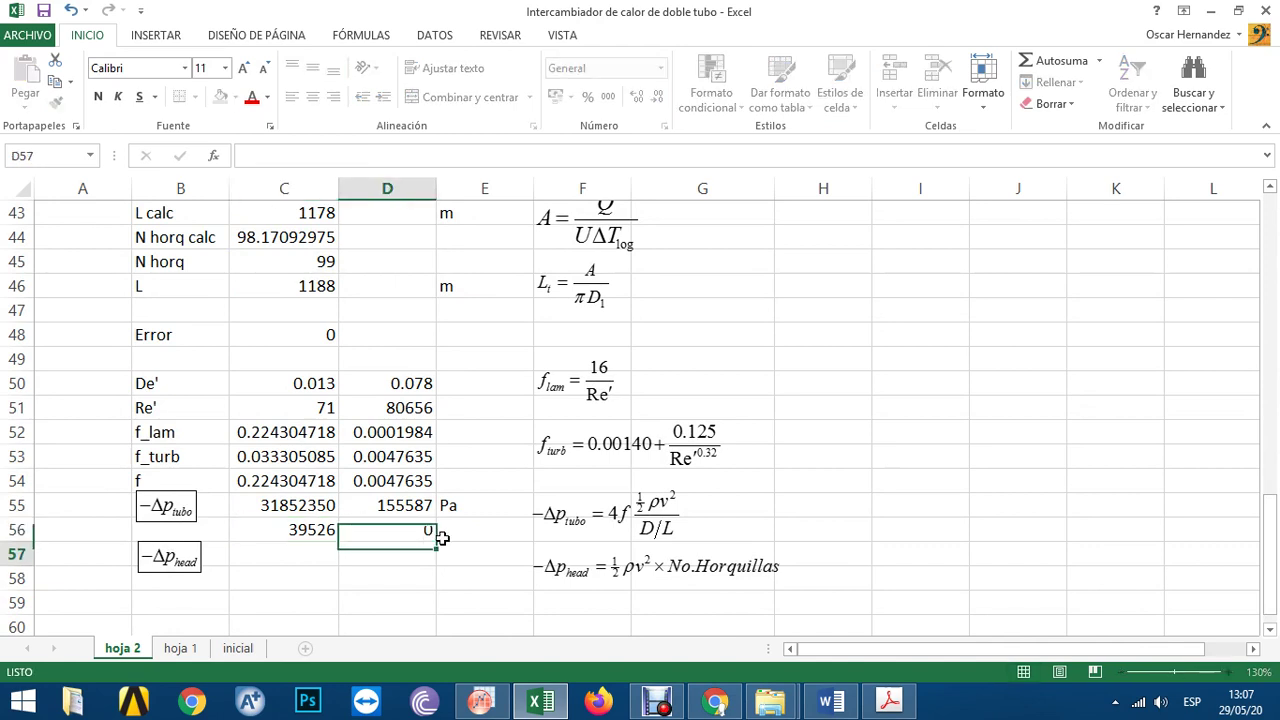
left_click(442, 538)
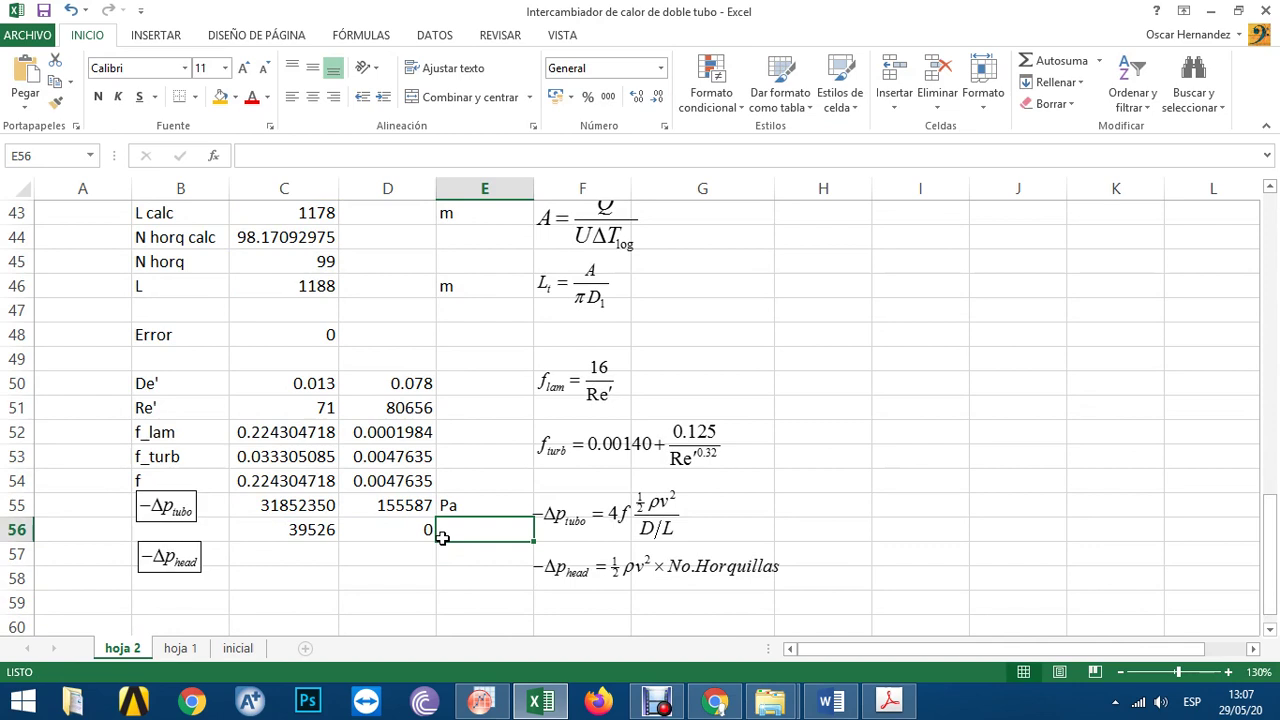
type("Pa")
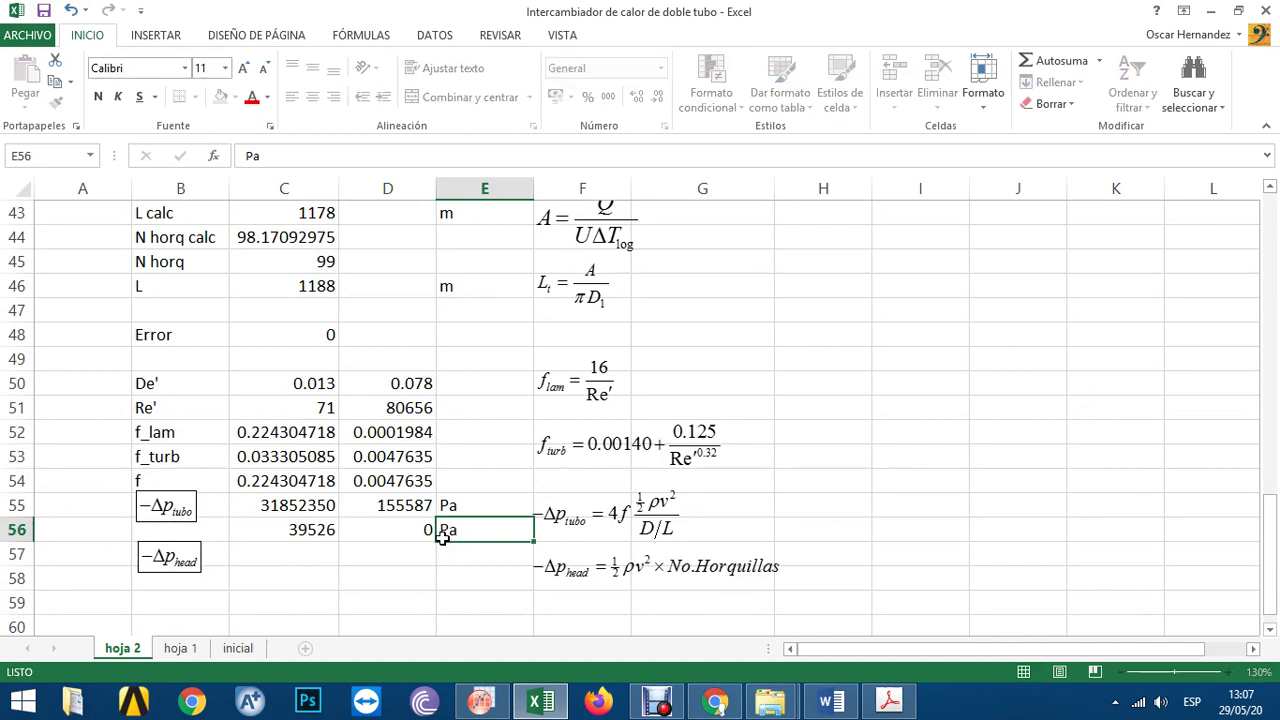
key("Return")
- Move the −Δp_head equation label up beside the row 56 values
key("Left")
key("Left")
scroll(380, 525, "down", 1)
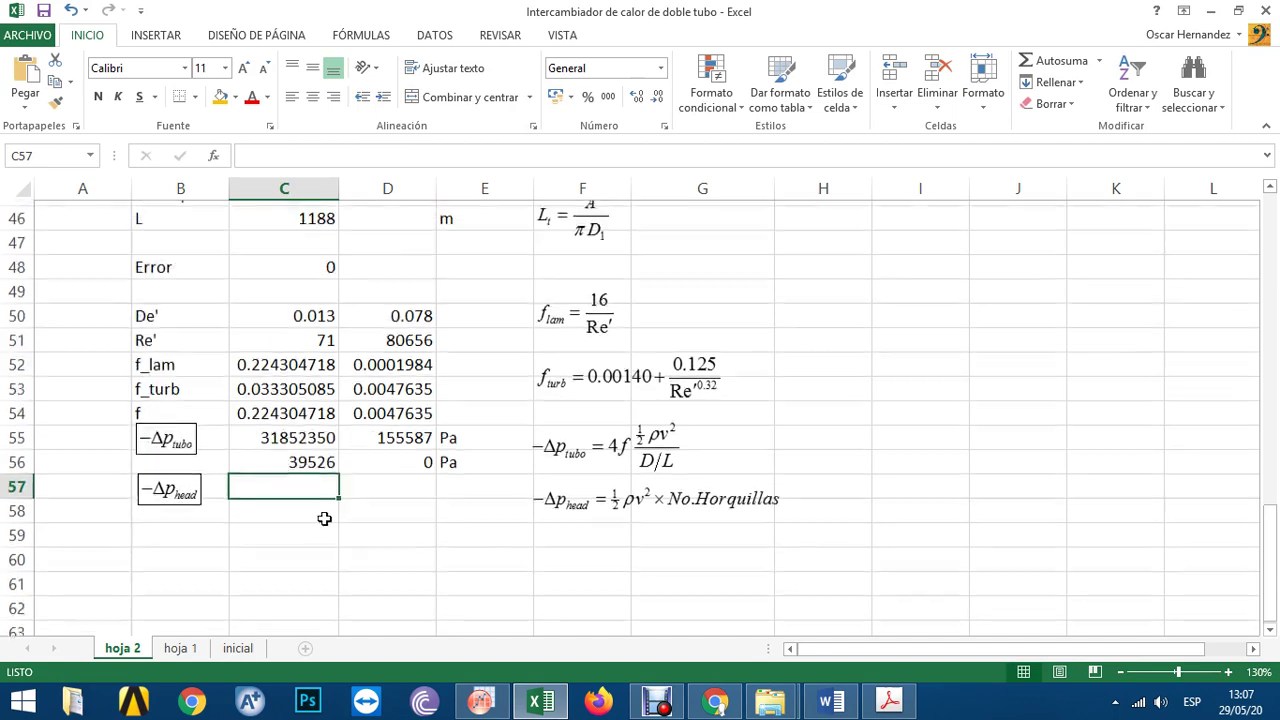
left_click(190, 492)
left_click_drag(190, 490, 190, 477)
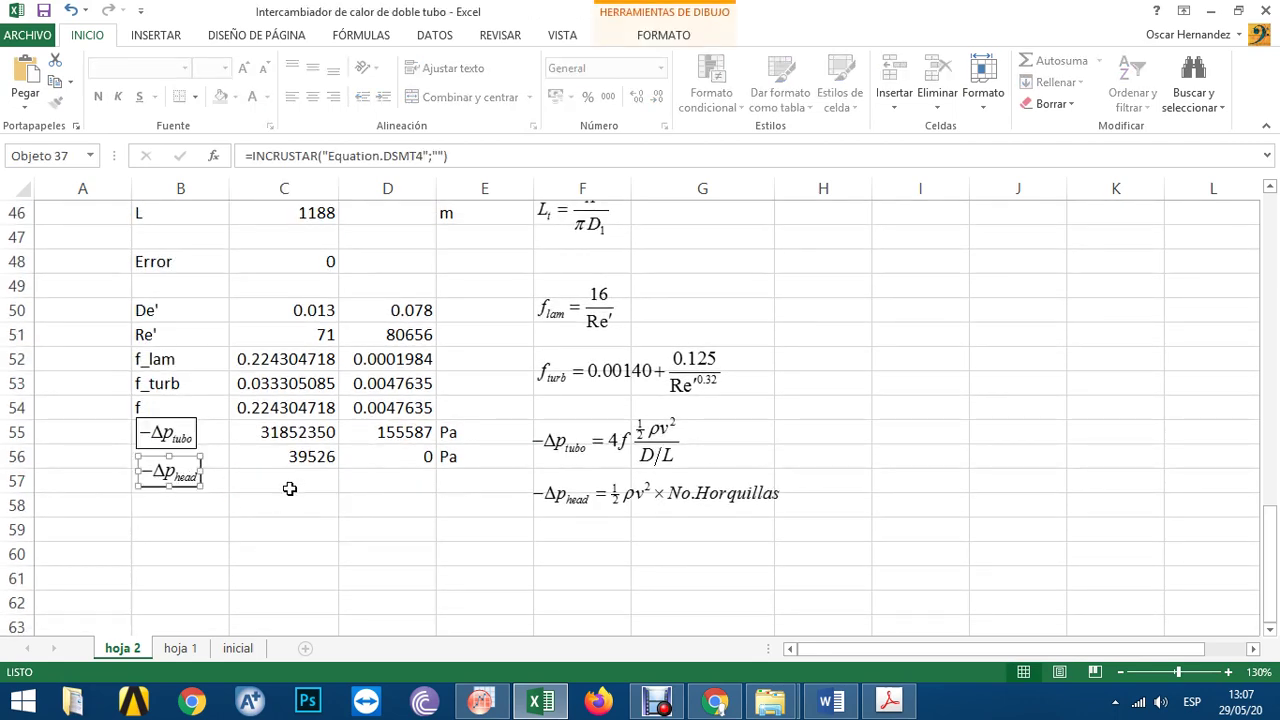
- Try to enter -Dp as a text label in B59 without the leading equals sign, and clear the cell
left_click(184, 530)
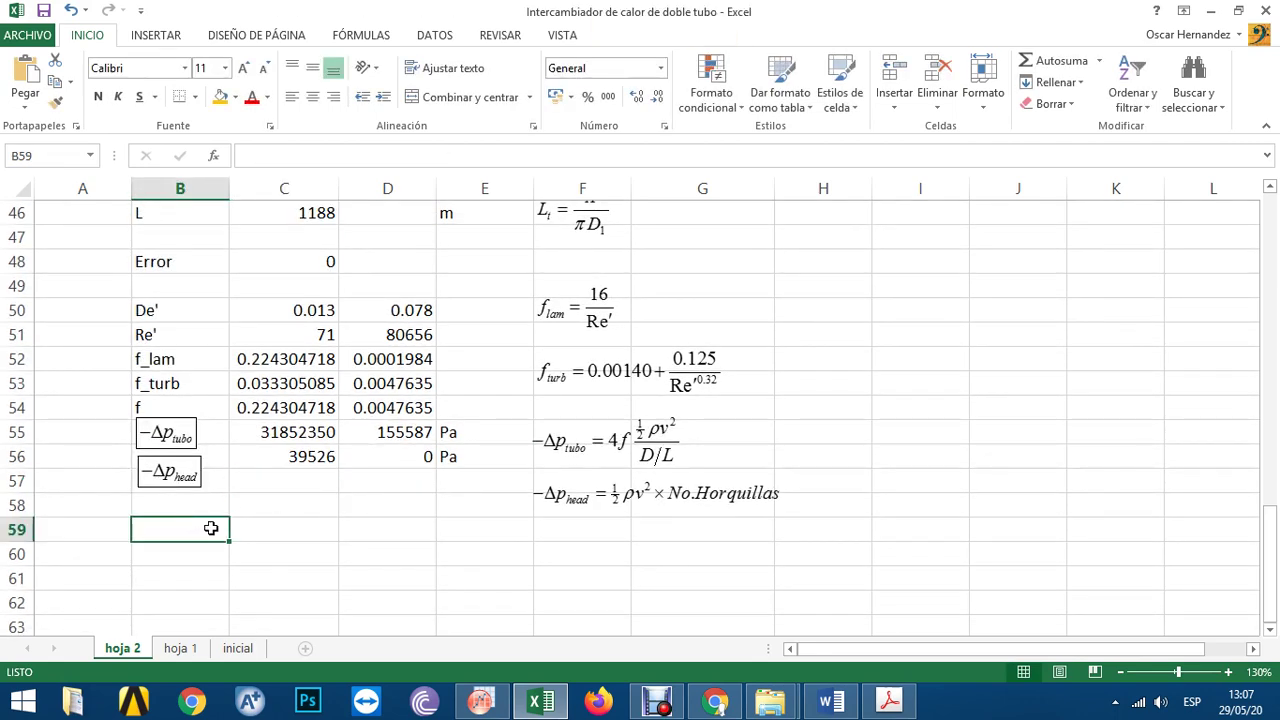
type("-")
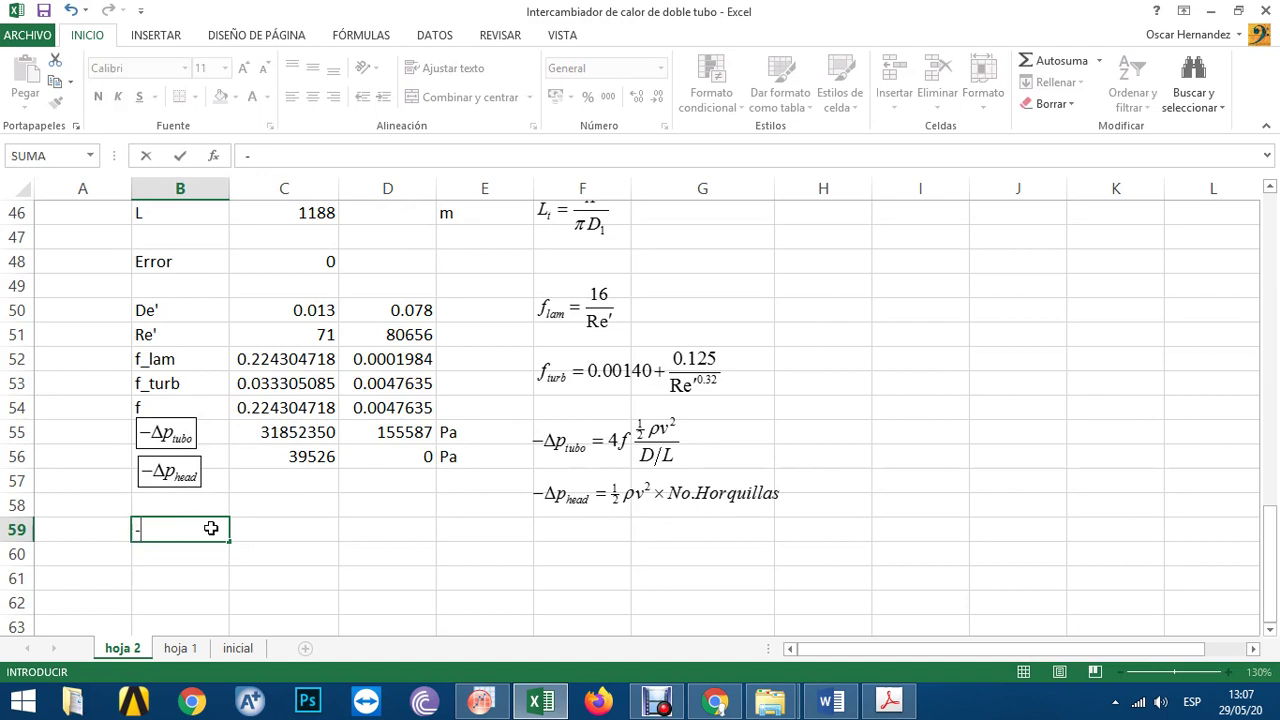
type("Dp")
key("Return")
left_click(212, 528)
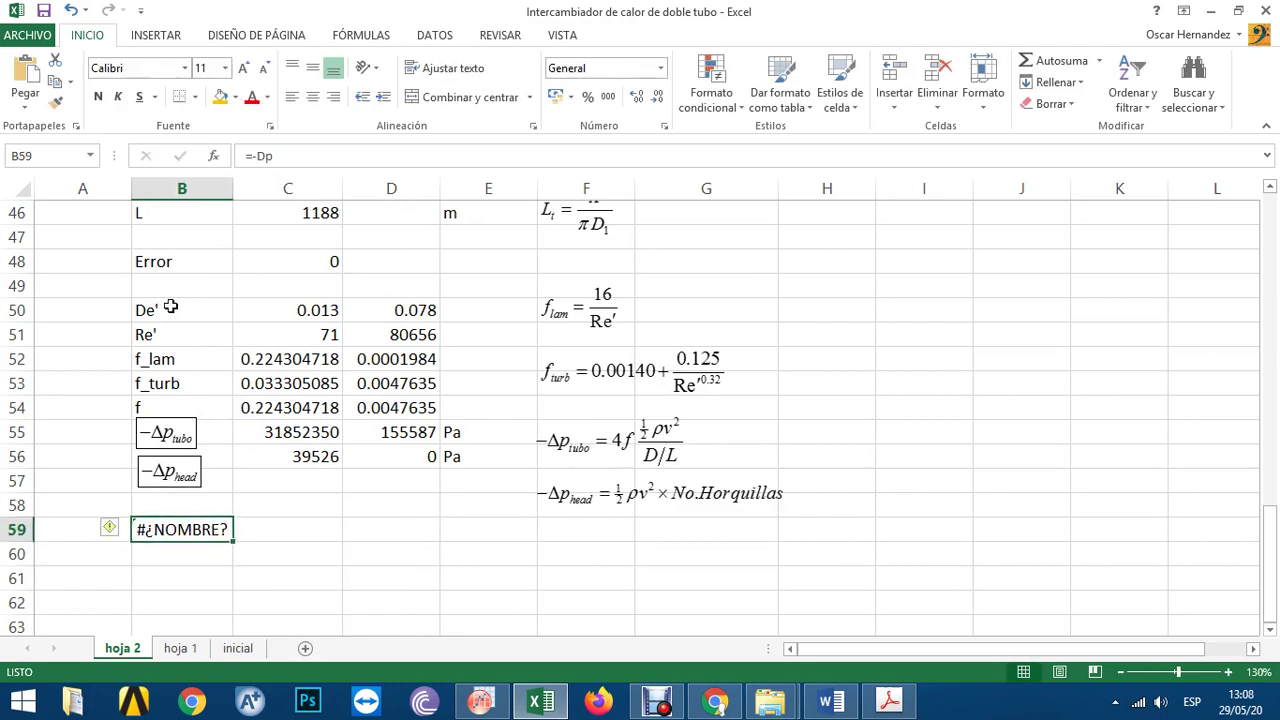
left_click(259, 157)
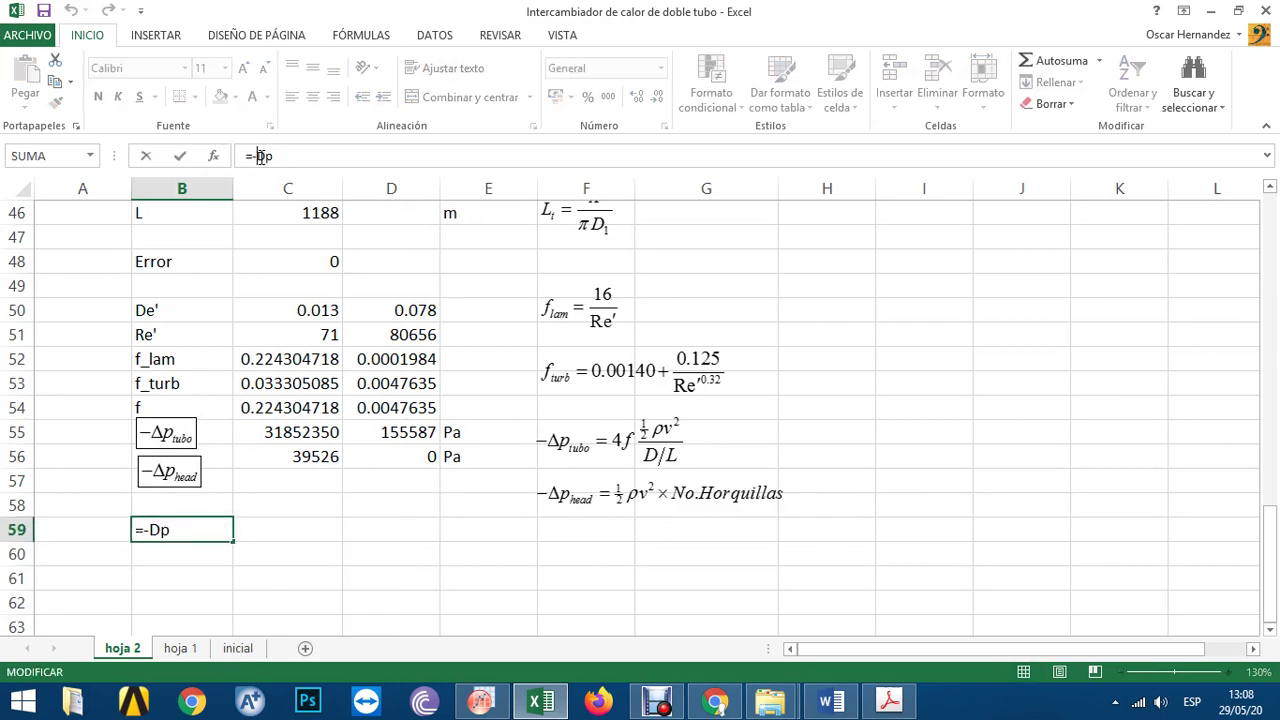
left_click_drag(259, 157, 266, 157)
key("BackSpace")
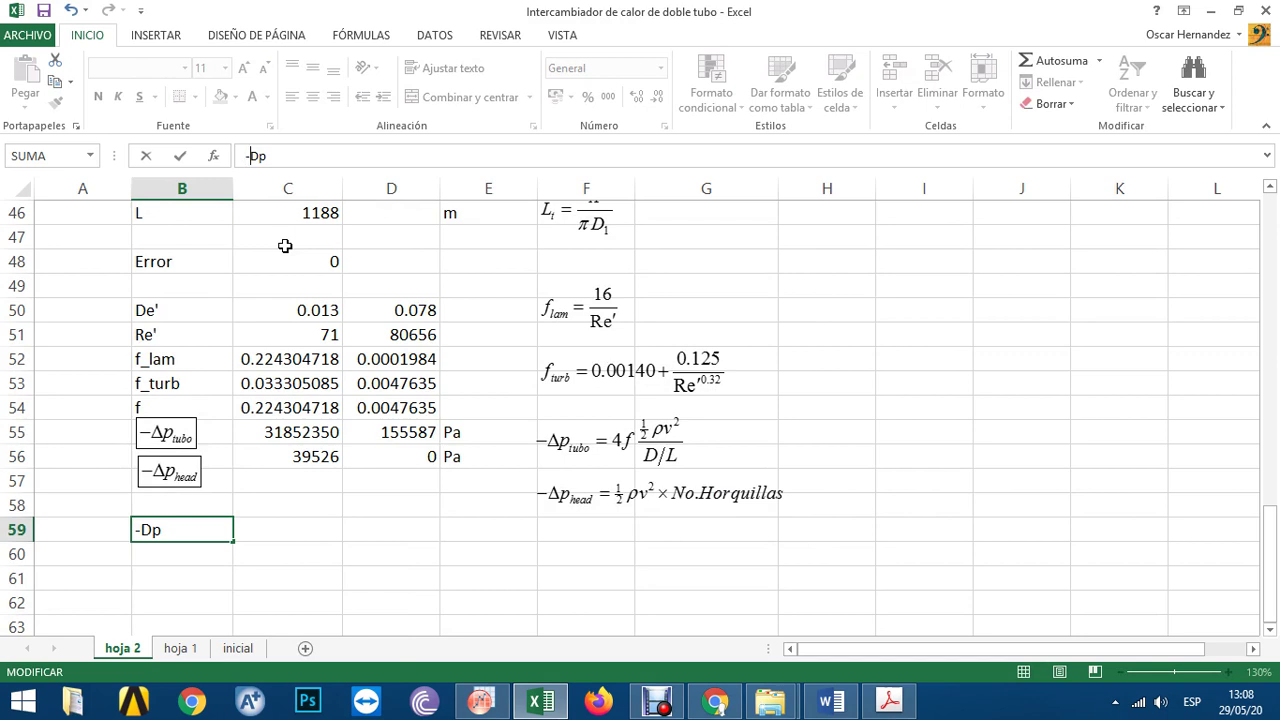
type("=")
key("ctrl+Return")
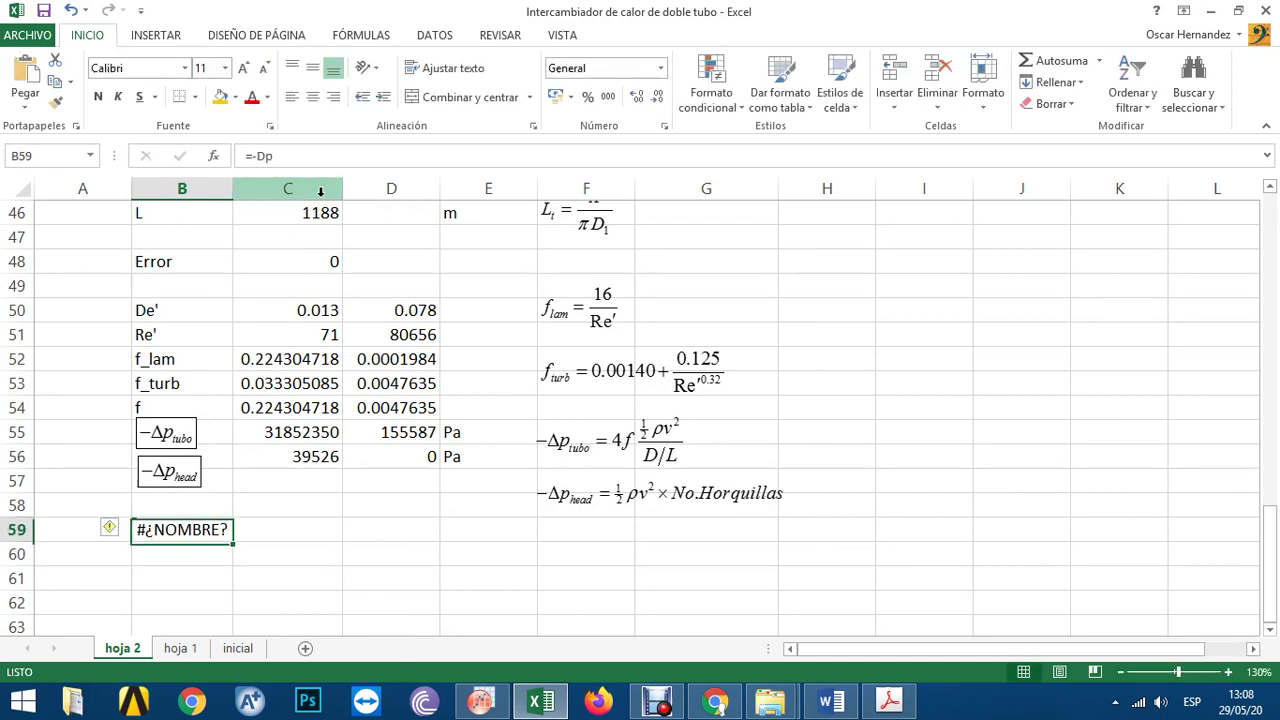
key("Delete")
- Try to enter -D as a text label in B58, ignoring the invalid-name error, and clear the cell
key("Up")
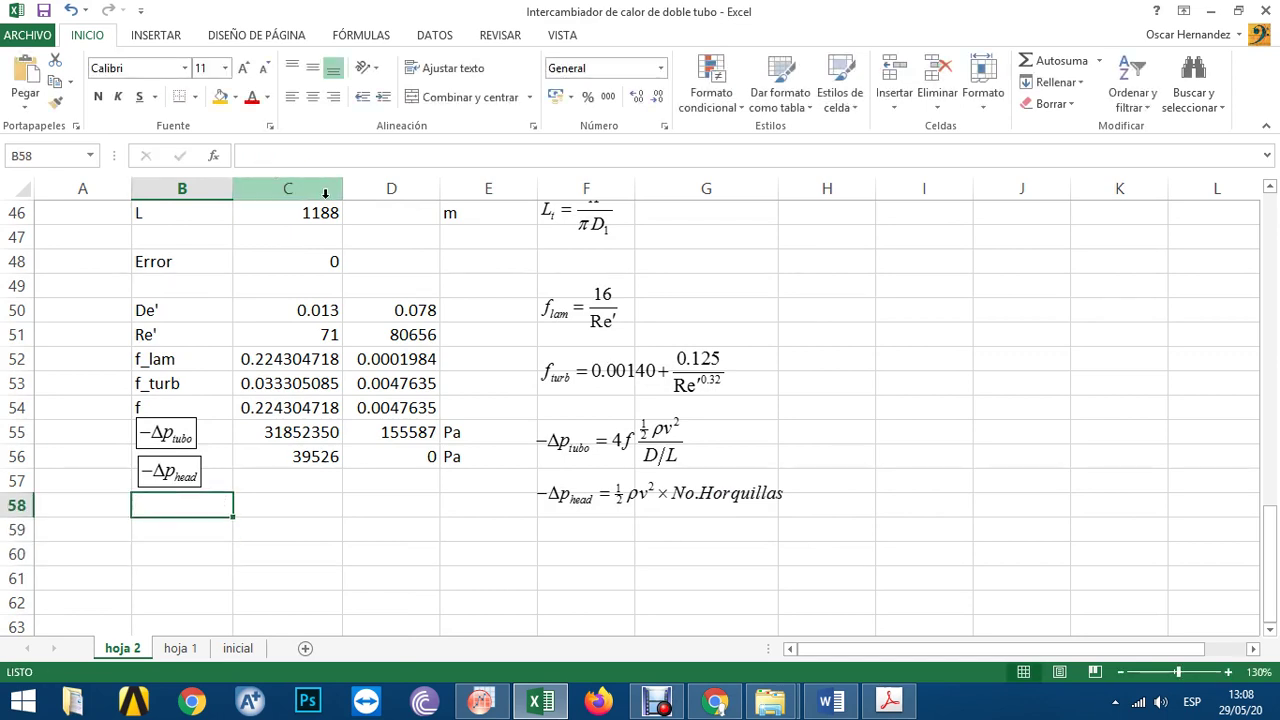
type("-D")
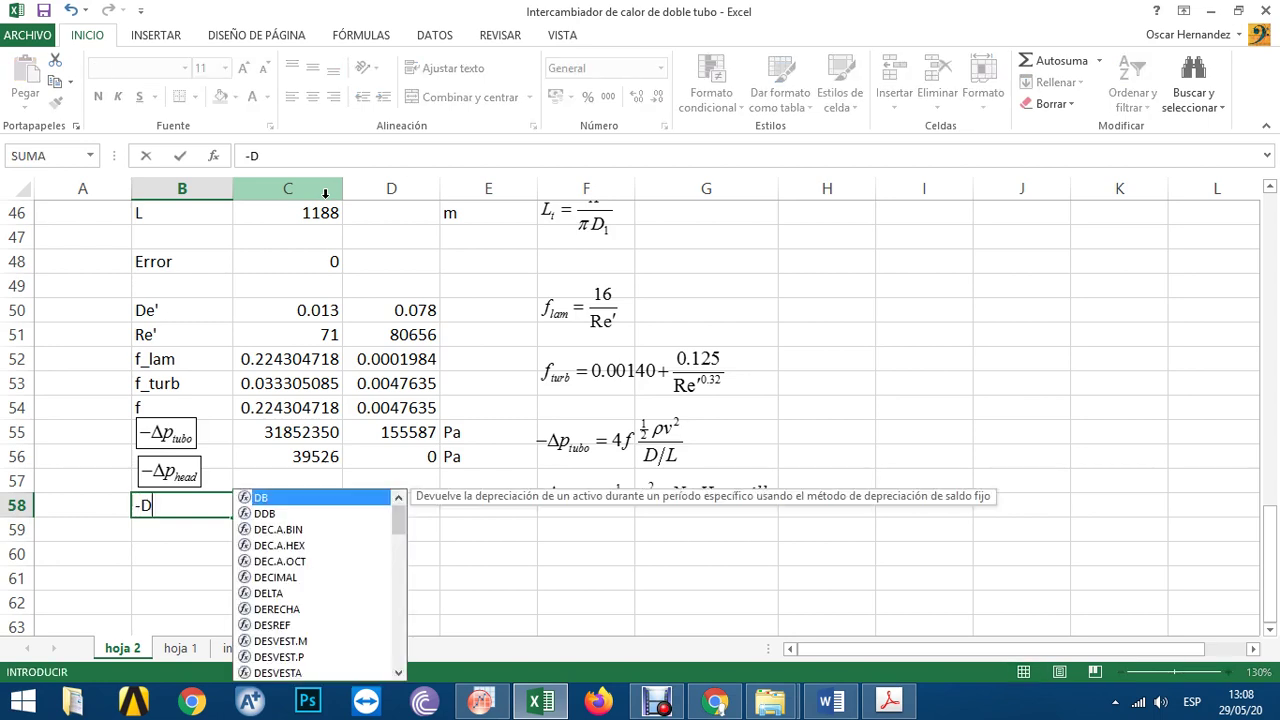
key("shift+Left")
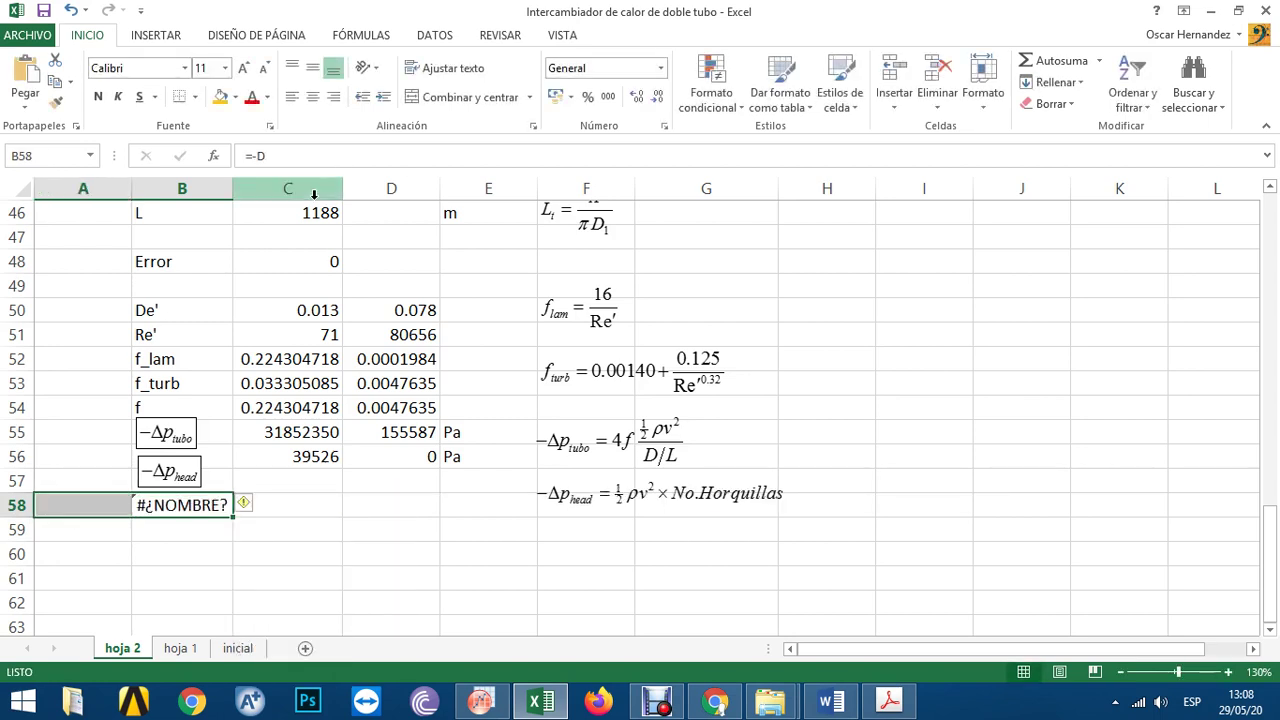
left_click(244, 503)
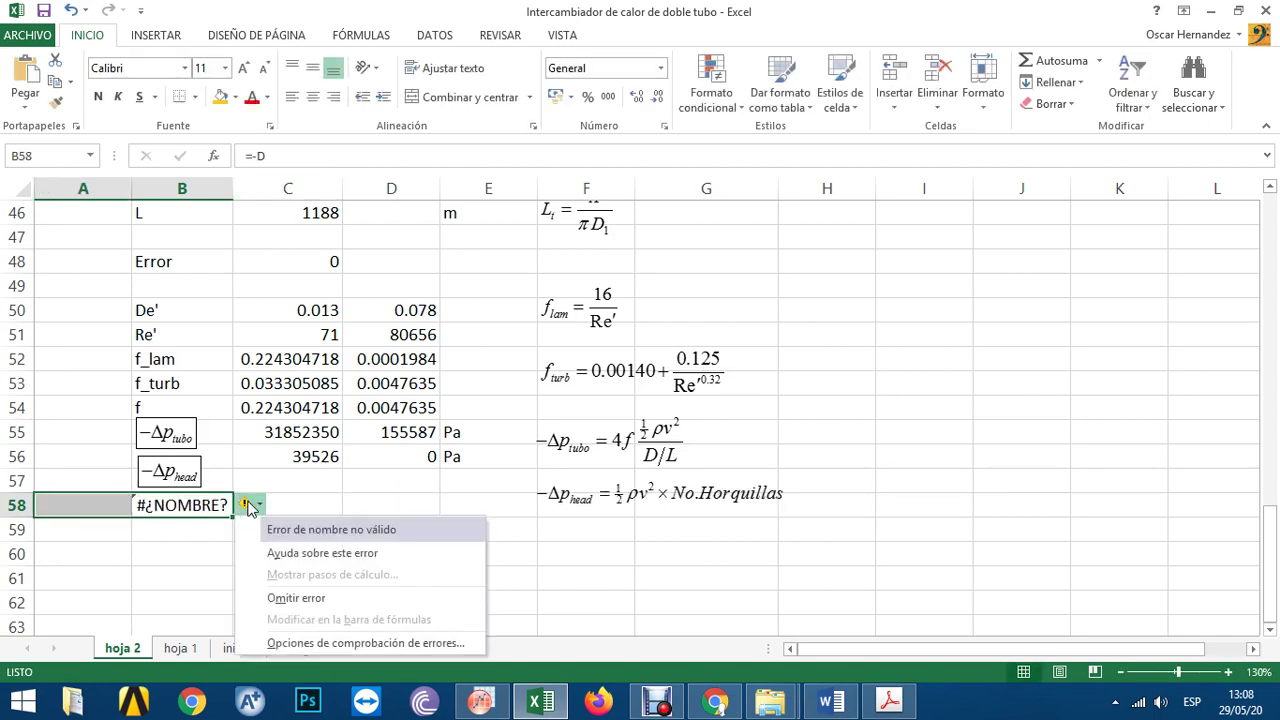
left_click(250, 597)
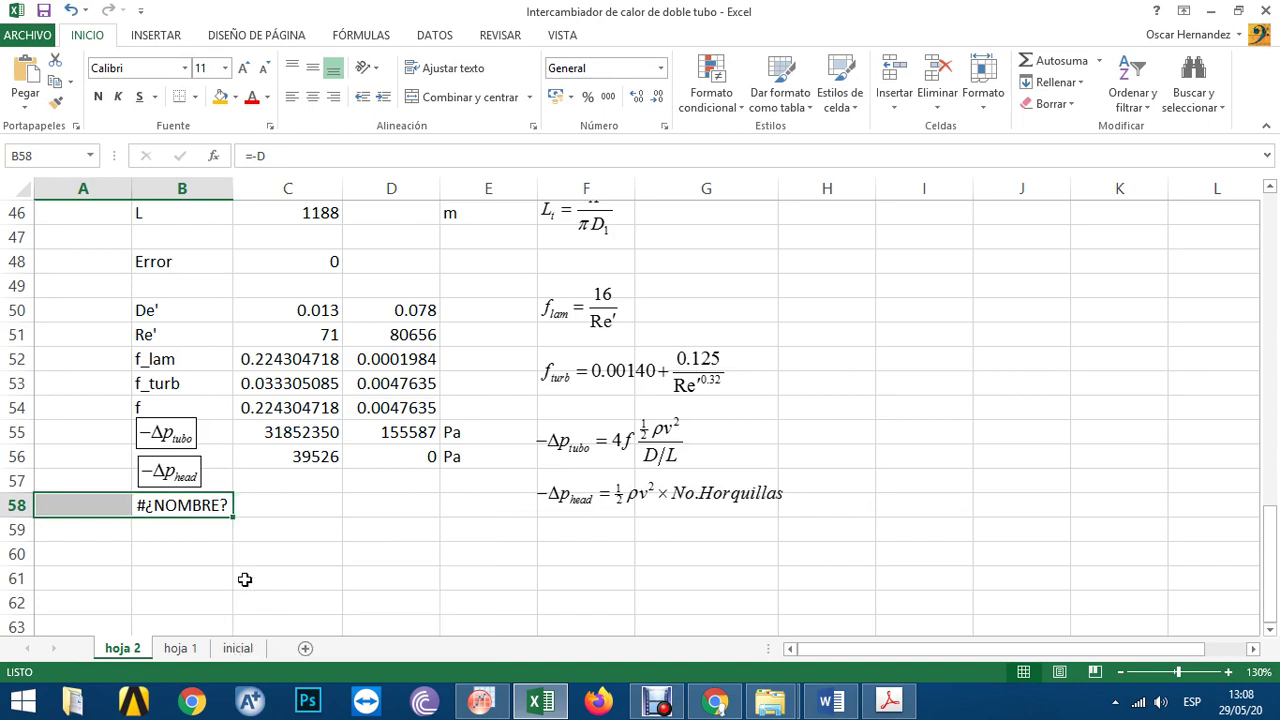
left_click(208, 556)
left_click(187, 506)
key("F2")
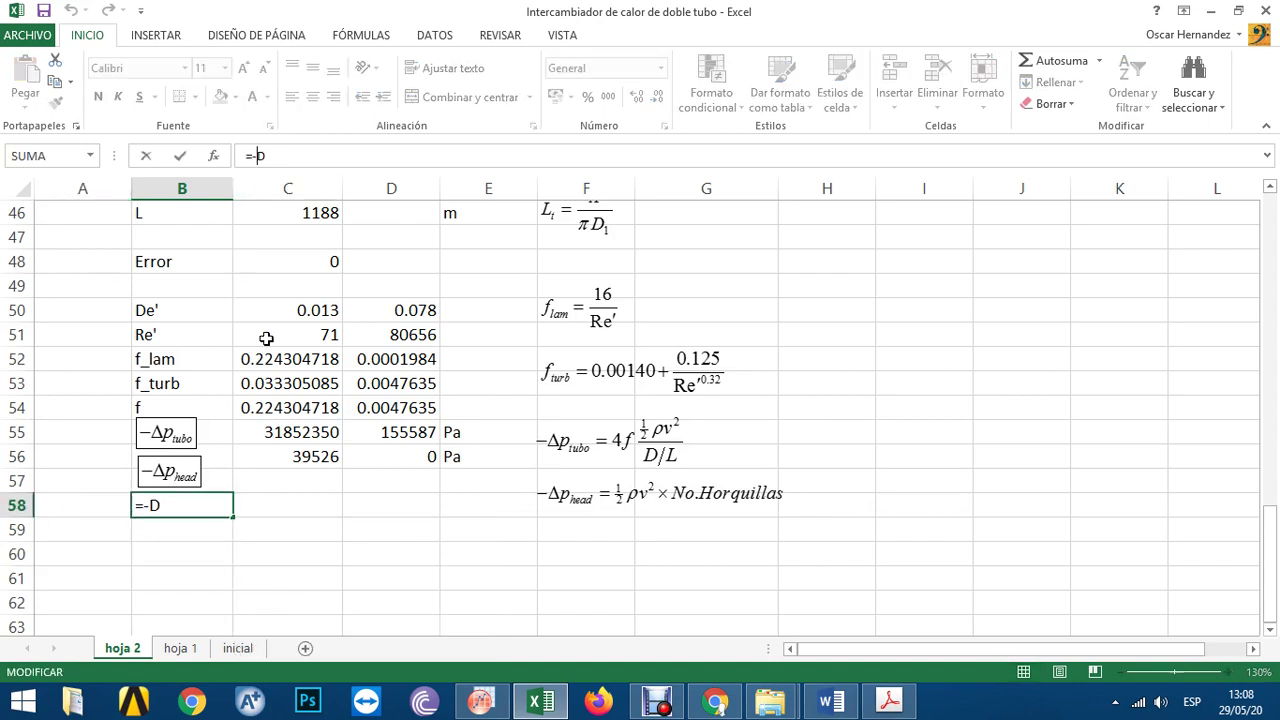
key("BackSpace")
type("=")
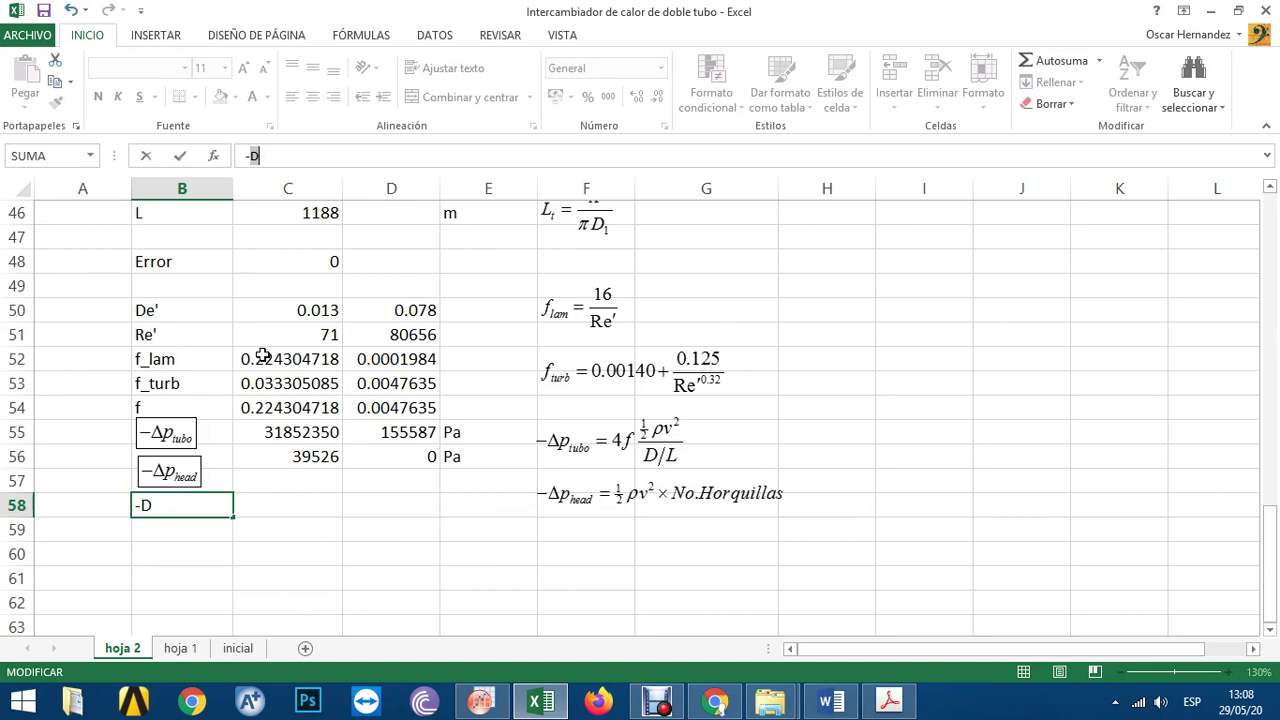
key("ctrl+Return")
key("Delete")
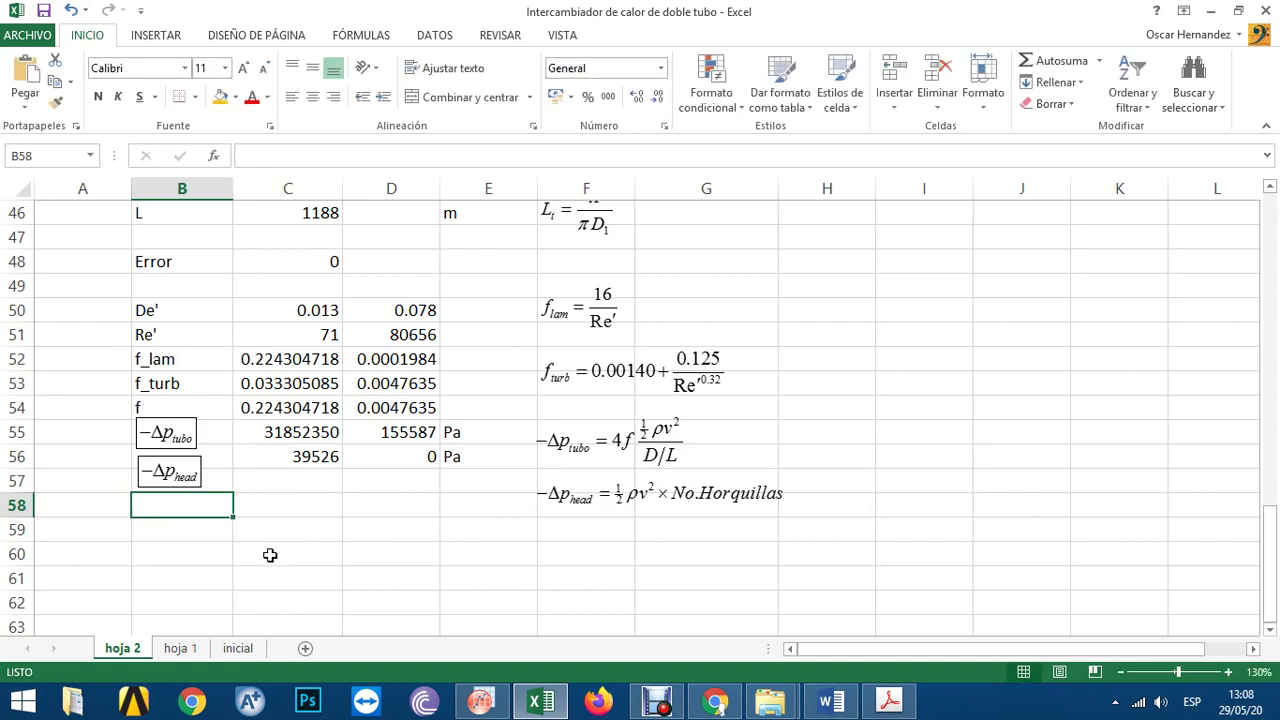
left_click(472, 555)
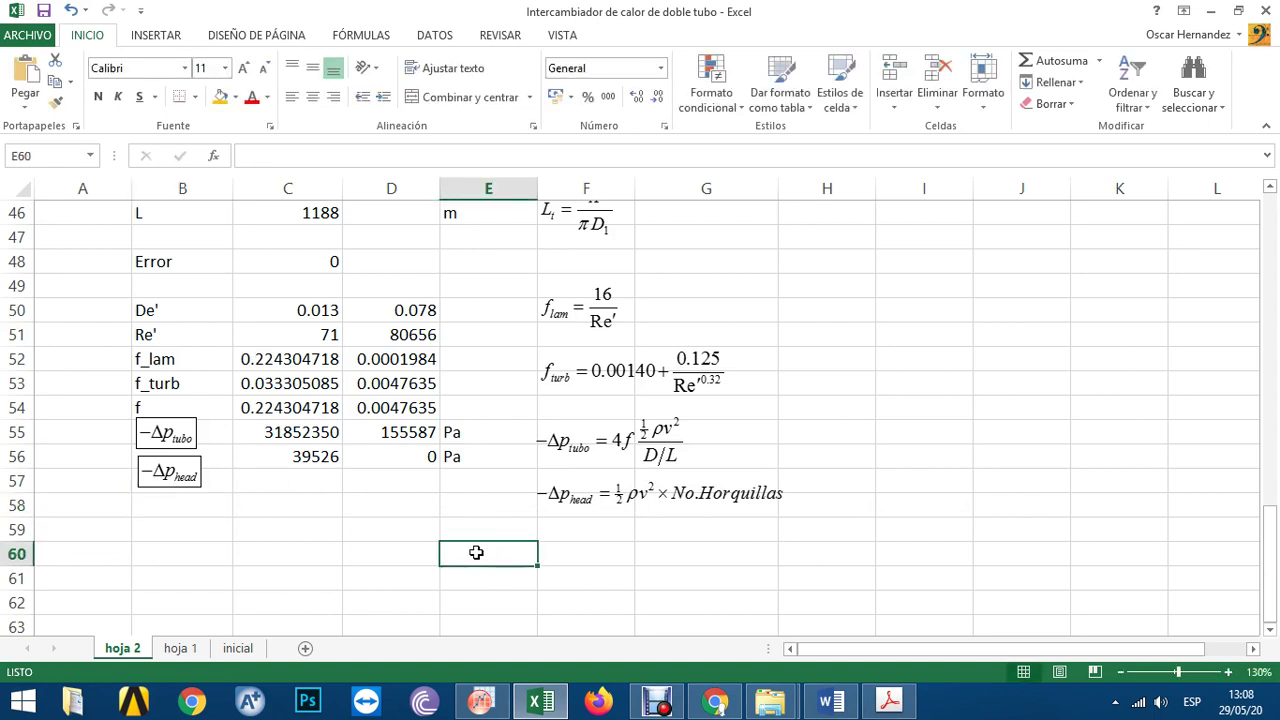
type("-D")
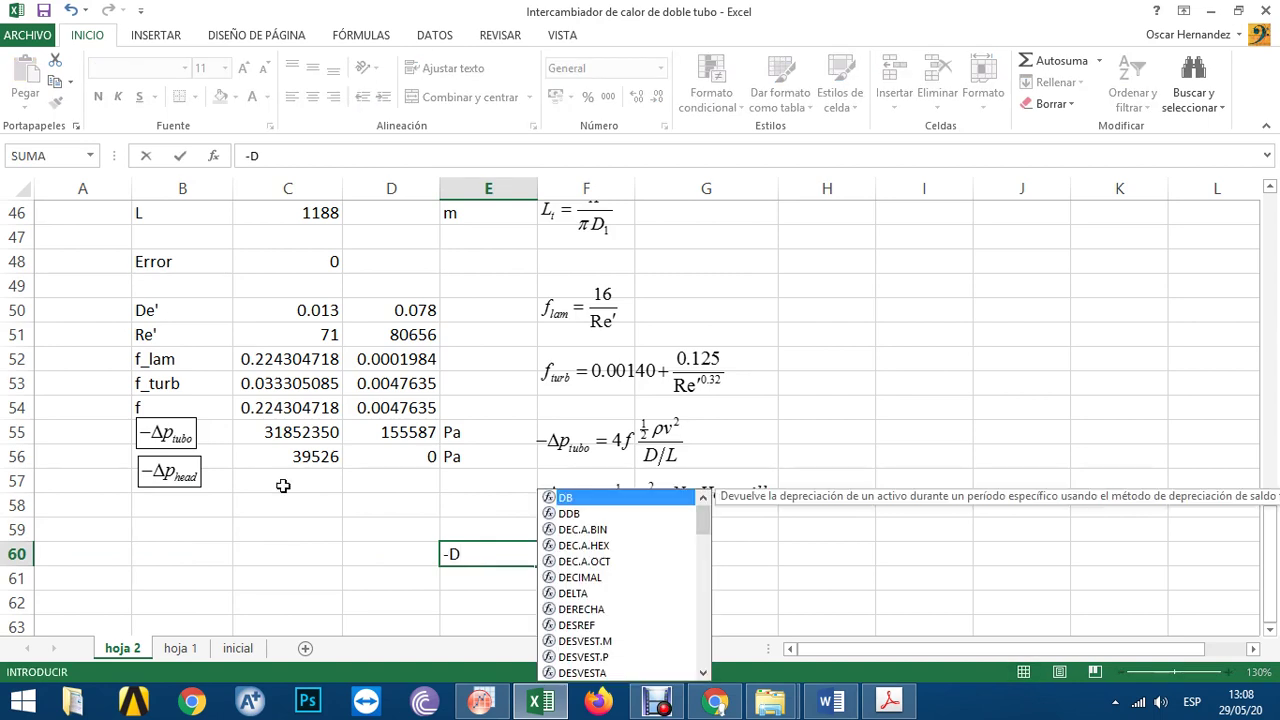
left_click(256, 157)
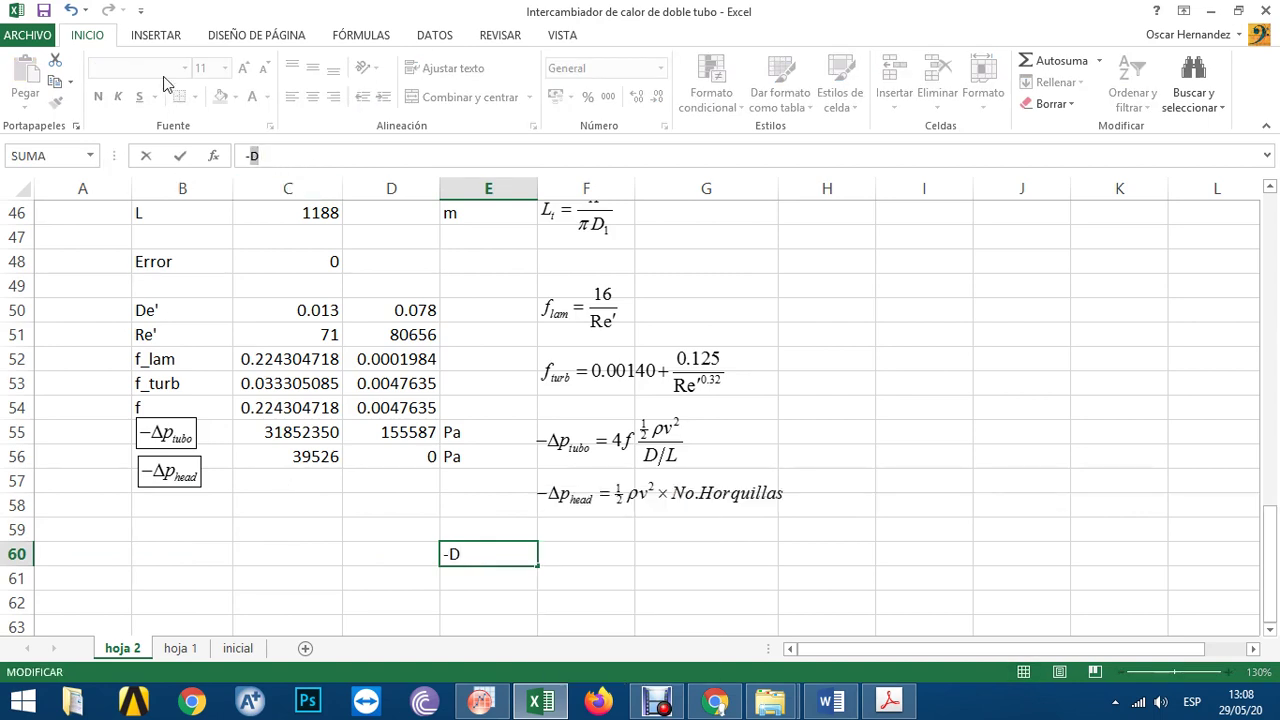
key("Escape")
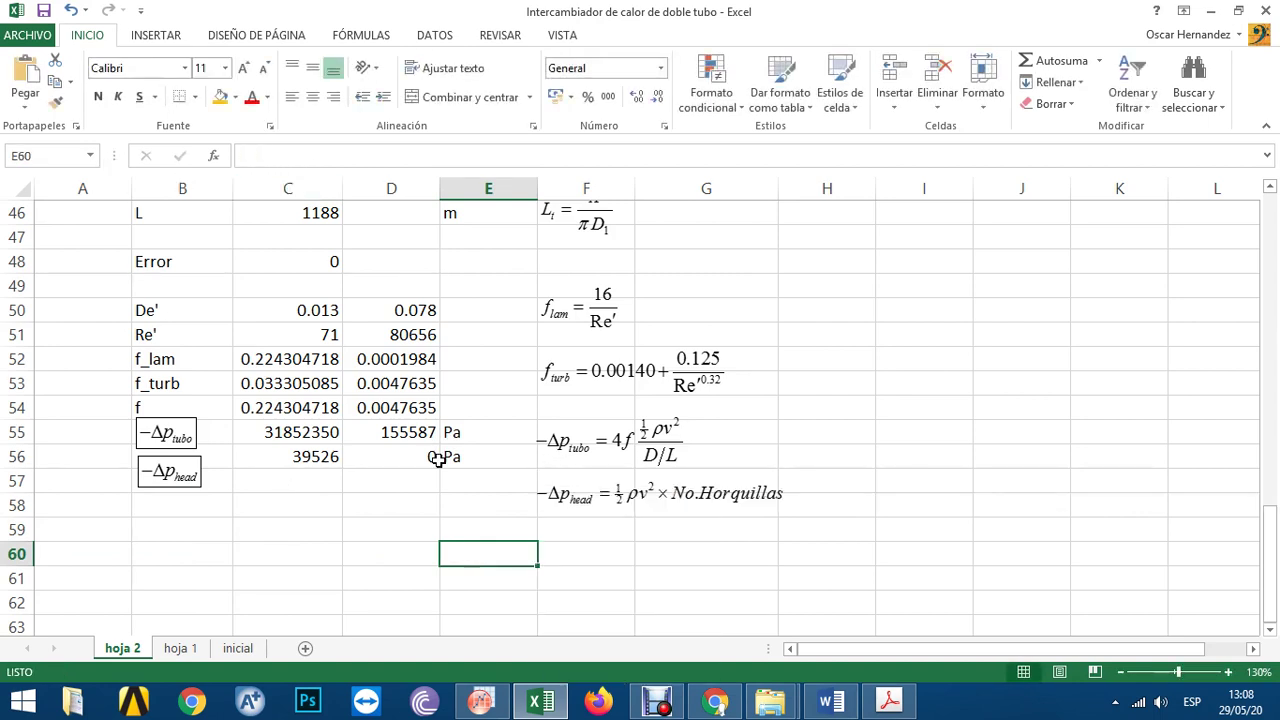
- Enter Dp in E60 with the D in Symbol font and the p in Calibri Light
type("D")
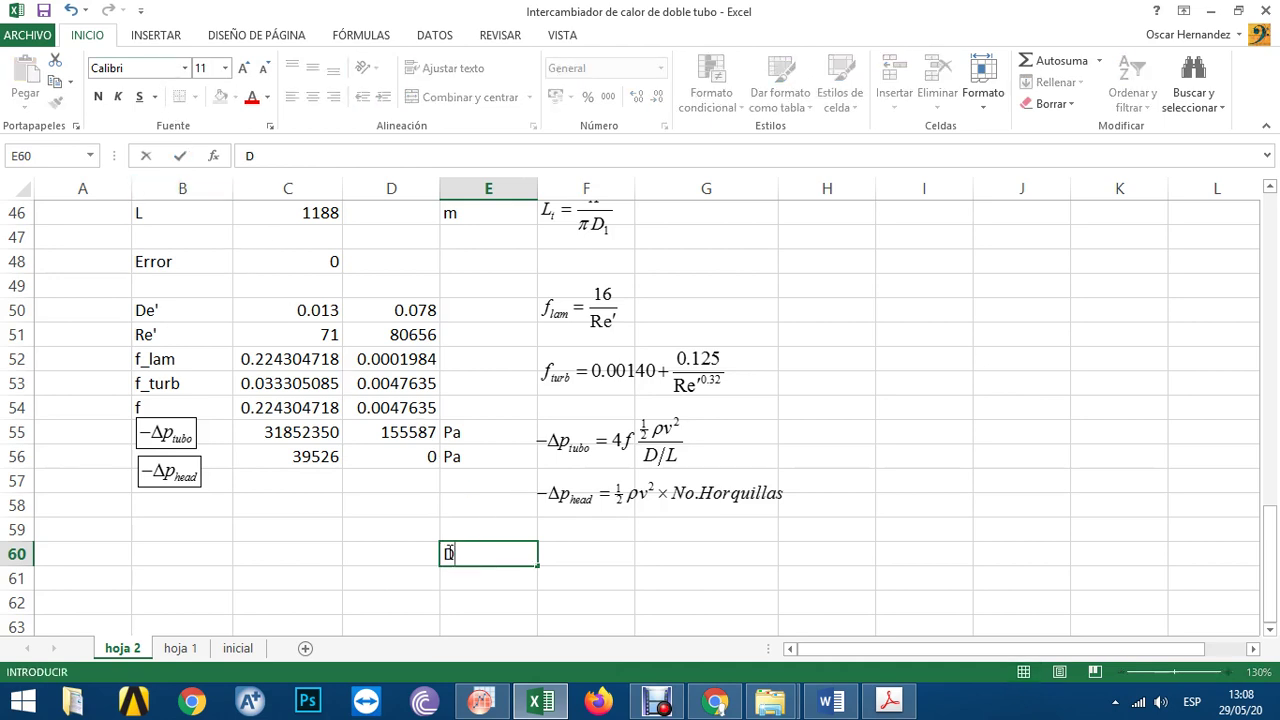
left_click(448, 553)
left_click(173, 63)
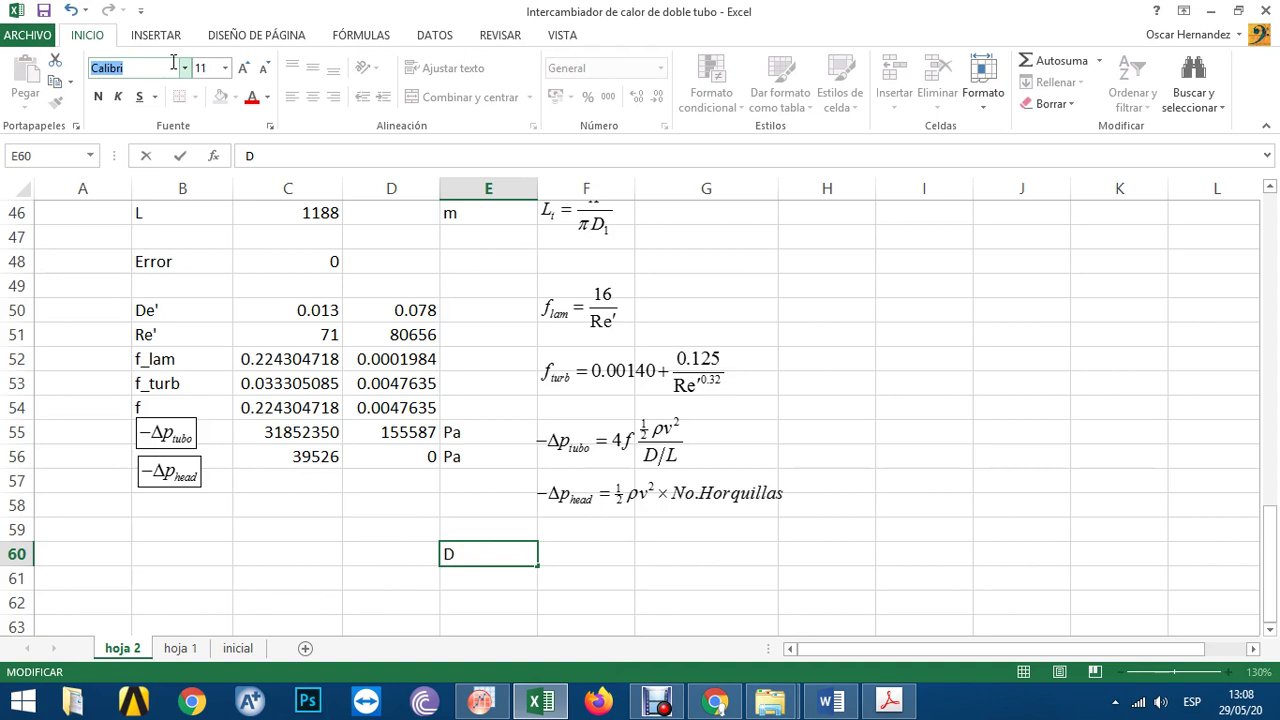
type("Symbol")
key("Return")
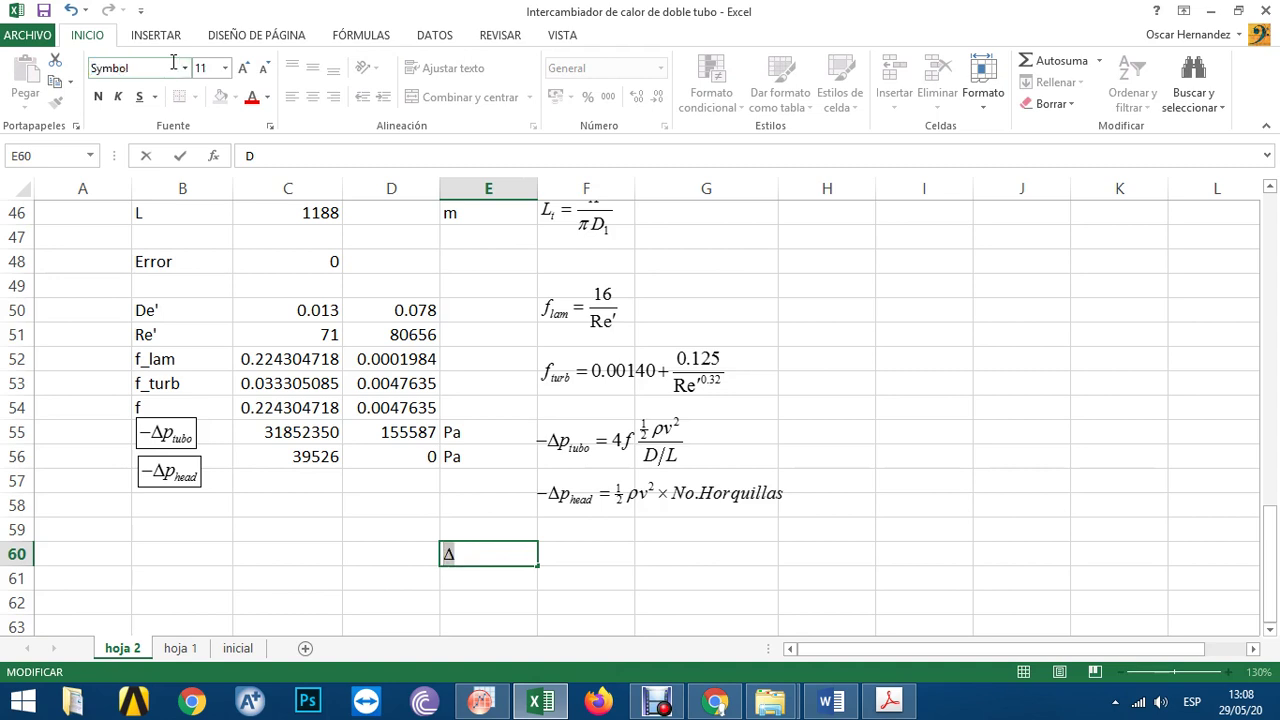
left_click(384, 154)
type("p")
key("shift+Left")
left_click(145, 73)
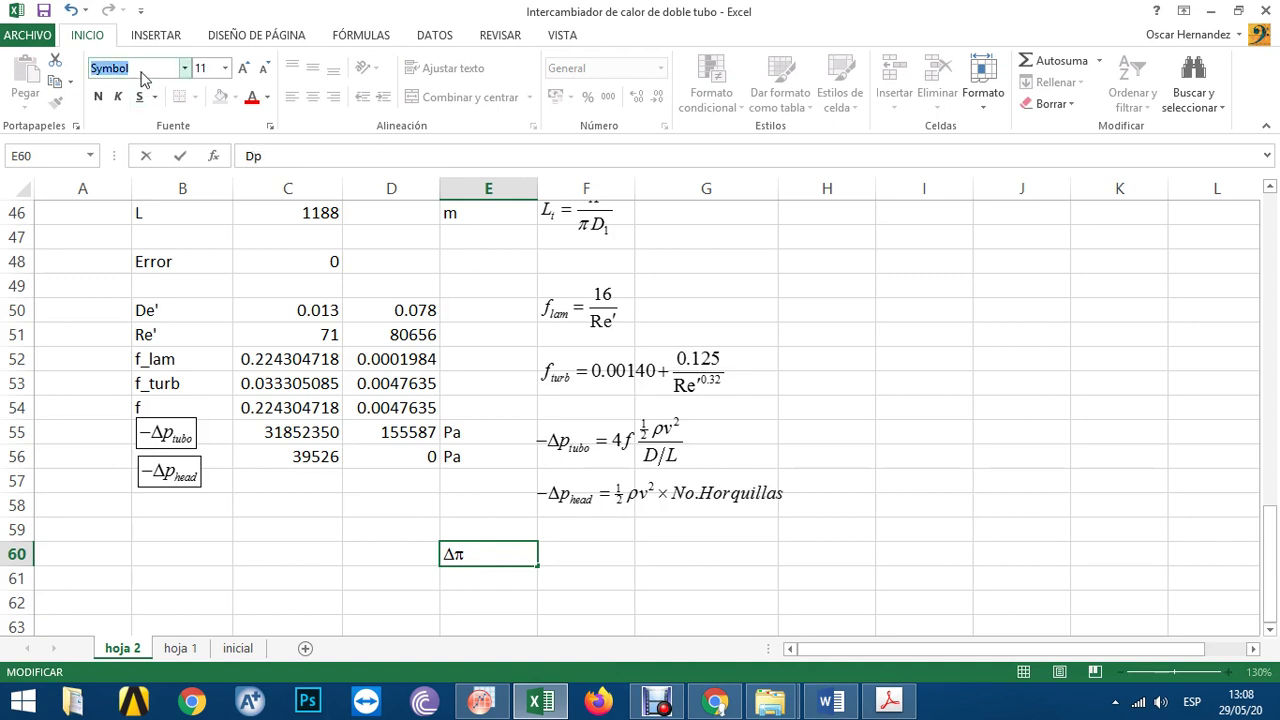
type("Calibri Light")
key("Return")
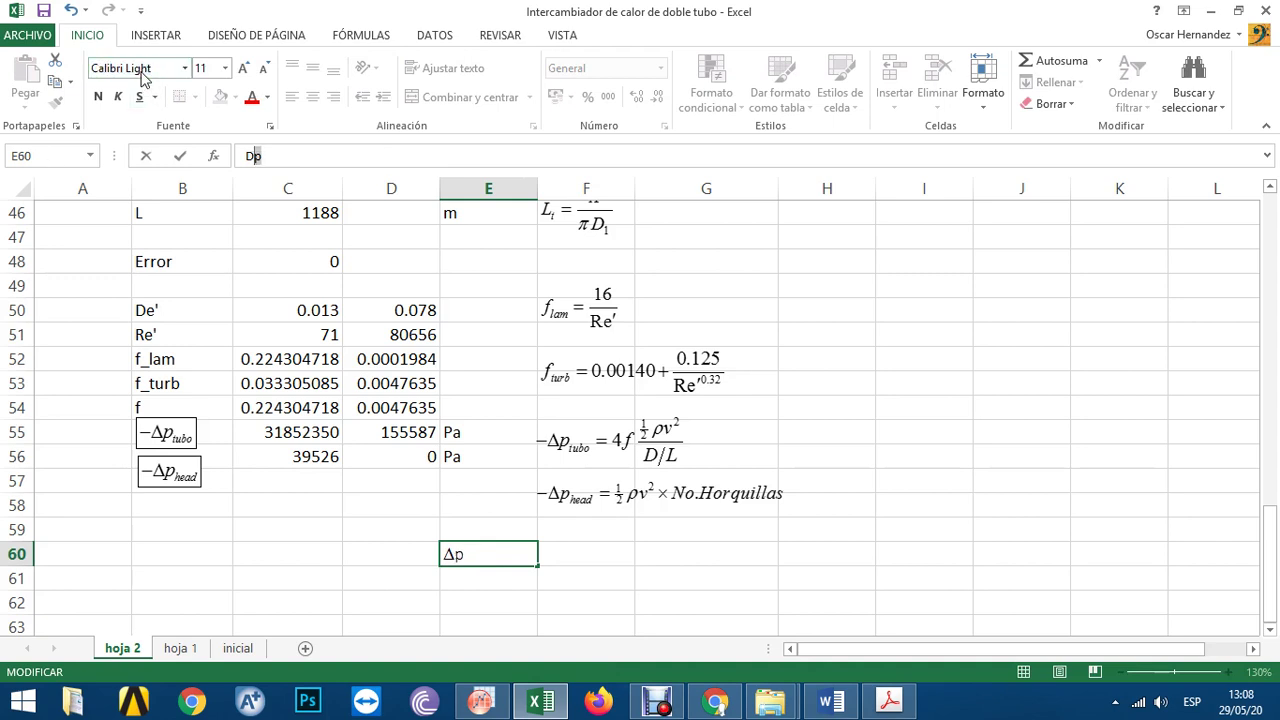
- Try to prefix the Δp label in E60 with =- and undo the entry
left_click(246, 156)
type("=-")
key("Return")
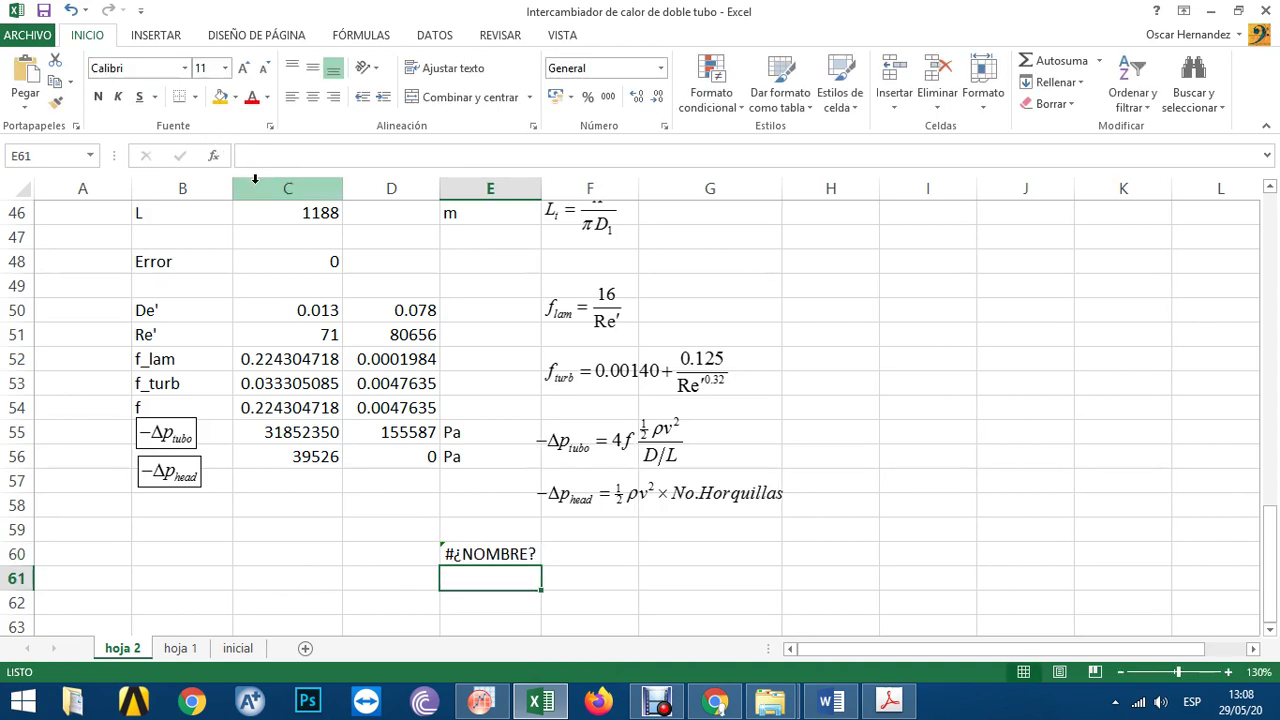
key("Up")
left_click(71, 10)
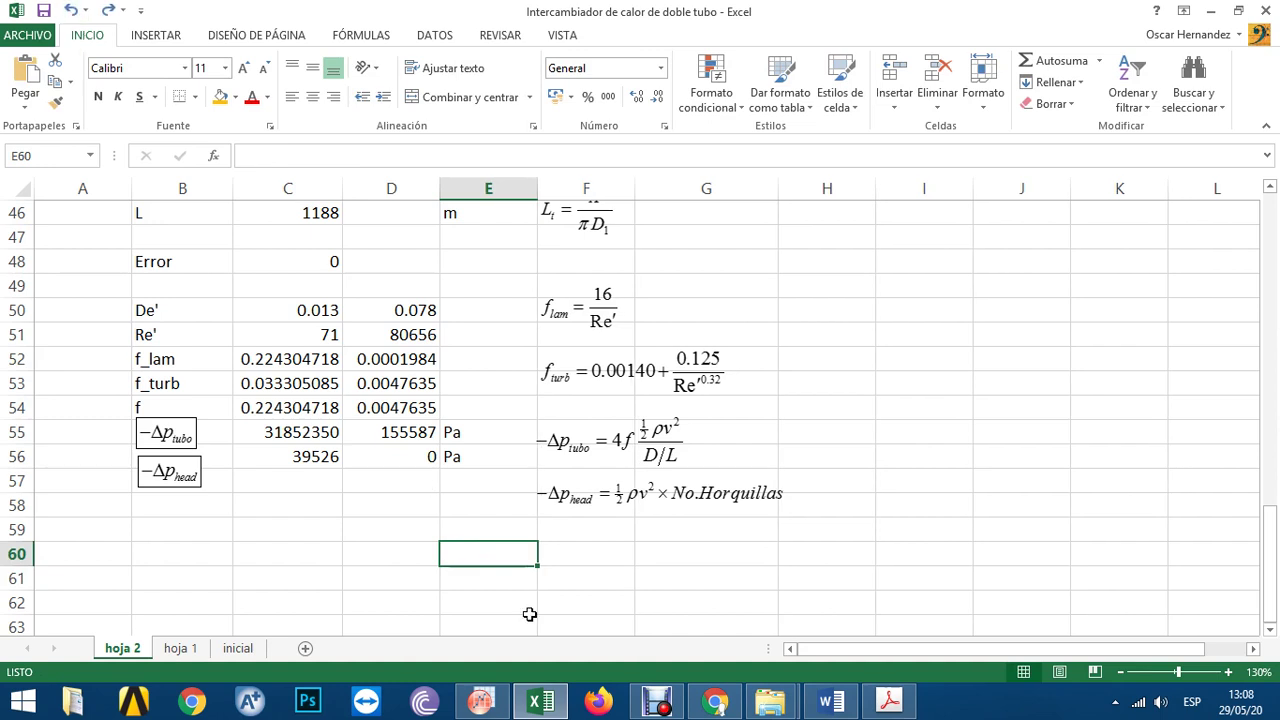
- Copy the −Δp_head equation label and paste the duplicate at C58
left_click(300, 524)
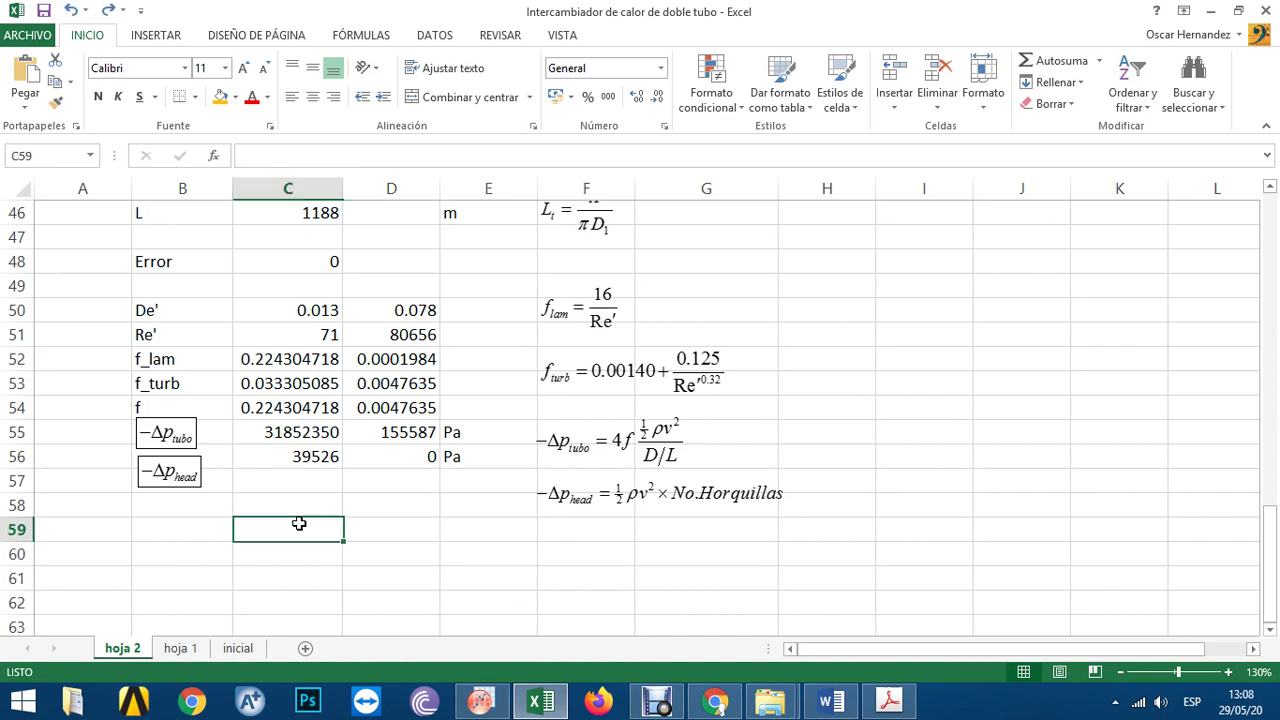
right_click(177, 481)
left_click(218, 509)
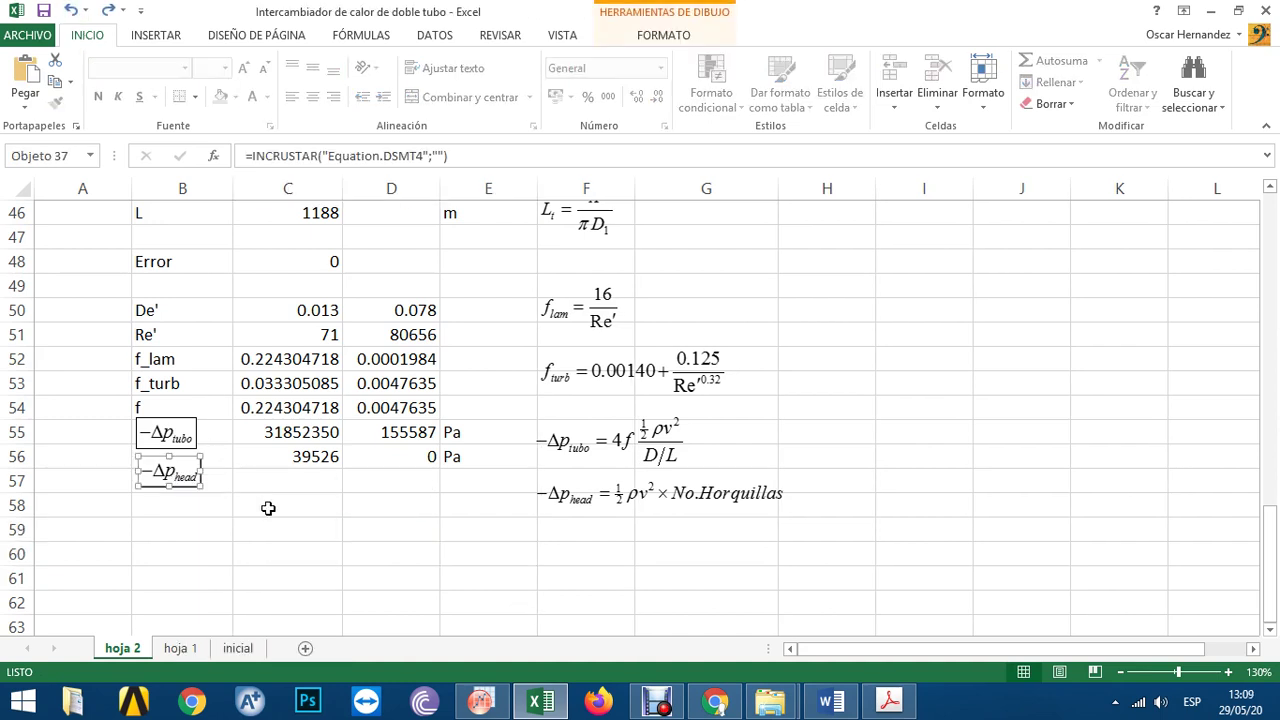
left_click(266, 508)
left_click(25, 75)
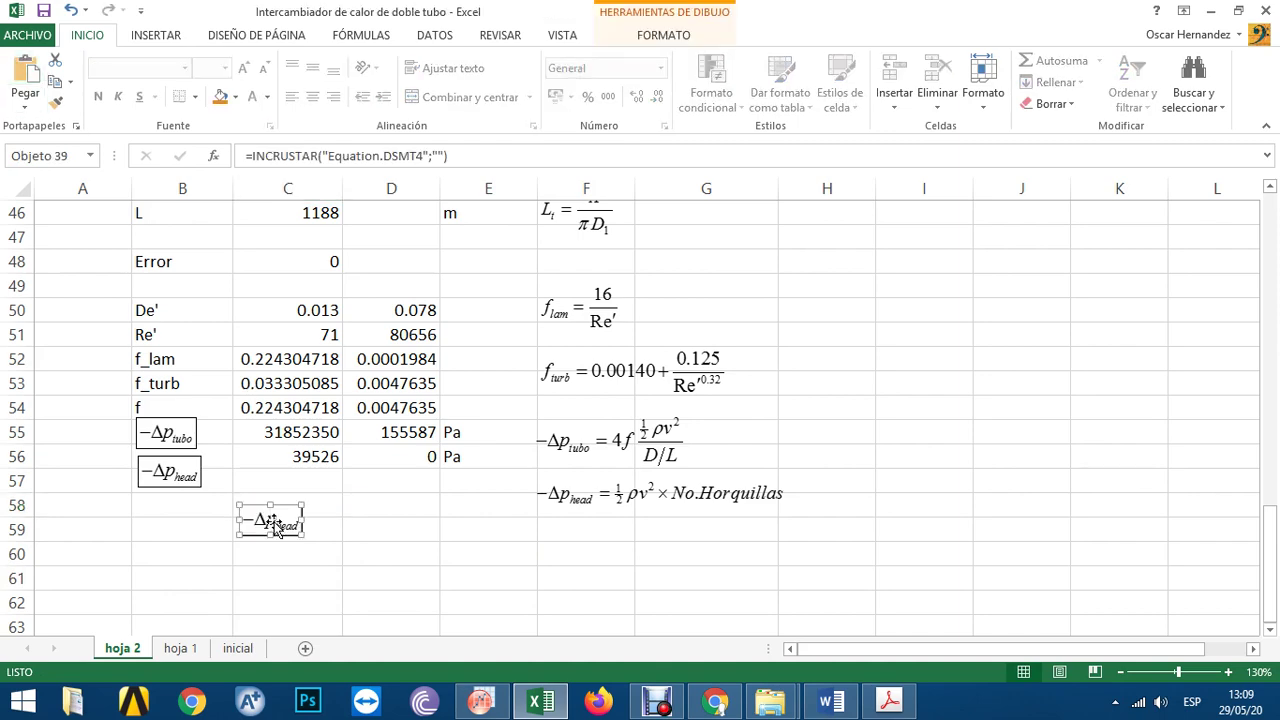
- Edit the duplicated equation in MathType to remove the head subscript, leaving −Δp, and return to the worksheet
double_click(272, 521)
key("shift+Left")
key("shift+Left")
key("shift+Left")
key("shift+Left")
key("BackSpace")
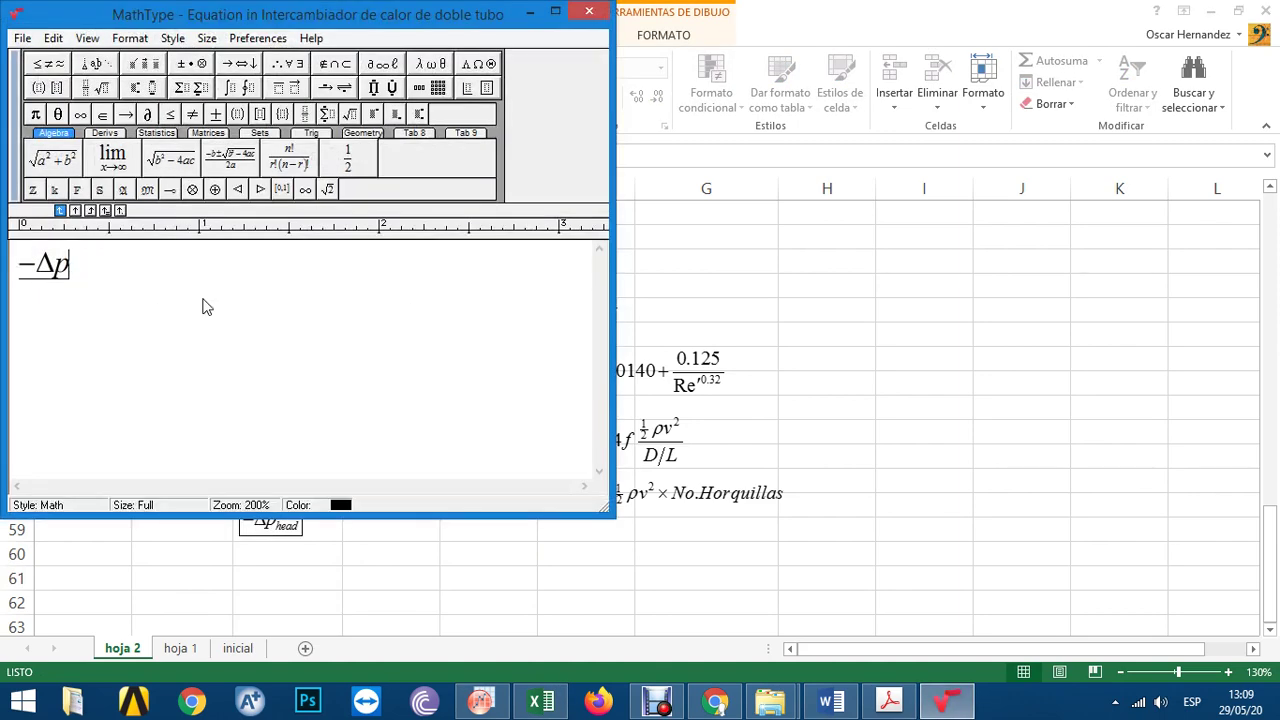
left_click(589, 11)
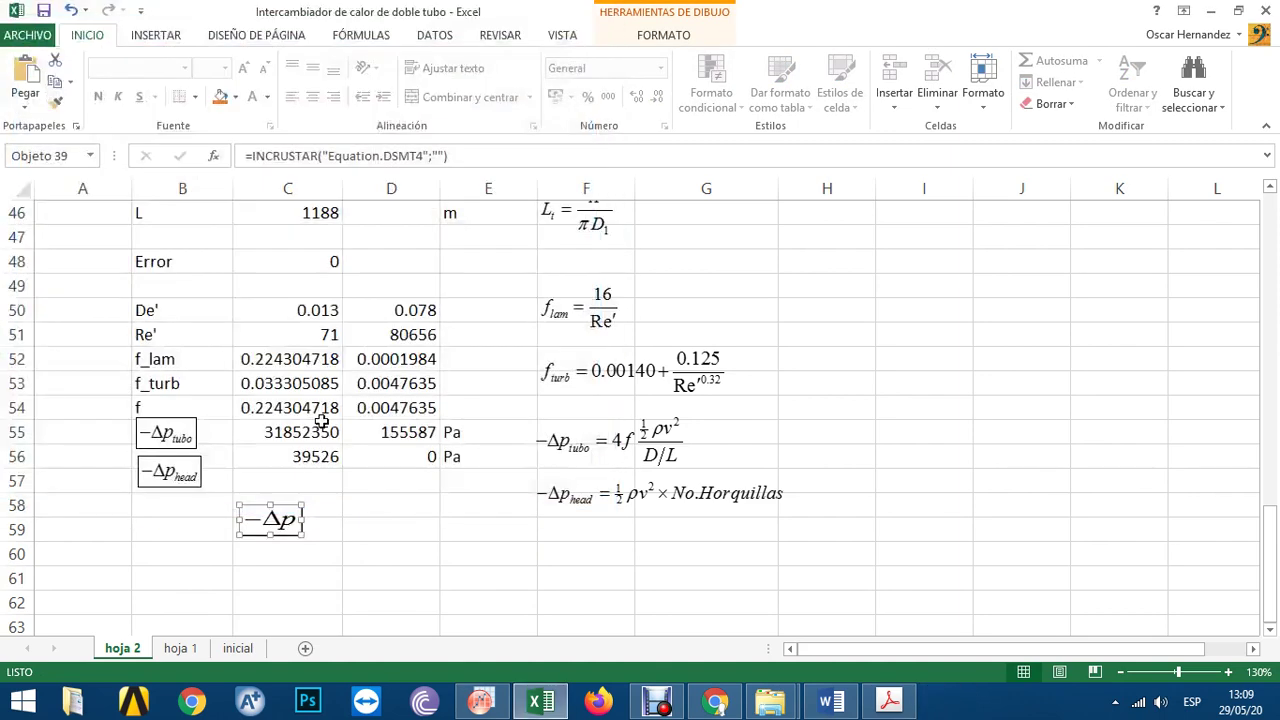
- Move the −Δp equation label from C58 into column B, below the −Δp_head label
right_click(285, 521)
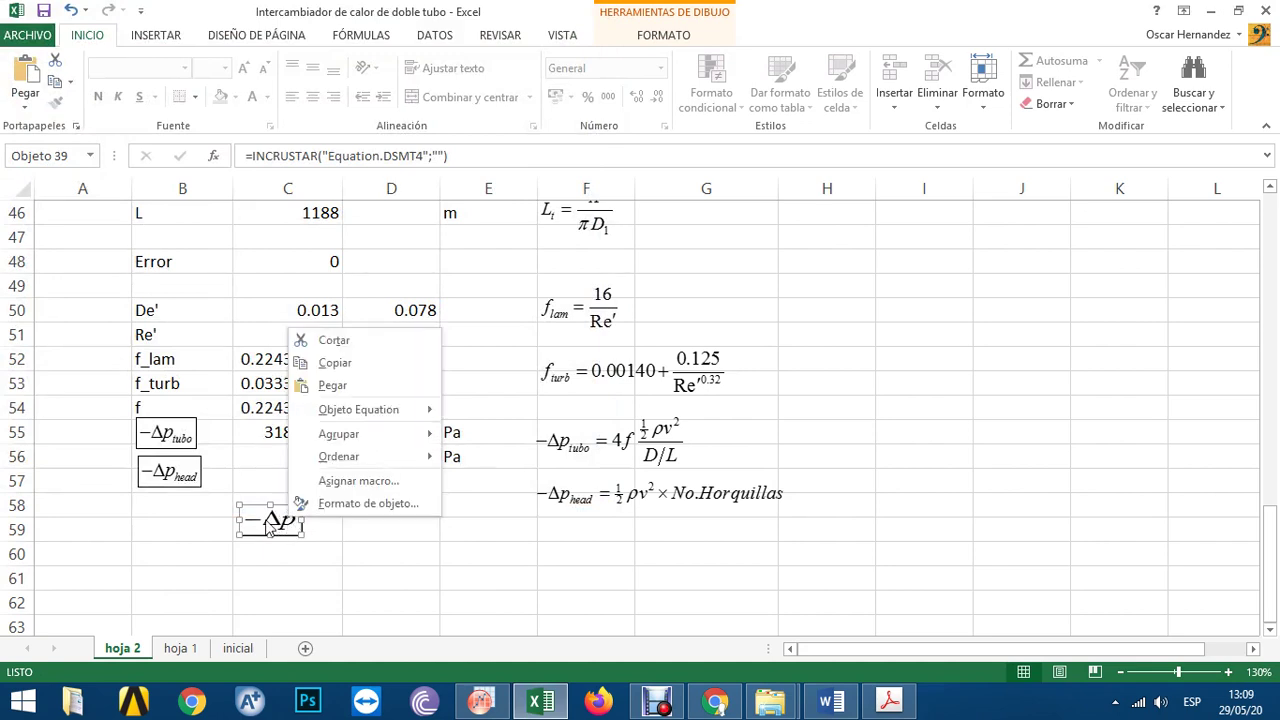
left_click(265, 527)
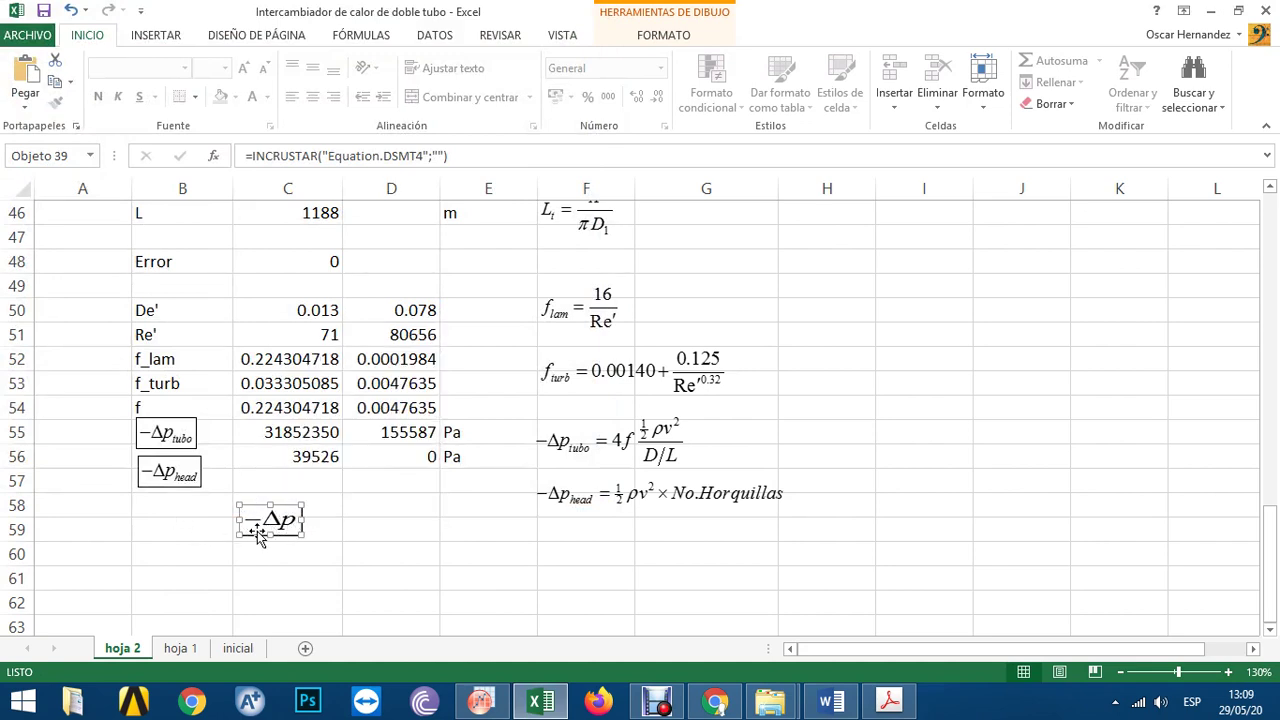
left_click_drag(252, 526, 158, 524)
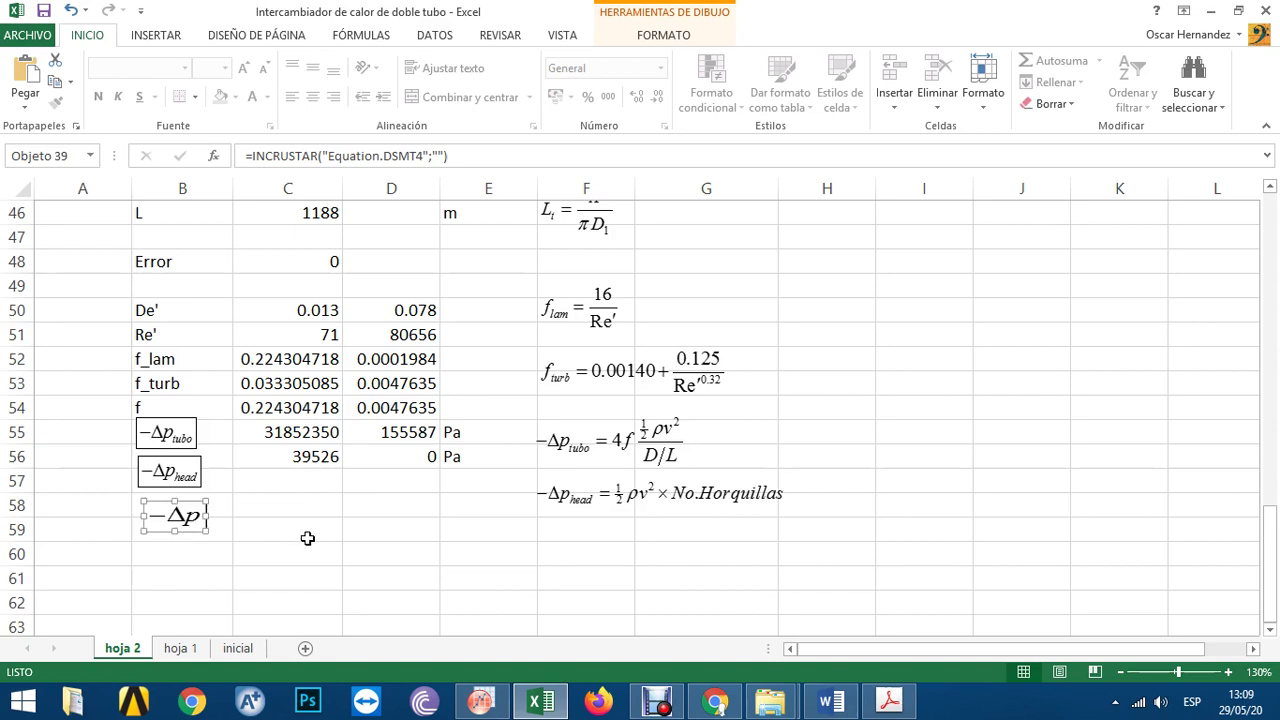
left_click(310, 534)
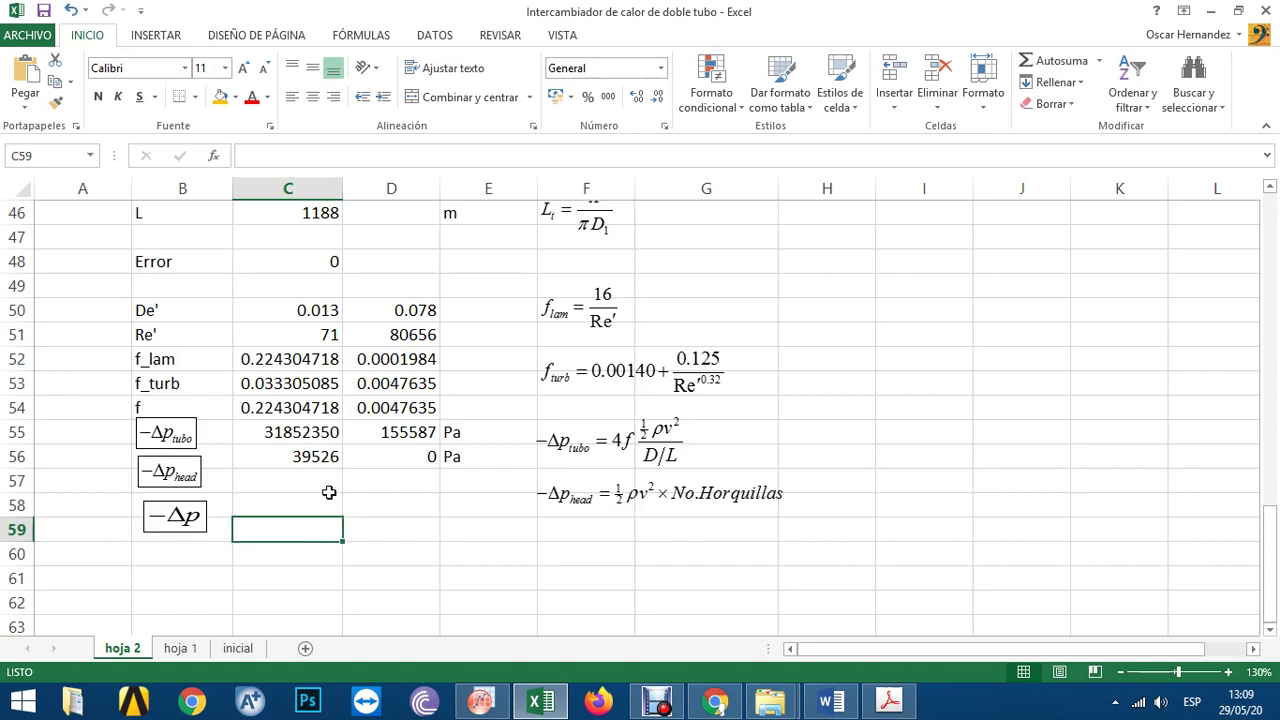
- Calculate the annulus total pressure drop in C58 with the formula =(C55+C56)
left_click(312, 505)
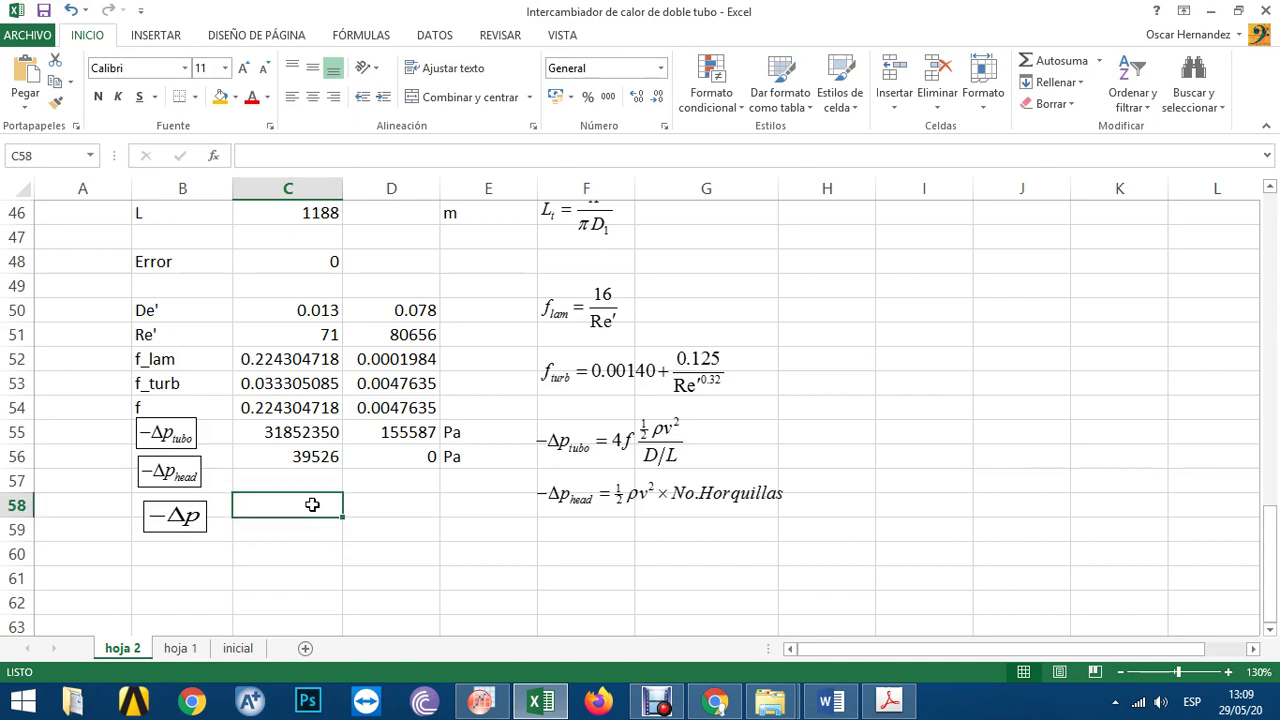
type("=(")
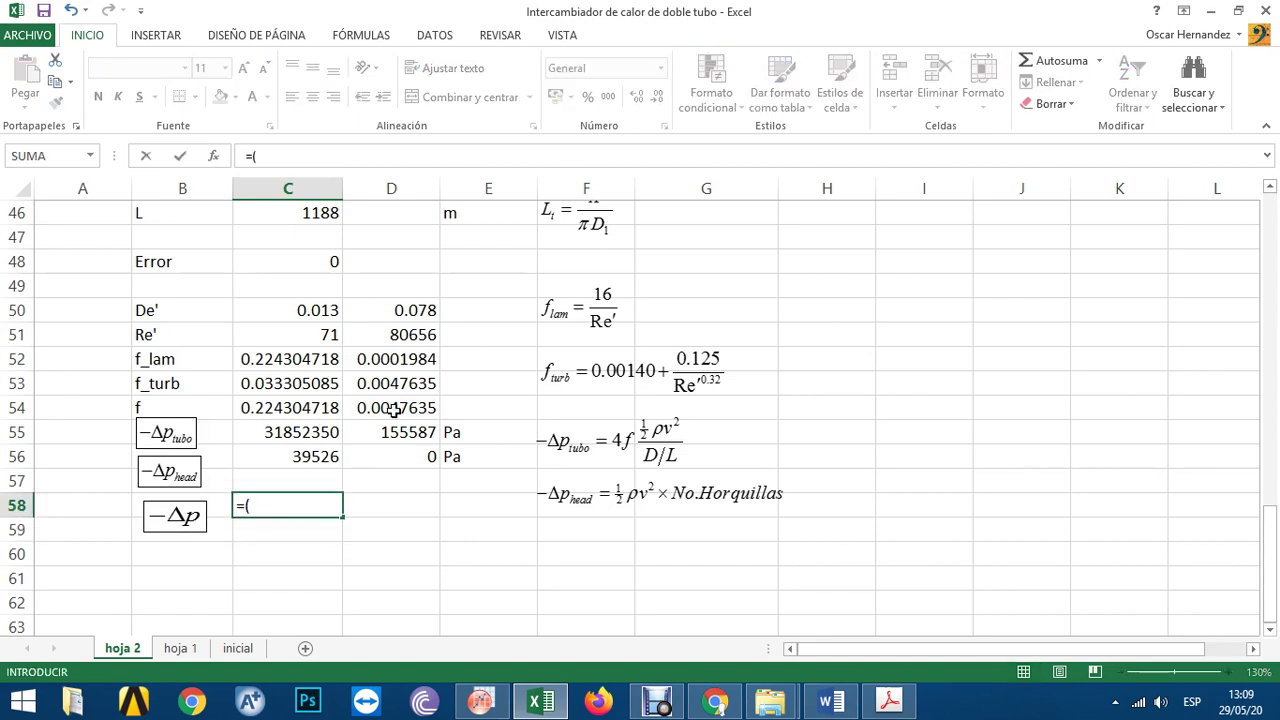
left_click(334, 431)
type("+")
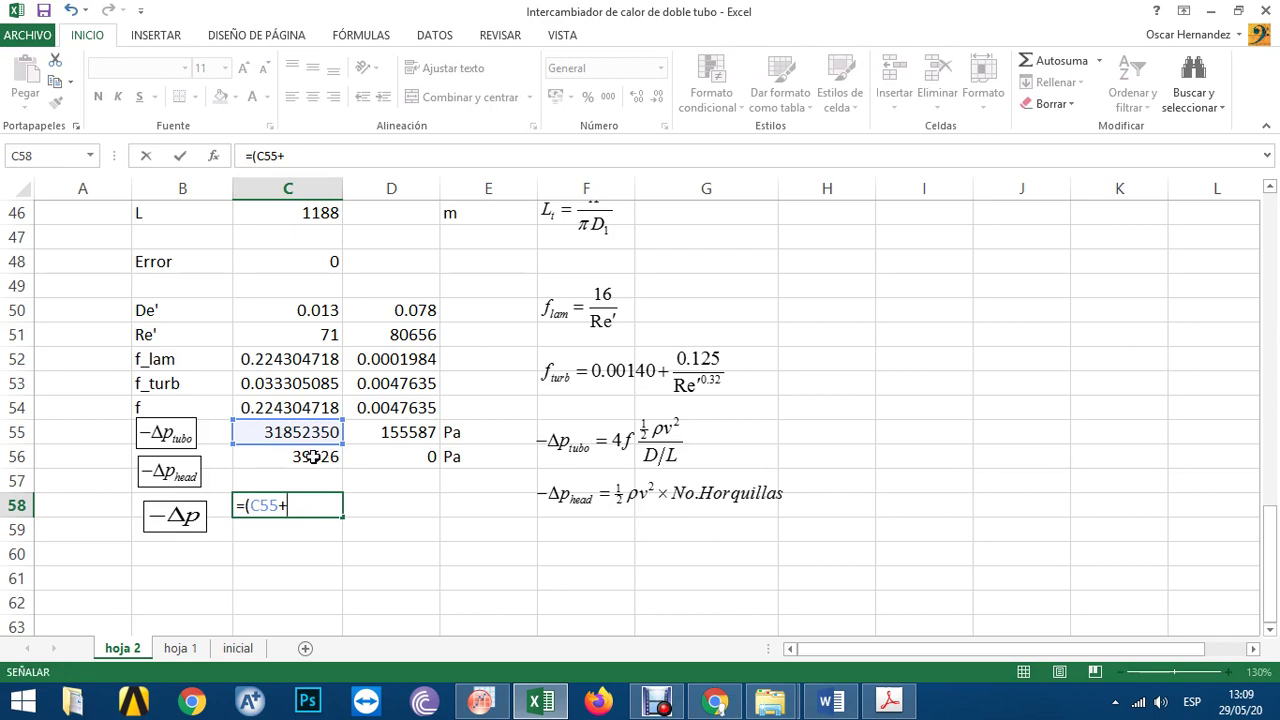
left_click(316, 456)
type(")")
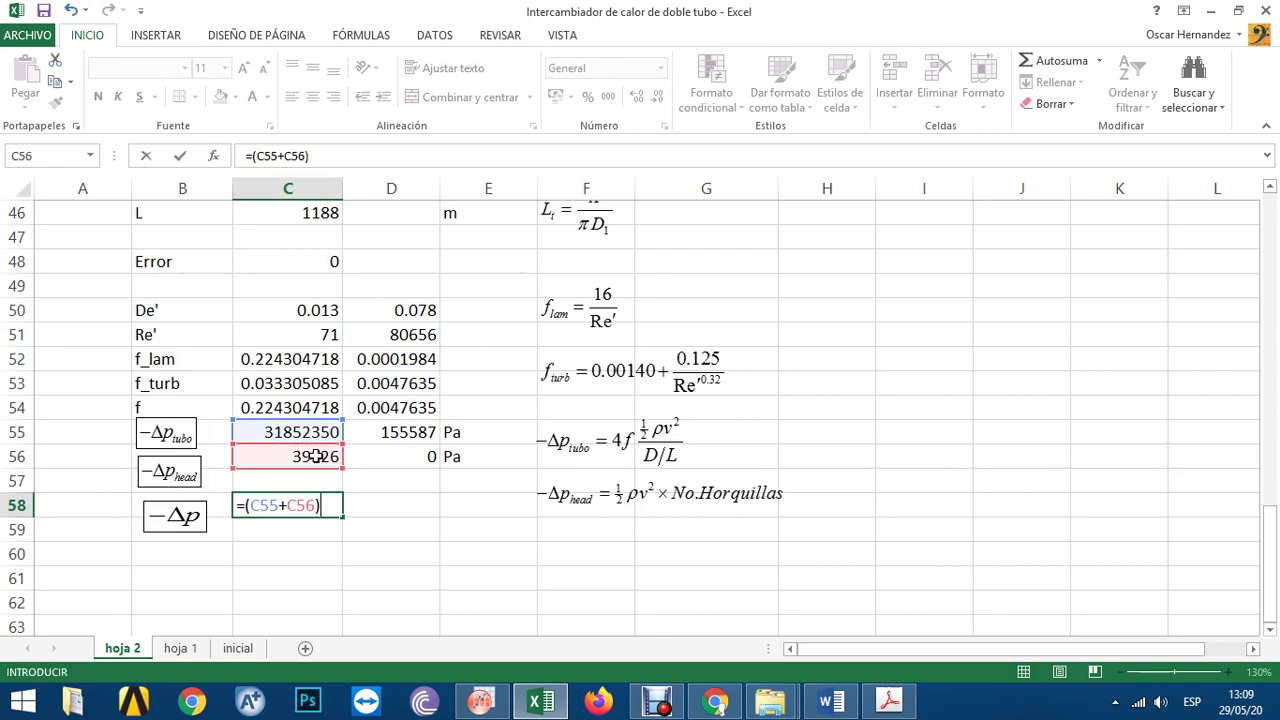
key("Return")
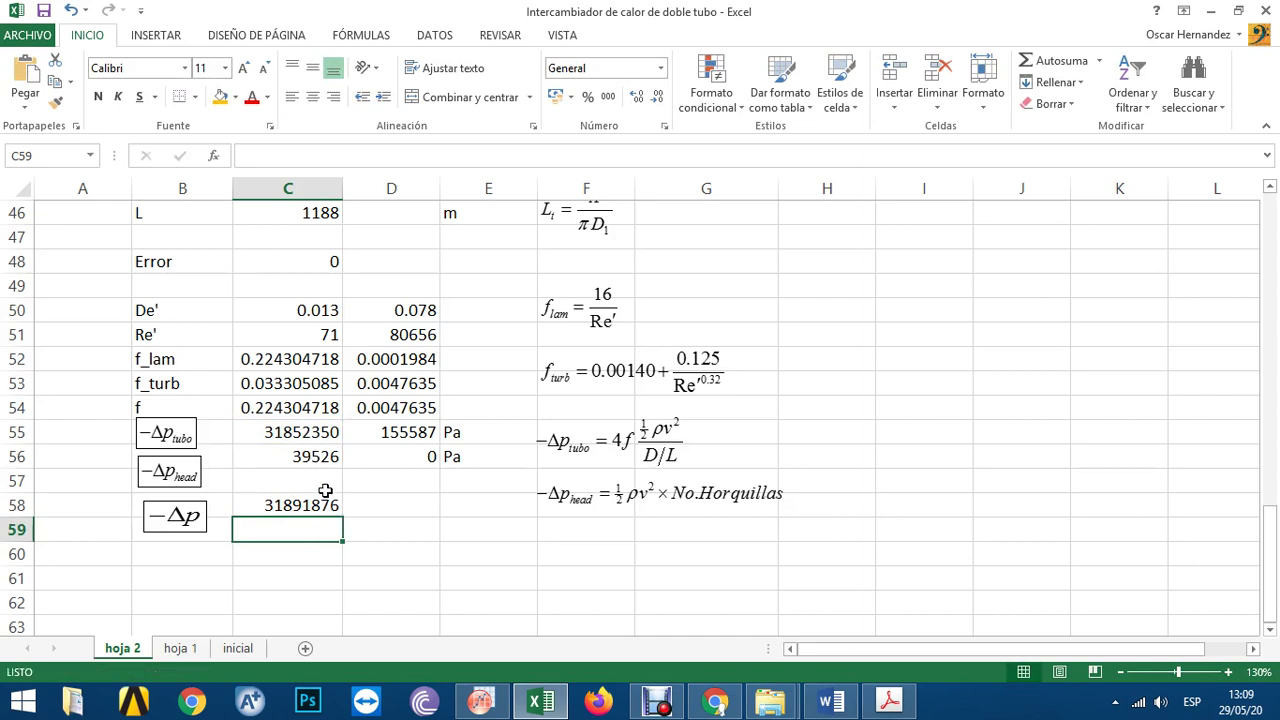
- Extend the total pressure drop formula from C58 to D58 for the tube side
left_click(336, 505)
left_click_drag(340, 515, 430, 507)
left_click(316, 505)
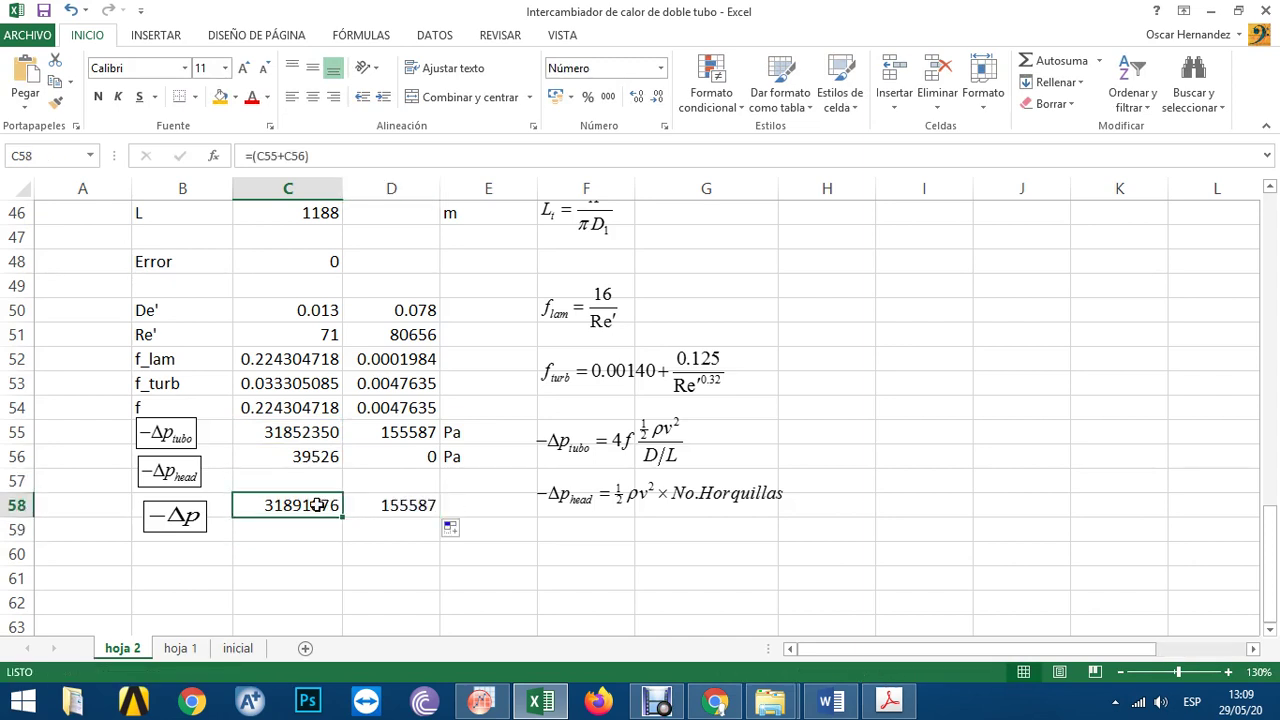
left_click(378, 506)
- Enter the units Pa in E58 and kg/cm2 in E59 for the total pressure drops
left_click(487, 498)
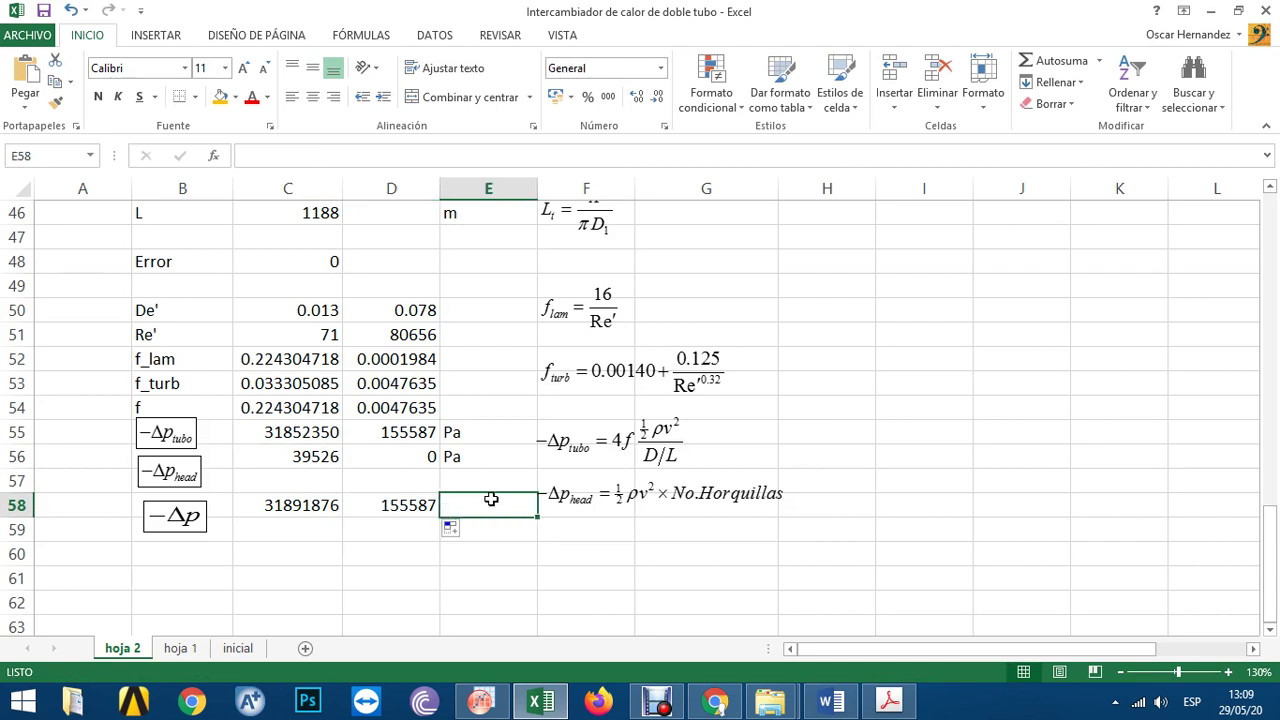
type("Pa")
key("Return")
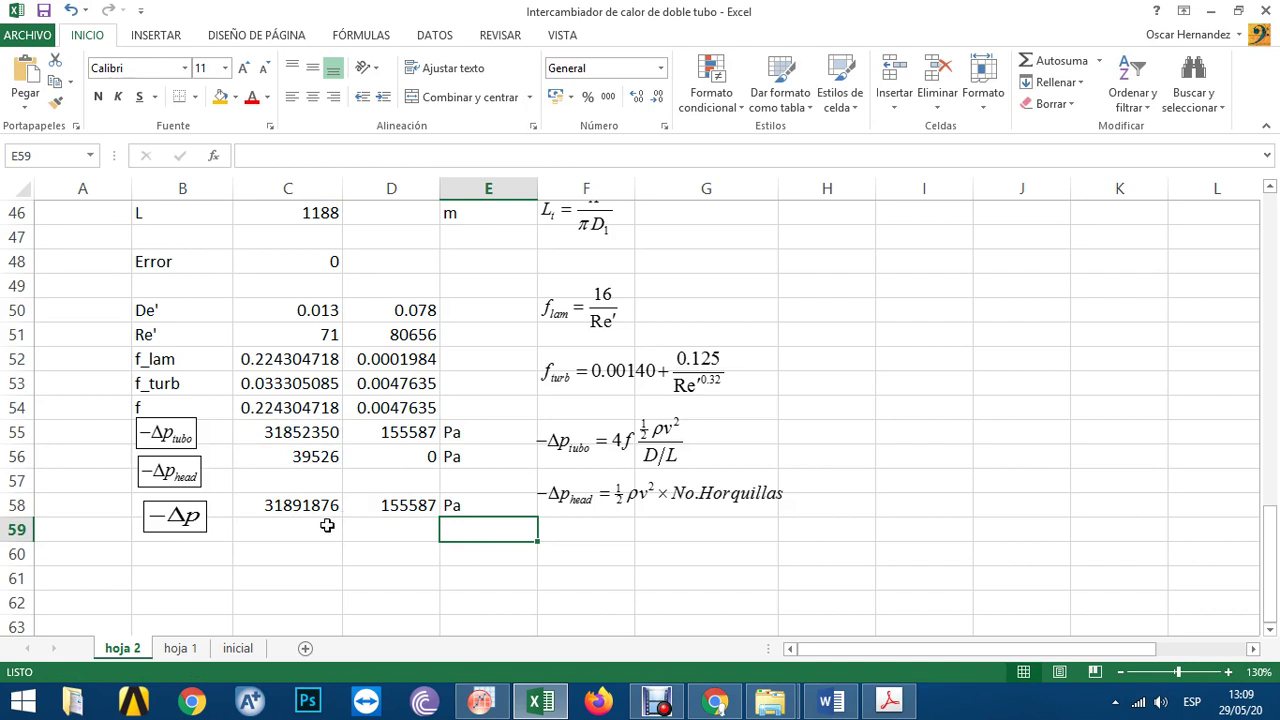
type("kg/cm2")
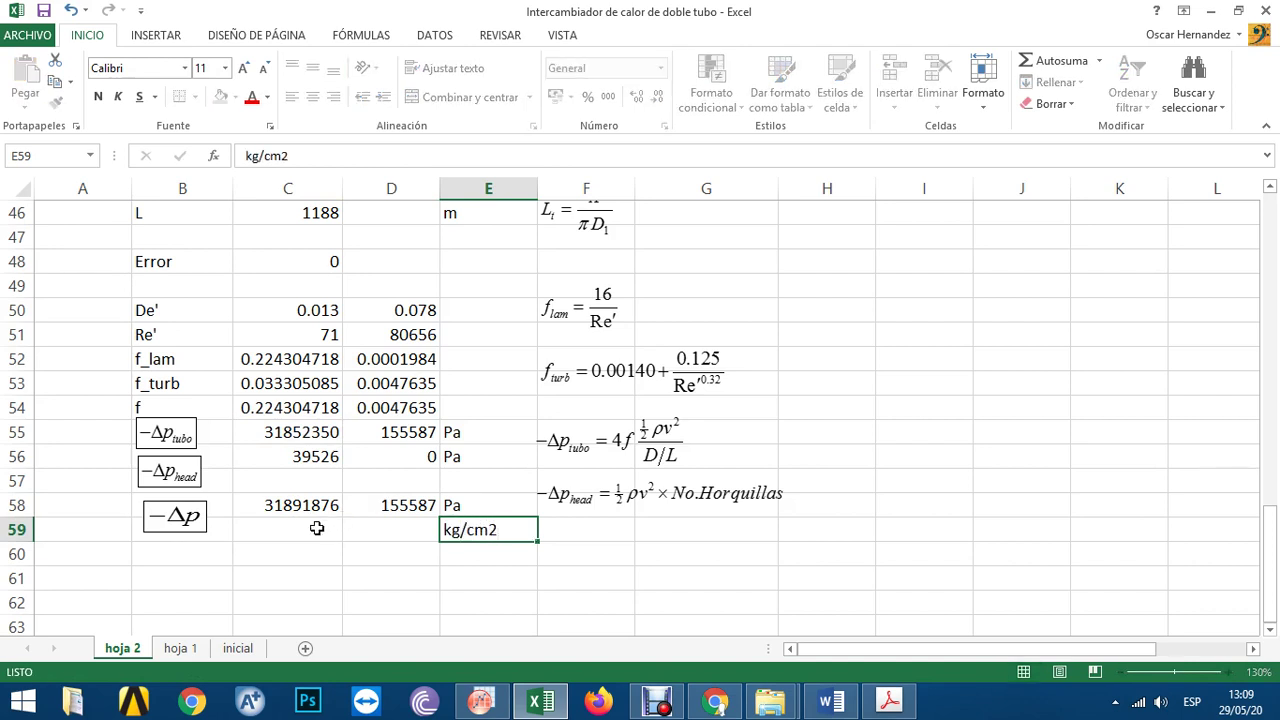
key("Return")
- Convert the annulus total pressure drop in C59 with the formula =C58/101325
key("Left")
key("Up")
key("Left")
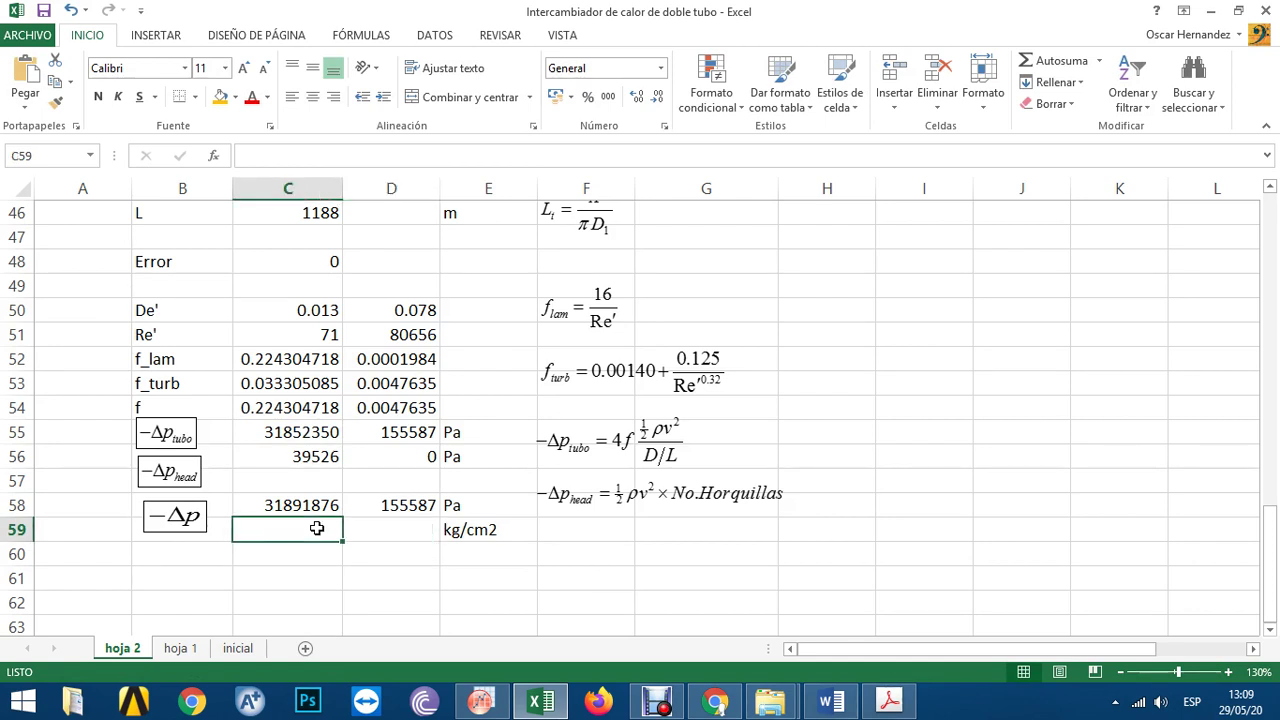
type("=")
left_click(313, 509)
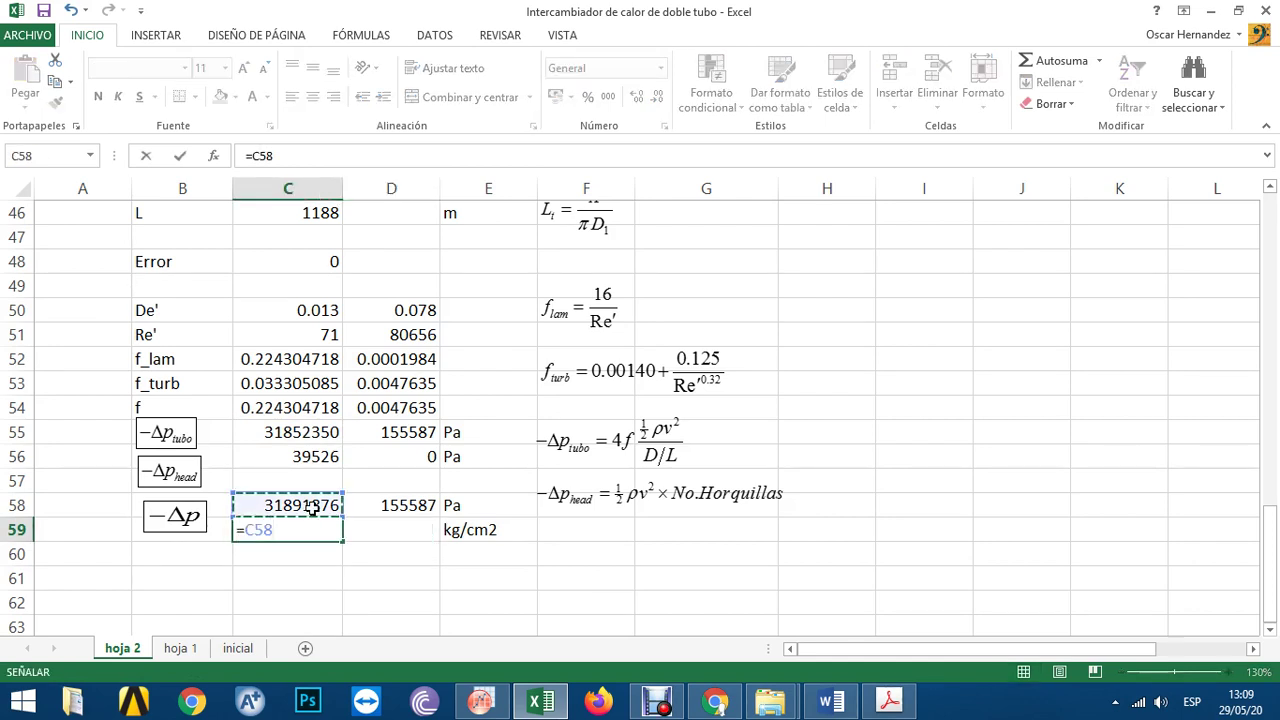
type("/101325")
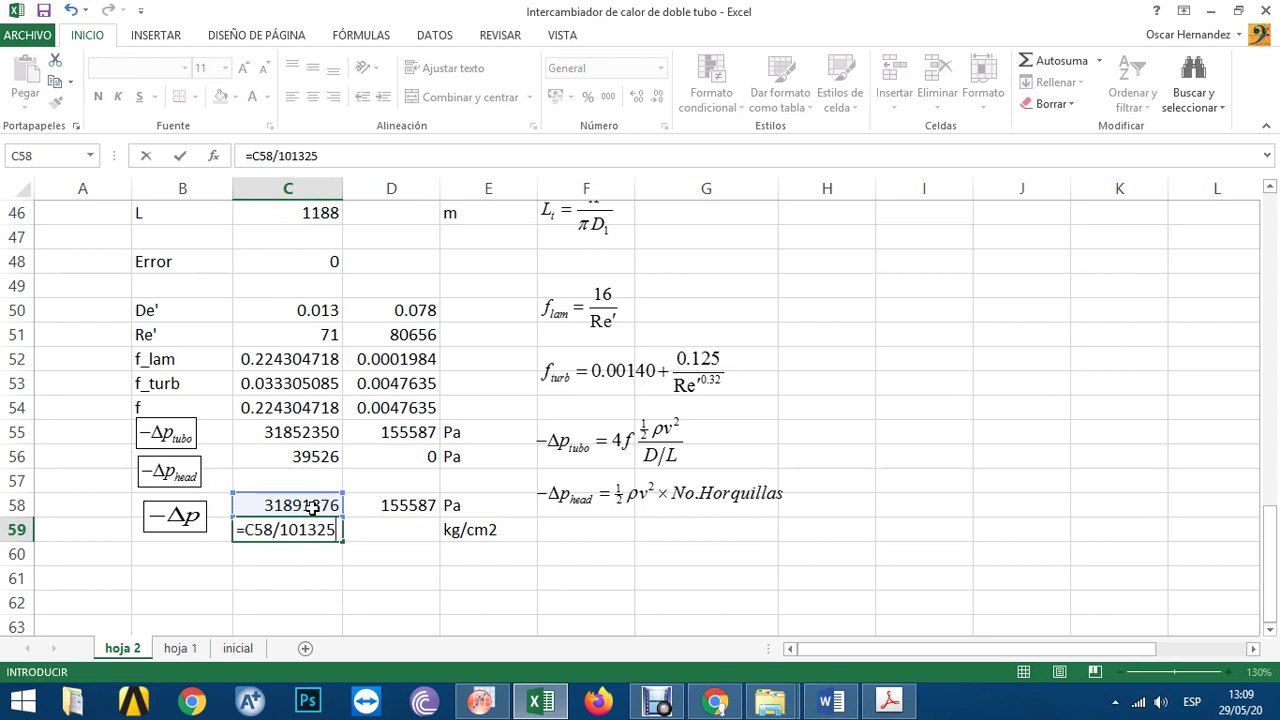
key("Return")
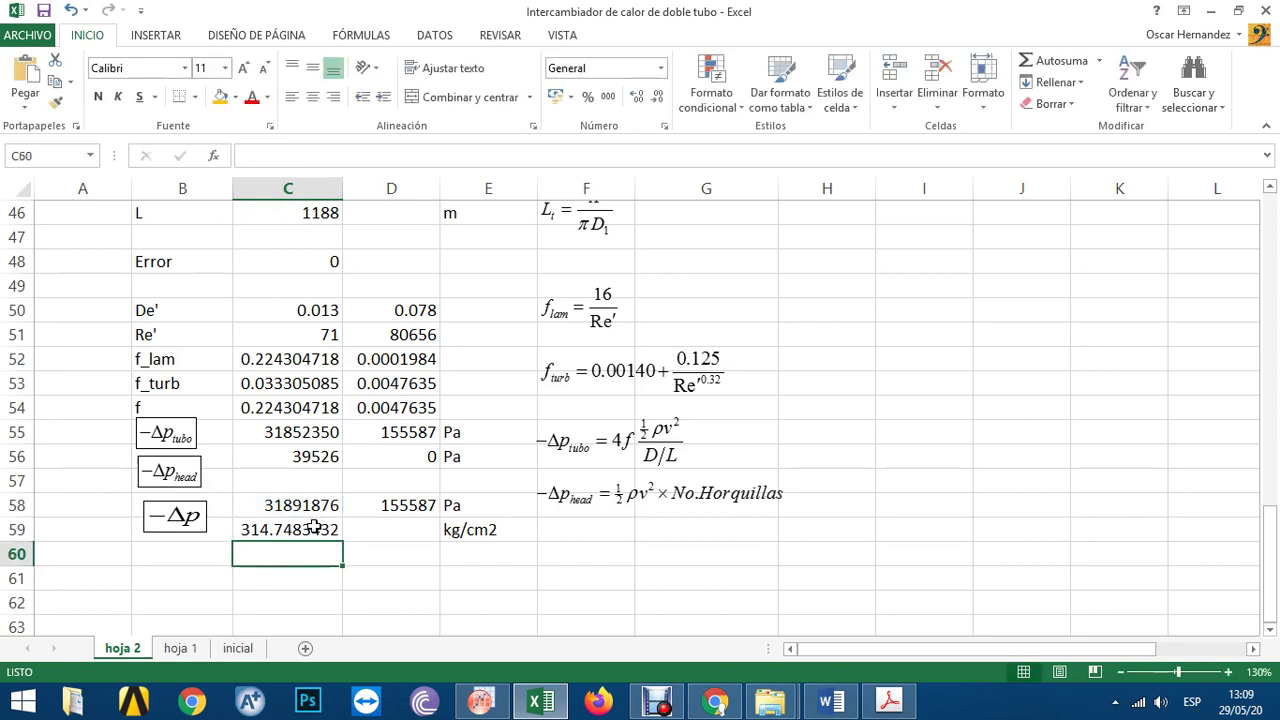
- Extend the pressure conversion formula from C59 to D59 for the tube side
left_click(312, 531)
left_click_drag(342, 541, 430, 537)
left_click(349, 592)
scroll(286, 535, "down", 1)
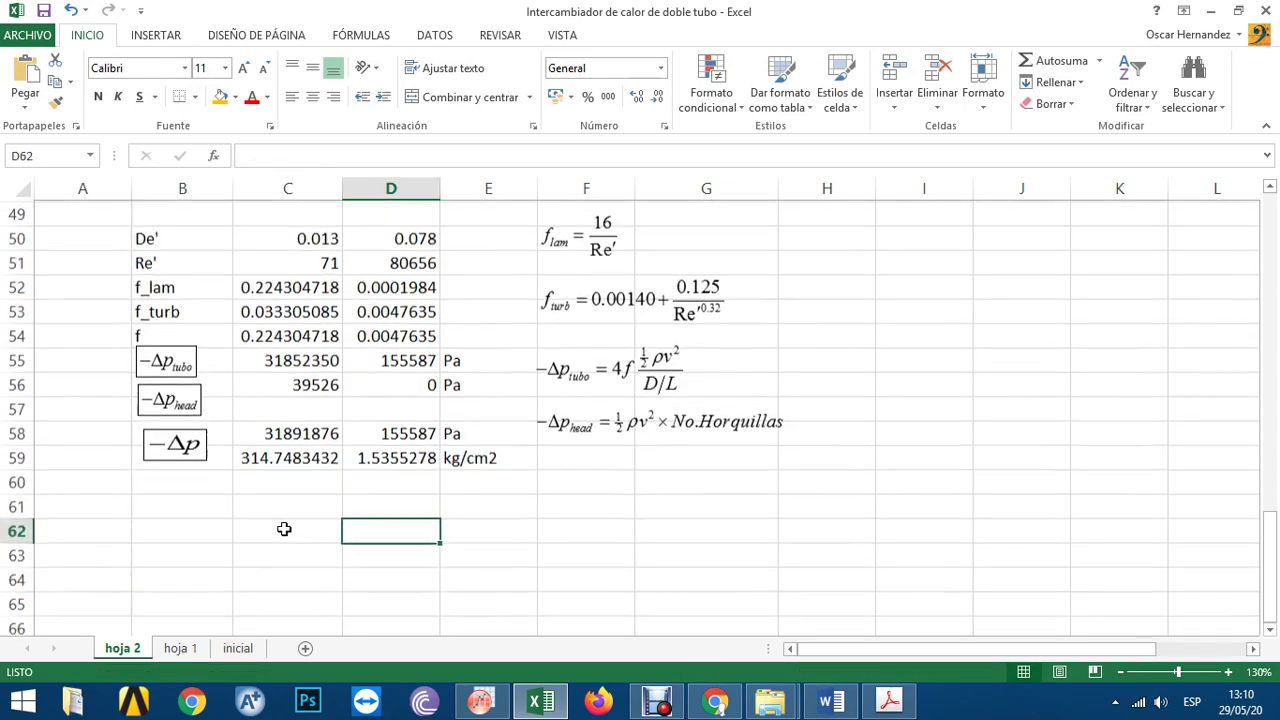
left_click(270, 488)
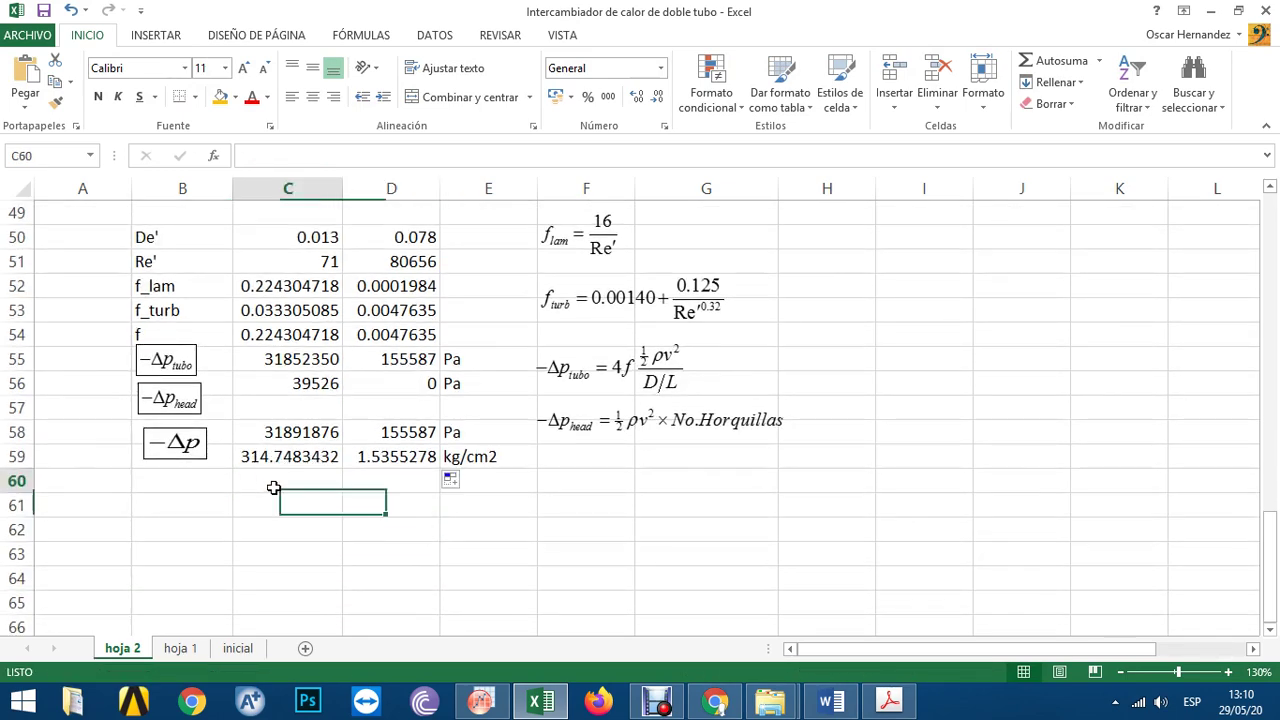
- Format the converted pressure drops in C59:D59 to show one decimal place
left_click_drag(336, 457, 385, 456)
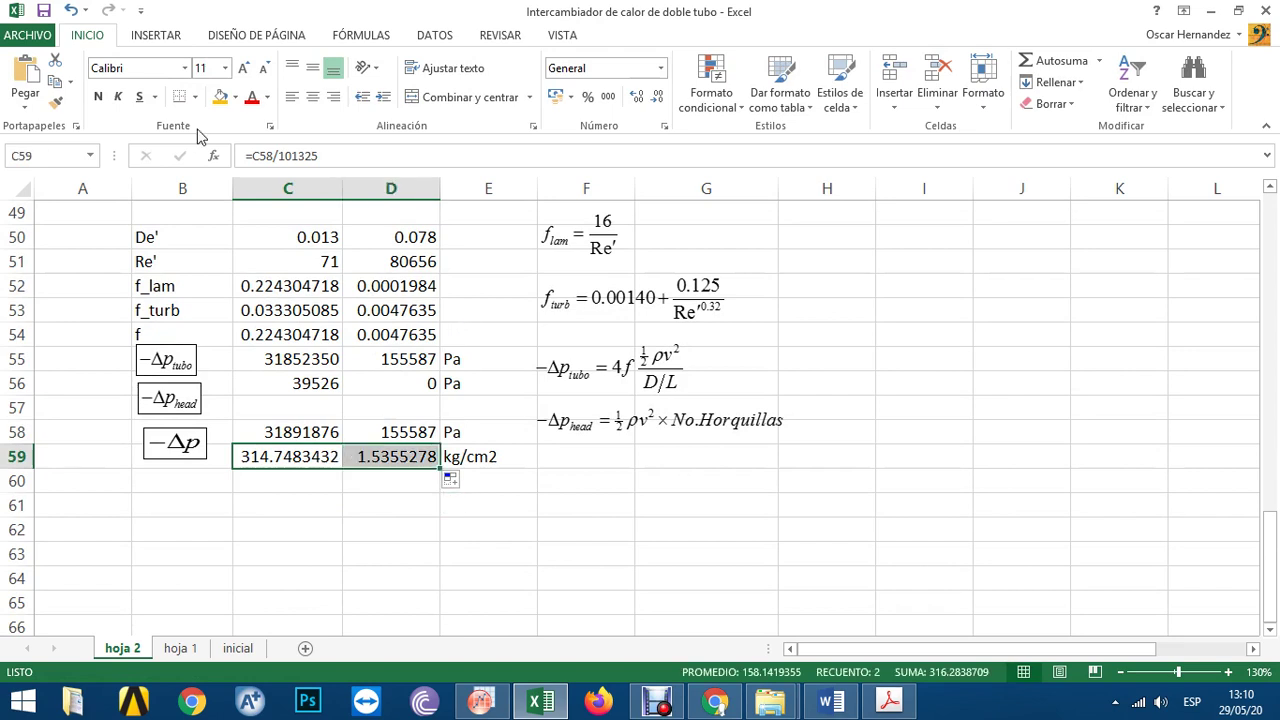
left_click(658, 97)
left_click(658, 97)
left_click(658, 97)
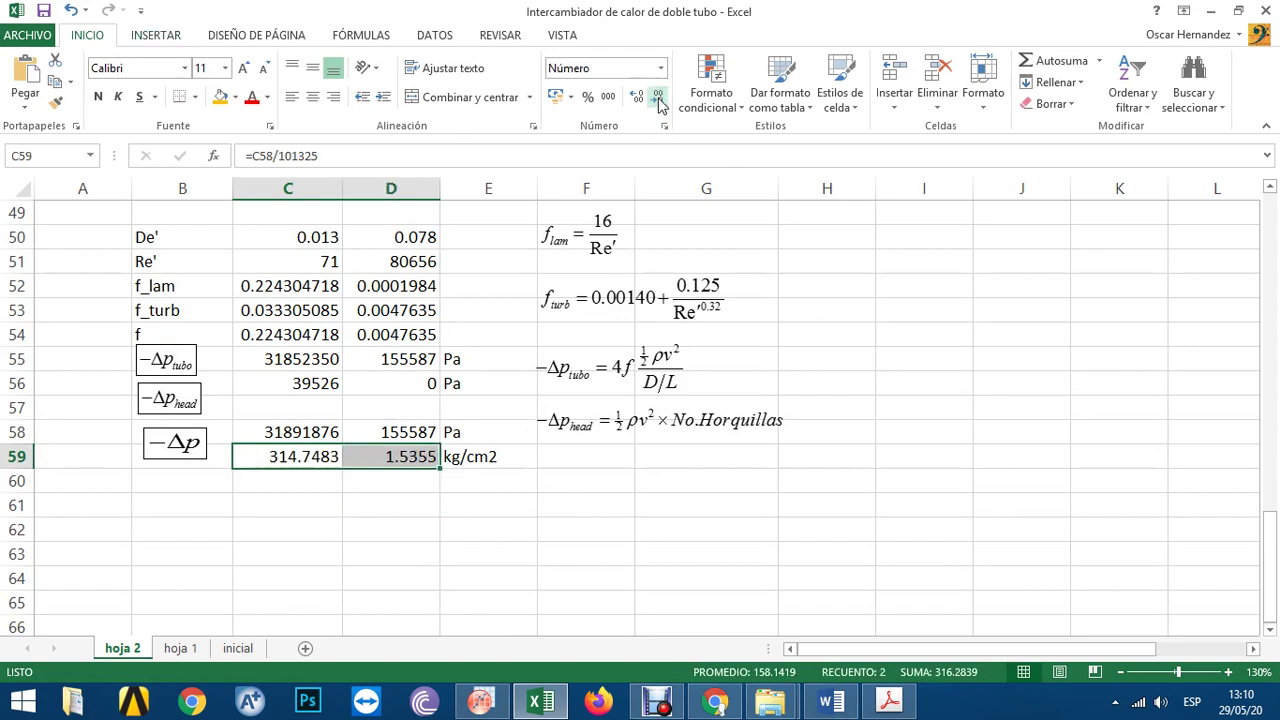
left_click(658, 97)
left_click(658, 97)
left_click(658, 97)
left_click(658, 97)
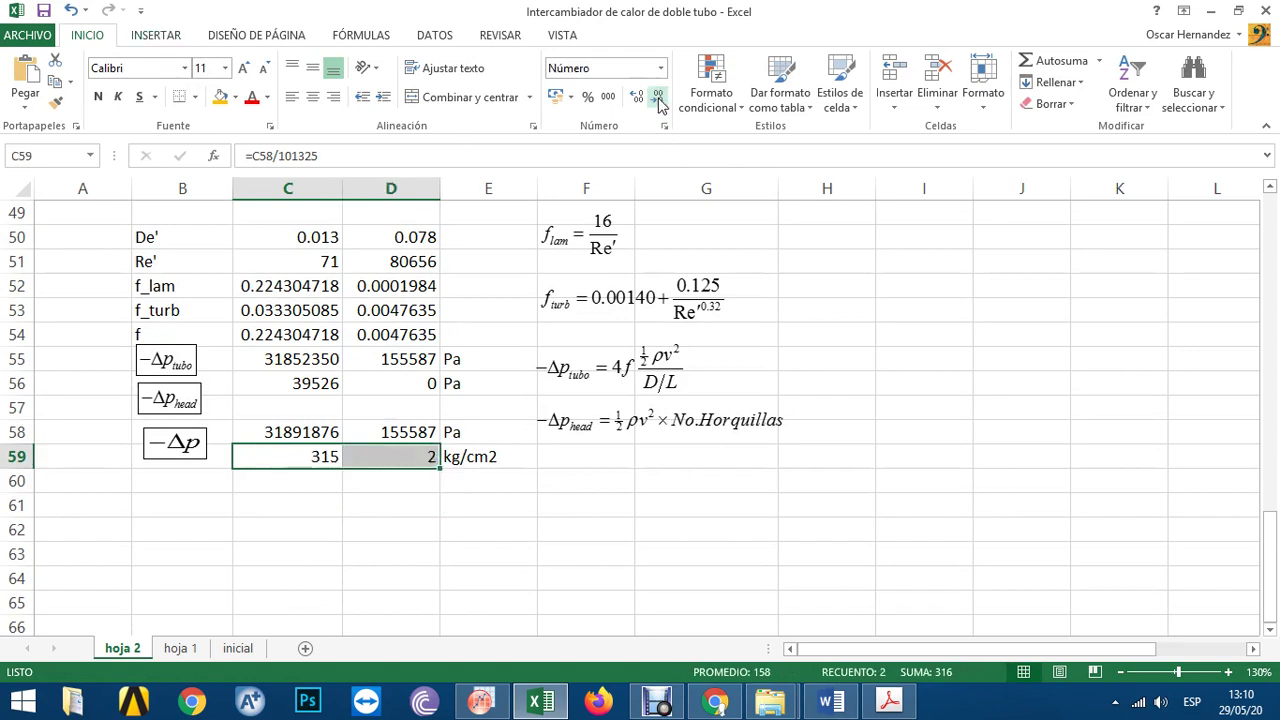
left_click(338, 553)
left_click_drag(320, 458, 394, 457)
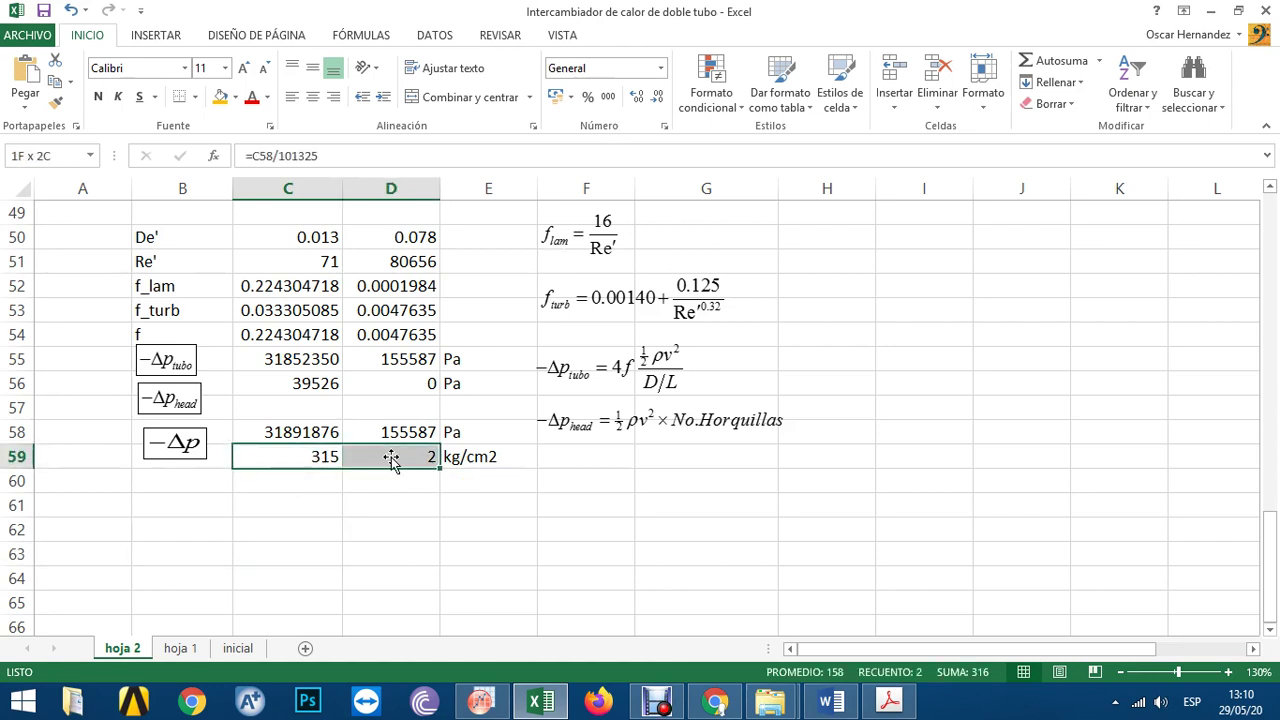
left_click(637, 97)
left_click(346, 494)
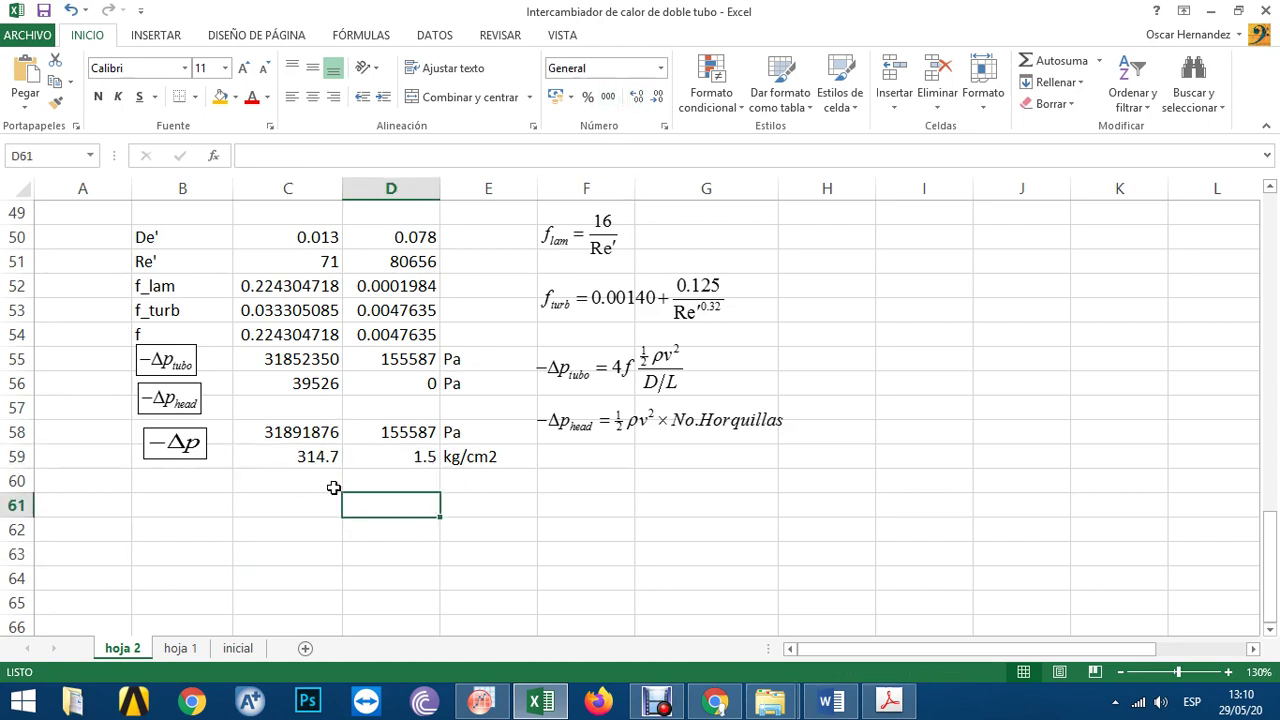
- Label B60 as W and calculate it in C60 by multiplying total pressure drop by volumetric flow with =C58*C23
left_click(331, 474)
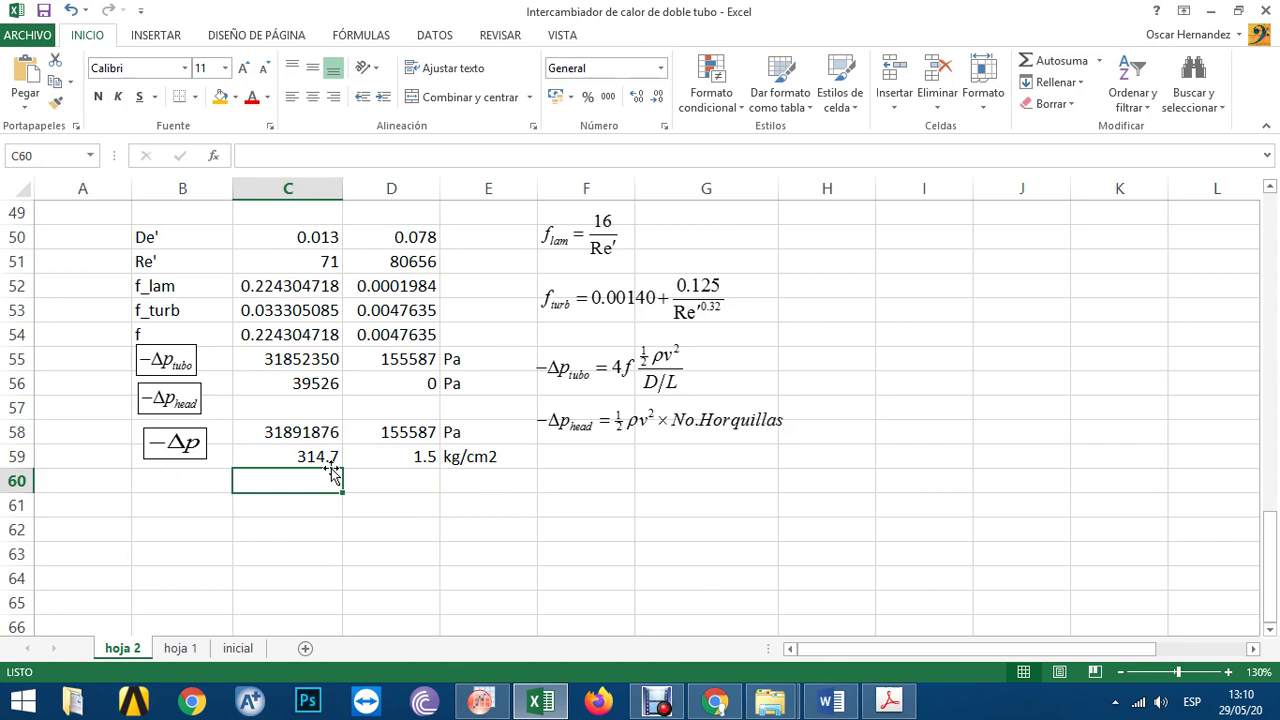
key("Left")
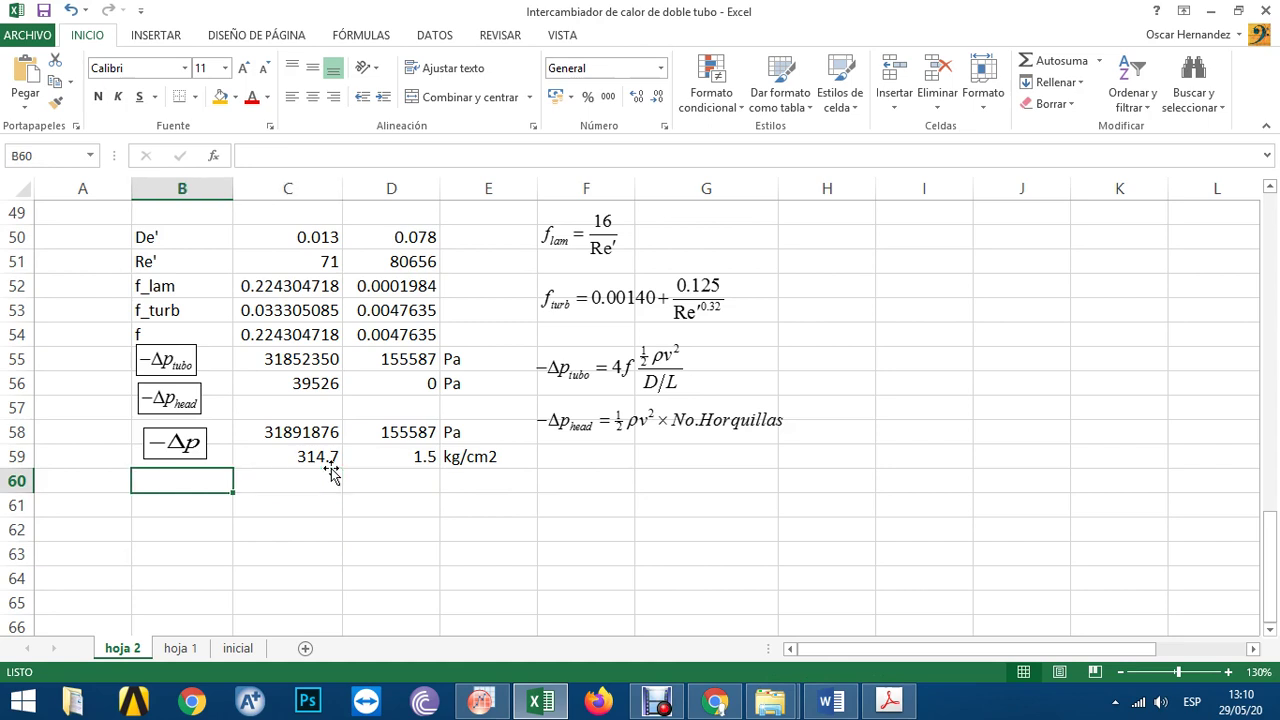
type("W")
key("Right")
type("=")
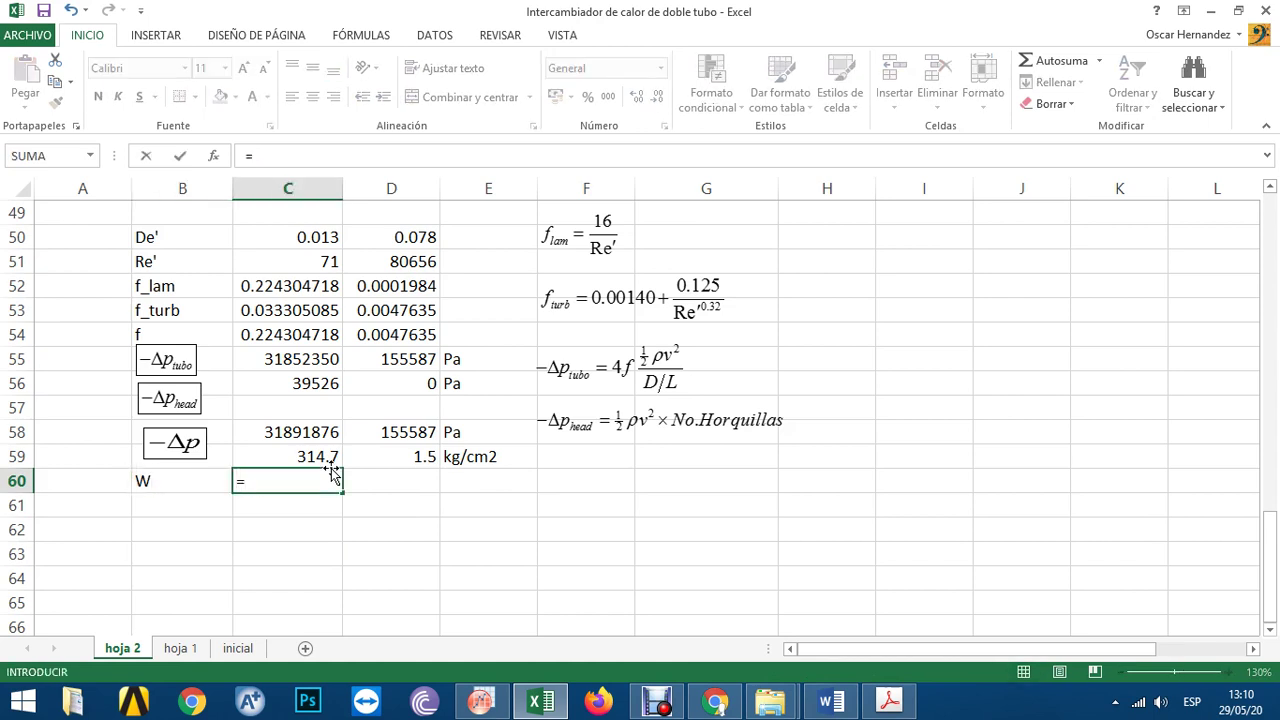
left_click(329, 453)
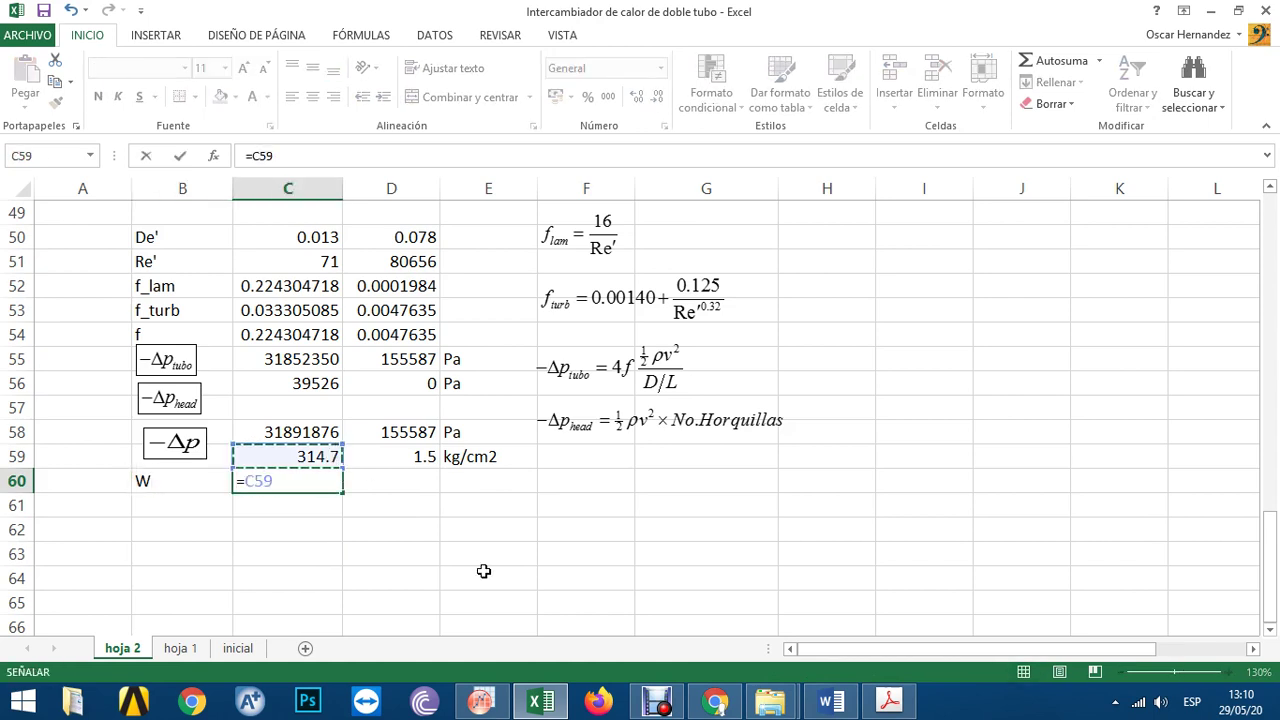
left_click(321, 432)
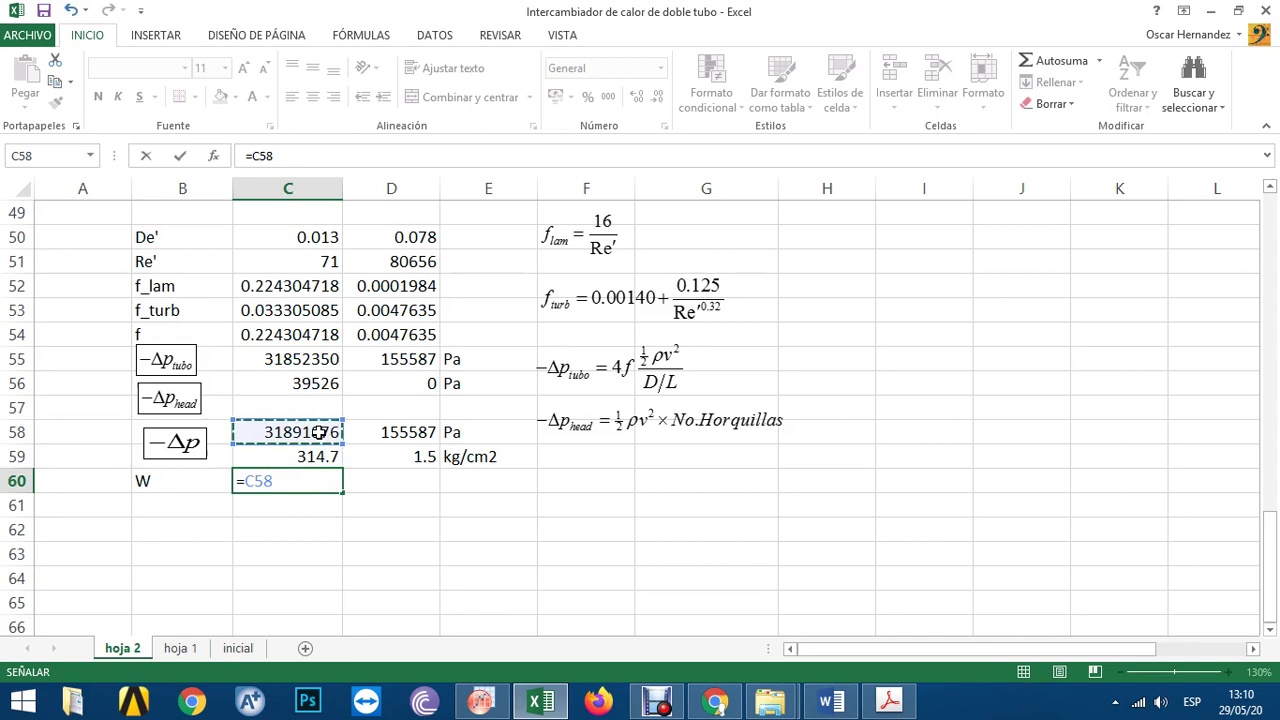
type("*")
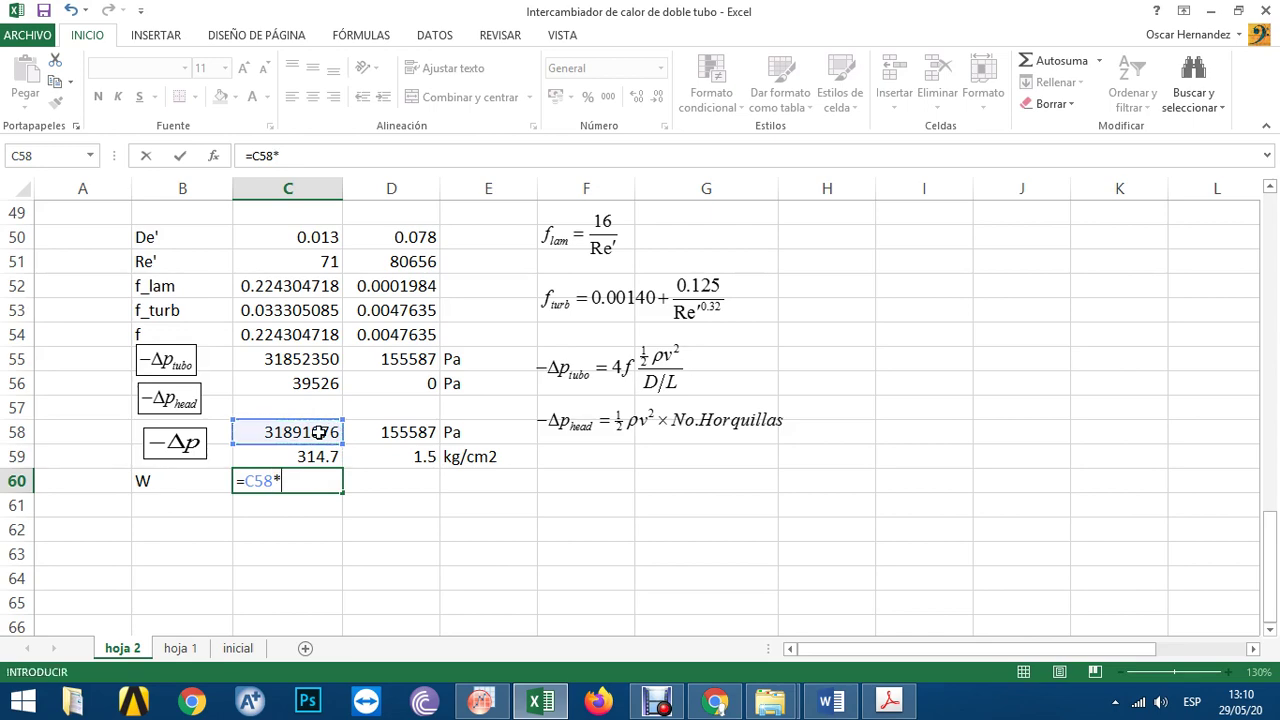
scroll(318, 432, "up", 15)
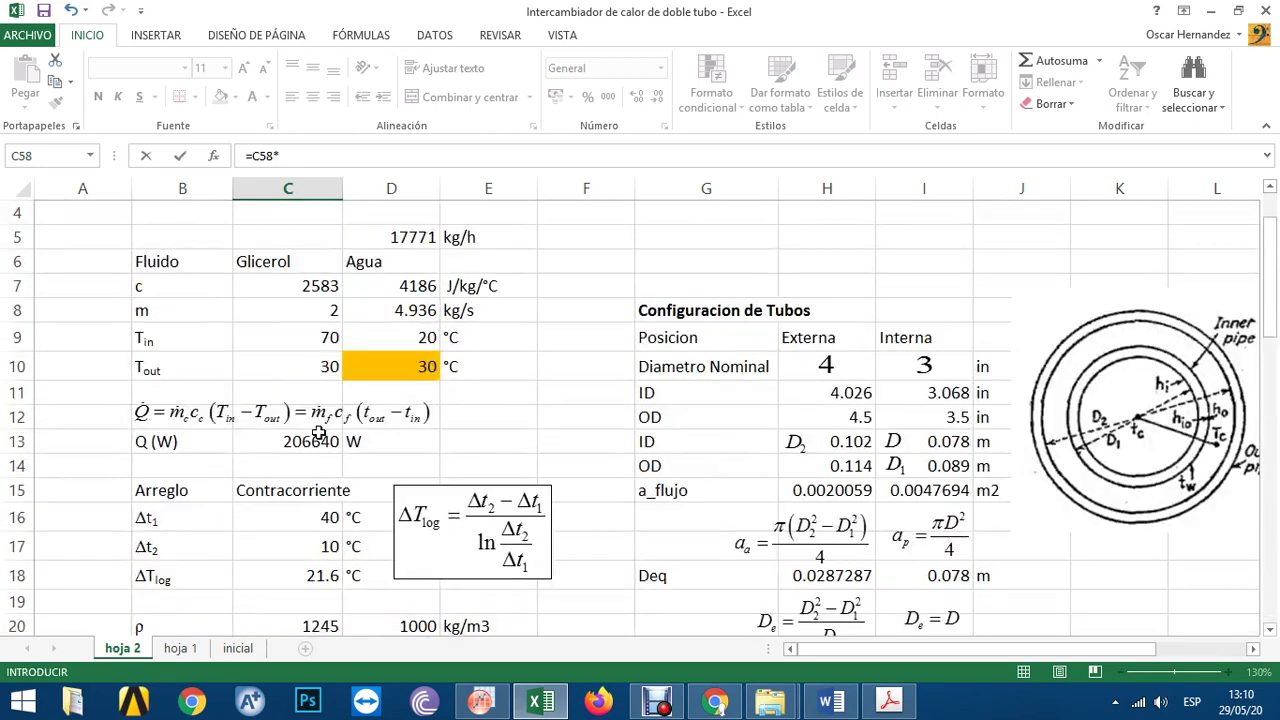
scroll(318, 432, "down", 3)
scroll(318, 432, "down", 2)
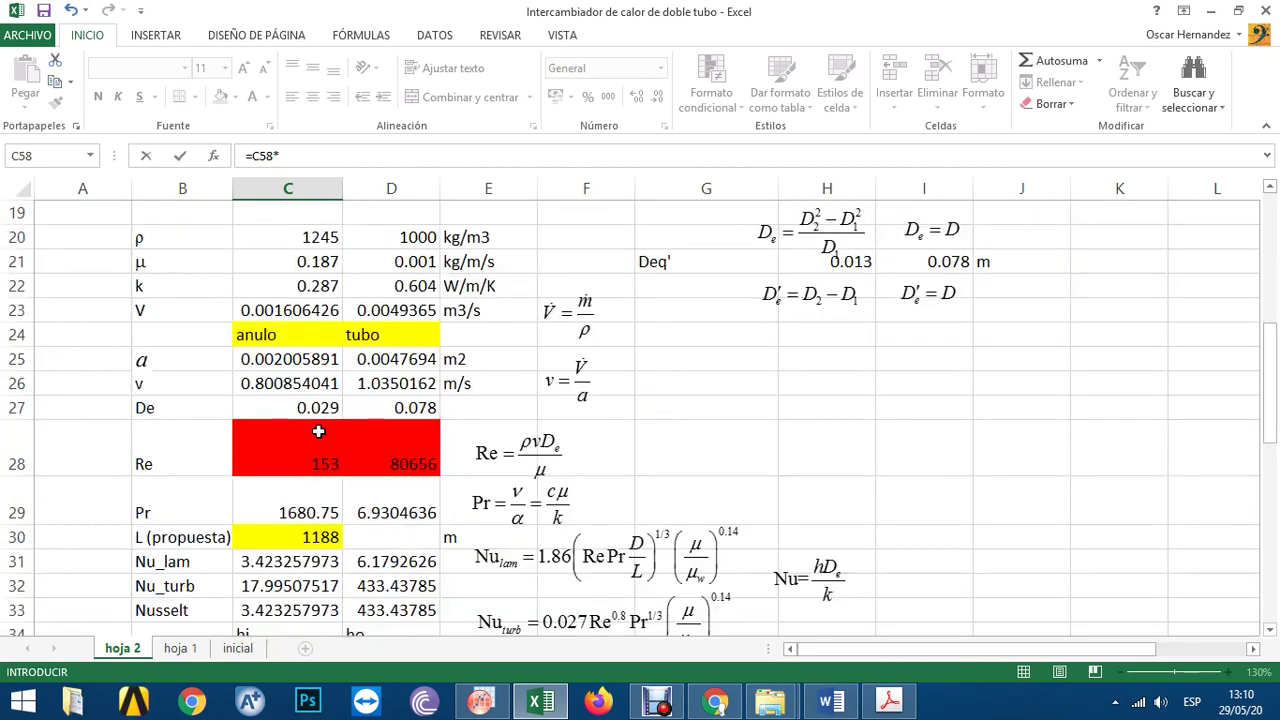
left_click(316, 311)
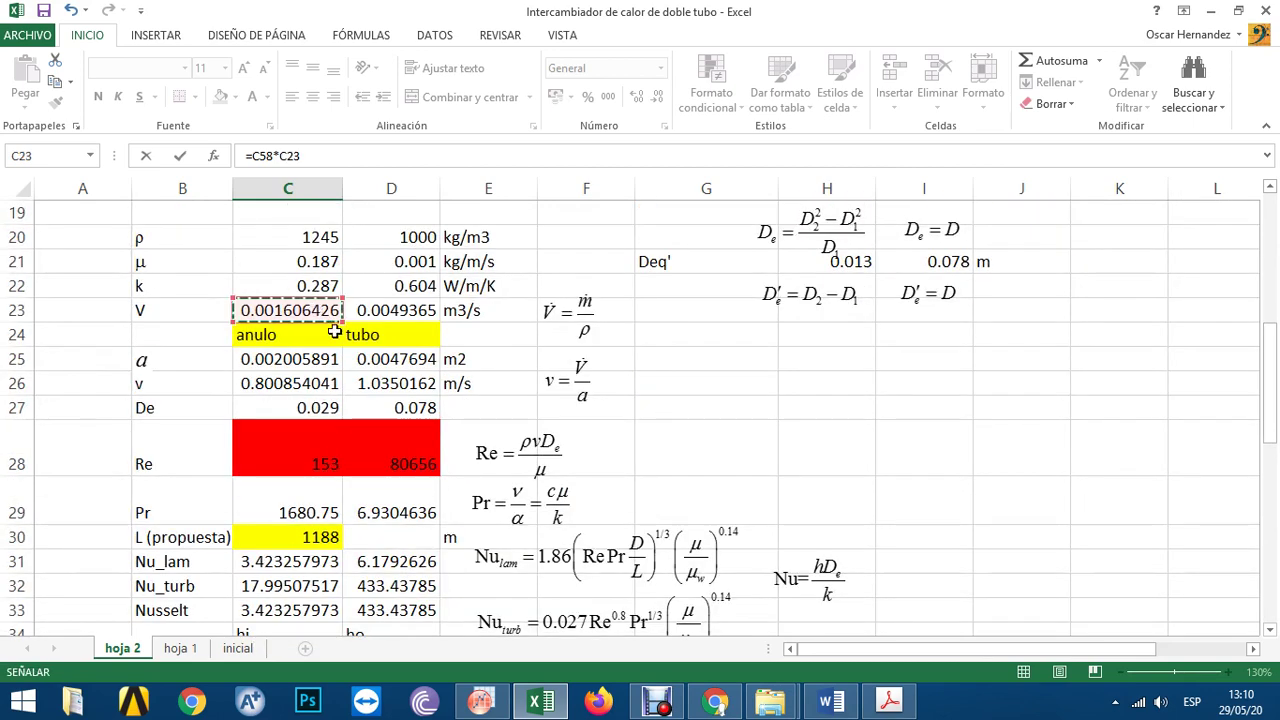
key("Return")
scroll(338, 356, "down", 1)
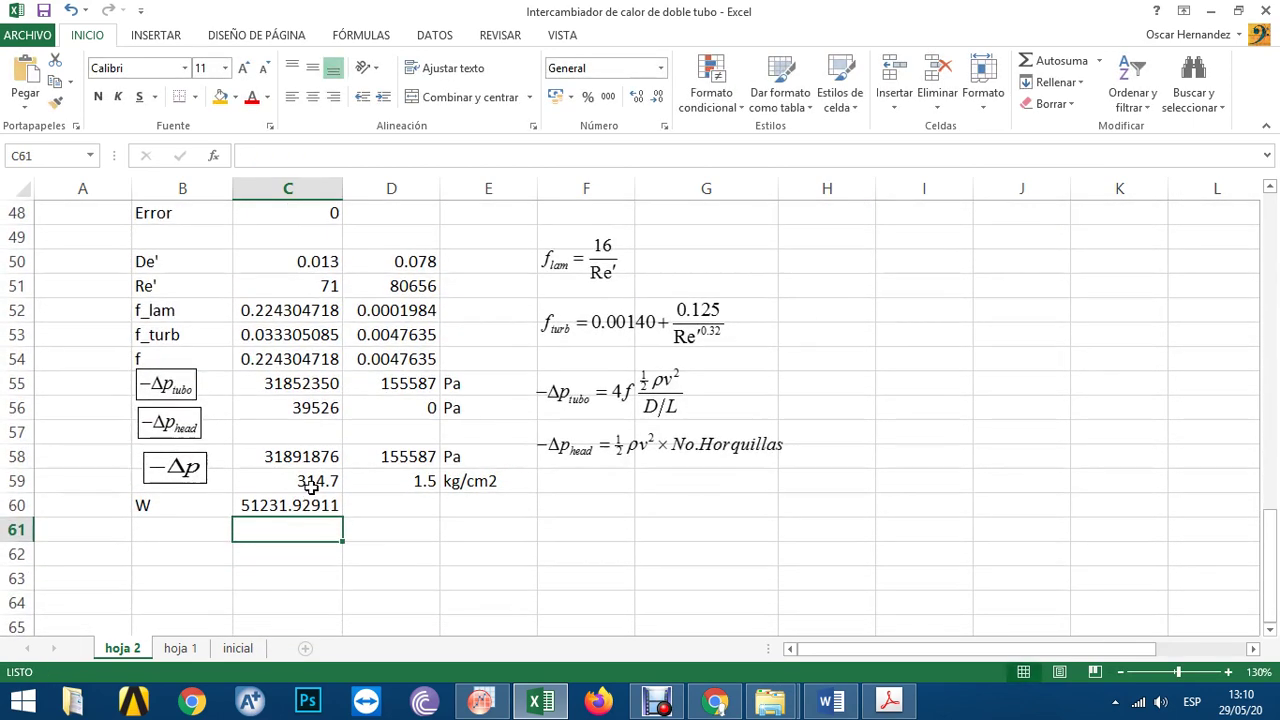
- Format the power value in C60 to show no decimal places
left_click(300, 503)
left_click(657, 97)
left_click(657, 97)
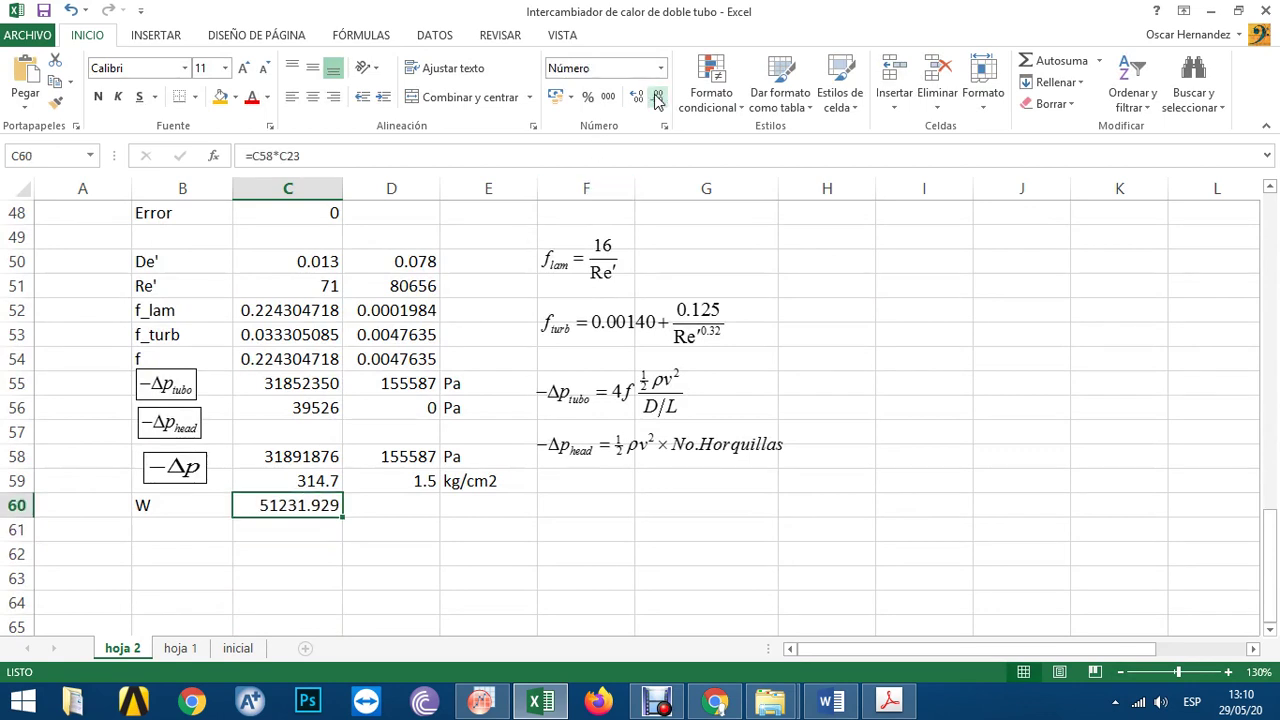
left_click(657, 97)
left_click(657, 97)
left_click(657, 97)
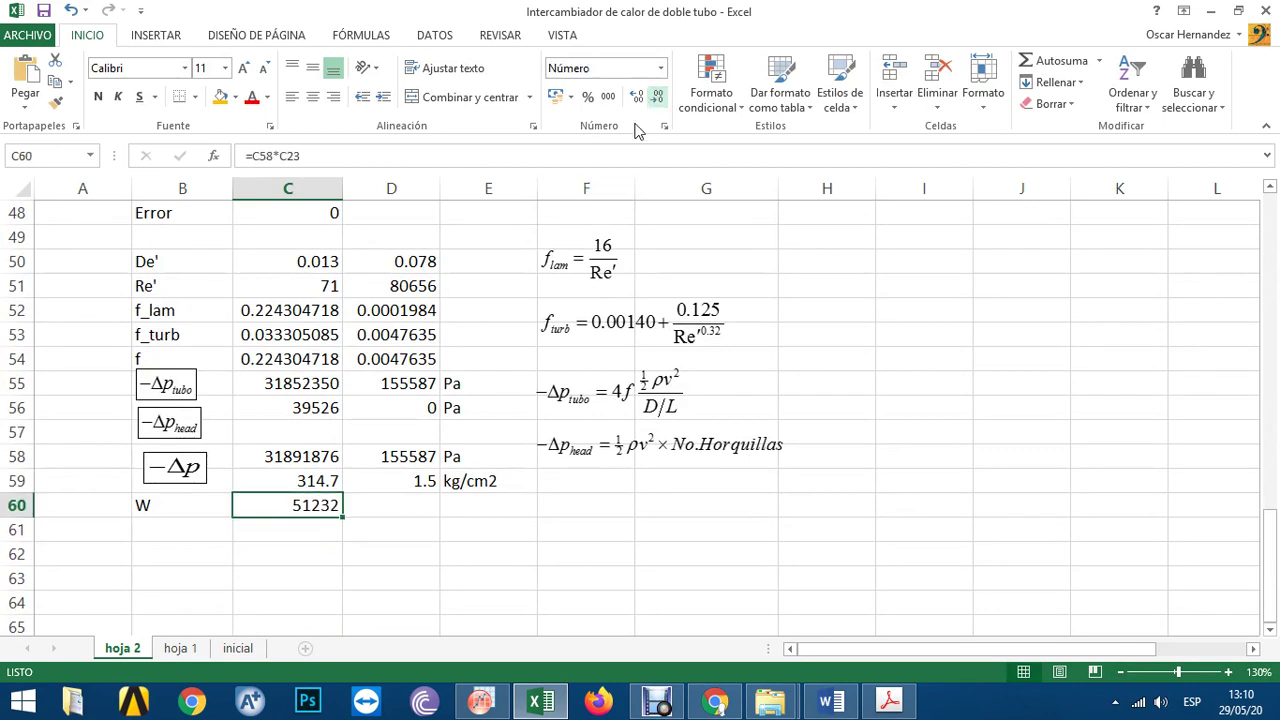
- Enter W as the unit of the power row in E60
left_click(476, 508)
type("W")
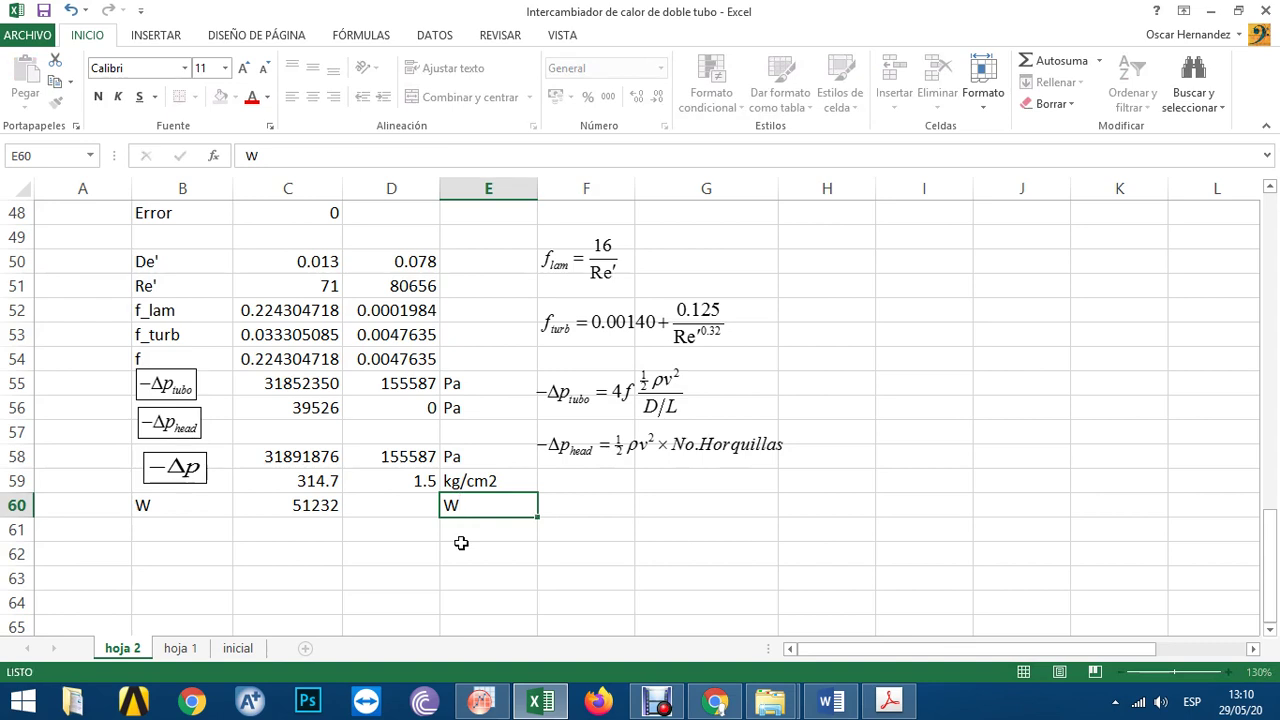
key("Return")
key("Left")
key("Up")
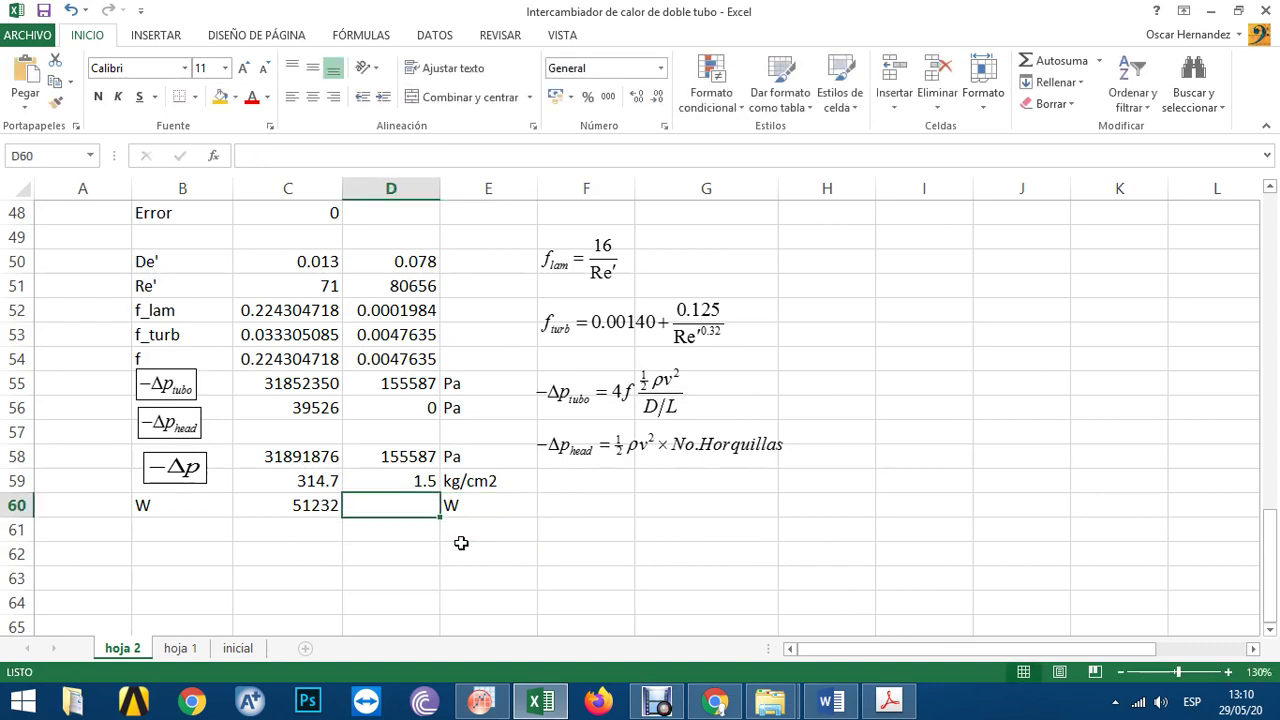
- Extend the power formula from C60 to D60 for the tube side
left_click(321, 503)
left_click_drag(343, 520, 410, 525)
left_click(363, 557)
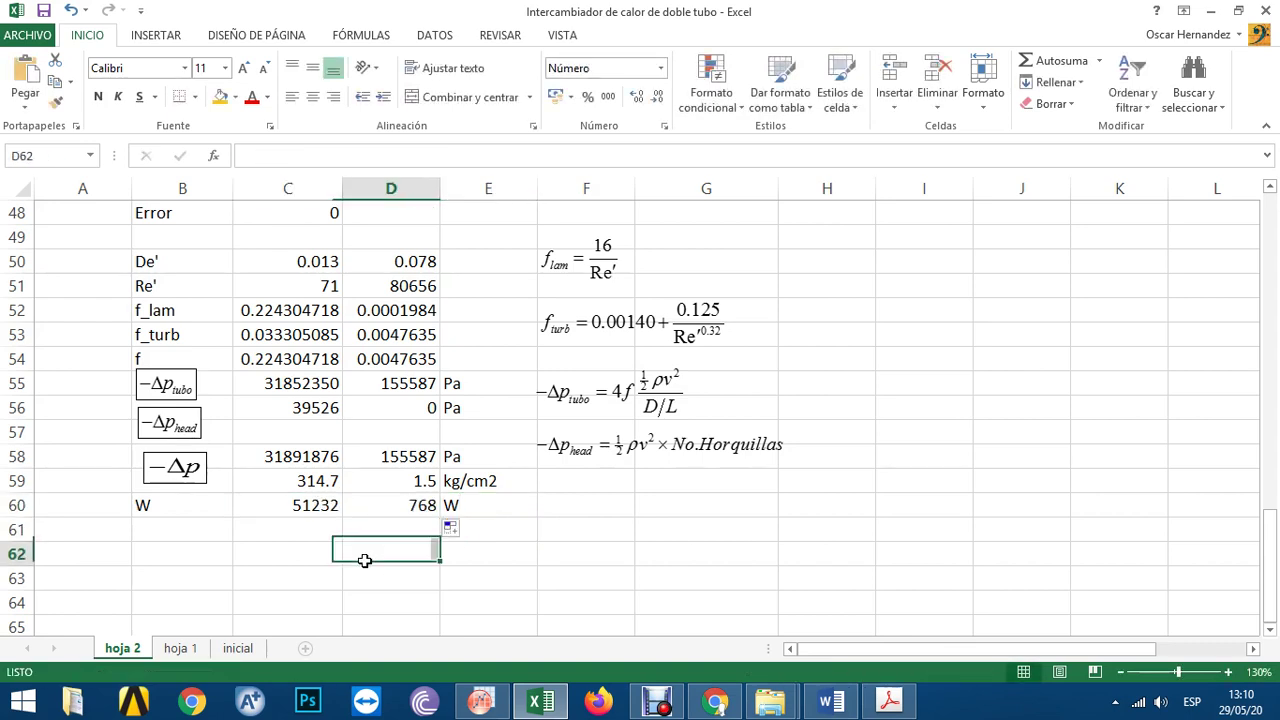
left_click(418, 505)
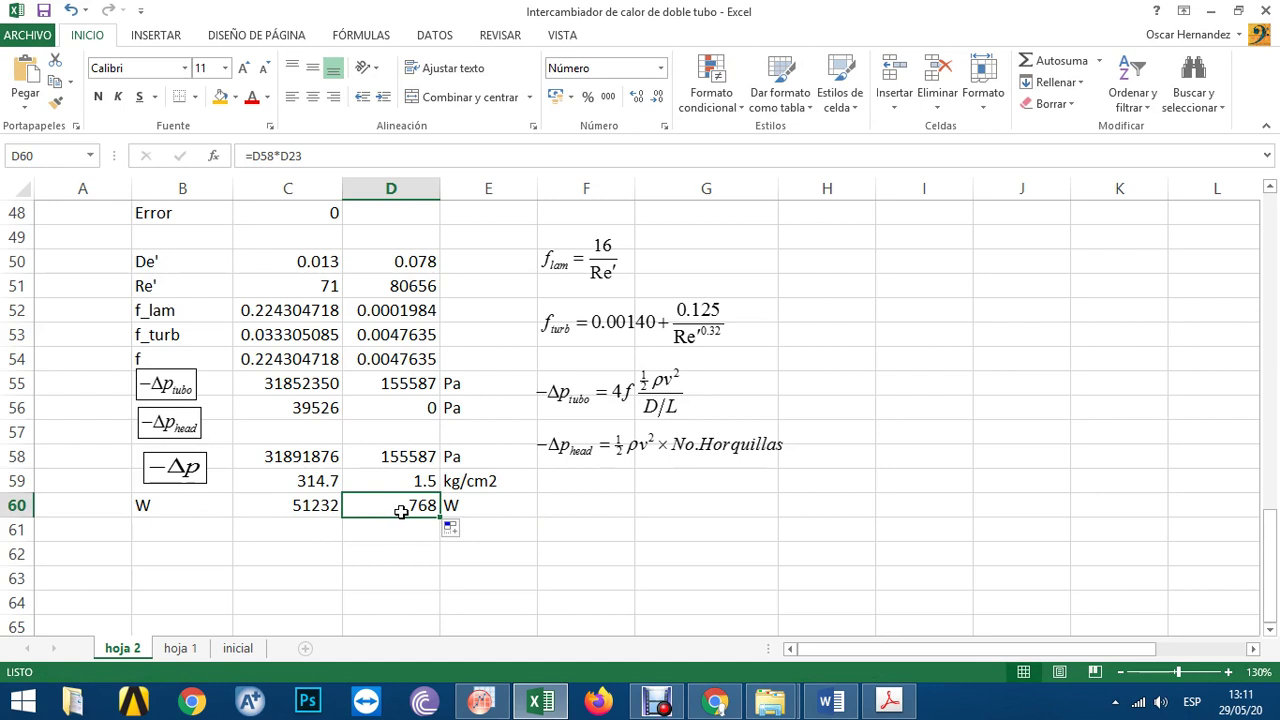
left_click(326, 512)
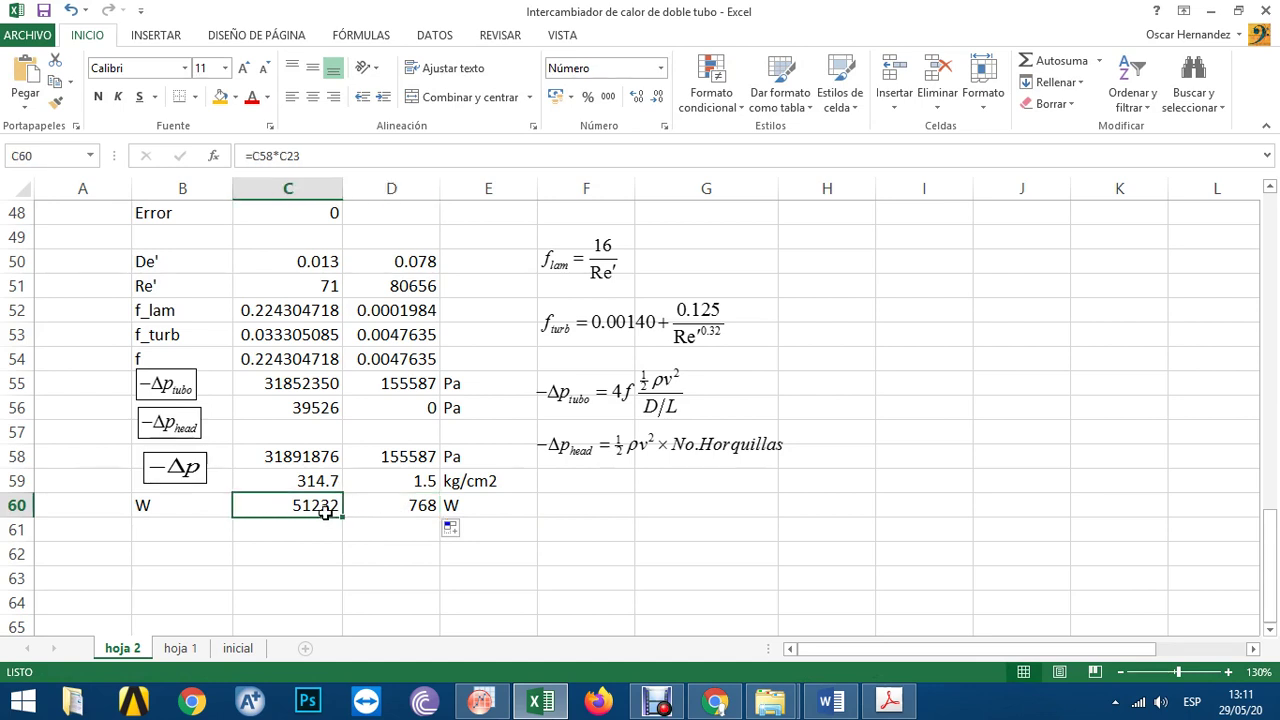
- Try converting the annulus power in C61 with =C60/750, and clear the cell again
left_click(335, 535)
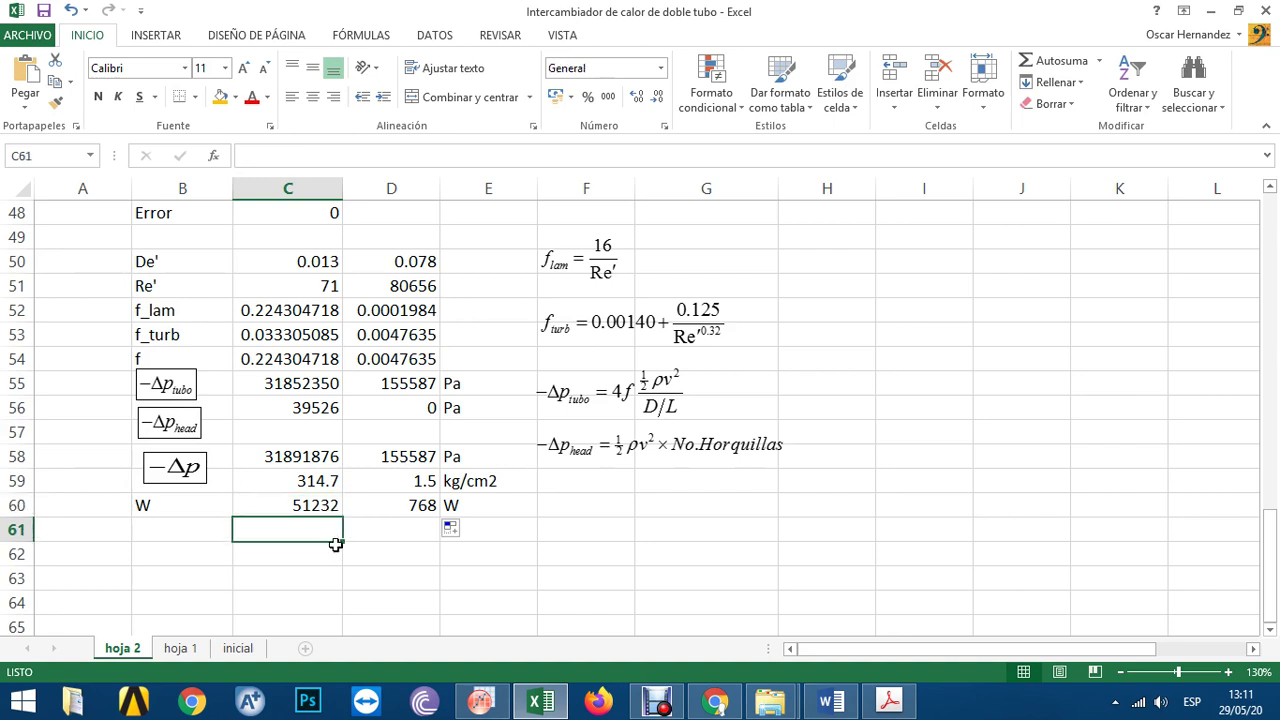
type("=")
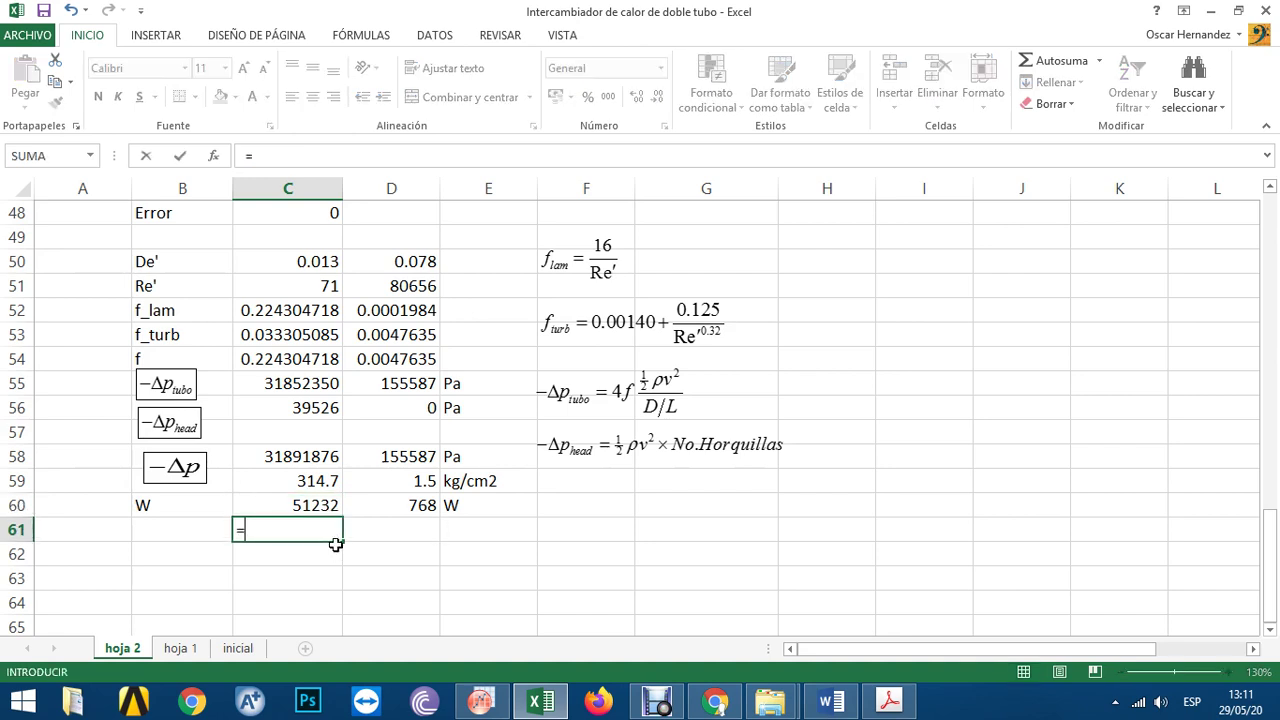
left_click(314, 481)
left_click(301, 505)
type("/")
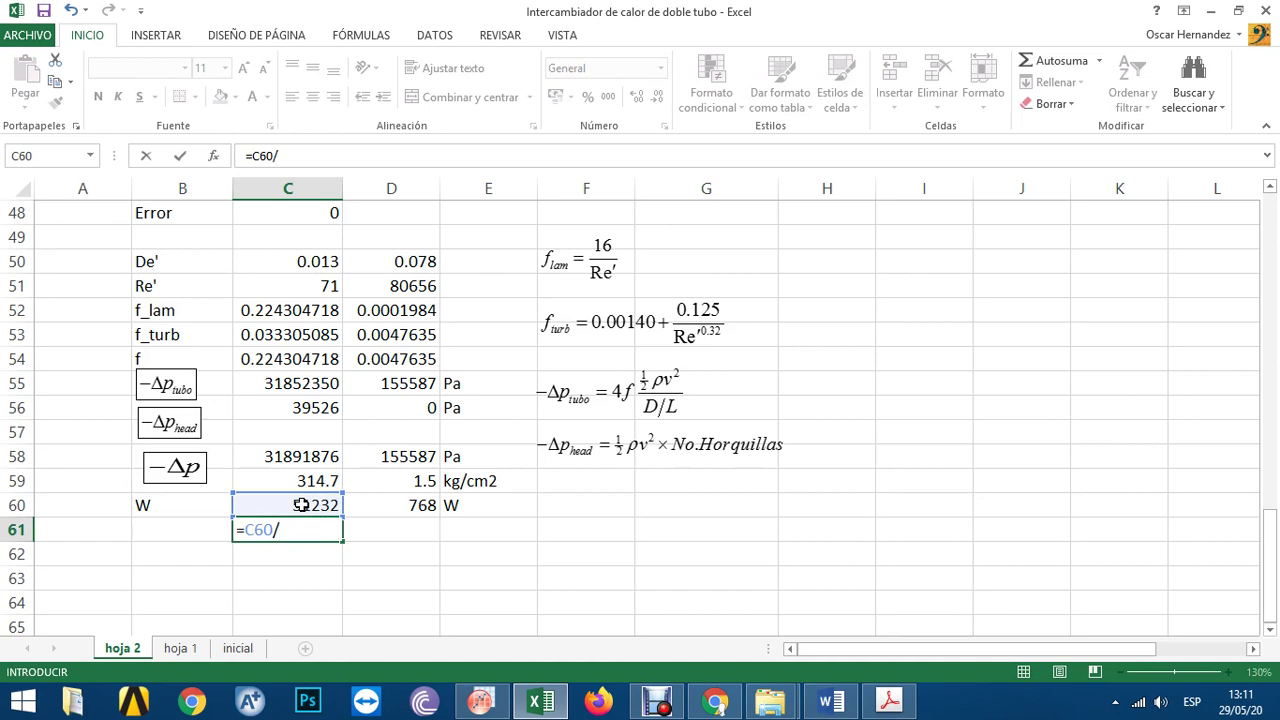
type("750")
key("Return")
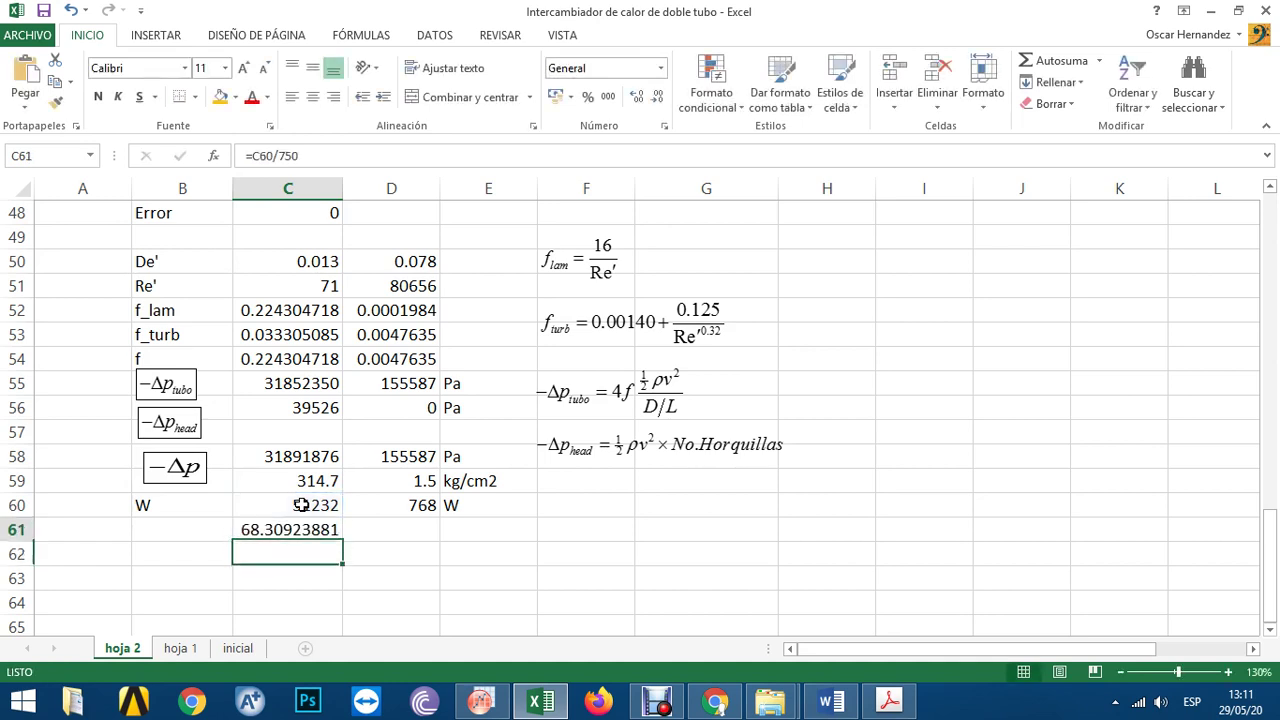
key("Up")
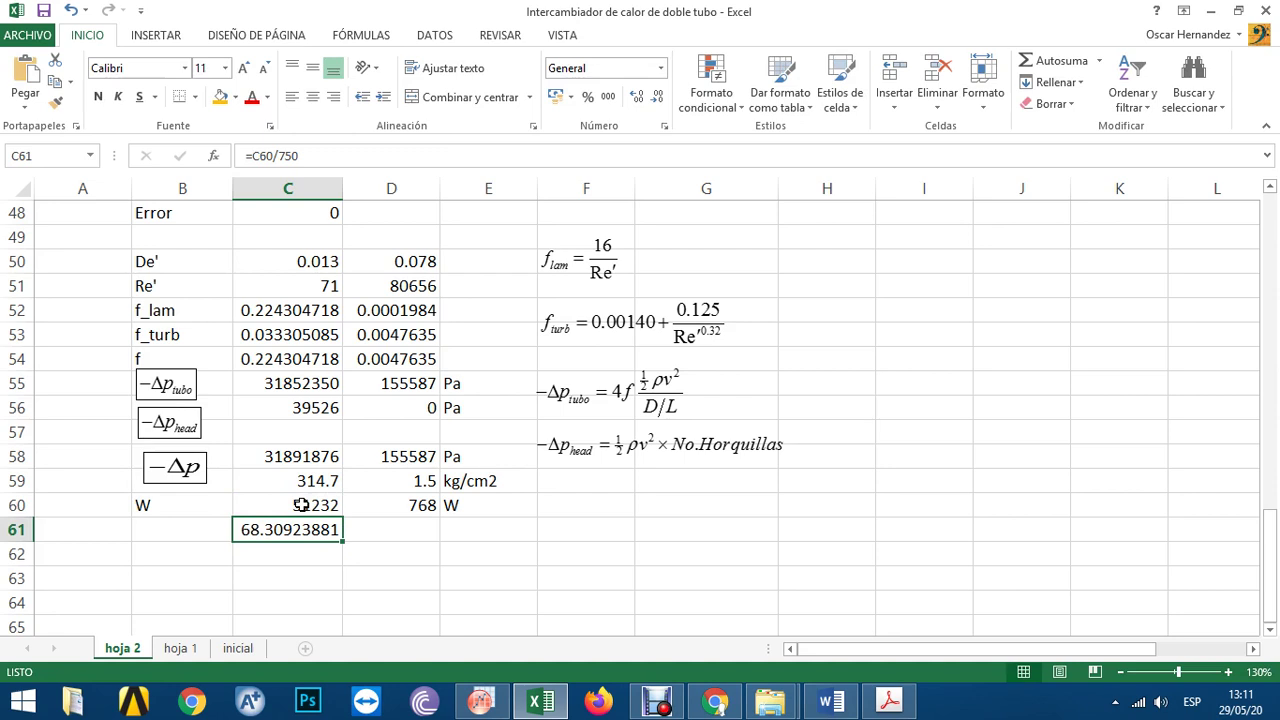
key("Delete")
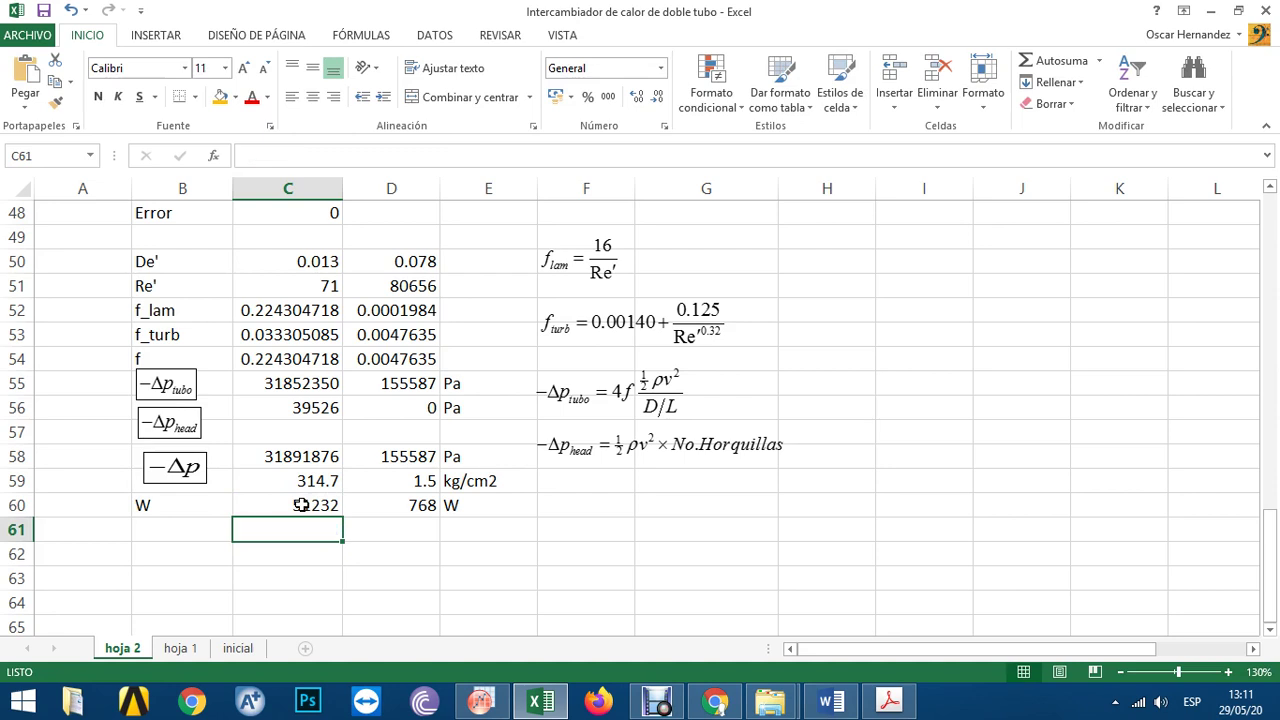
left_click(618, 595)
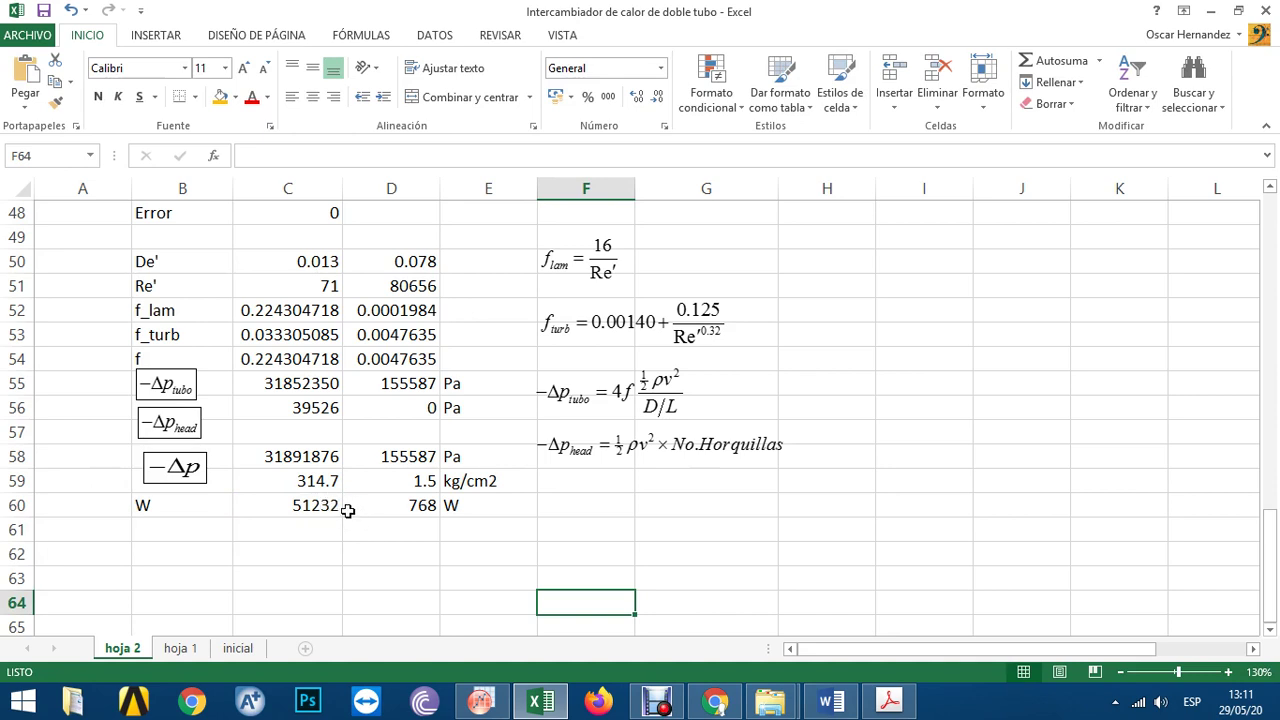
- Narrow the −Δp equation label next to the total pressure drop rows in column B
left_click(197, 466)
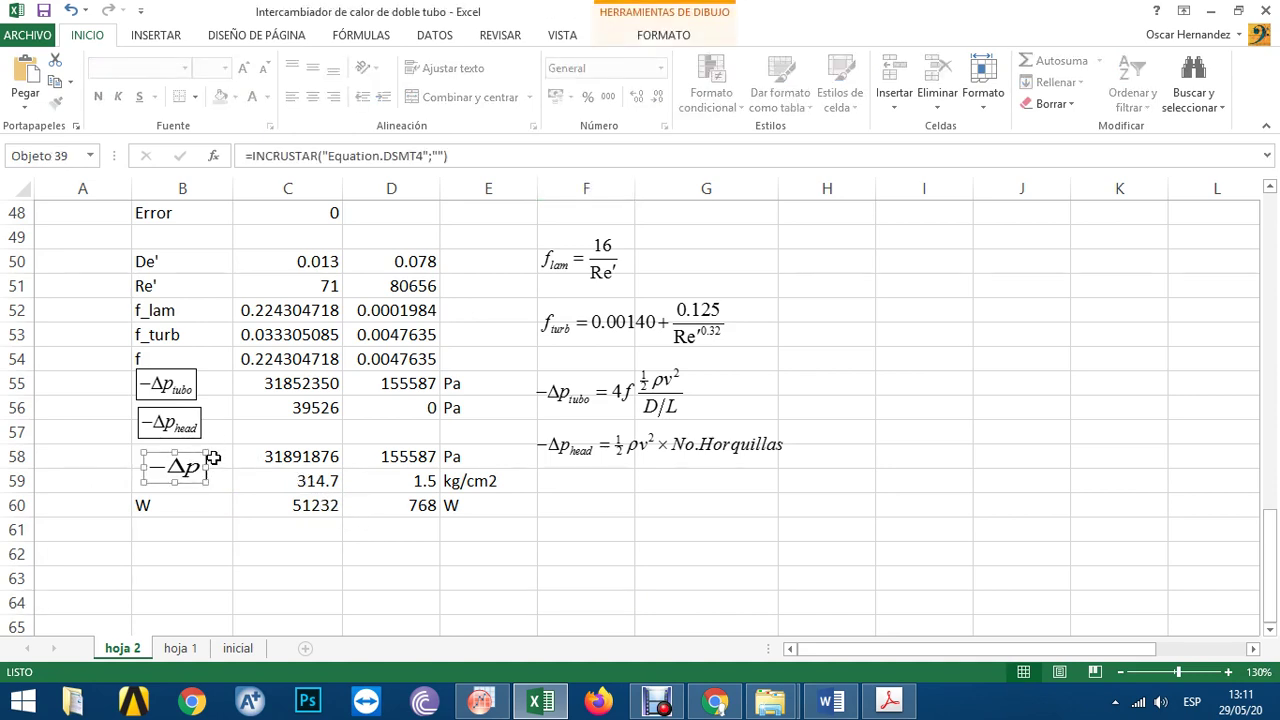
left_click_drag(207, 453, 210, 449)
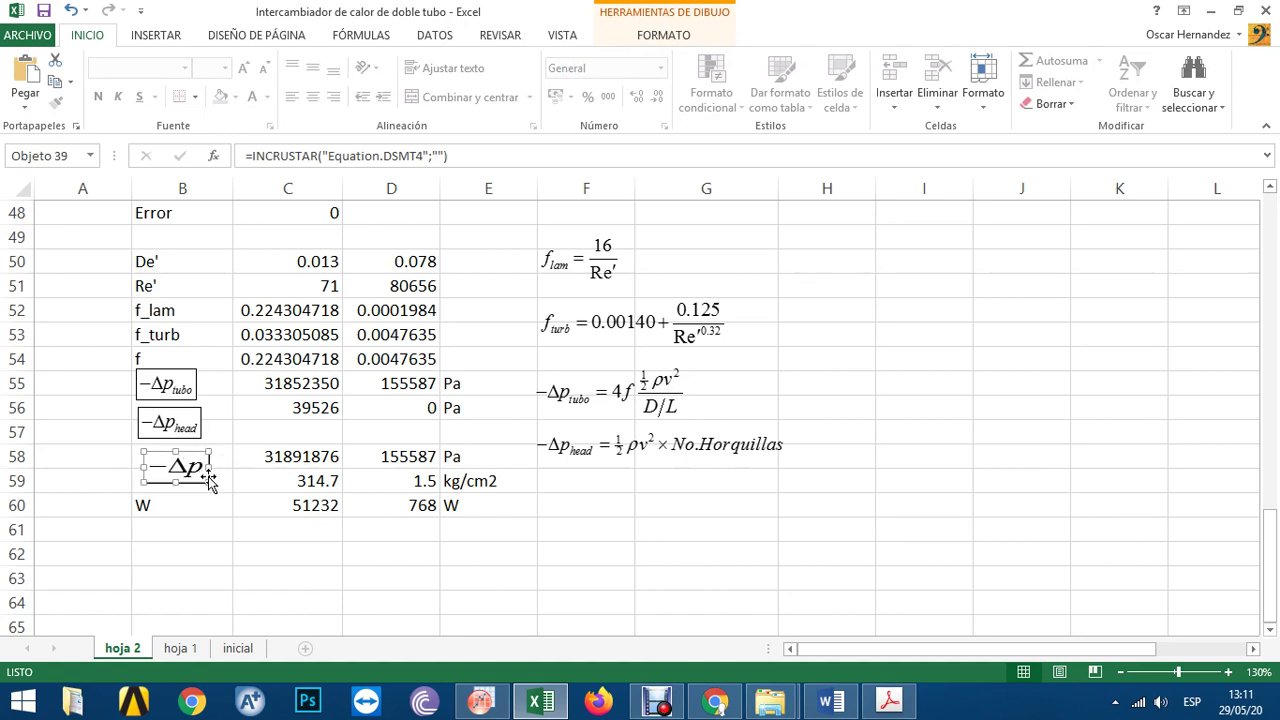
left_click_drag(212, 467, 190, 465)
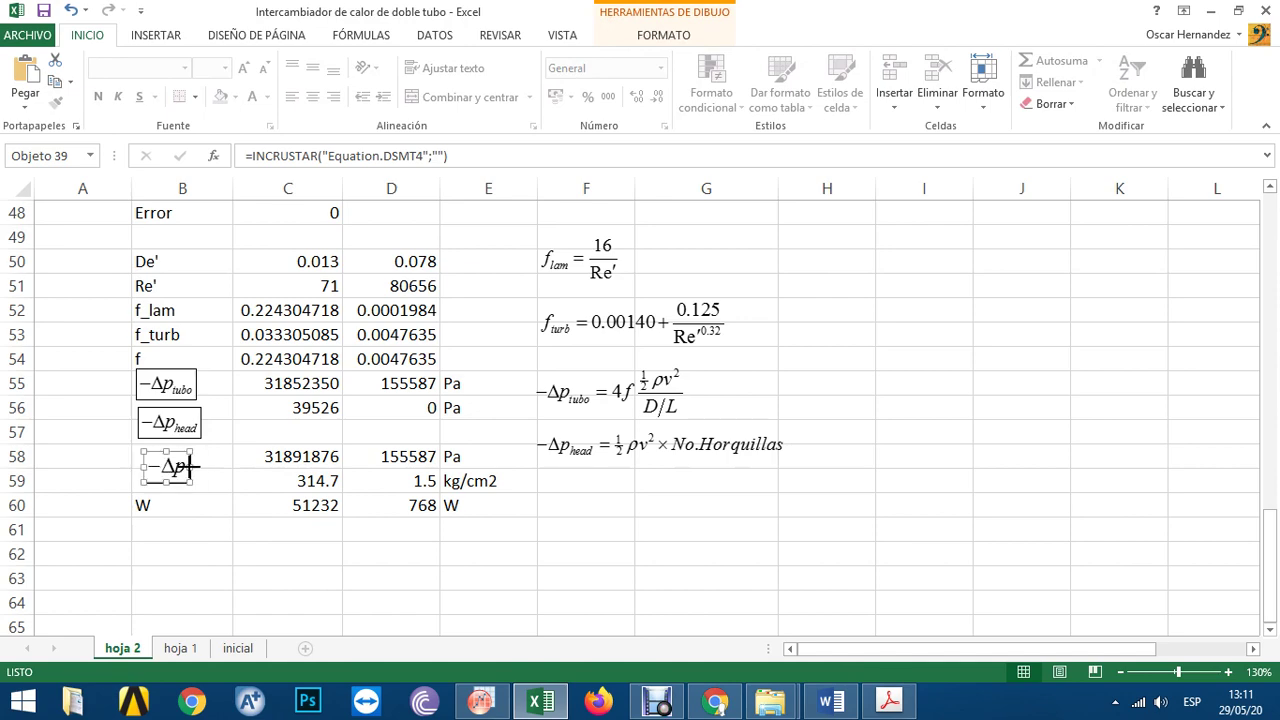
left_click(578, 527)
- Switch to kern heat transfer.pdf in Adobe Acrobat and go to page 851 with the steel pipe dimensions table
scroll(585, 525, "up", 5)
scroll(588, 527, "up", 9)
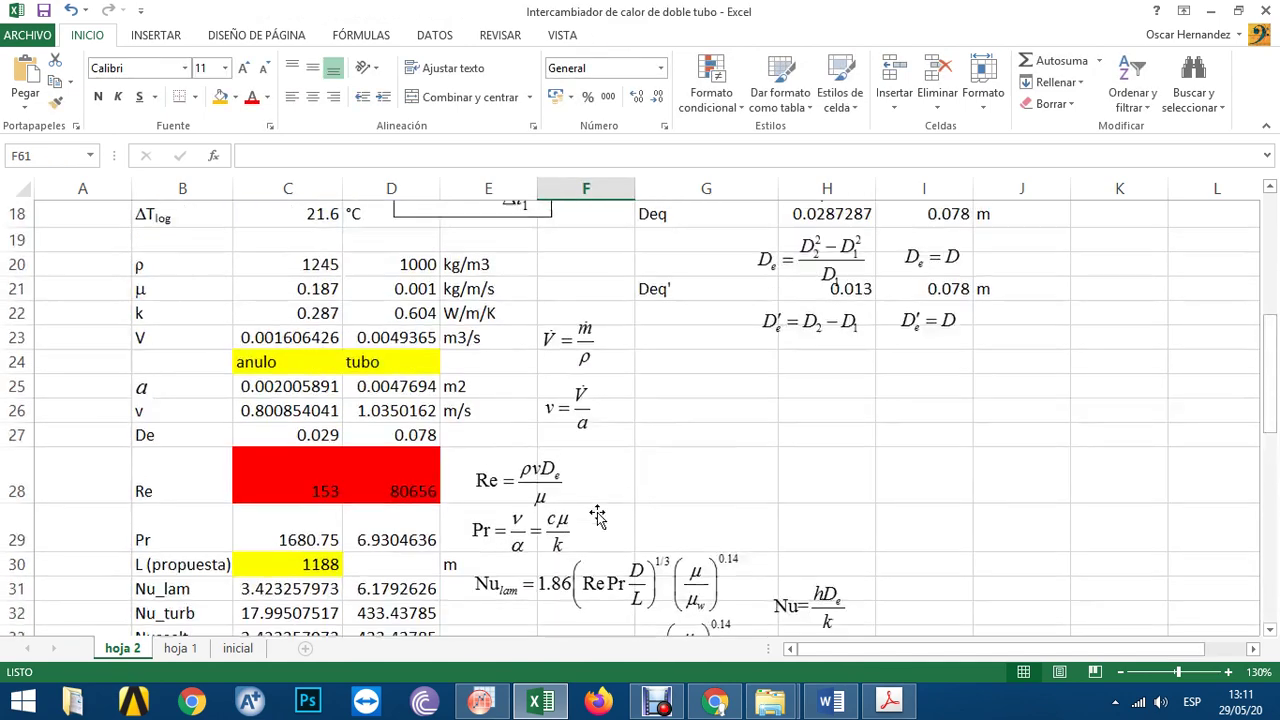
scroll(872, 402, "down", 1)
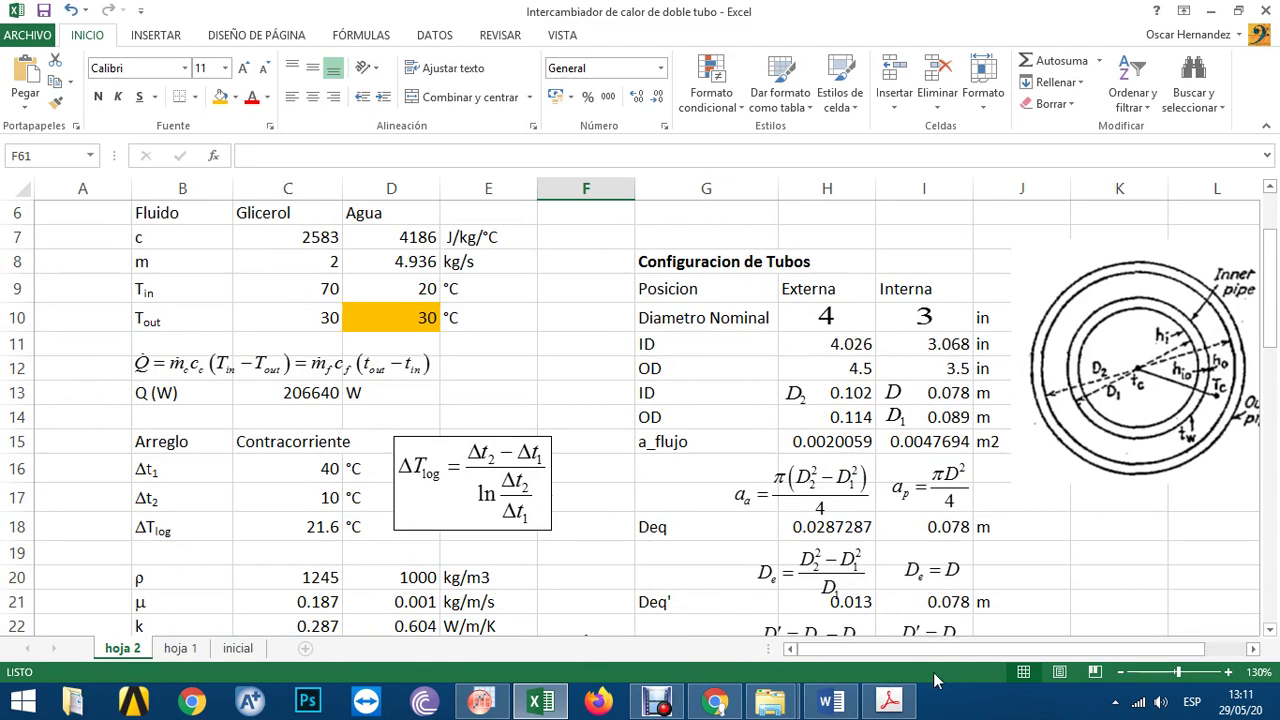
left_click(889, 701)
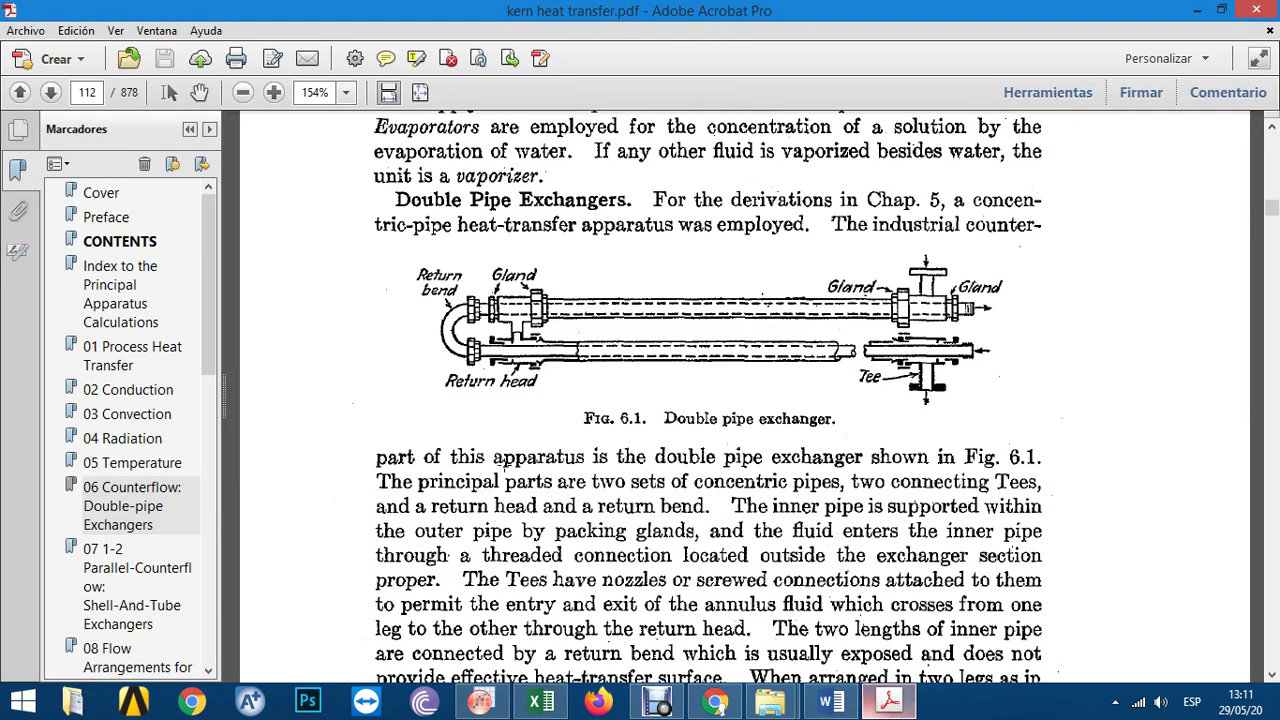
left_click(98, 93)
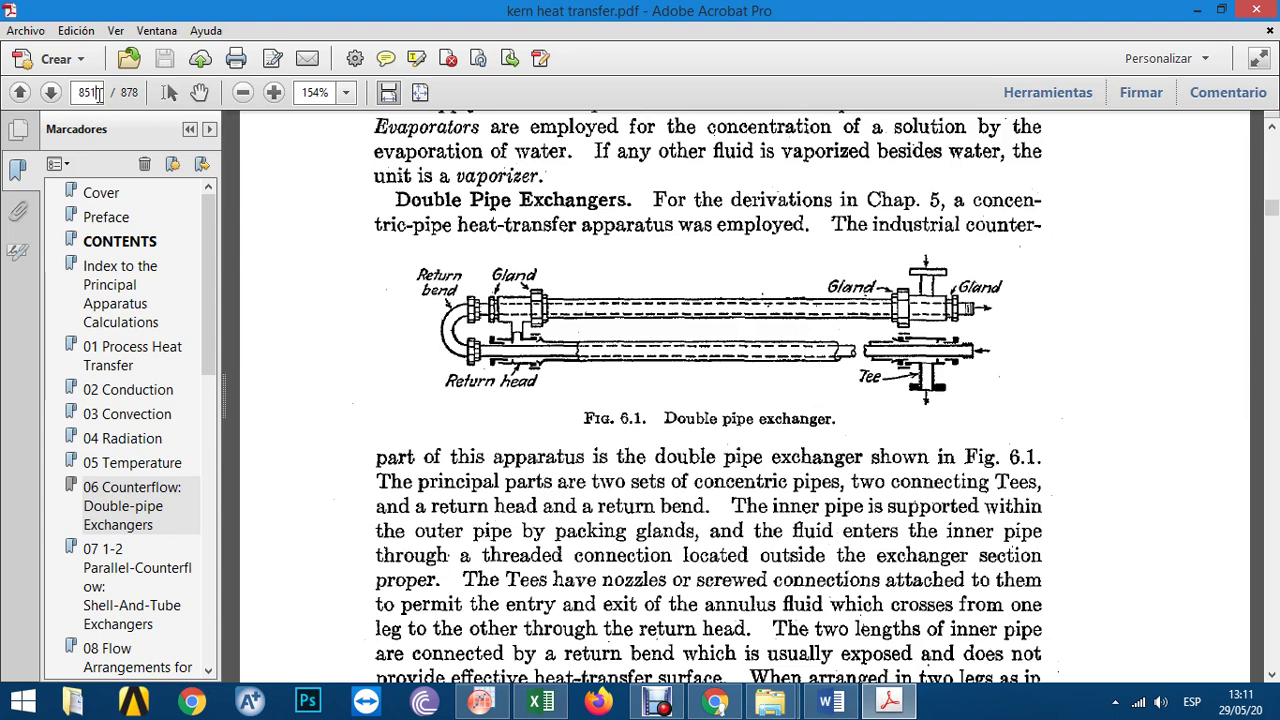
key("Return")
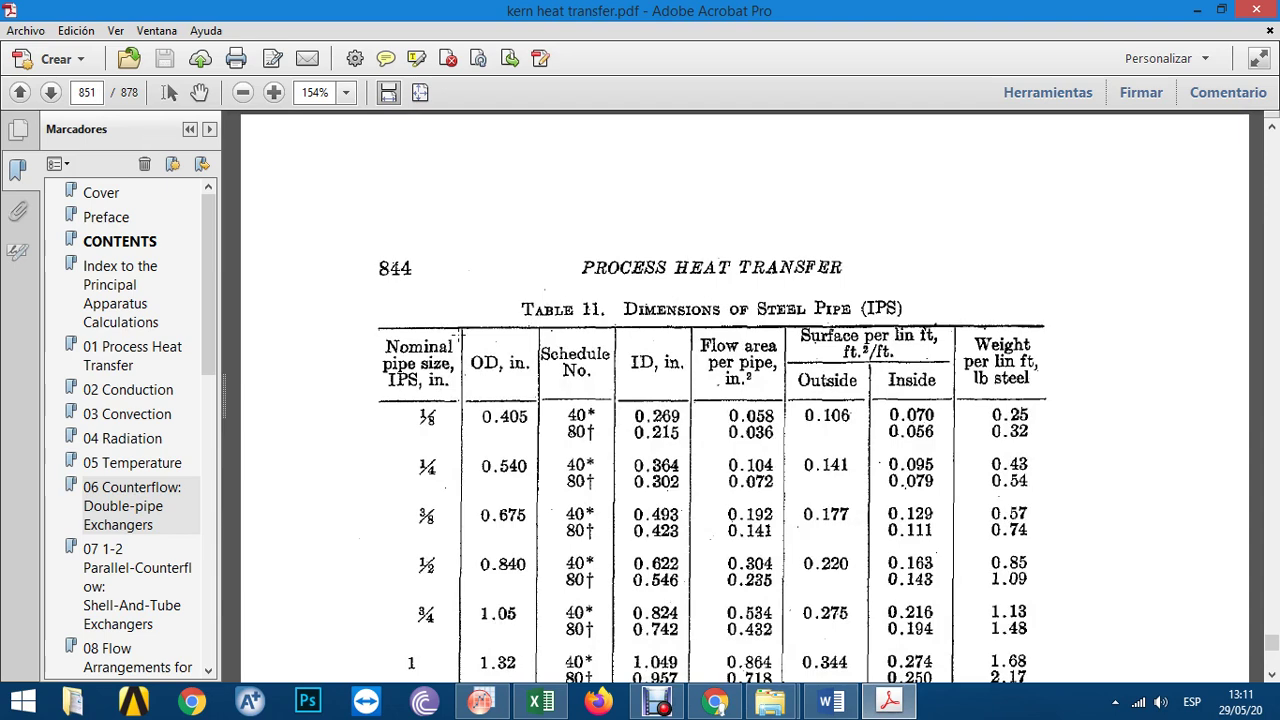
- Copy a snapshot of the 6-inch nominal pipe row from Table 11, from nominal size through ID
scroll(491, 392, "down", 10)
scroll(491, 392, "down", 5)
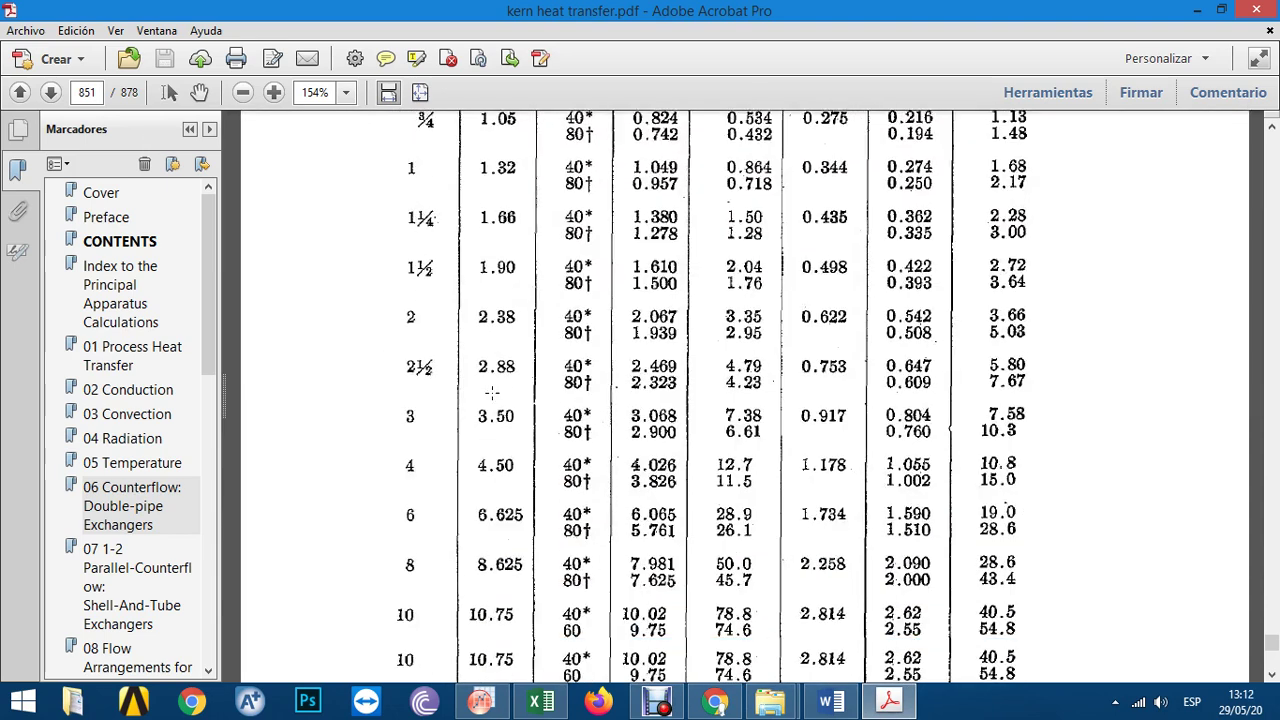
scroll(487, 407, "up", 2)
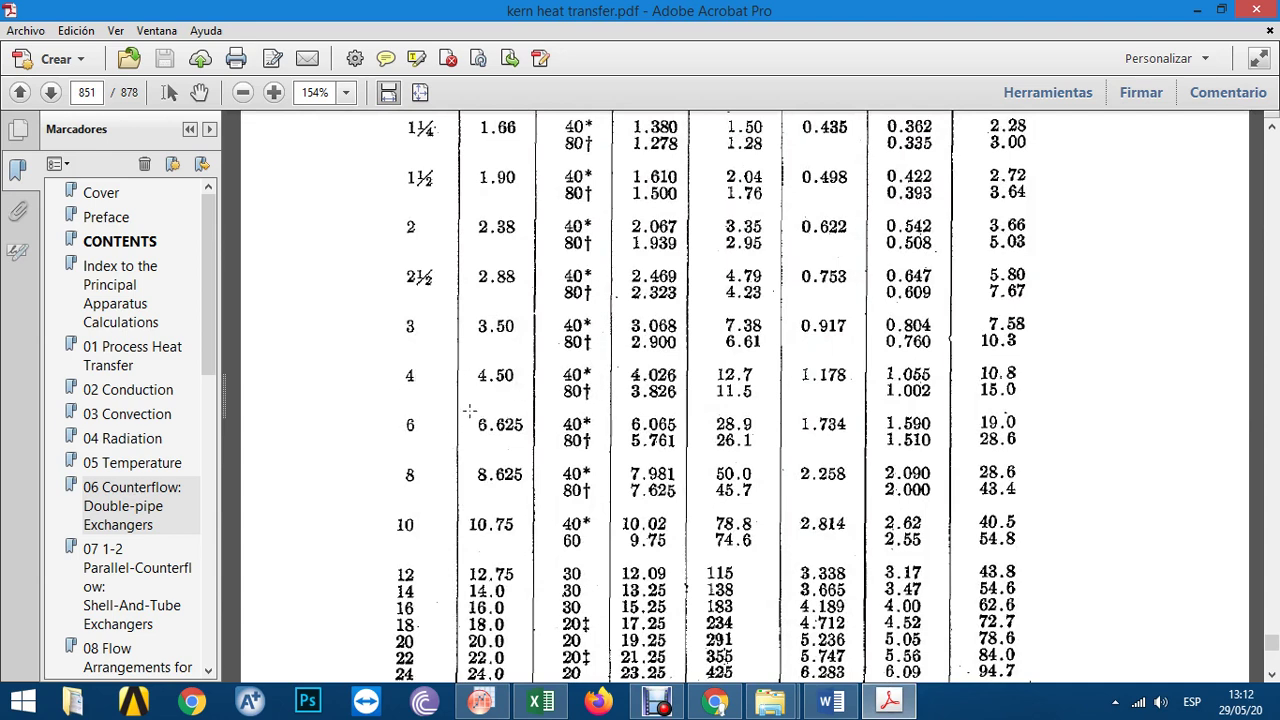
left_click_drag(394, 410, 688, 462)
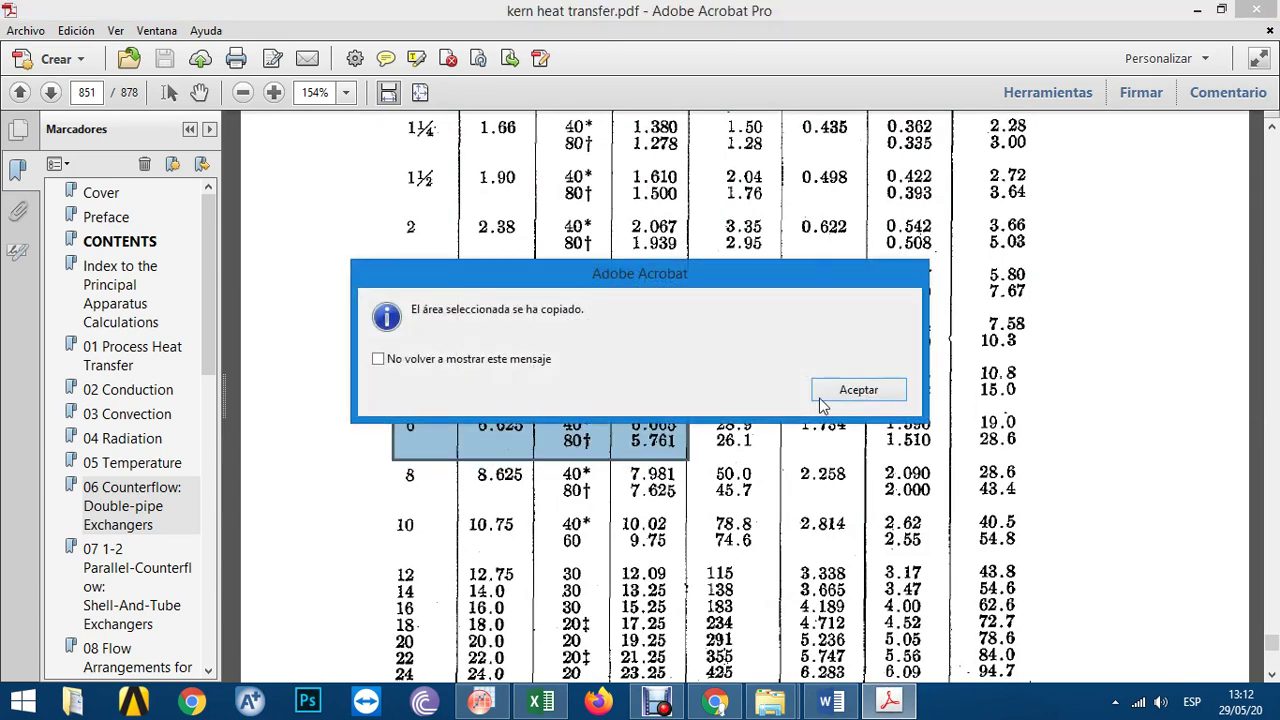
left_click(1170, 470)
- Return to the Excel workbook, paste the 6-inch pipe snapshot, and place it below the Deq' formulas
left_click(540, 700)
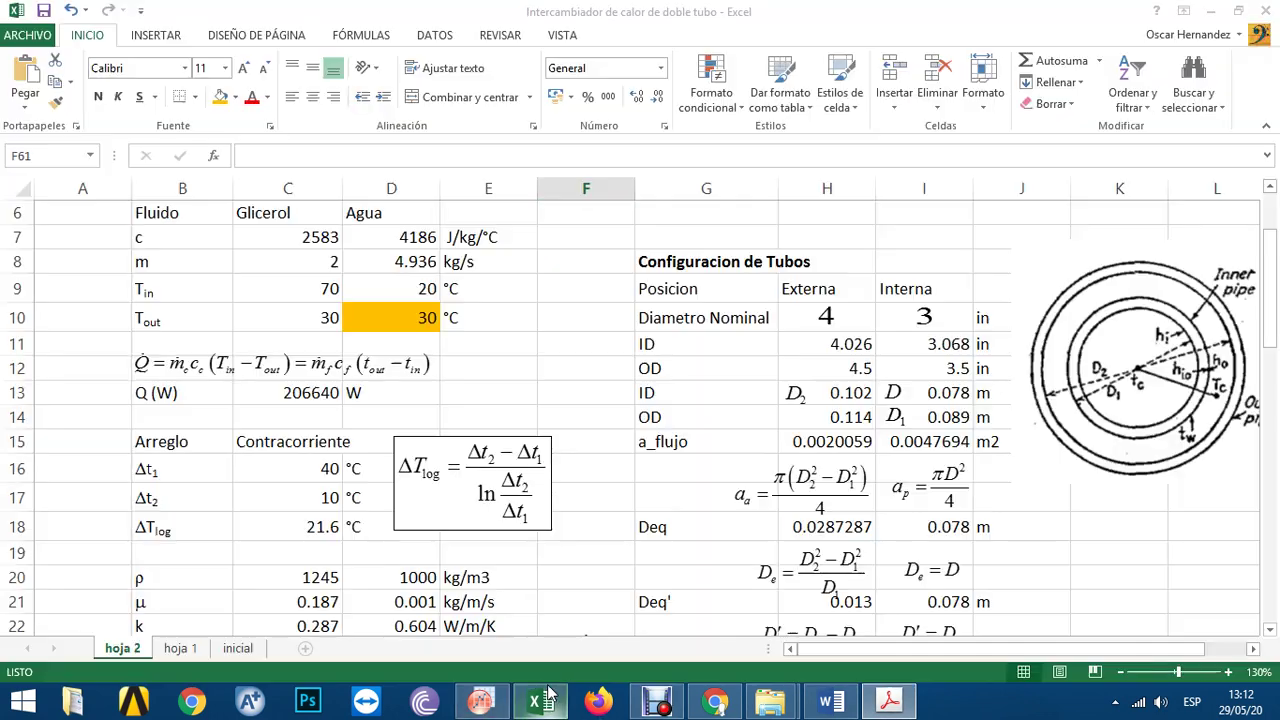
scroll(1094, 484, "down", 2)
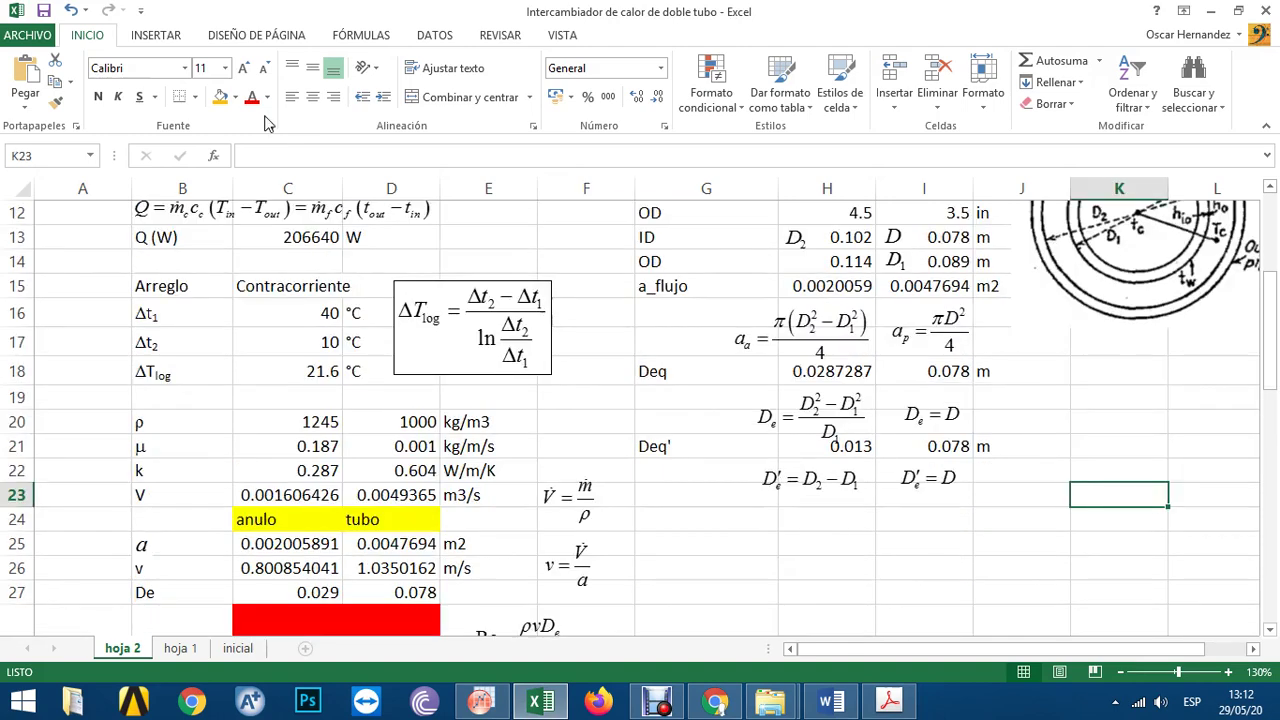
left_click(25, 75)
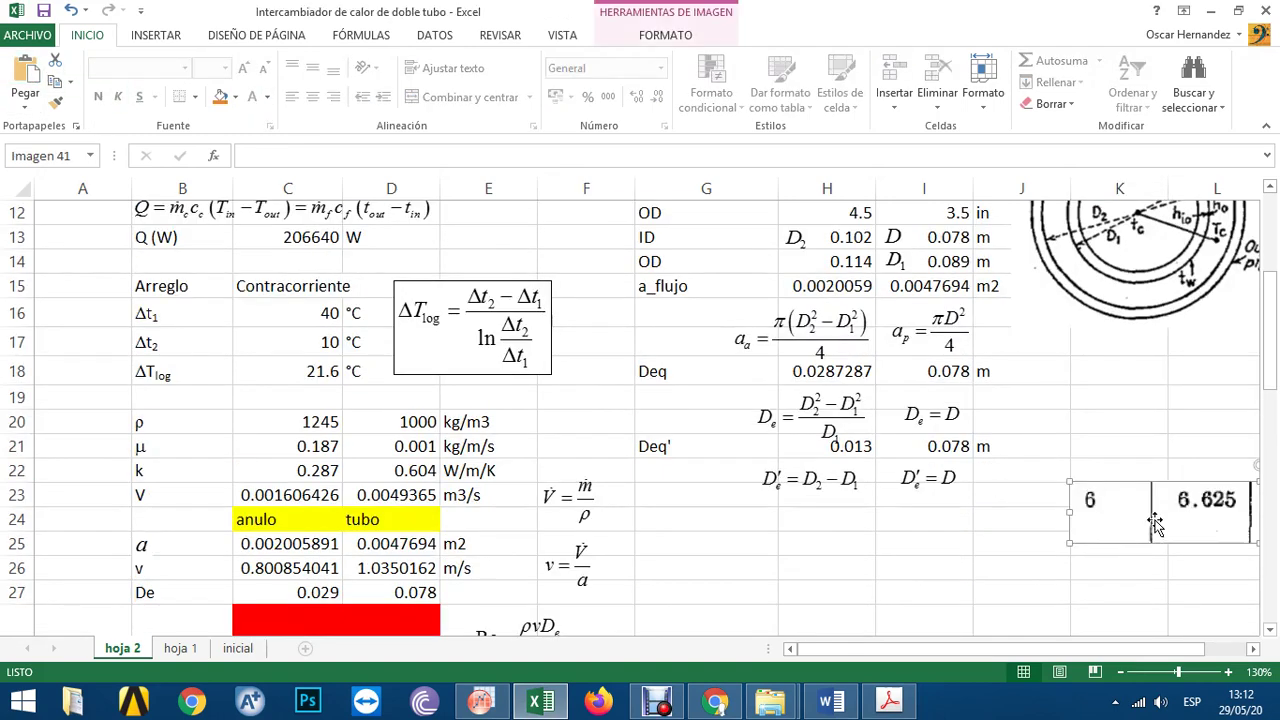
left_click_drag(1137, 506, 838, 560)
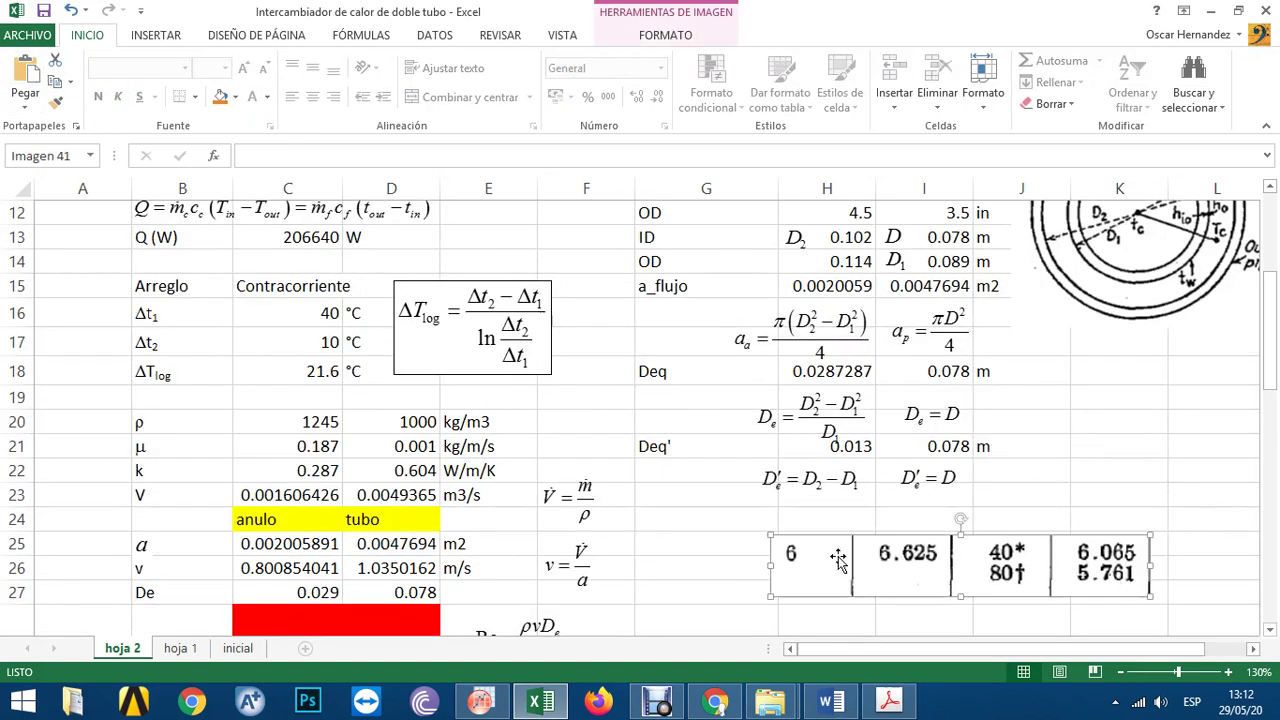
left_click(690, 515)
- Change the external pipe's nominal diameter label in row 10 to 6 using MathType
scroll(865, 400, "up", 1)
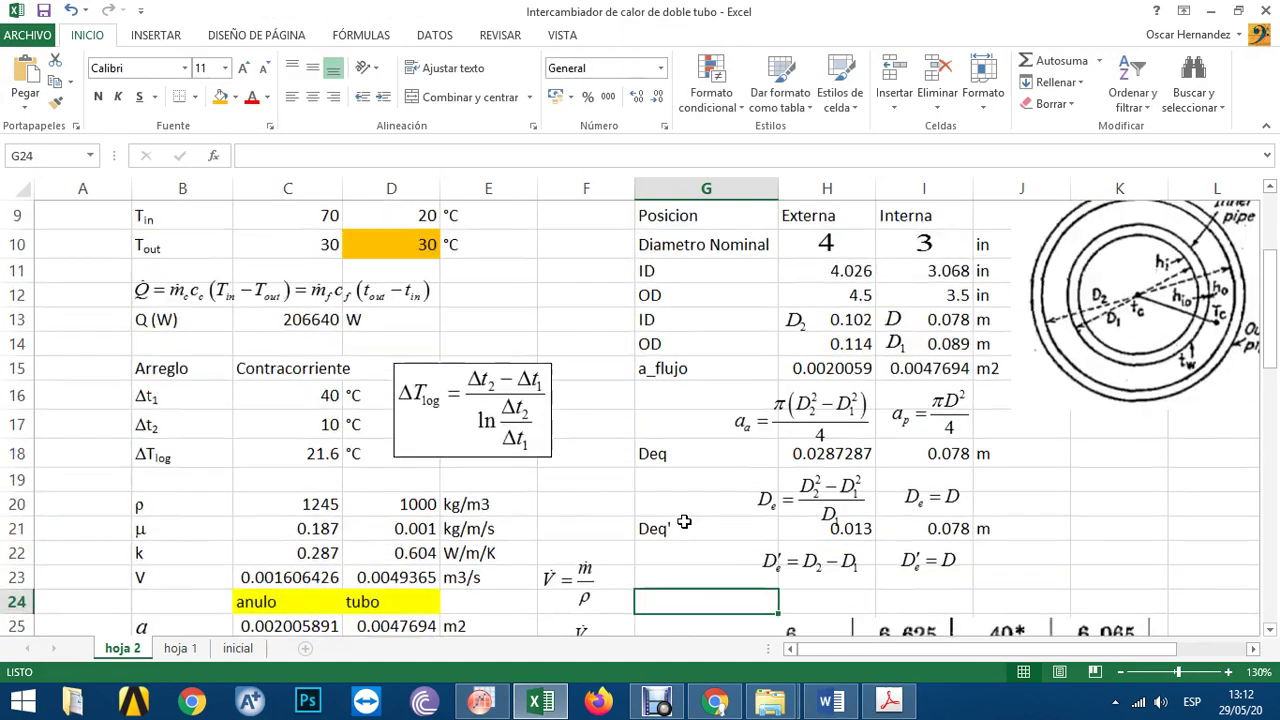
double_click(826, 244)
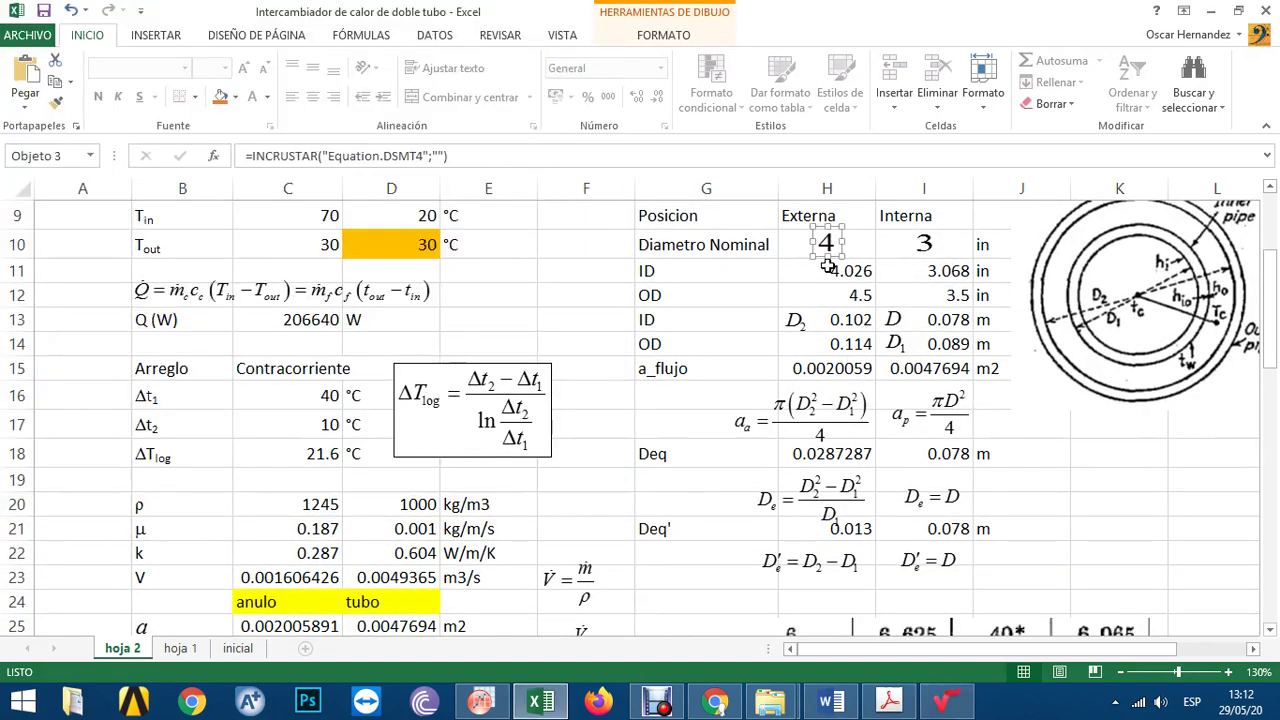
double_click(826, 244)
type("6")
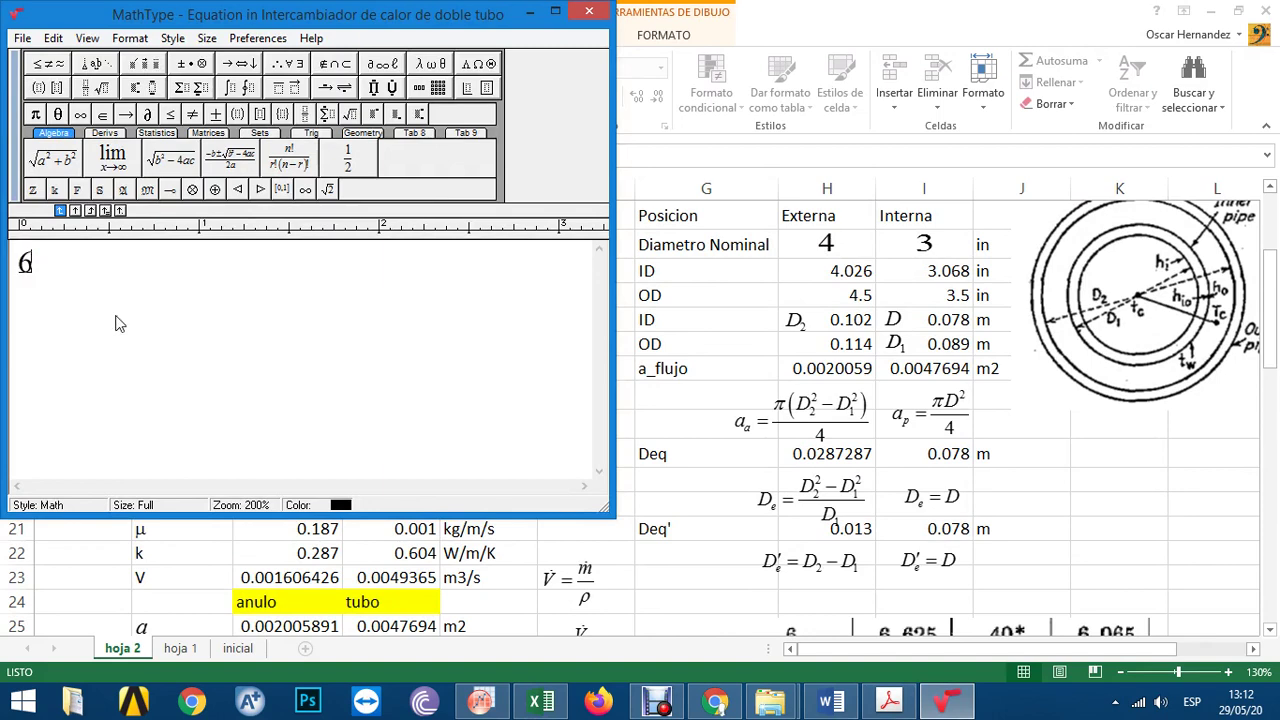
left_click(589, 10)
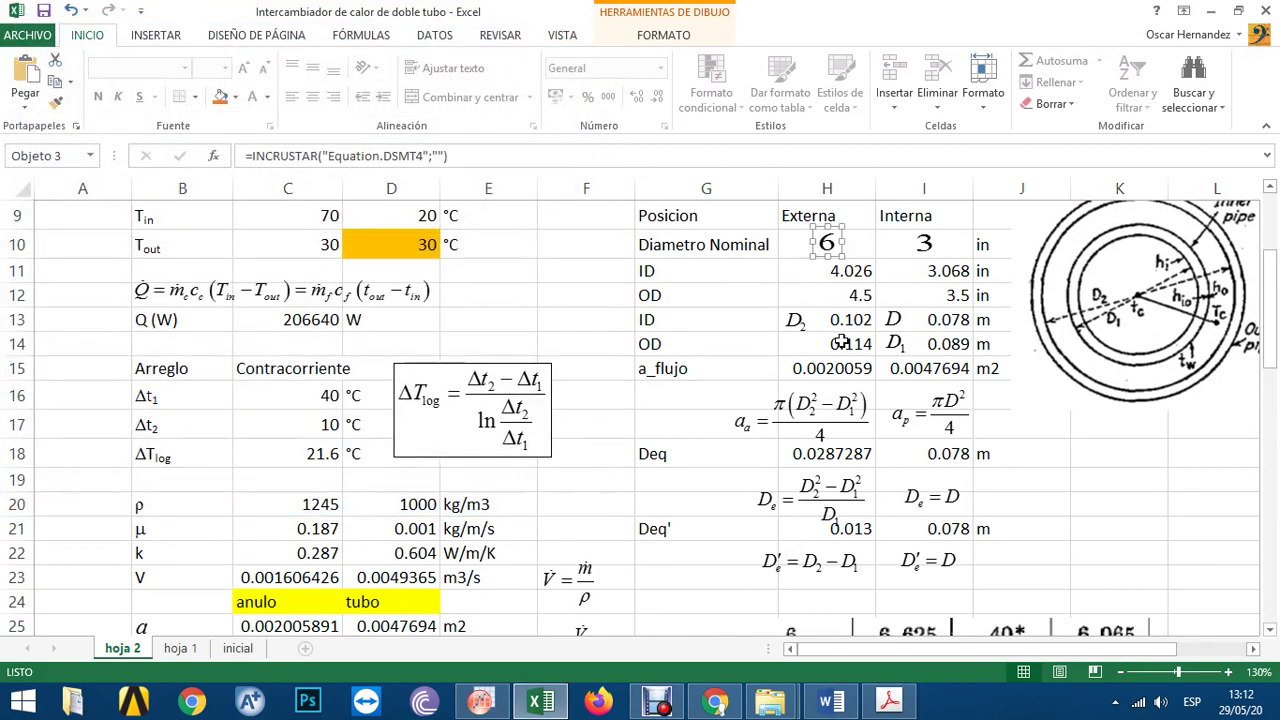
- Set the external pipe's OD in inches to 6.625 in the tube configuration table
scroll(843, 347, "down", 1)
scroll(843, 347, "up", 1)
left_click(837, 291)
scroll(837, 290, "down", 1)
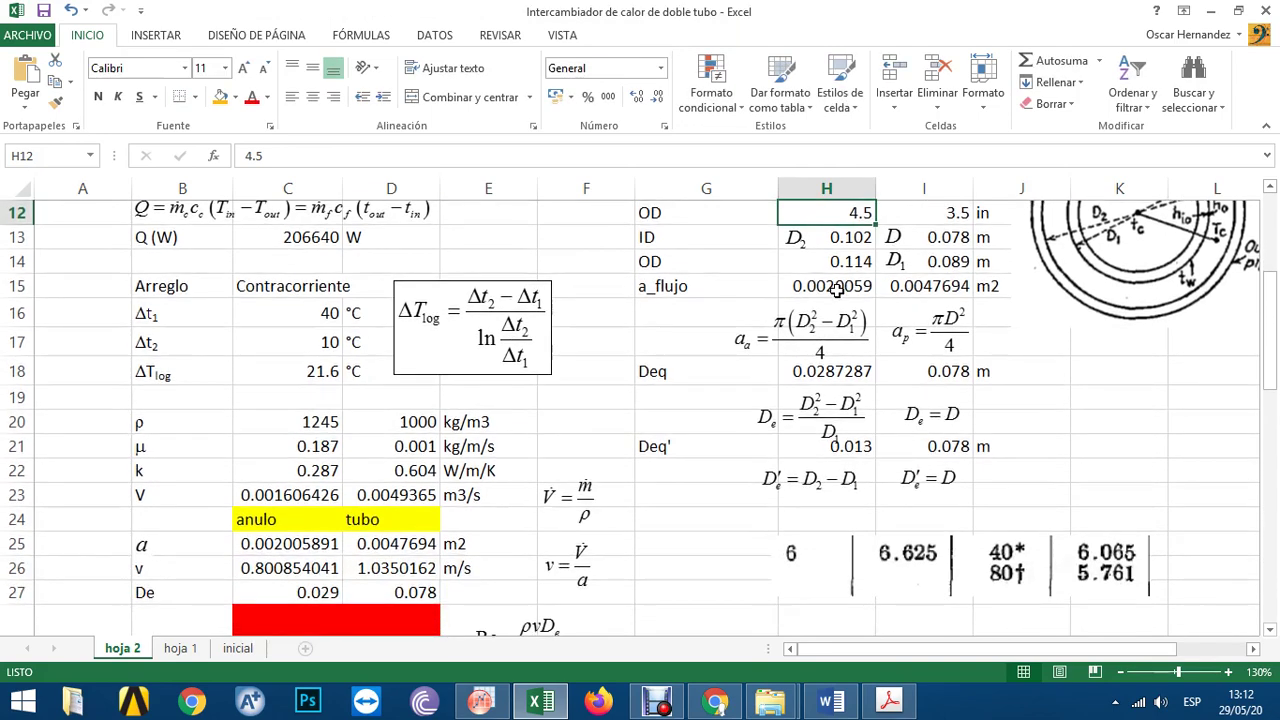
scroll(837, 290, "up", 1)
type("6.")
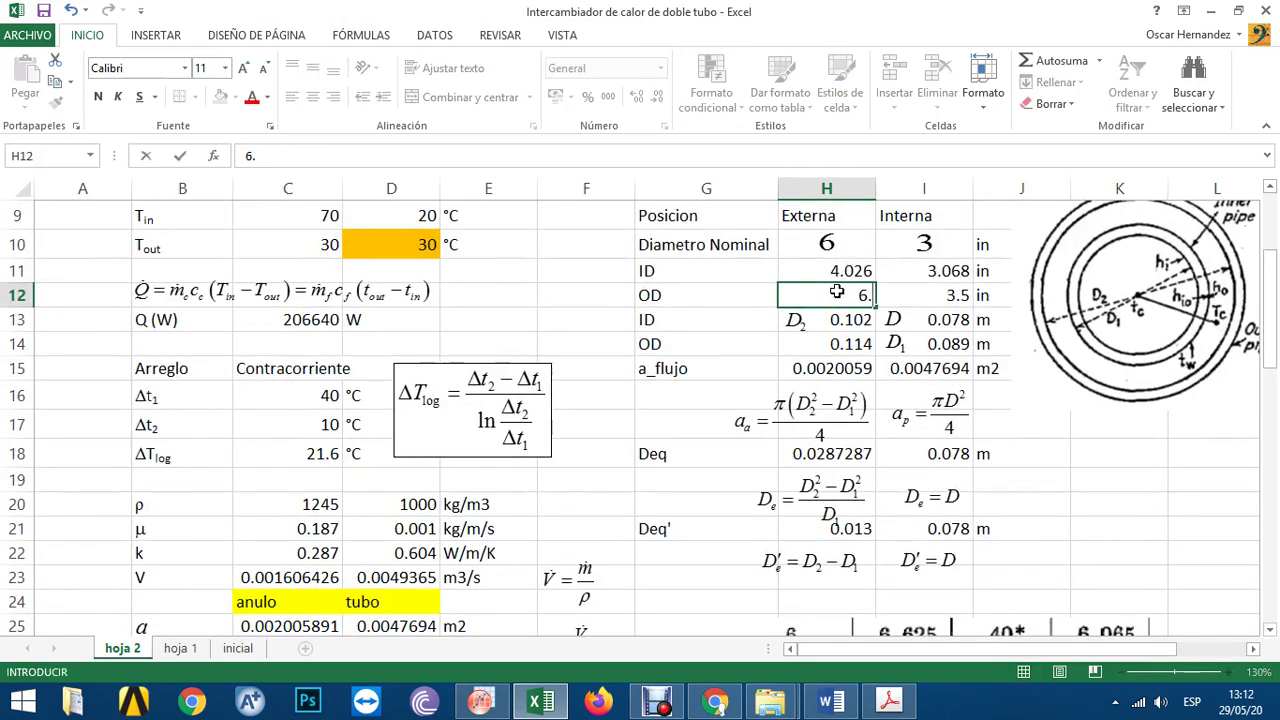
type("625")
key("Return")
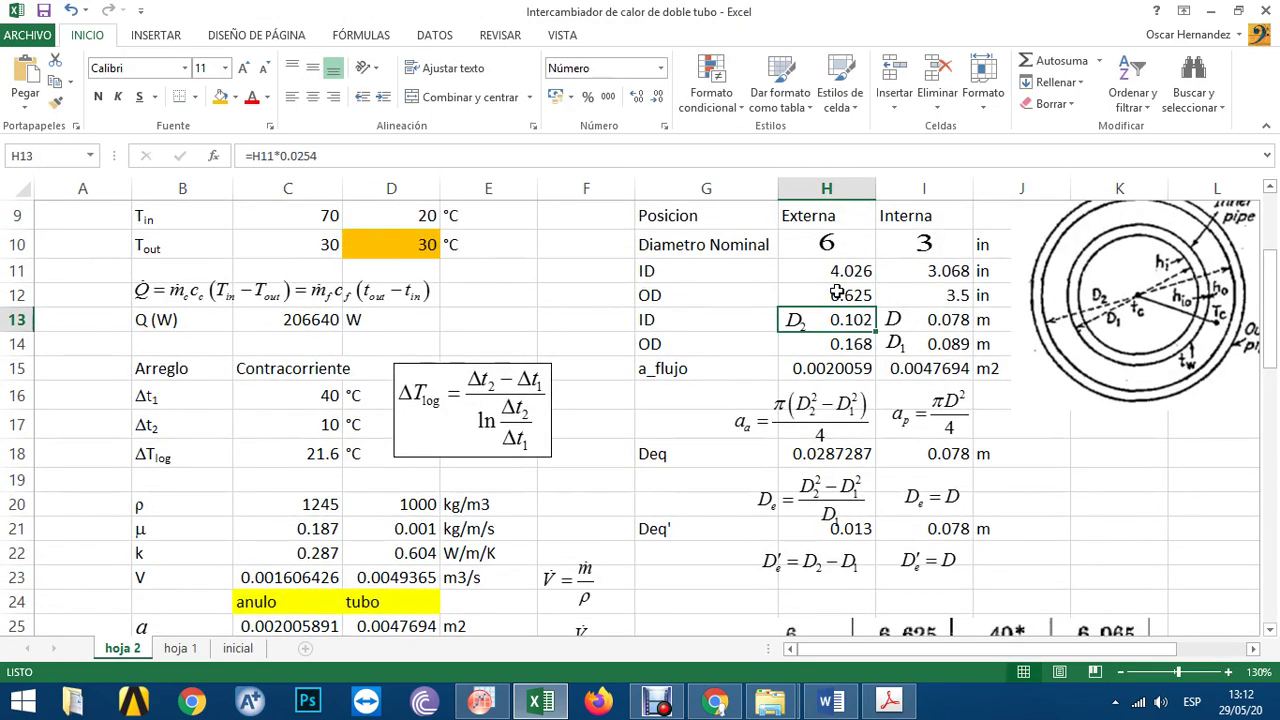
- Set the external pipe's ID in inches to 6.065 in the tube configuration table
scroll(837, 291, "down", 1)
scroll(837, 290, "up", 1)
left_click(835, 268)
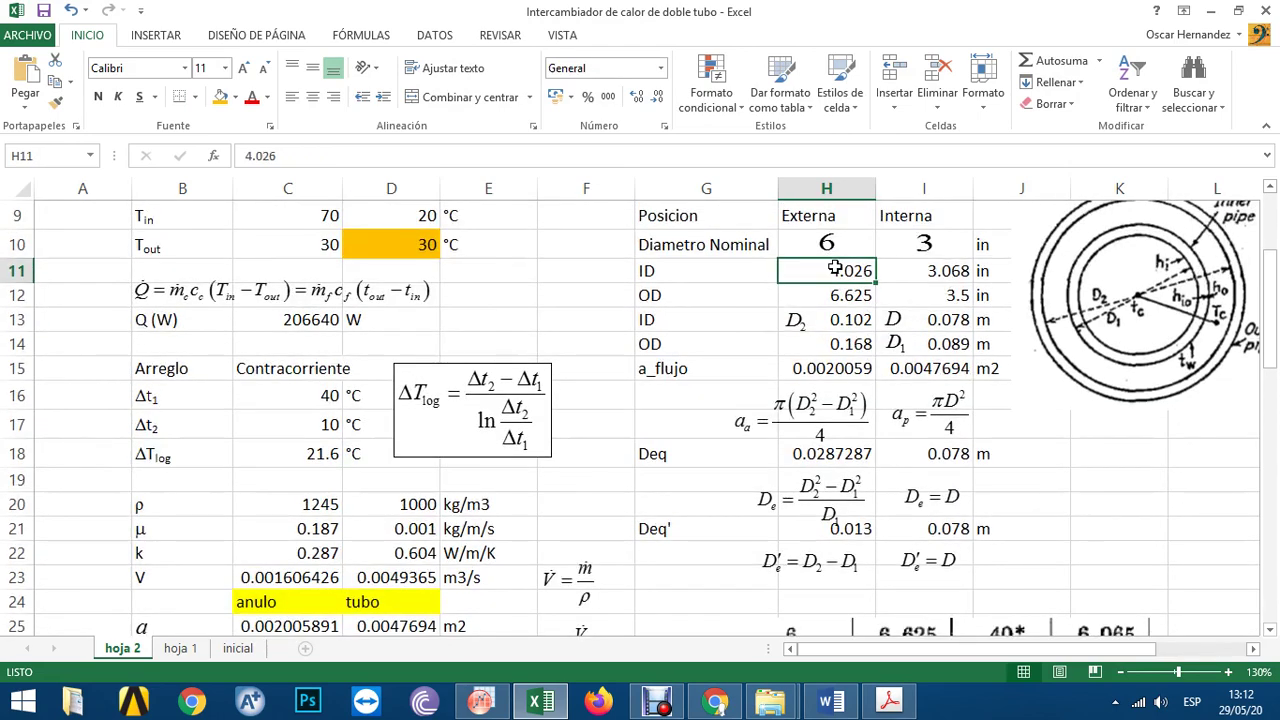
type("6")
type("62")
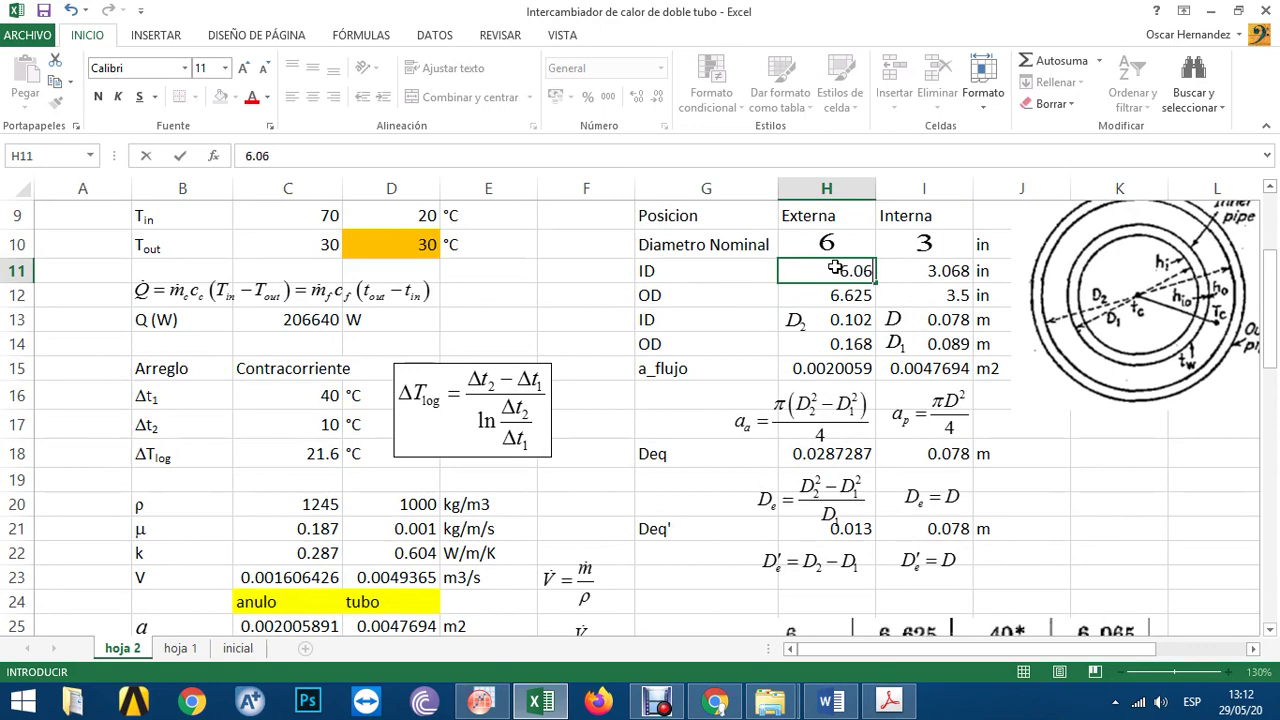
type("5")
key("Return")
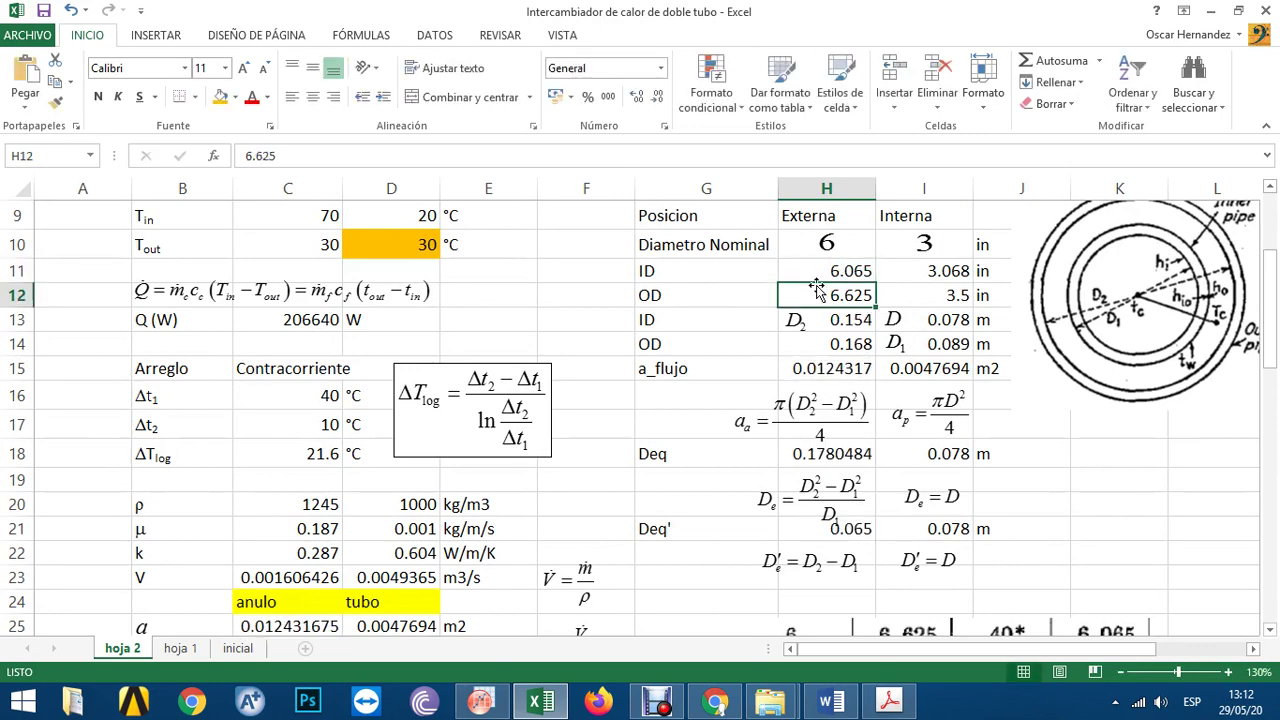
- Run Solver to bring the Error in C48 to 0 by changing the proposed length in C30, and keep the solution
scroll(721, 329, "down", 2)
scroll(721, 329, "down", 3)
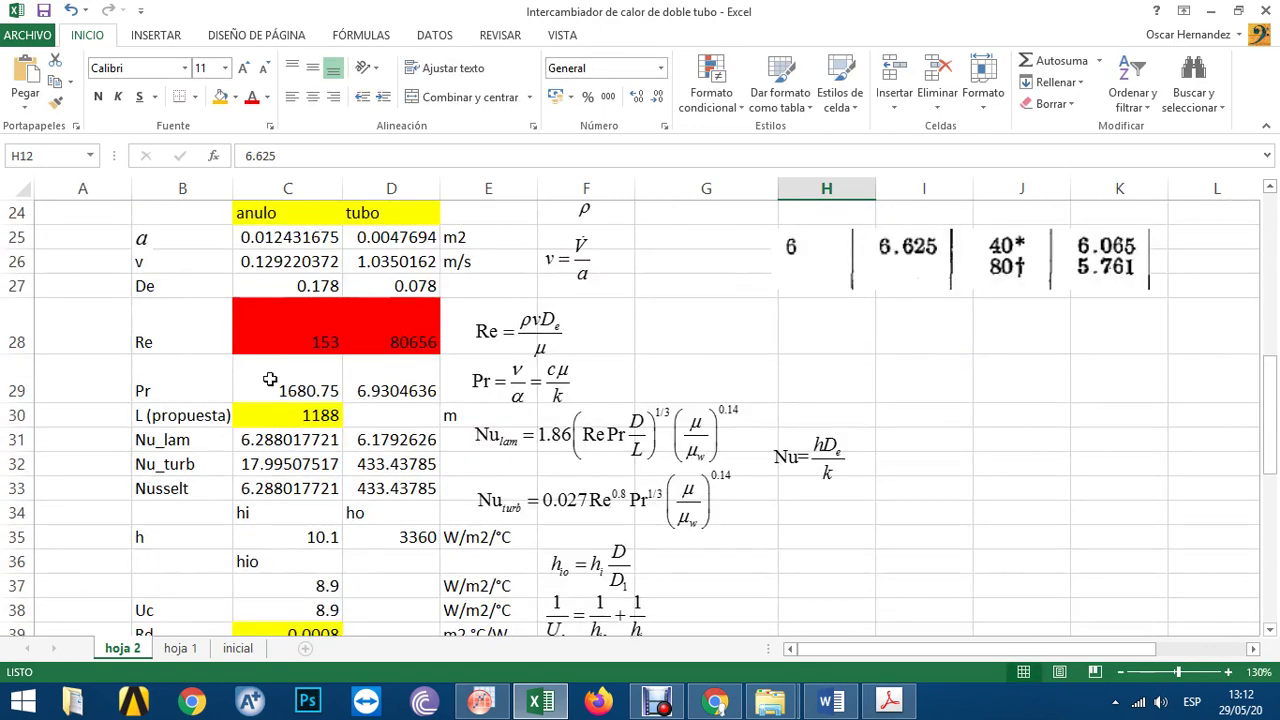
scroll(265, 389, "down", 4)
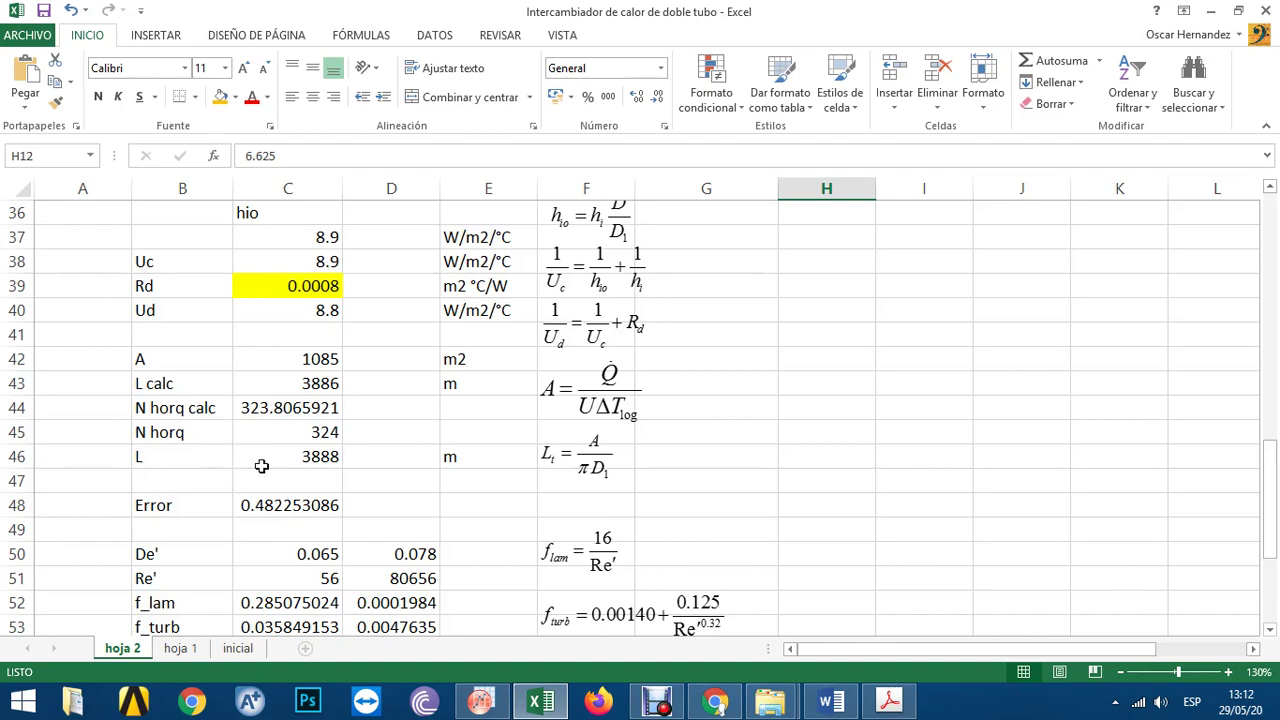
scroll(261, 466, "up", 1)
scroll(261, 466, "up", 3)
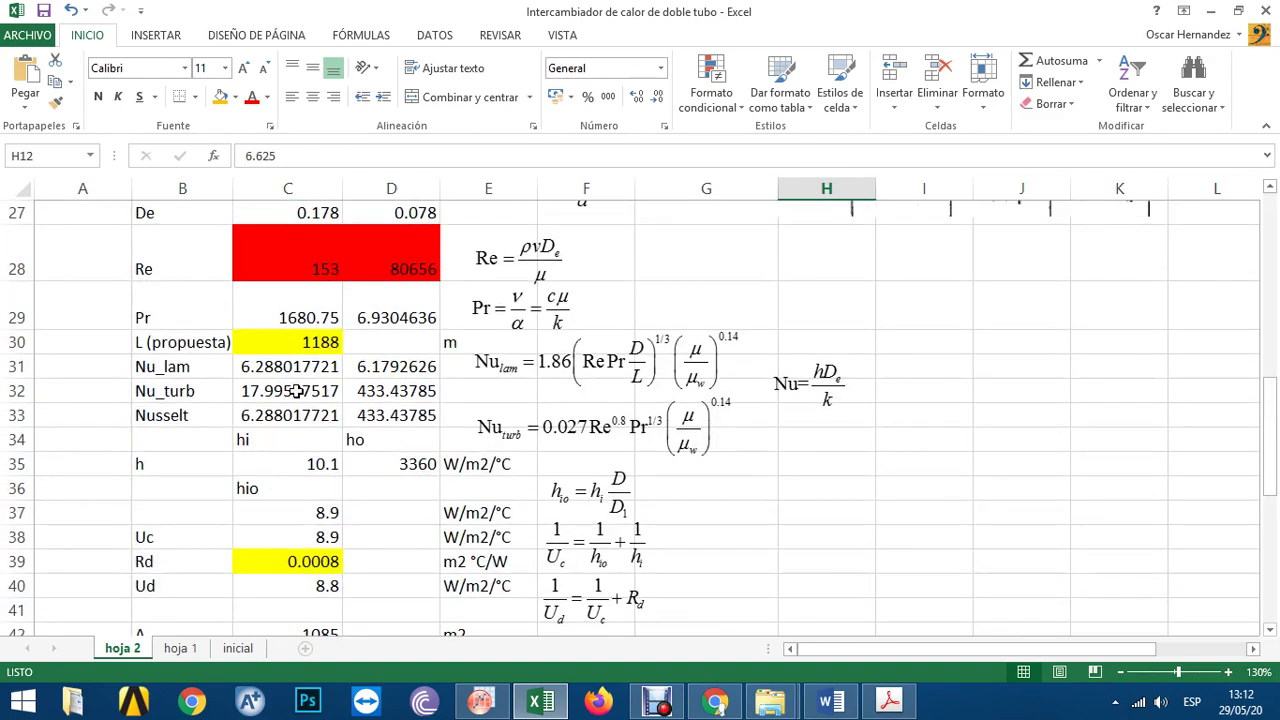
scroll(240, 495, "down", 2)
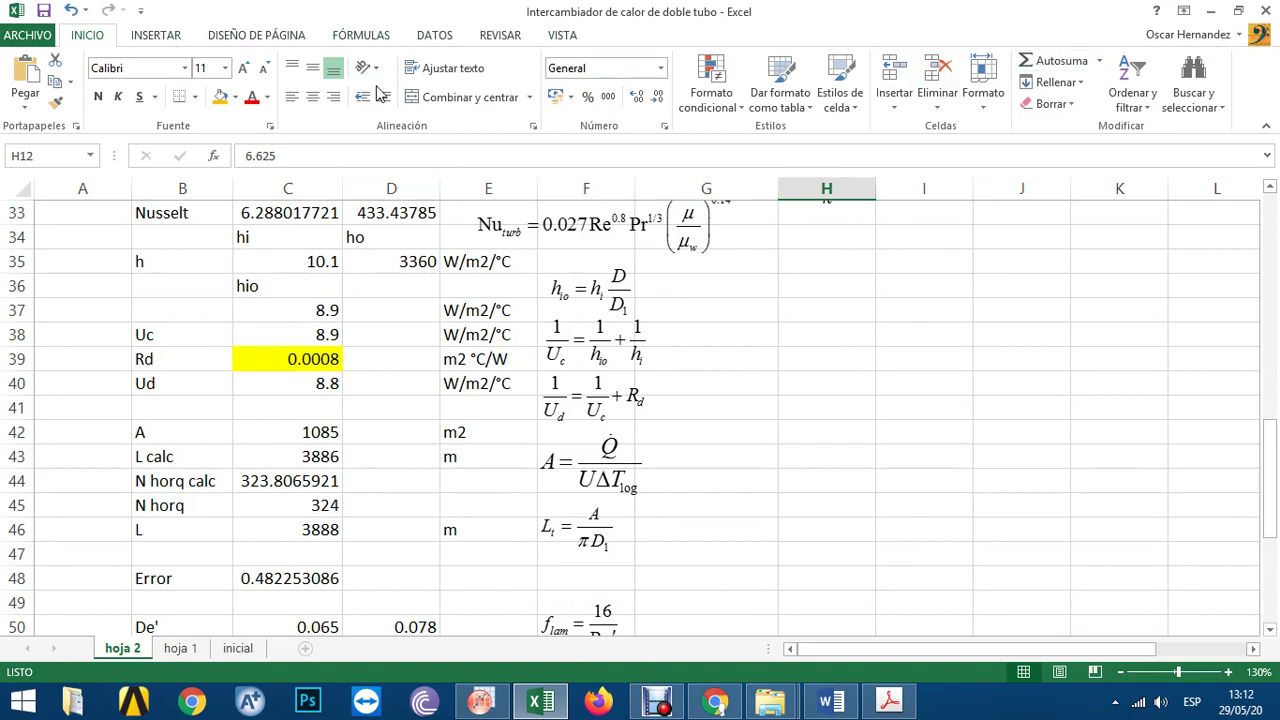
left_click(428, 36)
left_click(1210, 62)
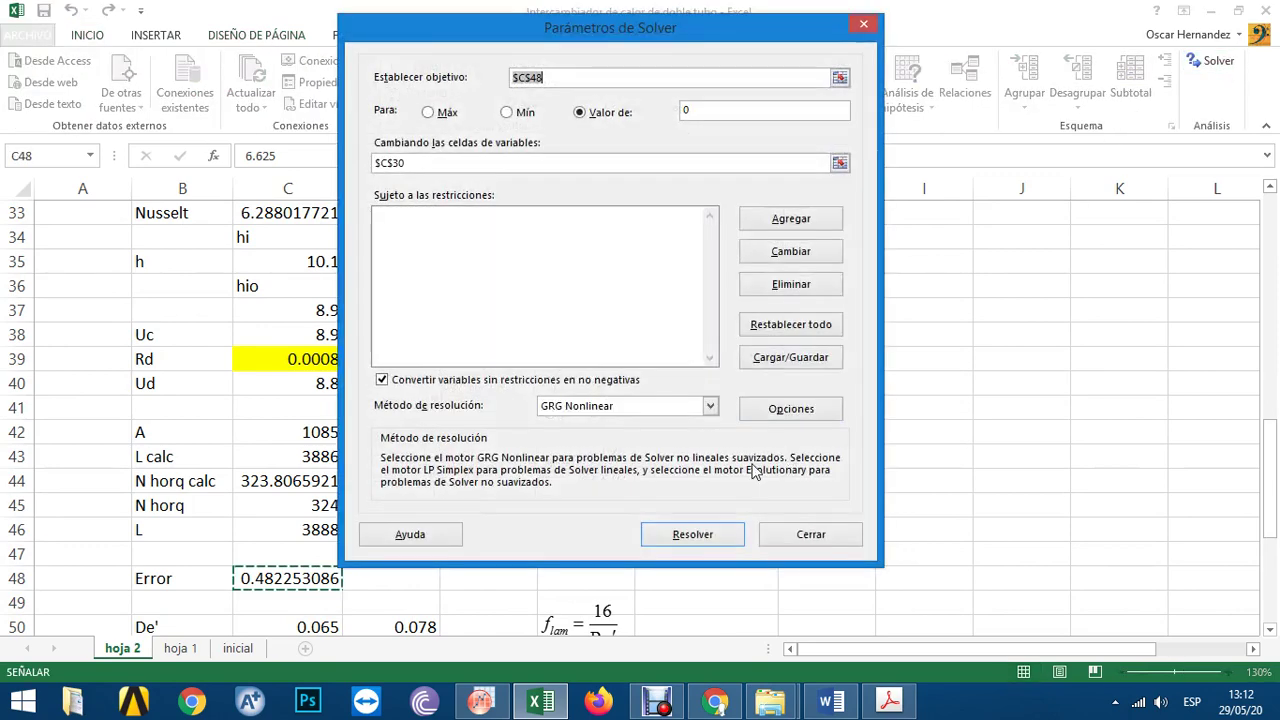
left_click(706, 530)
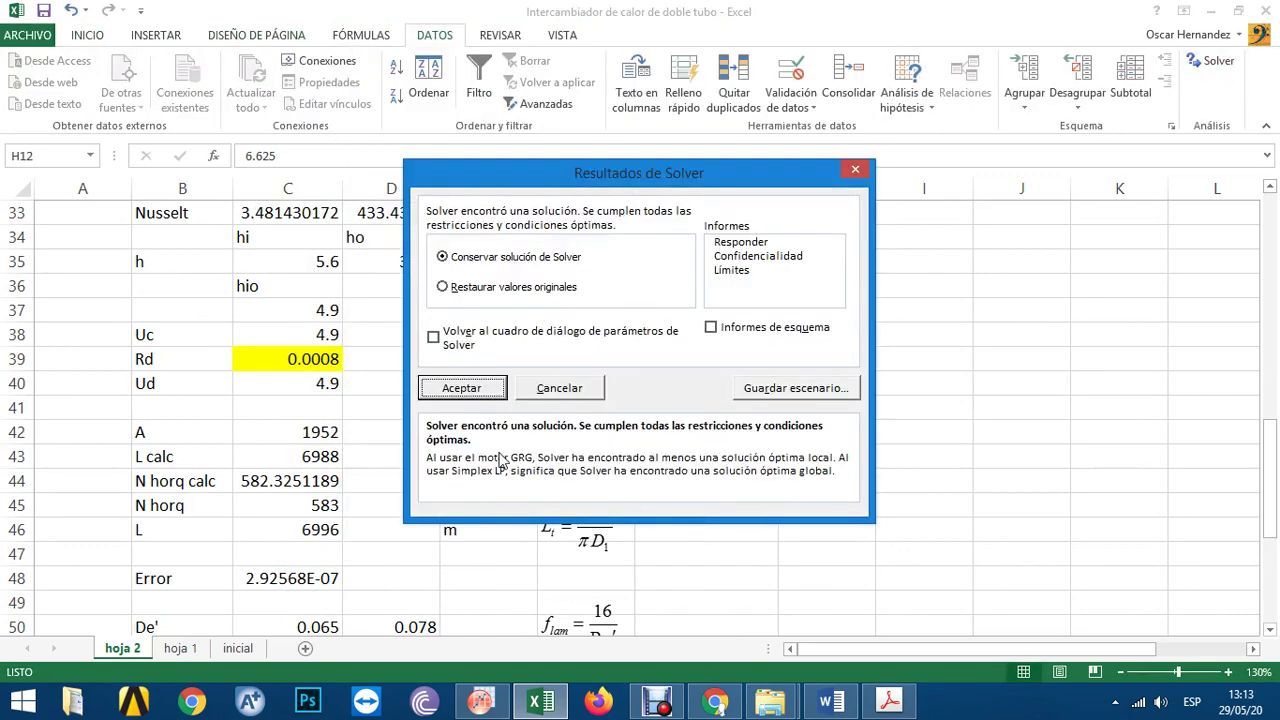
left_click(466, 393)
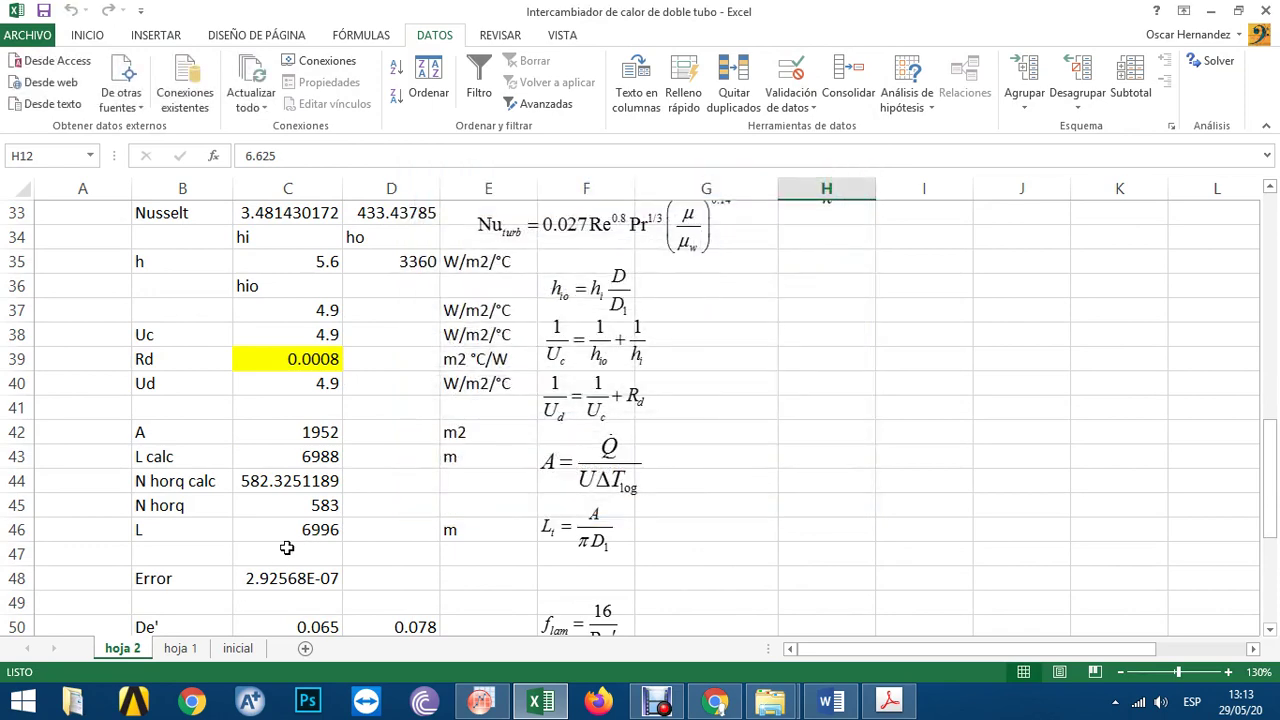
- Review the recalculated results for the 6-inch external pipe, from pipe dimensions through area and hairpins to pressure drops and the power formula in D60
scroll(308, 529, "up", 7)
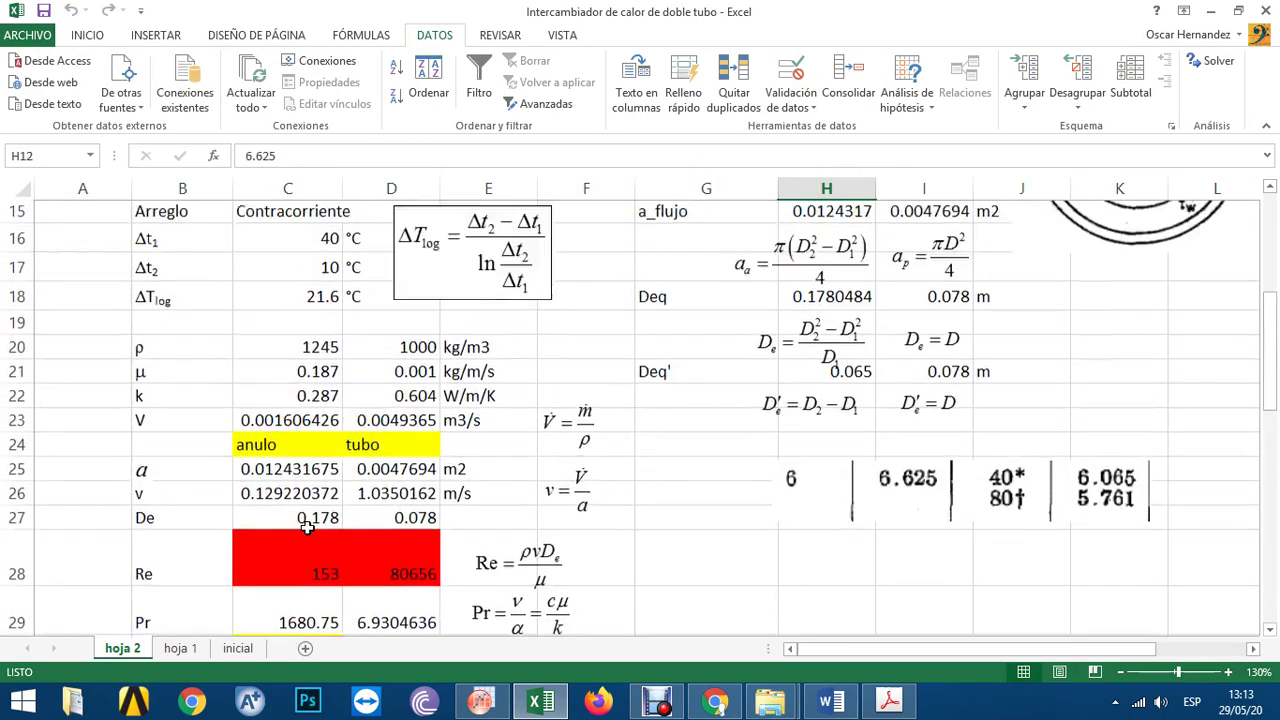
scroll(308, 529, "up", 1)
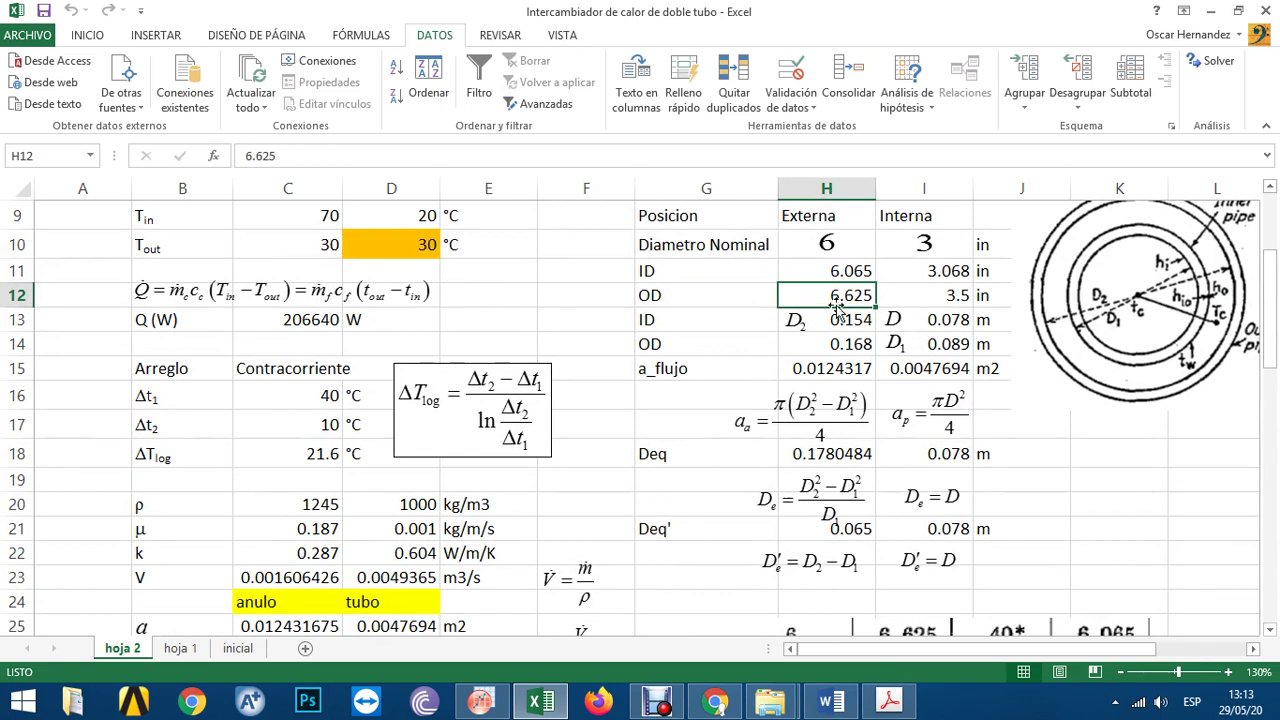
scroll(555, 398, "down", 5)
scroll(555, 398, "down", 4)
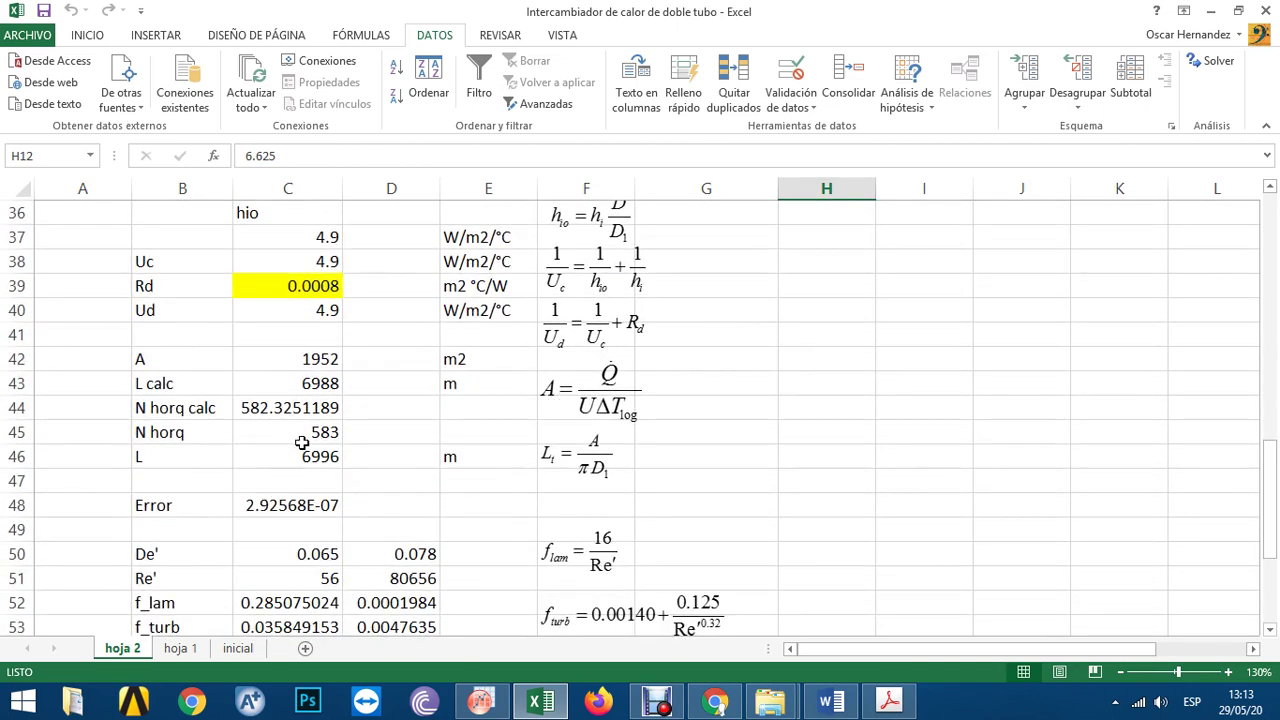
scroll(301, 443, "down", 4)
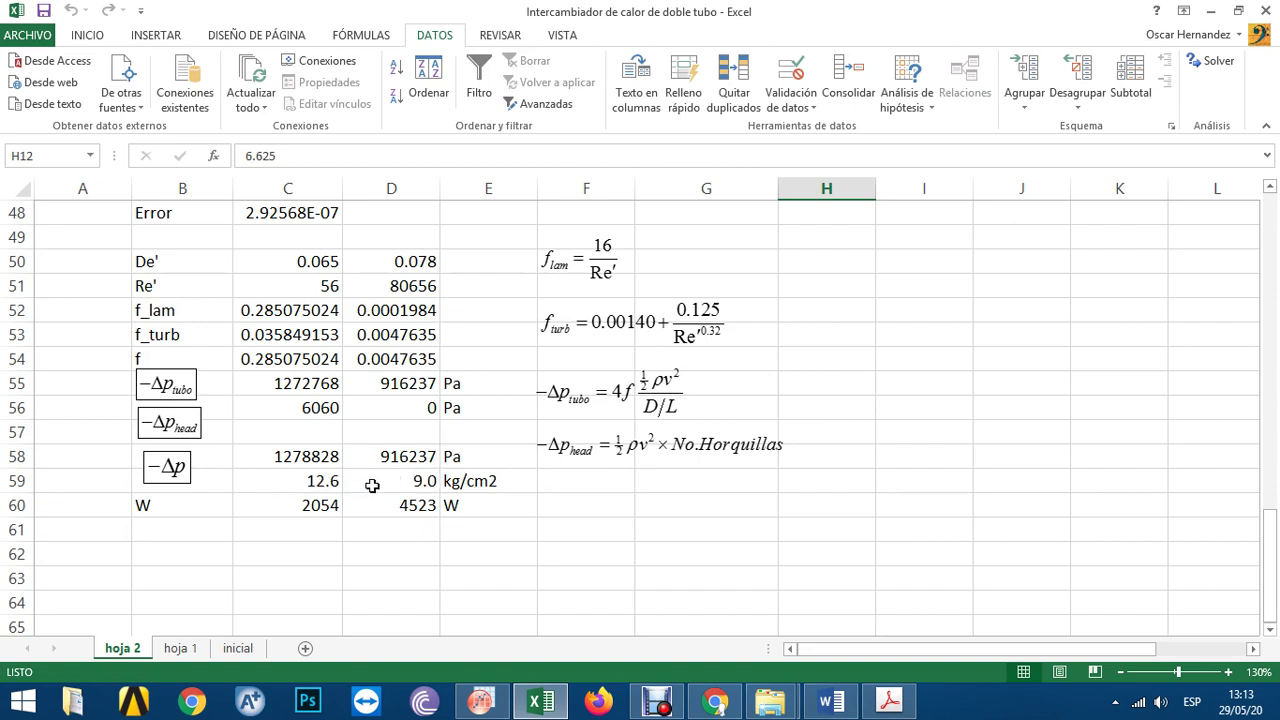
scroll(371, 486, "down", 1)
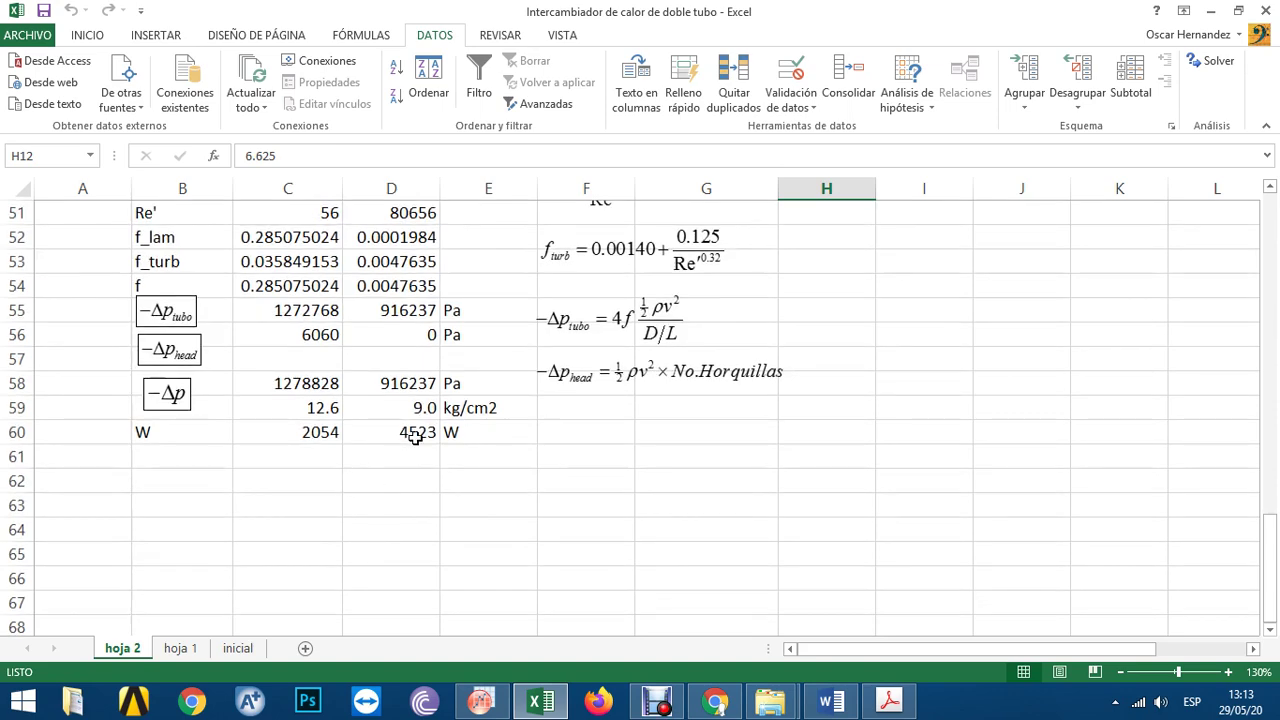
scroll(406, 442, "up", 2)
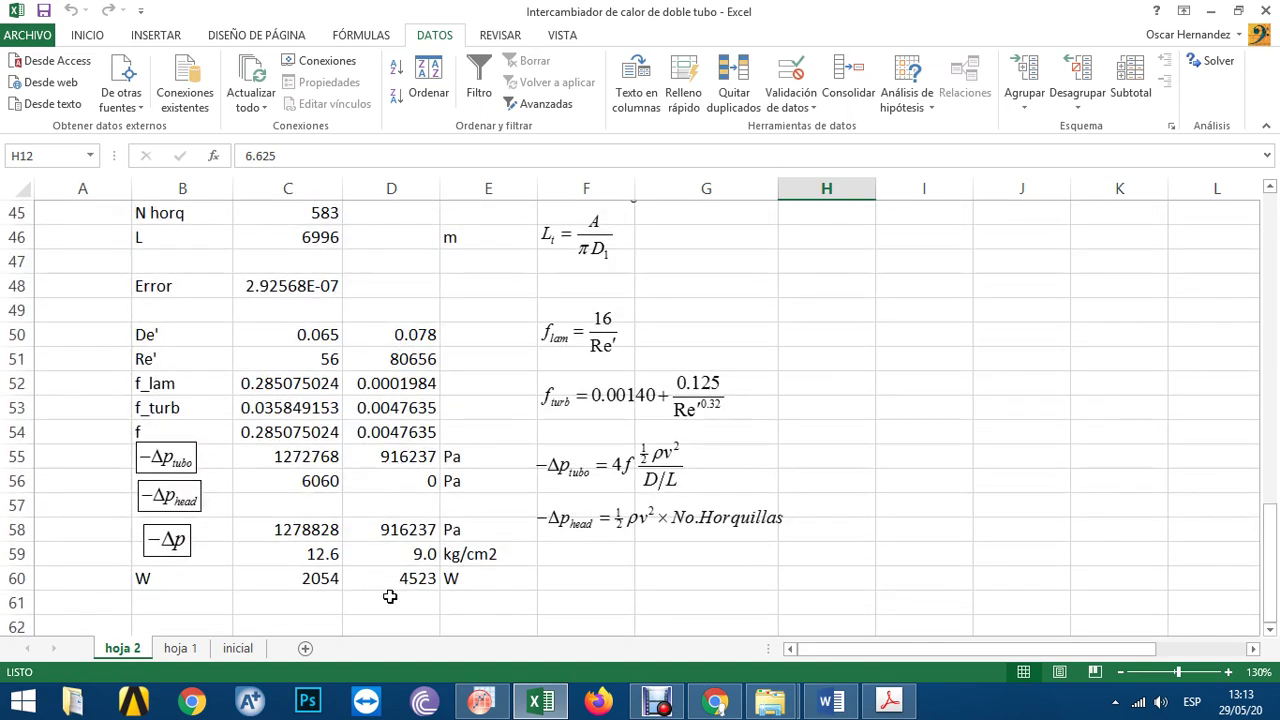
left_click(410, 574)
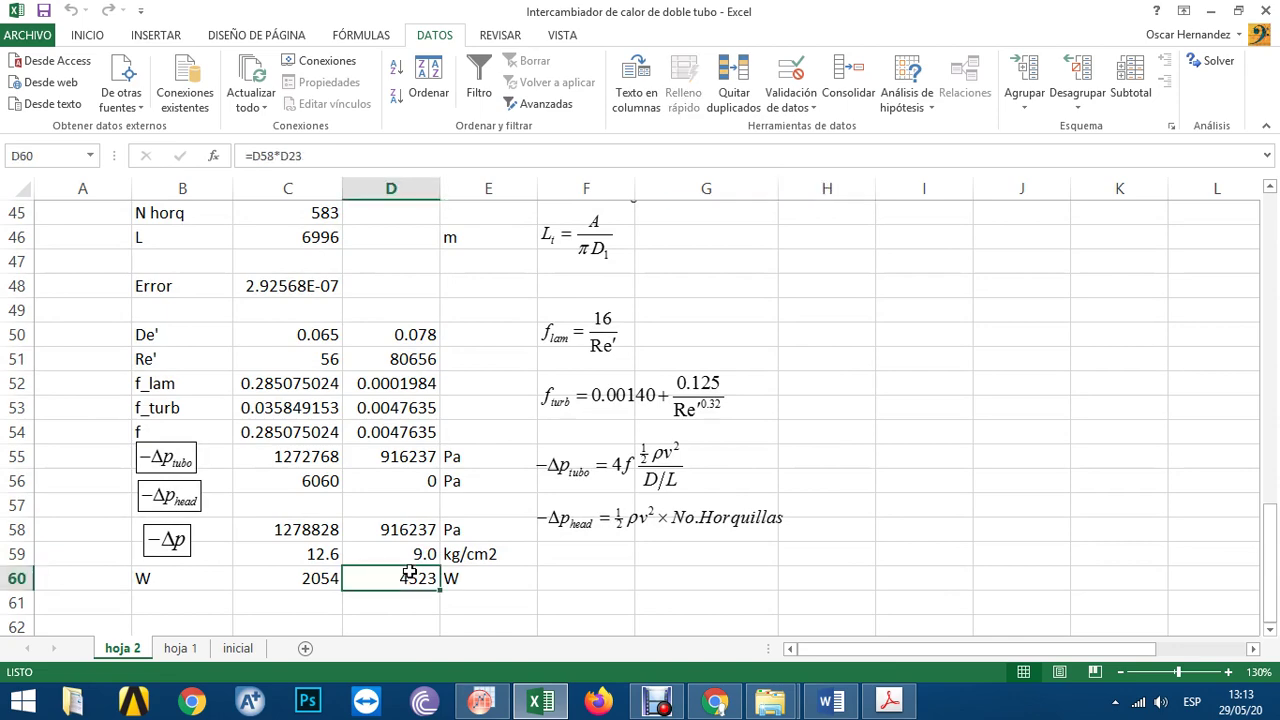
- Compare the fluid data and tube configuration with the resulting exchange area, hairpin count and total length
scroll(764, 452, "up", 11)
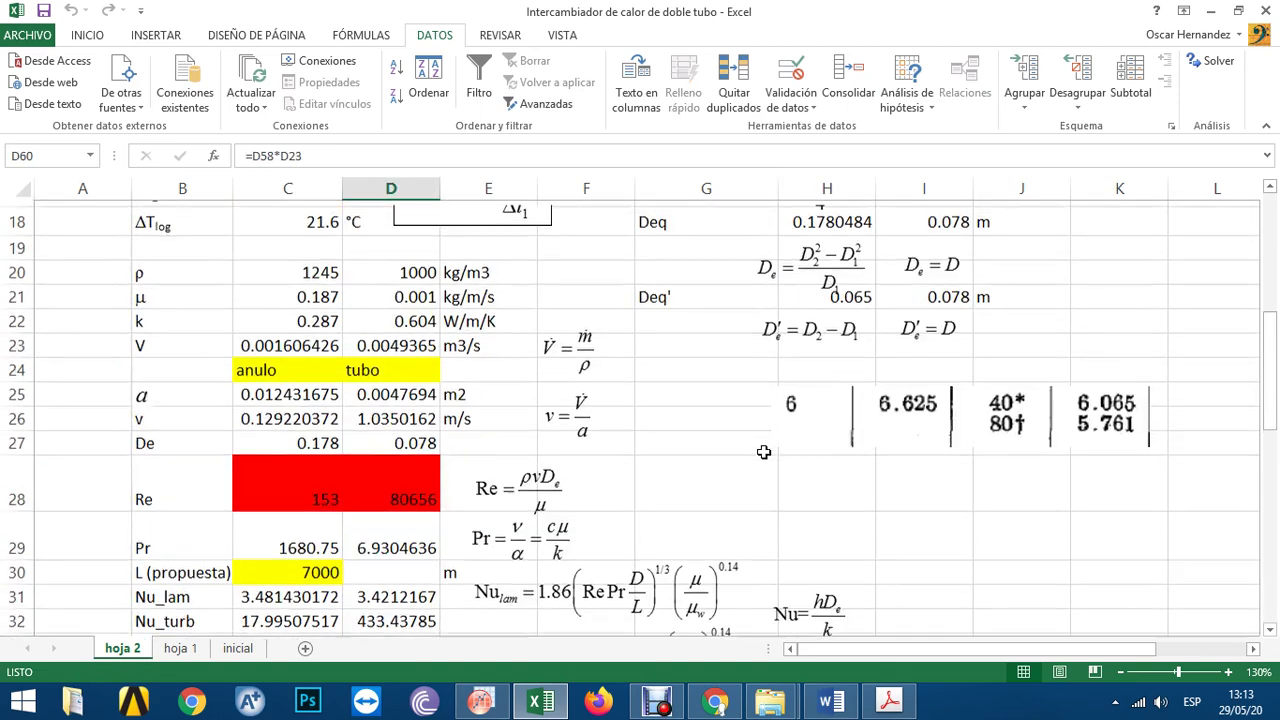
scroll(764, 452, "up", 2)
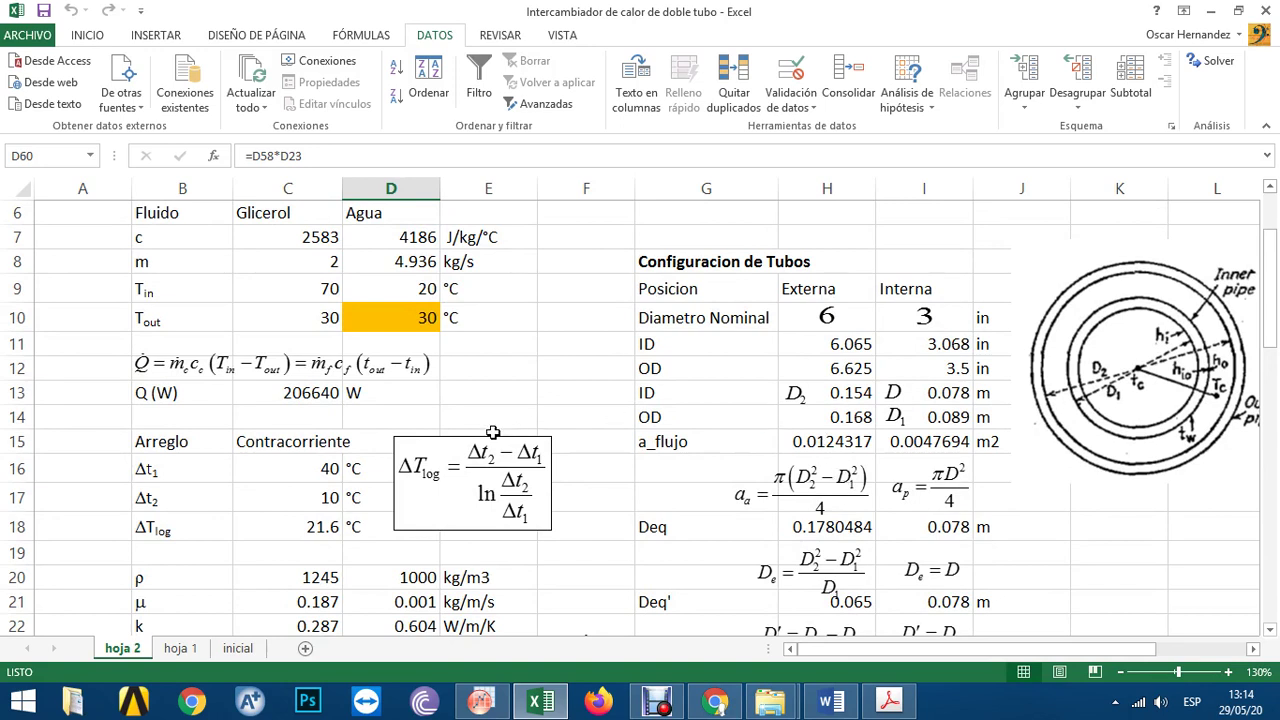
scroll(490, 436, "down", 1)
scroll(492, 436, "down", 9)
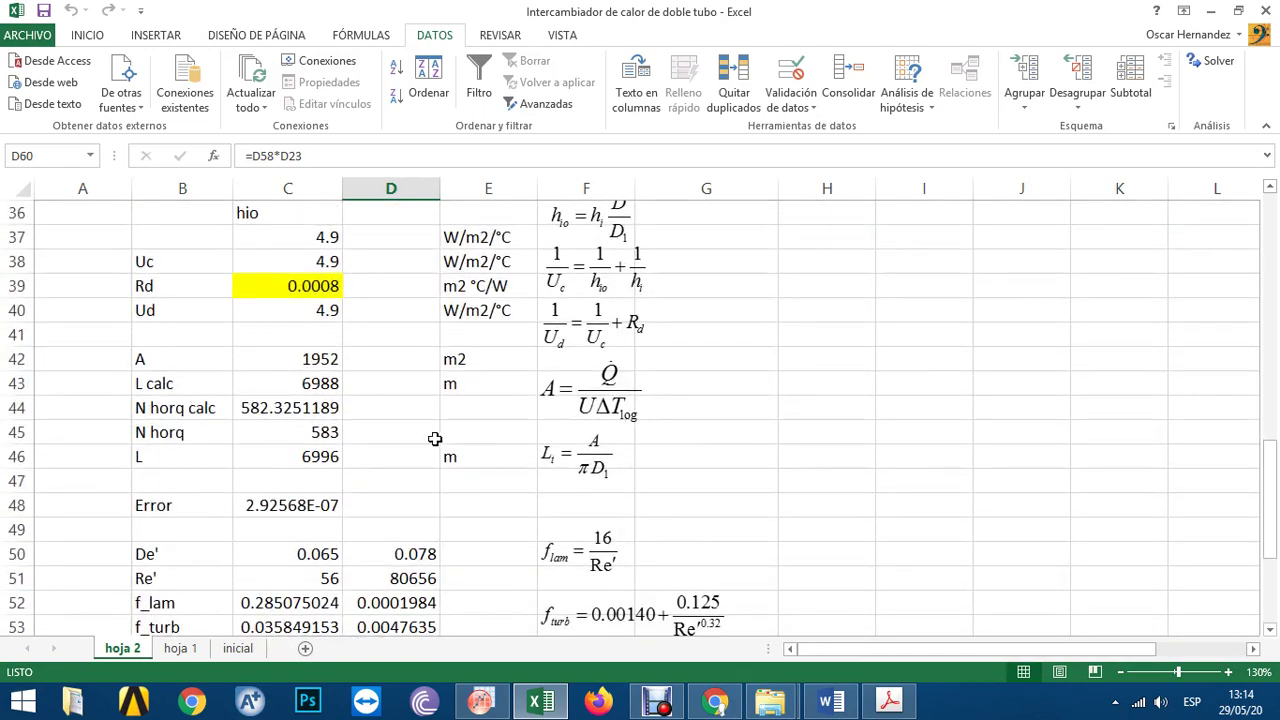
scroll(436, 434, "up", 4)
scroll(450, 430, "up", 3)
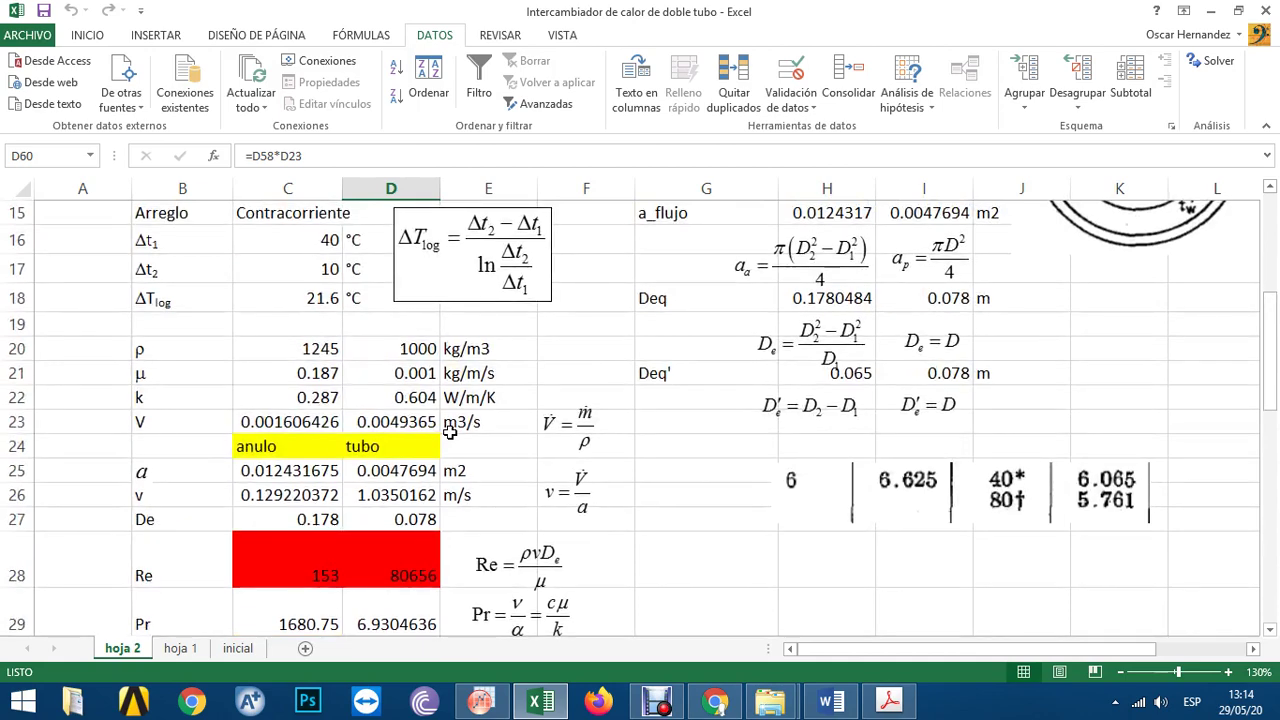
scroll(450, 430, "up", 4)
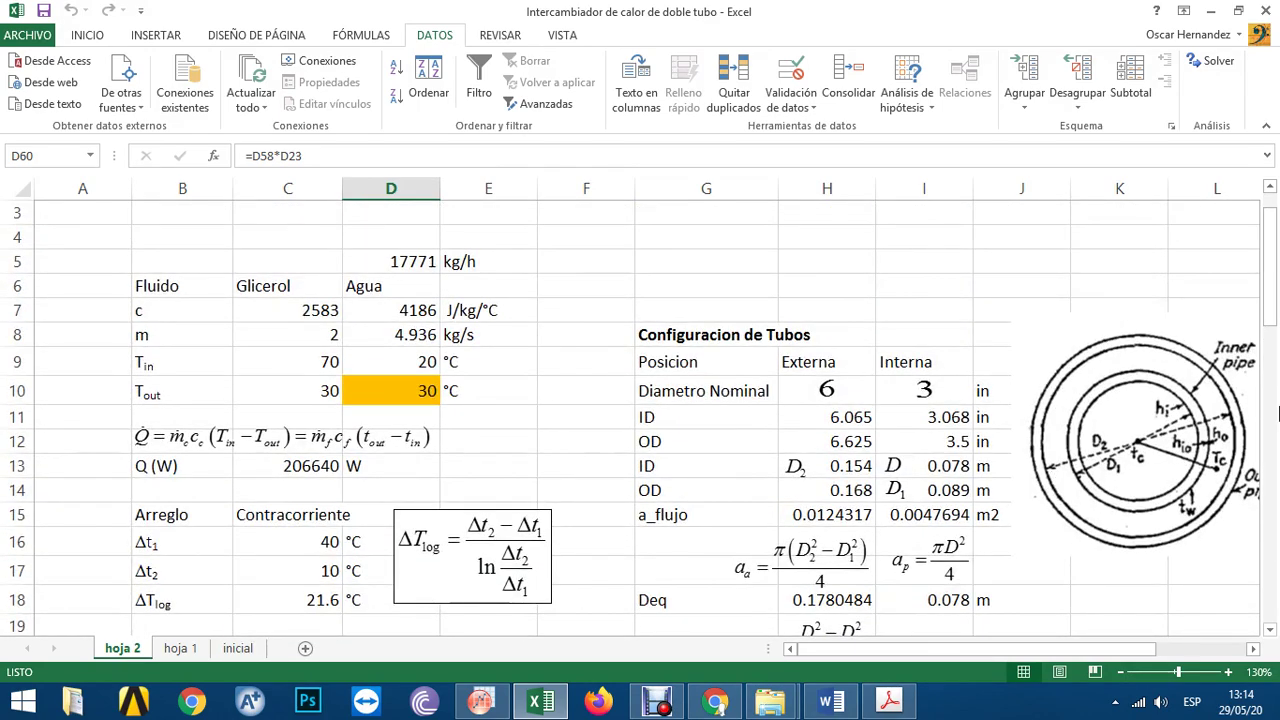
scroll(20, 458, "down", 4)
scroll(20, 458, "down", 1)
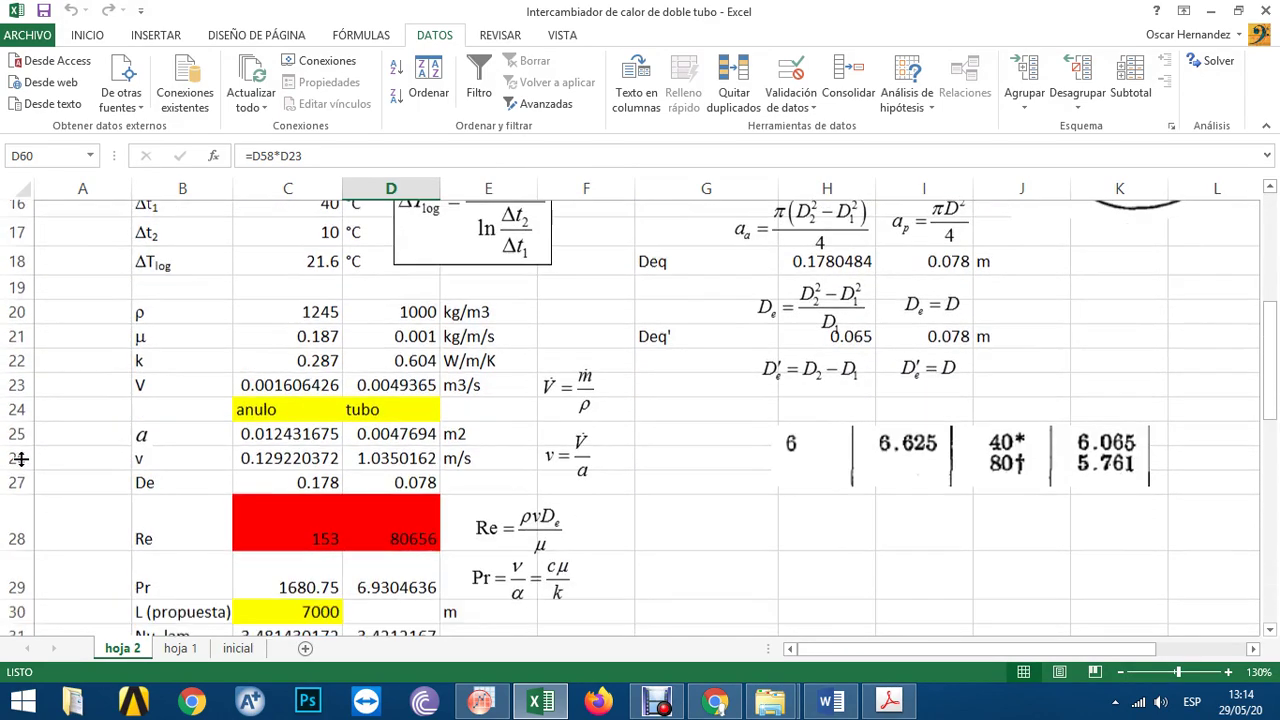
- Examine the annulus Reynolds number in C28 and Uc in C38, then recheck the pressure drops, power and tube configuration
left_click(292, 492)
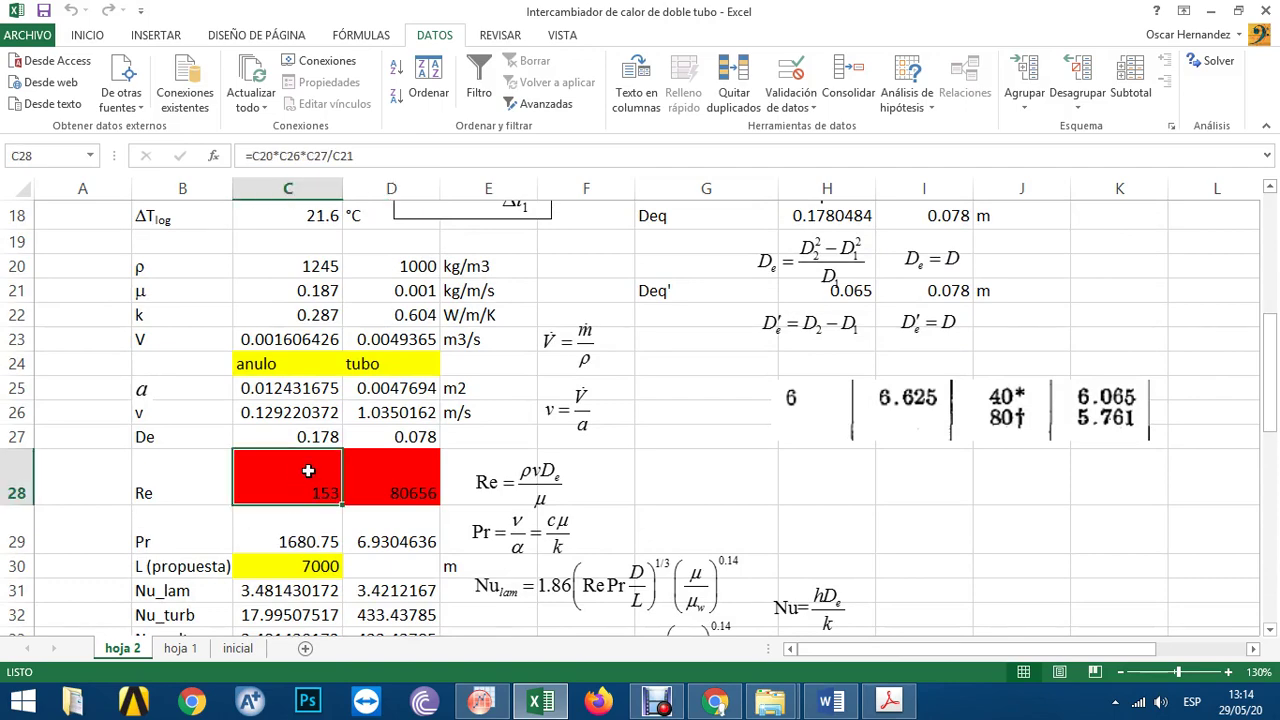
scroll(290, 480, "down", 3)
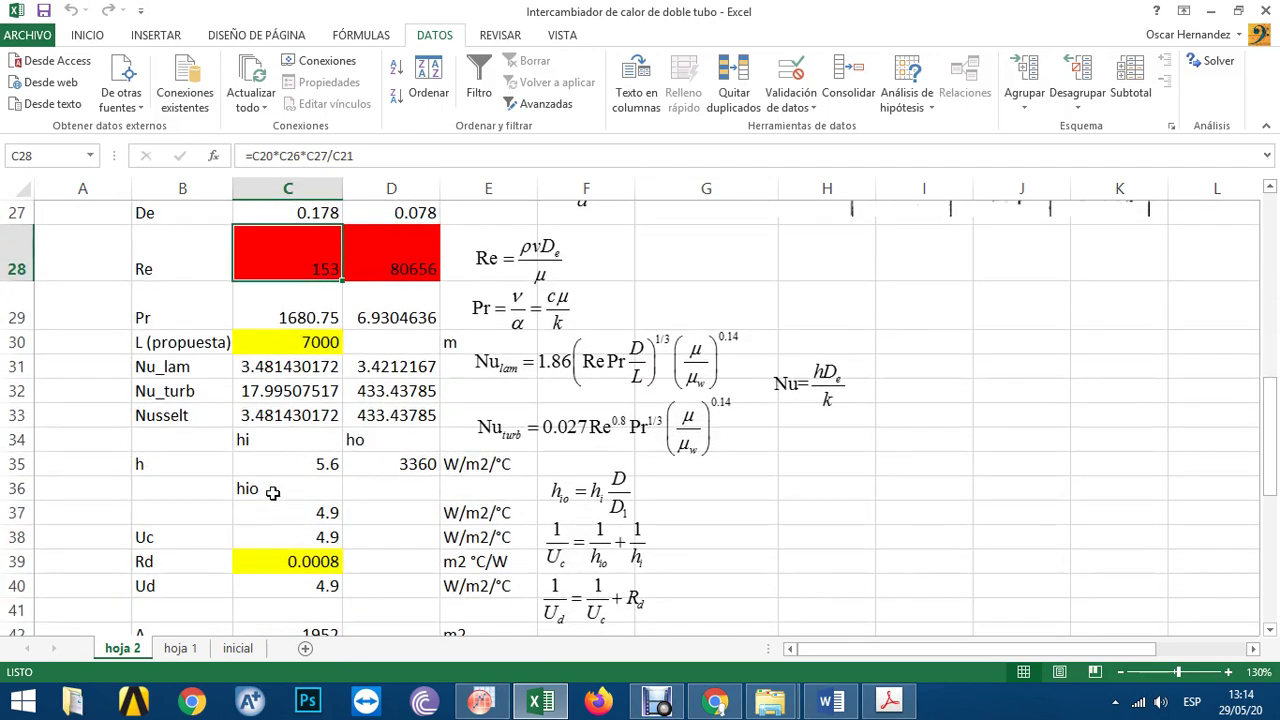
left_click(293, 543)
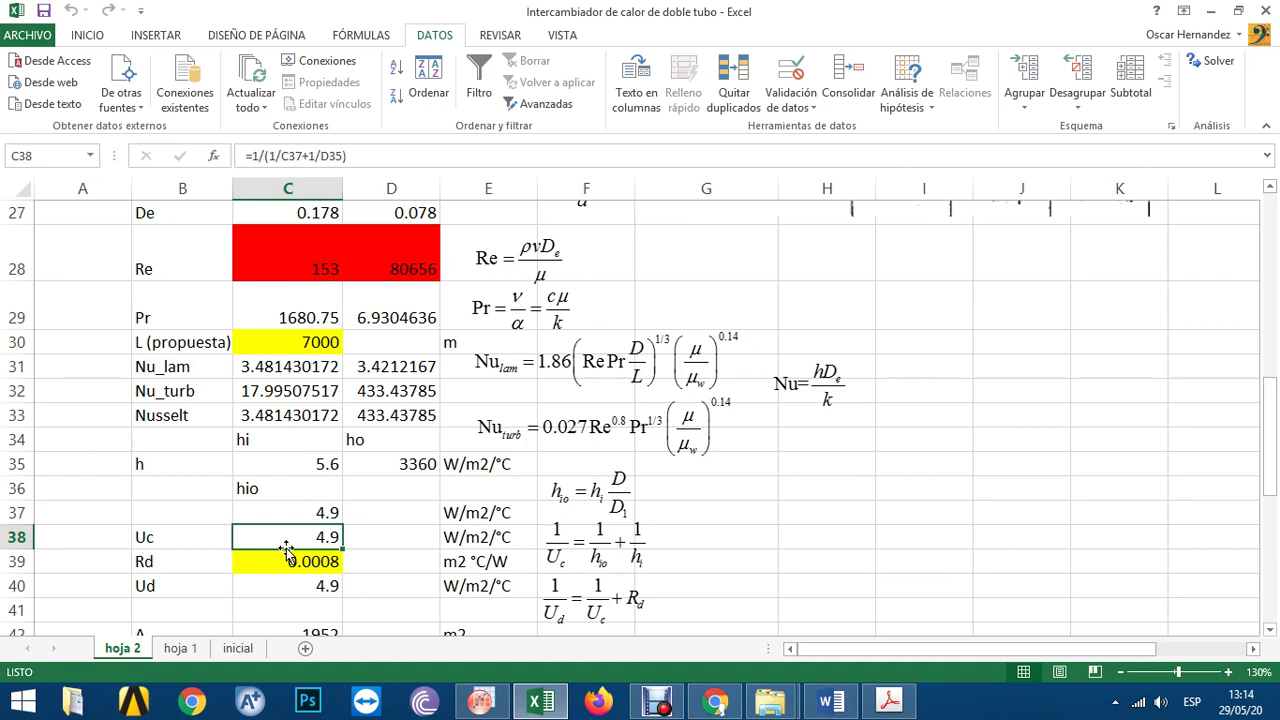
scroll(449, 485, "down", 1)
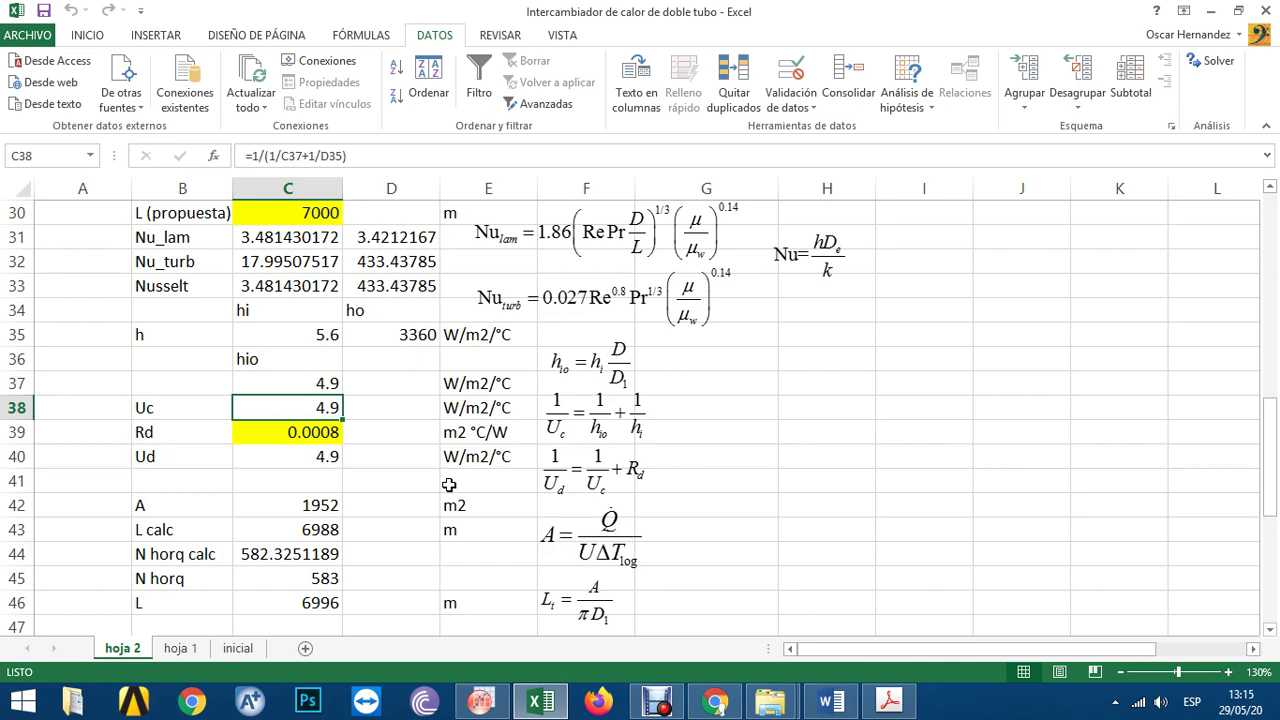
scroll(490, 542, "down", 7)
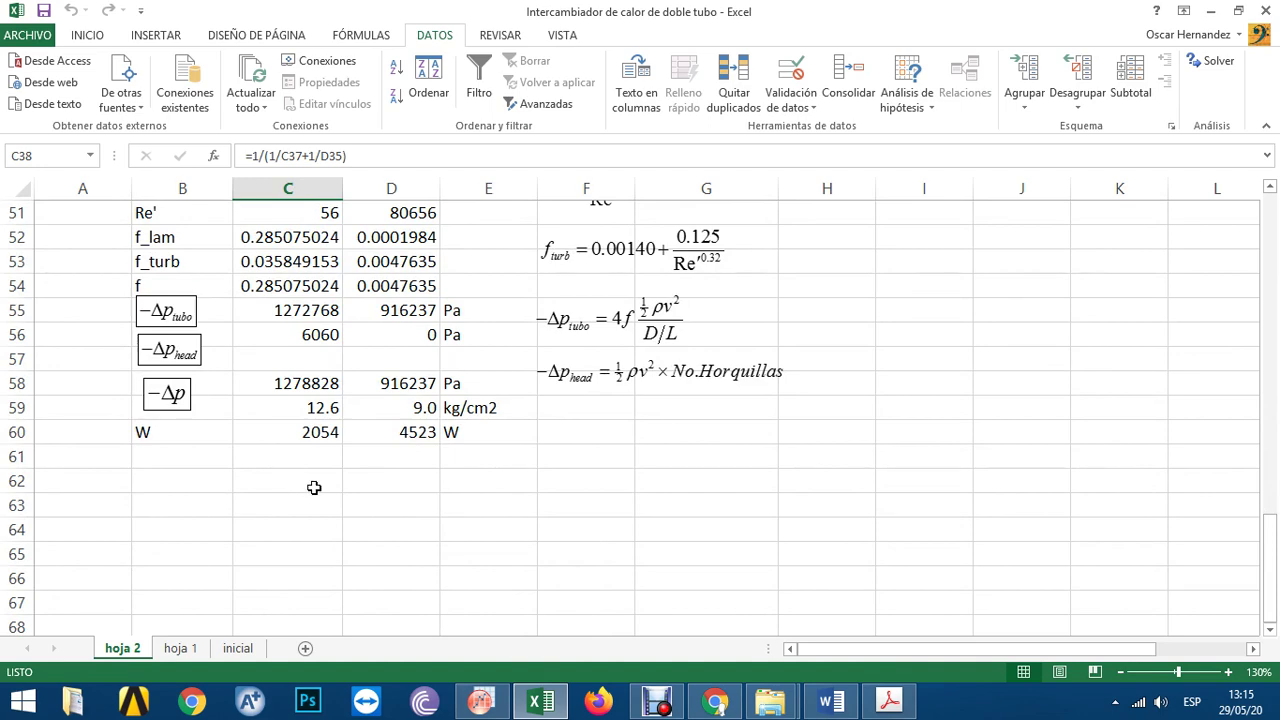
scroll(314, 487, "up", 4)
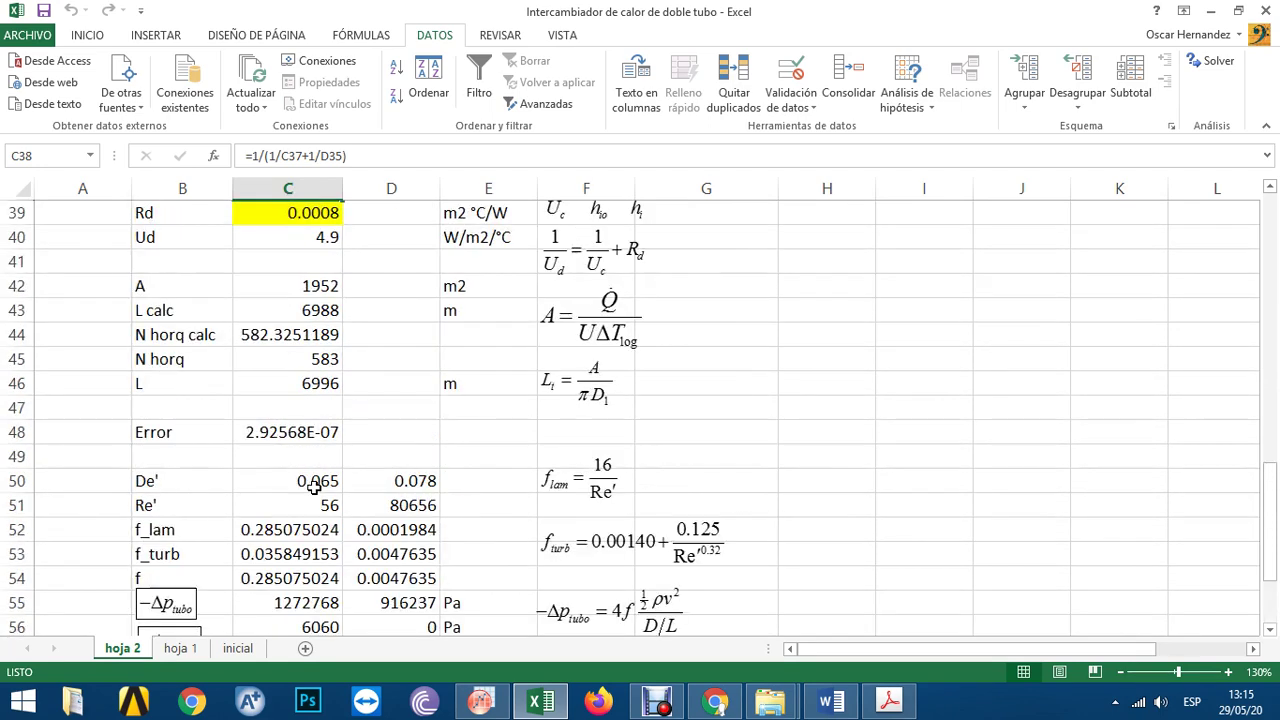
scroll(314, 487, "up", 2)
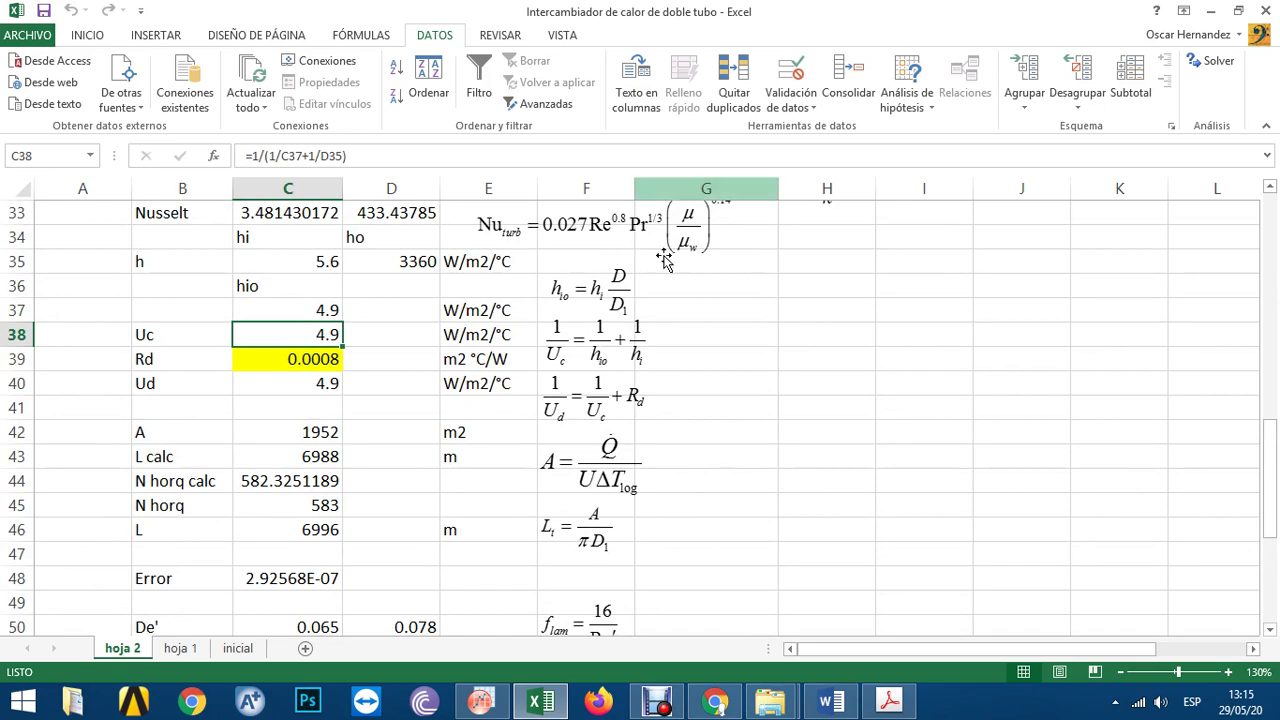
scroll(796, 371, "up", 4)
scroll(796, 371, "up", 5)
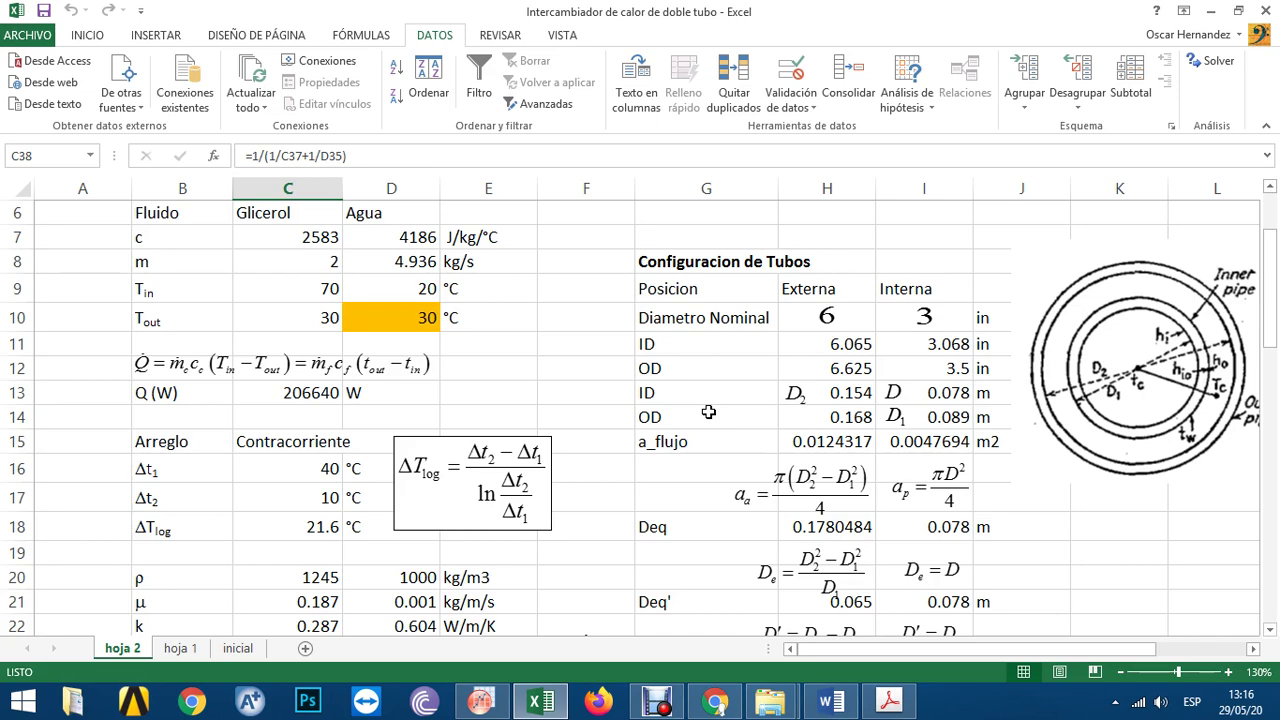
scroll(600, 427, "down", 14)
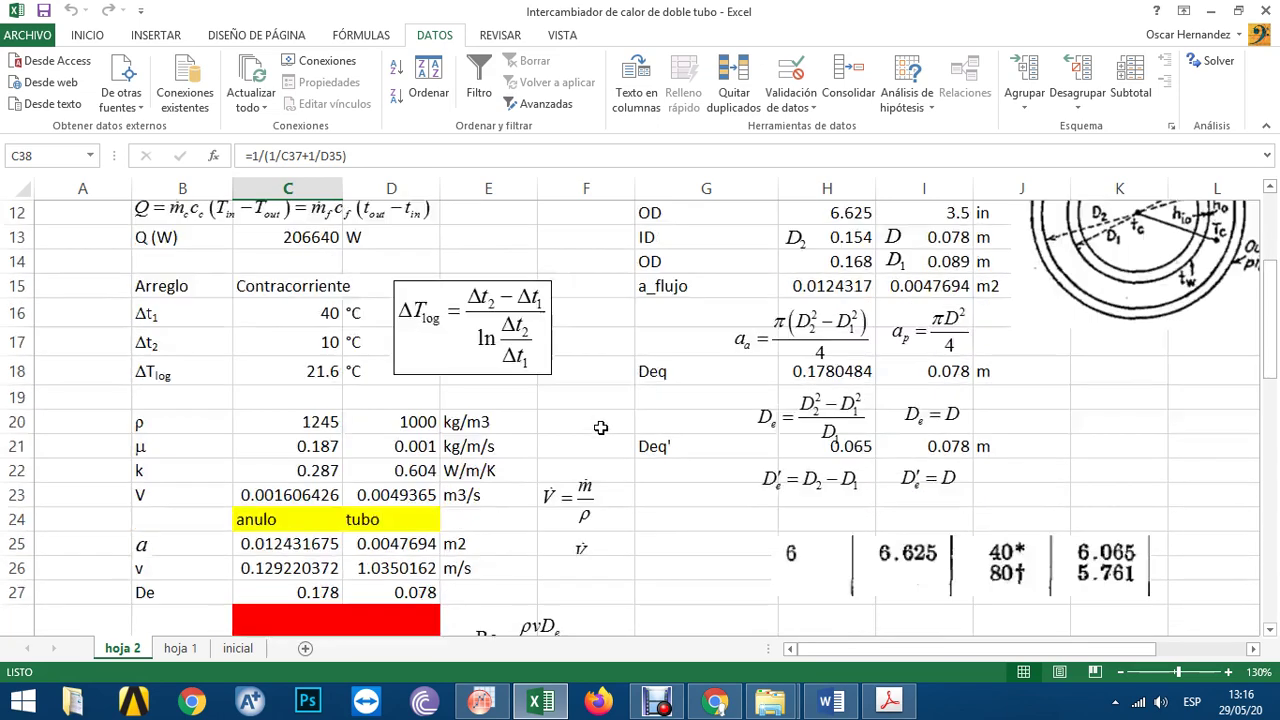
- Delete the picture of the 6-inch pipe data below the tube configuration
scroll(600, 427, "down", 1)
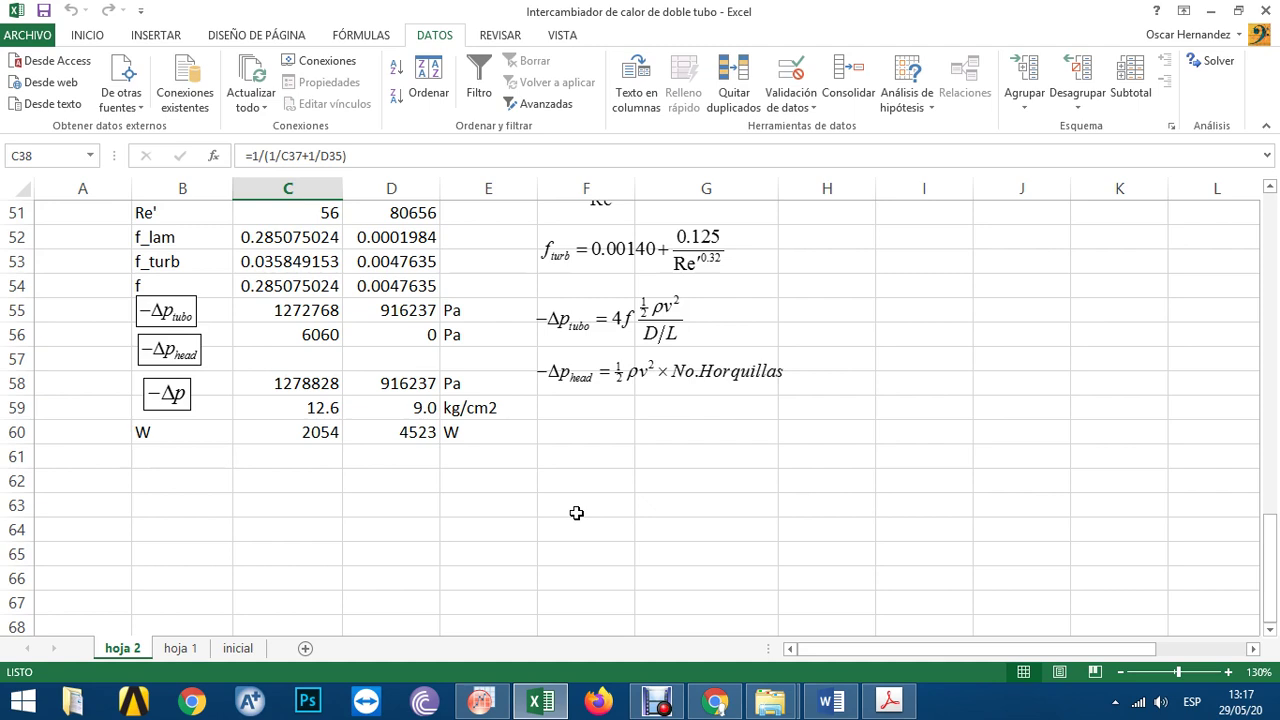
scroll(576, 513, "up", 10)
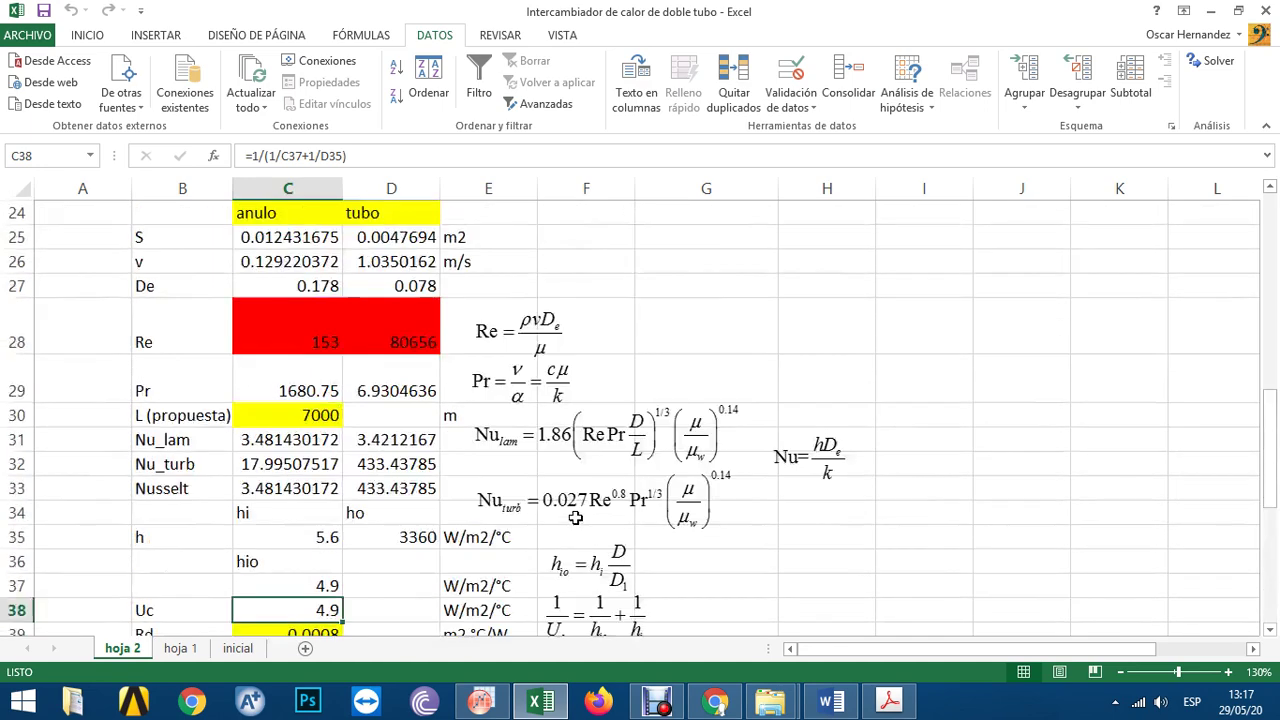
scroll(576, 513, "up", 4)
scroll(640, 540, "down", 1)
left_click(853, 572)
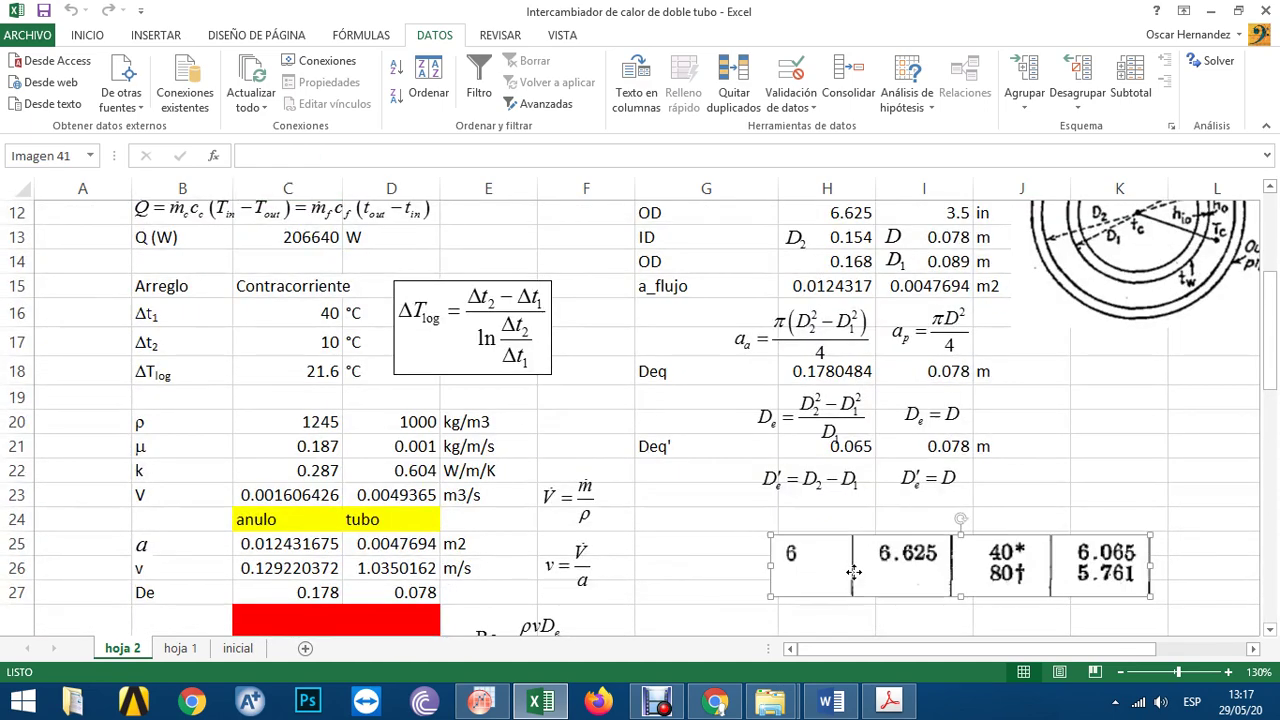
key("Delete")
scroll(825, 548, "up", 3)
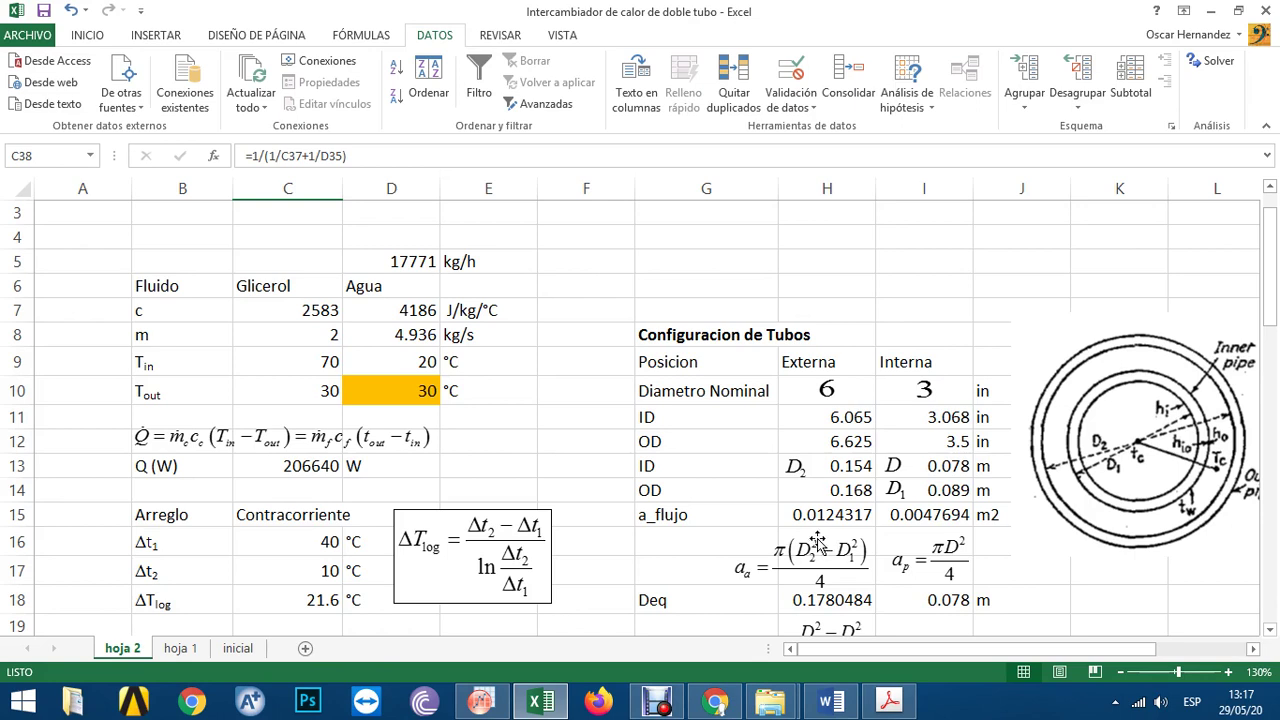
- Undo the deletion of the 6-inch pipe data picture
left_click(318, 342)
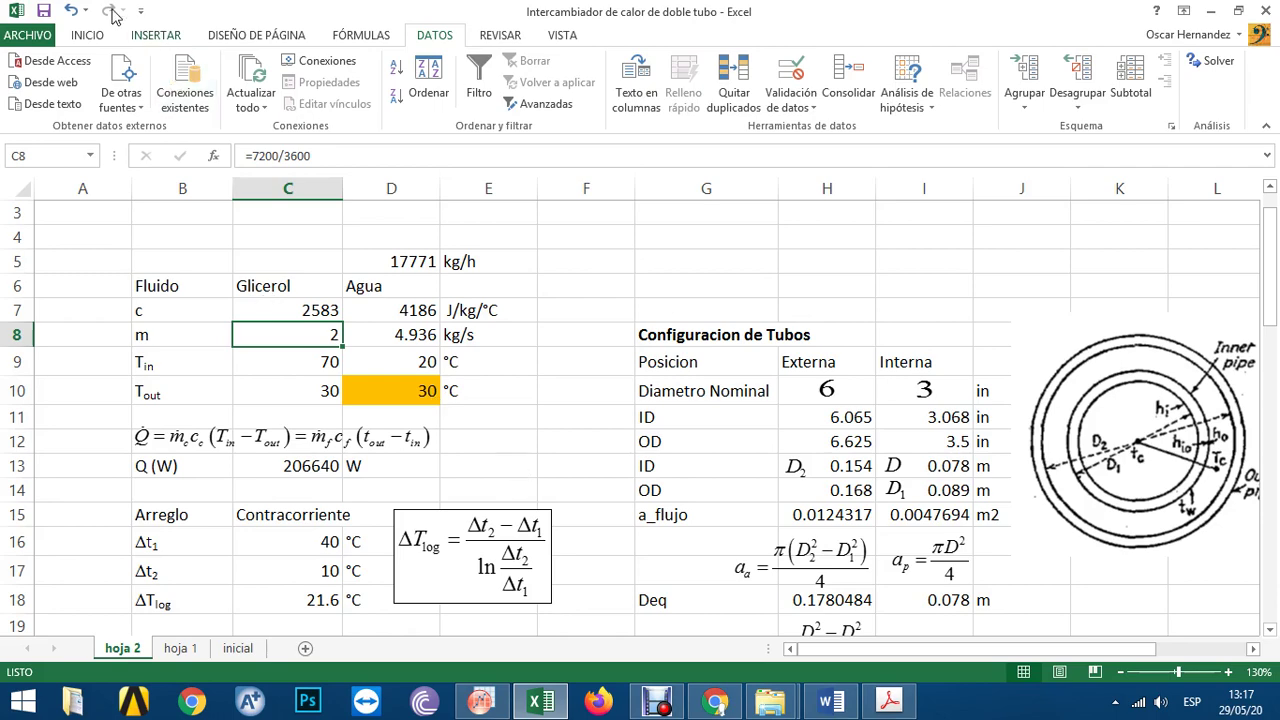
left_click(72, 10)
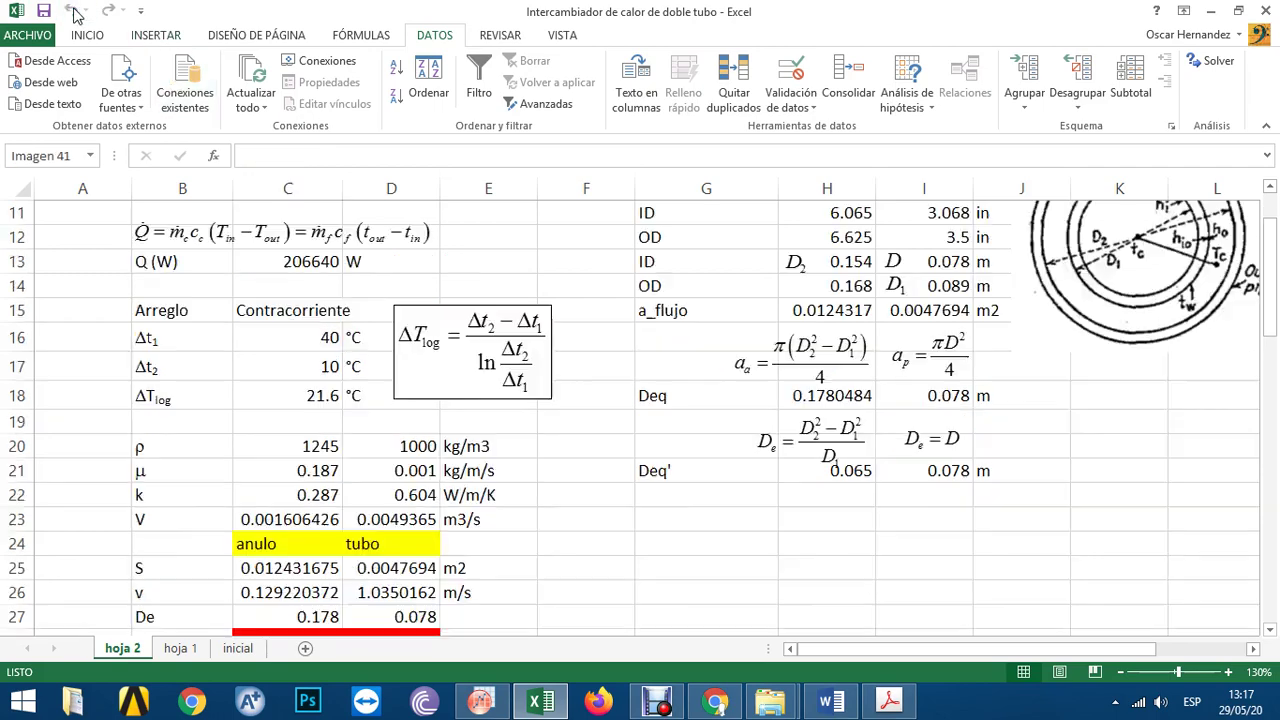
scroll(628, 307, "up", 3)
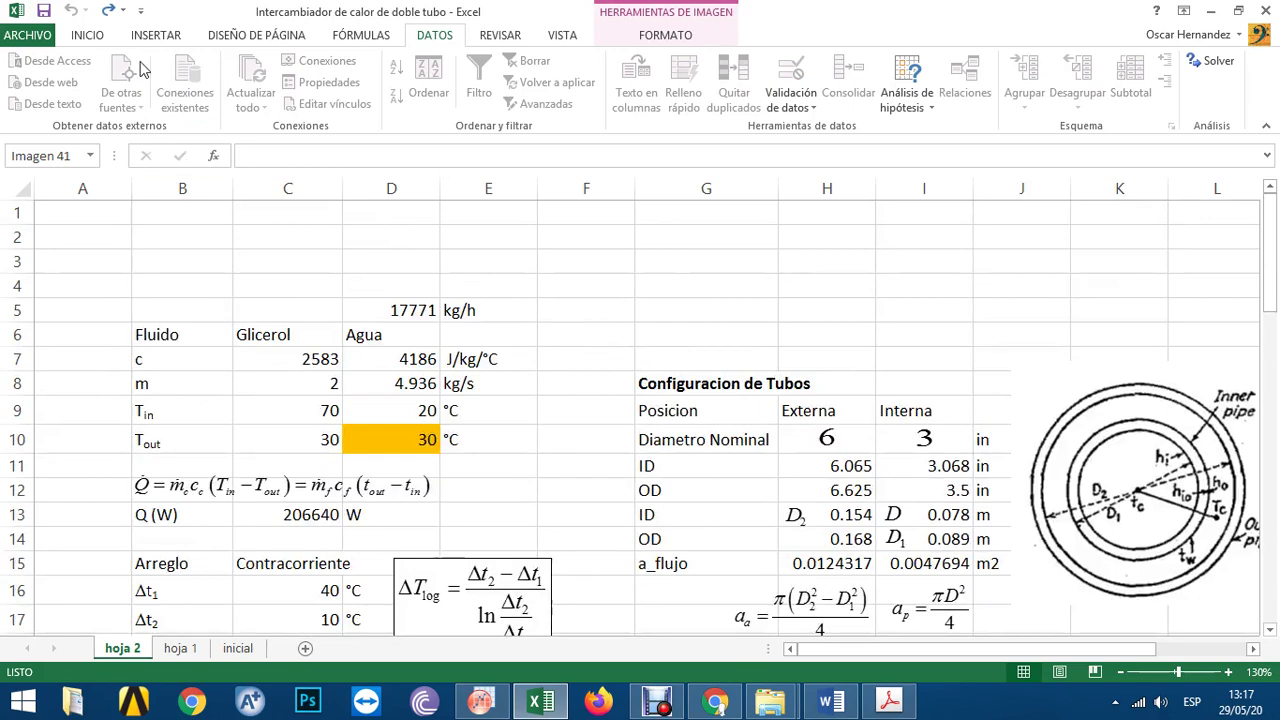
scroll(759, 448, "down", 2)
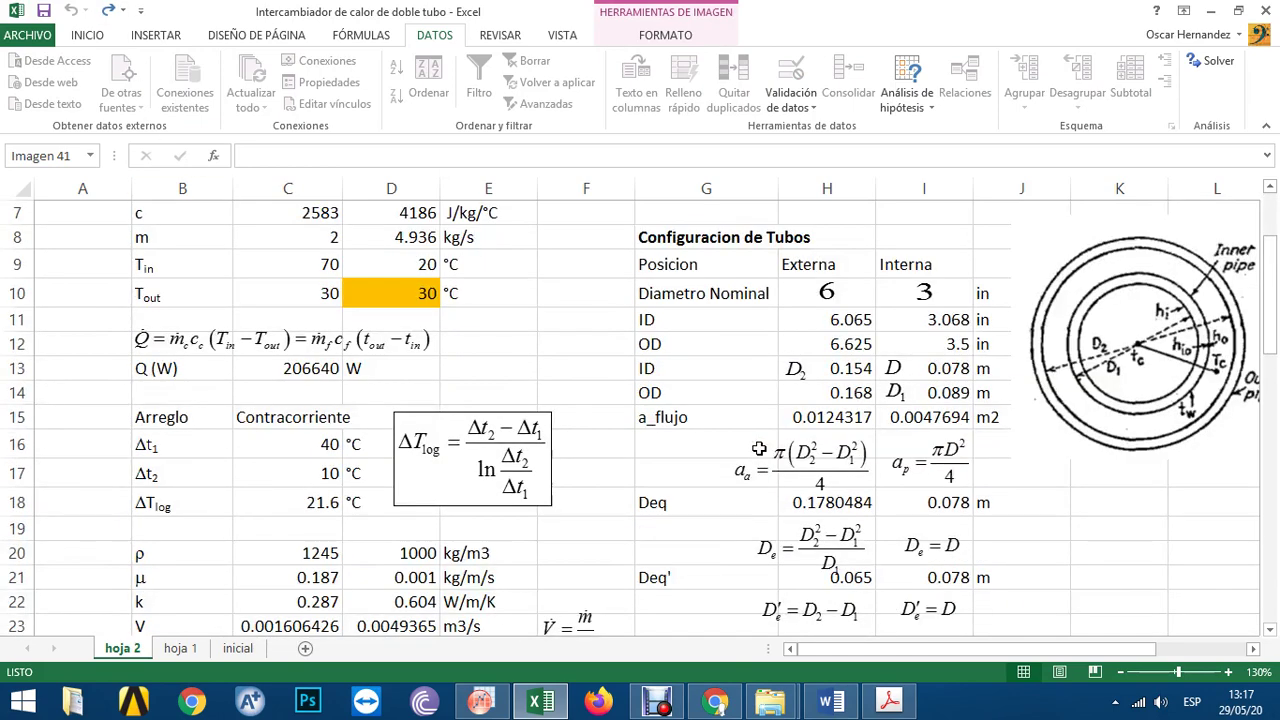
- Edit the equation object for the external pipe's nominal diameter in H10 to read 4
scroll(759, 448, "up", 2)
left_click(812, 440)
key("BackSpace")
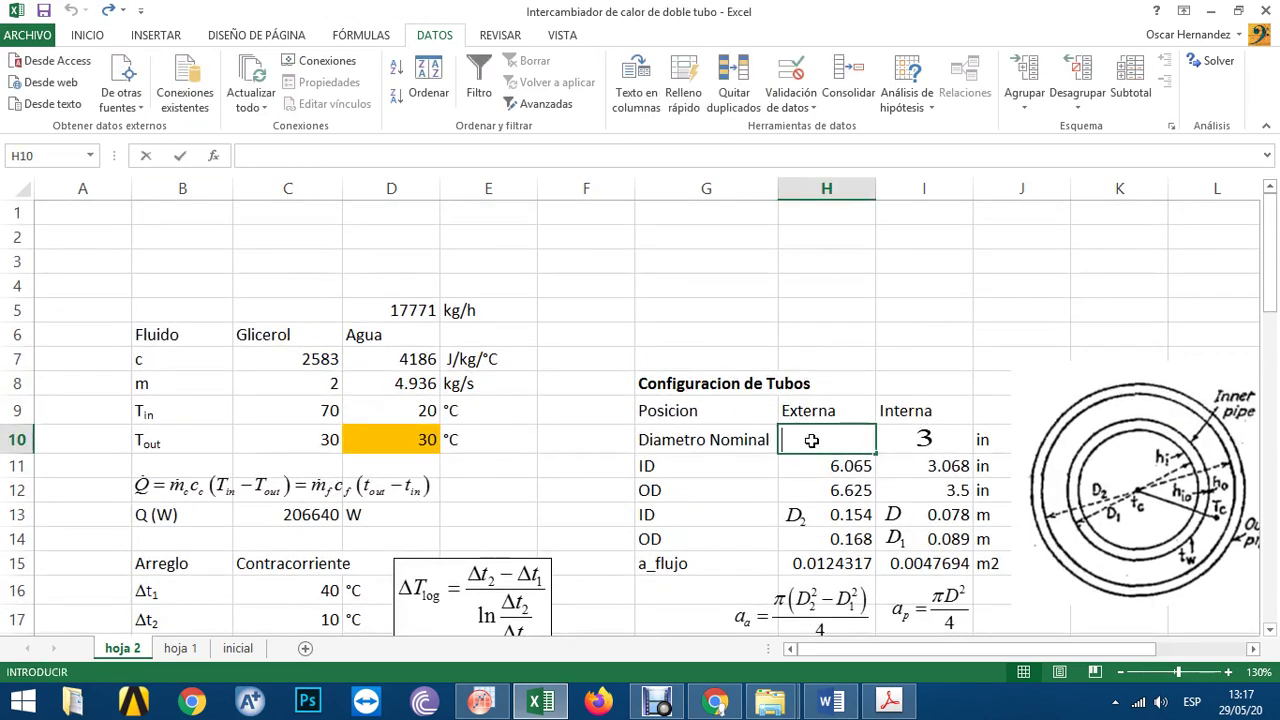
left_click(786, 468)
double_click(826, 438)
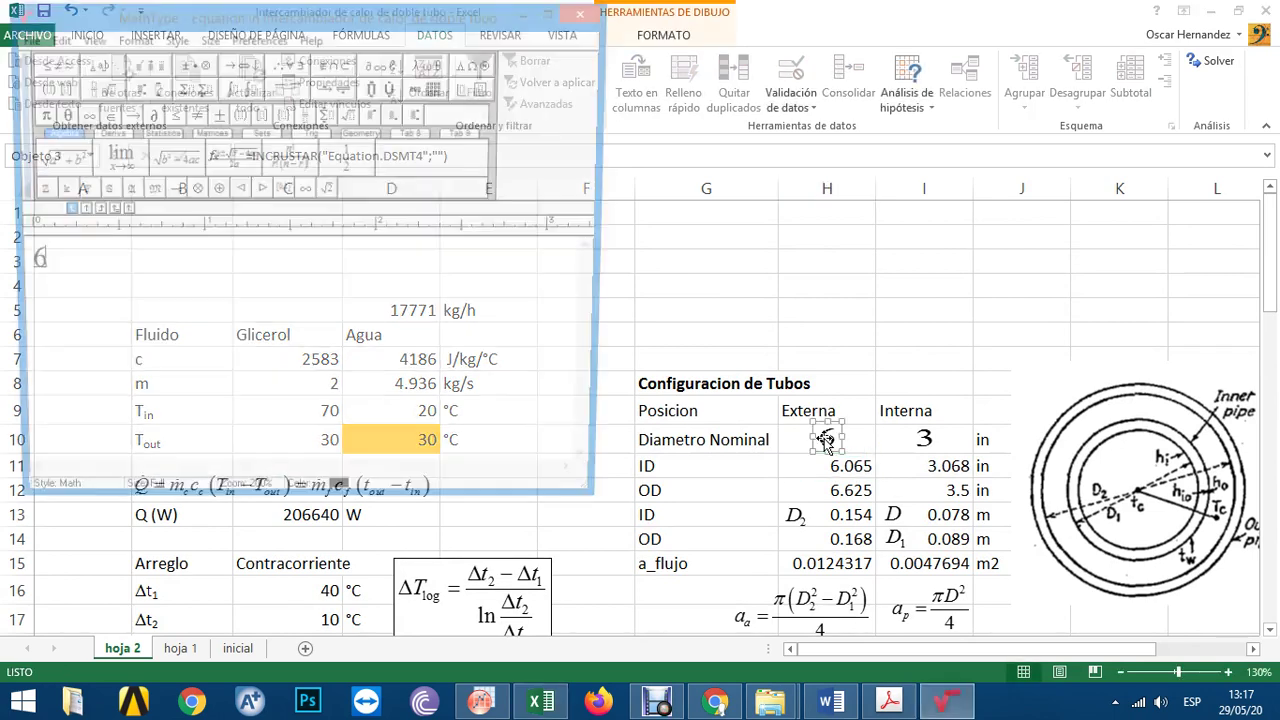
key("ctrl+a")
type("4")
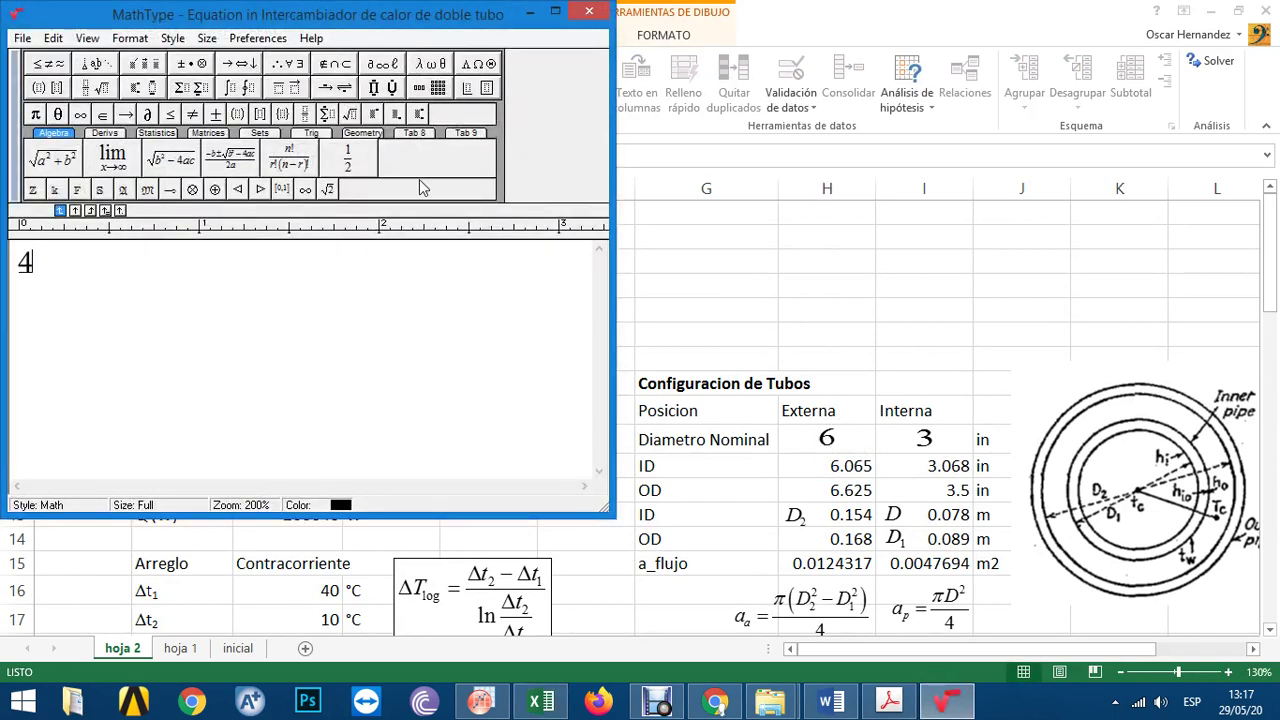
left_click(589, 12)
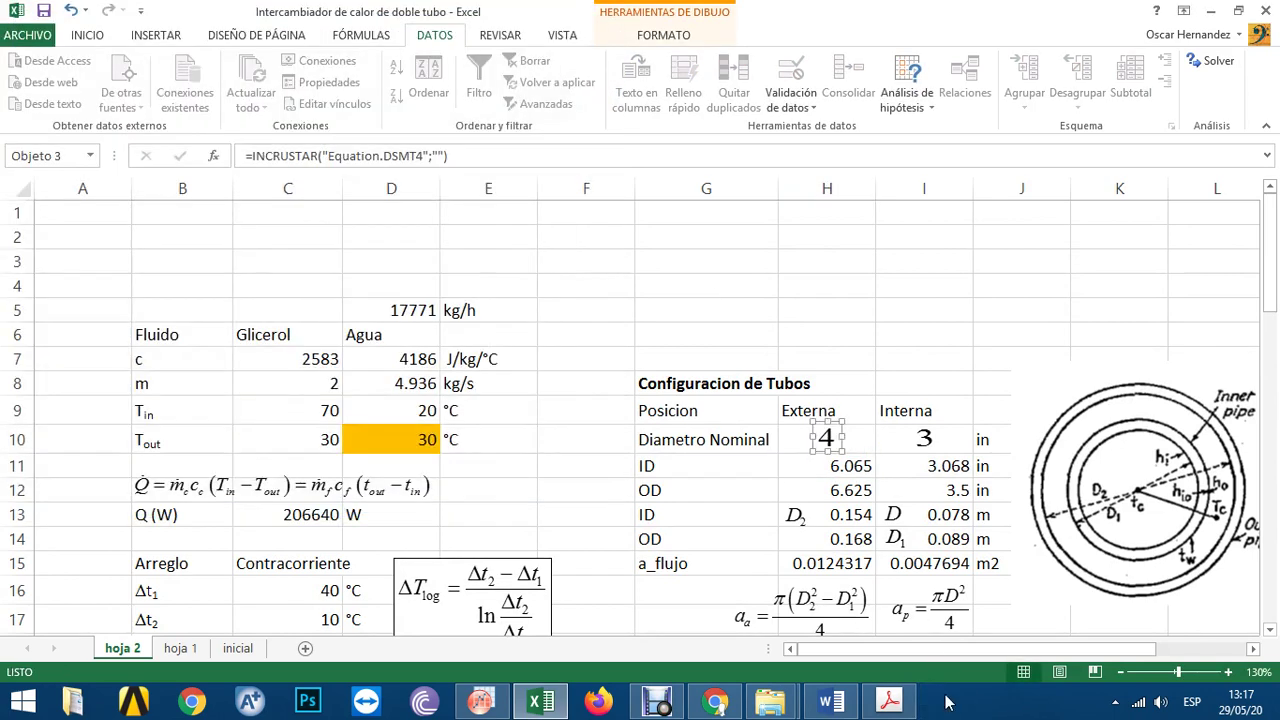
- Look up the 4-inch schedule 40 pipe in the Kern PDF, and set the external pipe's OD to 4.50 in and ID to 4.026 in
left_click(912, 708)
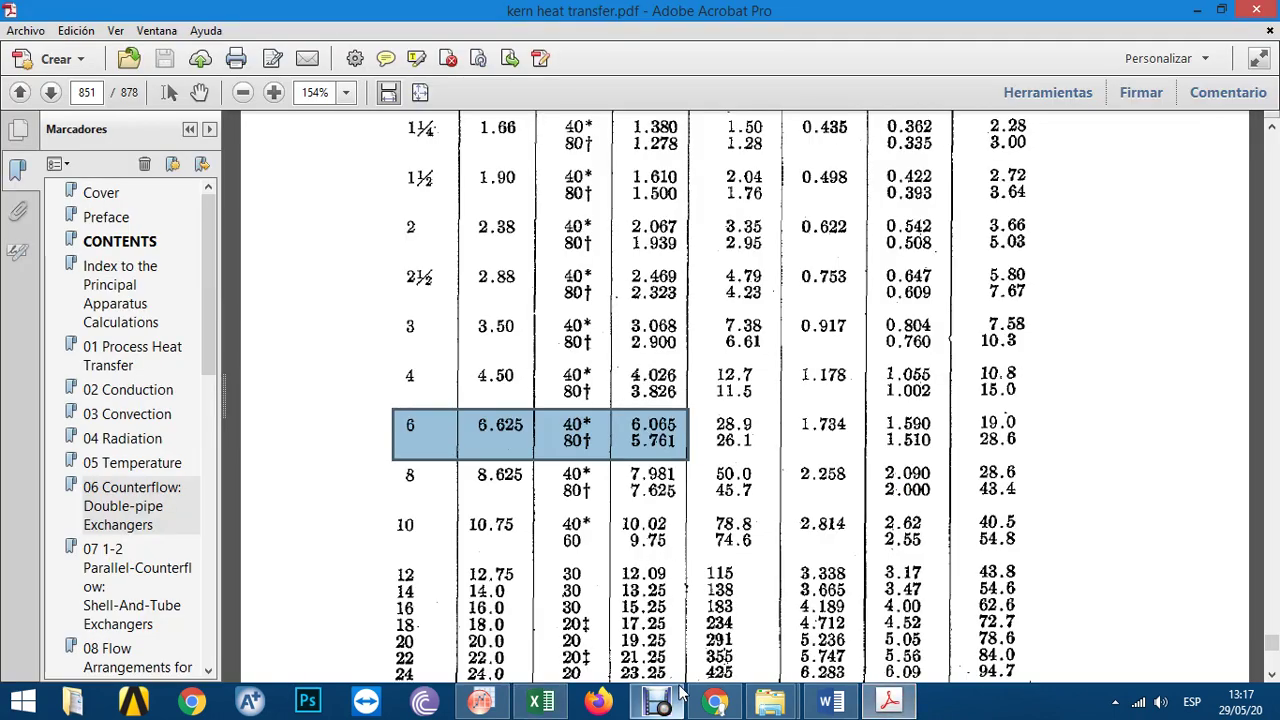
left_click(541, 702)
left_click(800, 467)
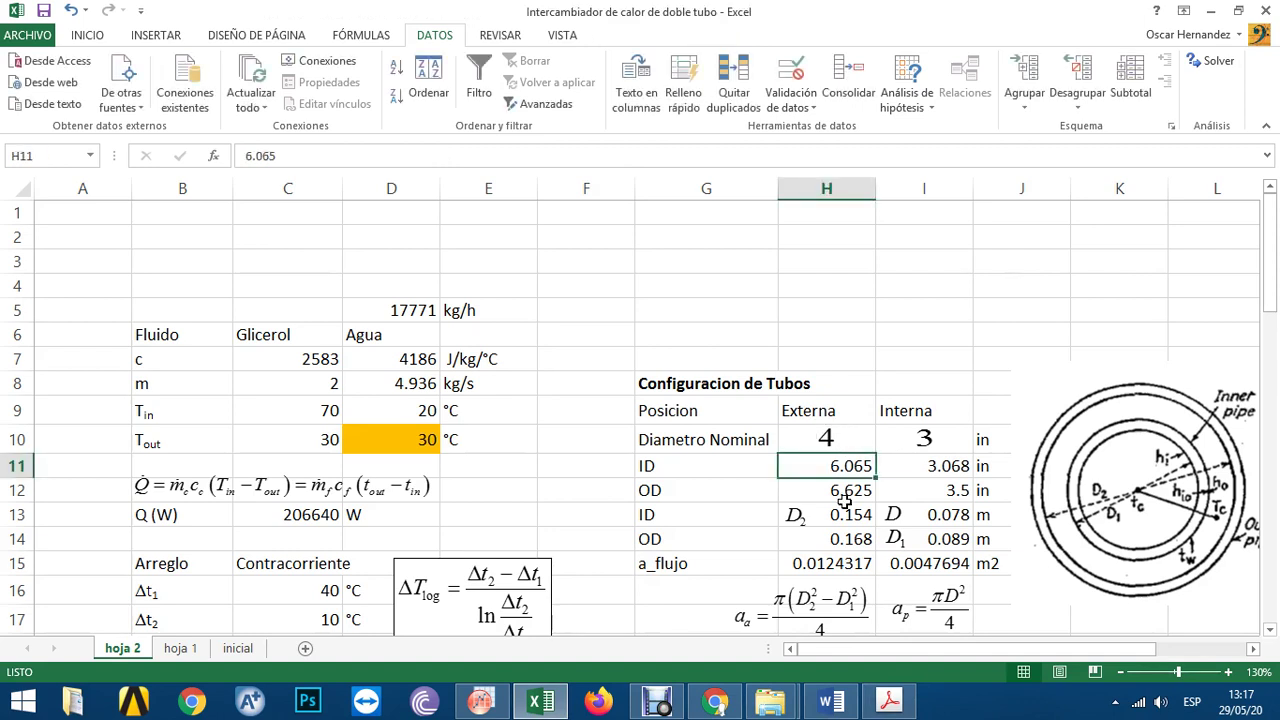
left_click(845, 499)
type("4.50")
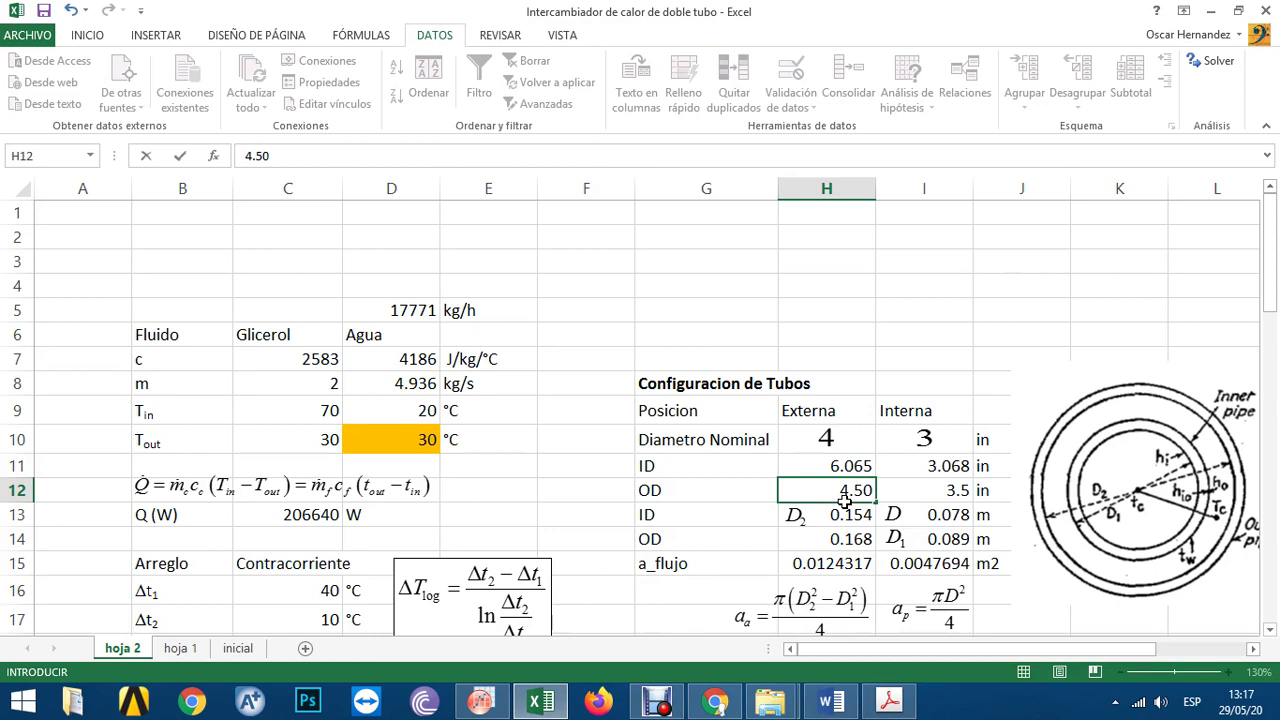
key("Return")
key("Up")
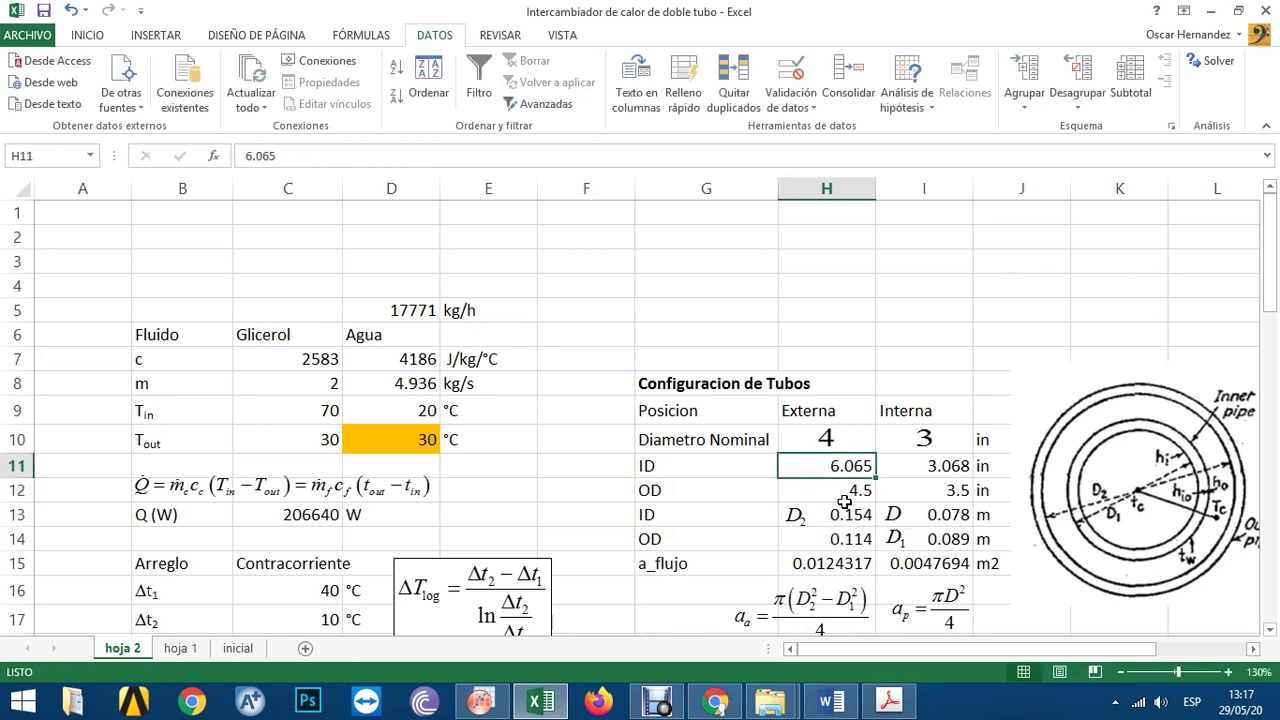
type("4.0")
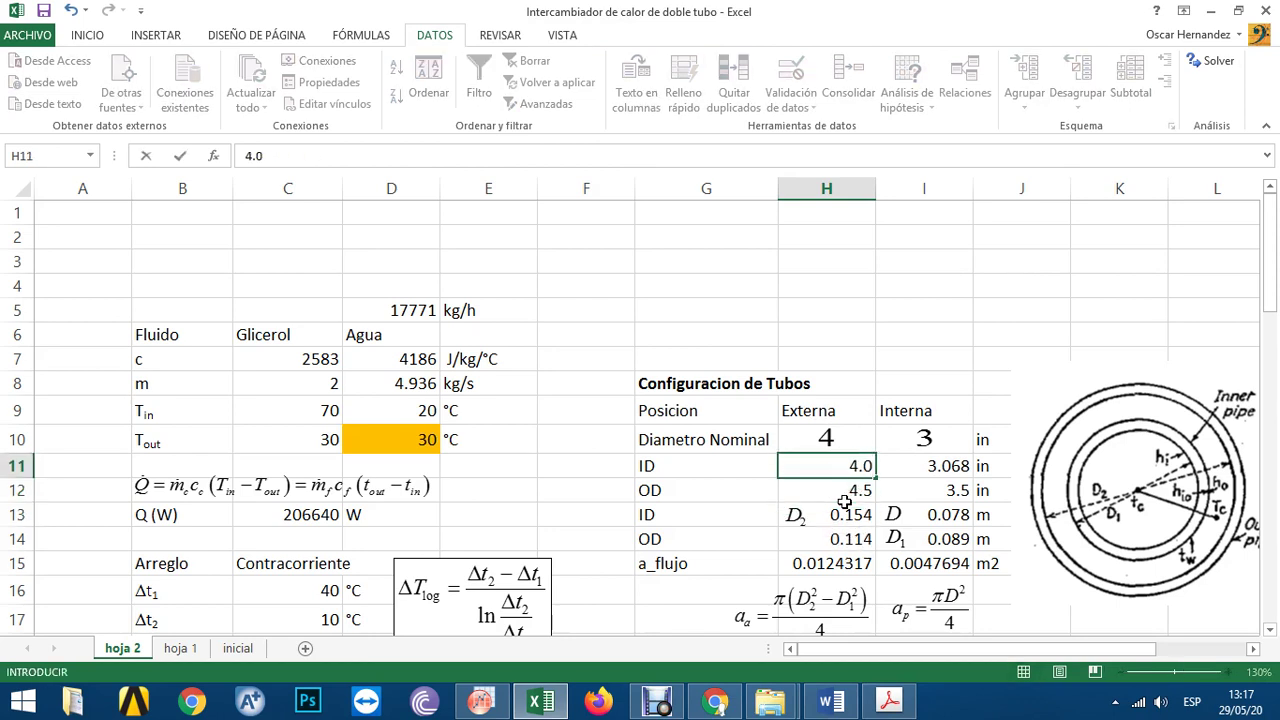
type("26")
key("Return")
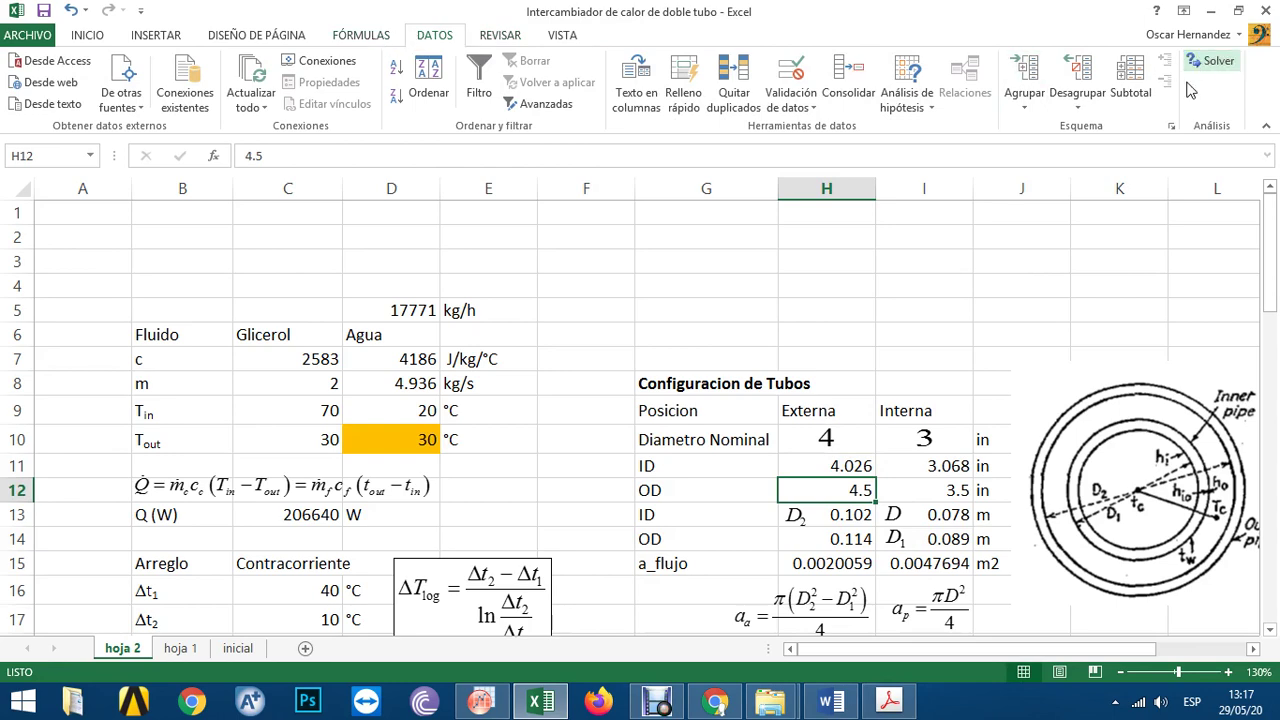
- Try to bring the Error in C48 to 0 with Solver by changing C30 for the 4-inch external pipe
left_click(1210, 61)
left_click(730, 534)
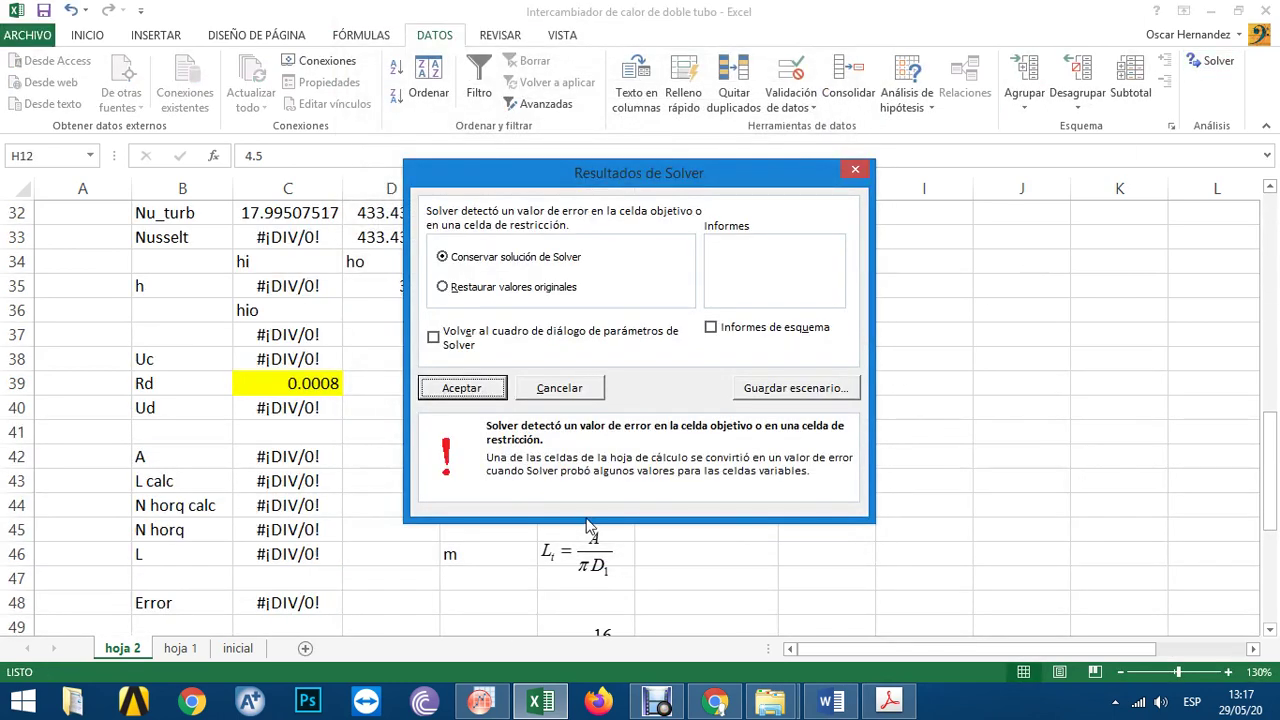
left_click(485, 388)
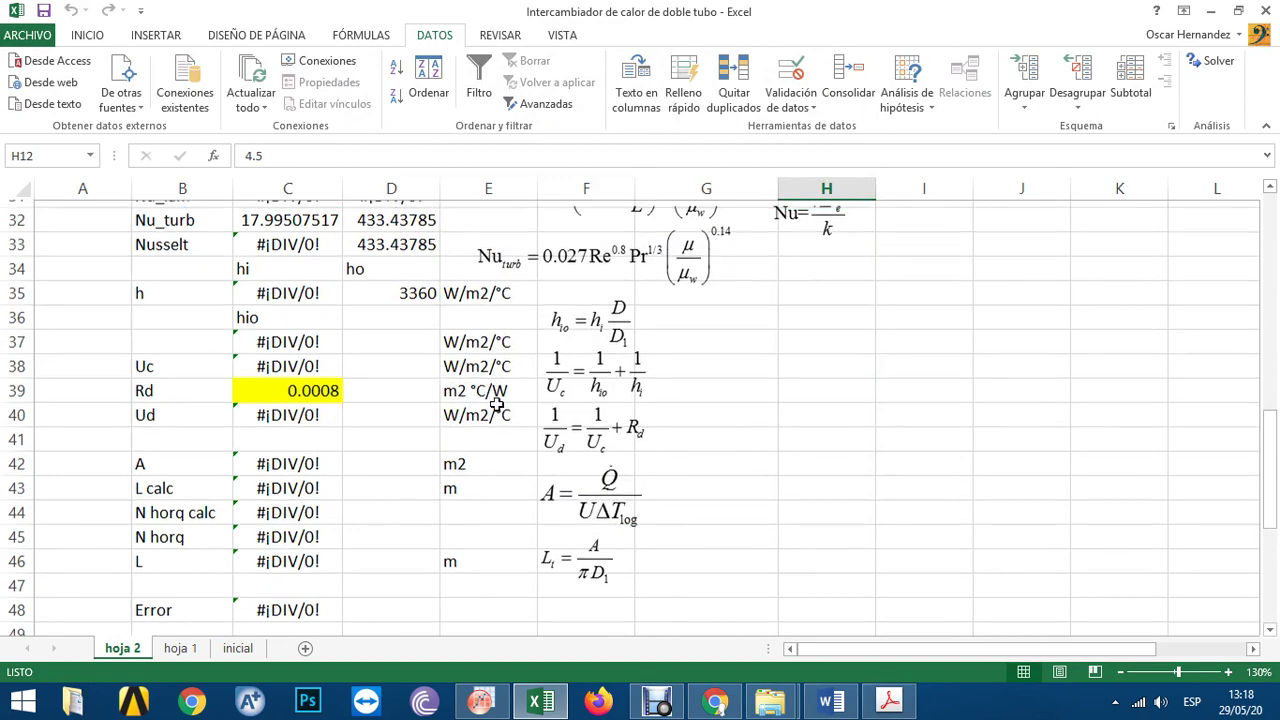
- Set the proposed length in C30 to 1000 m as a new starting value
scroll(497, 403, "up", 3)
left_click(330, 440)
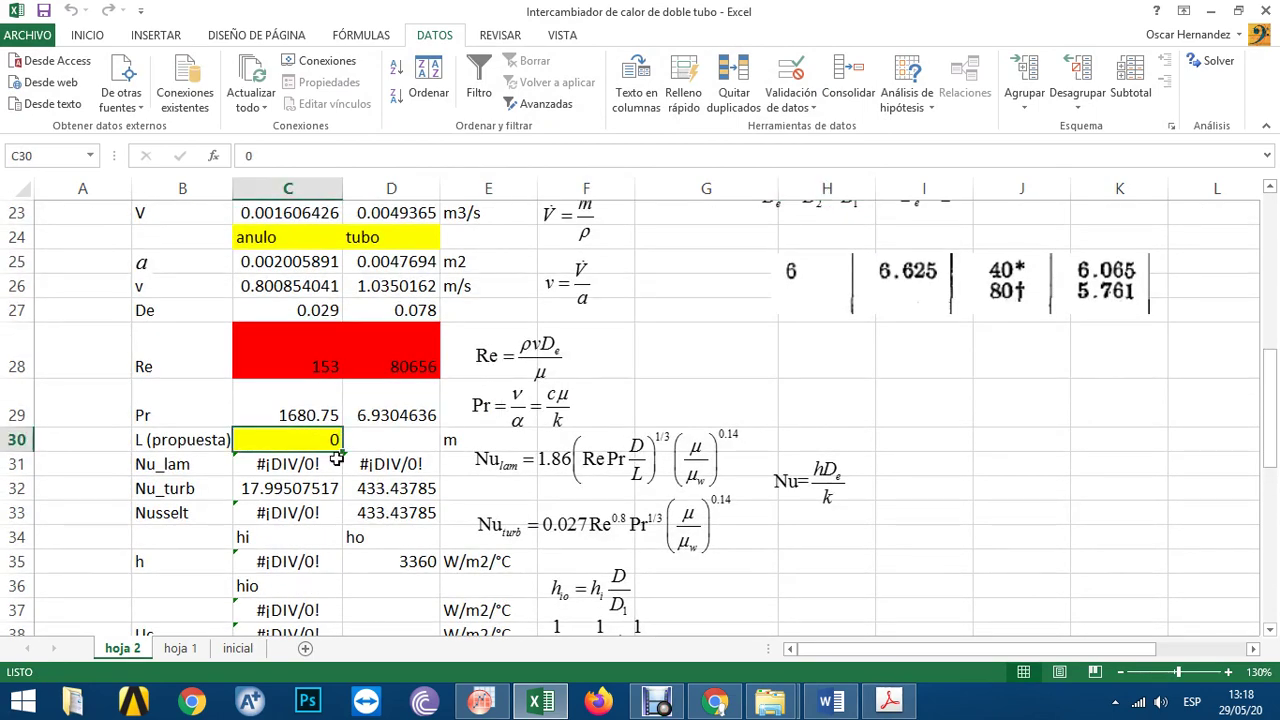
scroll(337, 456, "up", 2)
scroll(360, 475, "up", 3)
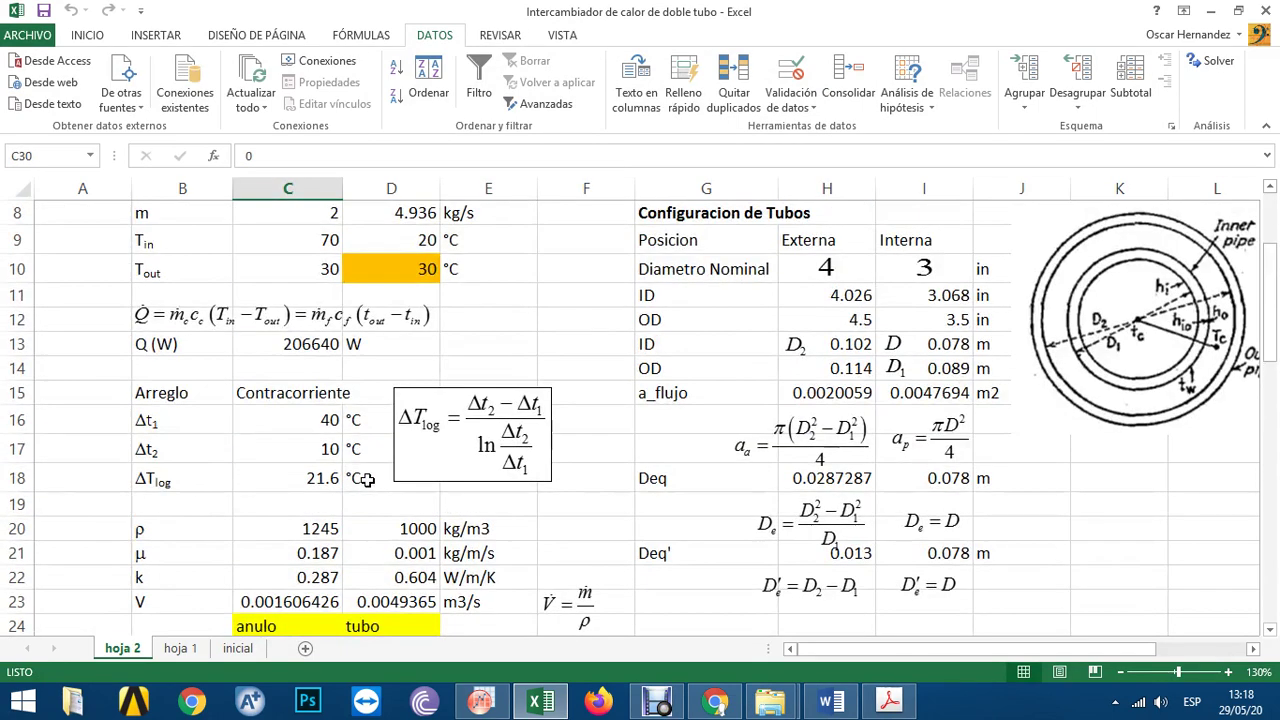
scroll(368, 480, "down", 4)
type("1000")
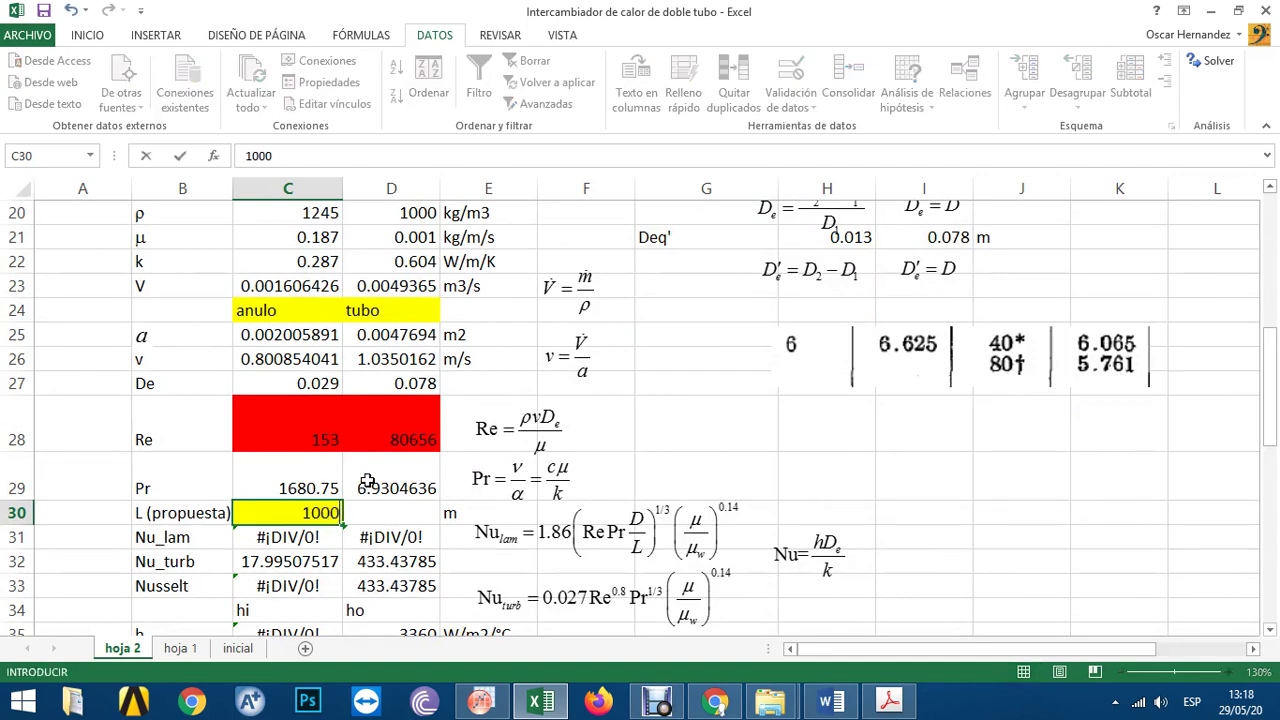
key("Return")
scroll(375, 481, "down", 4)
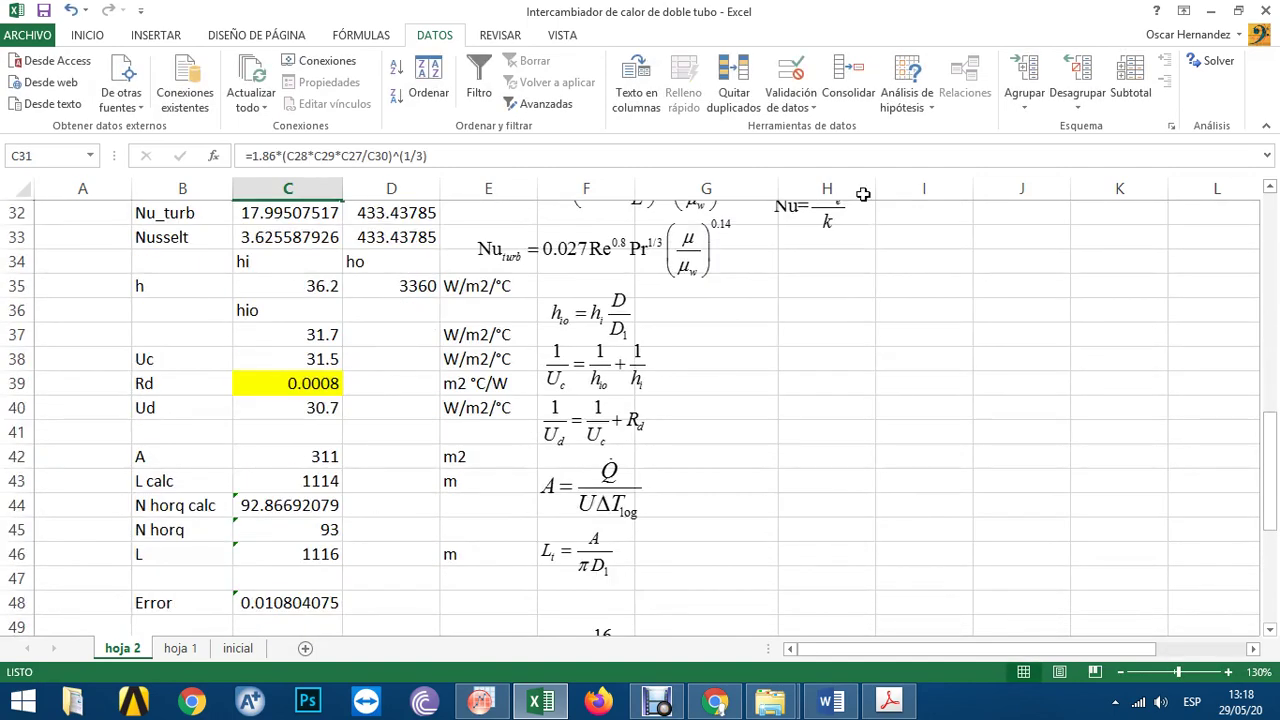
- Rerun Solver to set the Error in C48 to 0 by changing C30, and keep the solution
left_click(1198, 72)
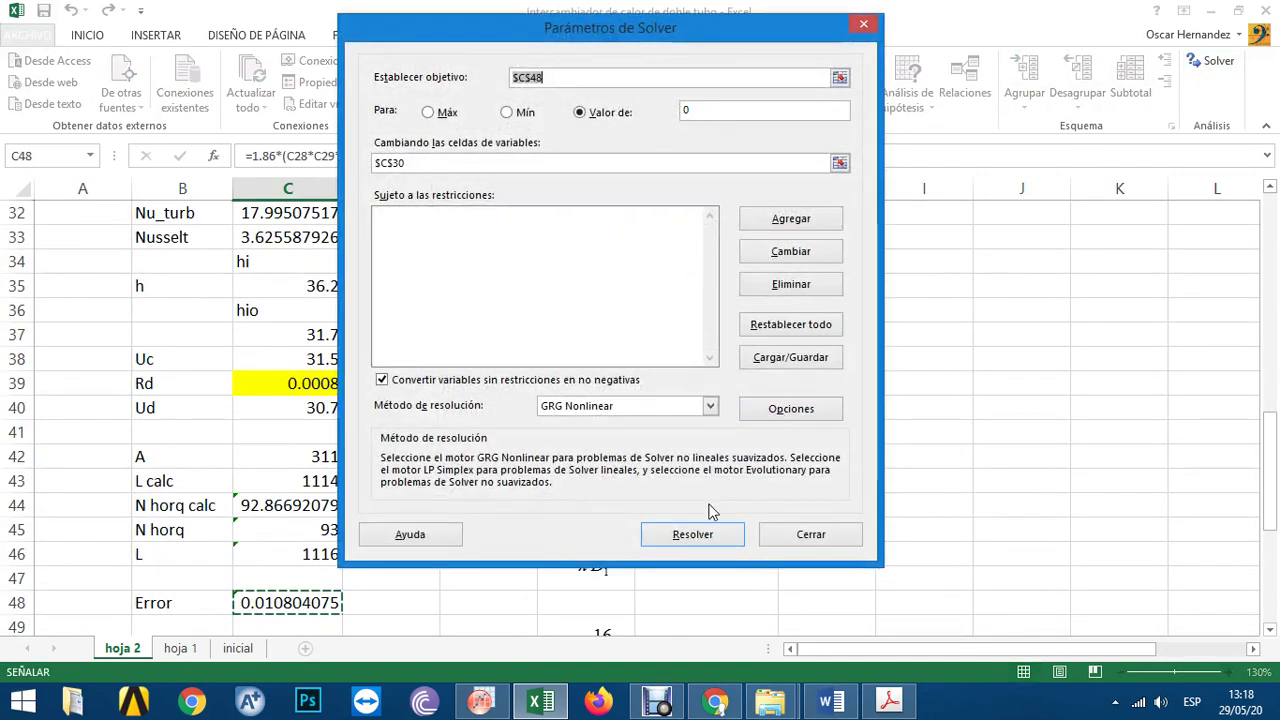
left_click(709, 532)
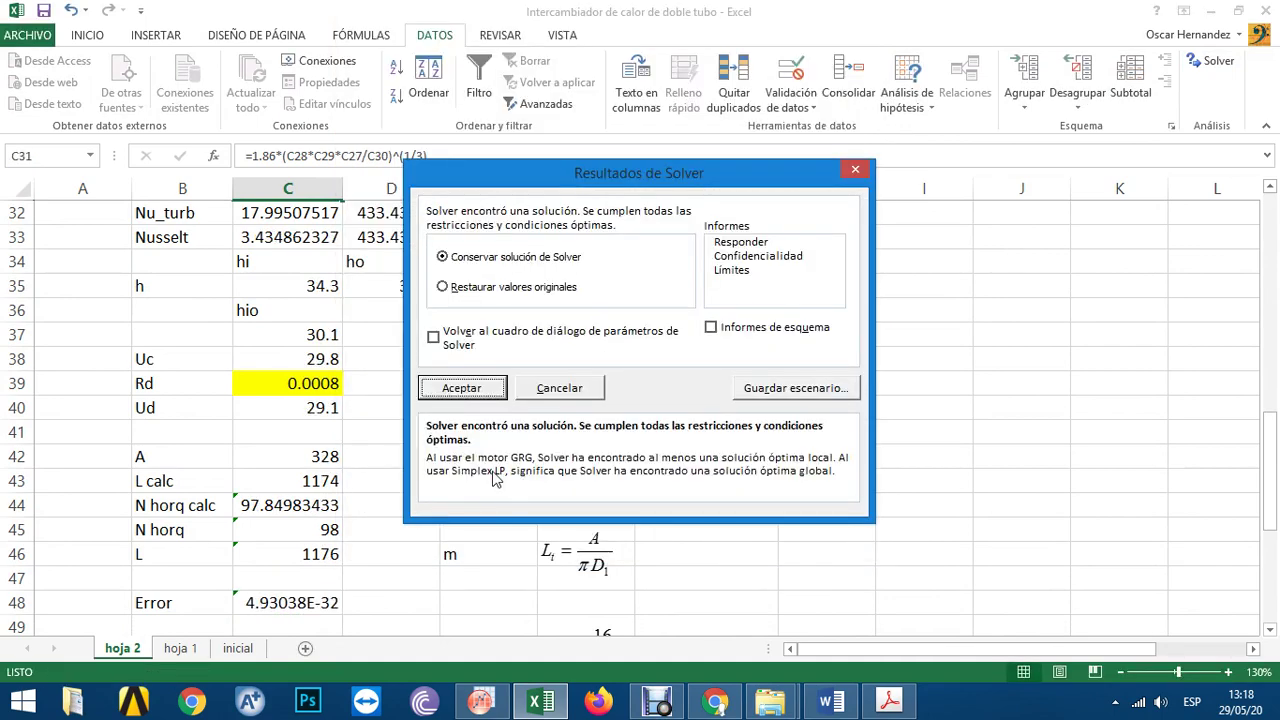
left_click(475, 385)
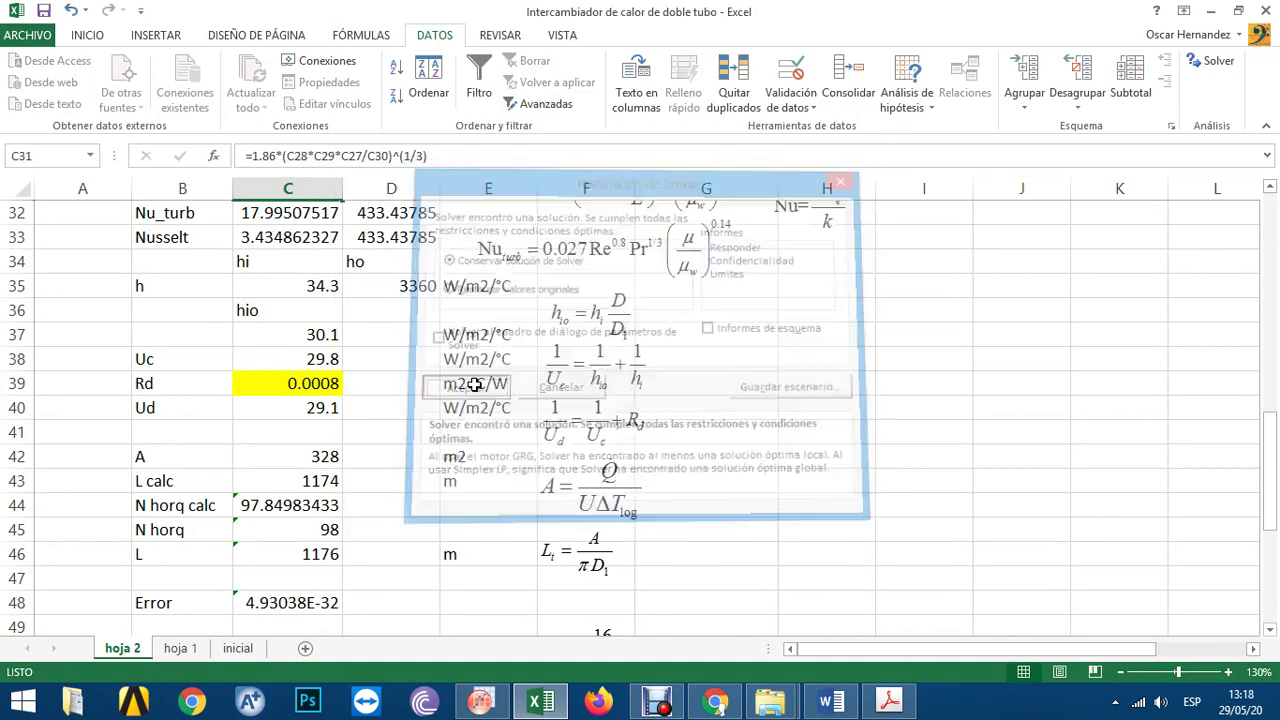
- Review the 4-inch external pipe results: hairpin count, total length, area, Uc, pressure drops, power in C60 and the tube configuration
left_click(330, 530)
scroll(410, 560, "down", 1)
scroll(410, 560, "down", 1)
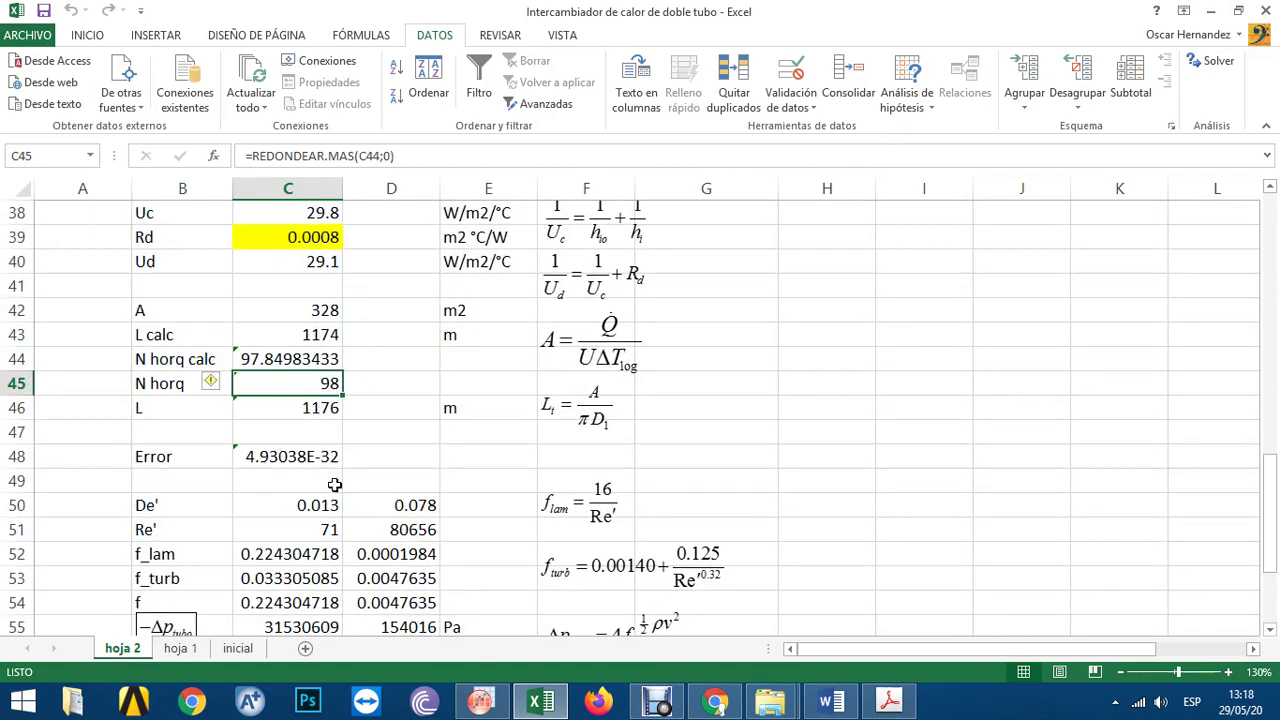
scroll(335, 507, "down", 2)
scroll(335, 507, "down", 1)
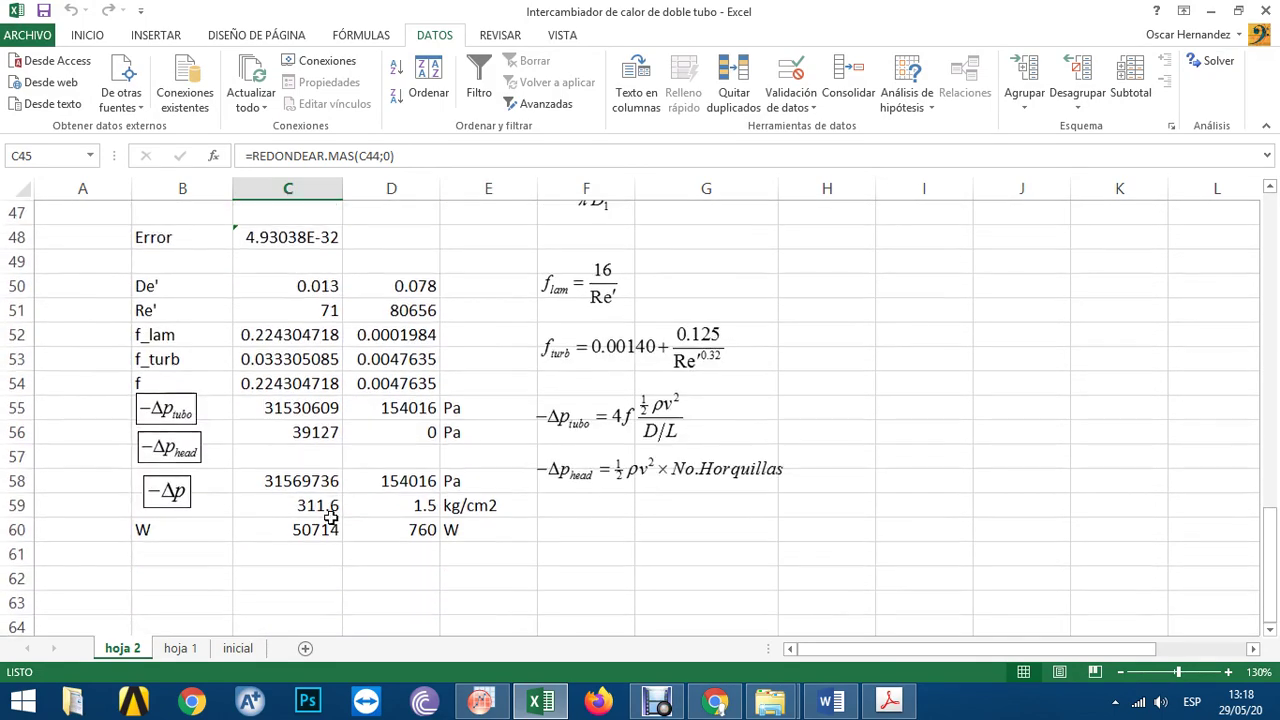
left_click(328, 532)
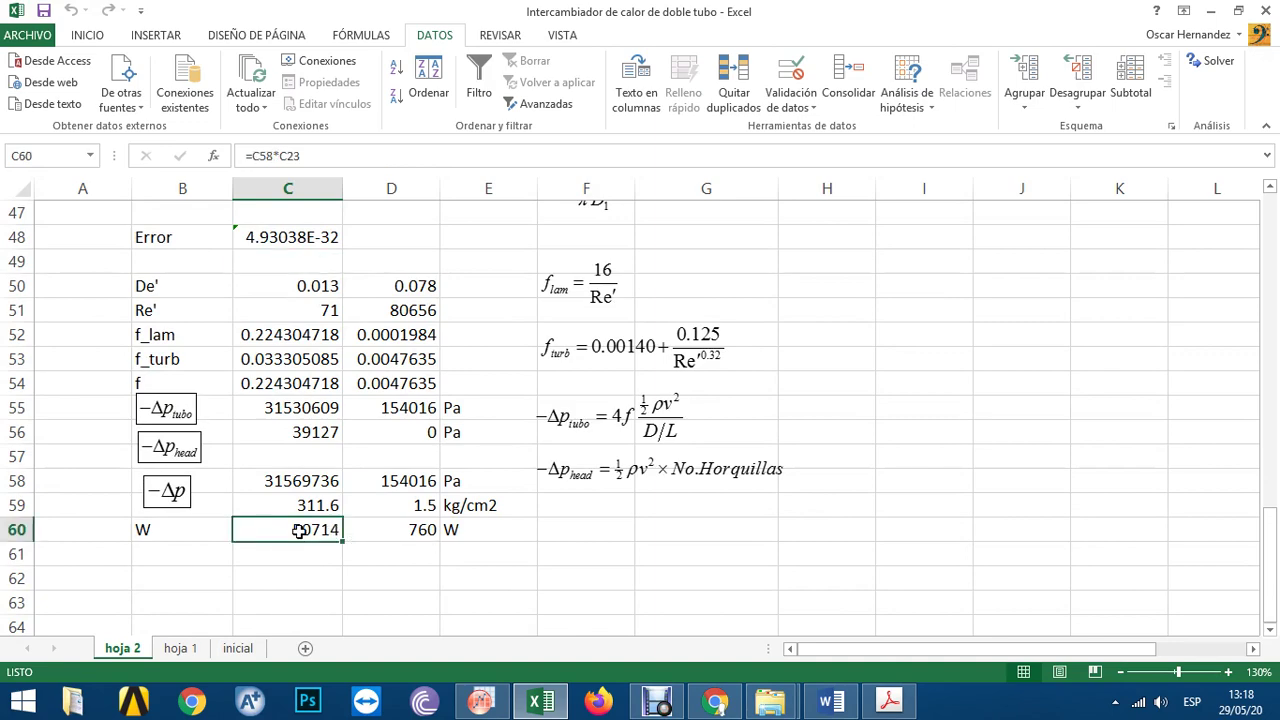
scroll(285, 535, "up", 2)
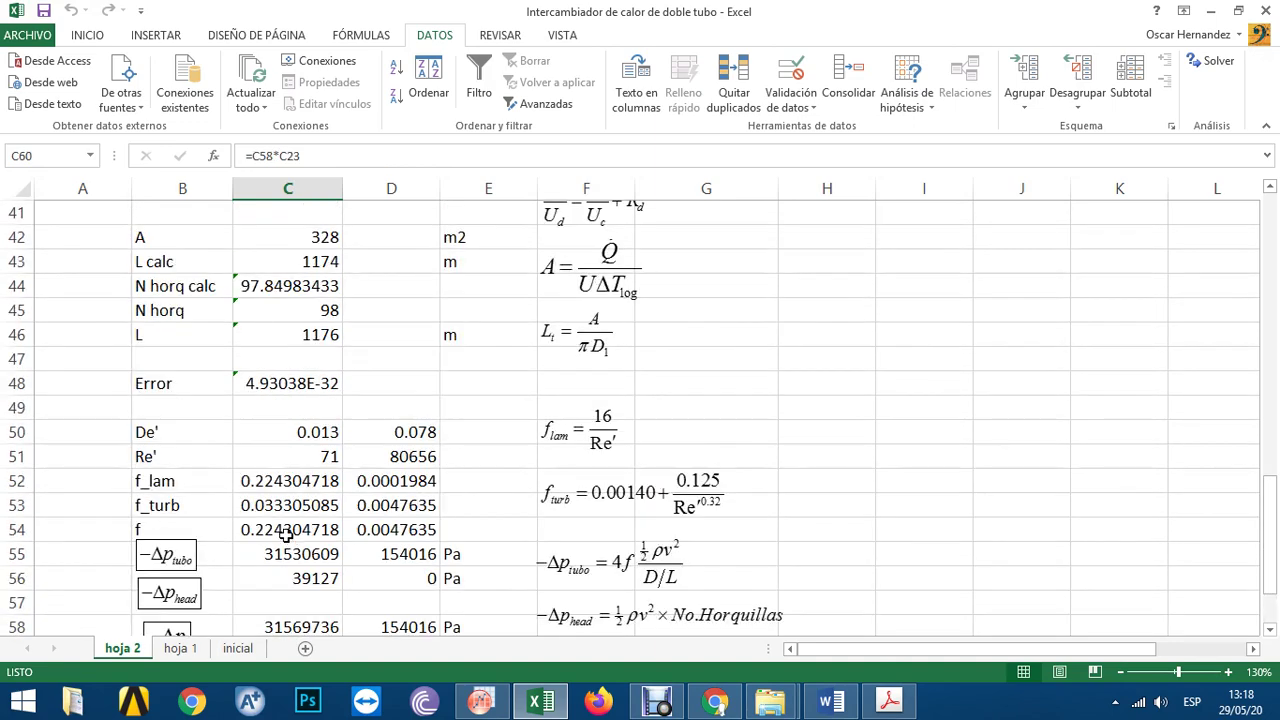
scroll(279, 548, "down", 2)
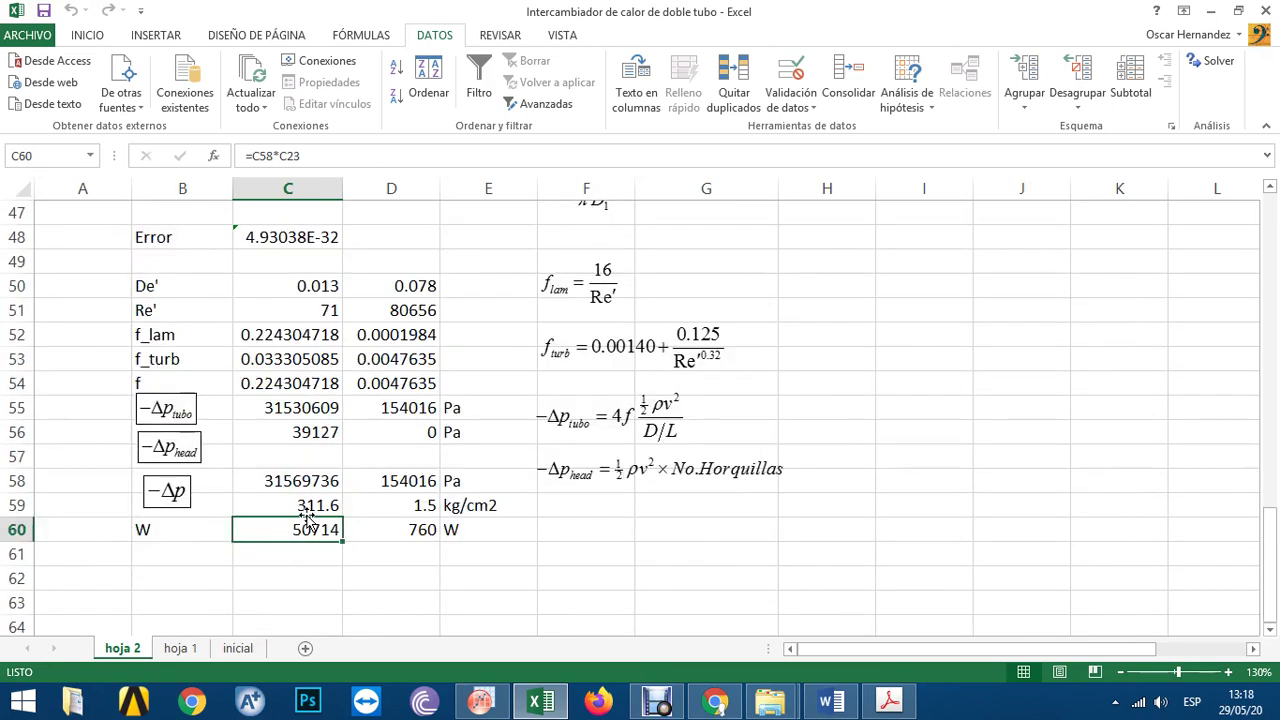
scroll(313, 516, "up", 1)
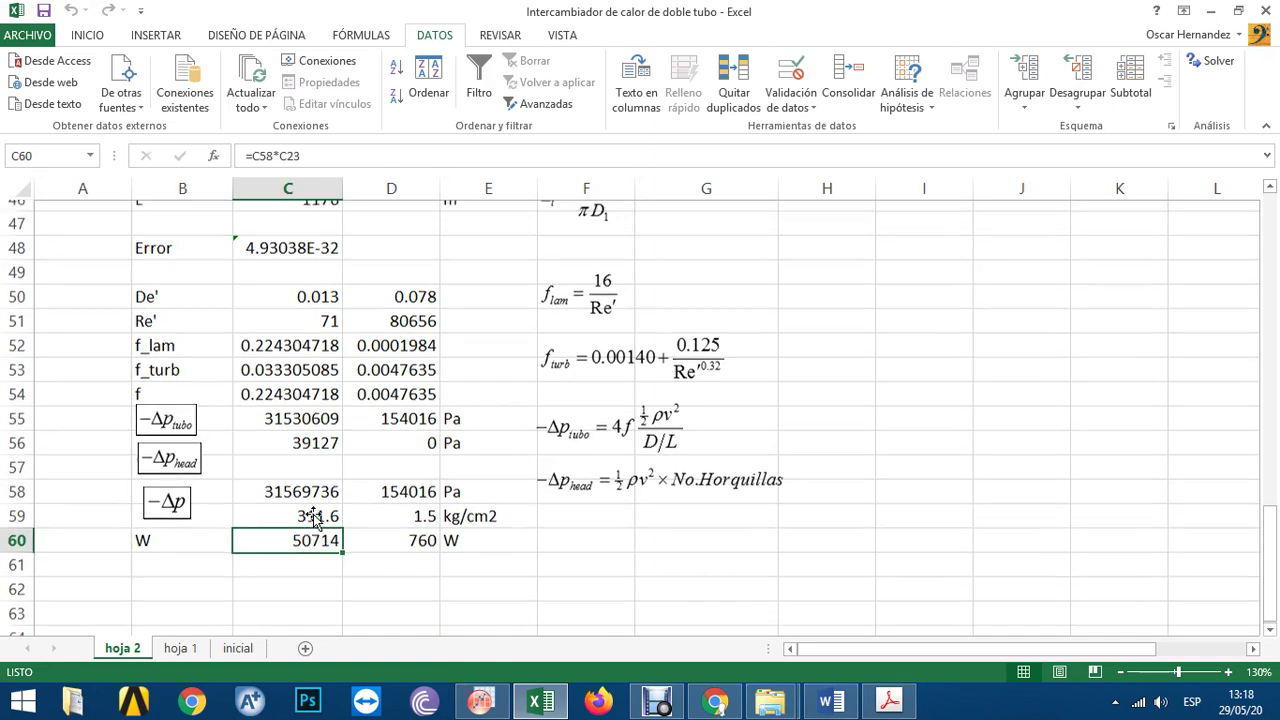
scroll(313, 516, "up", 5)
scroll(261, 508, "up", 1)
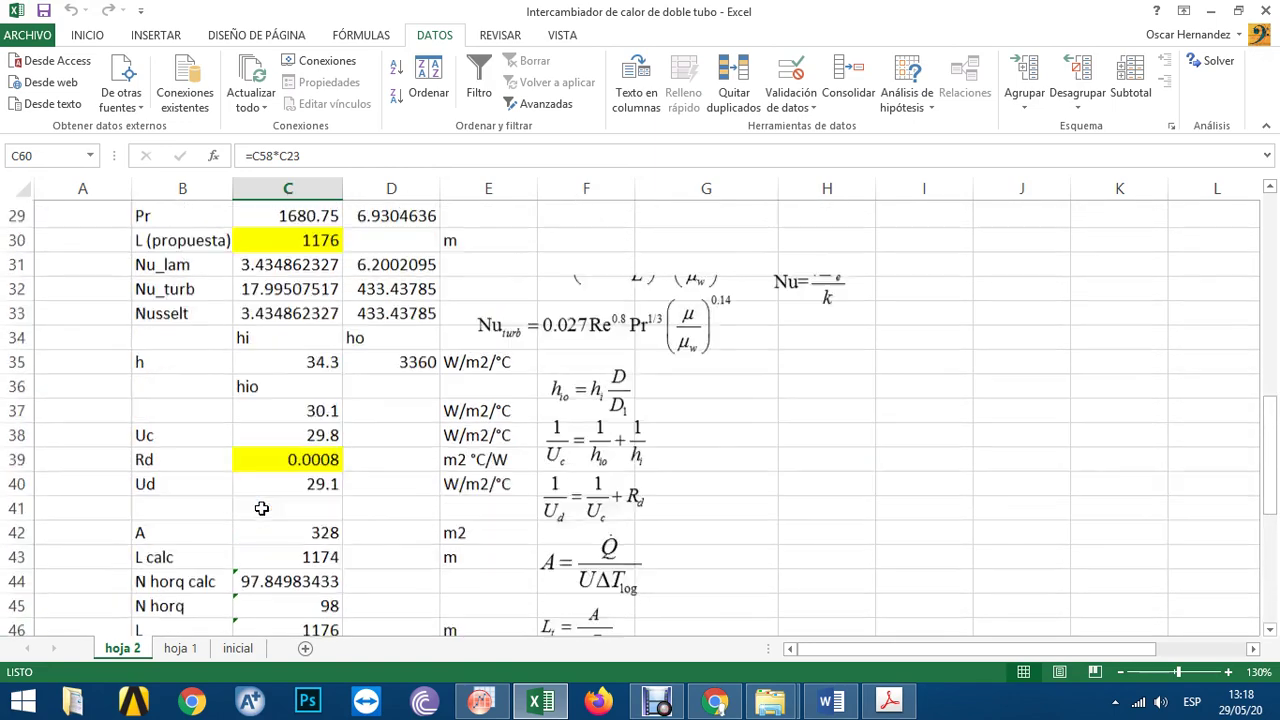
scroll(261, 508, "up", 9)
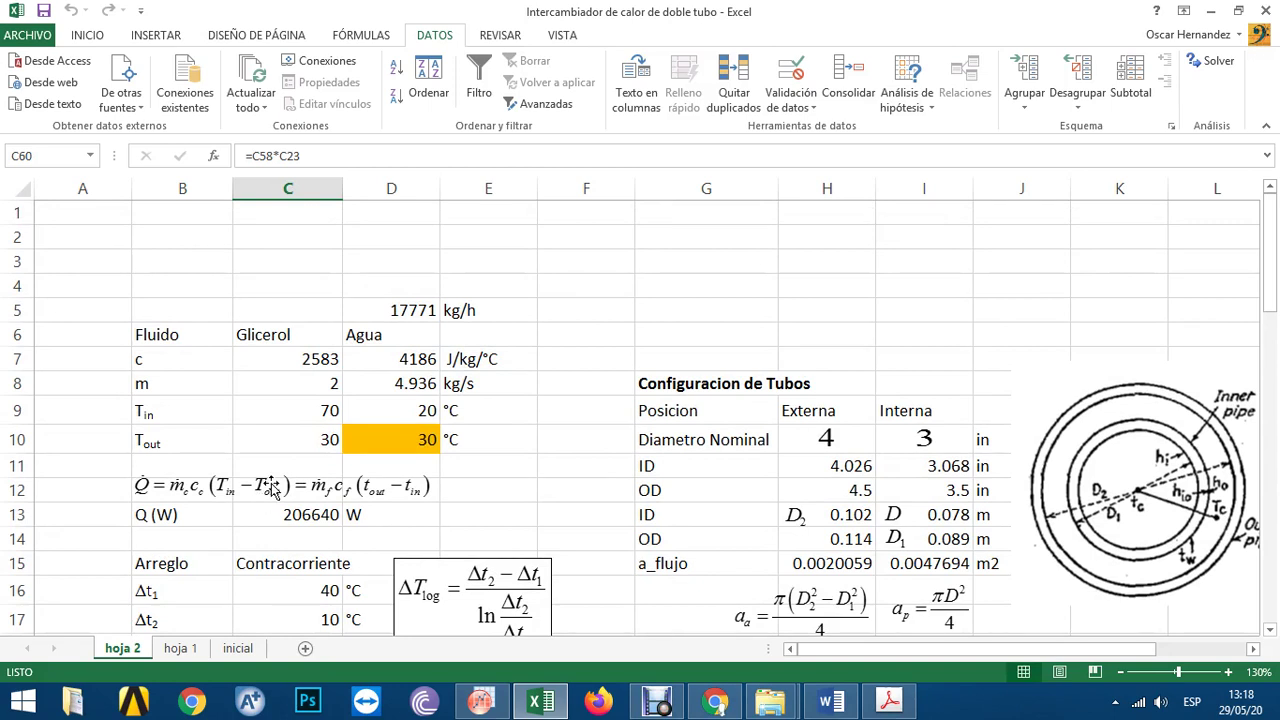
- Set the glycerol mass flow in C8 to 1 kg/s
left_click(310, 382)
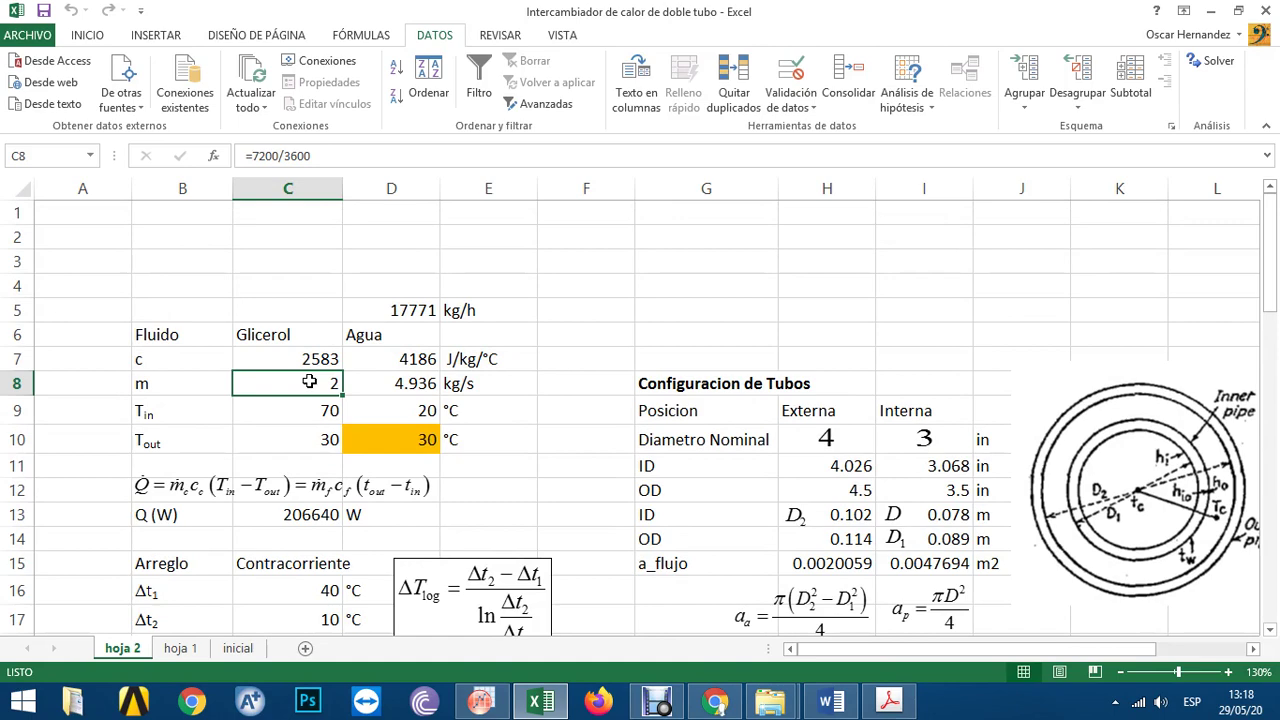
type("1")
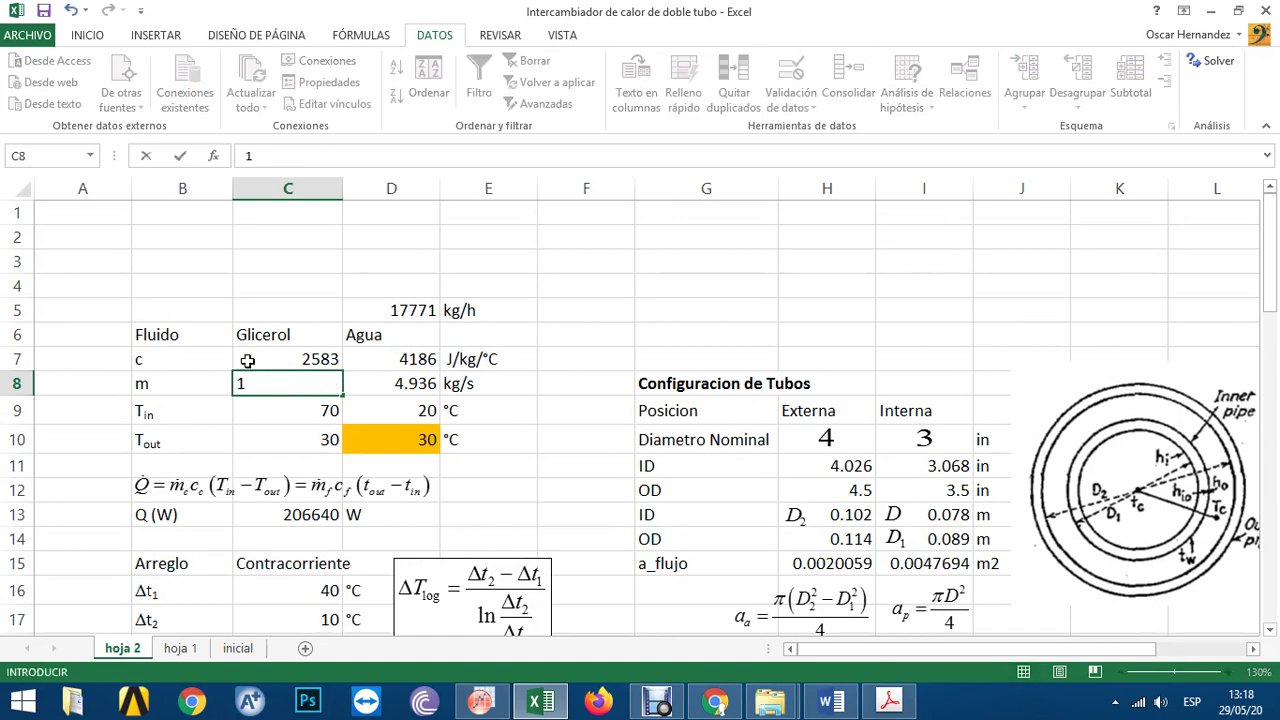
key("Return")
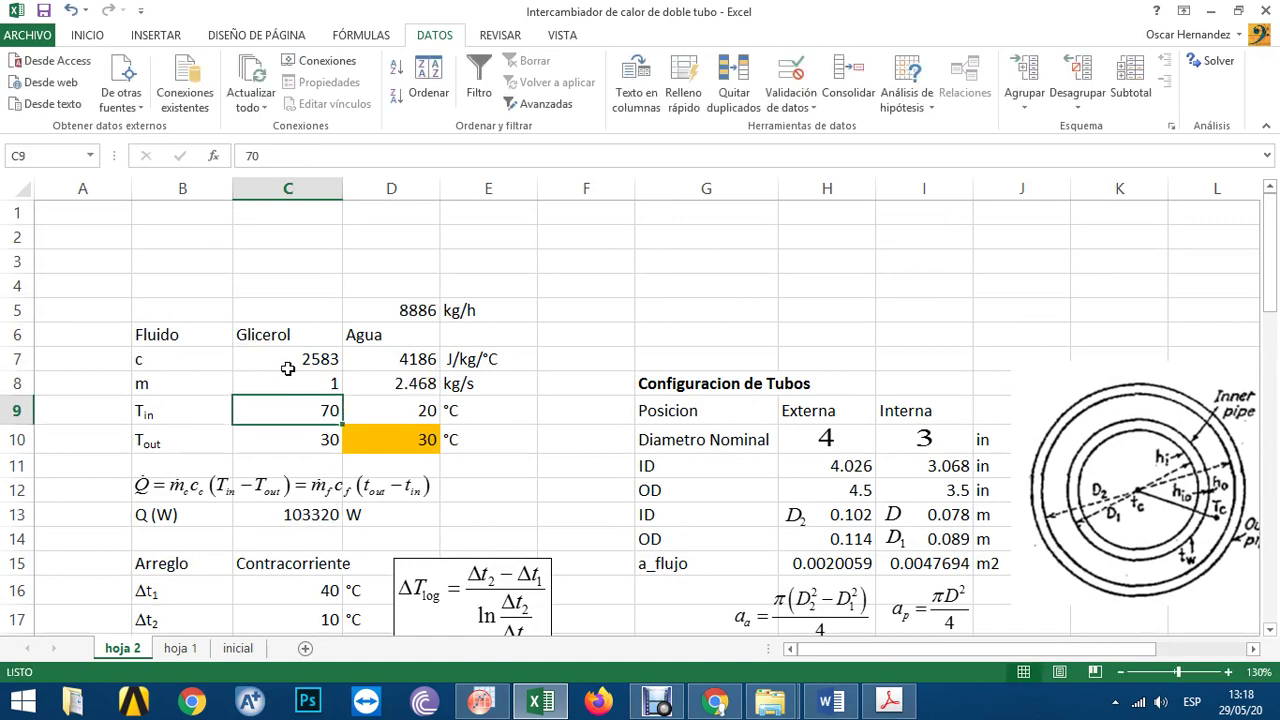
- Rerun Solver with its existing settings for the halved glycerol flow and keep the solution
scroll(340, 300, "down", 8)
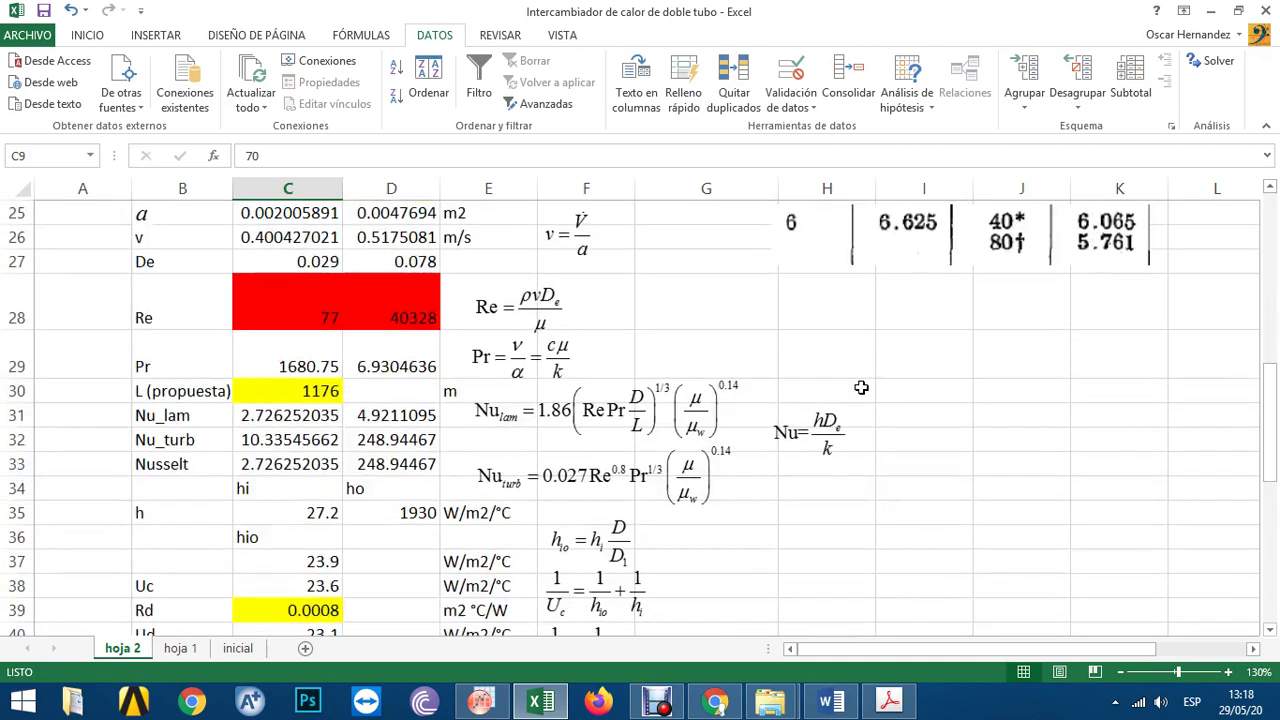
left_click(1210, 65)
left_click(730, 533)
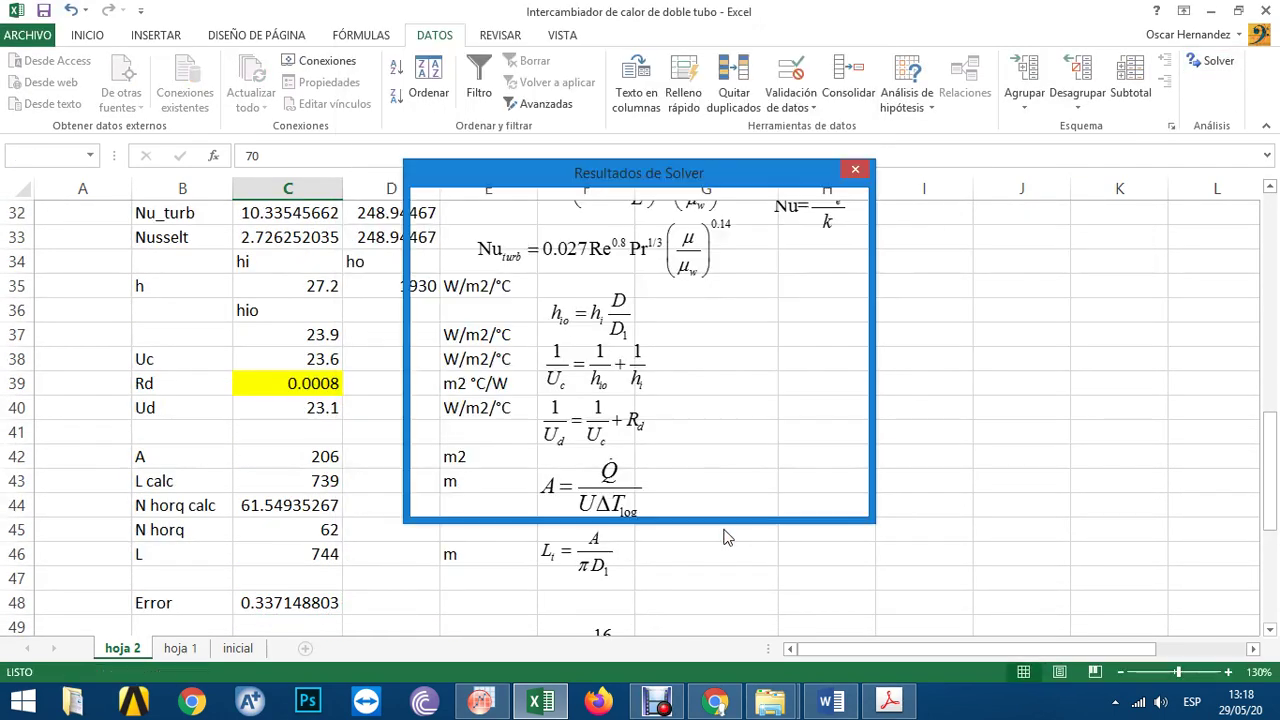
left_click(470, 392)
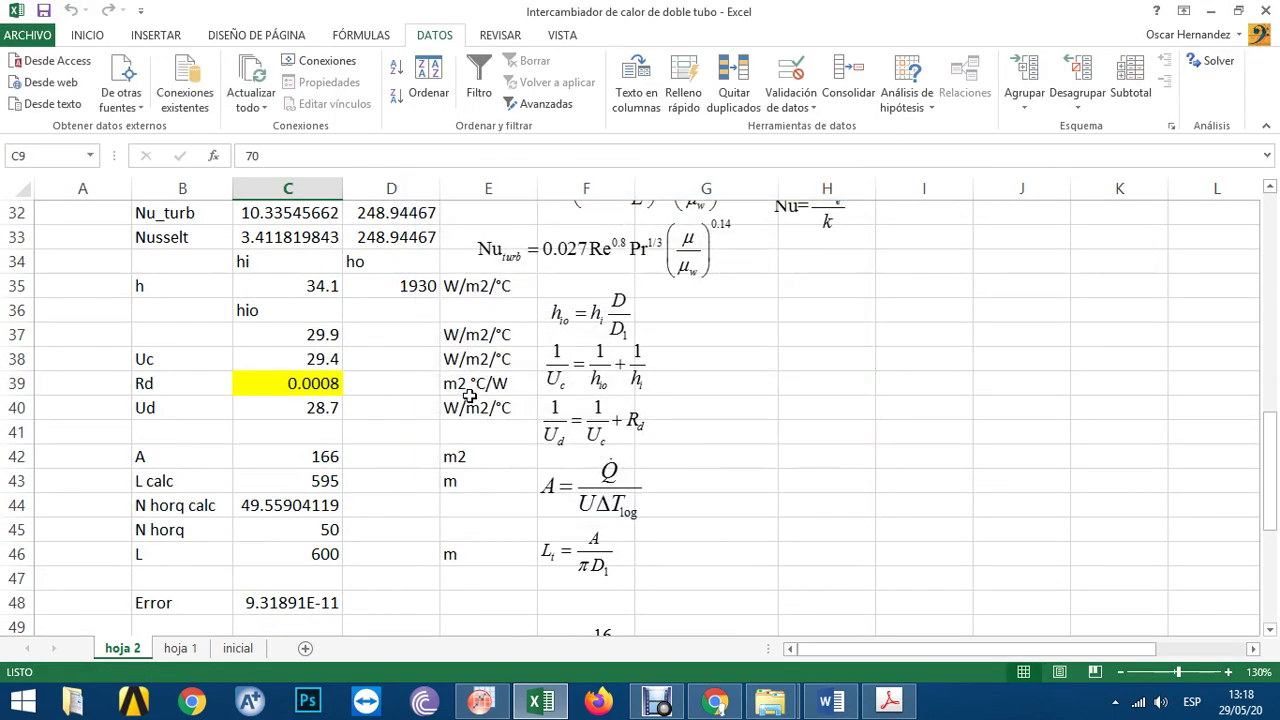
- Review the hairpin count, total length, pressure drops in row 59 and pumping power in row 60 for both fluids
scroll(236, 470, "down", 2)
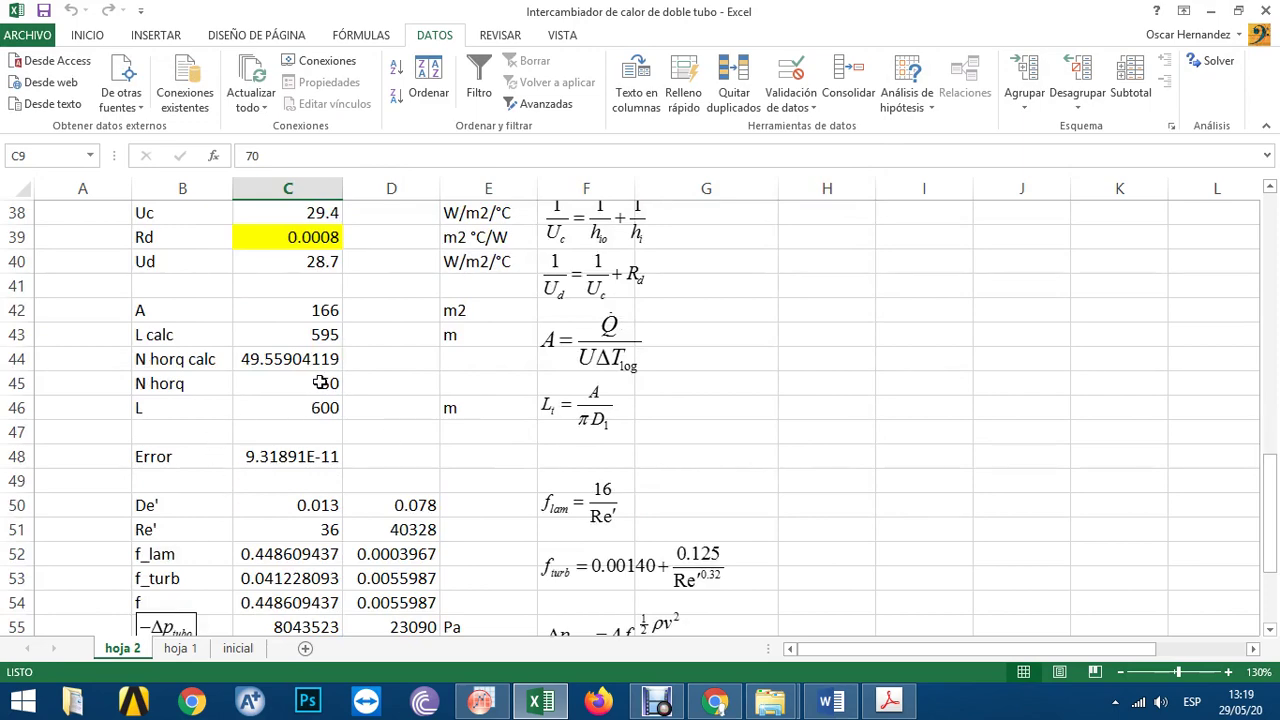
scroll(320, 383, "down", 3)
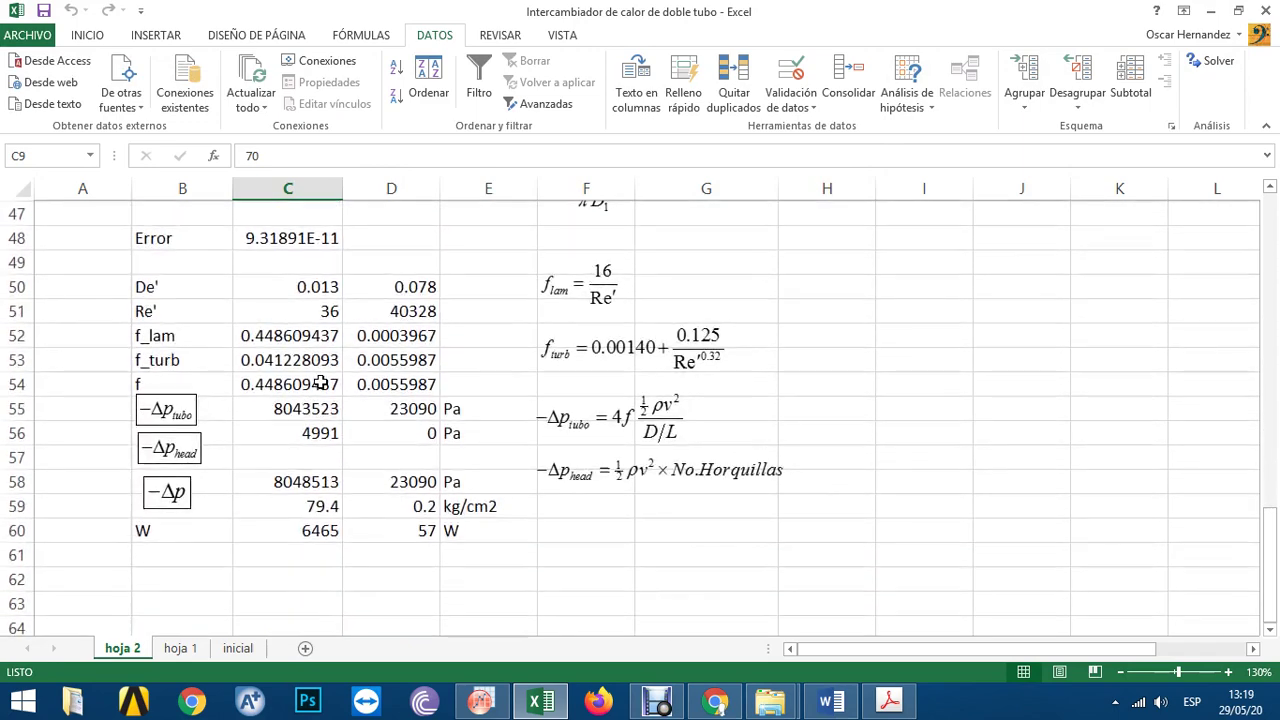
scroll(320, 375, "up", 3)
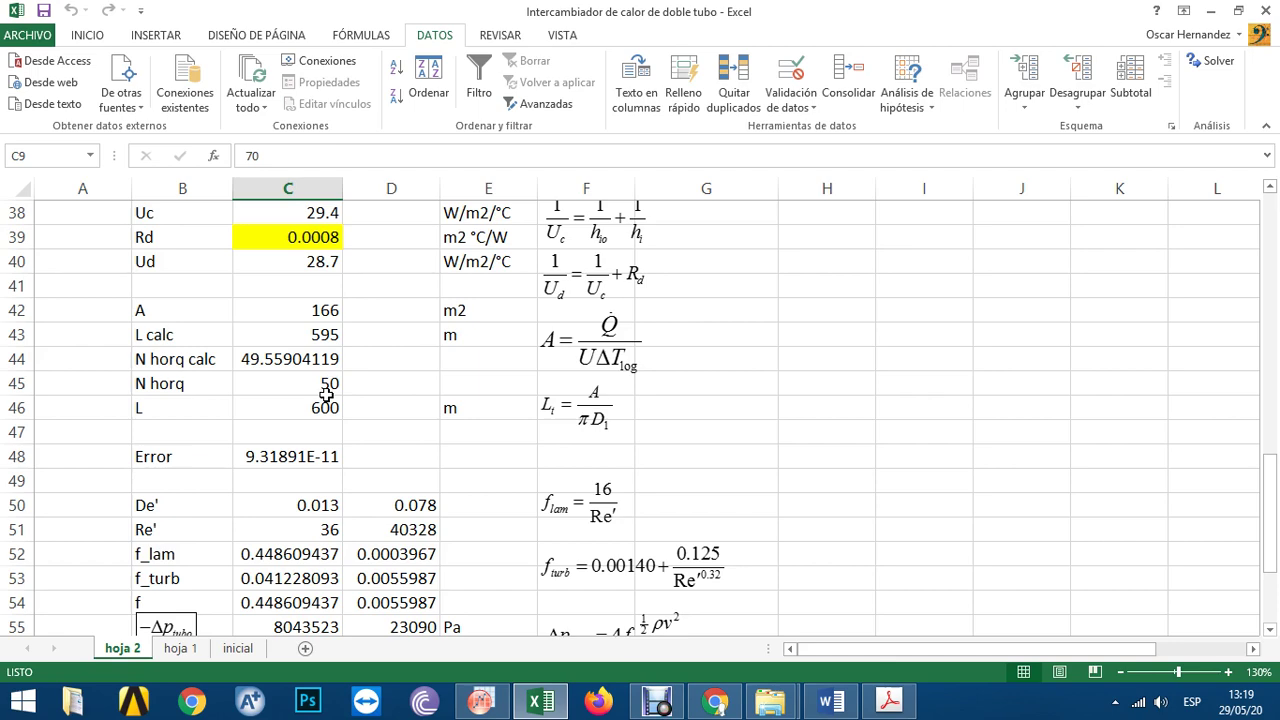
scroll(326, 395, "down", 1)
scroll(322, 388, "down", 1)
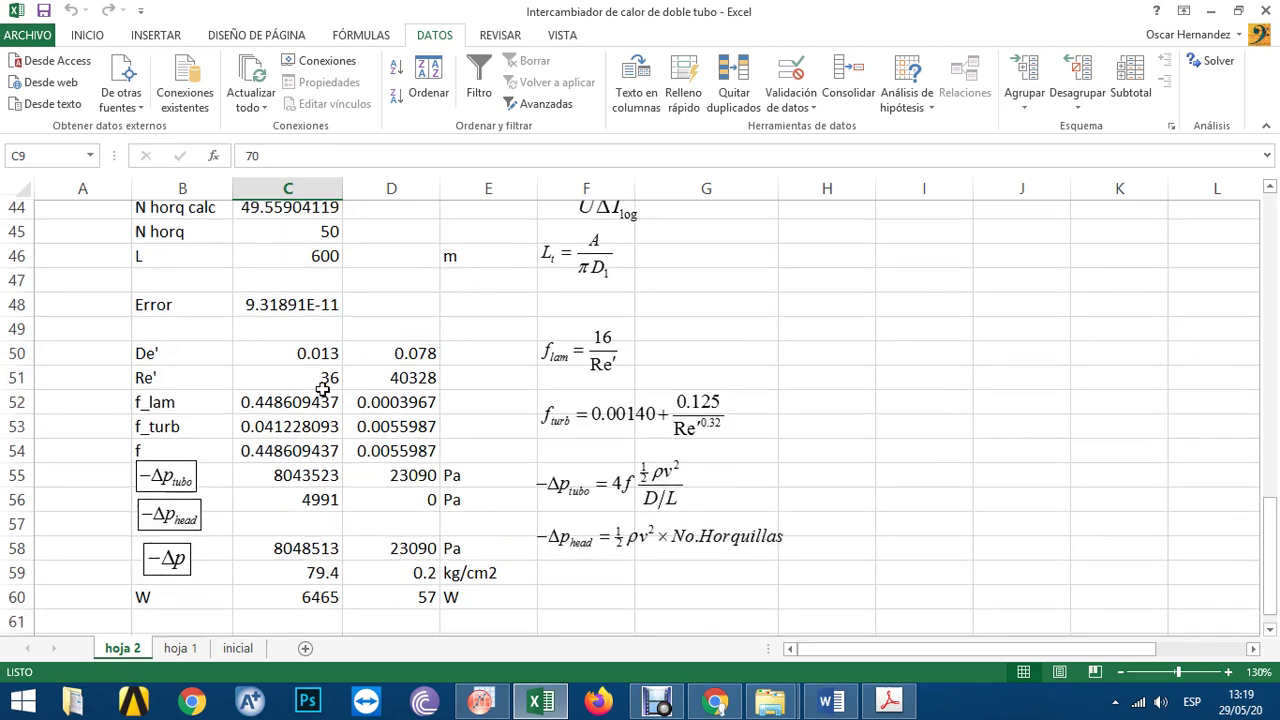
left_click(320, 560)
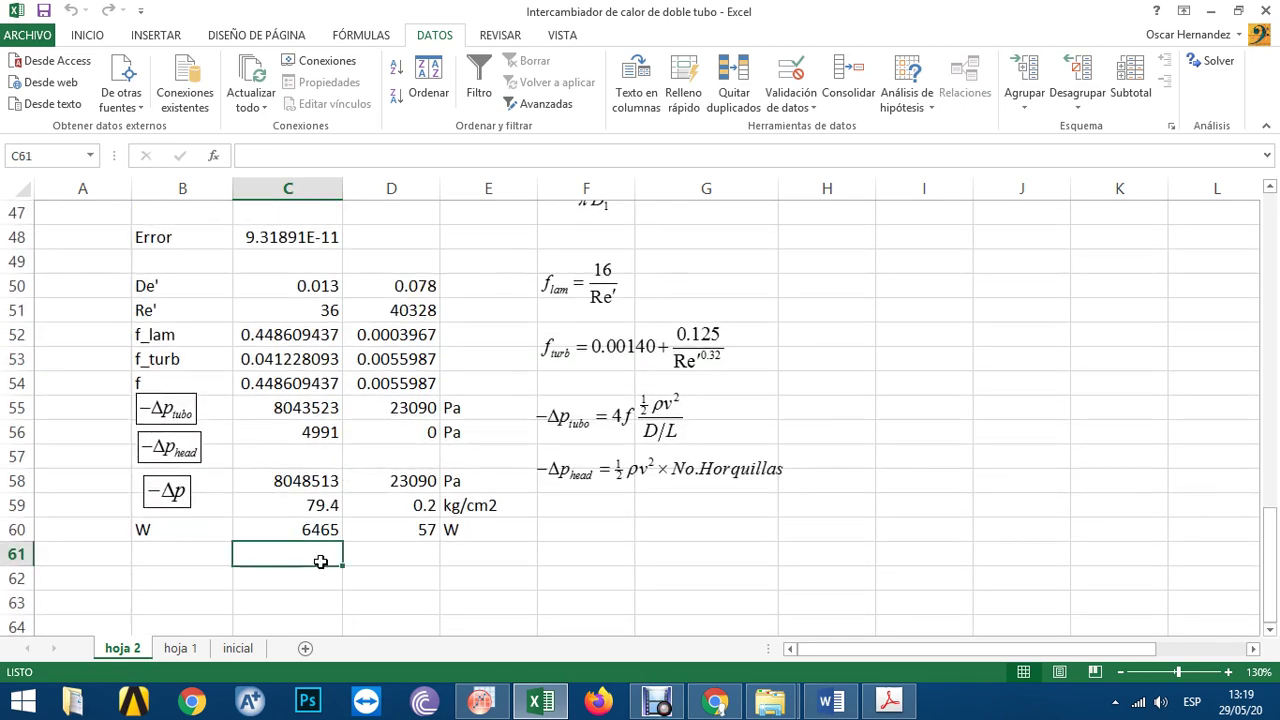
left_click(320, 505)
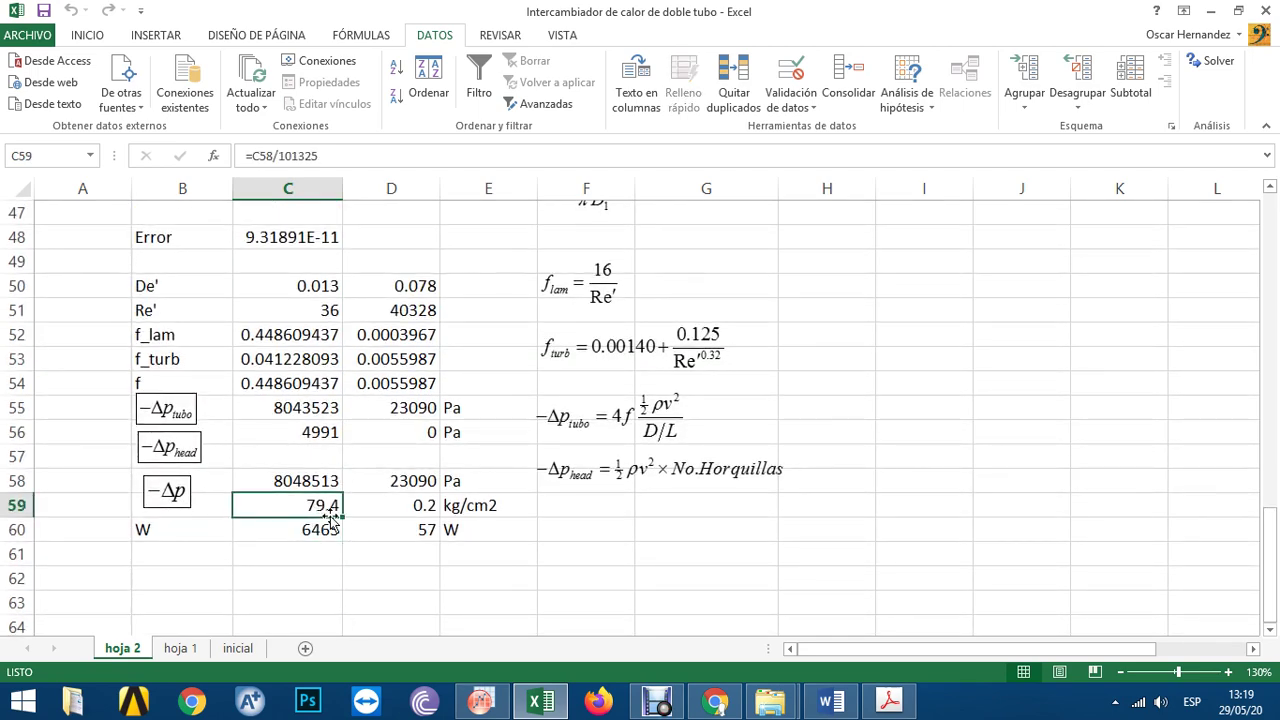
left_click(412, 527)
left_click(412, 507)
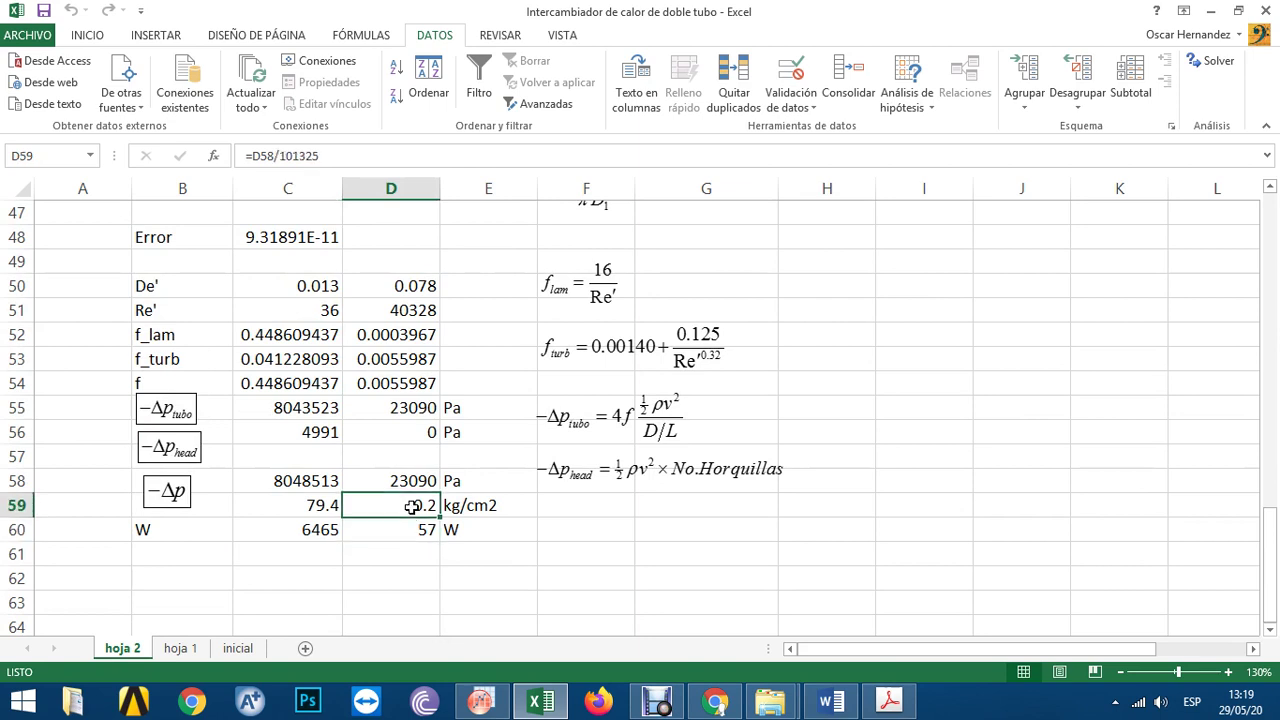
left_click(382, 528)
left_click(326, 530)
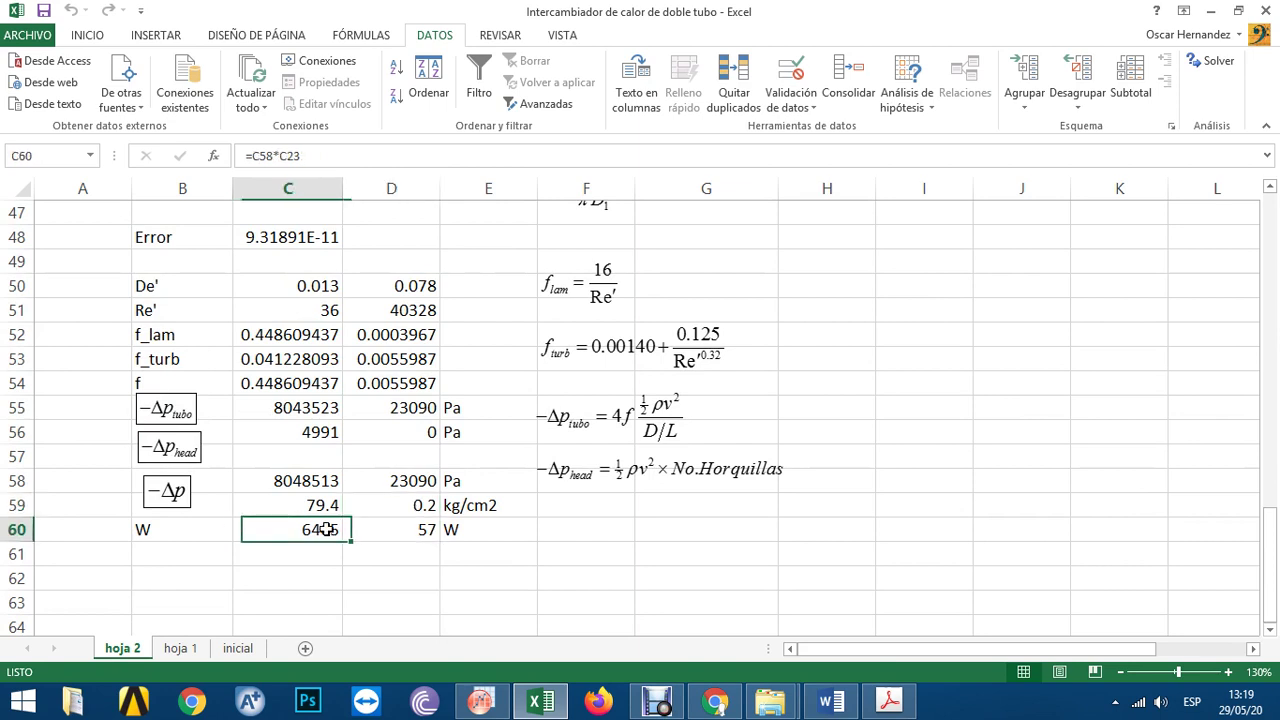
- Convert the glycerol pumping power to horsepower in C61 with =C60/750 and label the row HP in B61
left_click(278, 550)
type("=")
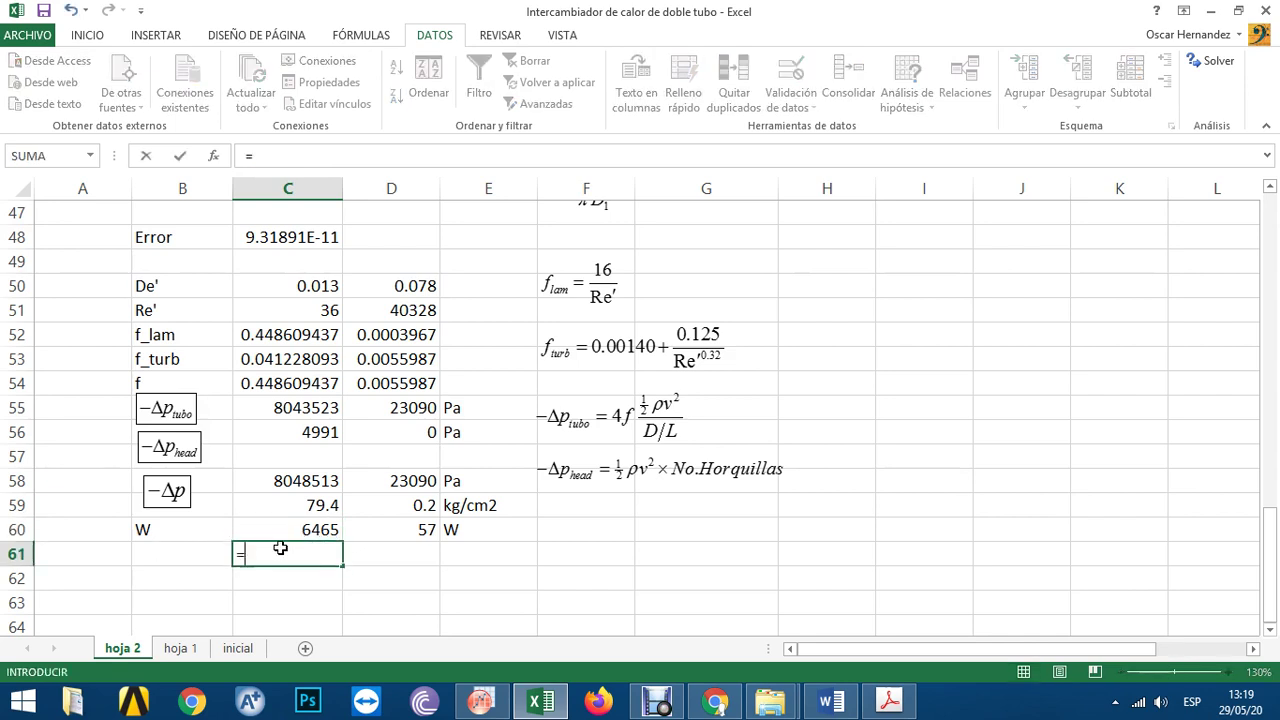
left_click(322, 522)
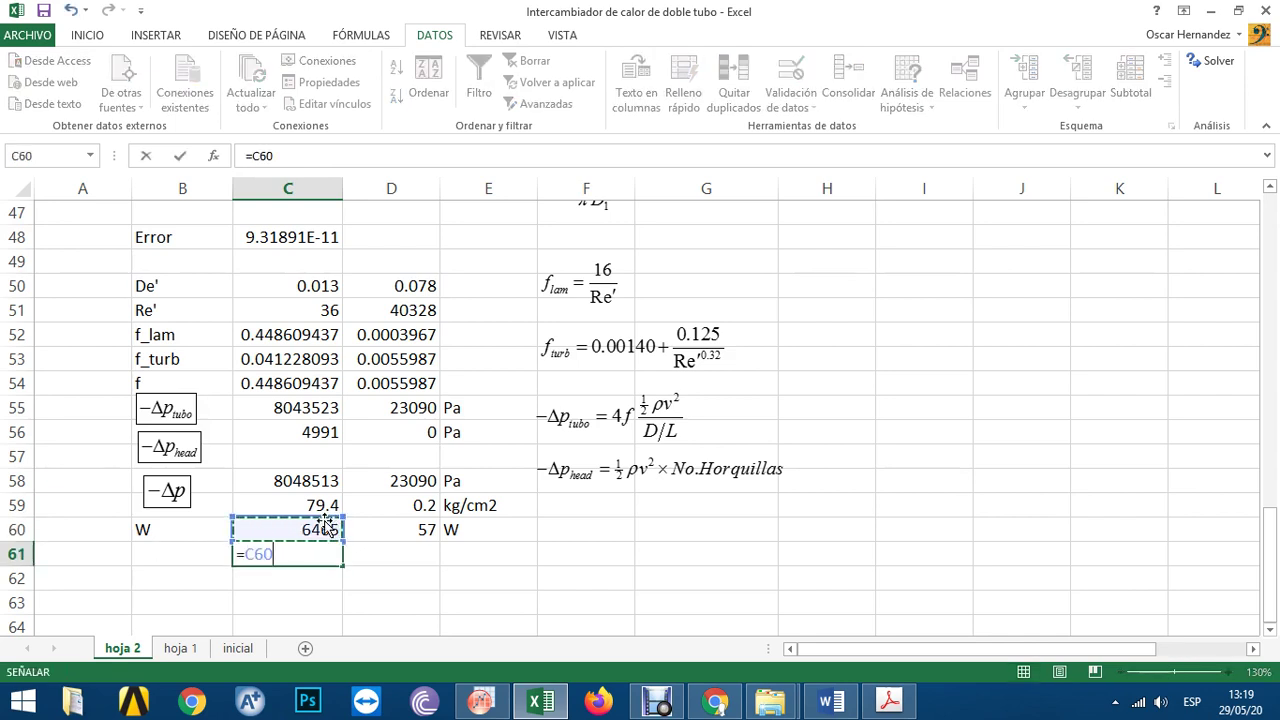
type("/")
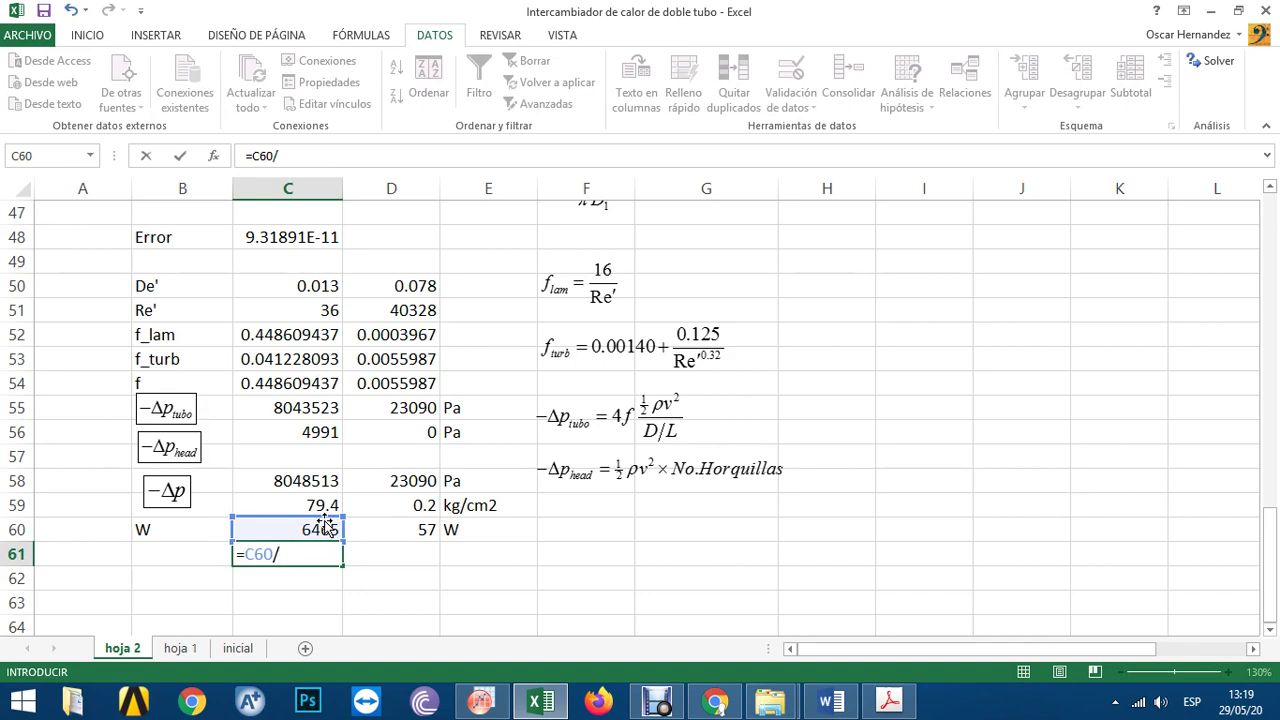
type("750")
key("Left")
type("H")
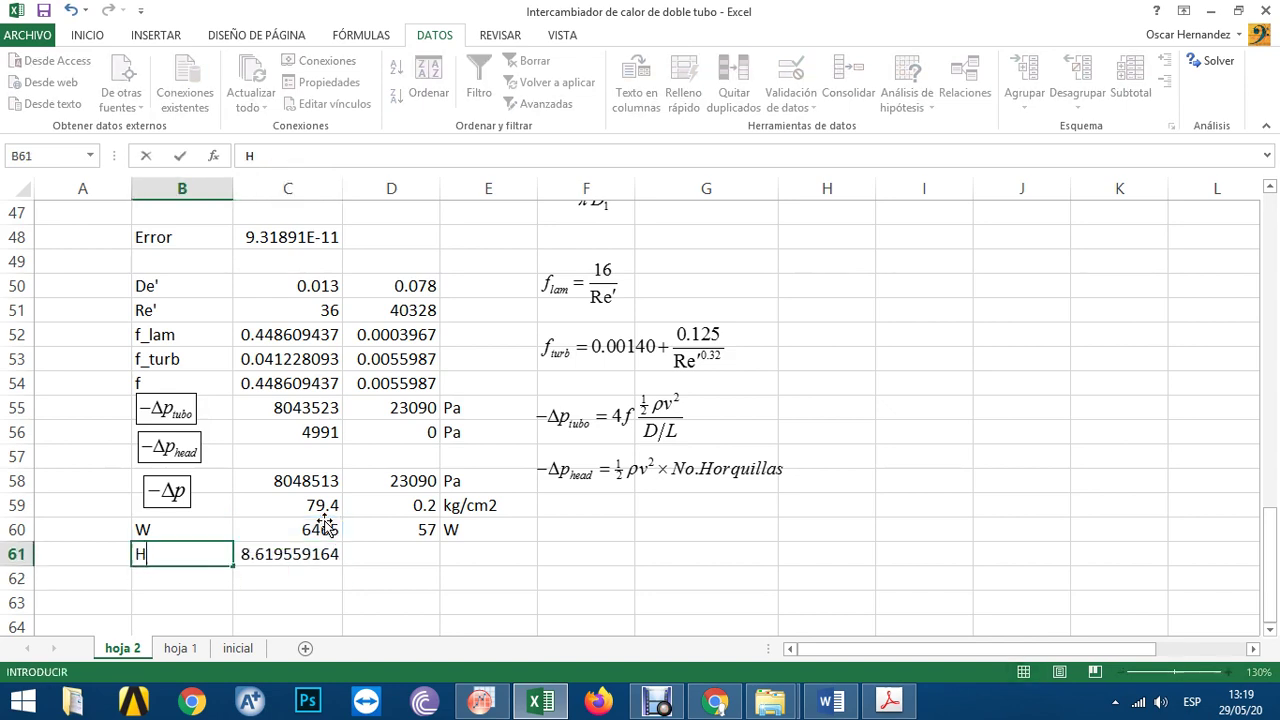
type("P")
key("Return")
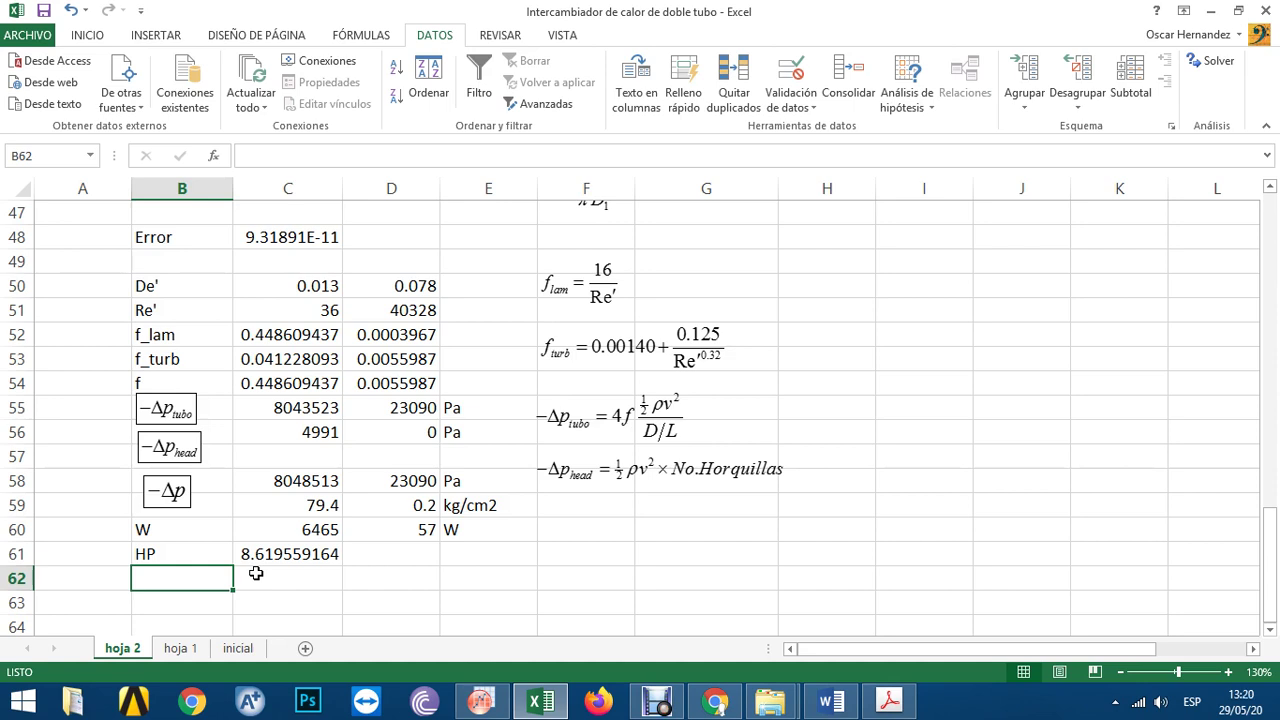
- Start a comparison table beside the power results with 1 in H61 and the label "banco" in I61
scroll(303, 545, "up", 1)
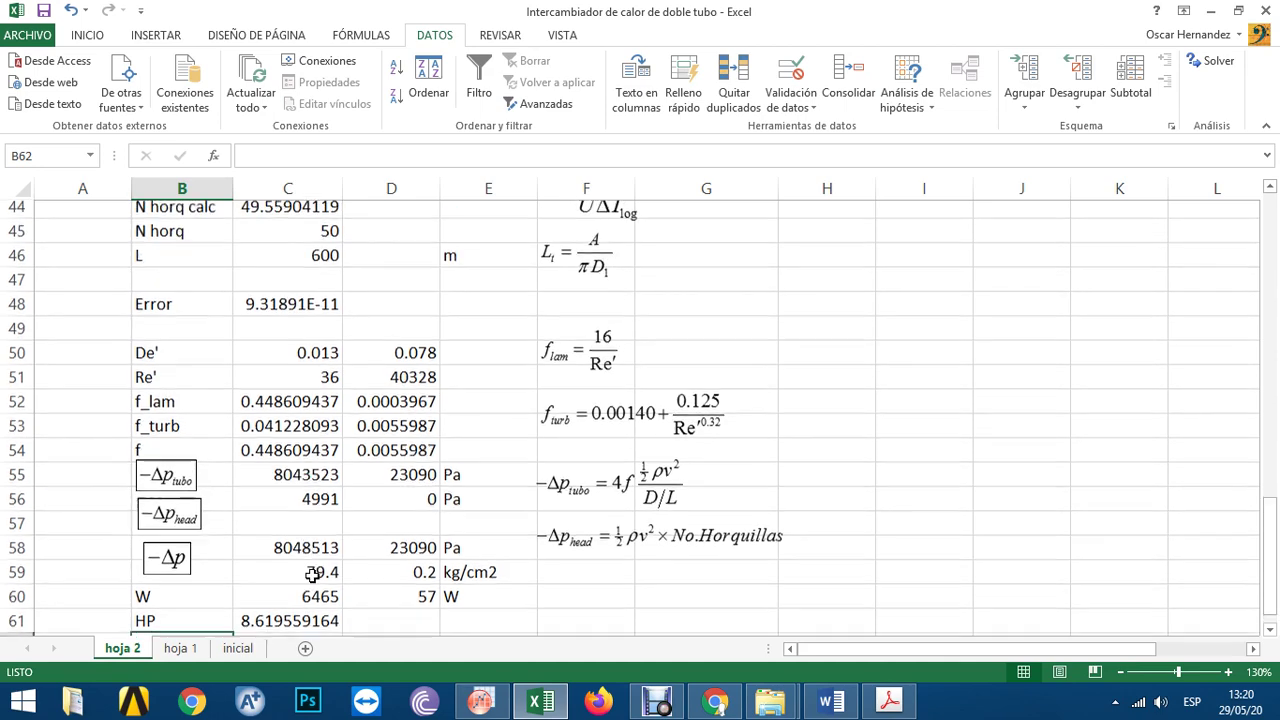
scroll(310, 560, "down", 3)
scroll(304, 512, "up", 1)
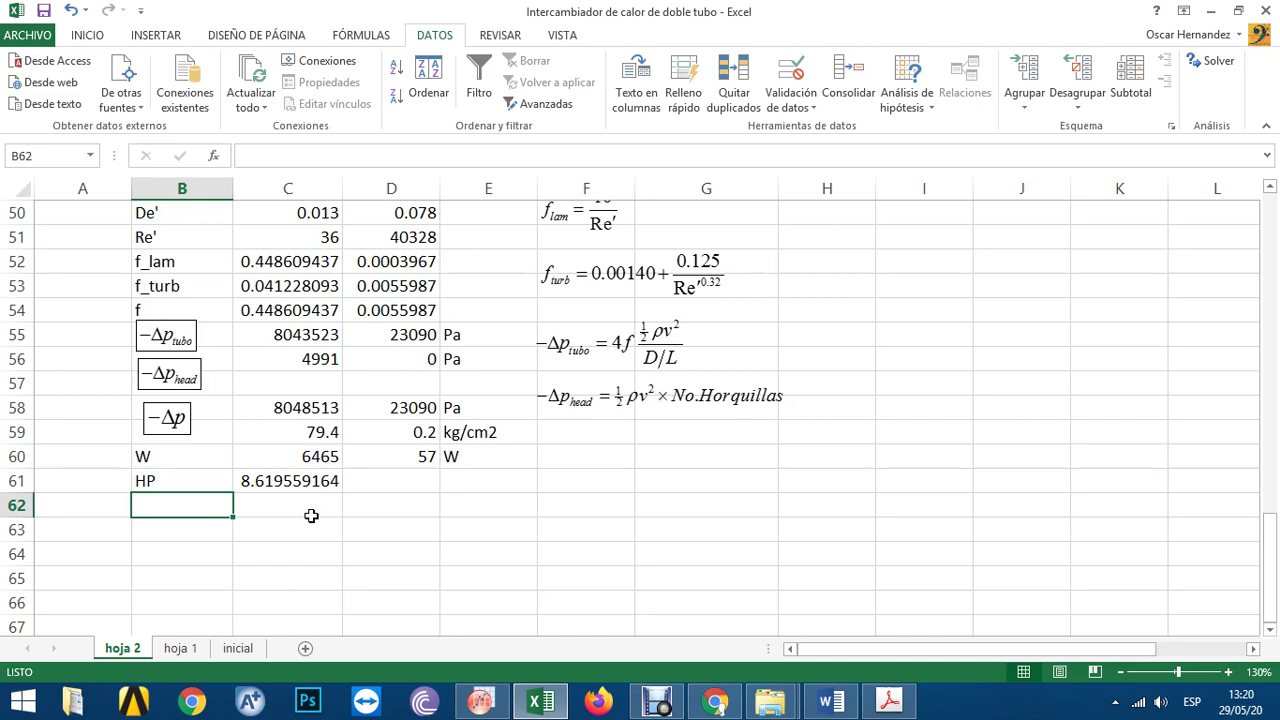
scroll(318, 460, "up", 3)
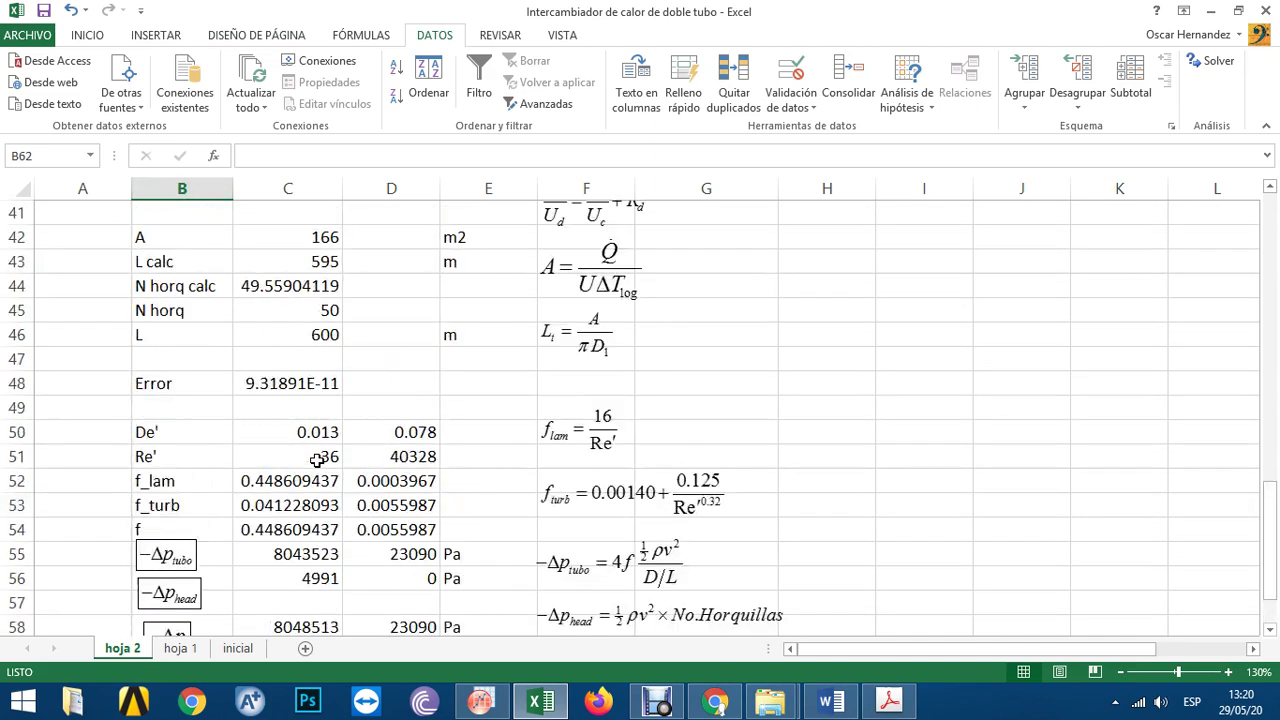
scroll(319, 461, "down", 2)
scroll(319, 461, "down", 1)
left_click(821, 478)
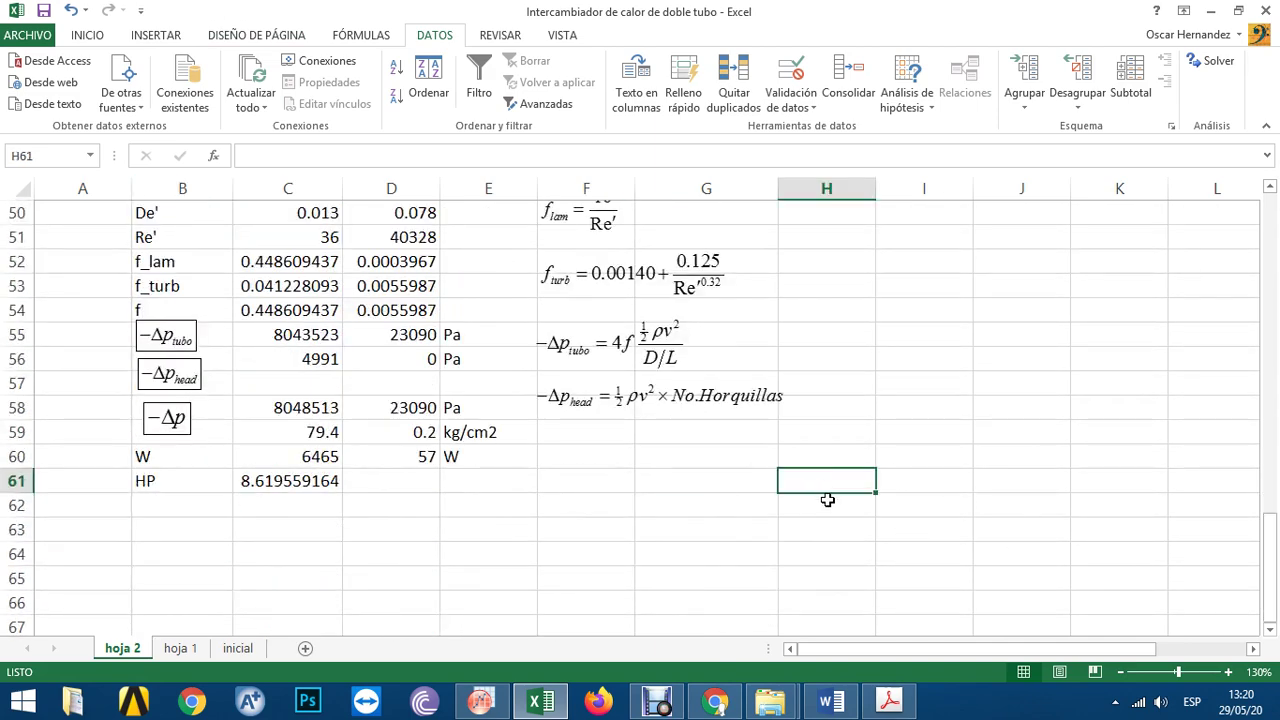
type("1")
key("Tab")
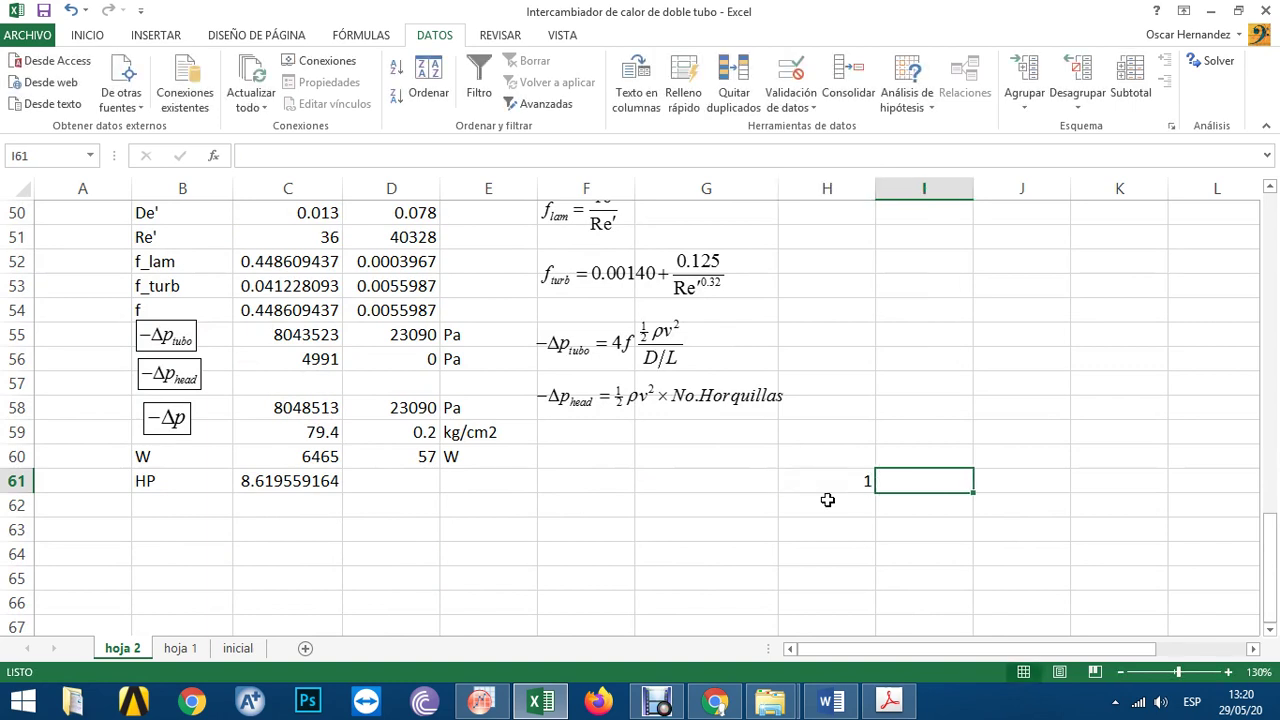
type("banco")
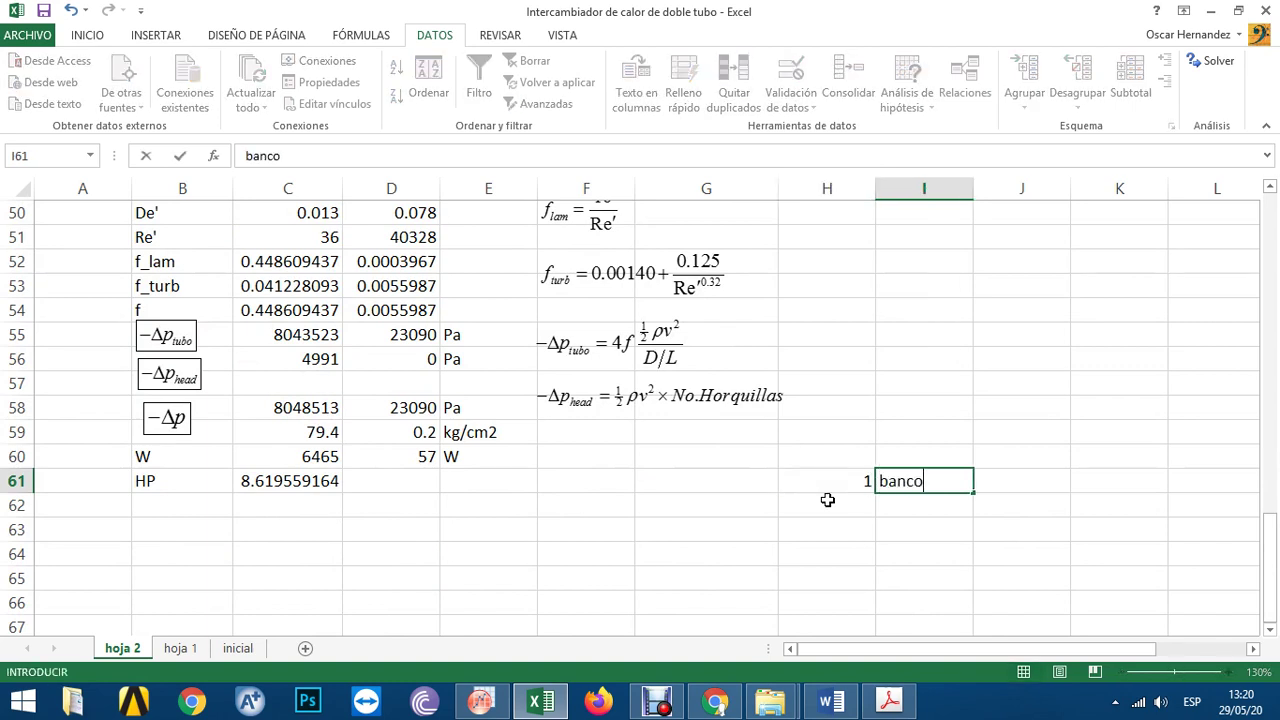
key("Return")
- Add the column heading "Banco" in H60 and clear the label from I61
key("Up")
key("Right")
key("Up")
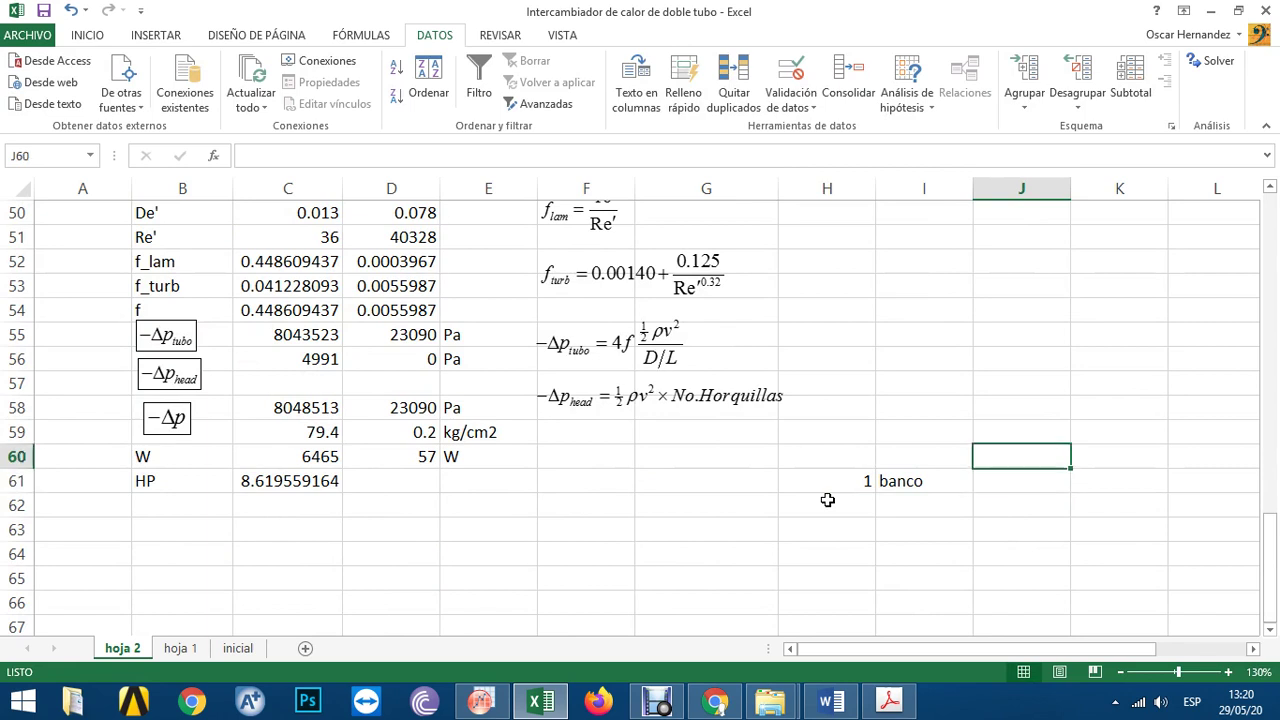
key("Left")
key("Down")
key("Up")
key("Left")
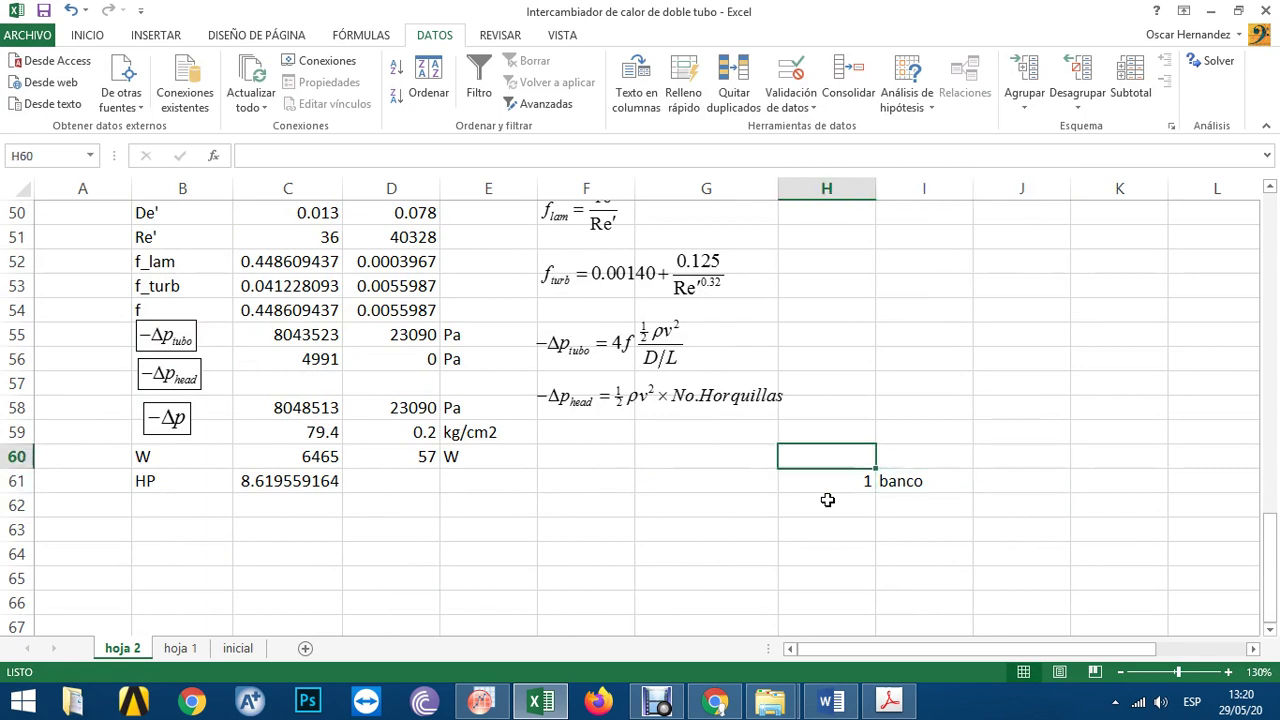
type("Banco")
key("Return")
key("Right")
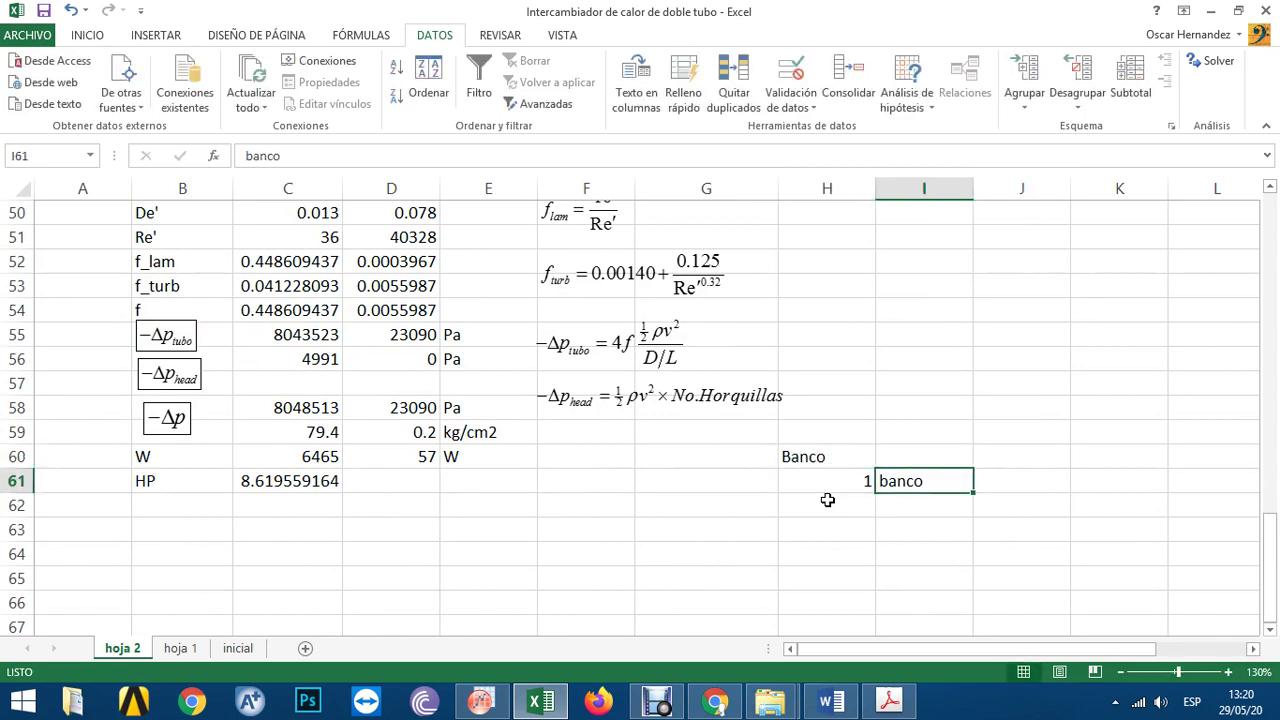
key("Delete")
key("Up")
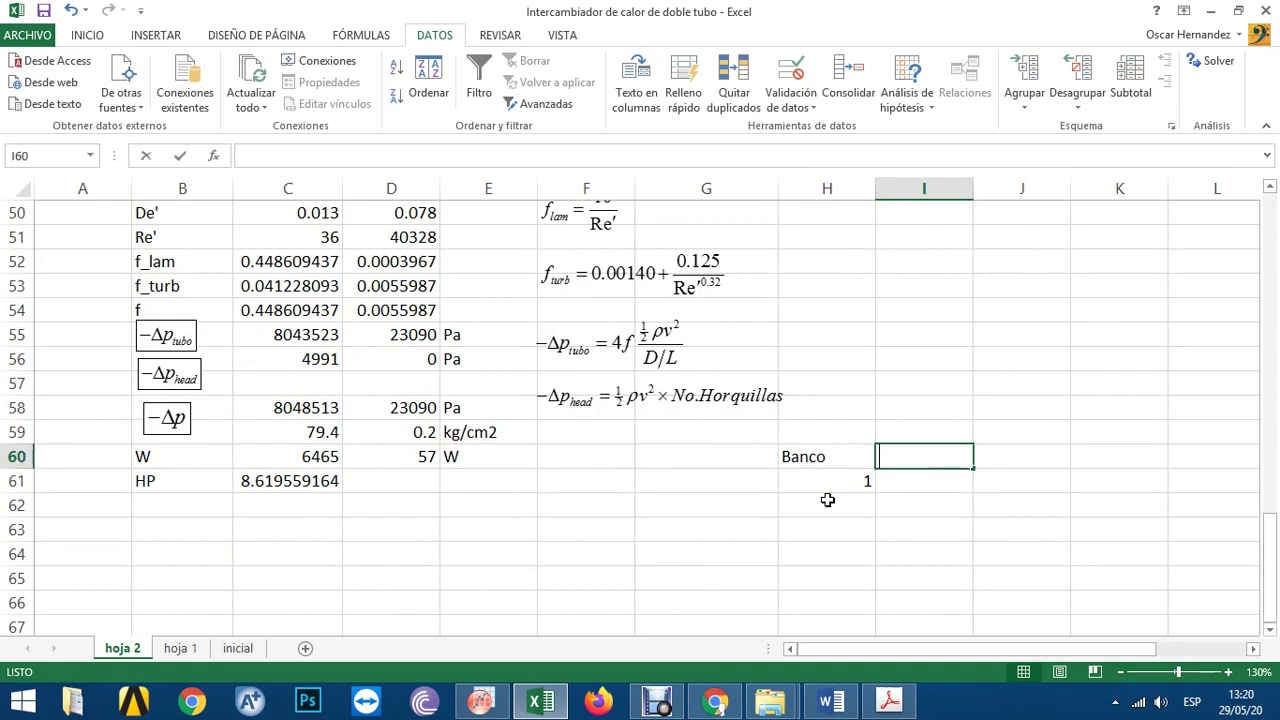
- Head the next column "Horquillas" in I60 and enter 99 hairpins for bank 1 in I61
type("Horquillas")
key("BackSpace")
key("BackSpace")
key("BackSpace")
key("BackSpace")
key("BackSpace")
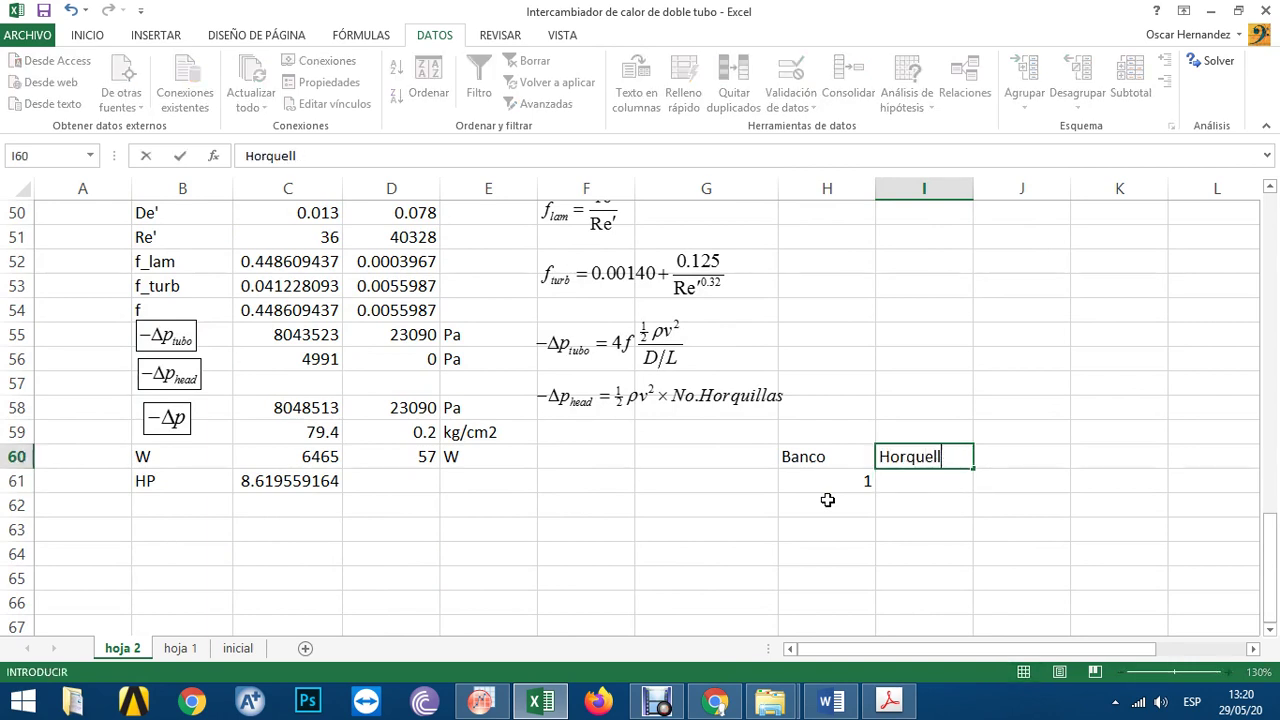
type("e")
key("BackSpace")
type("illas")
key("Return")
type("99")
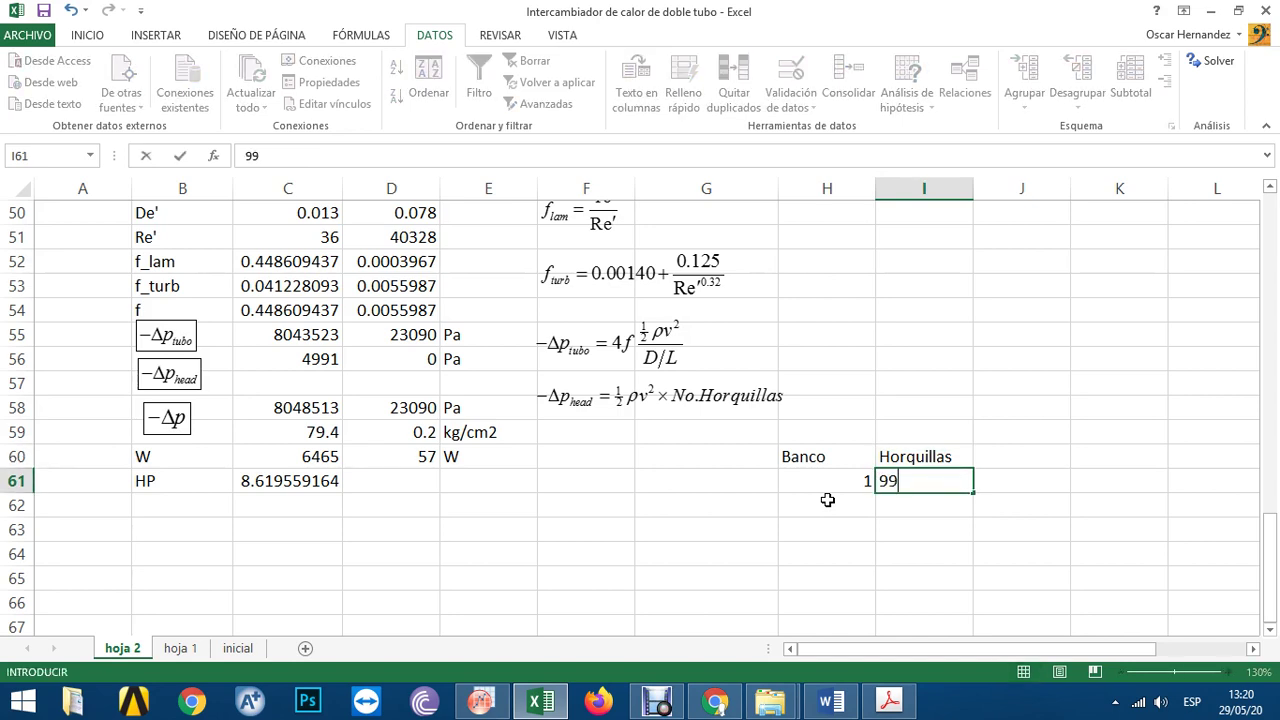
key("Return")
- Add the column heading "HP" in J60 of the comparison table
key("Right")
key("Up")
key("Up")
key("Up")
key("Down")
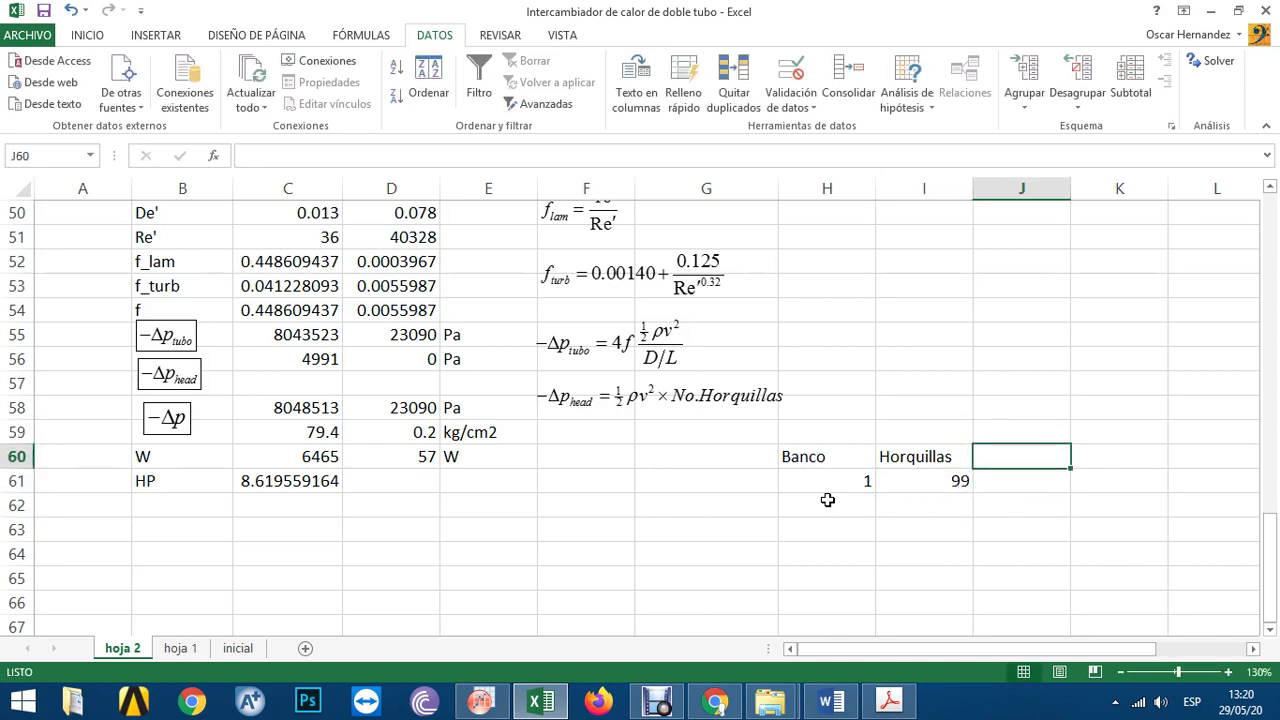
type("HP")
key("Return")
- Add bank 2 to the comparison table in H62 with 50 hairpins in I62
left_click(827, 500)
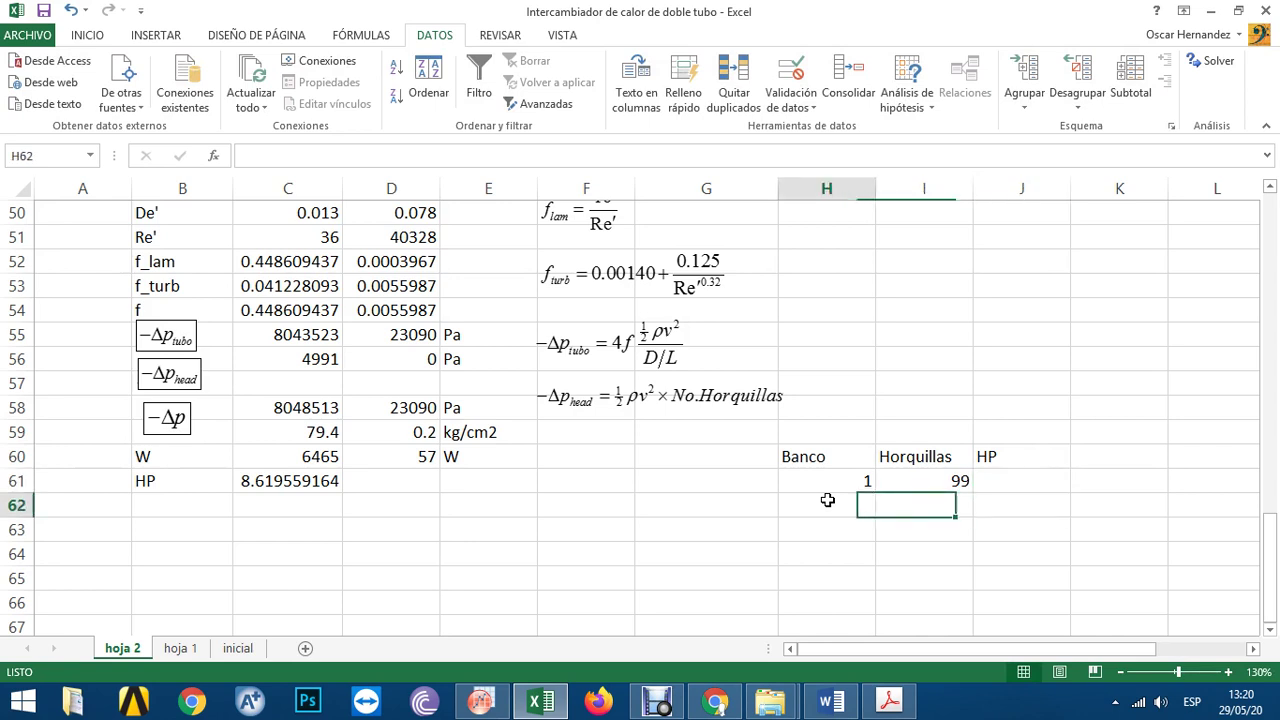
type("2")
key("Tab")
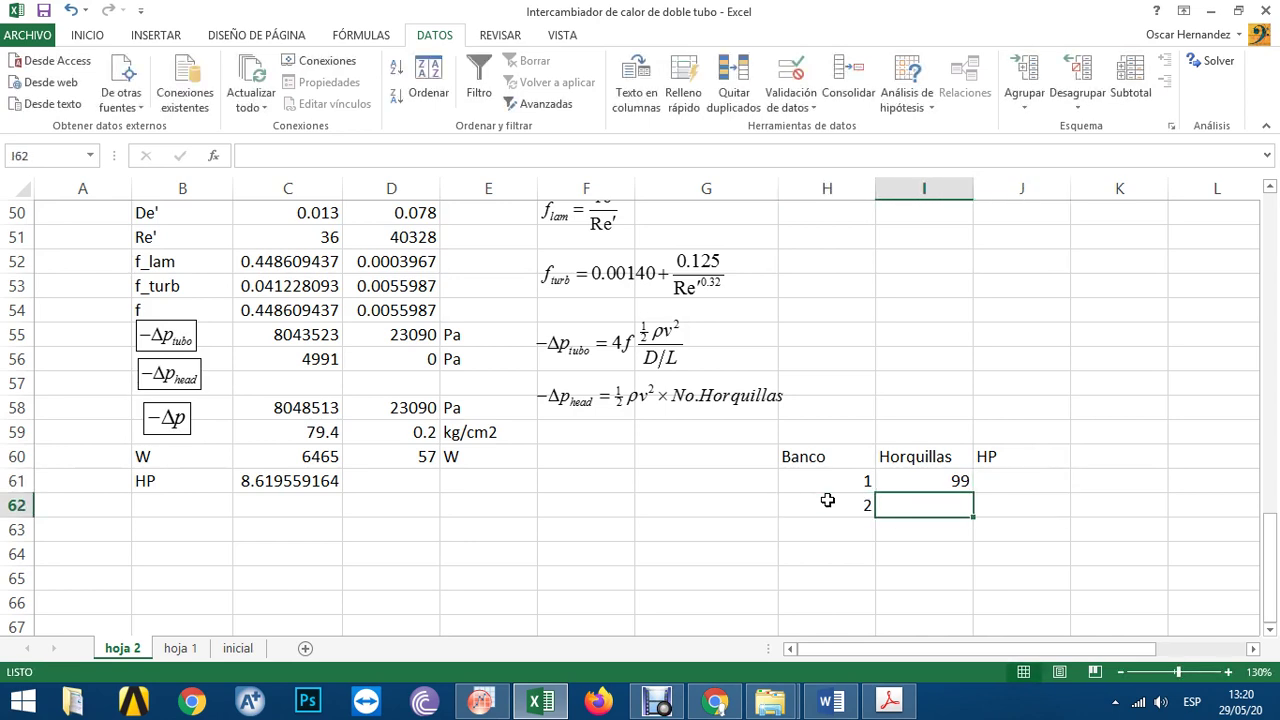
type("50")
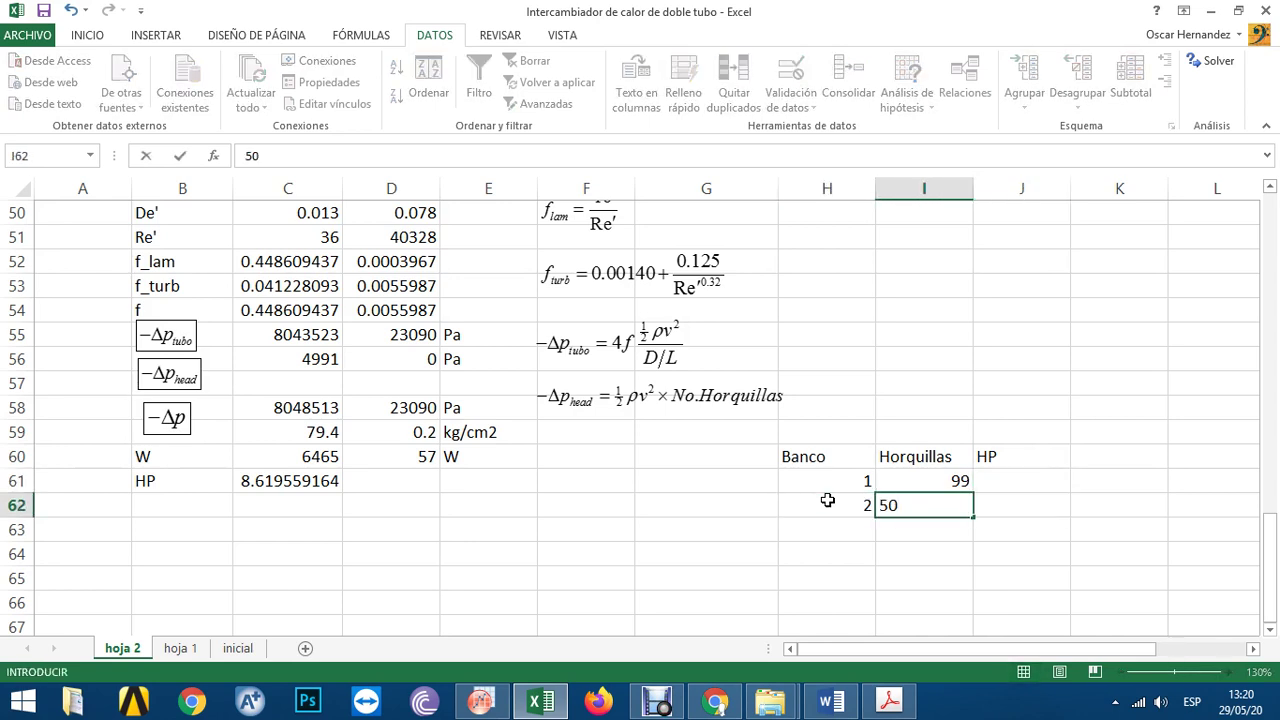
key("Tab")
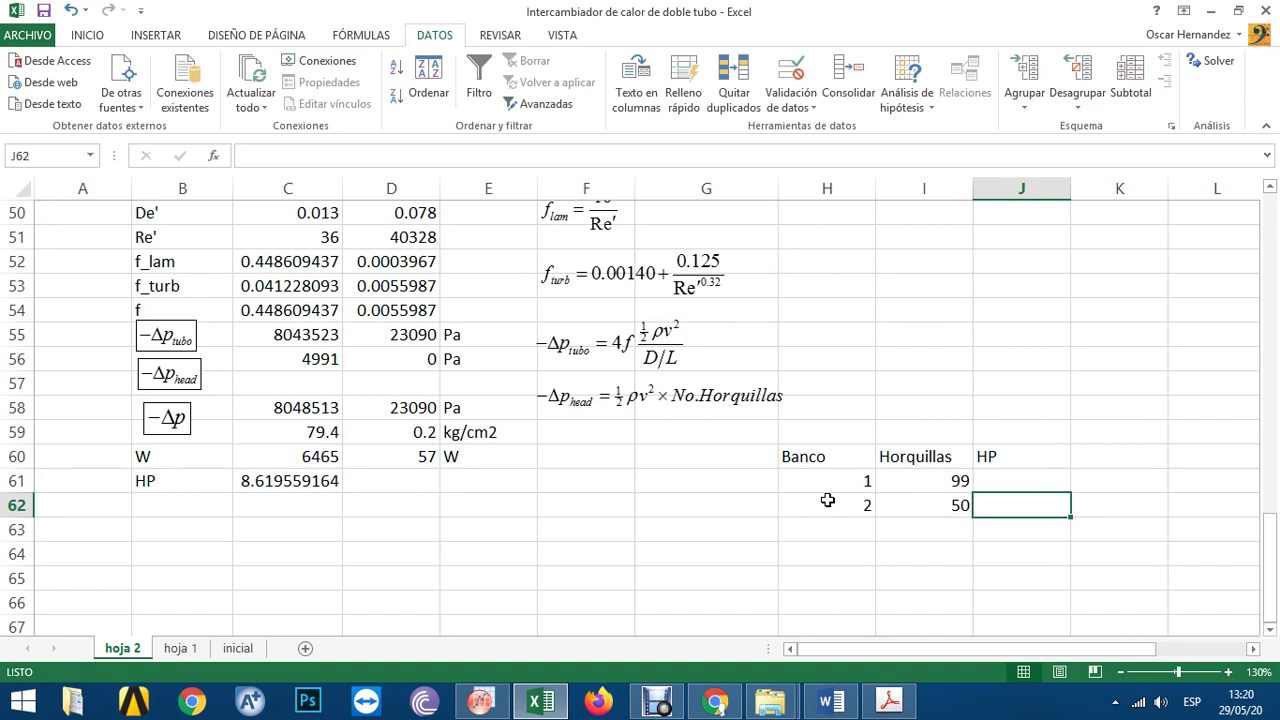
- Enter the horsepower for bank 2 in J62 as the formula =8.6*2
type("=")
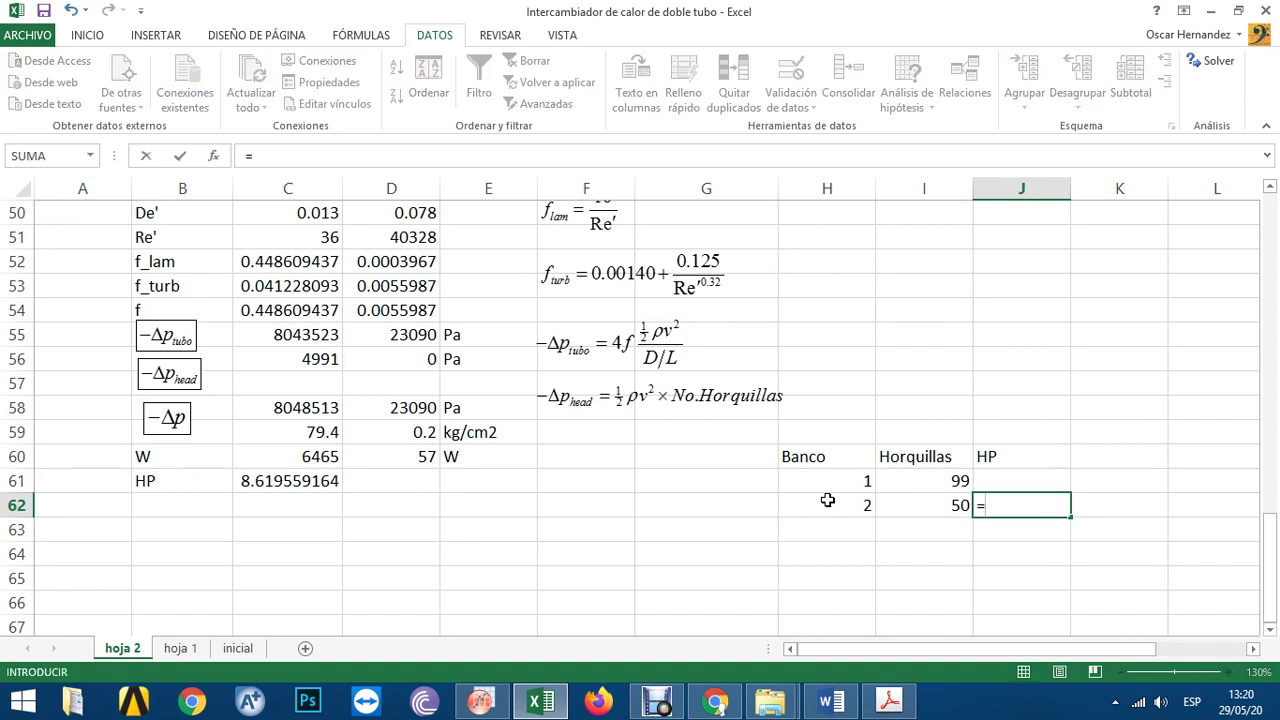
type("8.6*2")
key("Return")
key("Up")
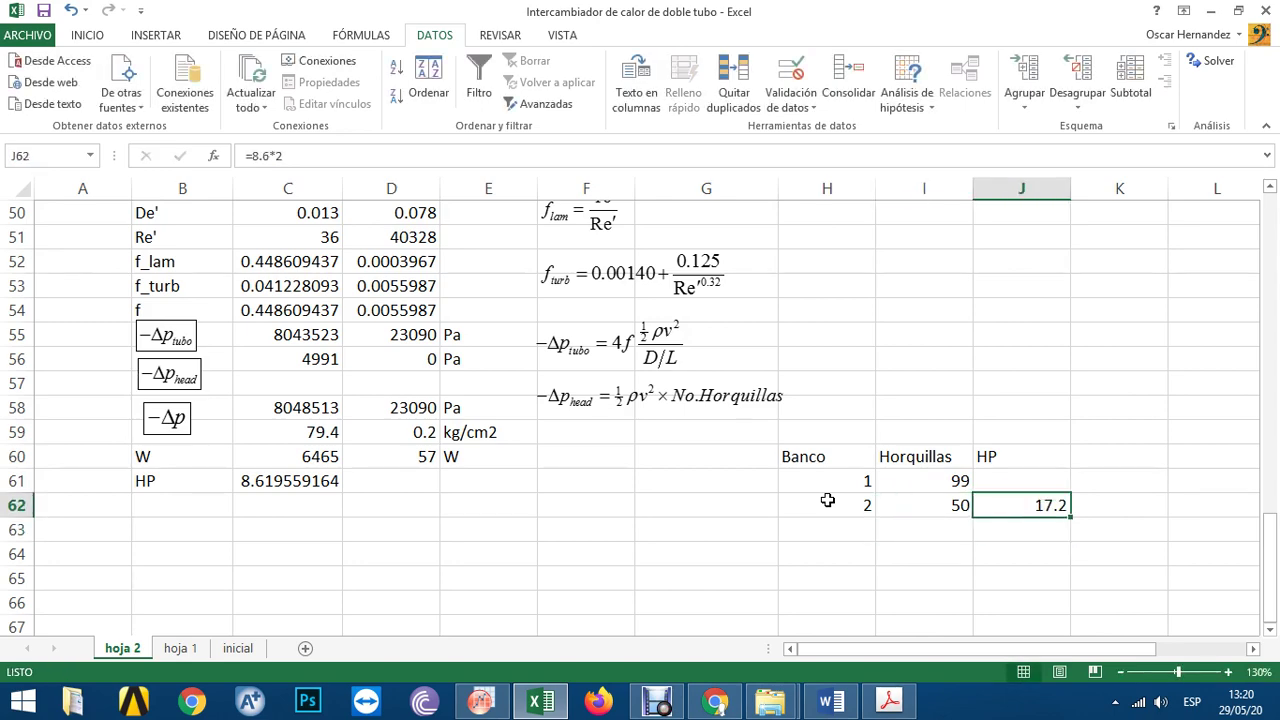
key("Up")
- Set the glycerol mass flow in C8 to 2 kg/s and rerun Solver, keeping its solution
scroll(815, 500, "up", 16)
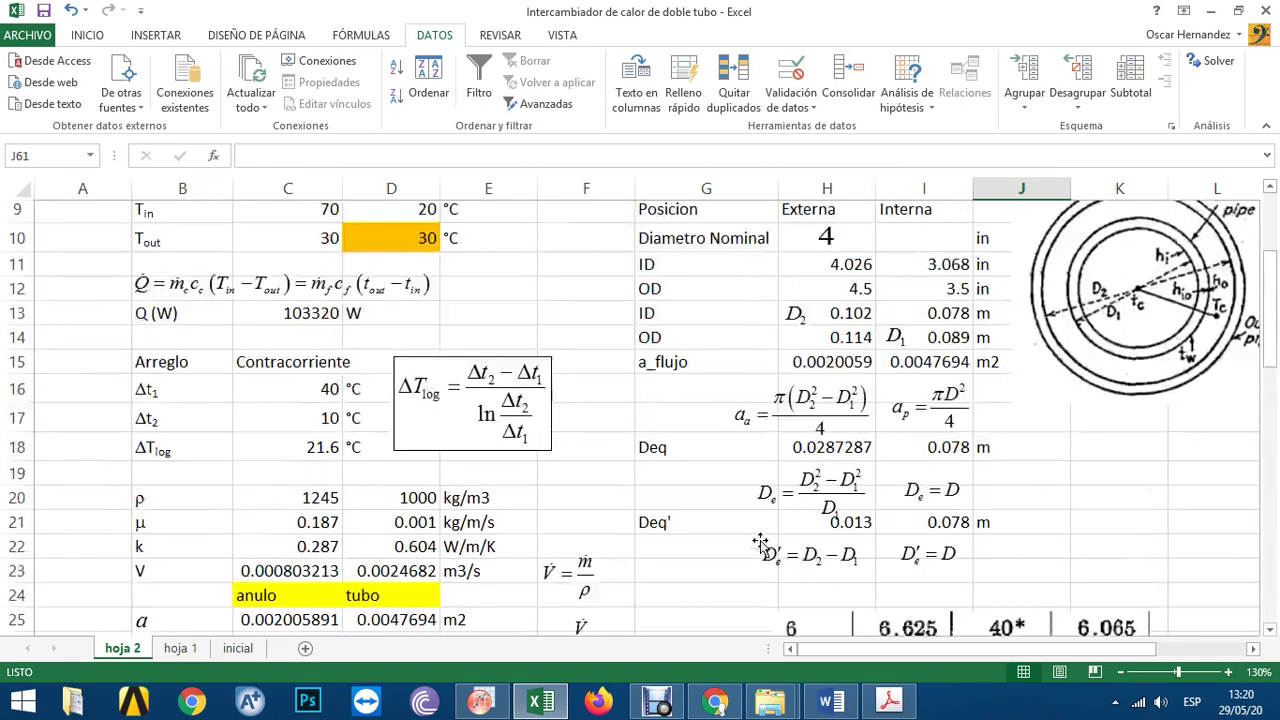
left_click(332, 383)
type("2")
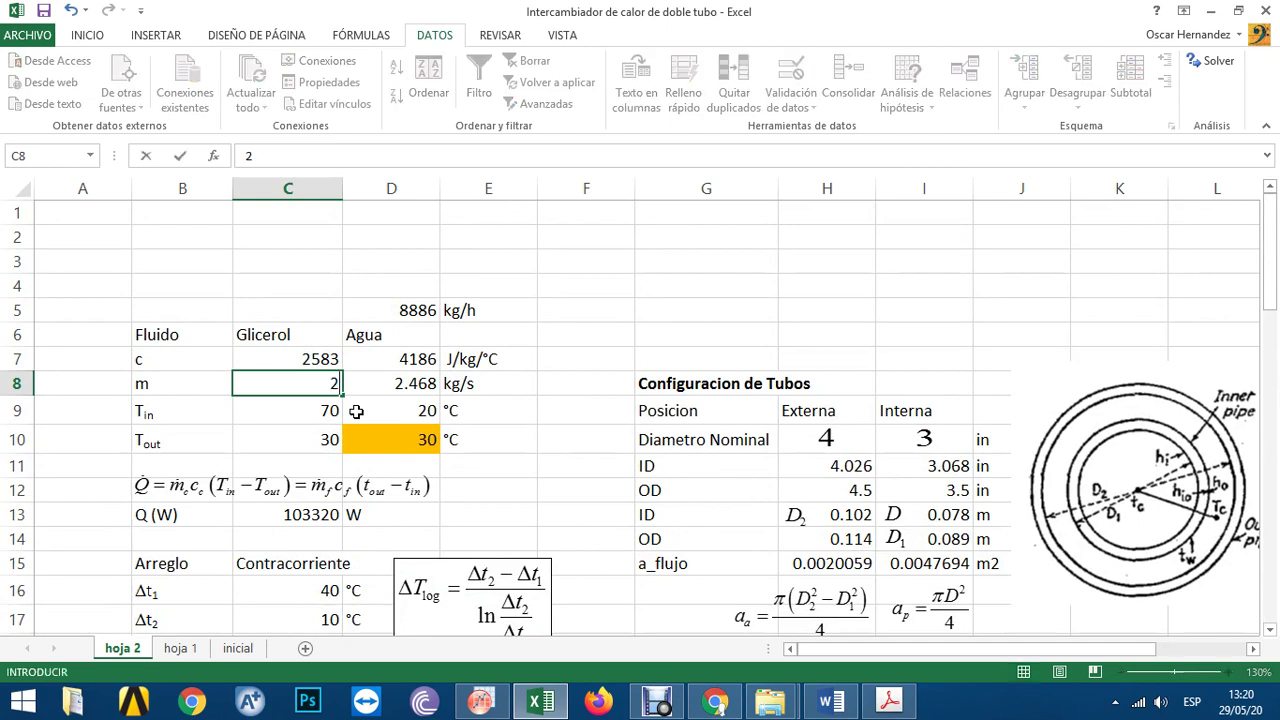
key("Return")
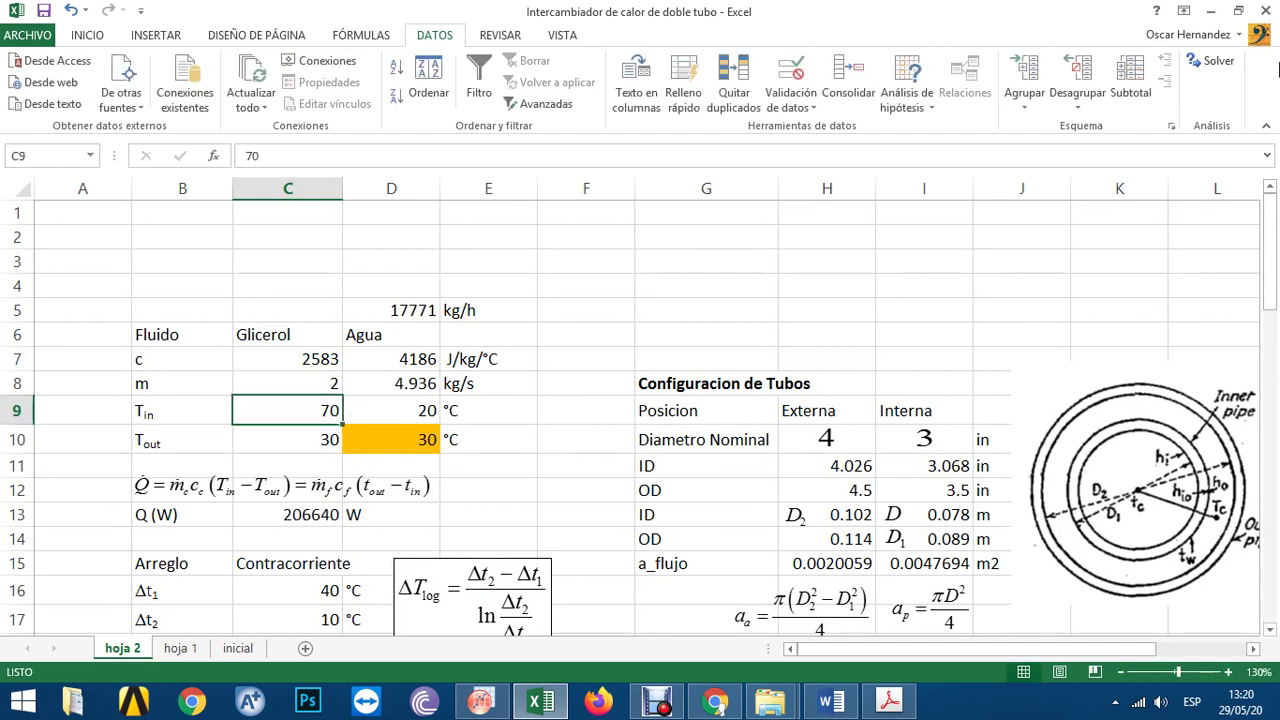
left_click(1218, 62)
left_click(697, 530)
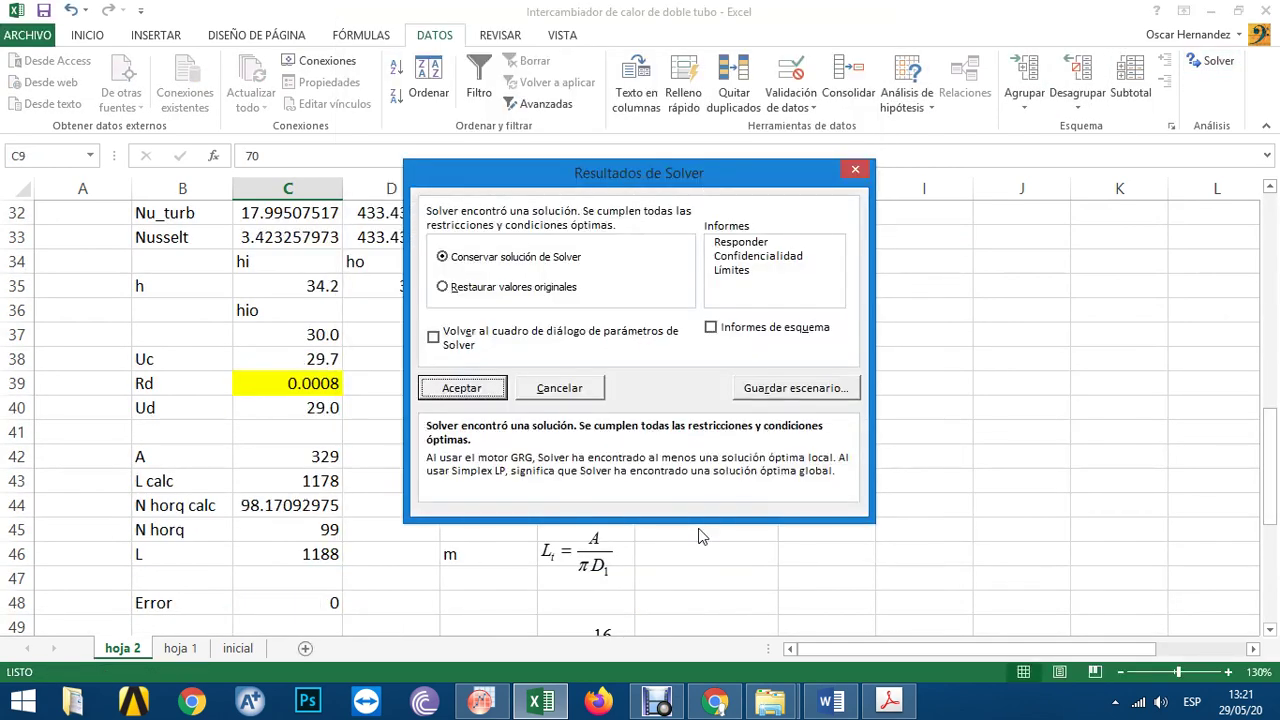
left_click(492, 392)
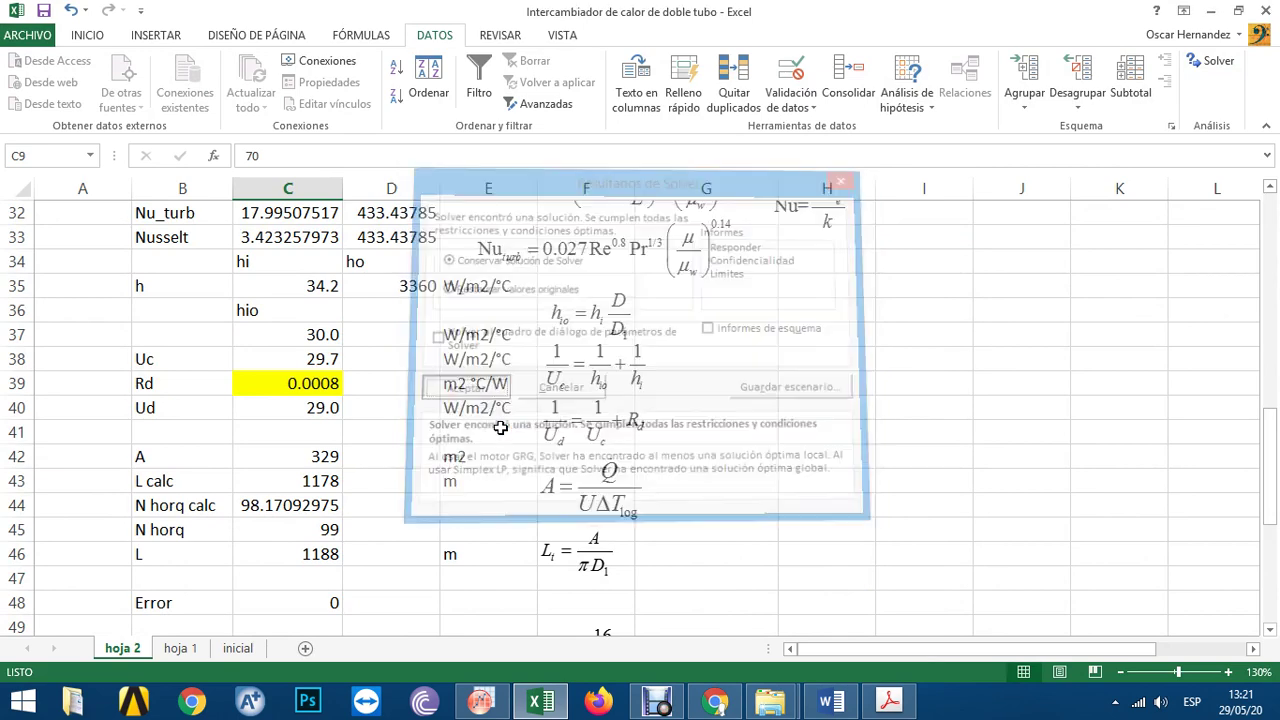
- Enter 68 HP for bank 1 in J61 of the comparison table
scroll(467, 412, "down", 4)
scroll(467, 412, "down", 4)
scroll(700, 460, "up", 1)
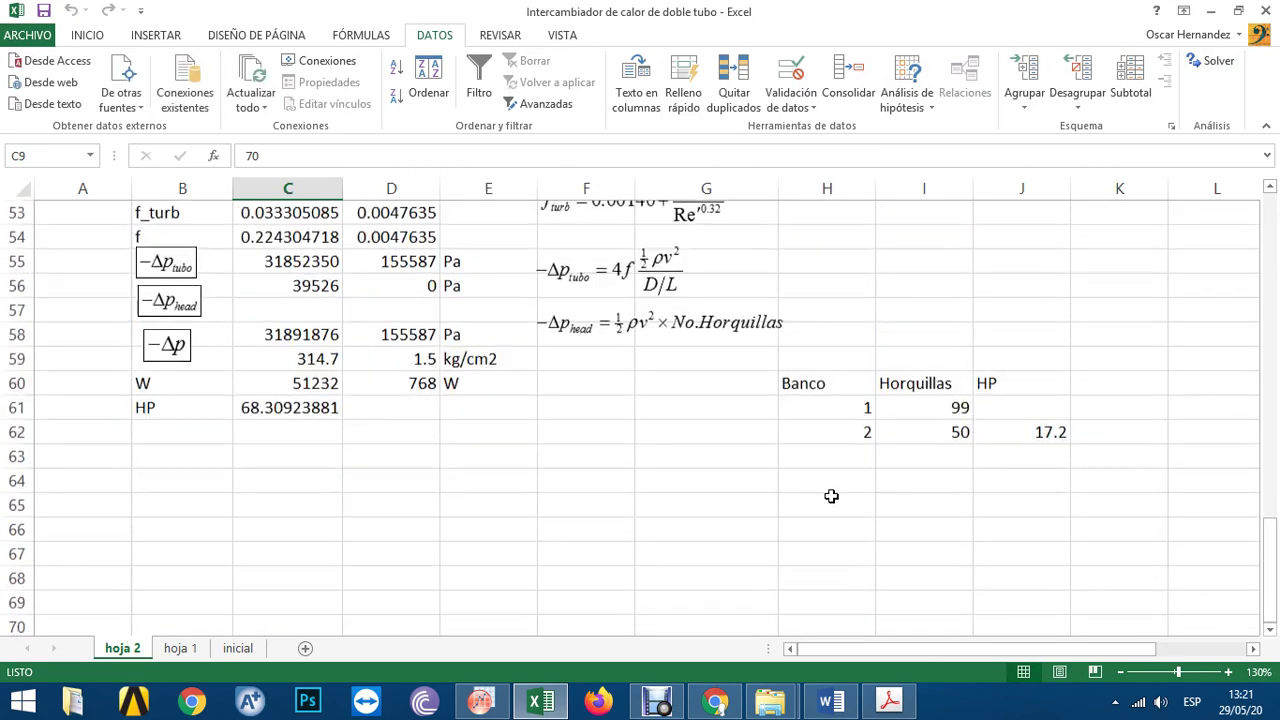
left_click(1020, 410)
type("68")
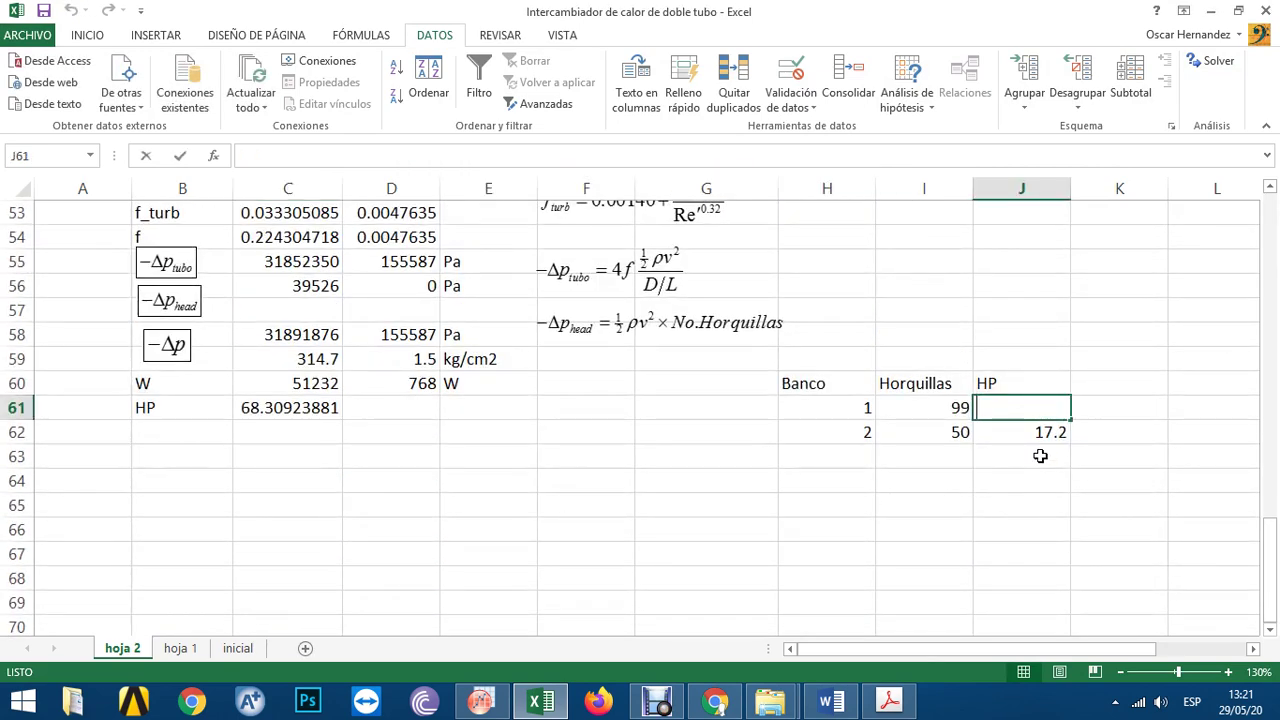
key("Return")
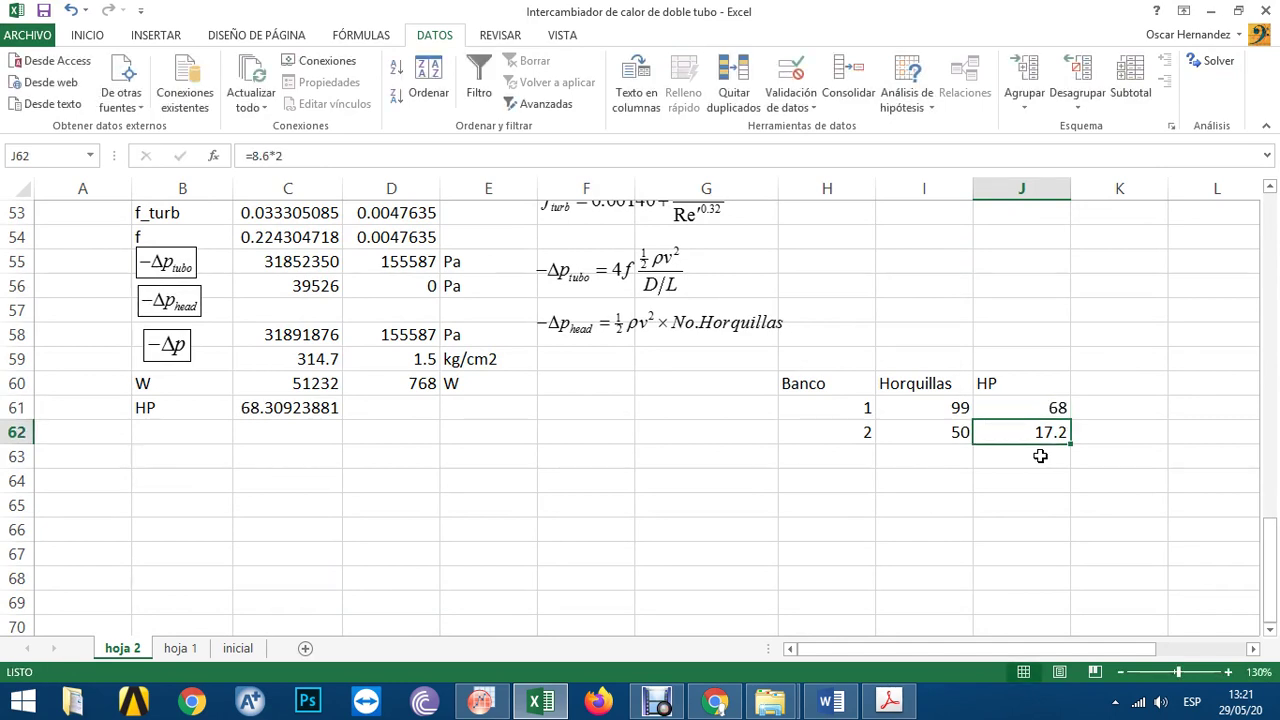
- Compare the hairpins and horsepower of banks 1 and 2 in the comparison table
key("Left")
key("Left")
key("Up")
key("Right")
key("Right")
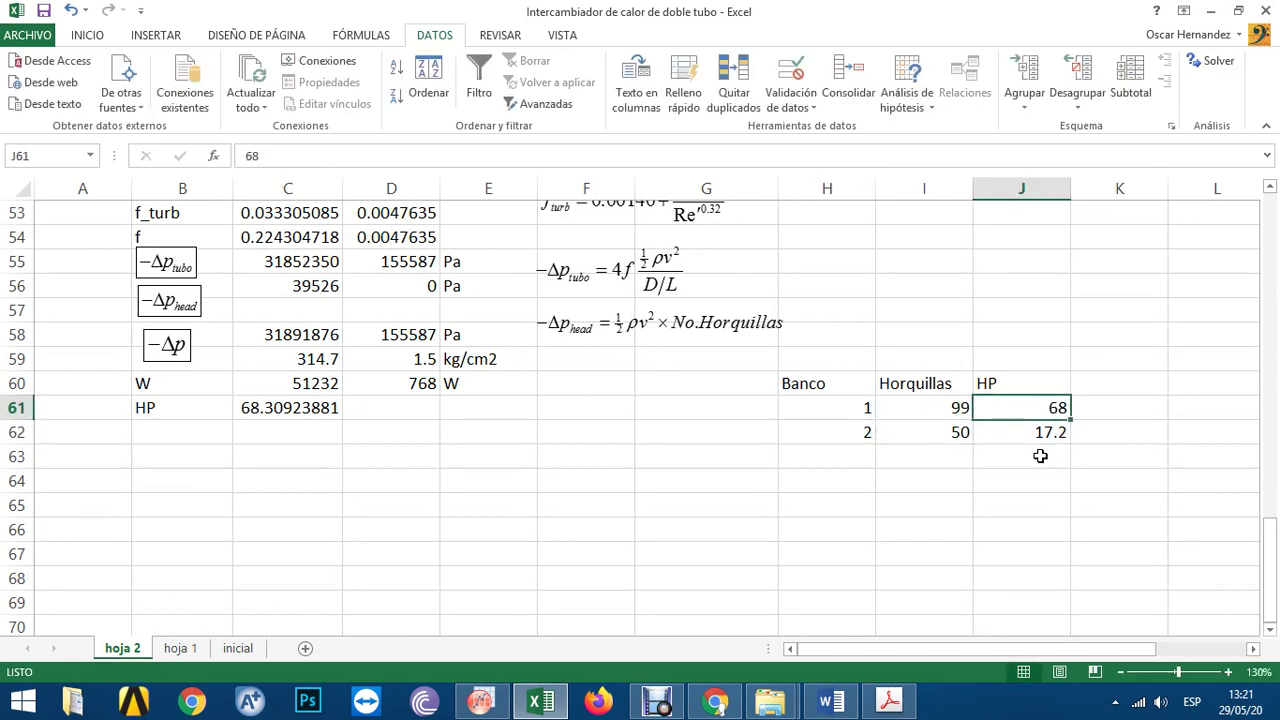
key("Left")
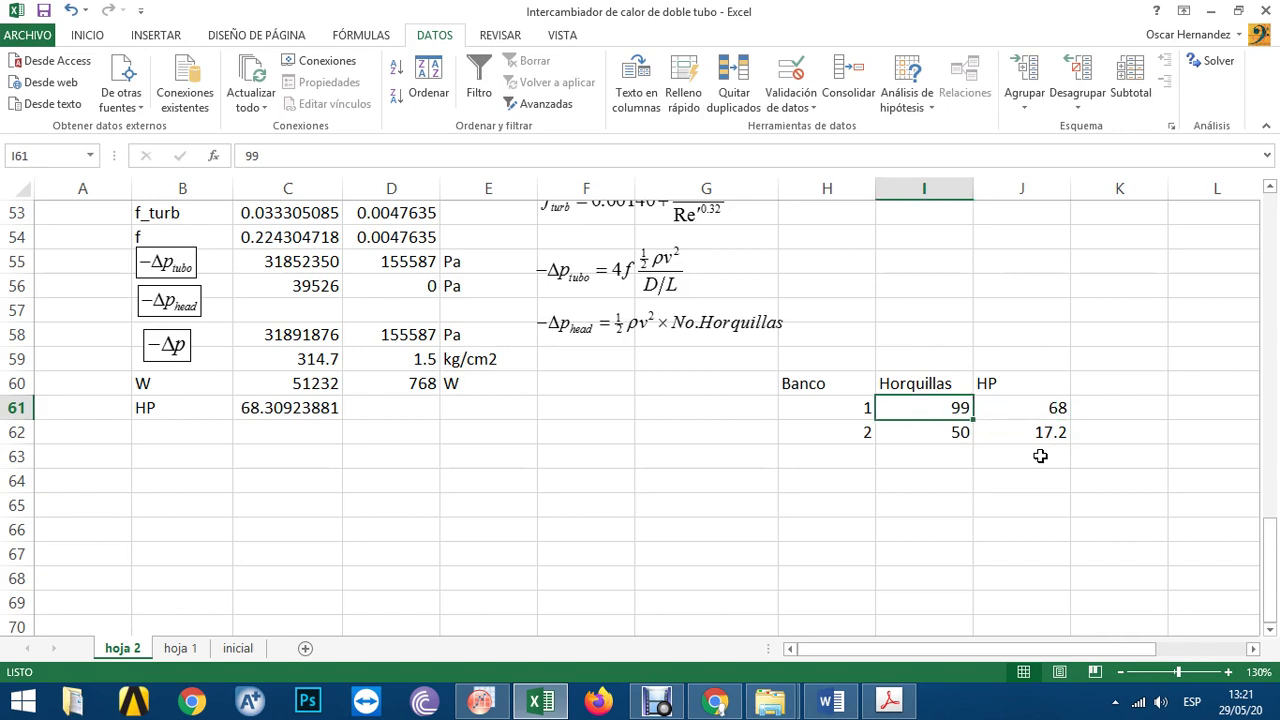
key("Down")
key("Left")
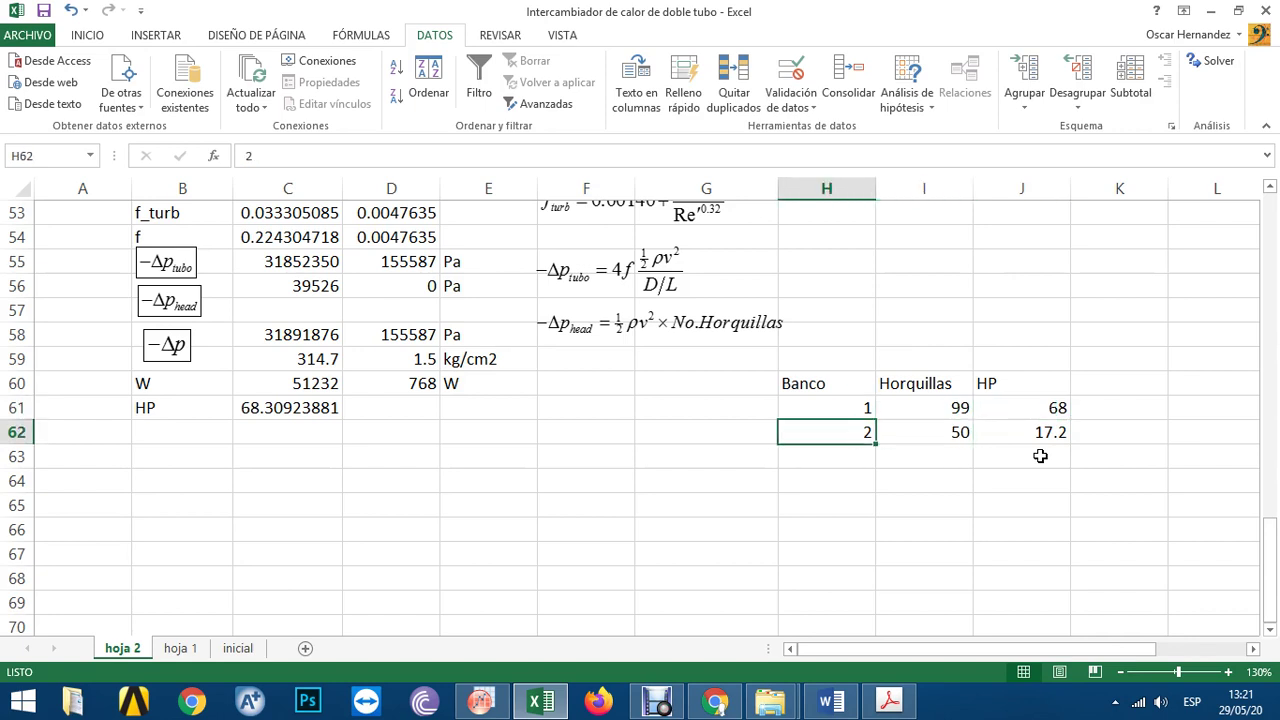
key("Right")
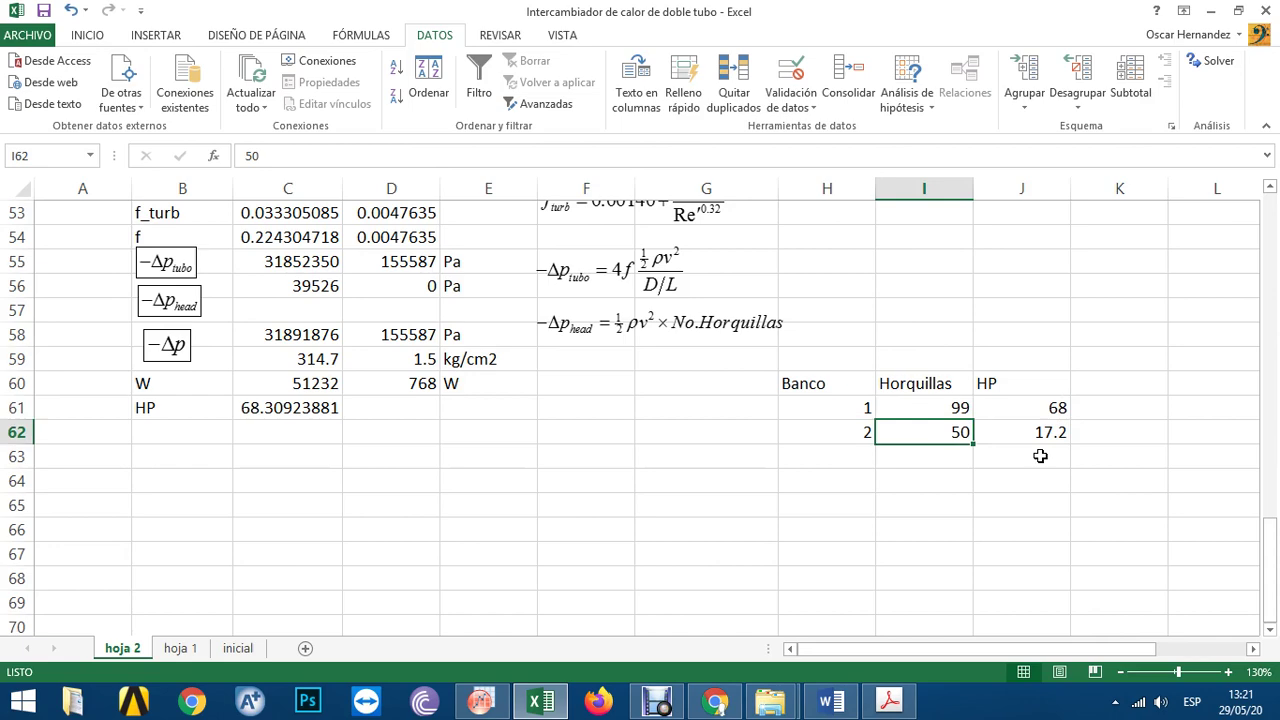
key("Right")
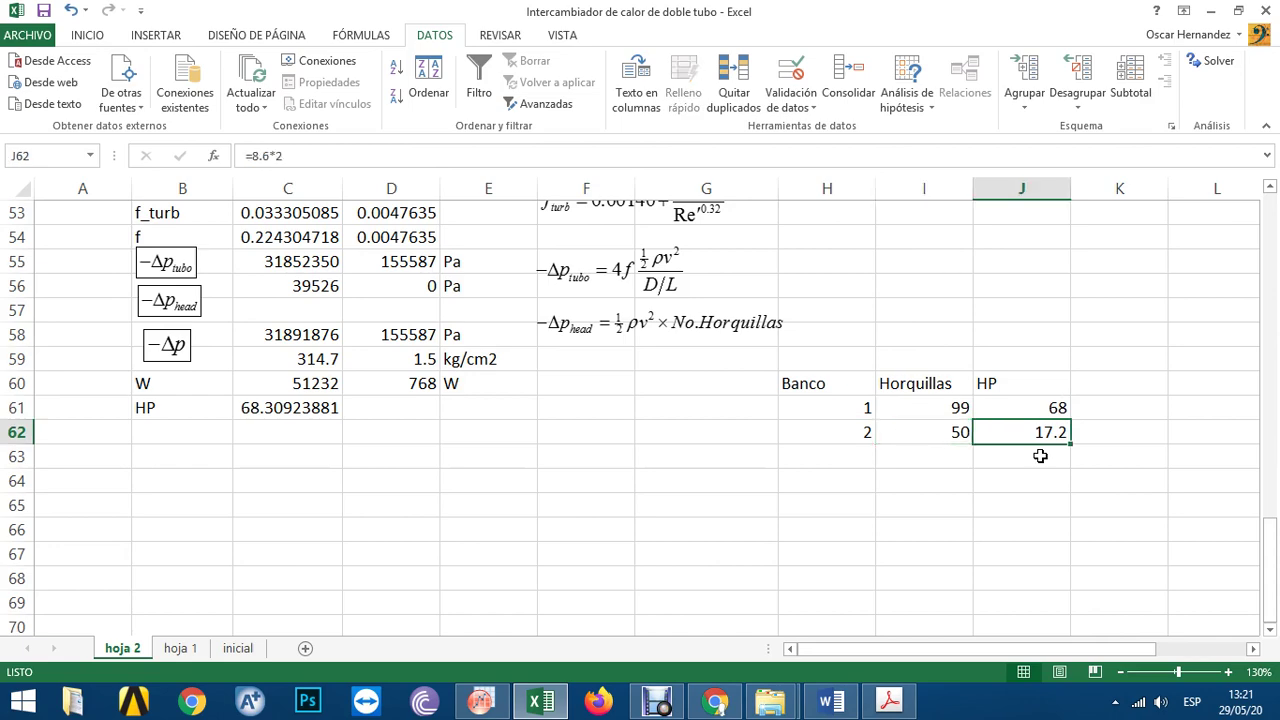
- Set the glycerol mass flow in C8 to =2/3 for three parallel banks
scroll(574, 463, "up", 12)
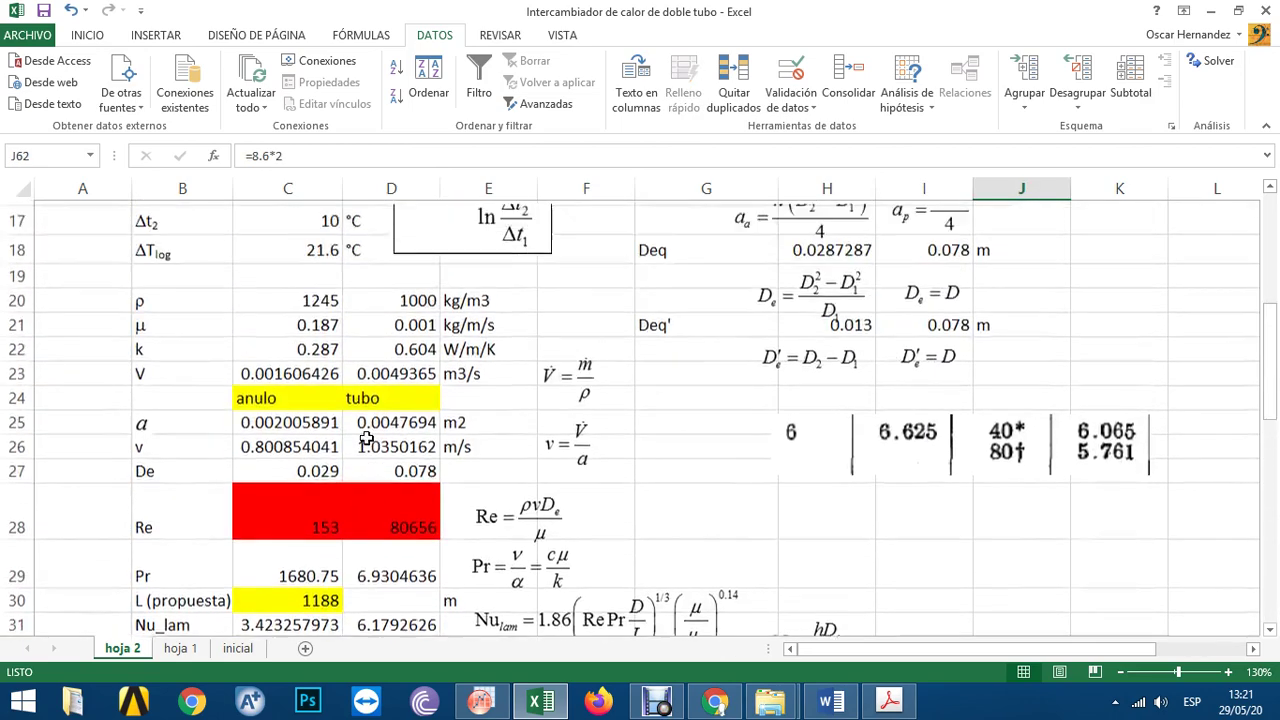
scroll(367, 438, "up", 5)
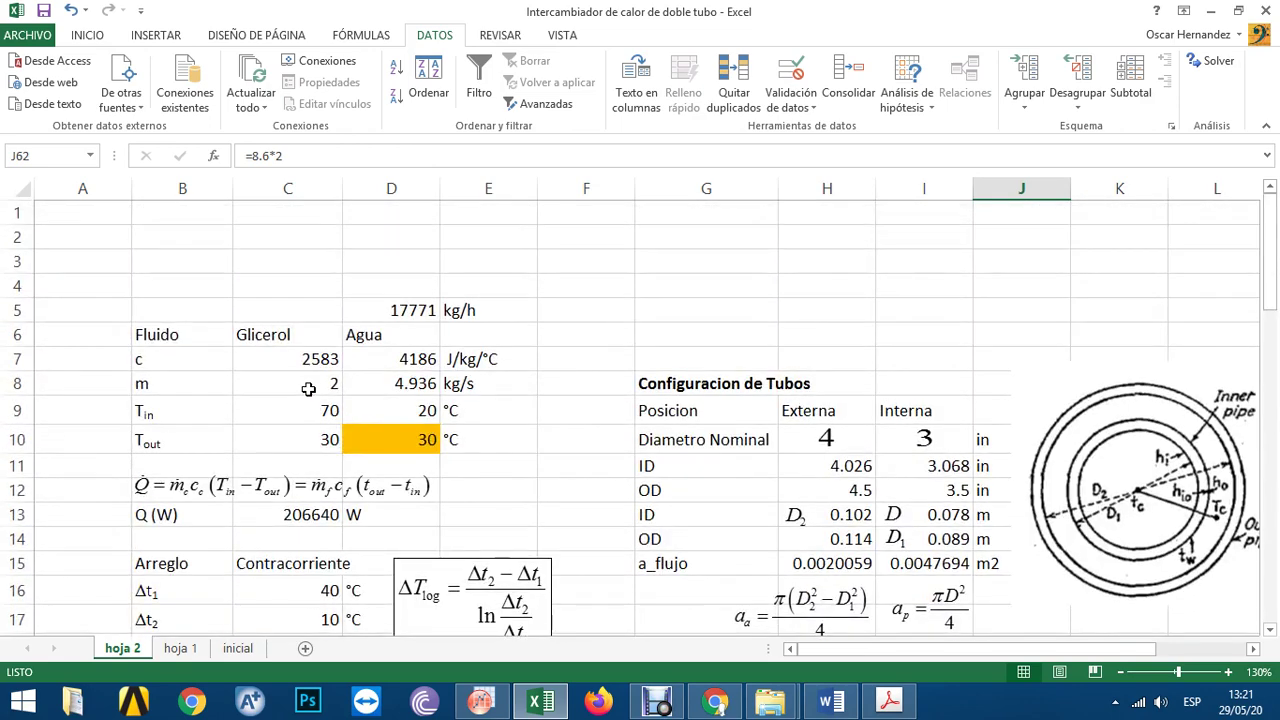
left_click(309, 388)
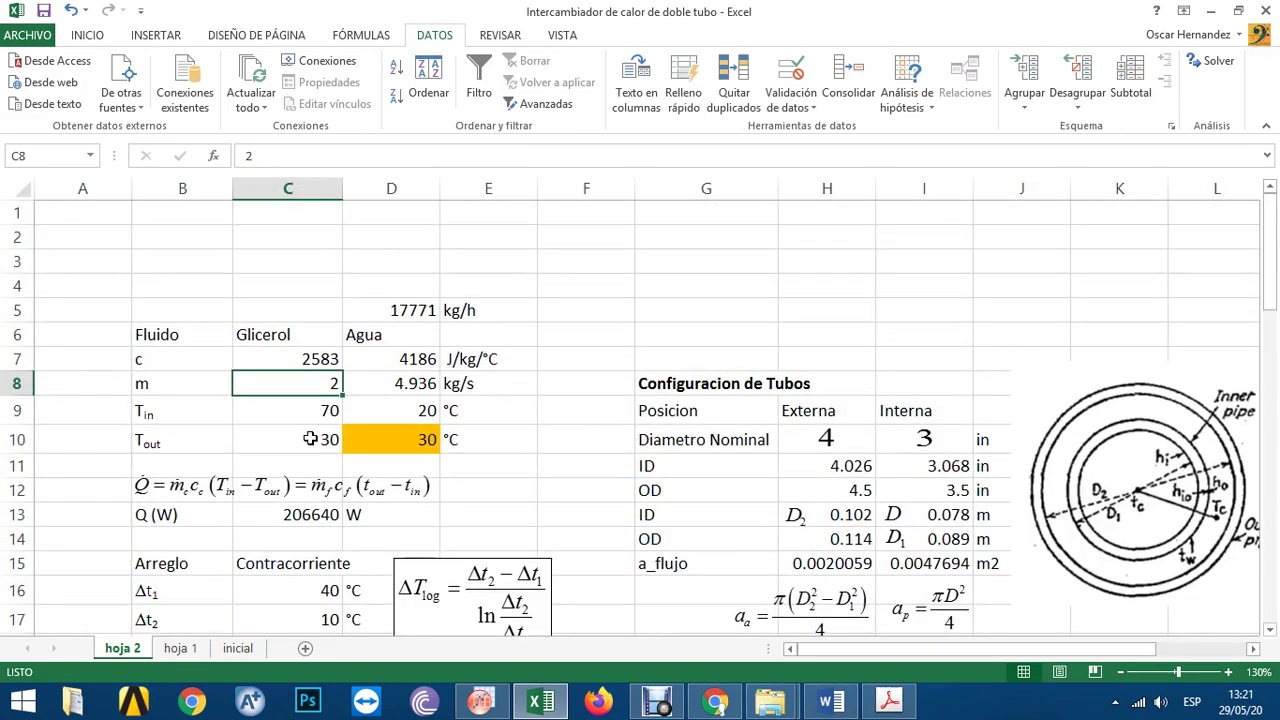
type("=")
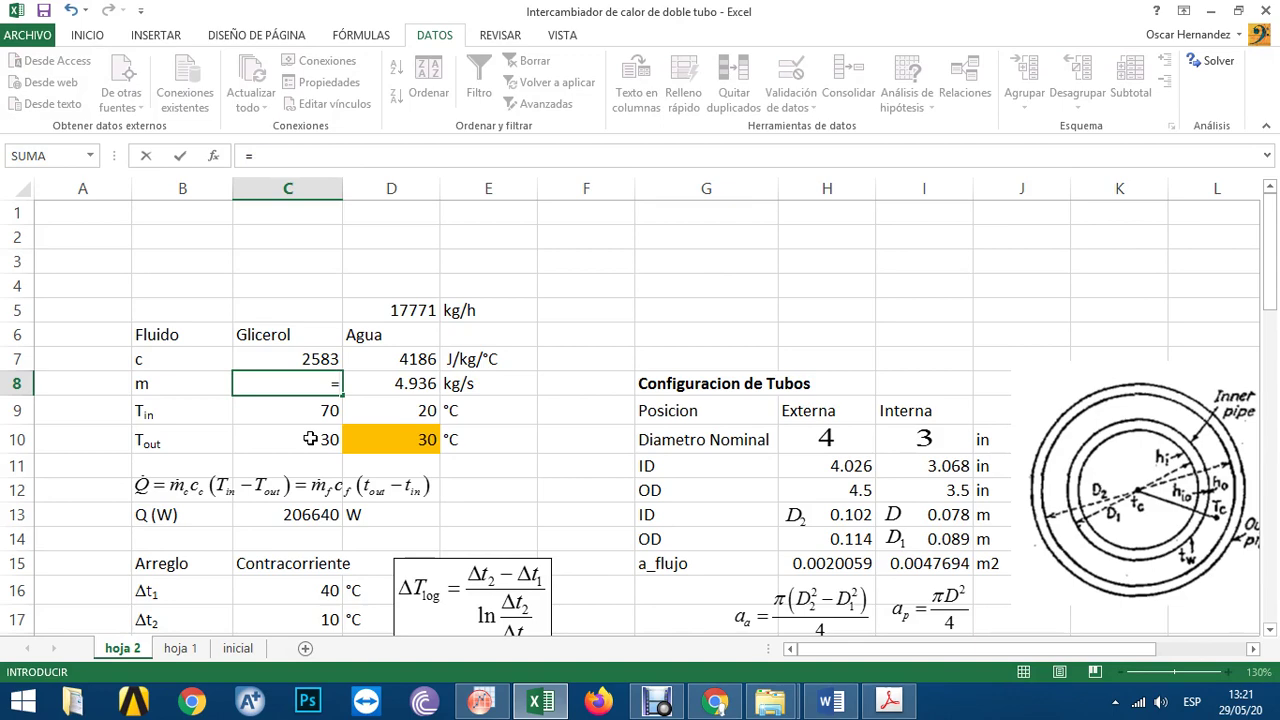
type("2/3")
key("Return")
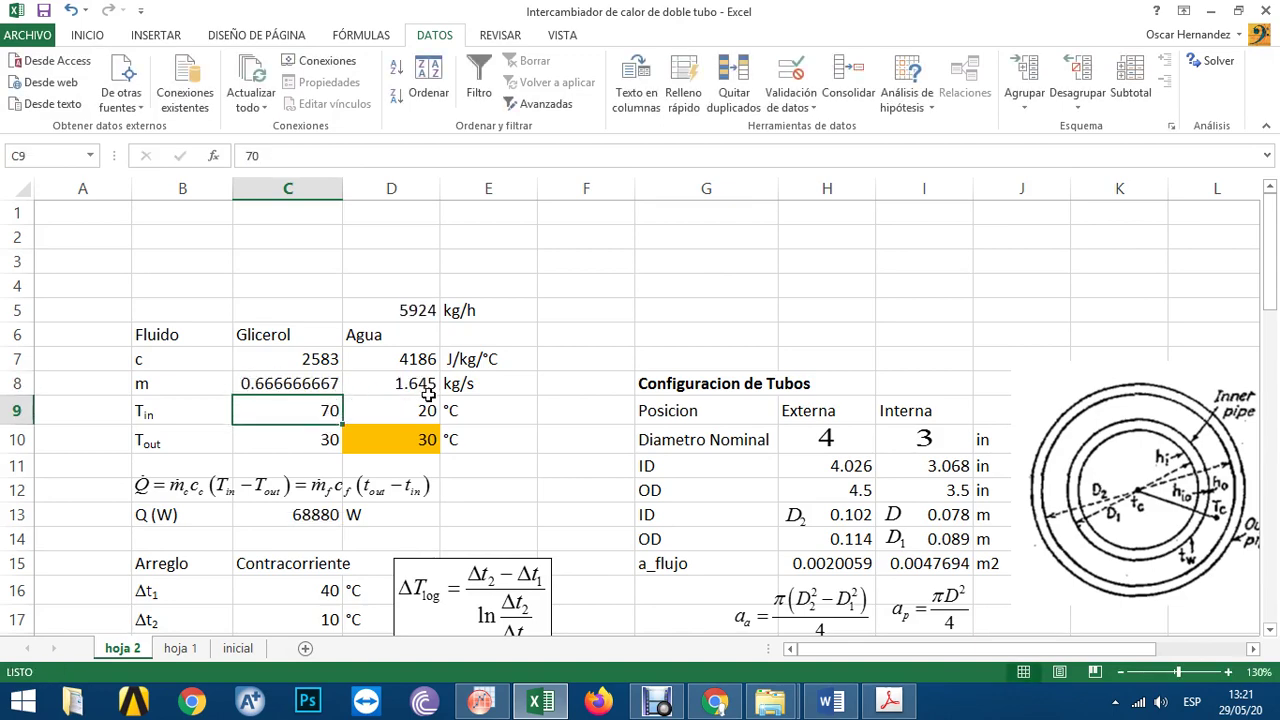
- Add bank 3 to the comparison table by entering 3 in H63
scroll(428, 395, "down", 12)
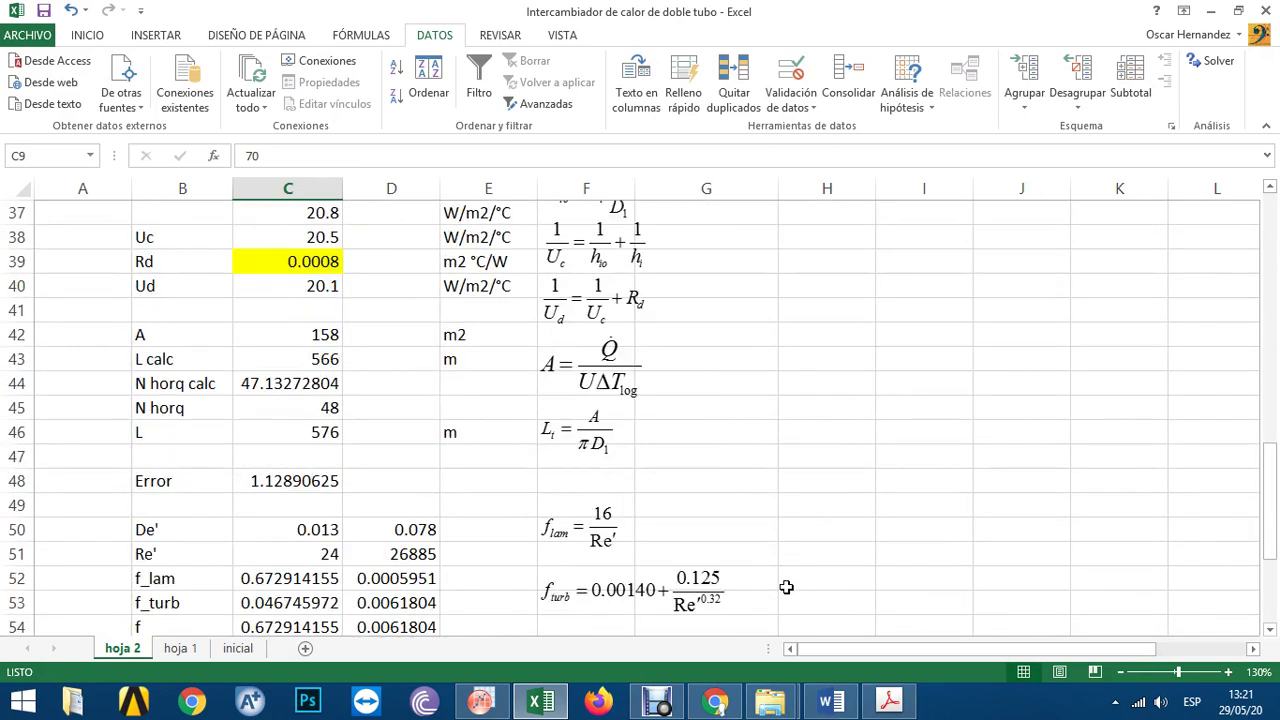
scroll(786, 587, "down", 6)
left_click(868, 410)
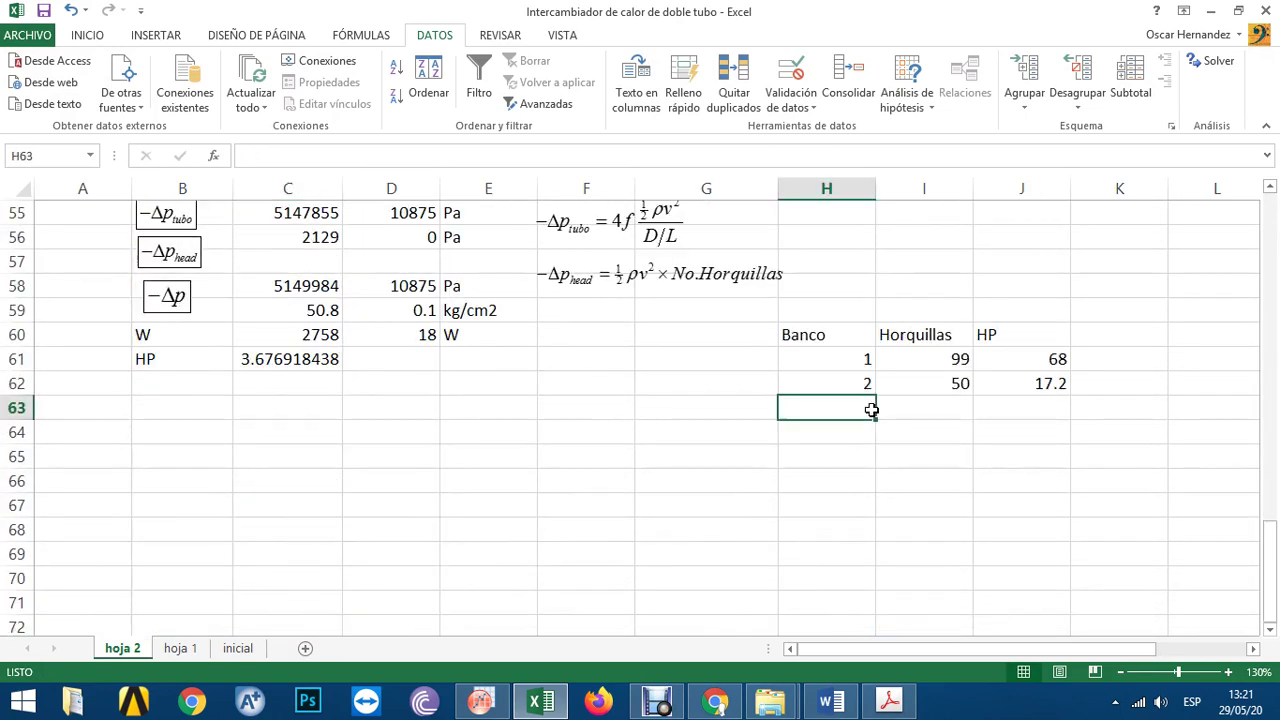
type("3")
key("Return")
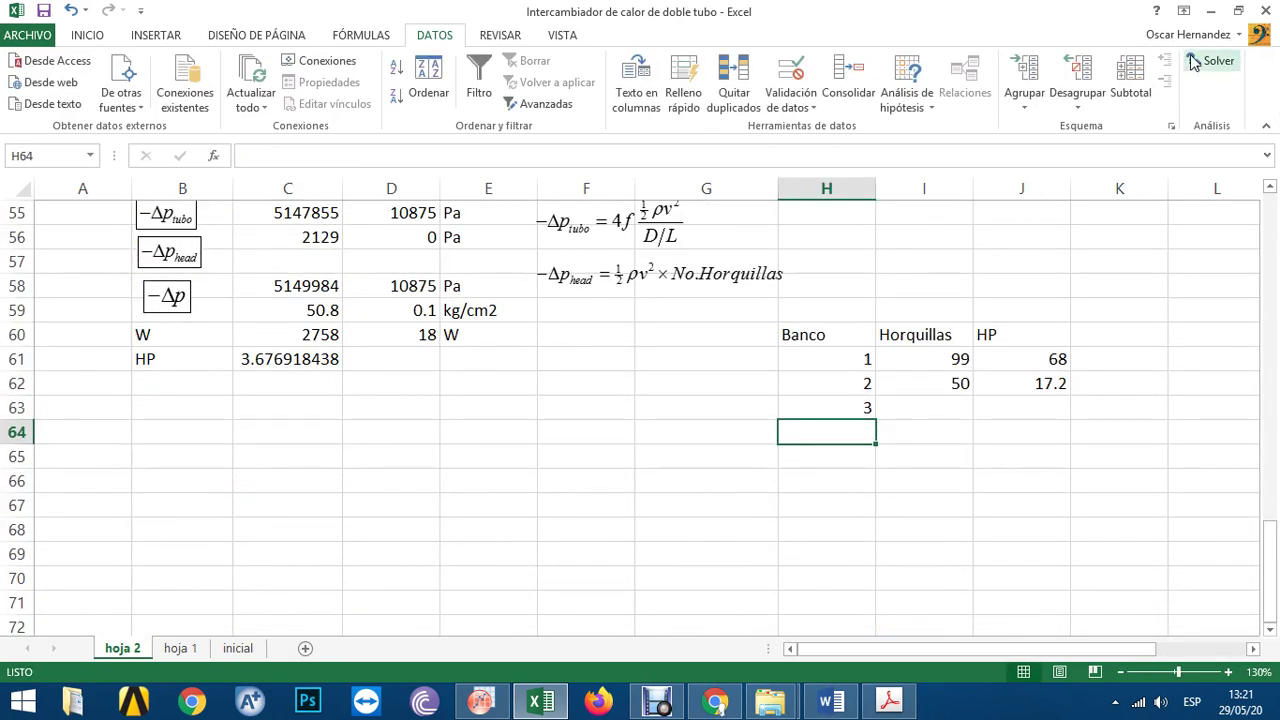
- Run Solver again for the three-bank flow and keep its solution
left_click(1195, 62)
left_click(675, 614)
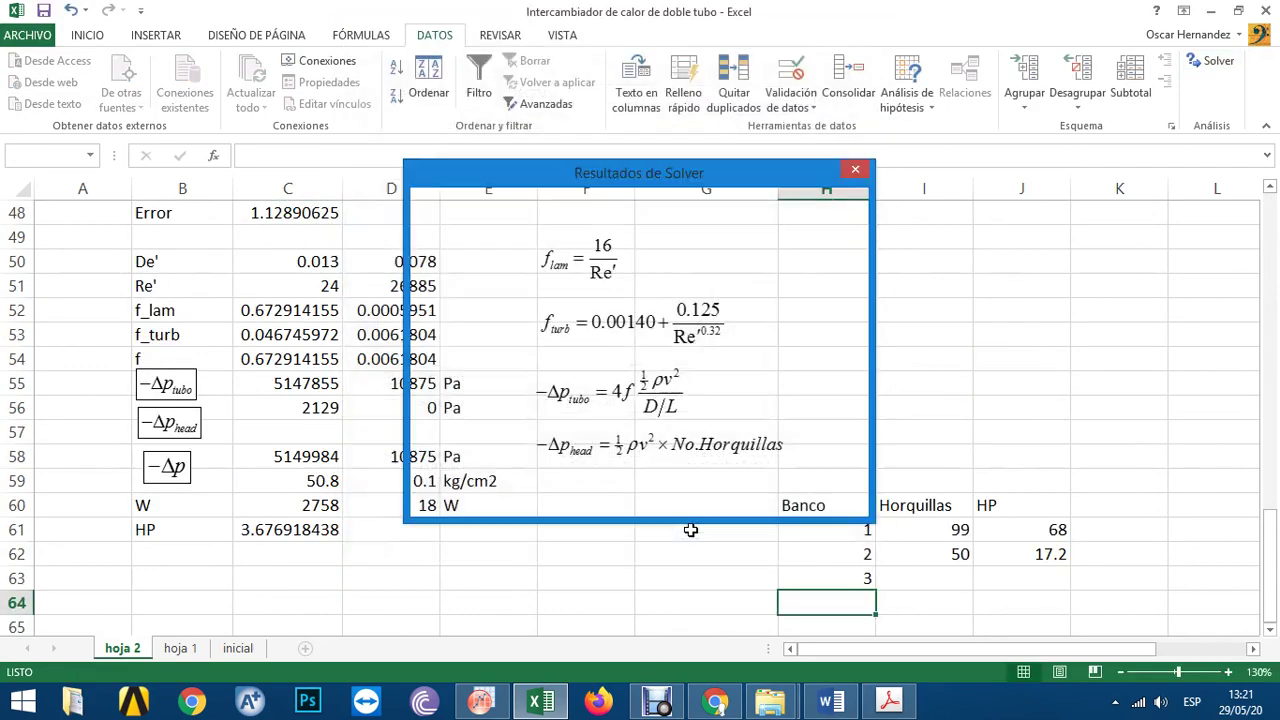
left_click(462, 464)
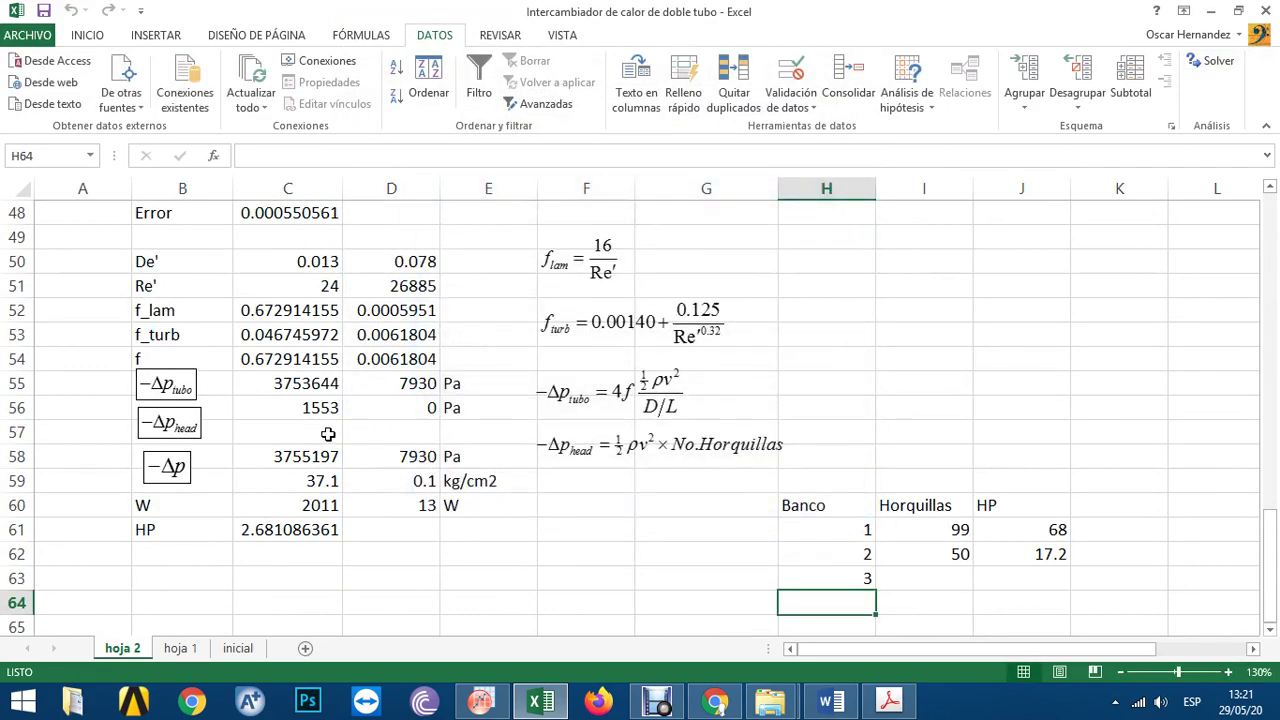
- Check the solved hairpin count and enter 35 hairpins for bank 3 in I63
scroll(305, 484, "up", 2)
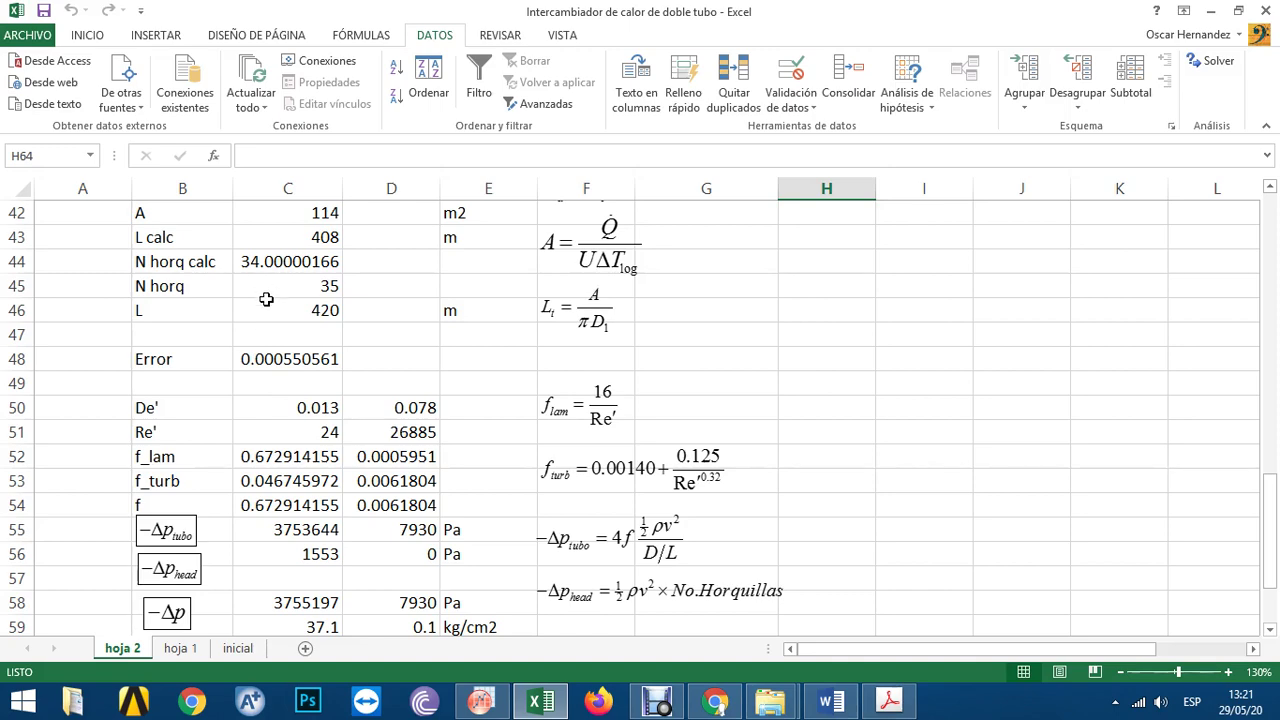
scroll(354, 329, "down", 2)
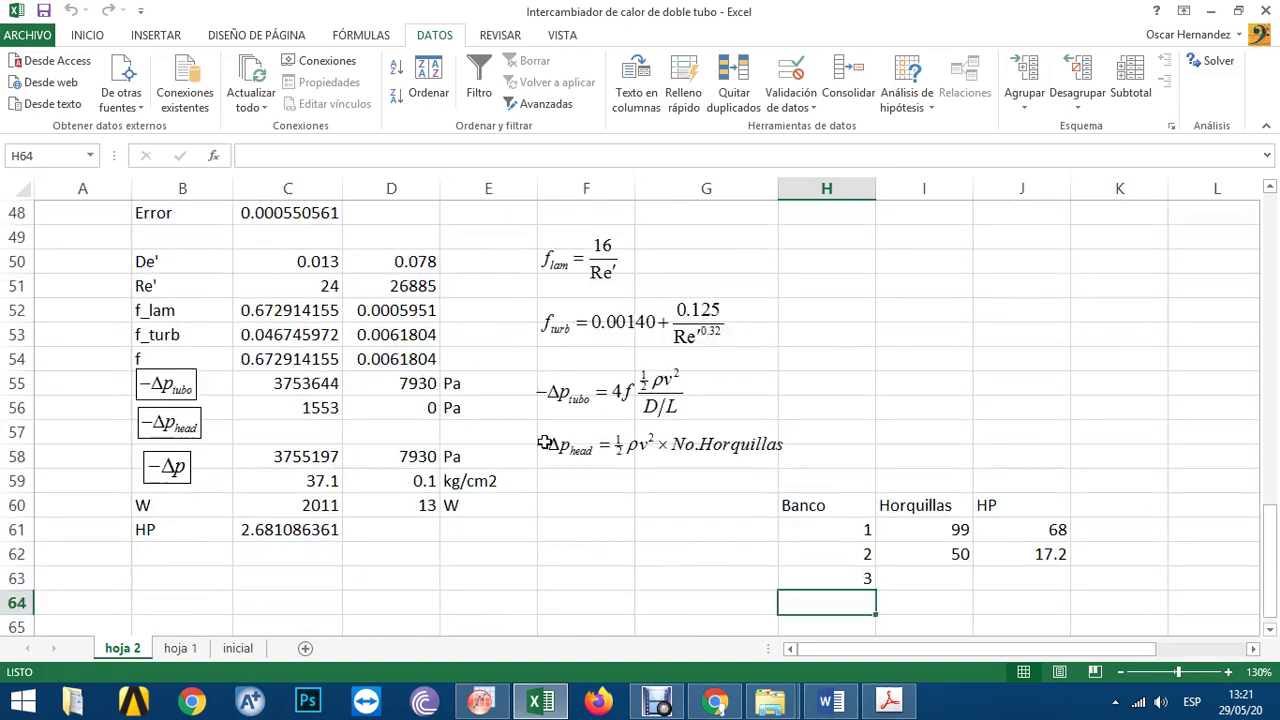
left_click(950, 580)
type("35")
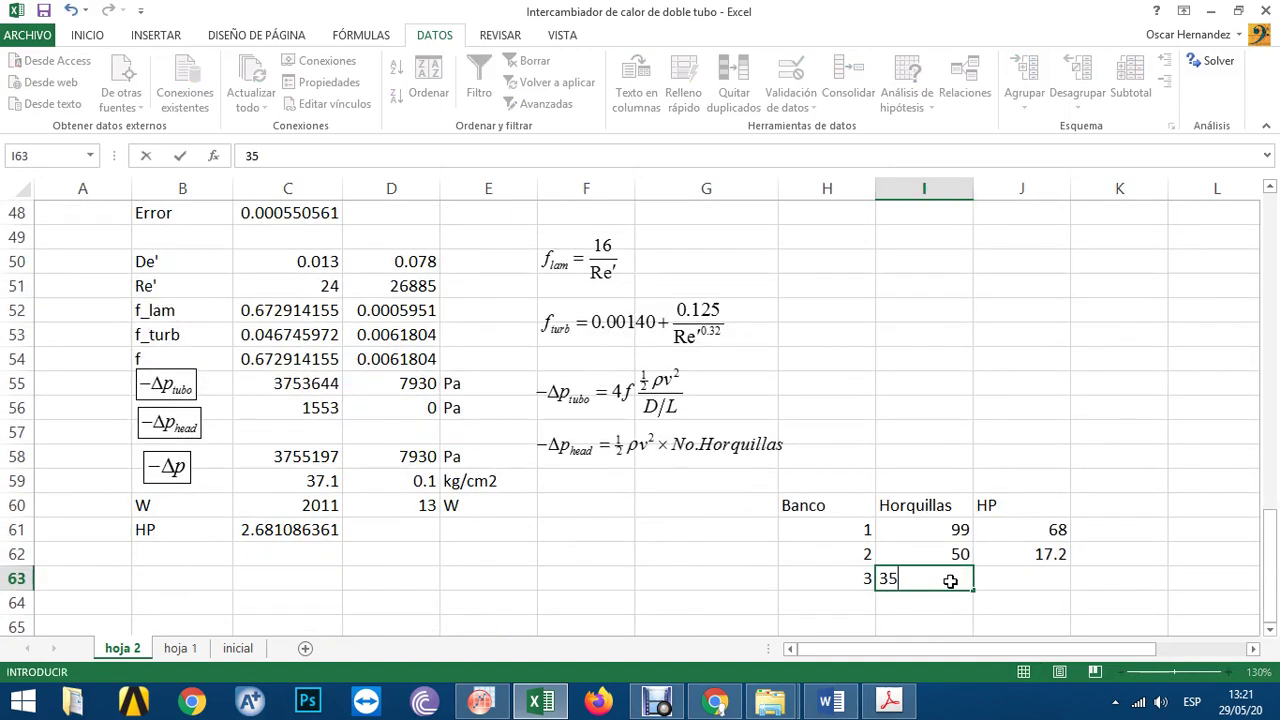
key("Return")
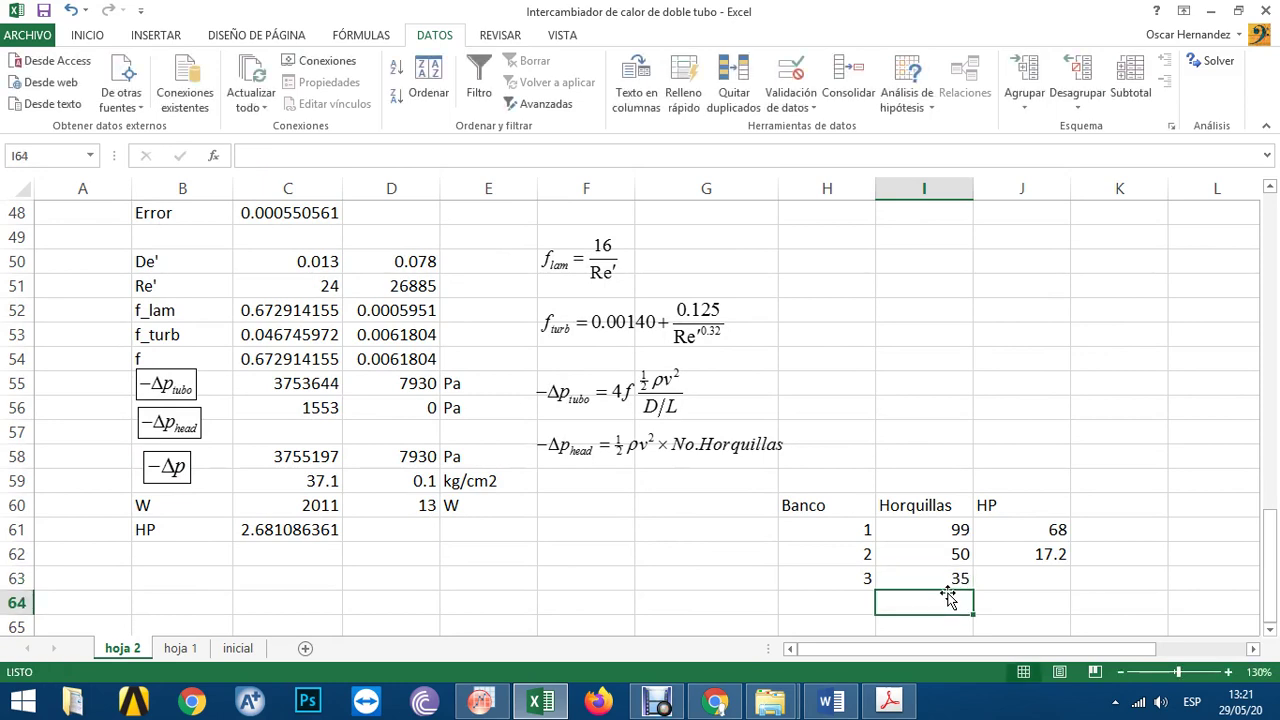
- Enter the horsepower for bank 3 in J63 as the formula =2.68*3
key("Right")
key("Up")
type("=")
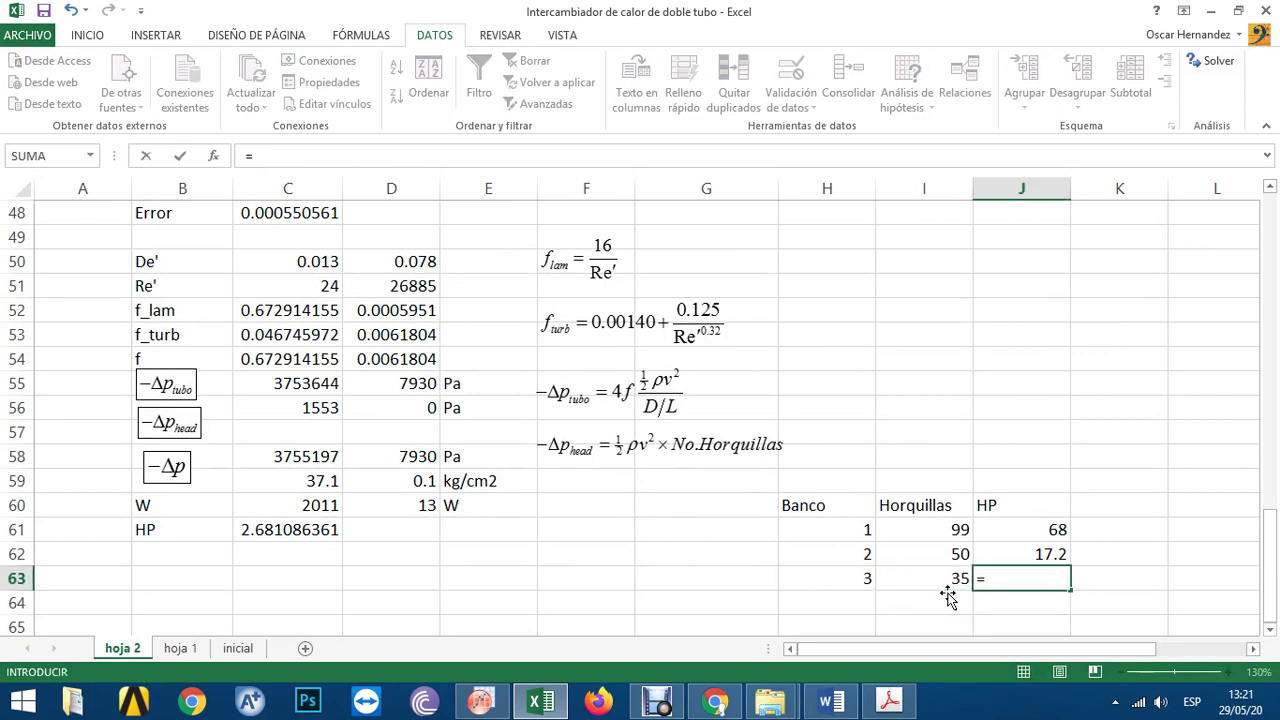
type("2.68*3")
key("Return")
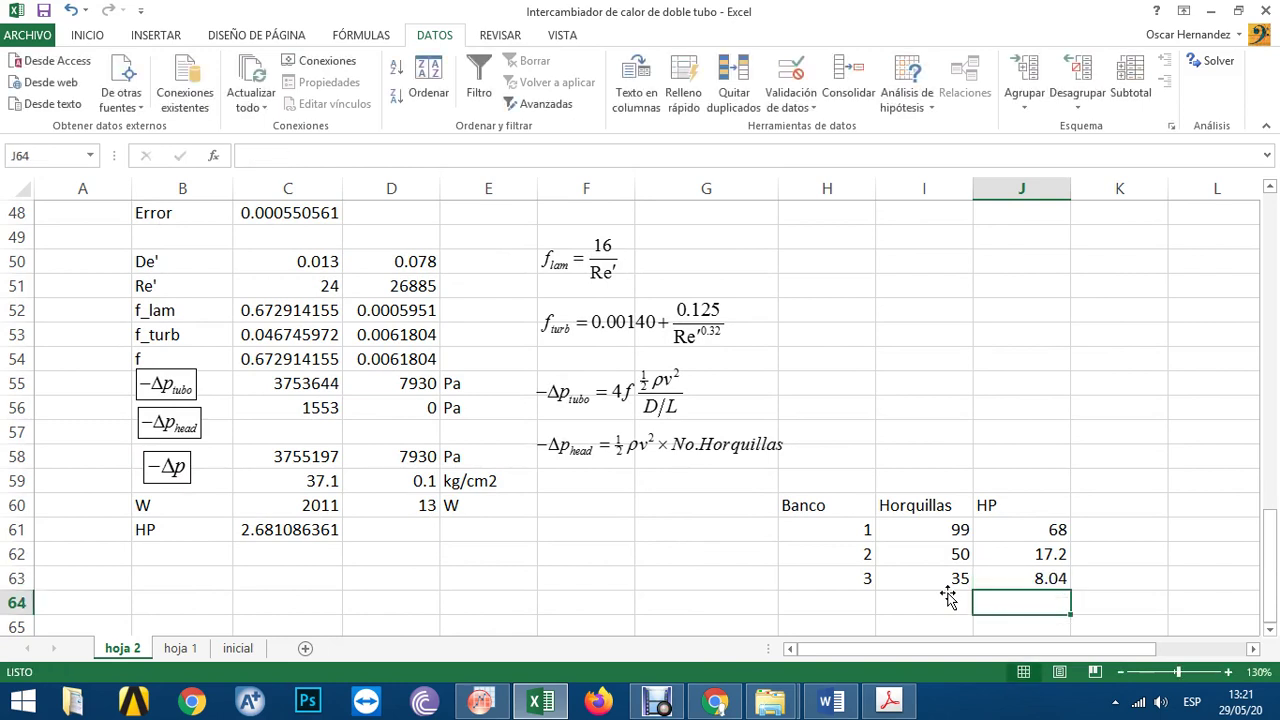
- Compare the horsepower entries for one, two and three banks in the hairpin comparison table
key("Up")
scroll(1000, 565, "down", 1)
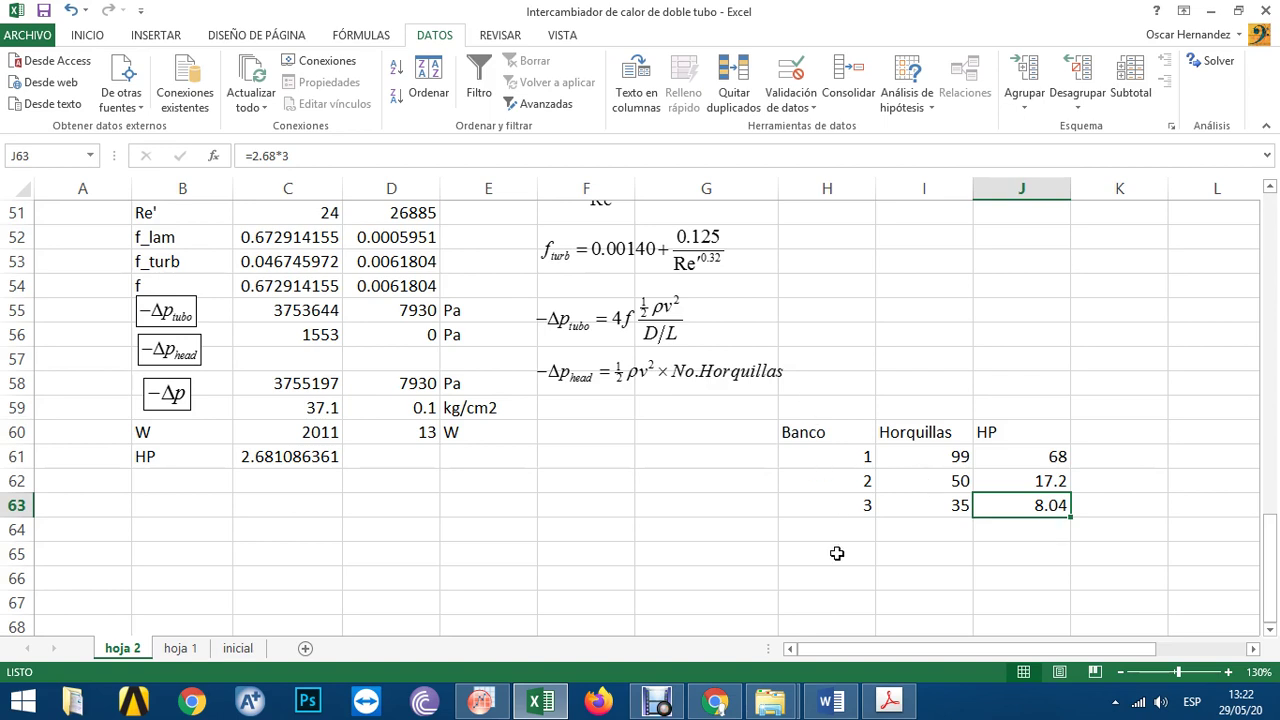
left_click(1047, 459)
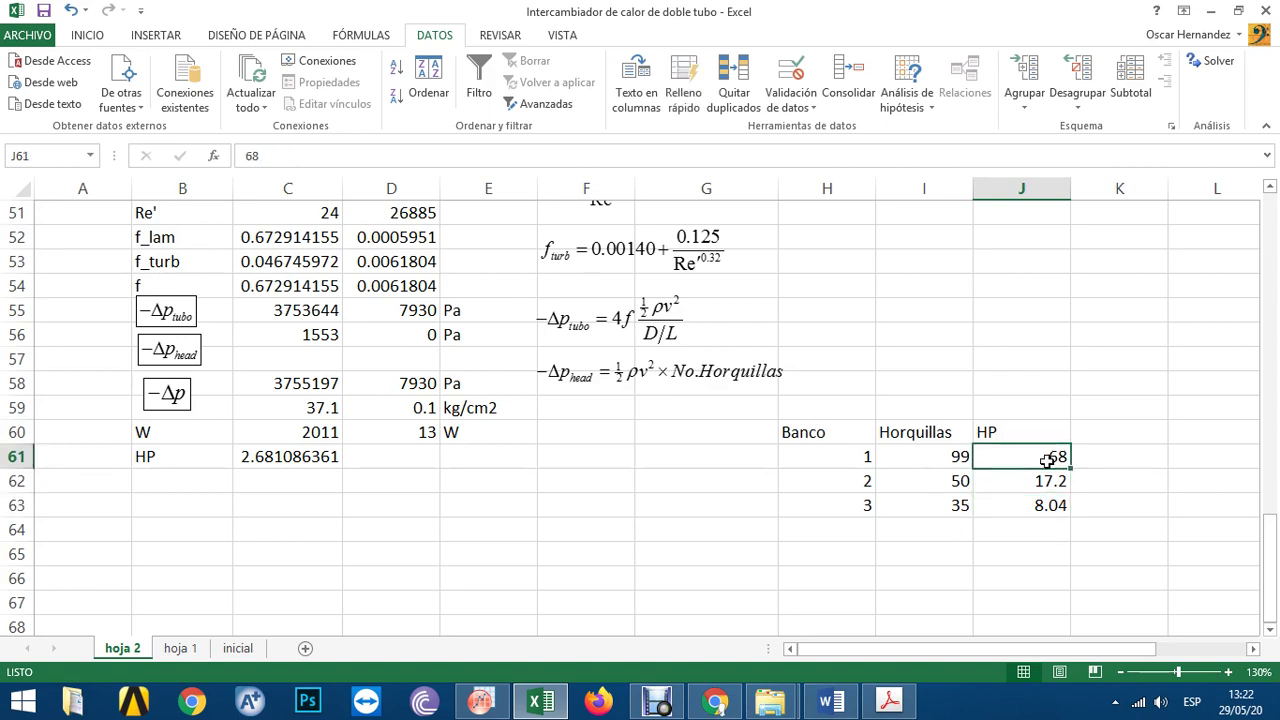
left_click(868, 457)
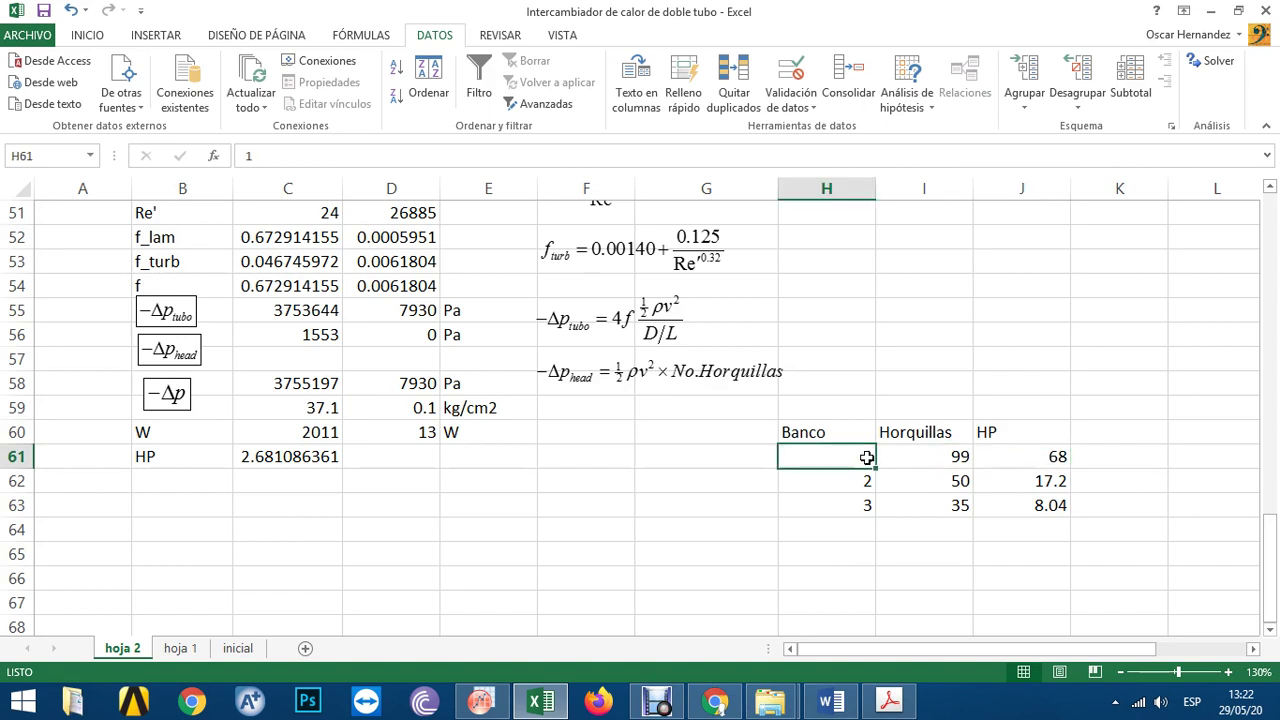
left_click(1043, 483)
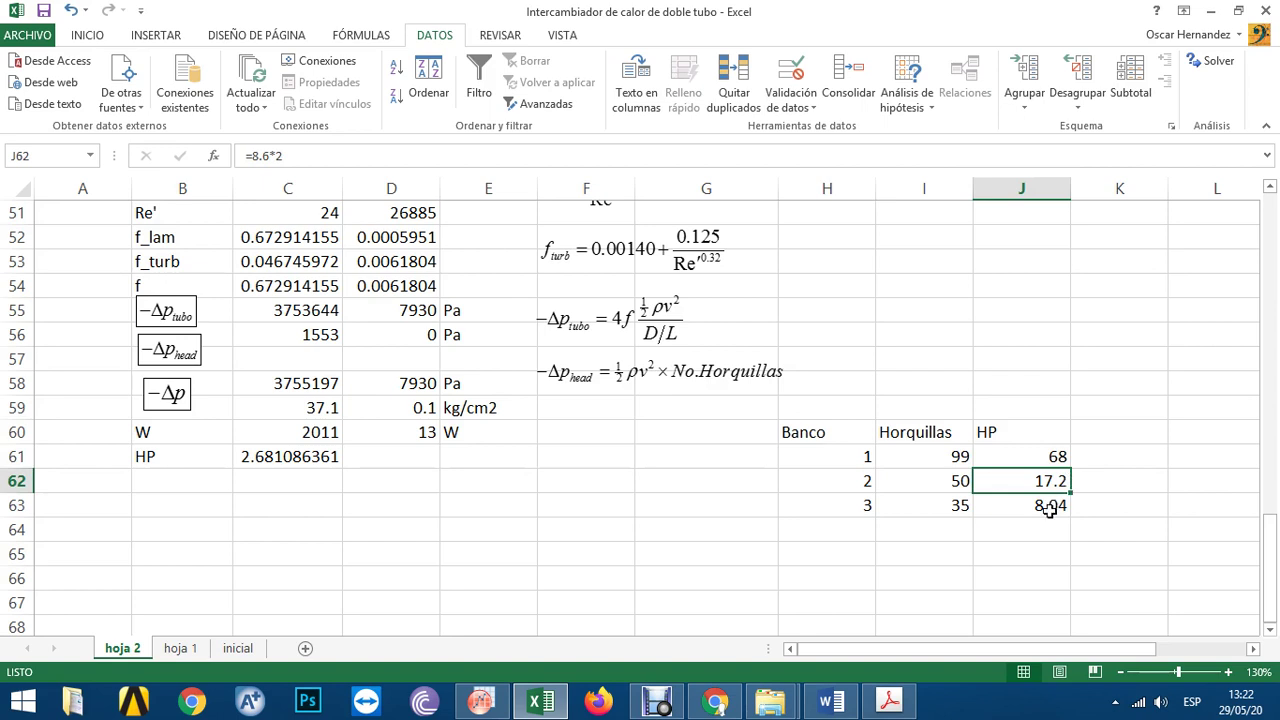
left_click(1048, 510)
left_click(505, 573)
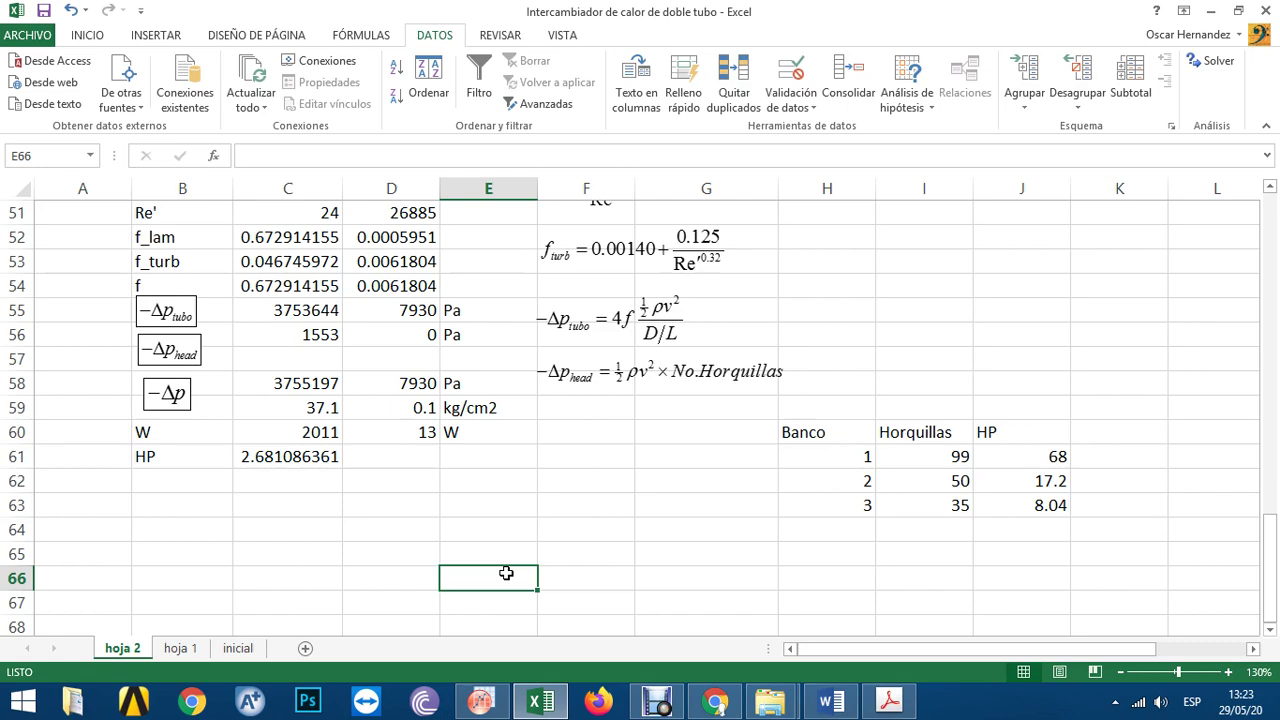
scroll(506, 573, "up", 3)
scroll(510, 577, "down", 2)
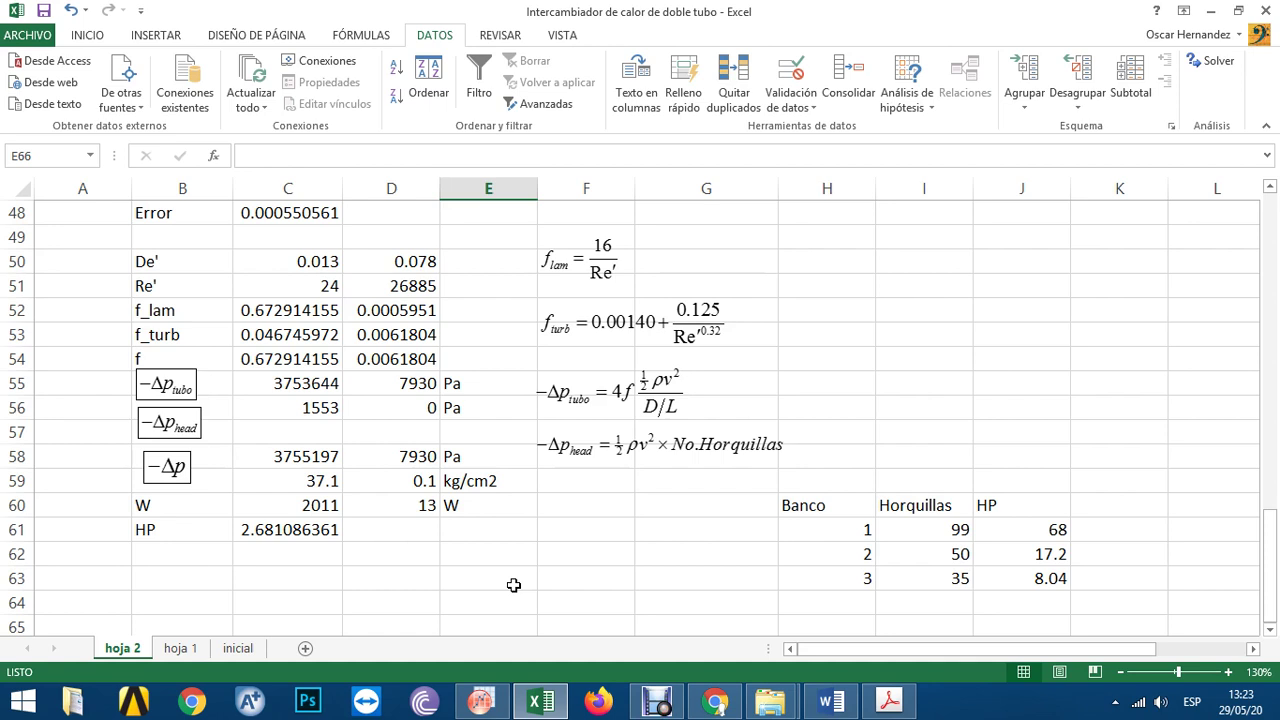
scroll(448, 303, "up", 5)
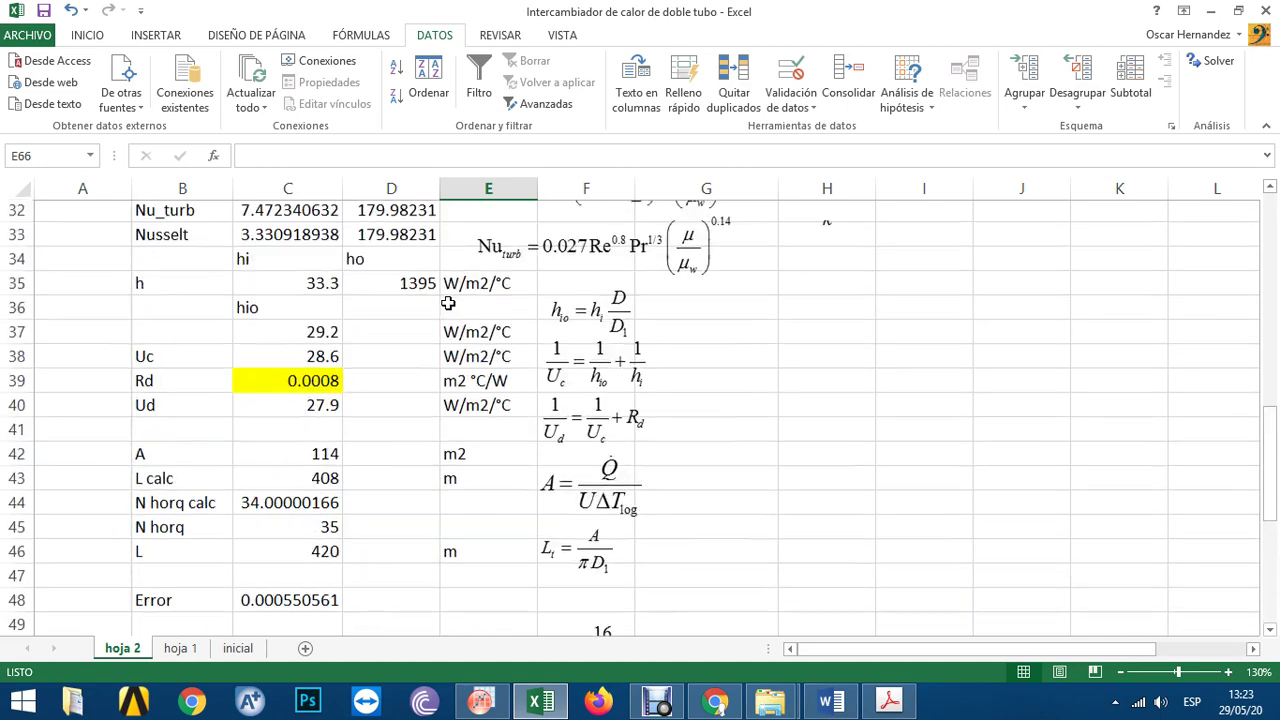